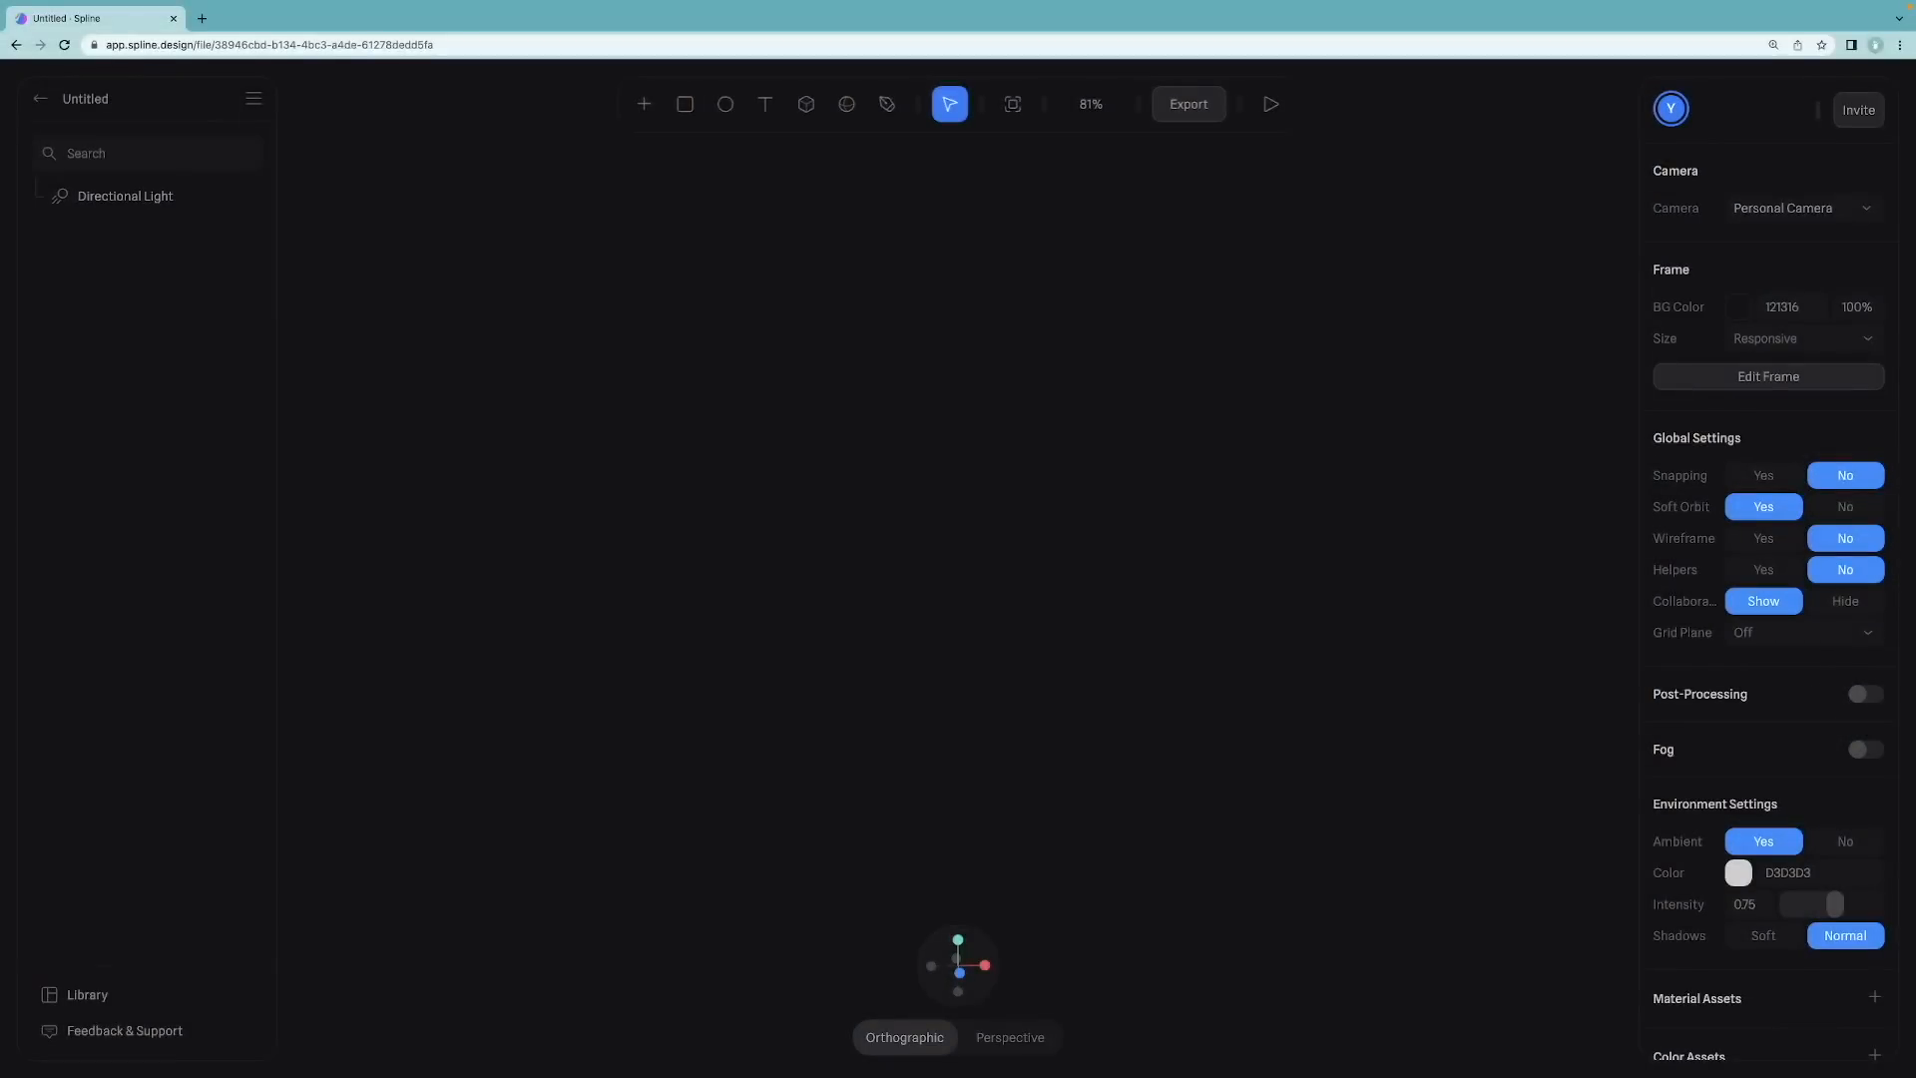
# Step: Add a cube to the scene and reset its position and rotation to the origin
pyautogui.click(645, 103)
pyautogui.scroll(-3, 701, 359)
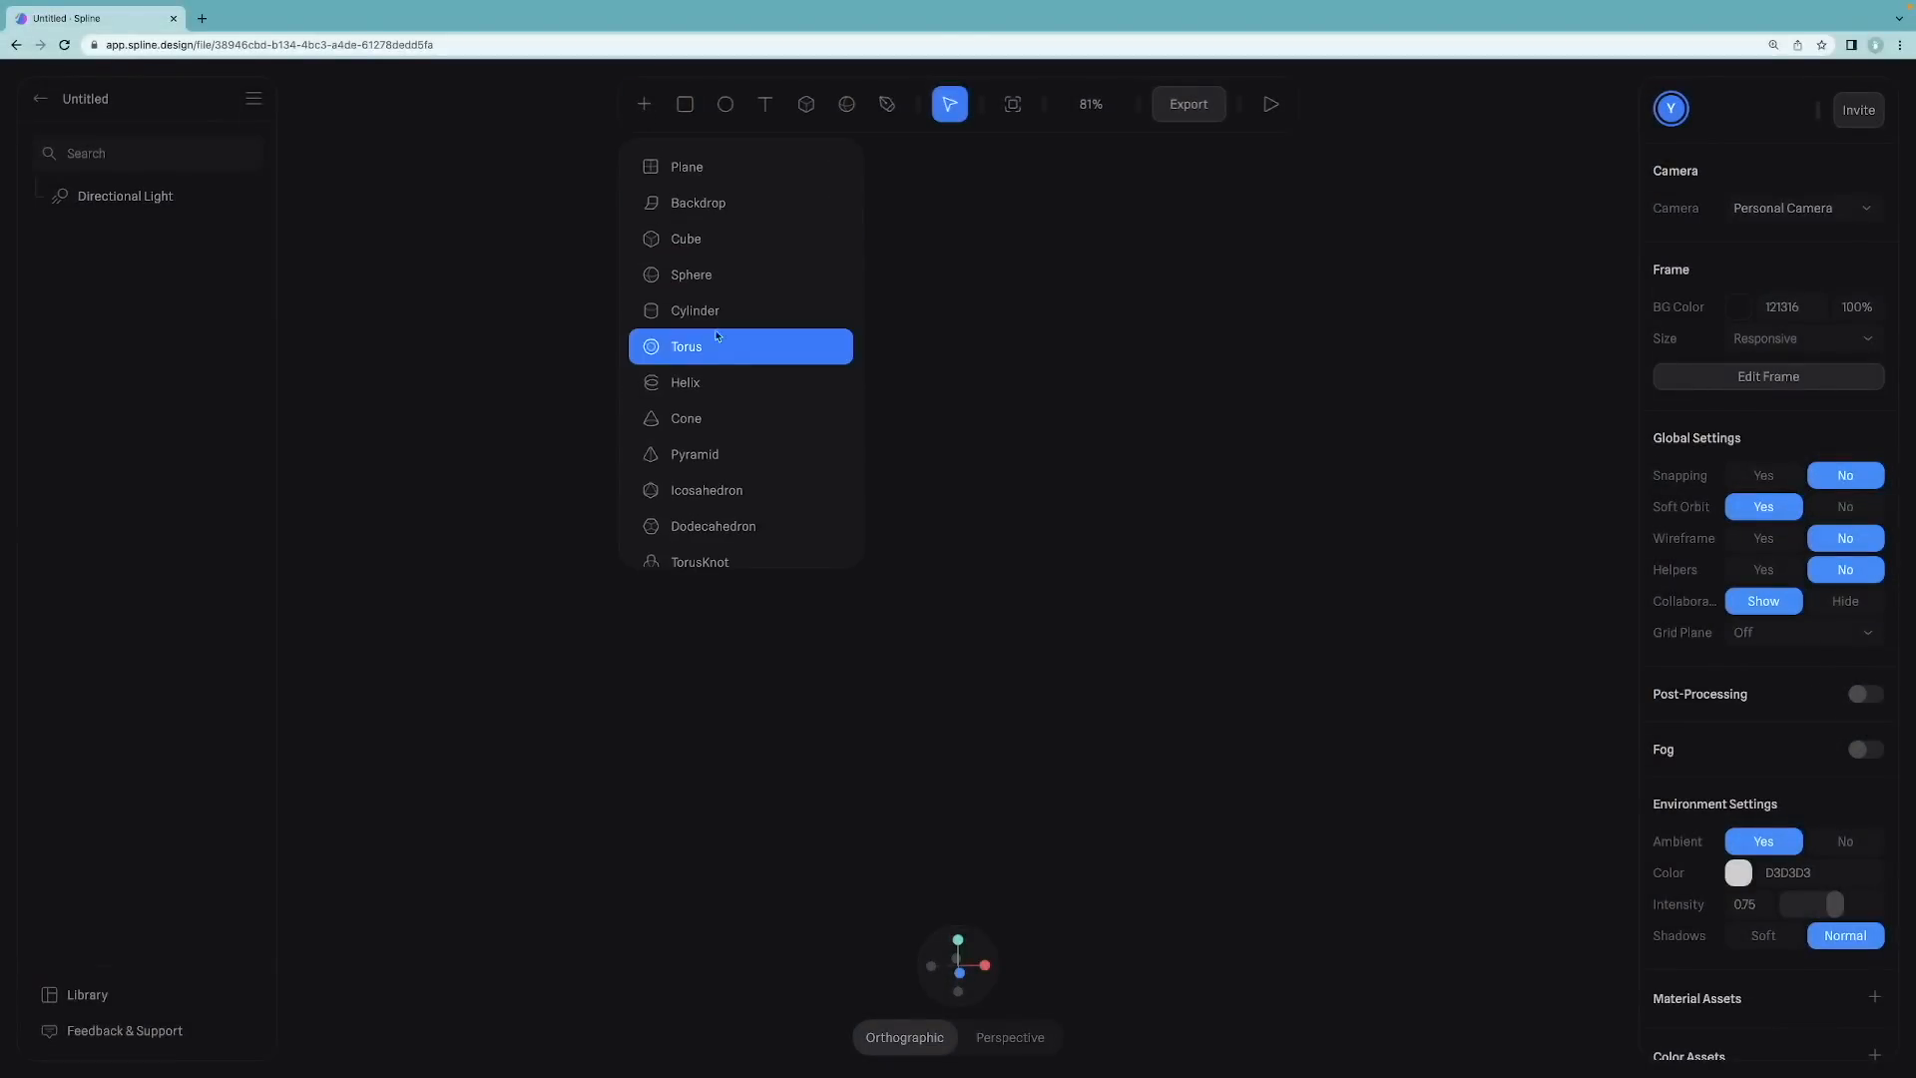
pyautogui.click(702, 240)
pyautogui.moveTo(727, 371); pyautogui.dragTo(874, 467)
pyautogui.rightClick(833, 460)
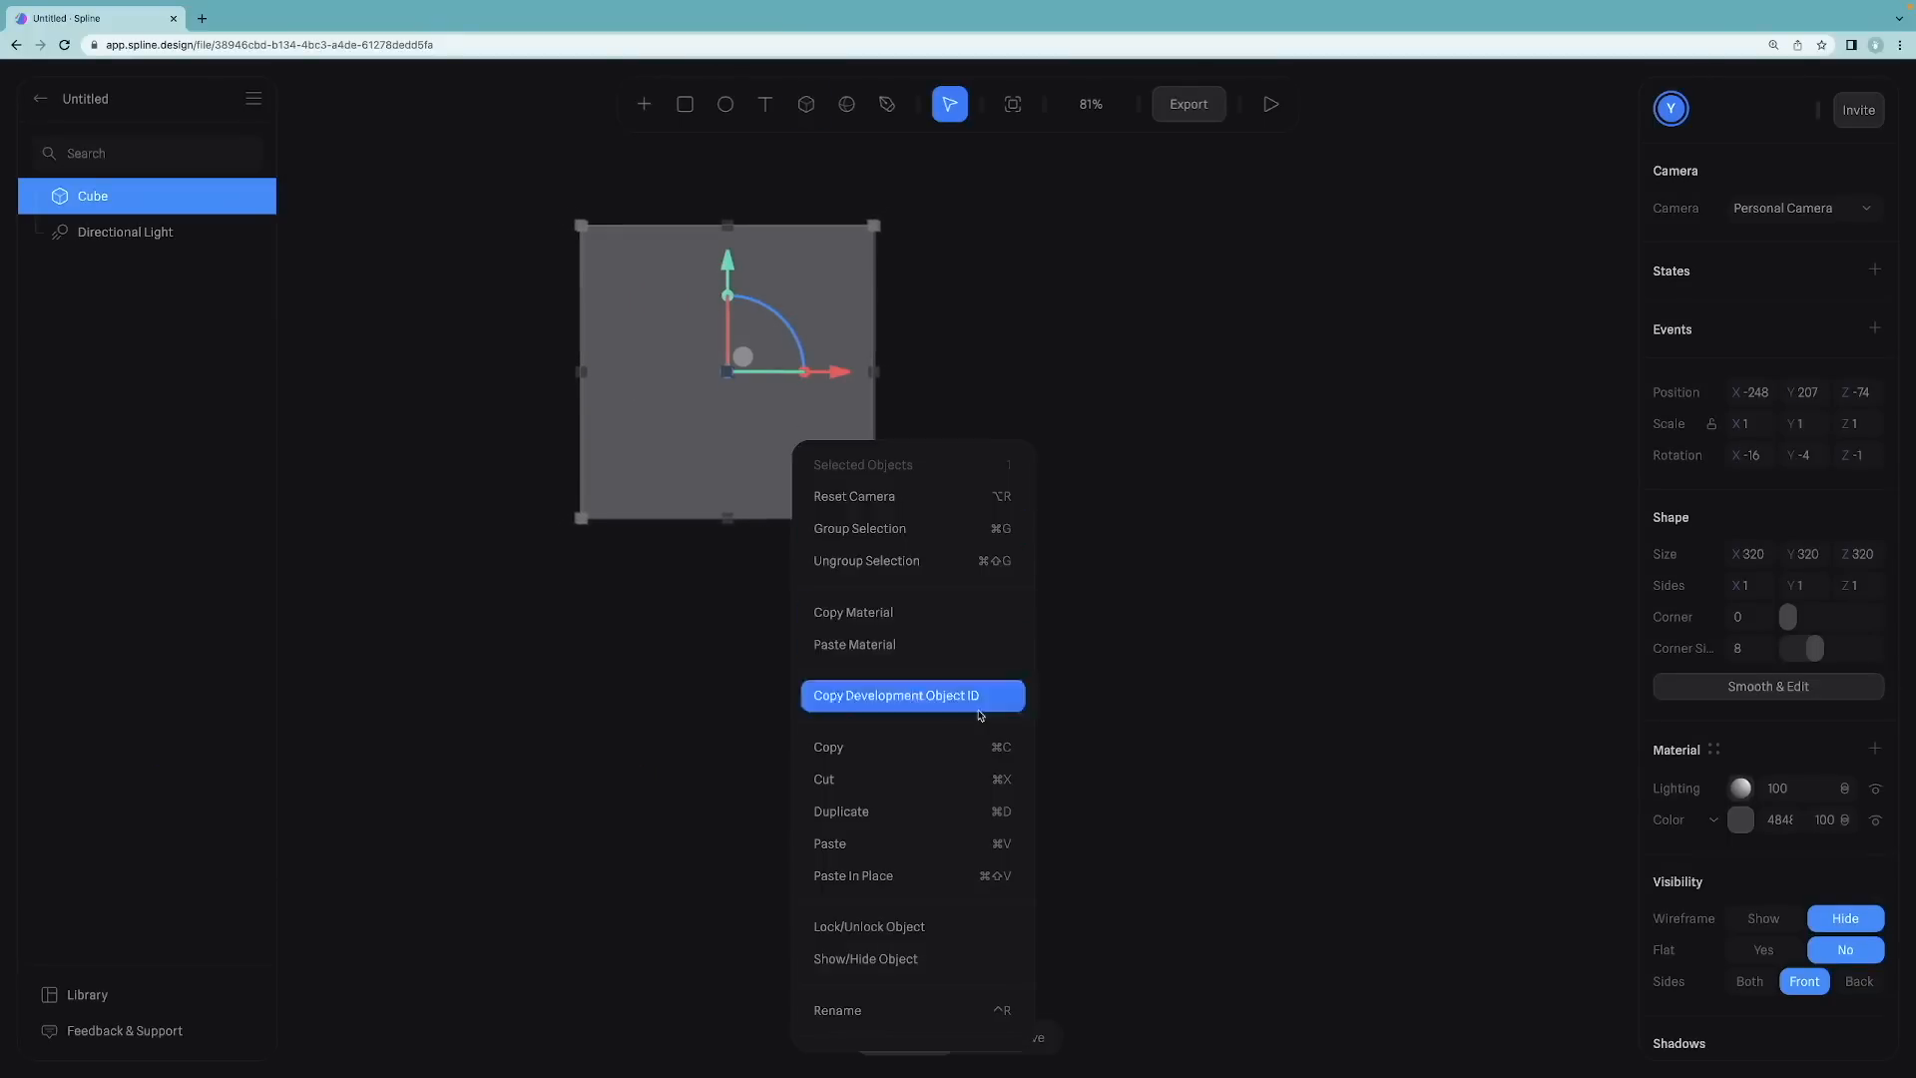
pyautogui.scroll(-4, 960, 848)
pyautogui.click(956, 831)
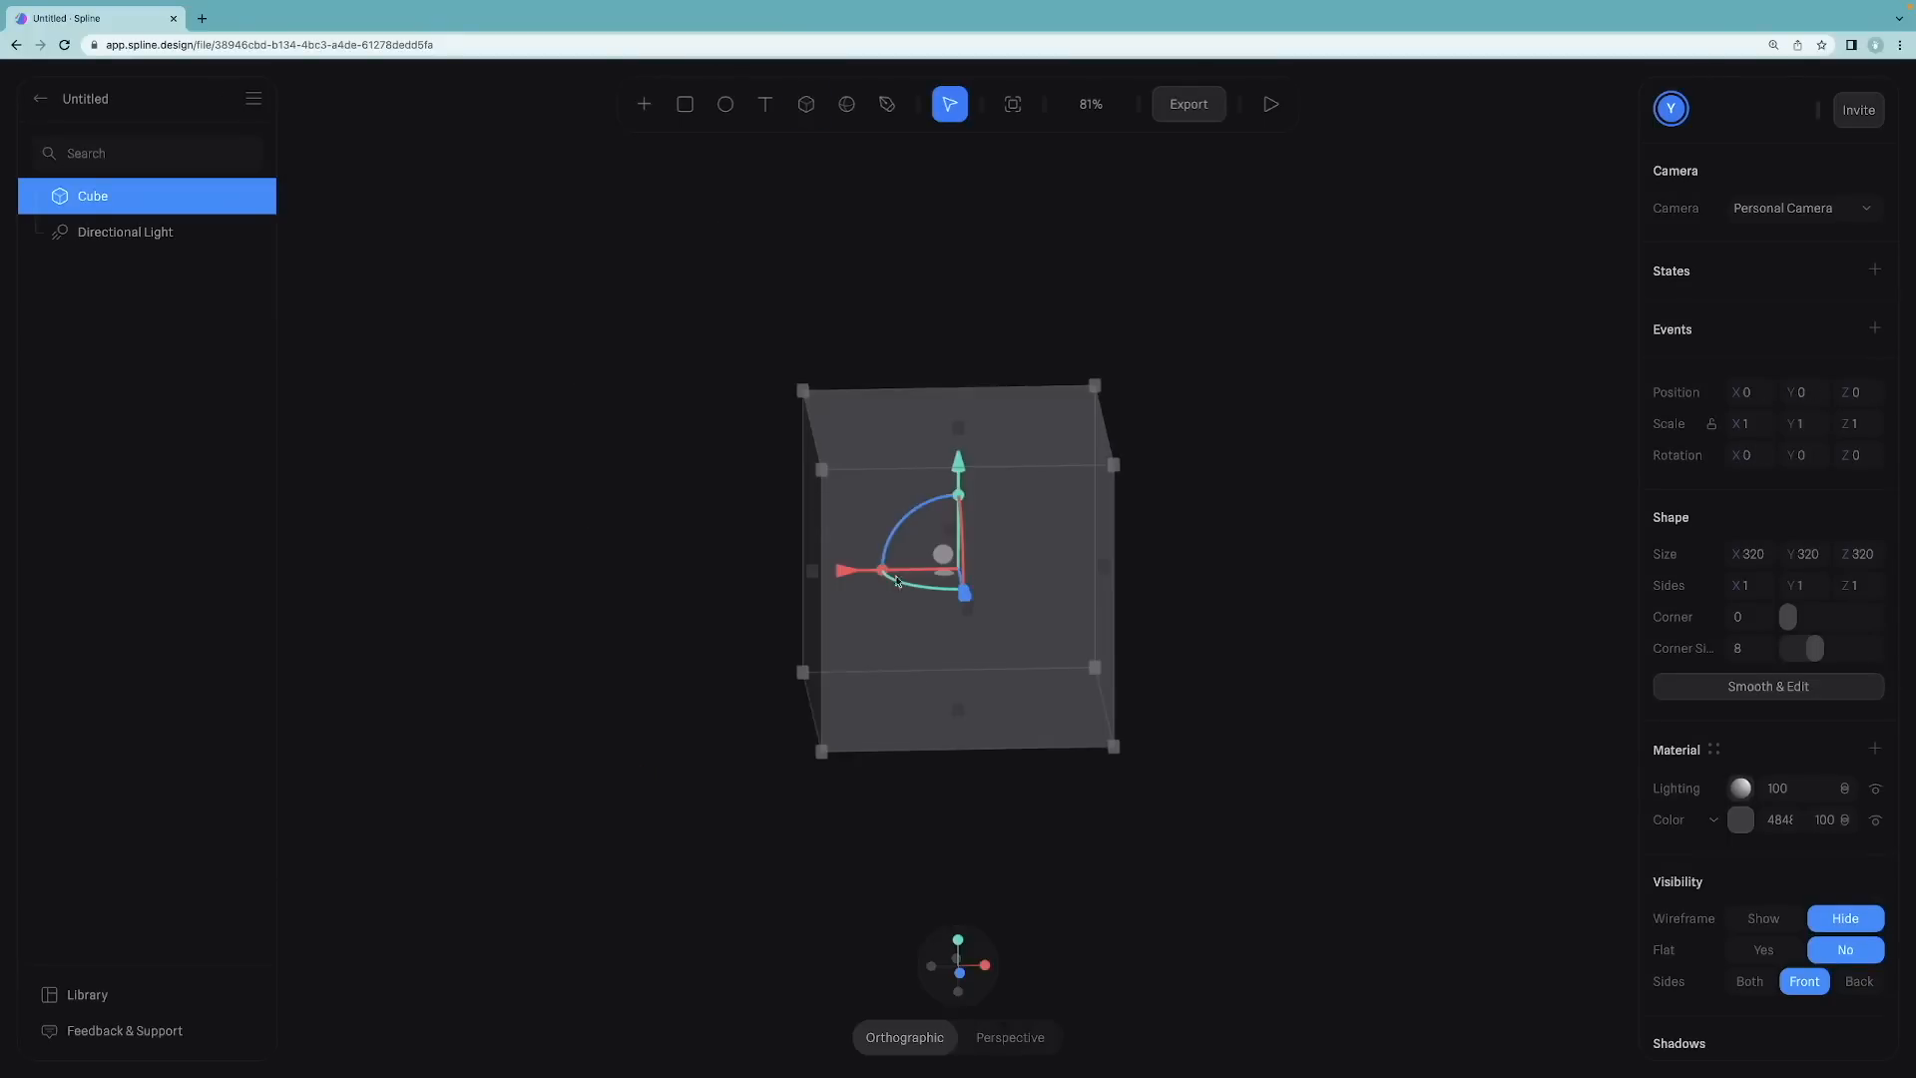
# Step: Convert the cube with Smooth & Edit and set its subdivision level to 0
pyautogui.click(1197, 546)
pyautogui.moveTo(1209, 482); pyautogui.dragTo(1236, 457)
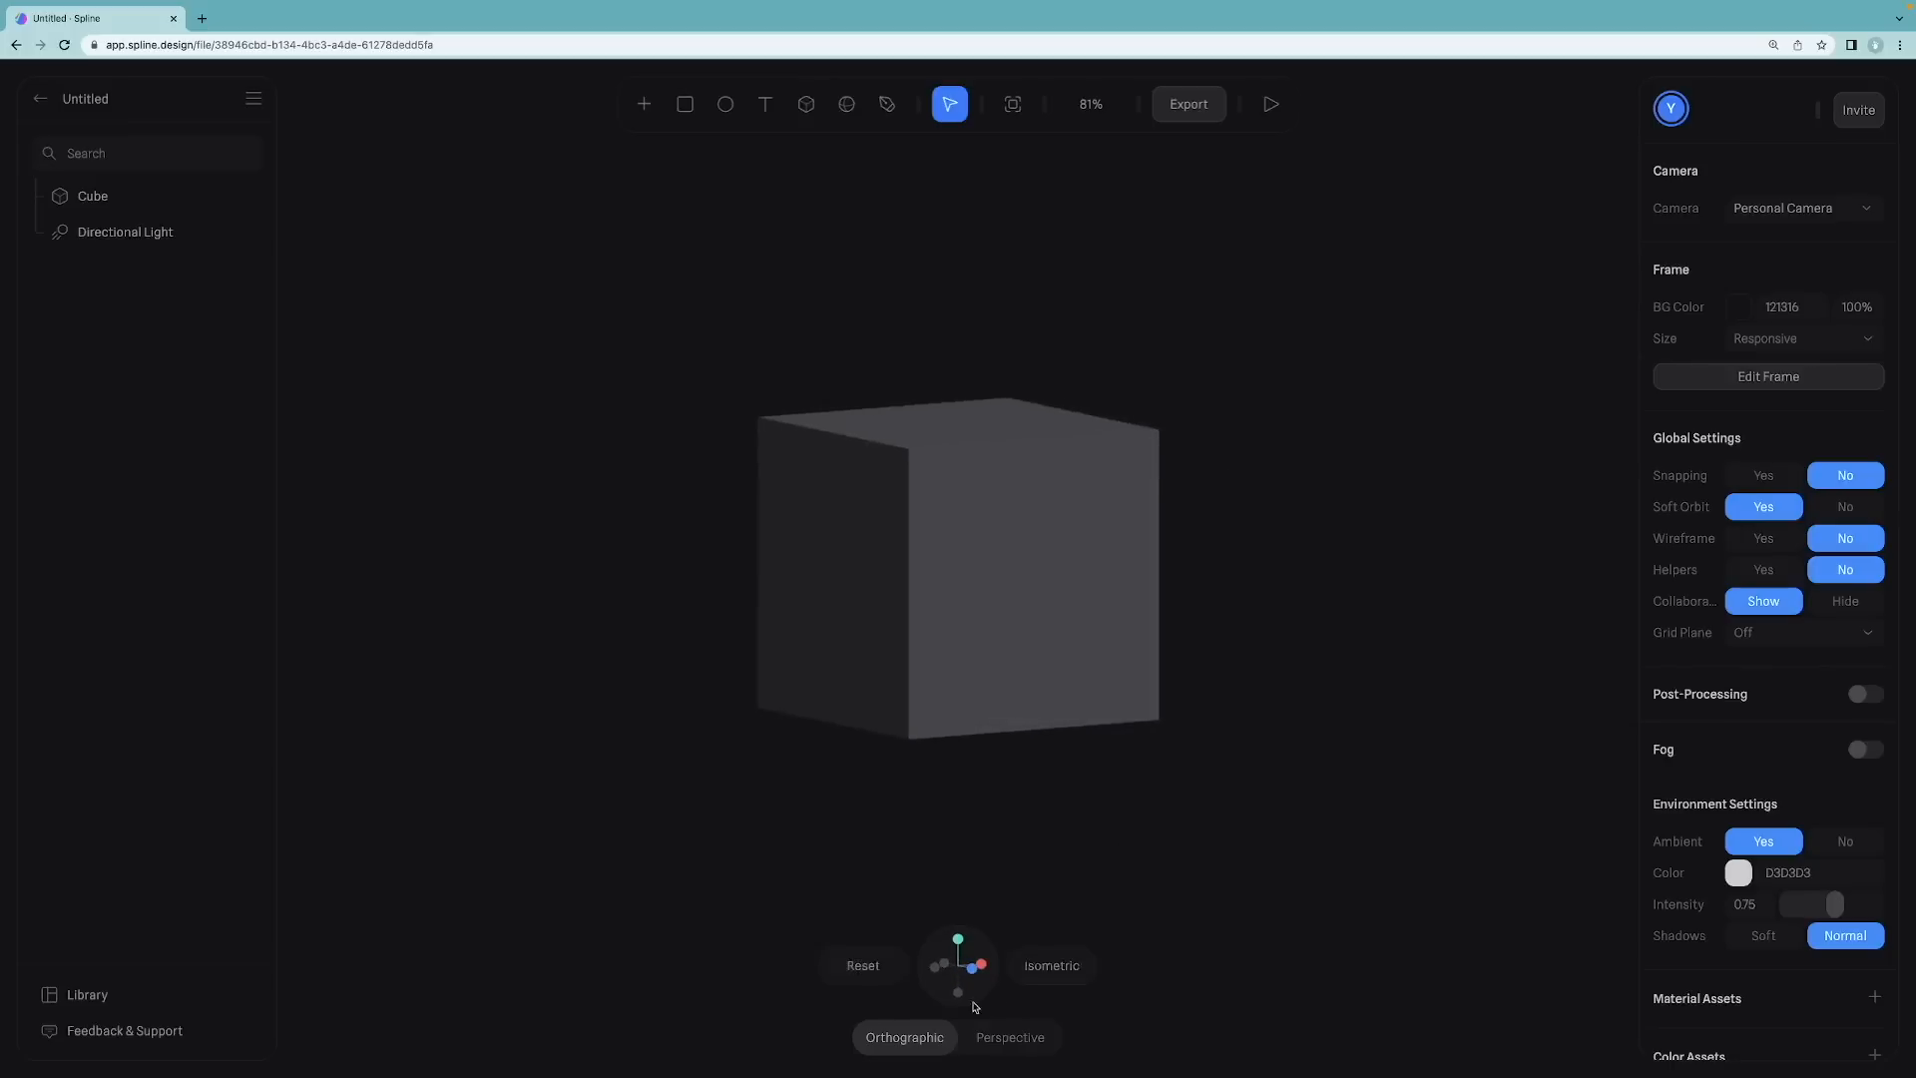
pyautogui.click(960, 968)
pyautogui.moveTo(1201, 762); pyautogui.dragTo(1151, 795)
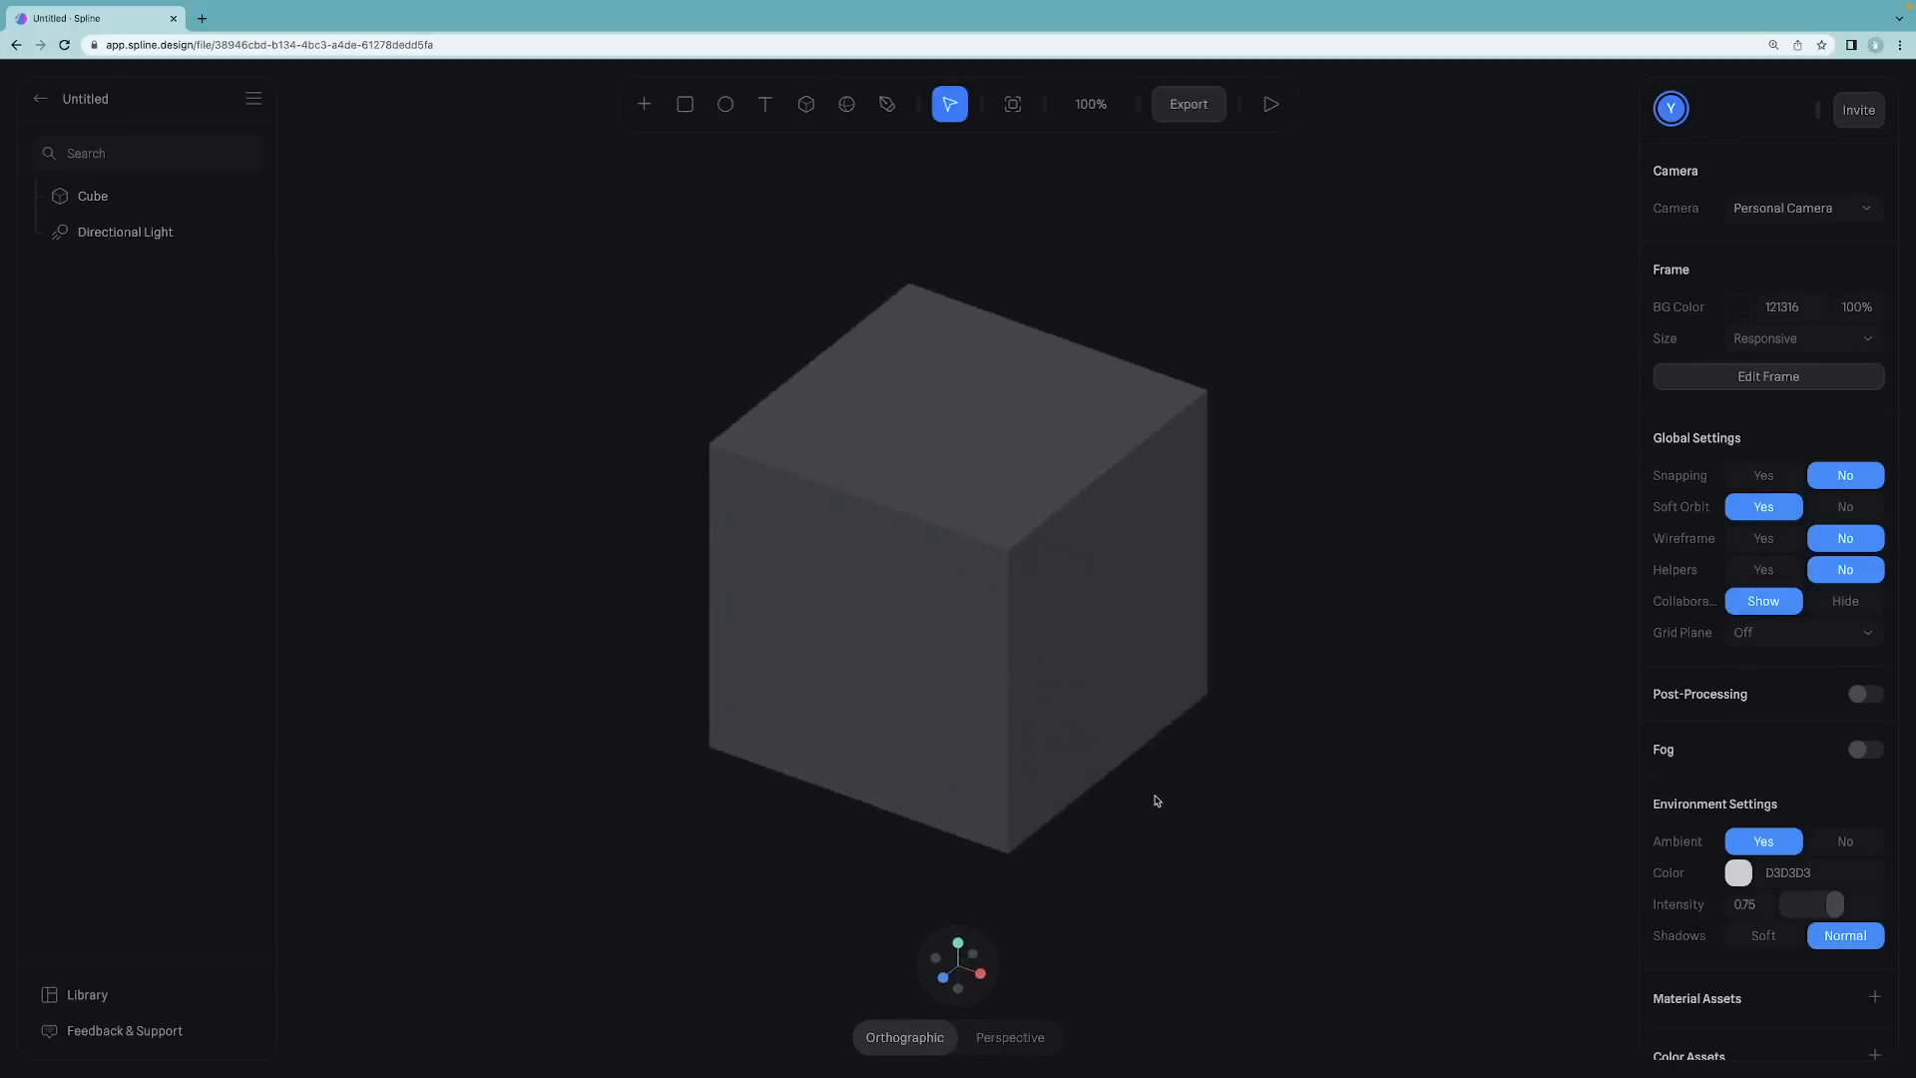
pyautogui.scroll(2, 1158, 766)
pyautogui.scroll(-3, 1165, 758)
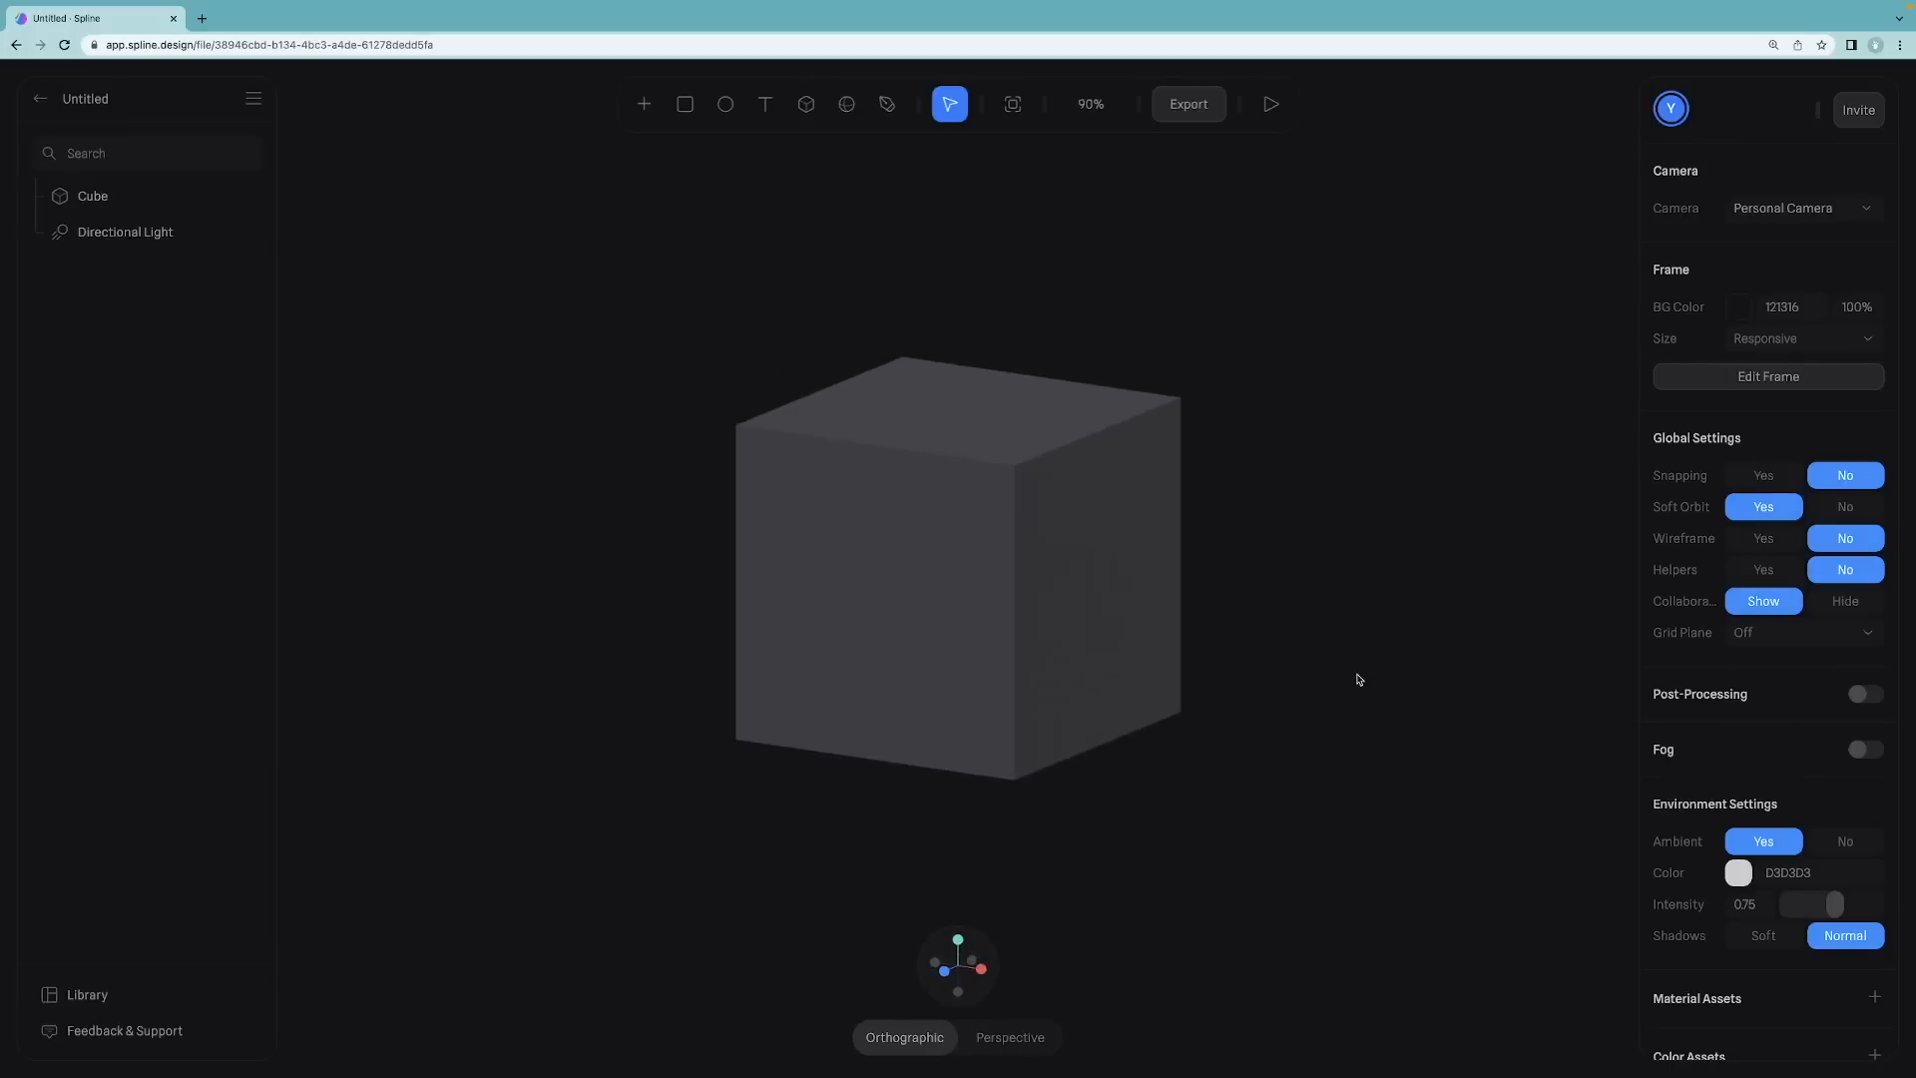
pyautogui.scroll(-1, 1350, 609)
pyautogui.click(1049, 571)
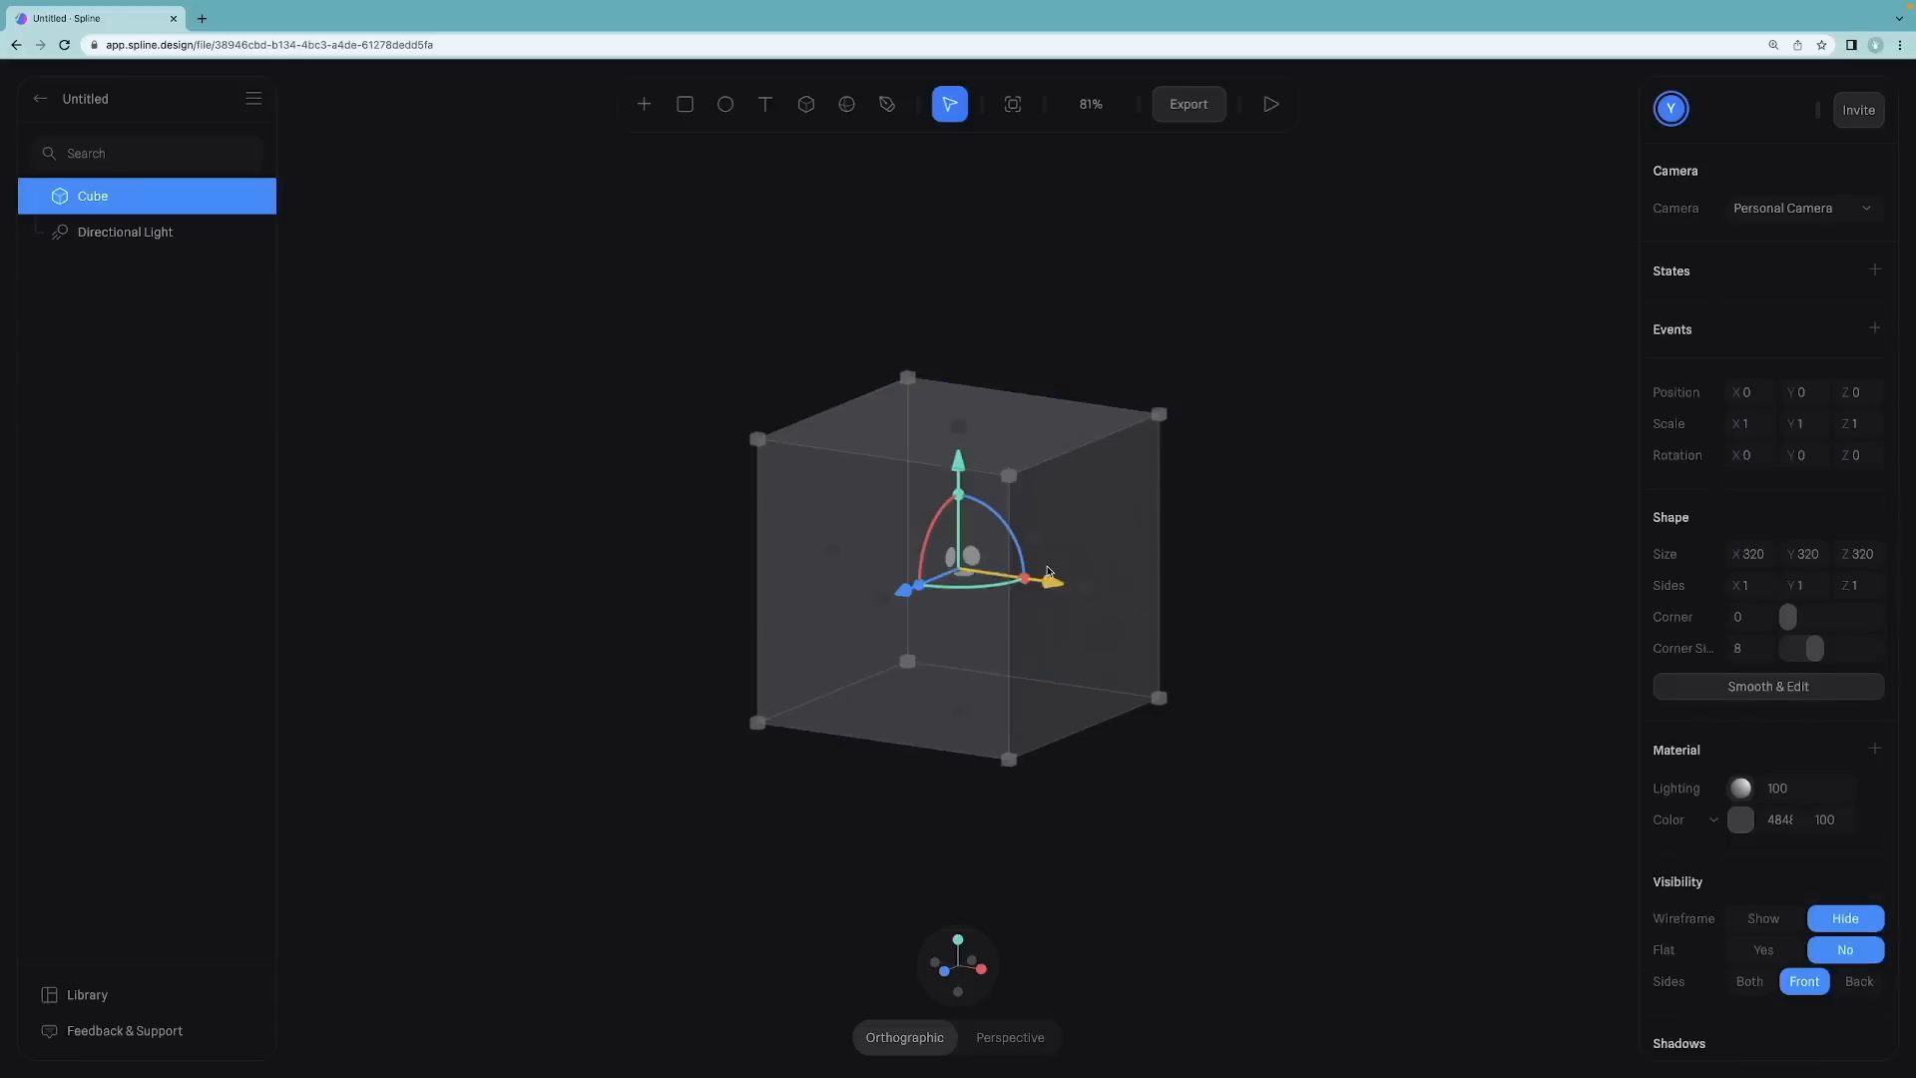
pyautogui.click(1757, 688)
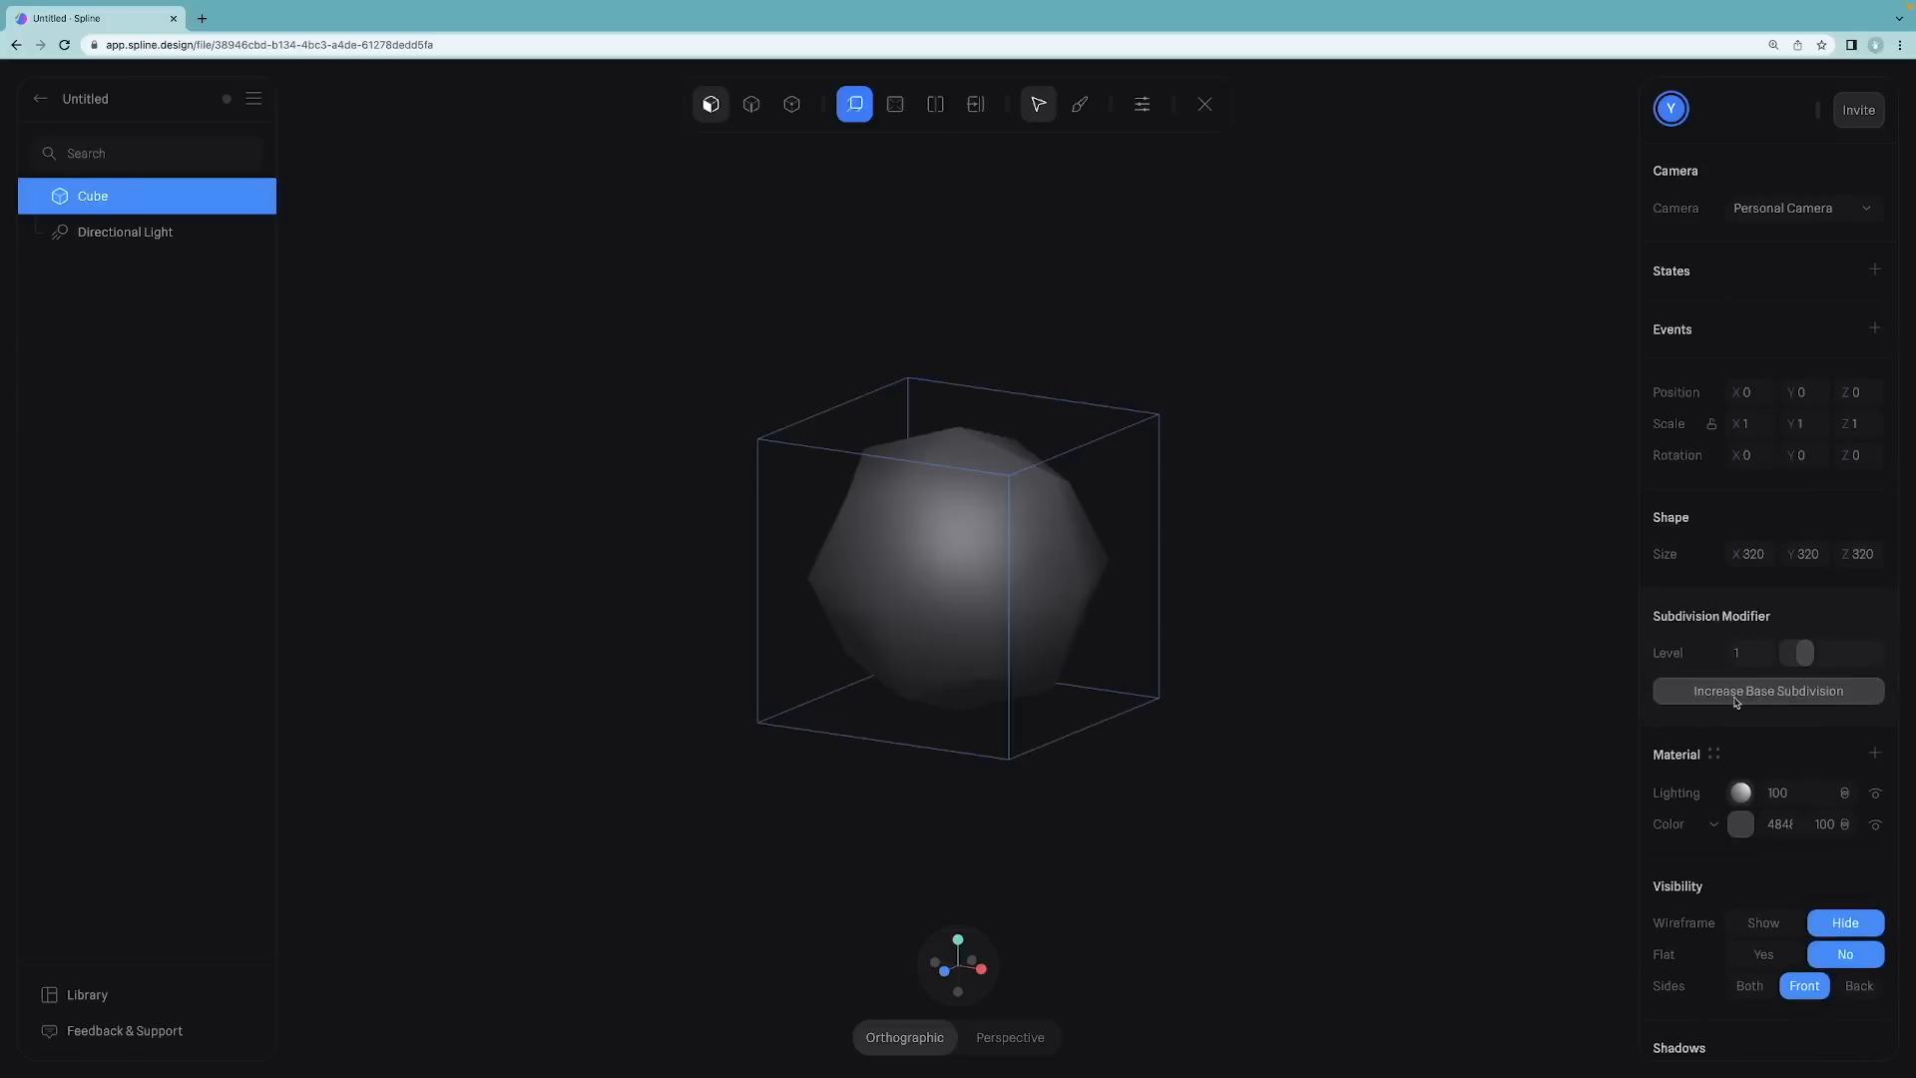
pyautogui.moveTo(1805, 653); pyautogui.dragTo(1776, 660)
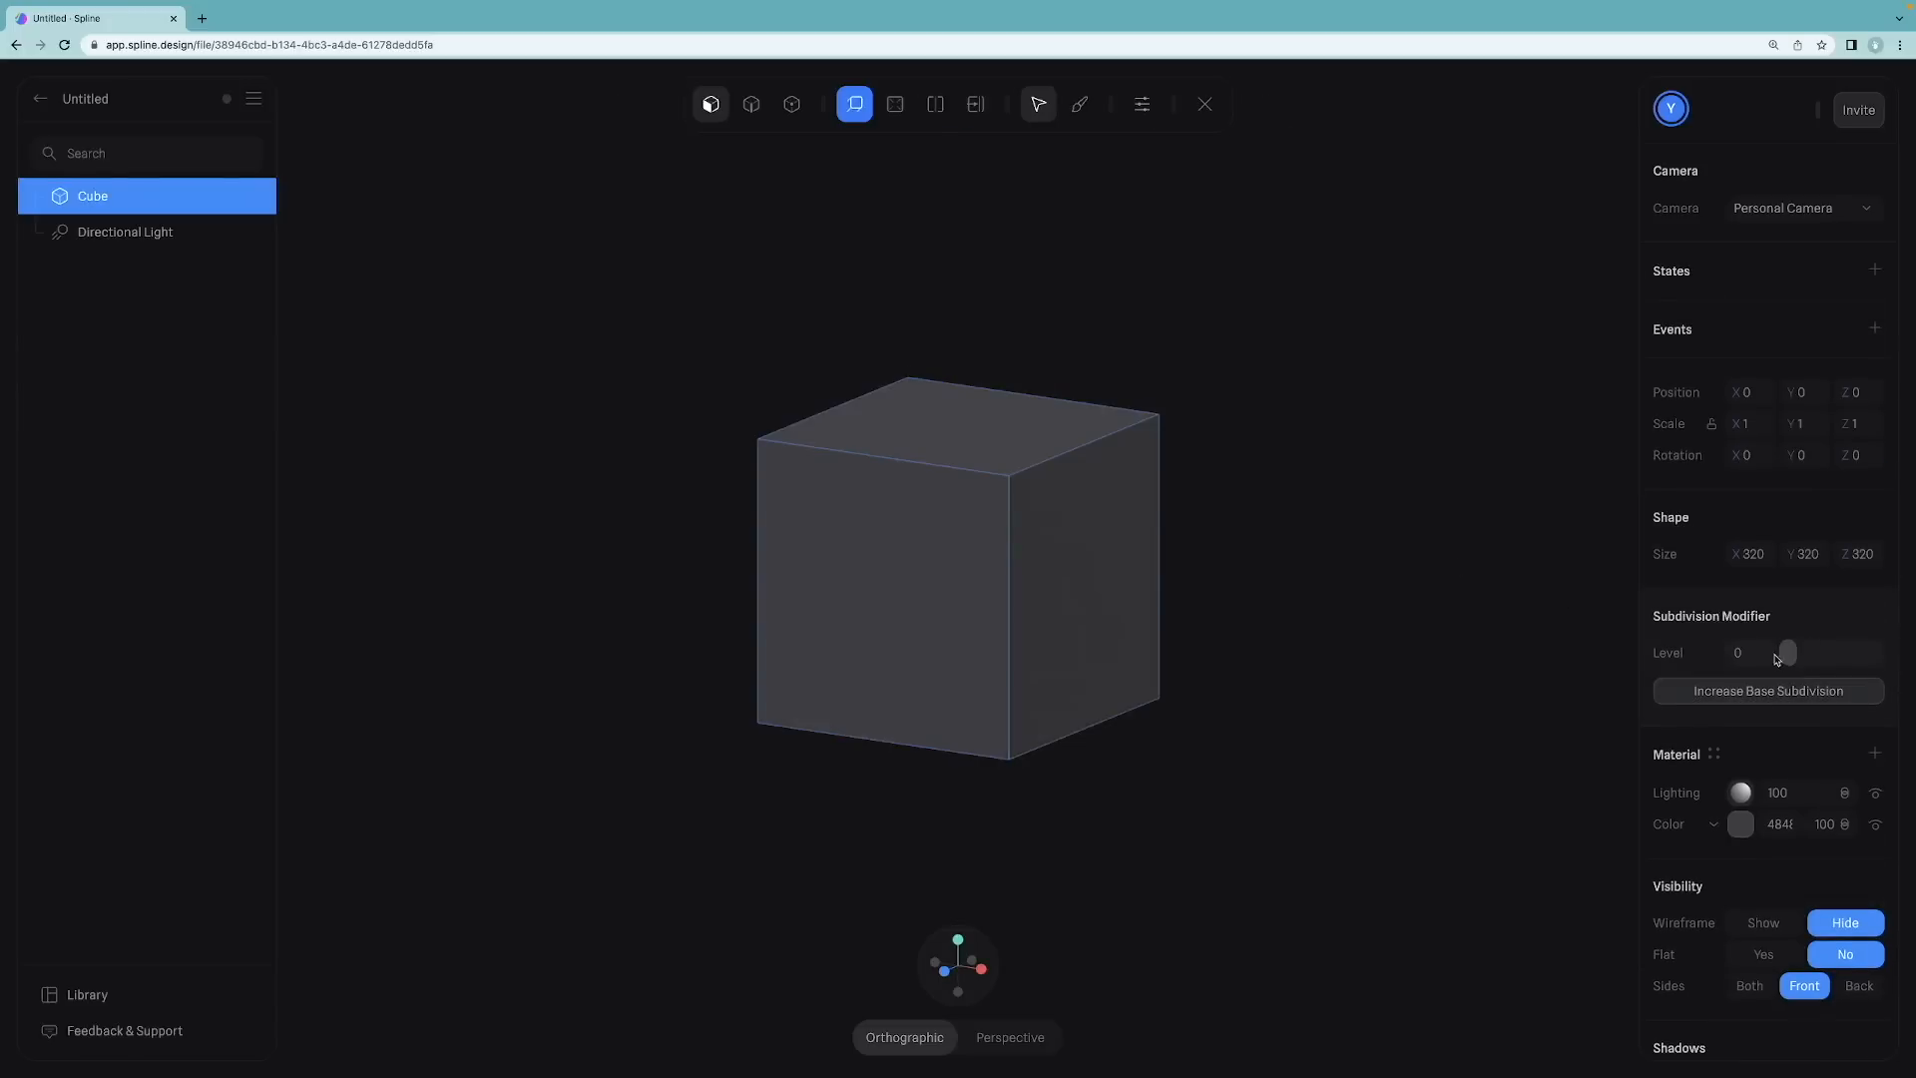
# Step: Select the cube's top face and move it down slightly
pyautogui.click(946, 433)
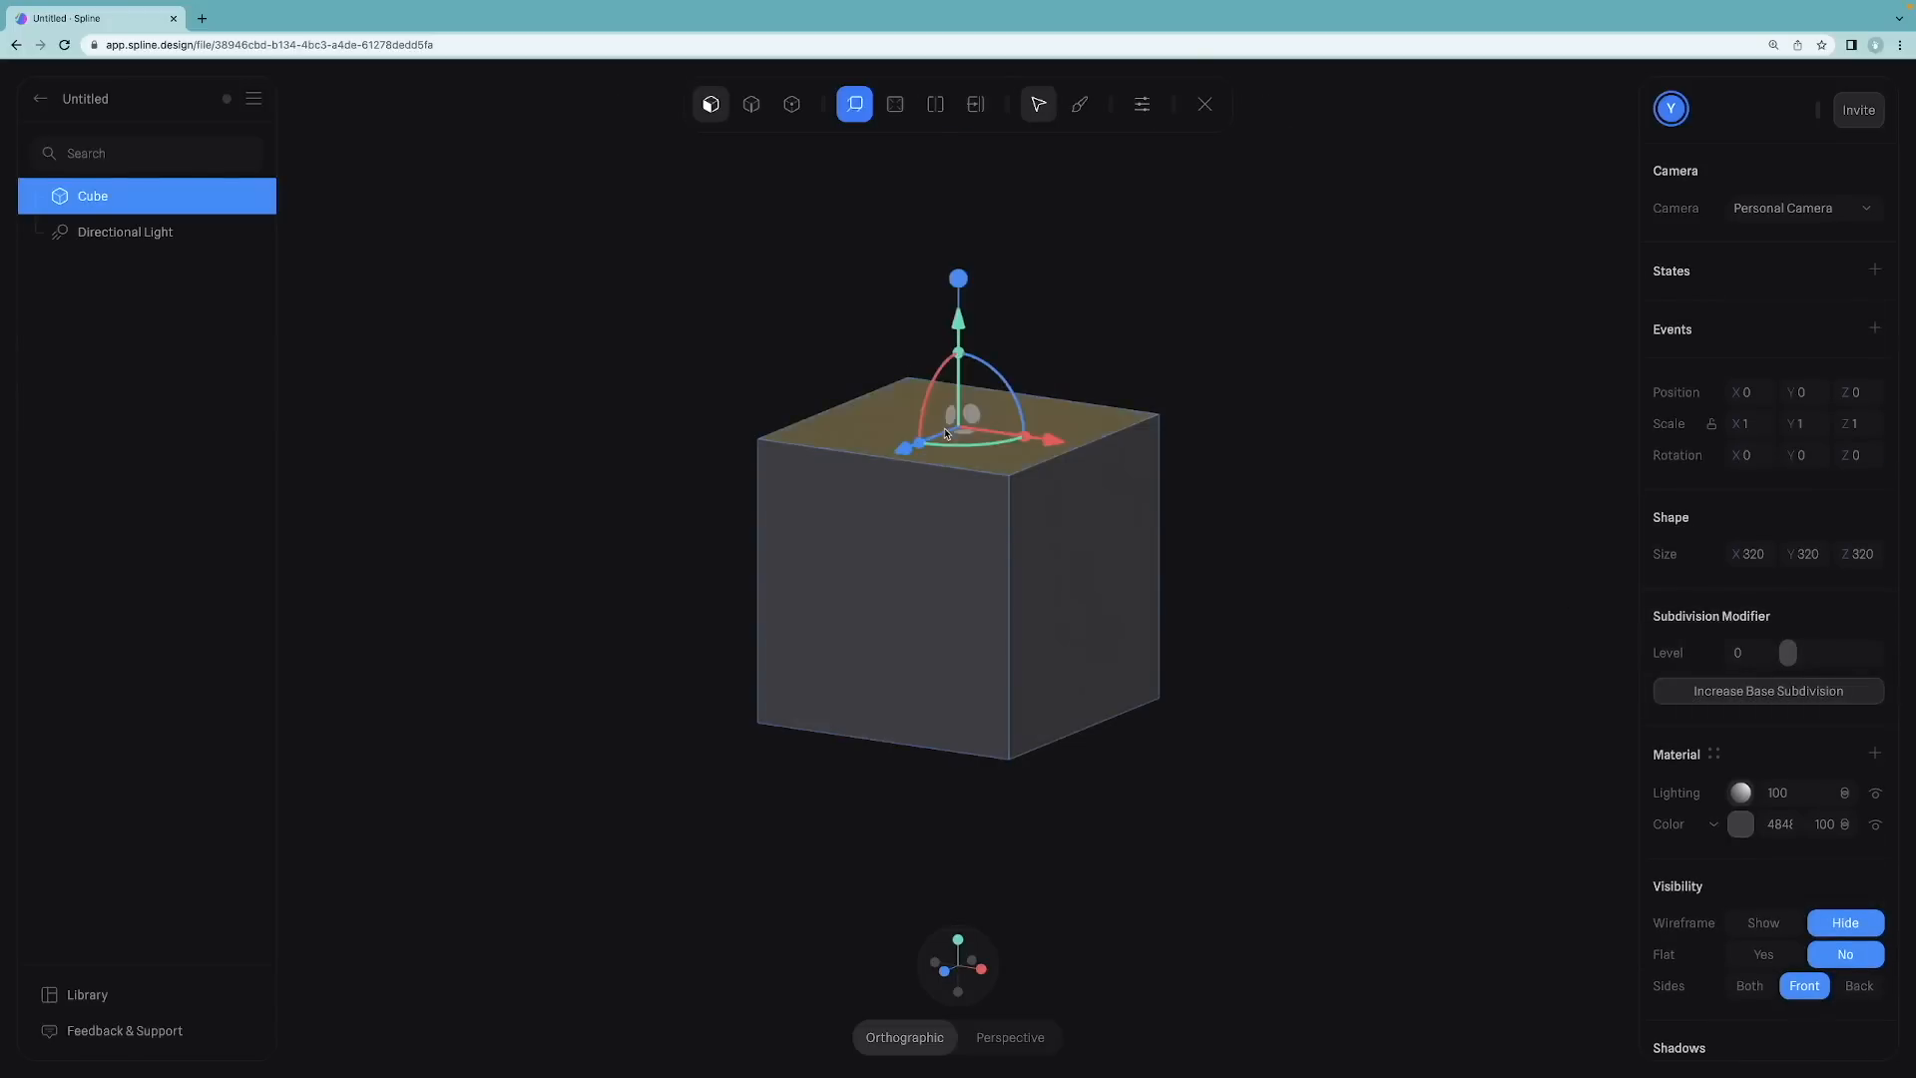
pyautogui.moveTo(959, 332); pyautogui.dragTo(964, 349)
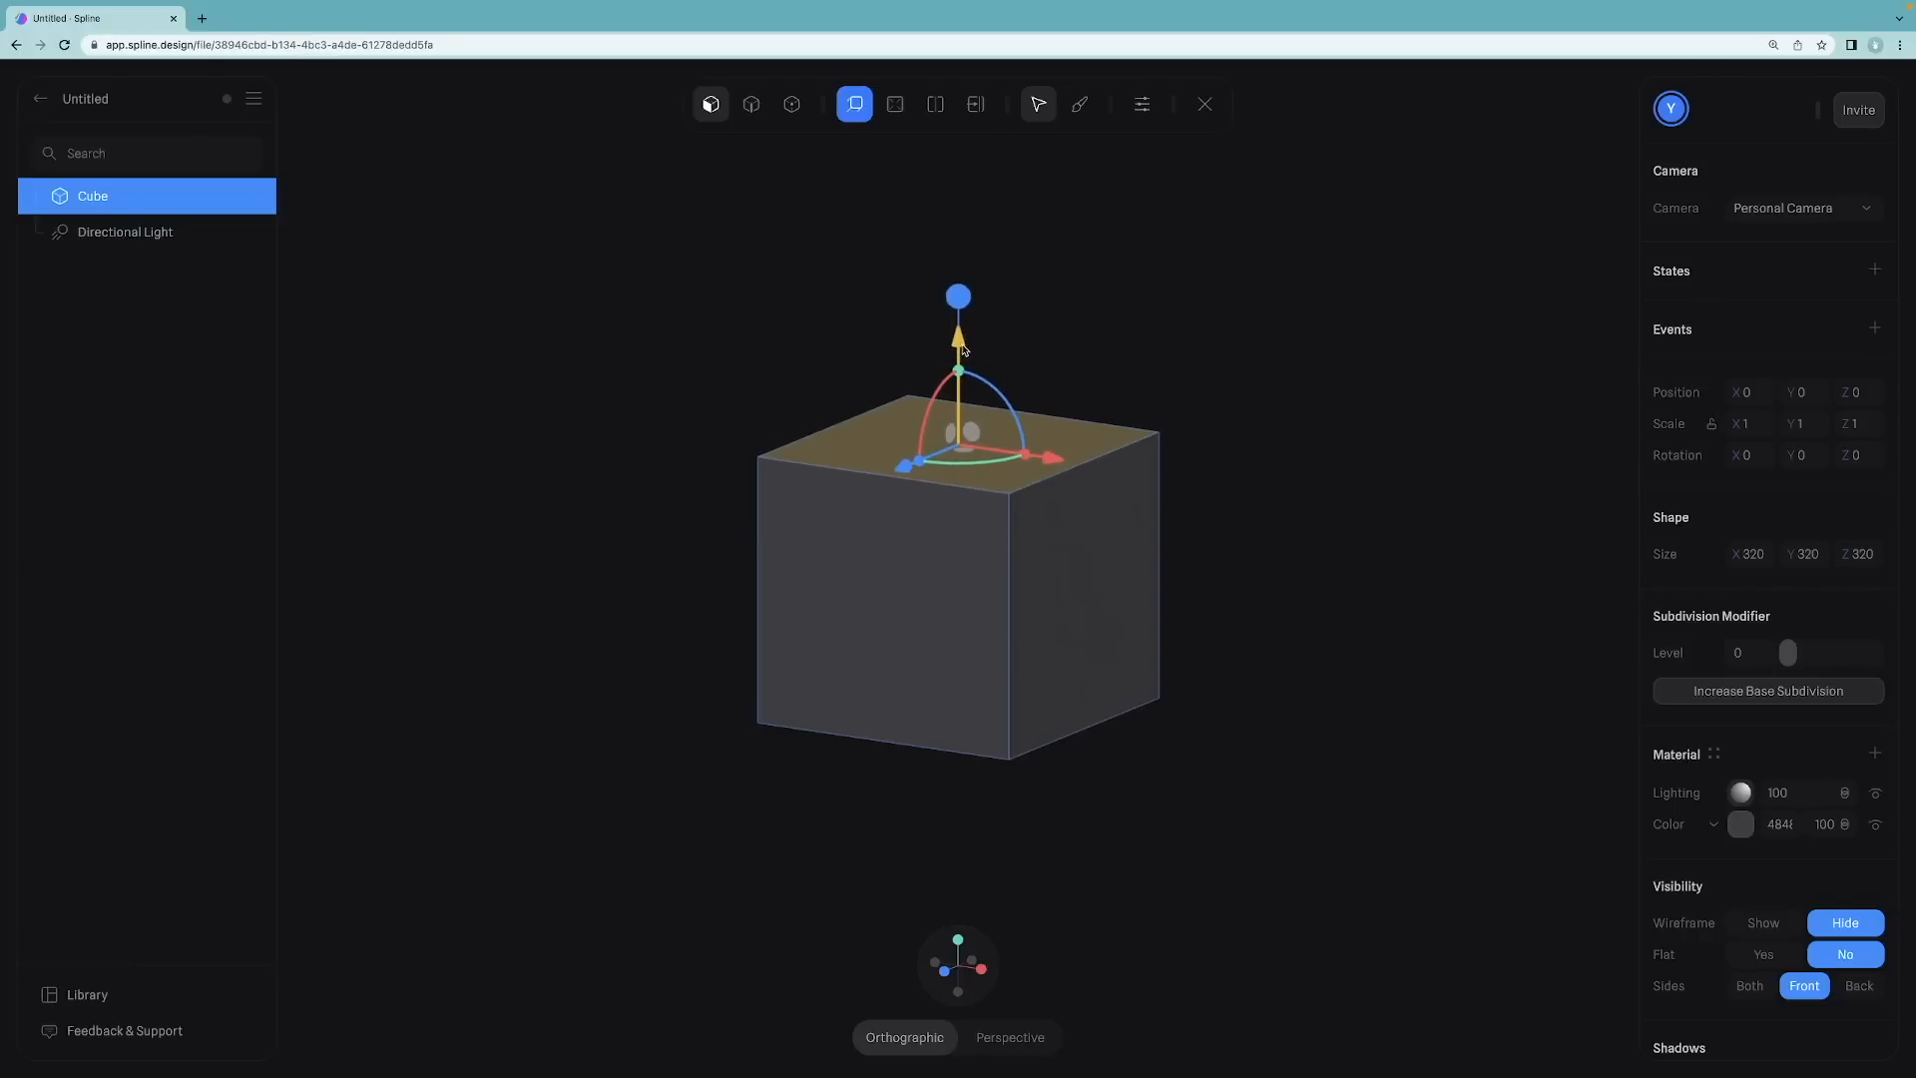
pyautogui.moveTo(964, 349); pyautogui.dragTo(962, 347)
pyautogui.moveTo(787, 308); pyautogui.dragTo(894, 359)
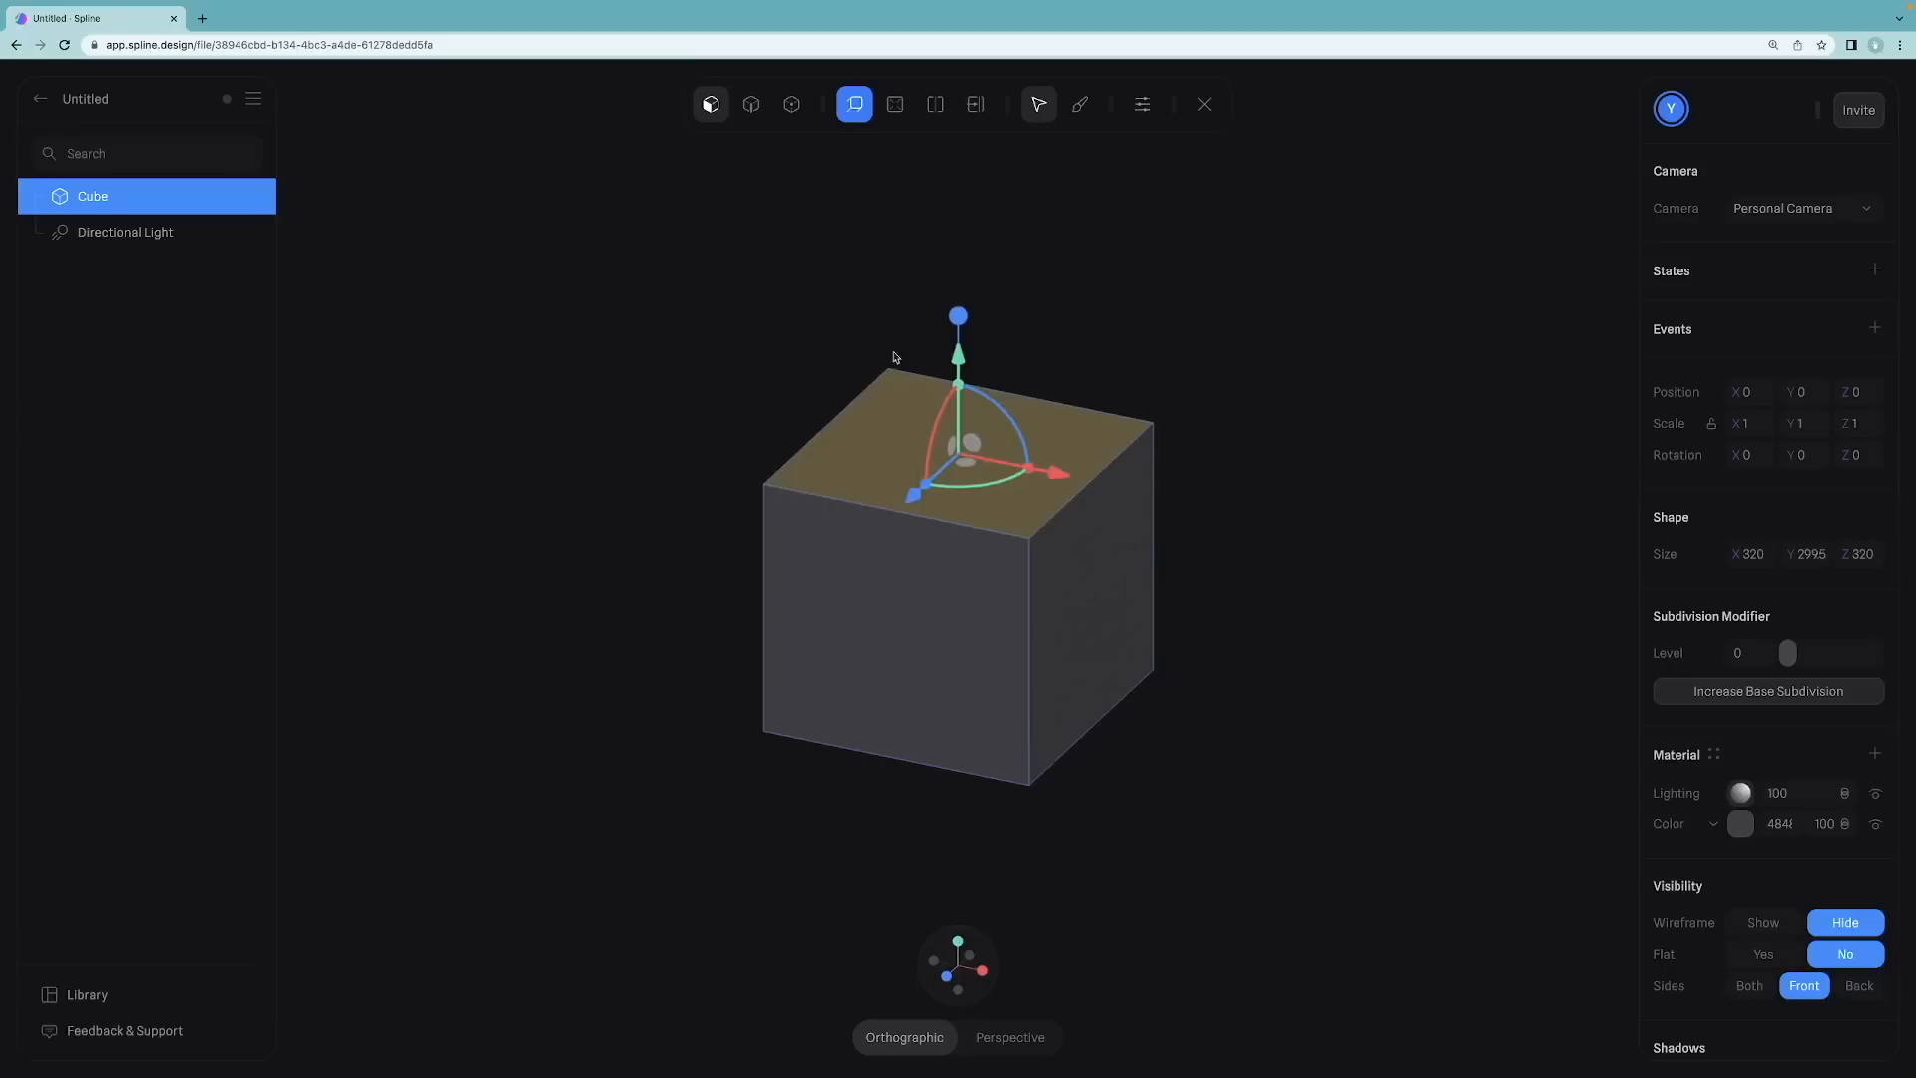
pyautogui.click(896, 361)
# Step: Scale the top face inward to taper the sides, lower it a bit more, and leave face editing
pyautogui.click(1029, 469)
pyautogui.moveTo(1029, 469); pyautogui.dragTo(1017, 467)
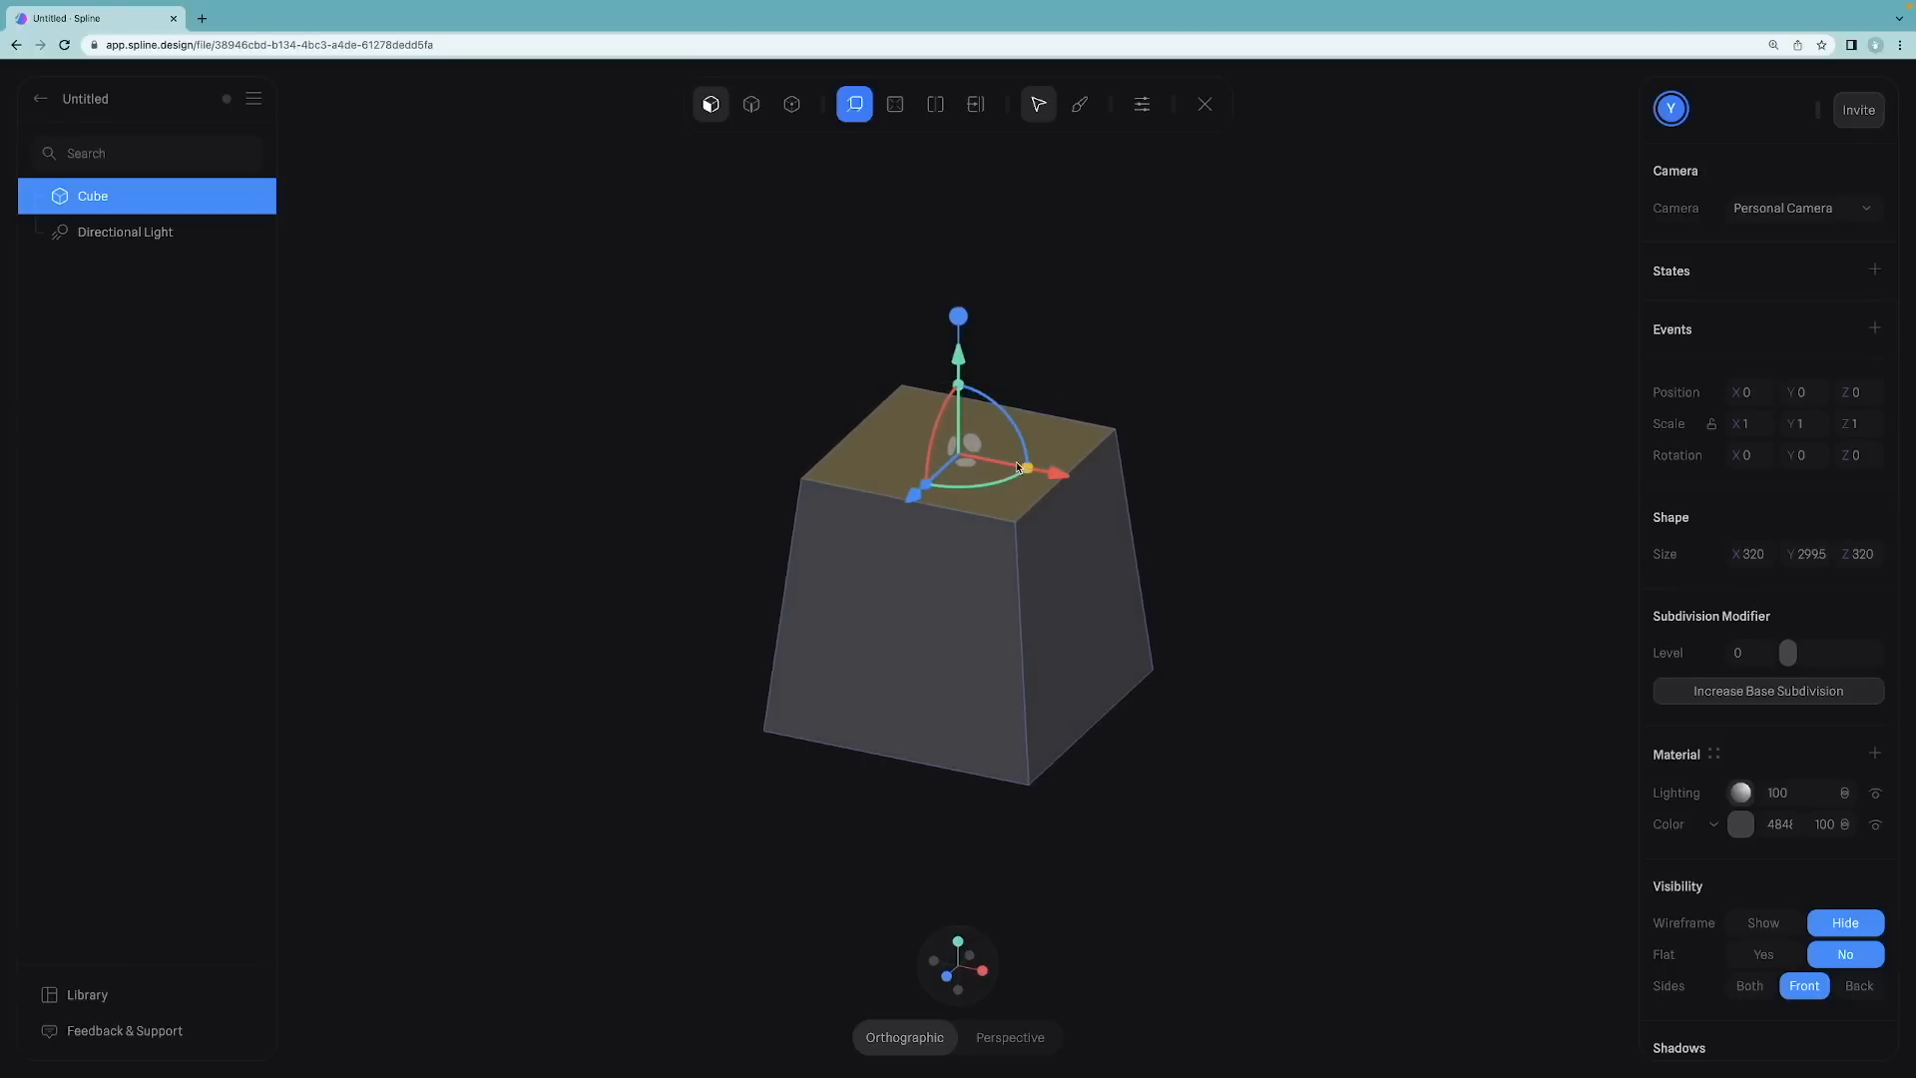
pyautogui.moveTo(961, 357); pyautogui.dragTo(959, 385)
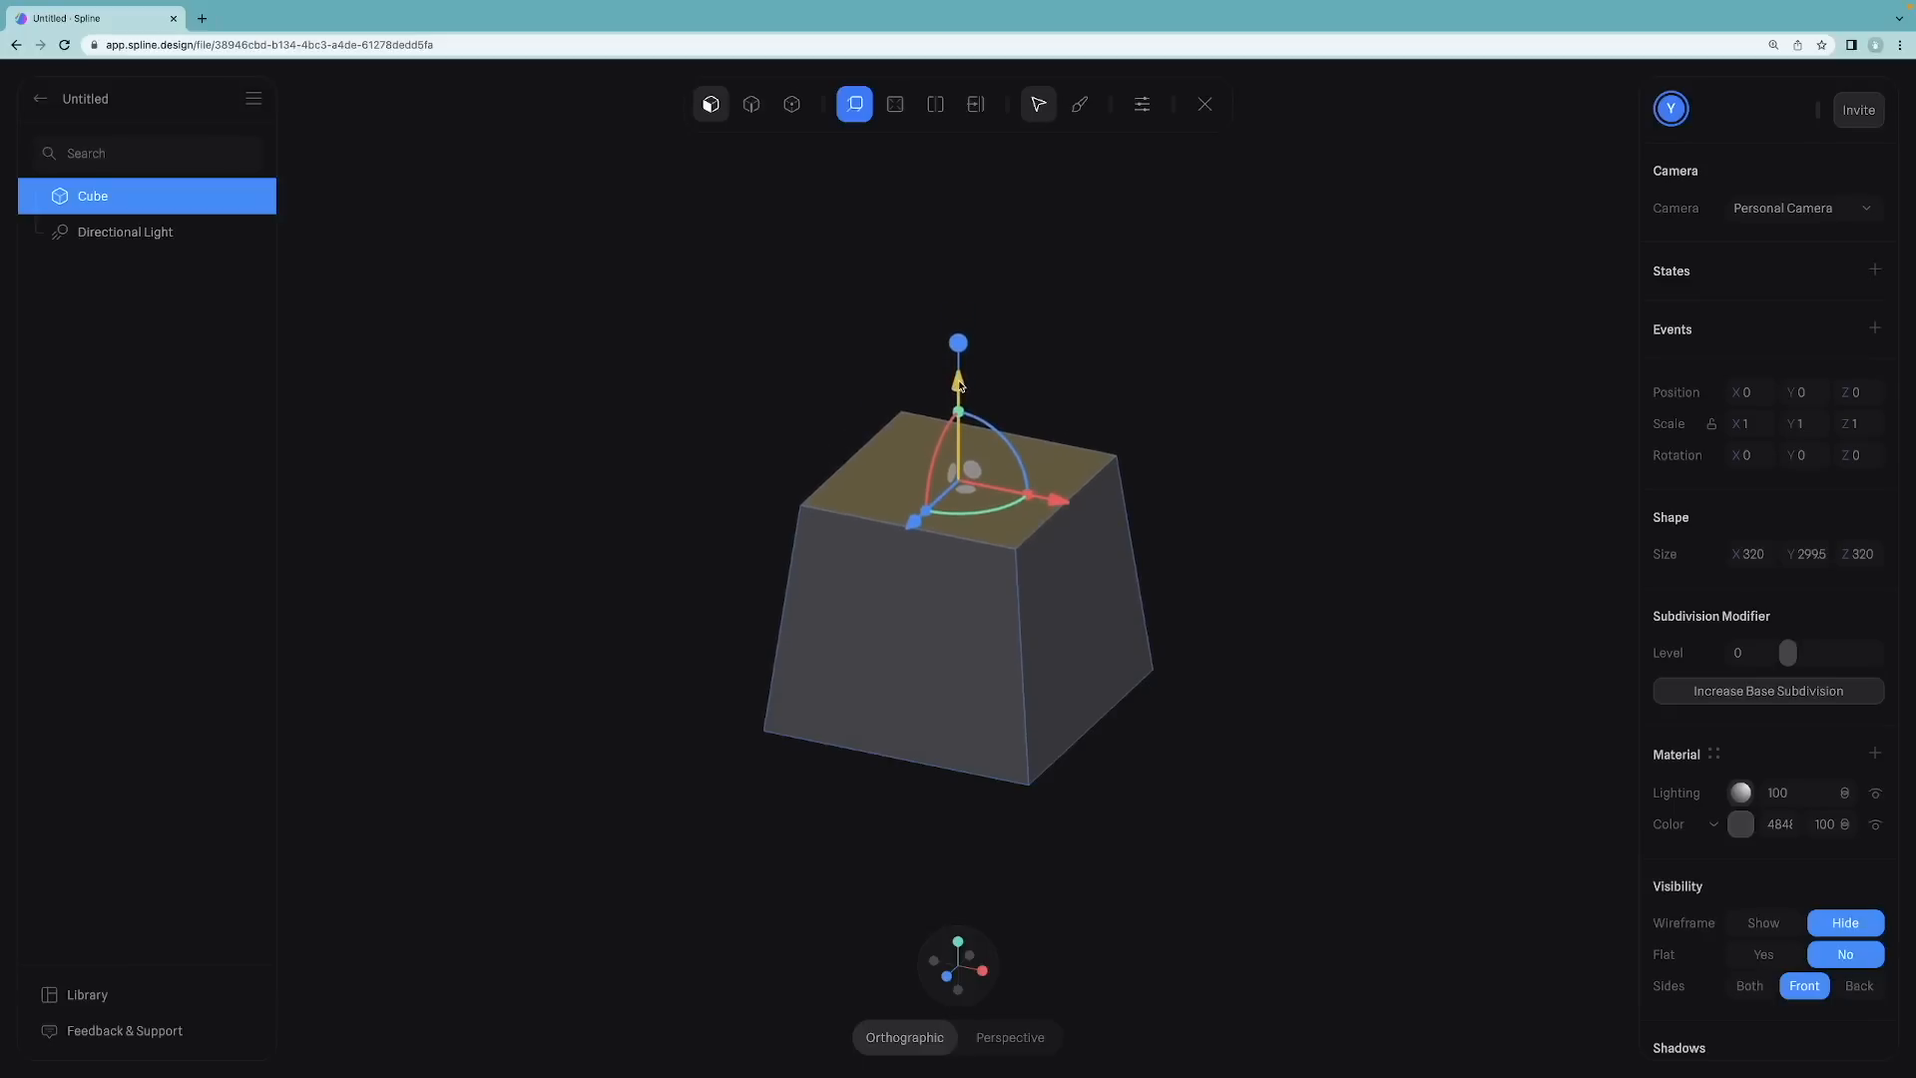
pyautogui.press('Escape')
pyautogui.press('Escape')
# Step: Select the tapered cube and set its subdivision level to 3
pyautogui.keyDown('alt'); pyautogui.moveTo(791, 338); pyautogui.dragTo(687, 359); pyautogui.keyUp('alt')
pyautogui.click(998, 477)
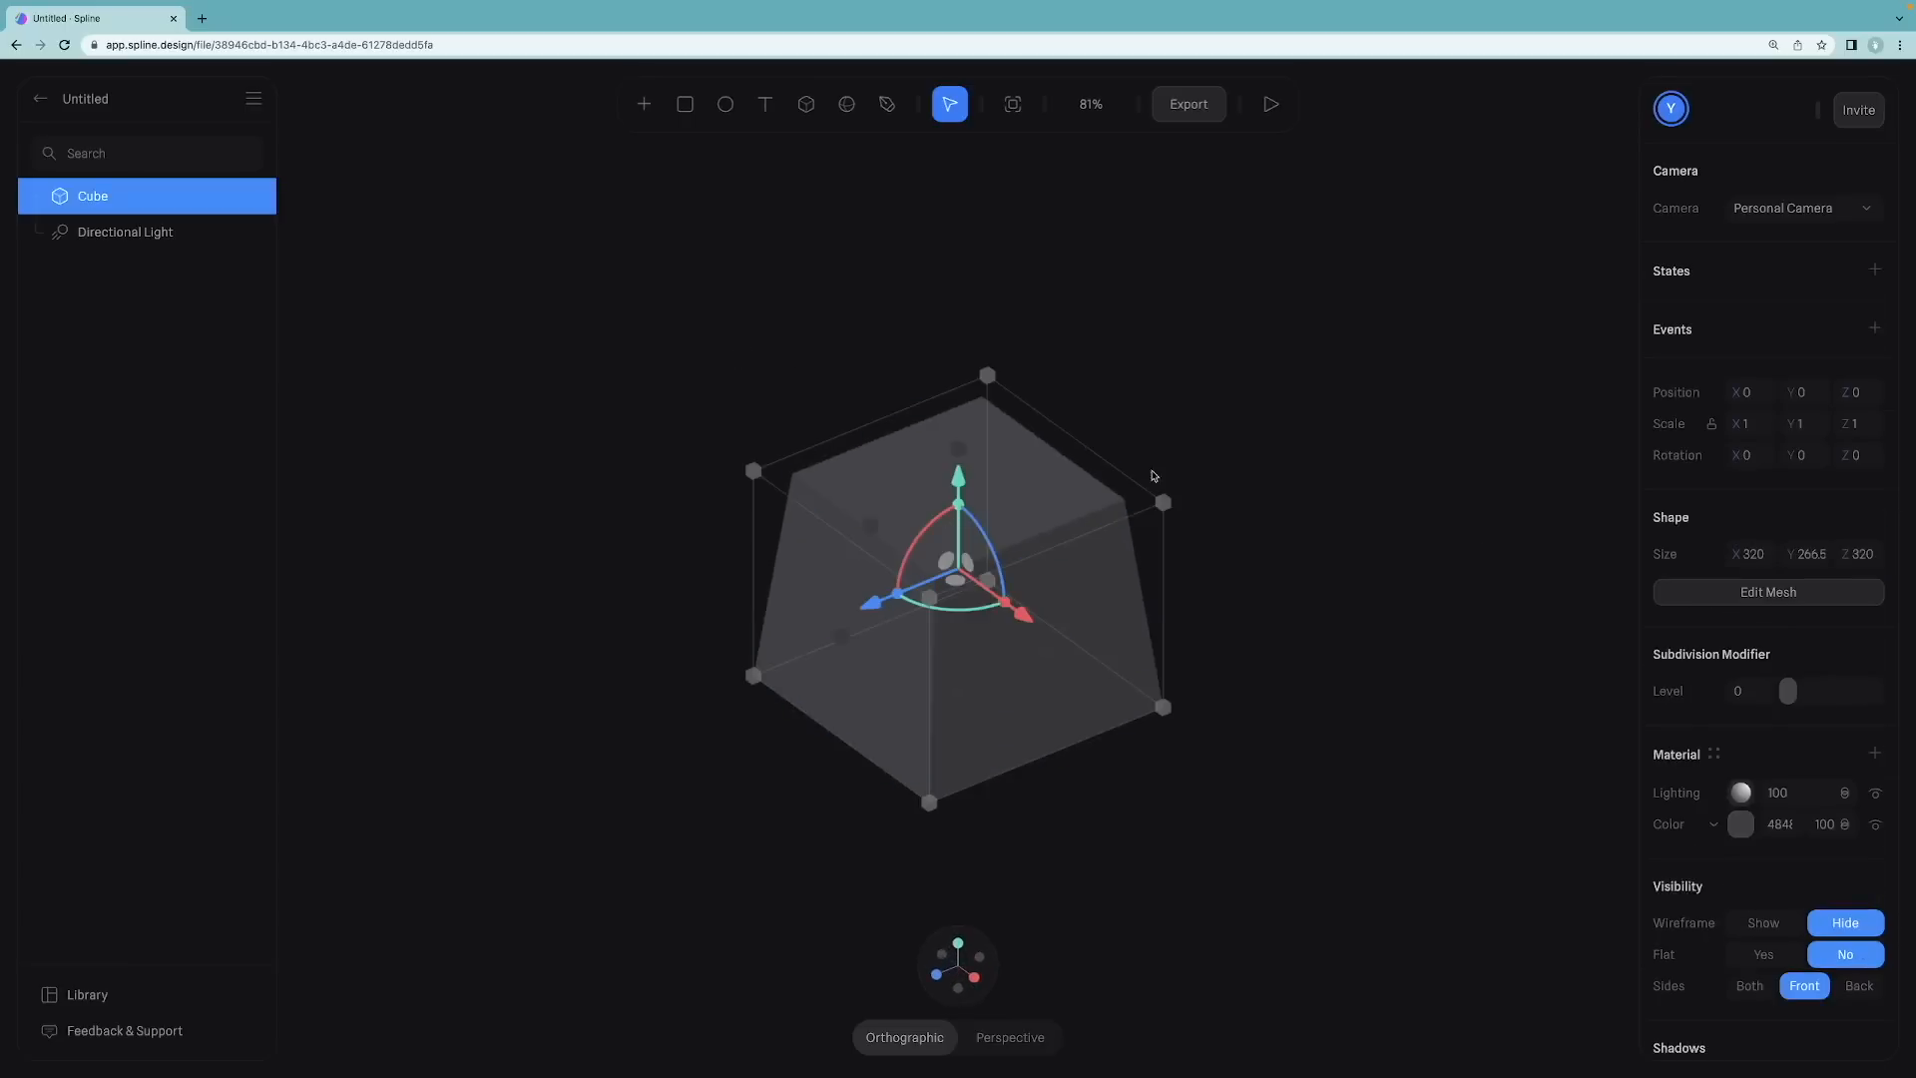
pyautogui.click(1804, 689)
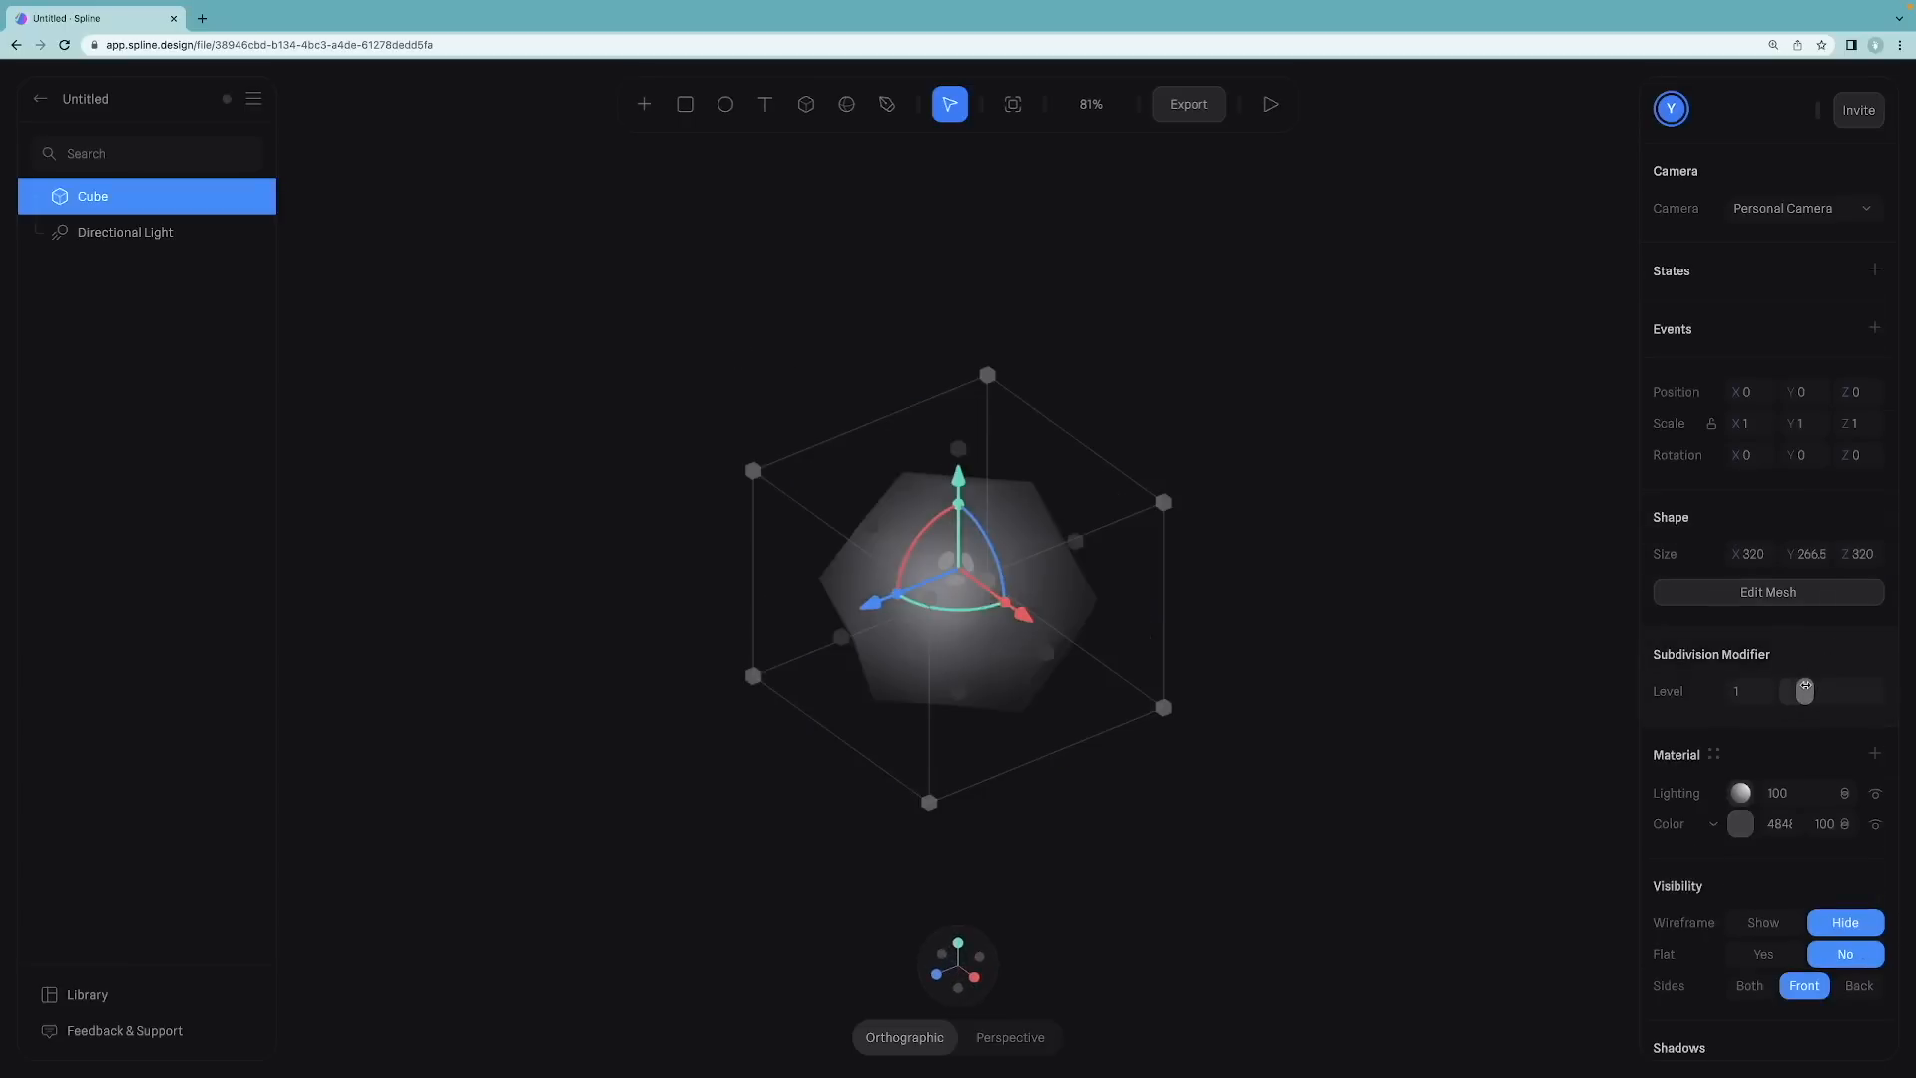
pyautogui.moveTo(1807, 686); pyautogui.dragTo(1839, 687)
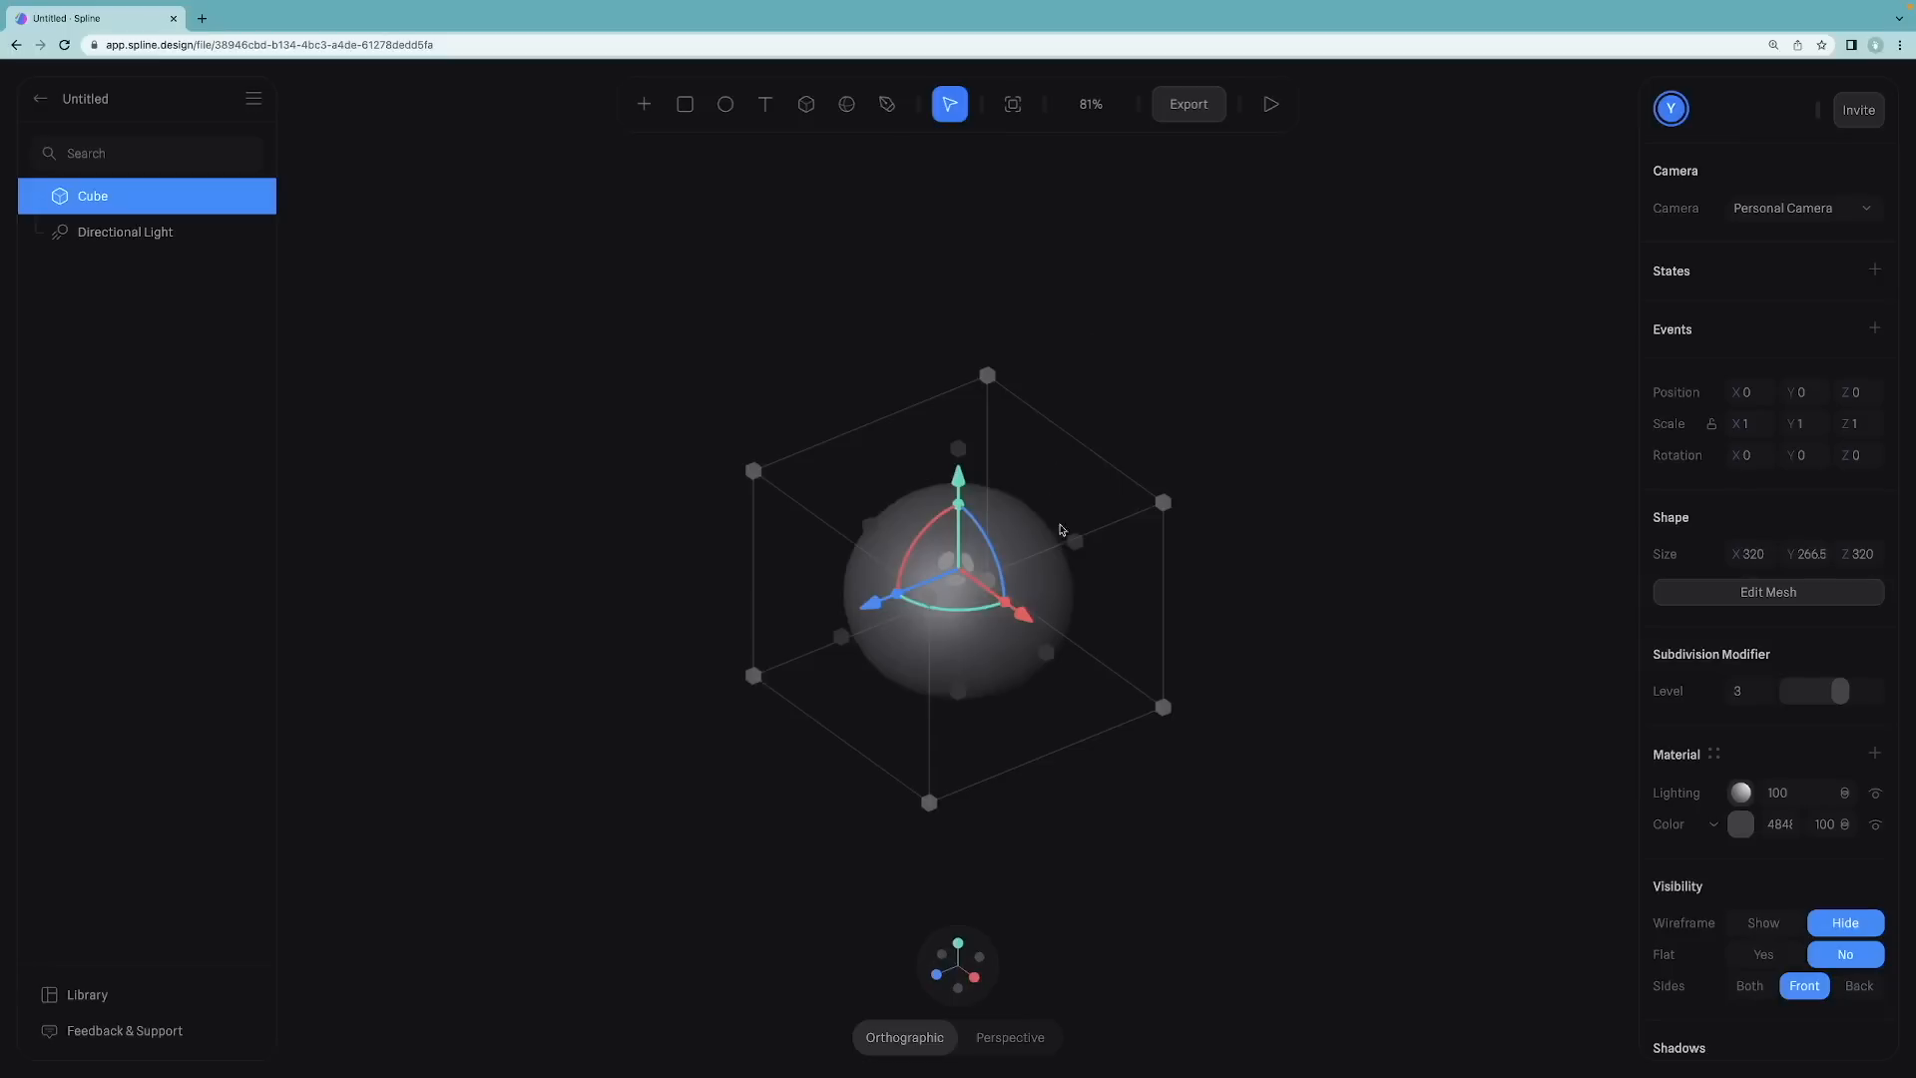
# Step: Enter Edit Mesh, insert a horizontal edge loop around the shape and slide it down toward the base
pyautogui.keyDown('alt'); pyautogui.moveTo(1306, 447); pyautogui.dragTo(1345, 452); pyautogui.keyUp('alt')
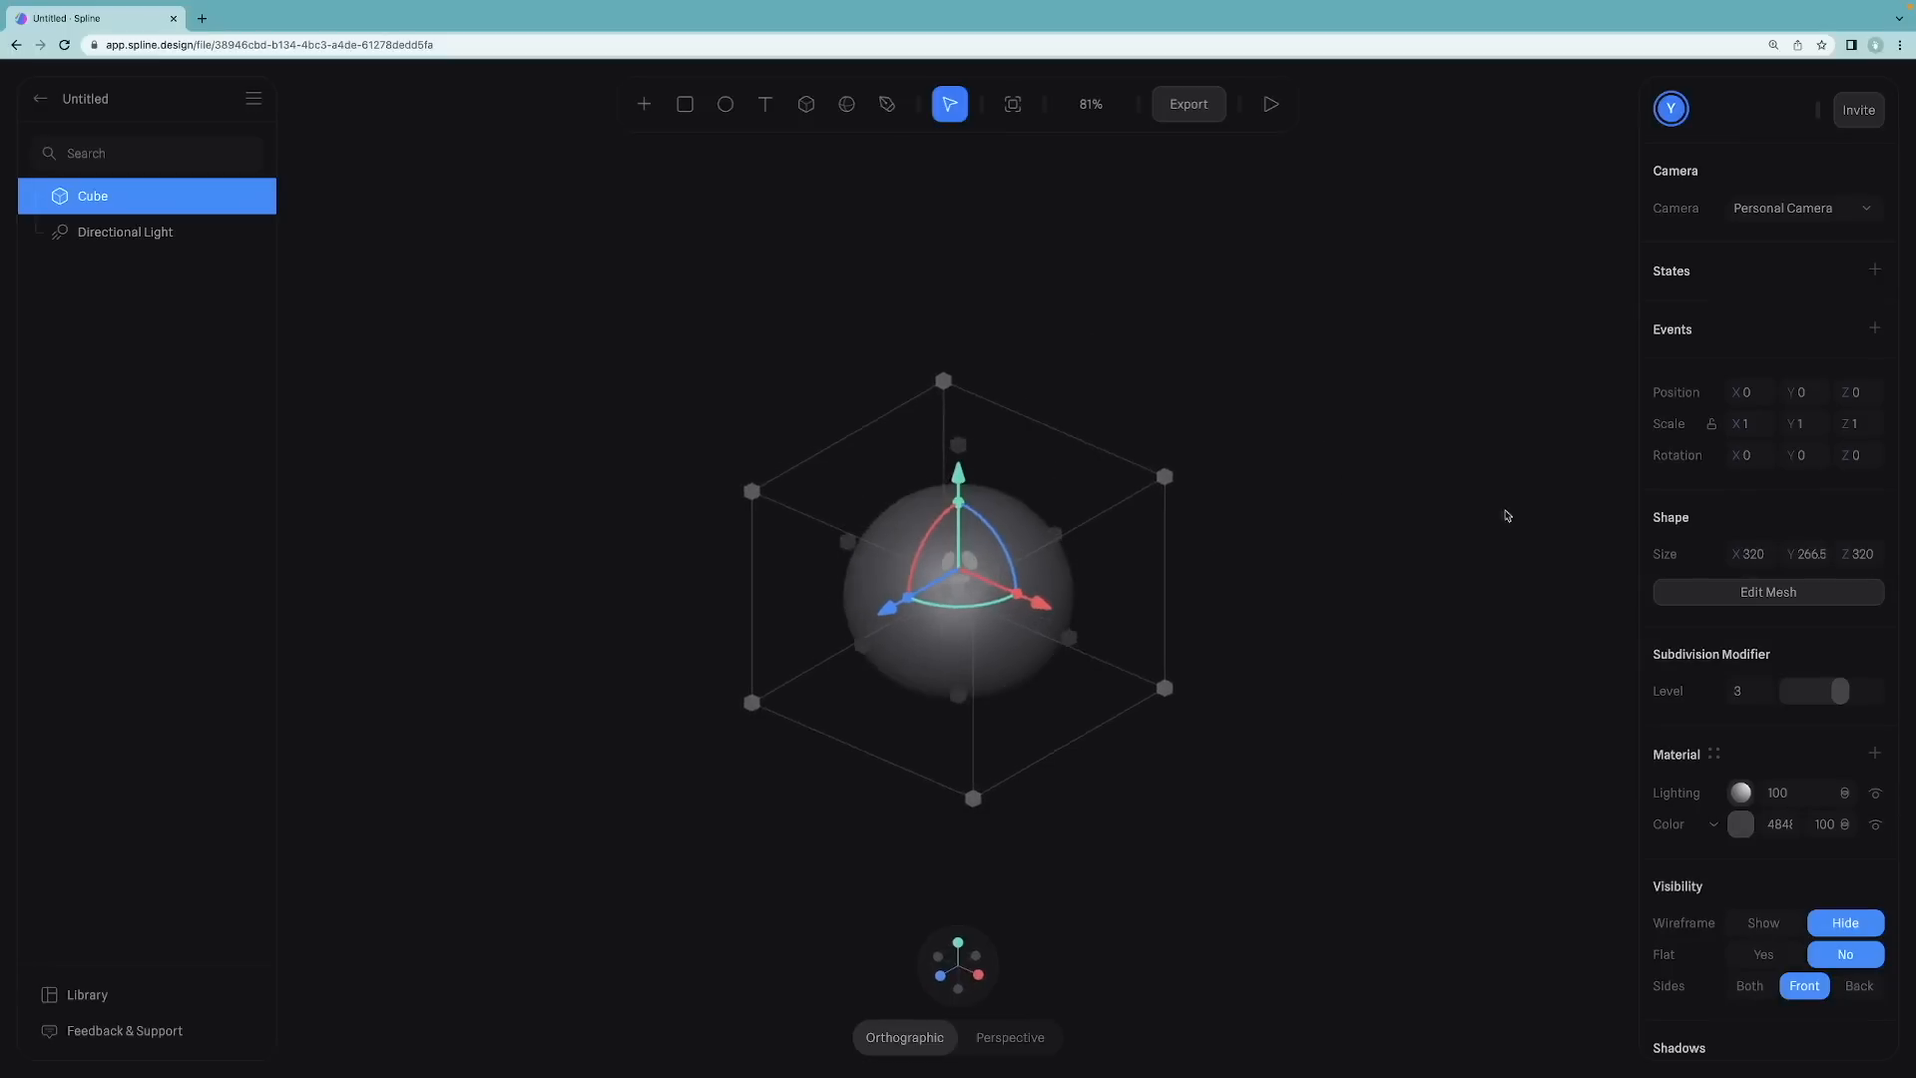
pyautogui.click(1753, 599)
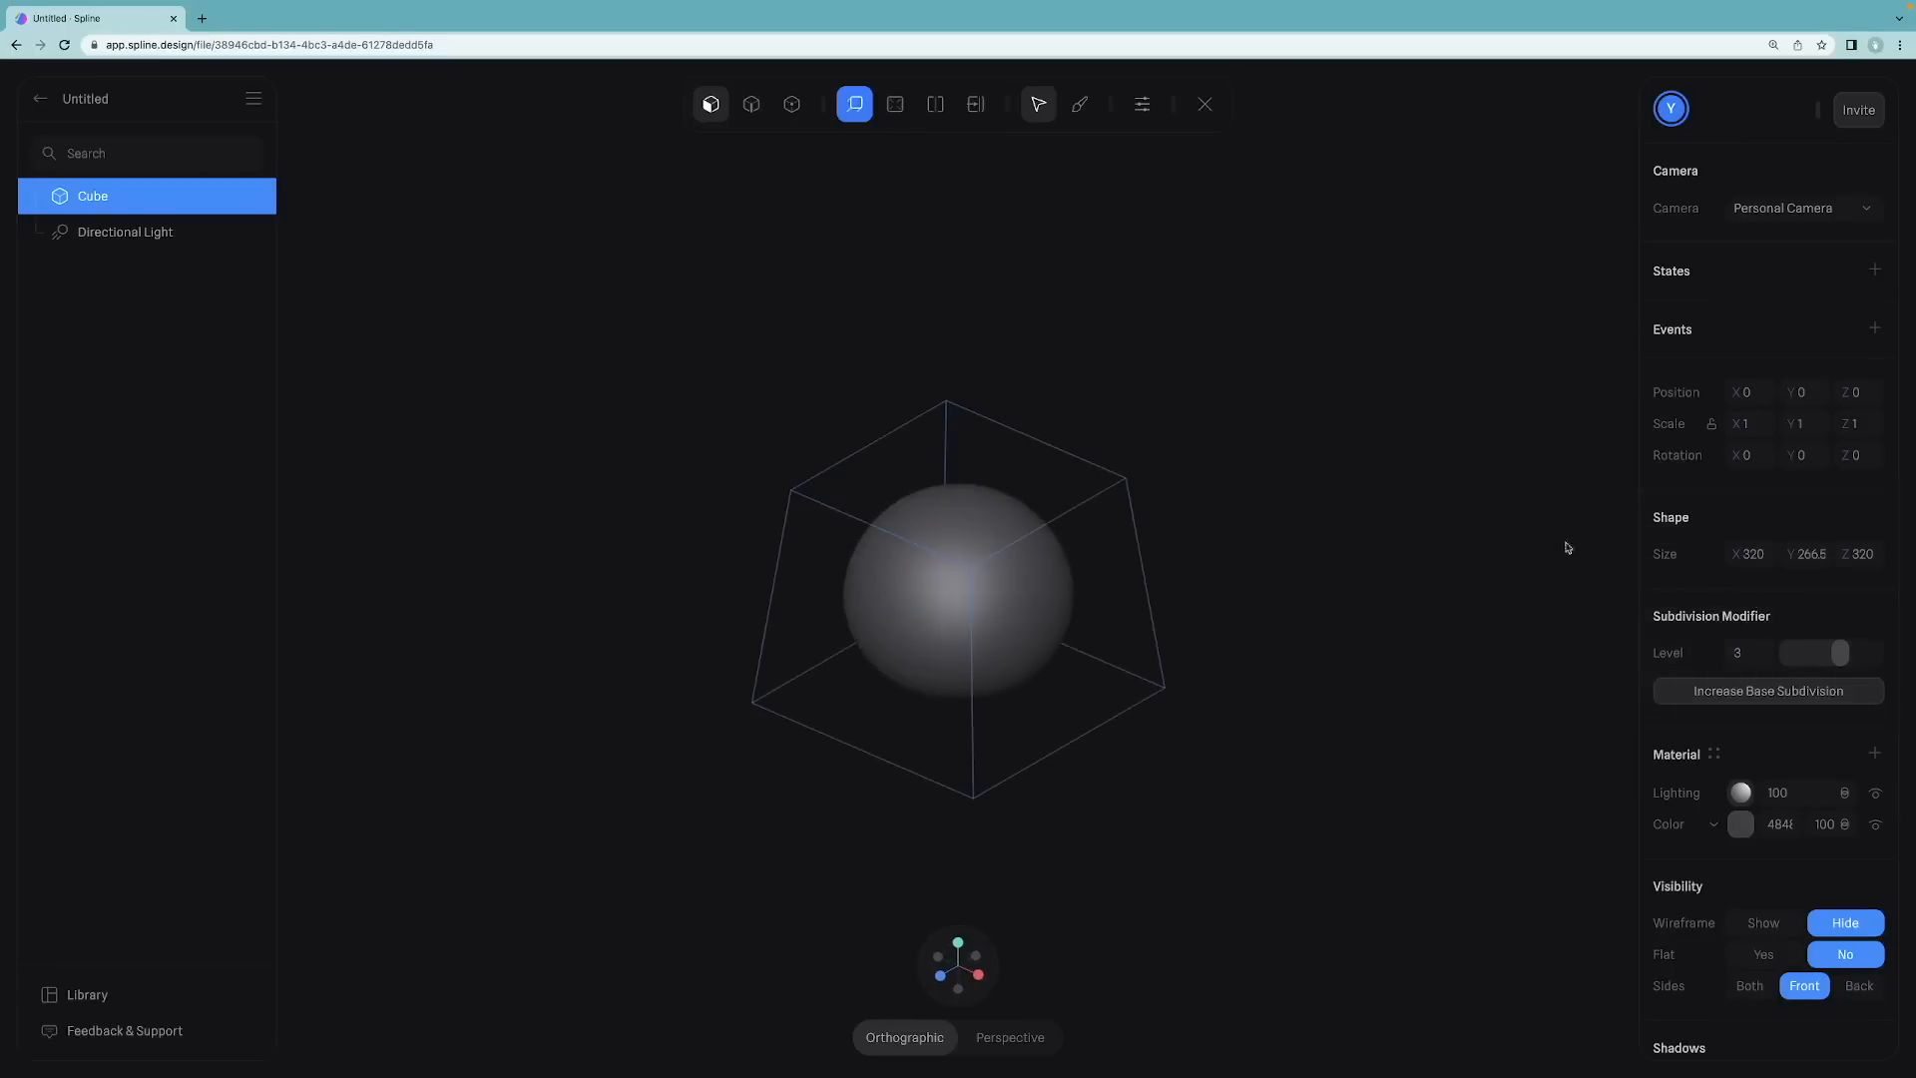
pyautogui.click(936, 105)
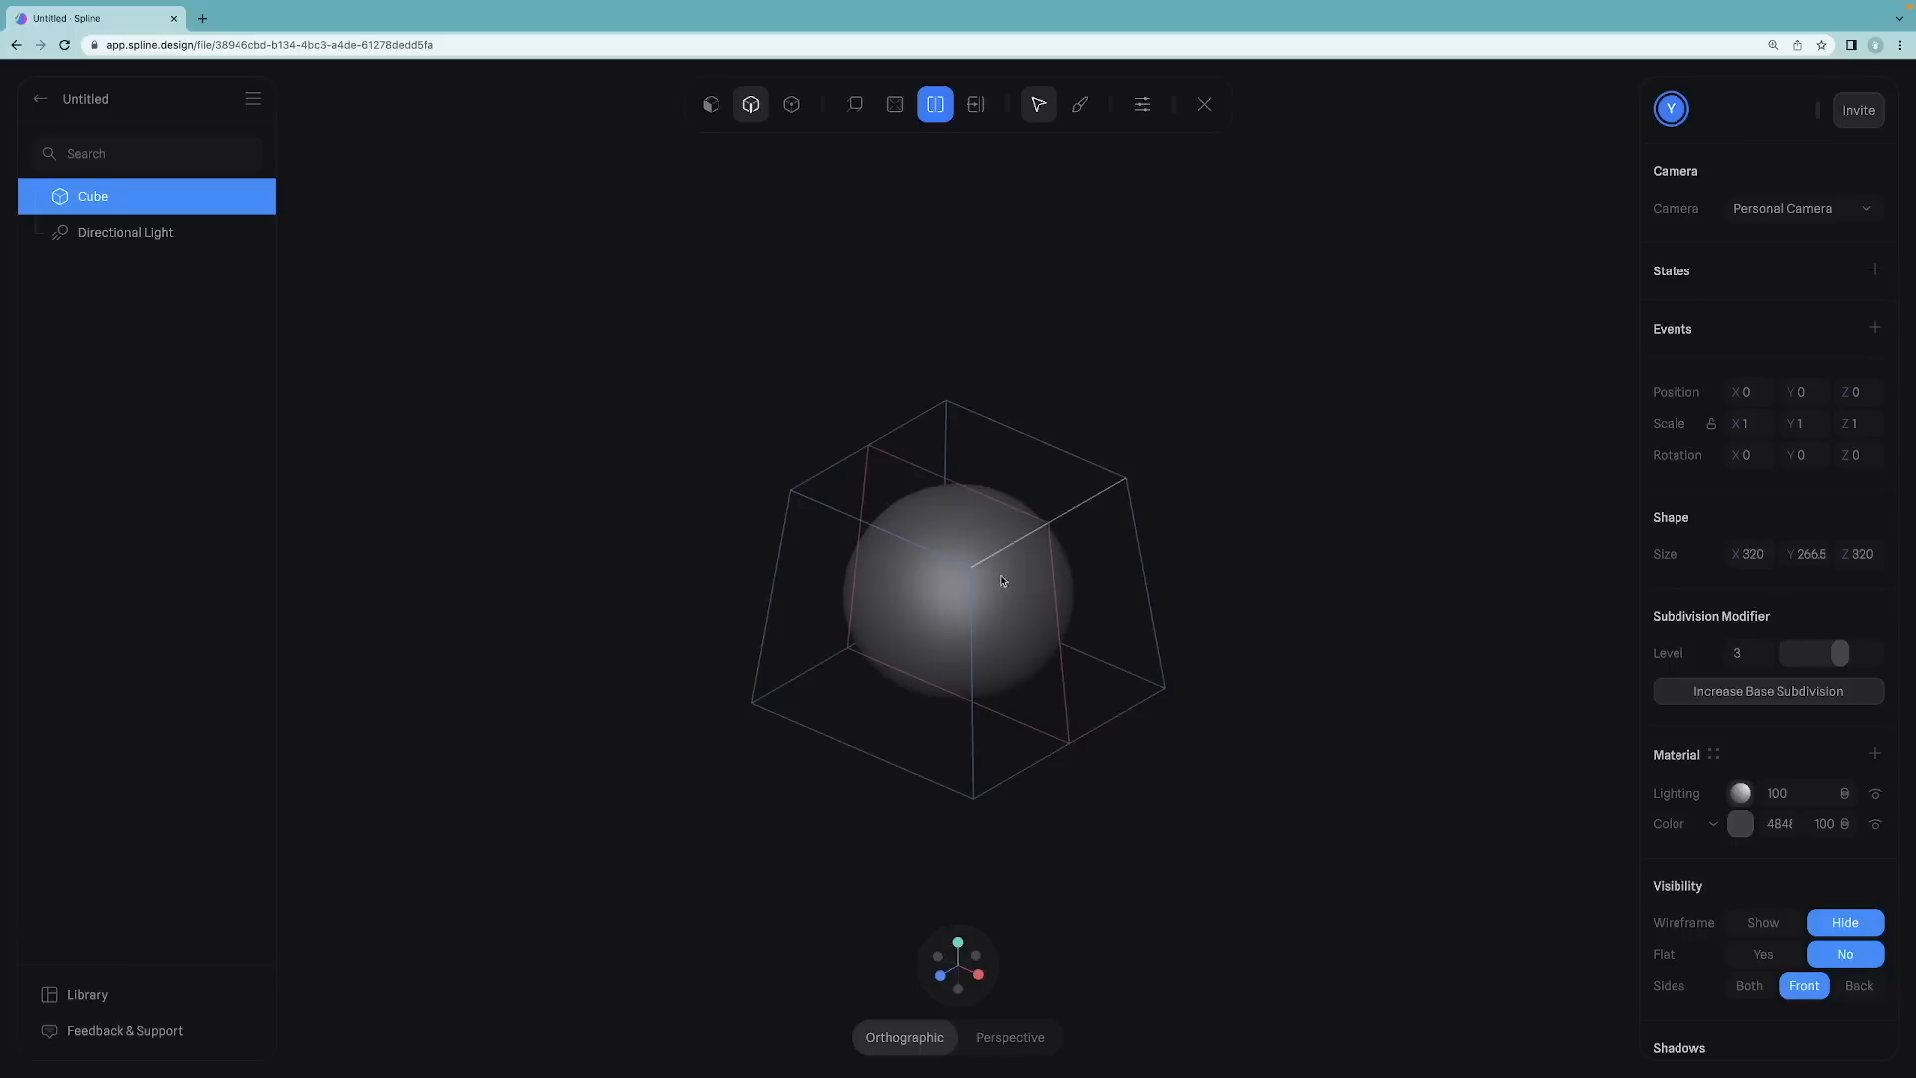
pyautogui.click(1034, 634)
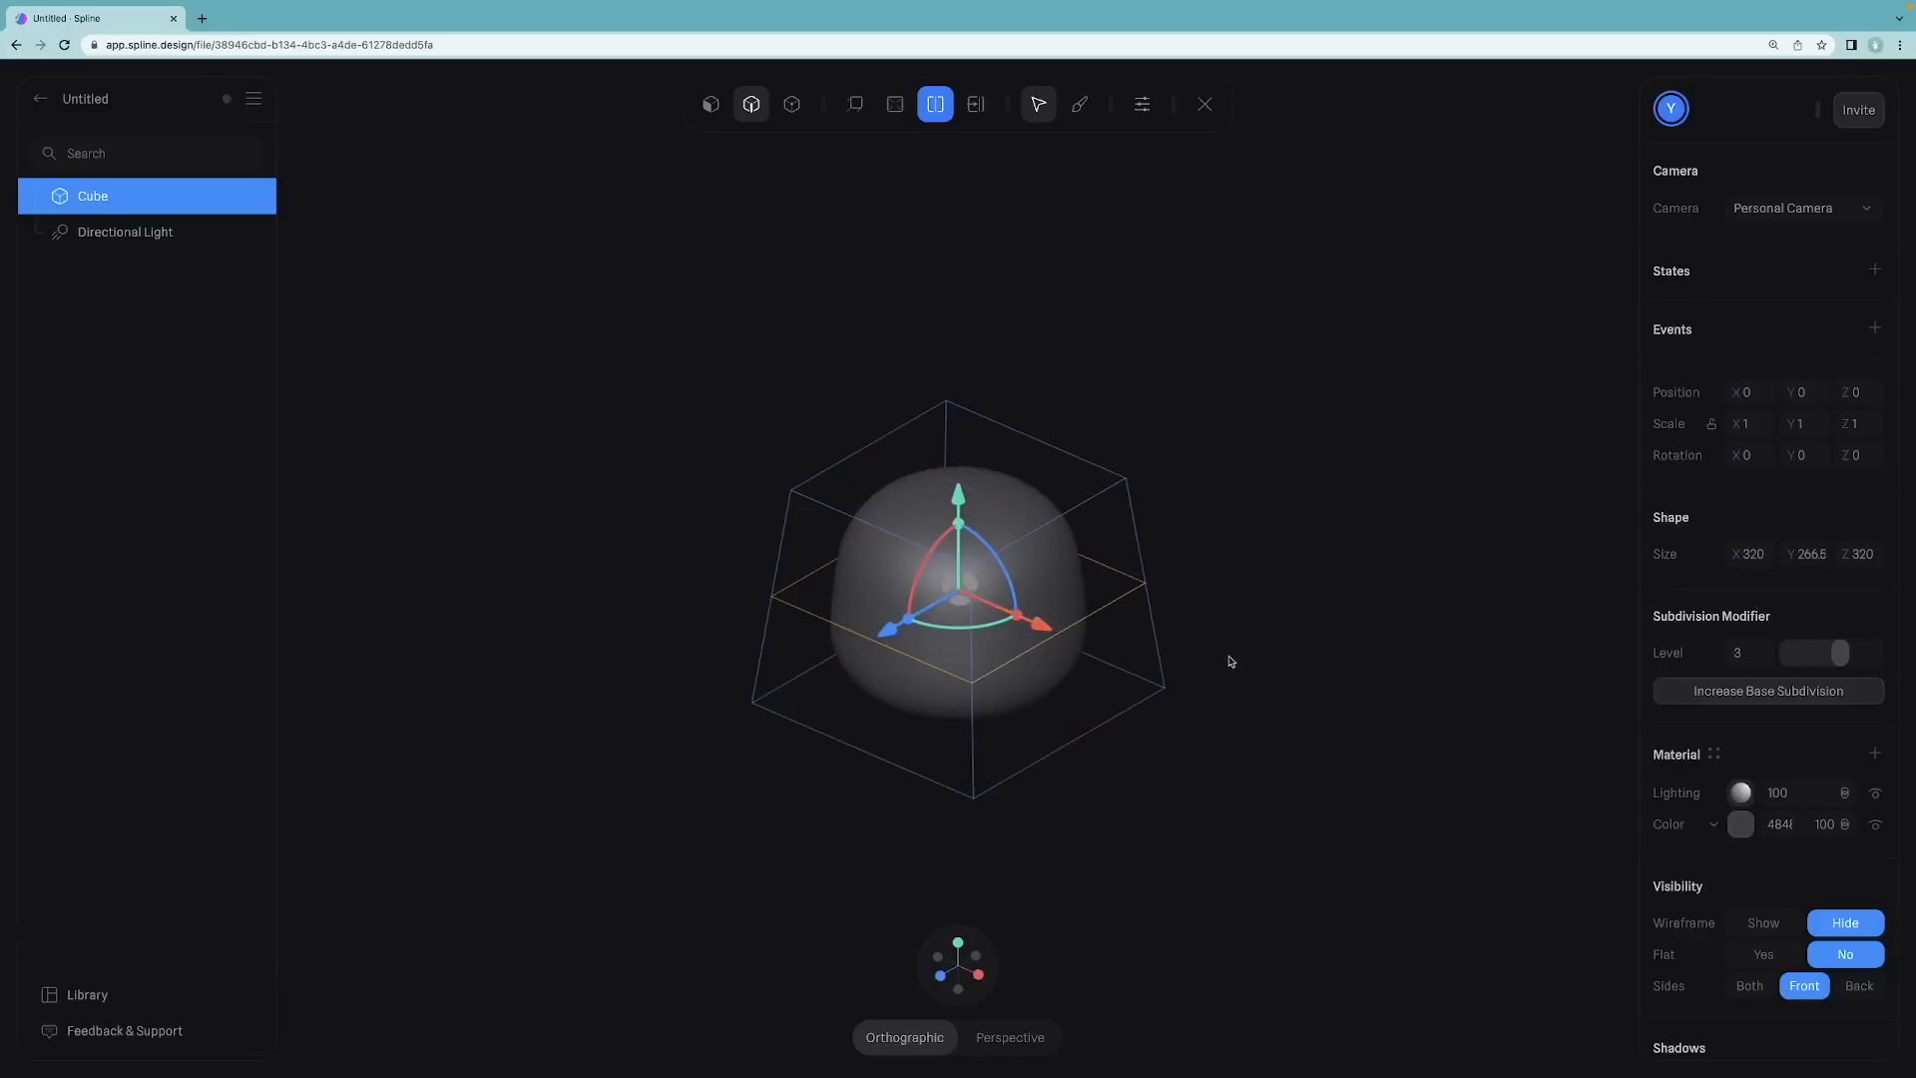
pyautogui.click(976, 104)
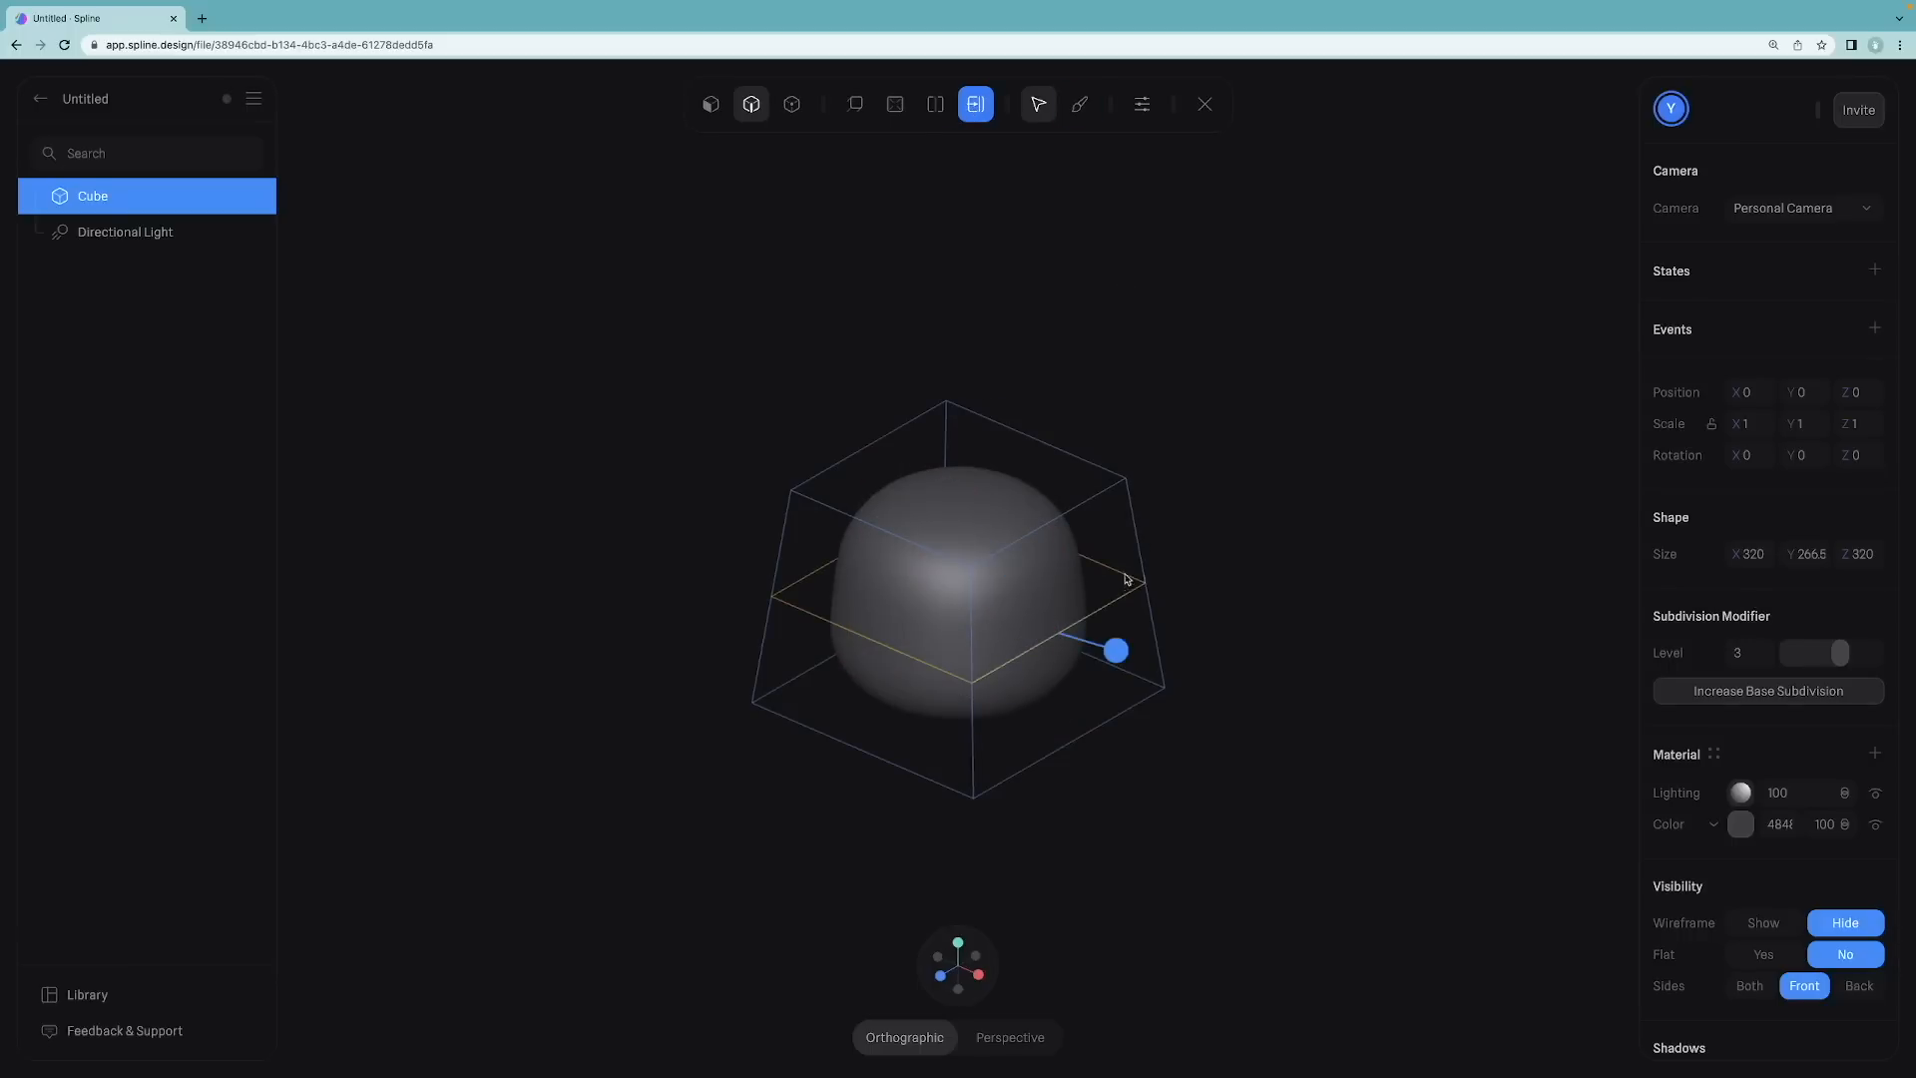
pyautogui.moveTo(1124, 648); pyautogui.dragTo(1117, 770)
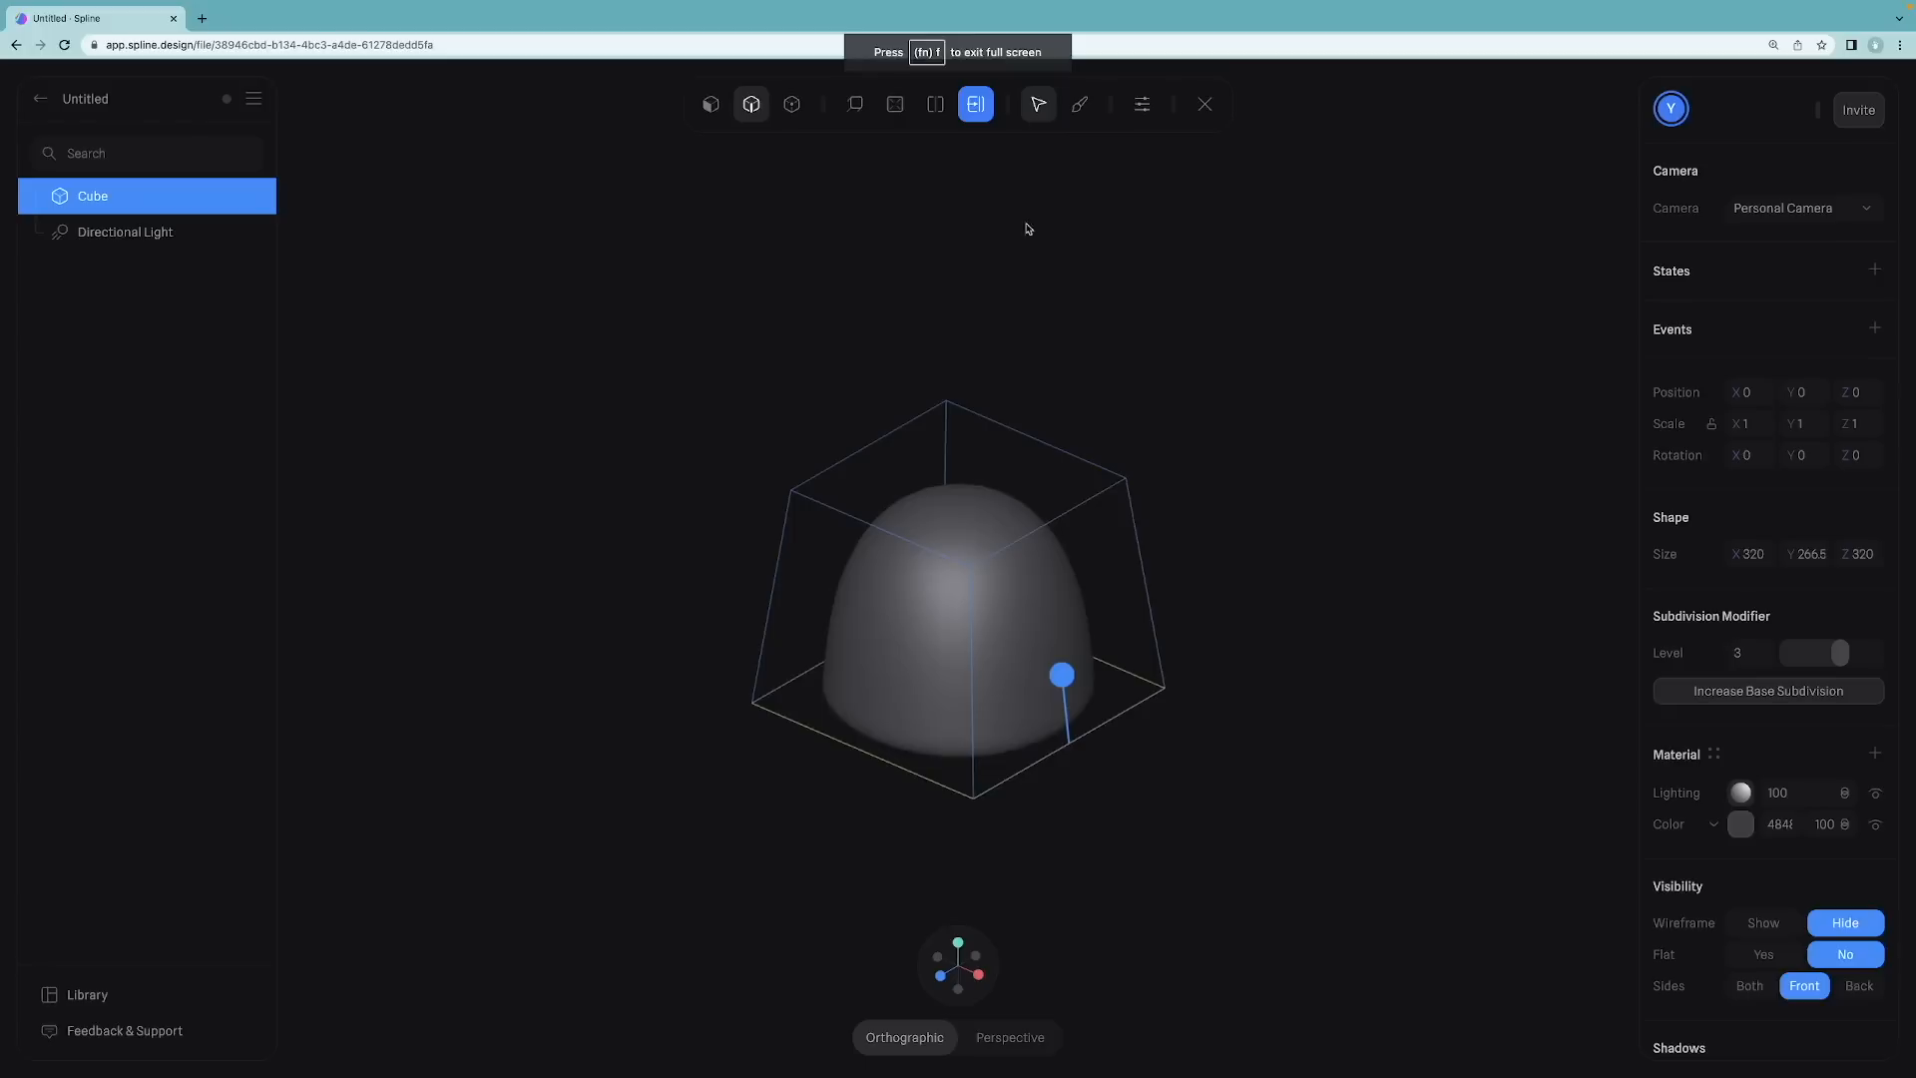
# Step: Insert another horizontal edge loop and slide it up close to the top edge
pyautogui.click(895, 103)
pyautogui.click(935, 104)
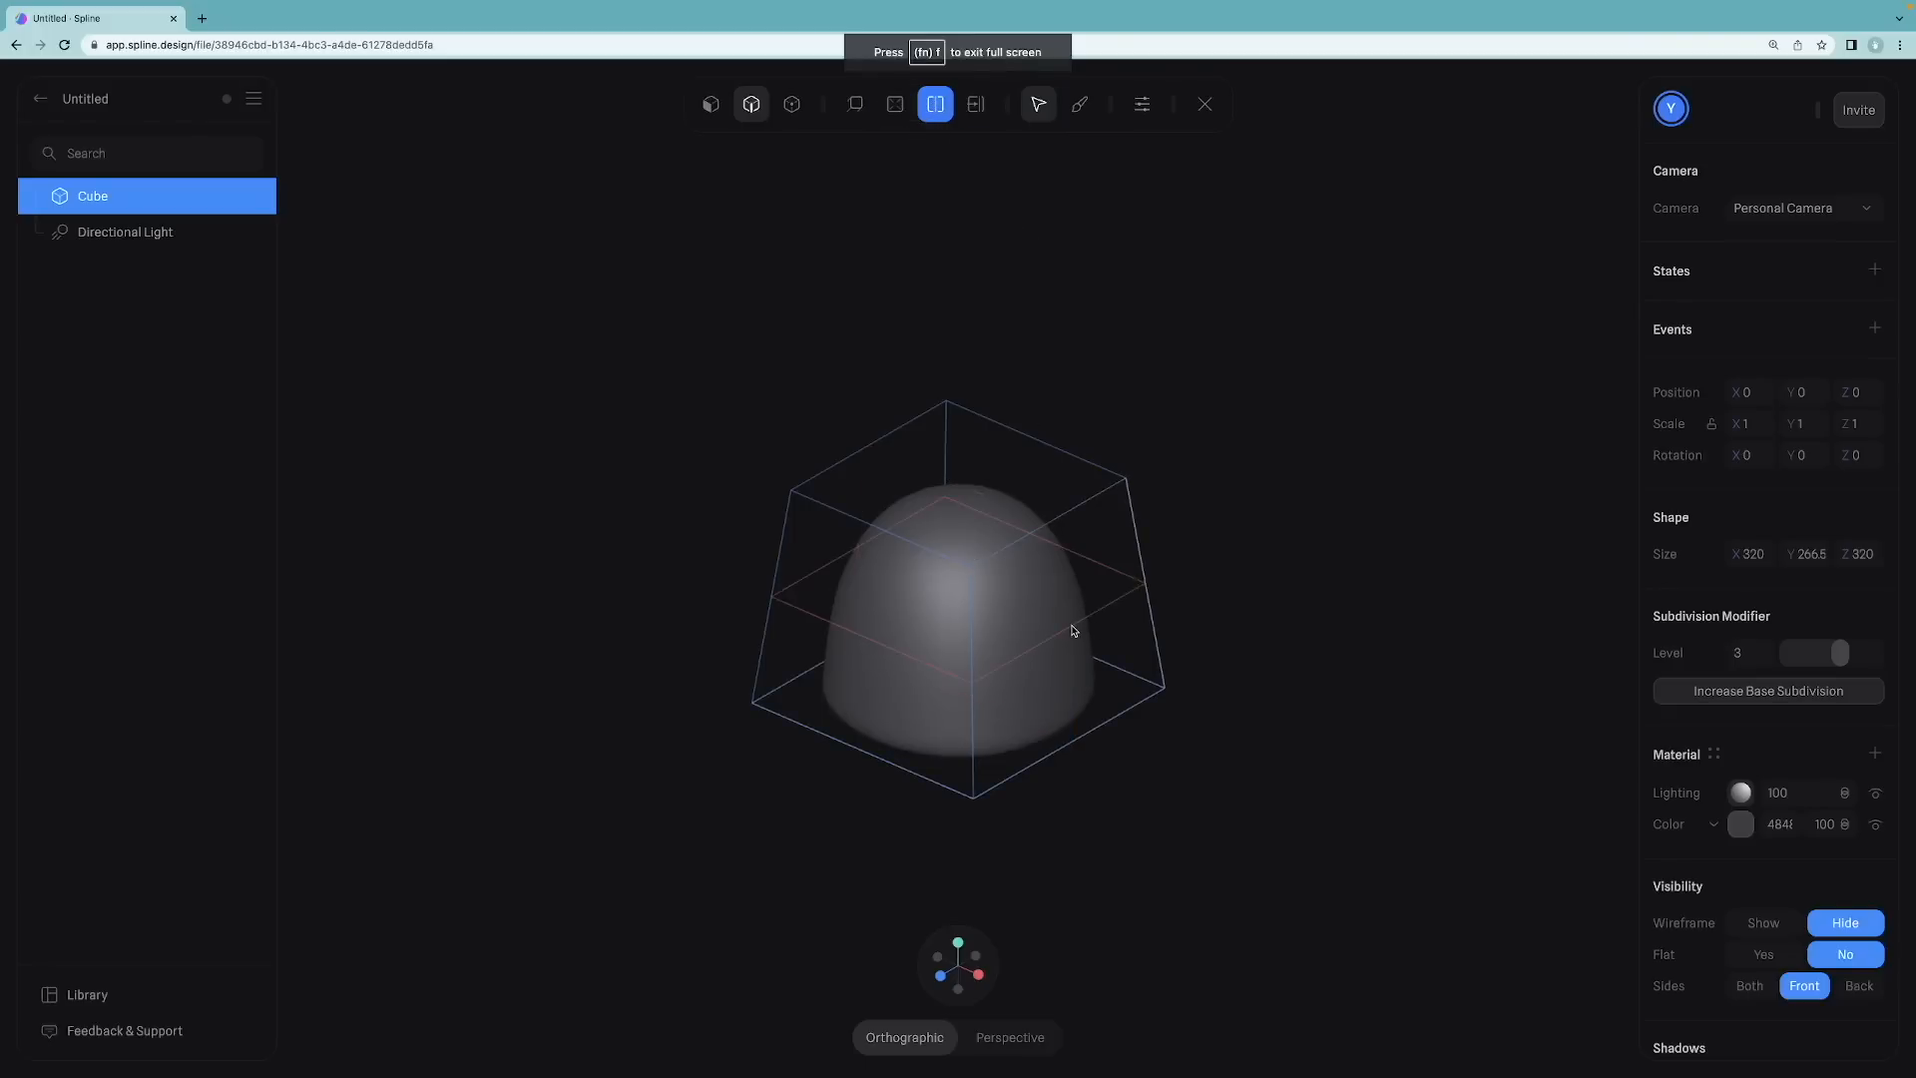
pyautogui.click(1073, 630)
pyautogui.click(976, 104)
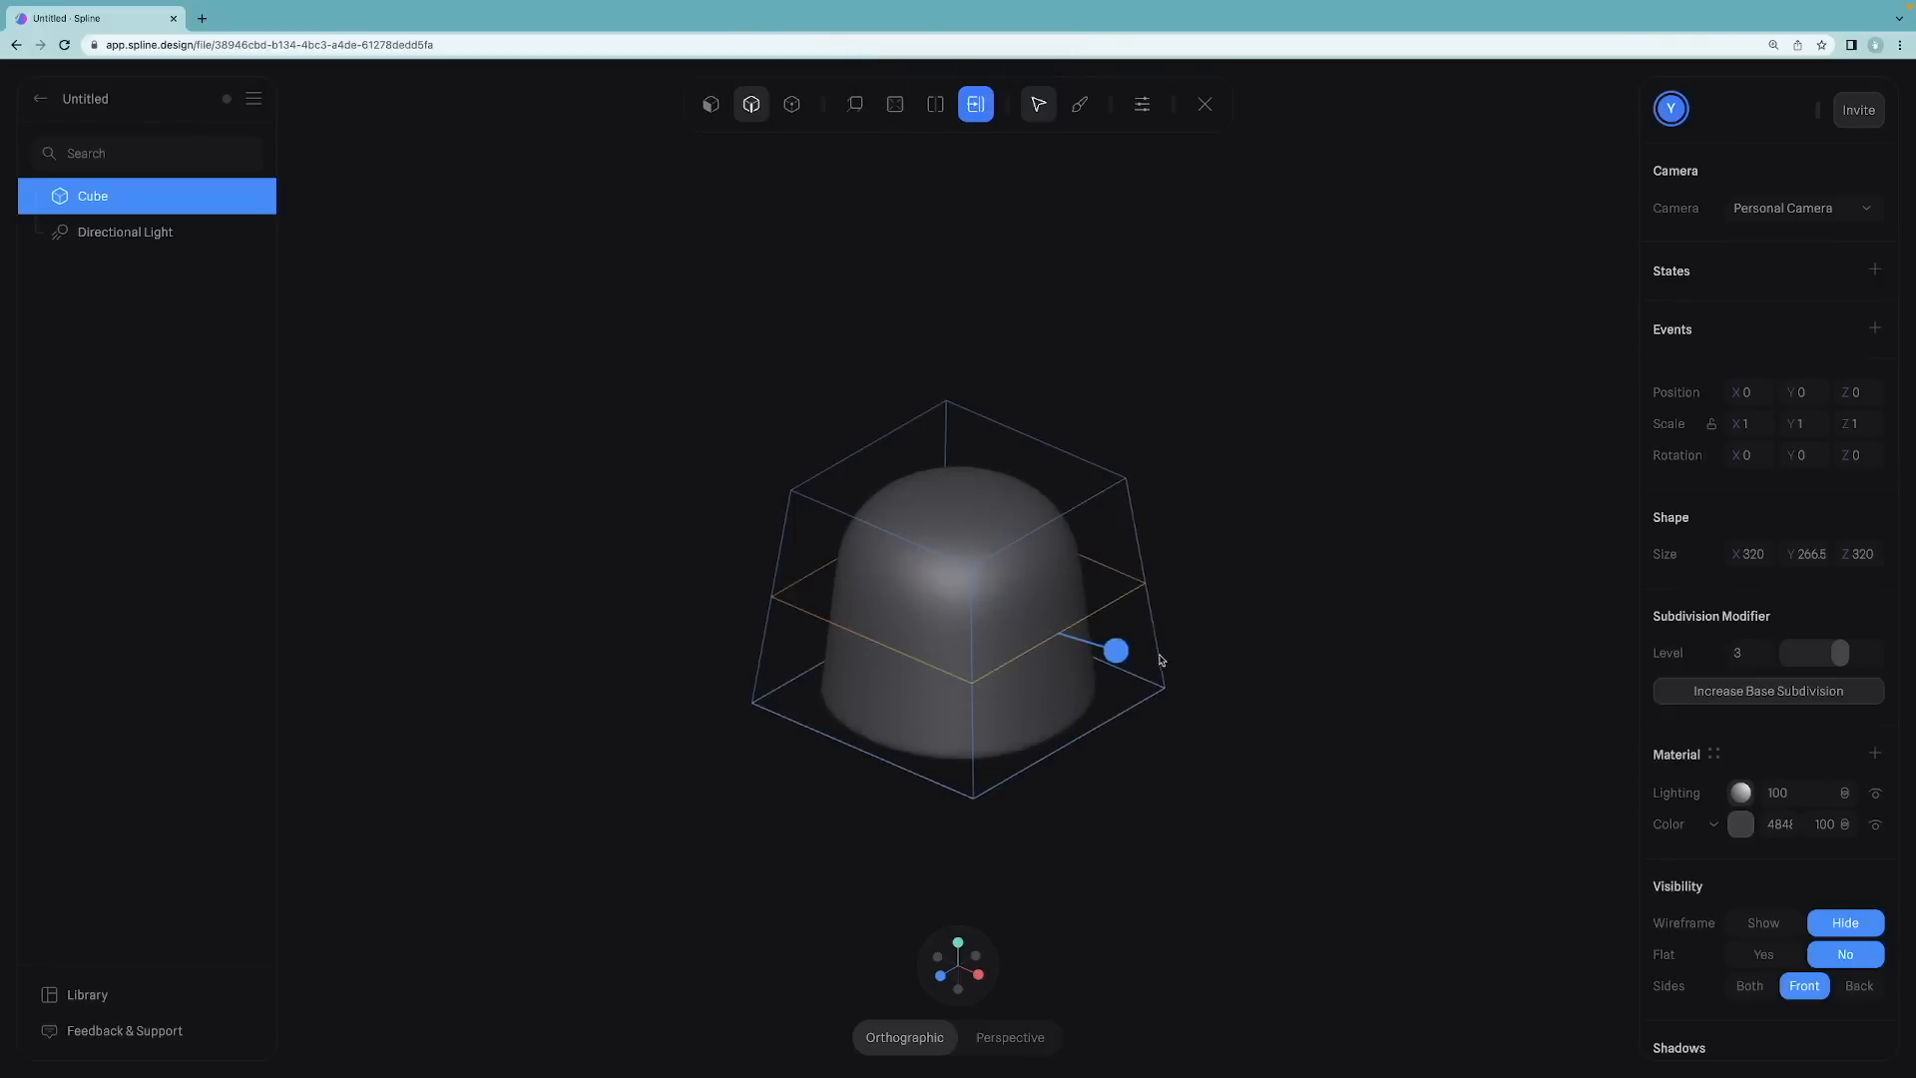
pyautogui.moveTo(1120, 655); pyautogui.dragTo(1109, 539)
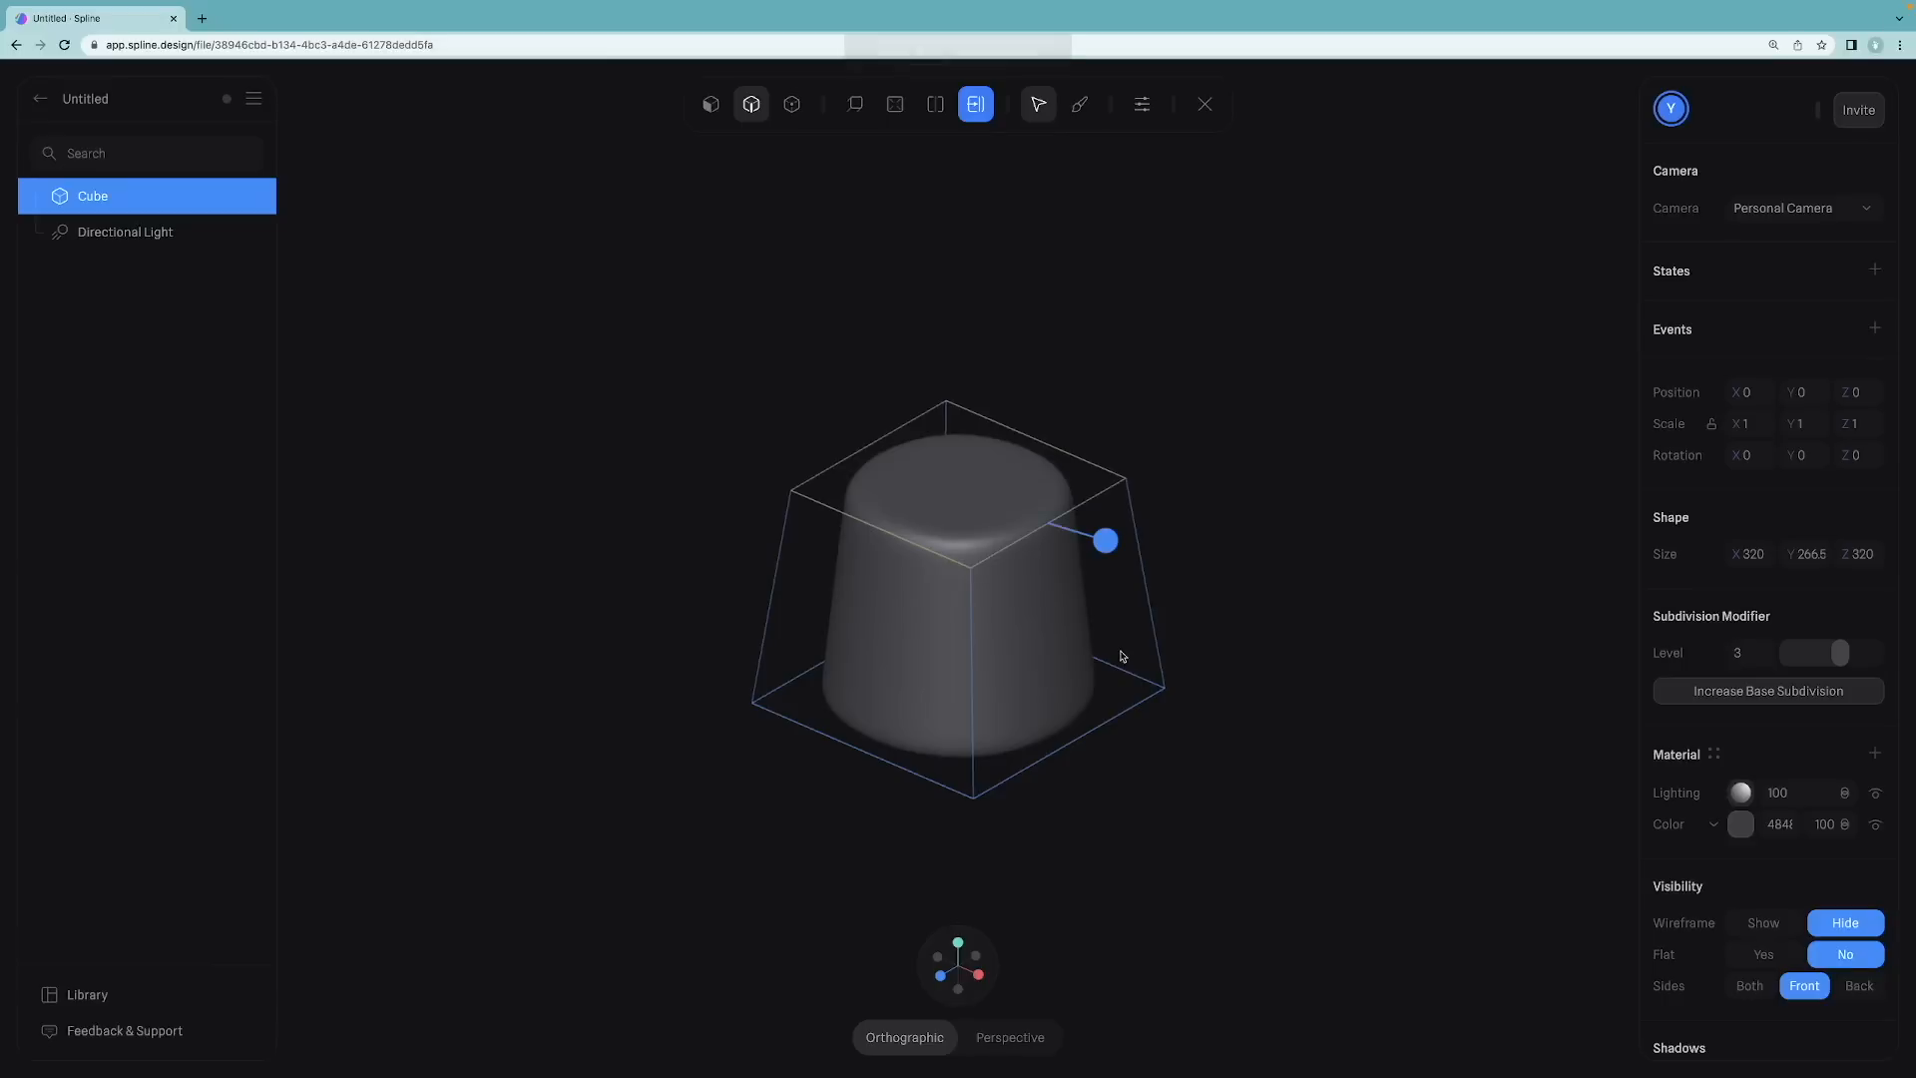
# Step: Insert vertical edge loops across the top and sides near the front corners
pyautogui.click(936, 106)
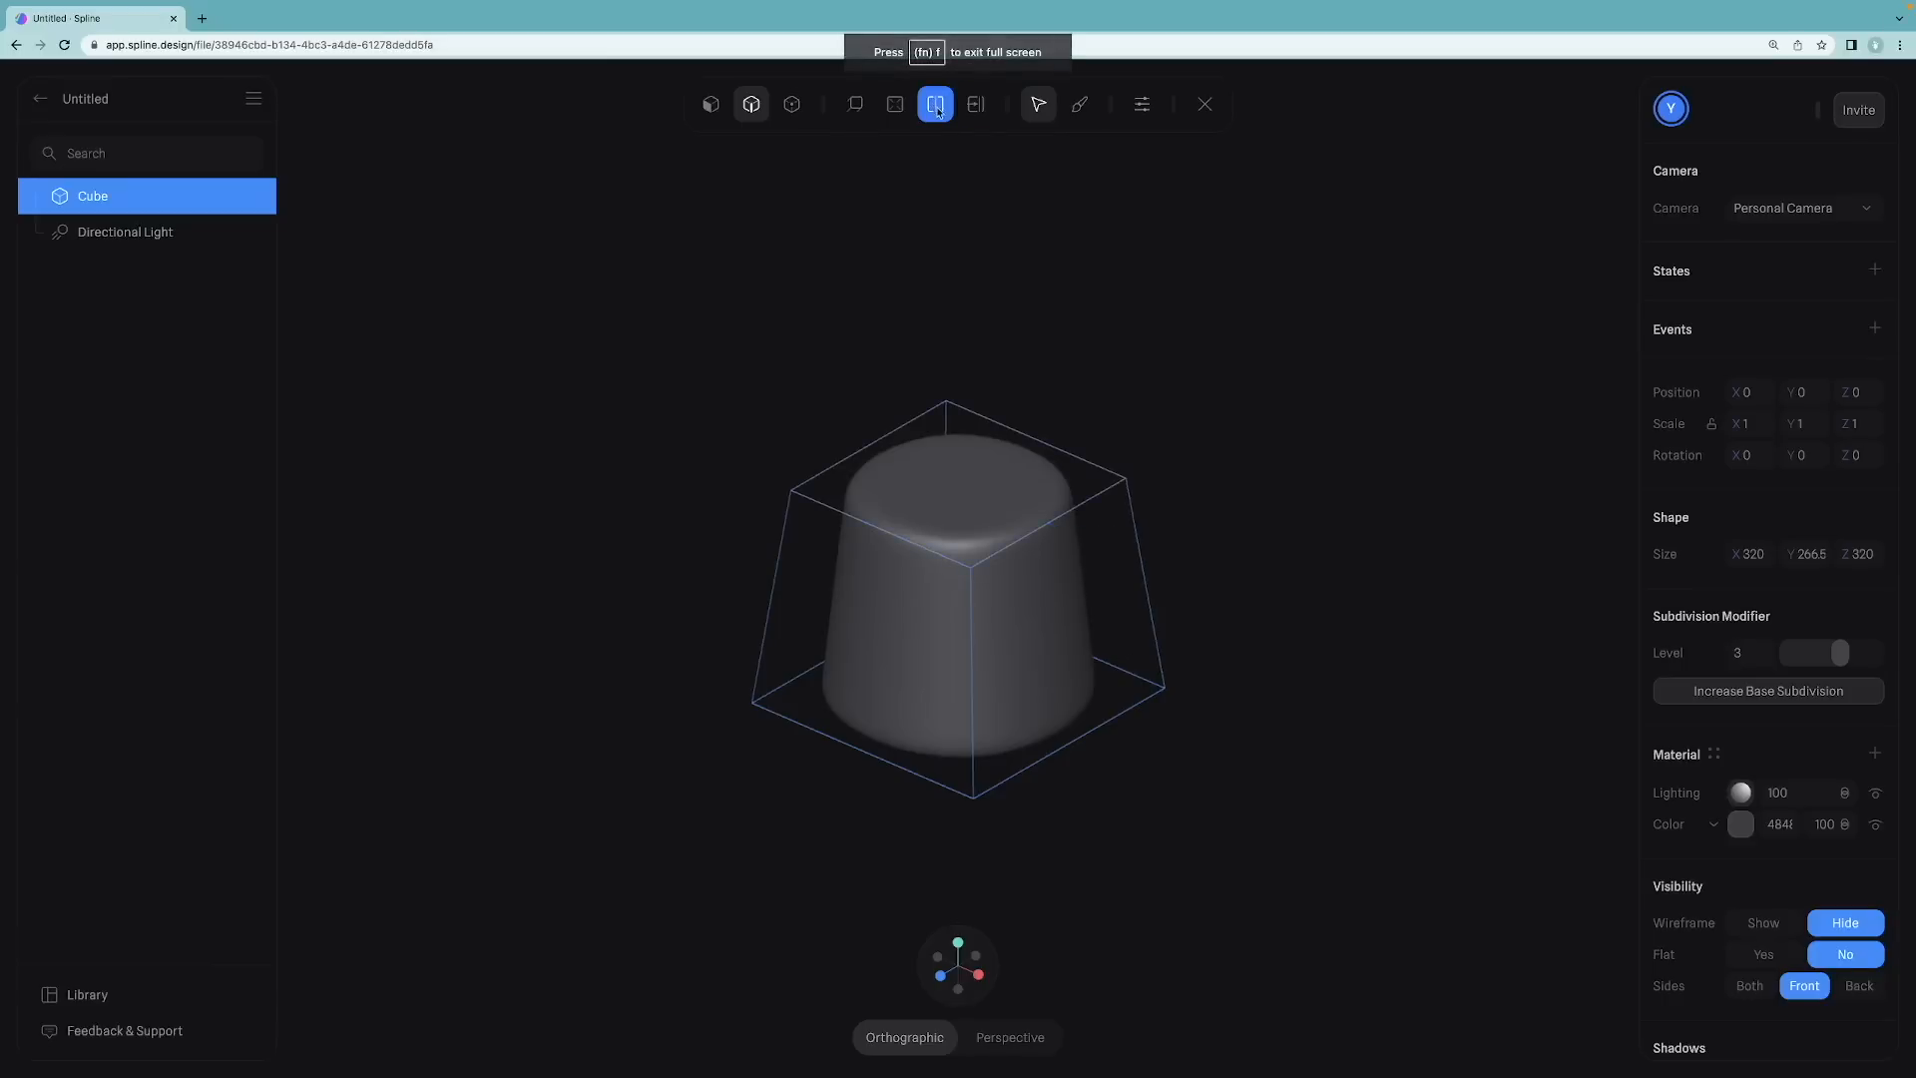
pyautogui.click(951, 499)
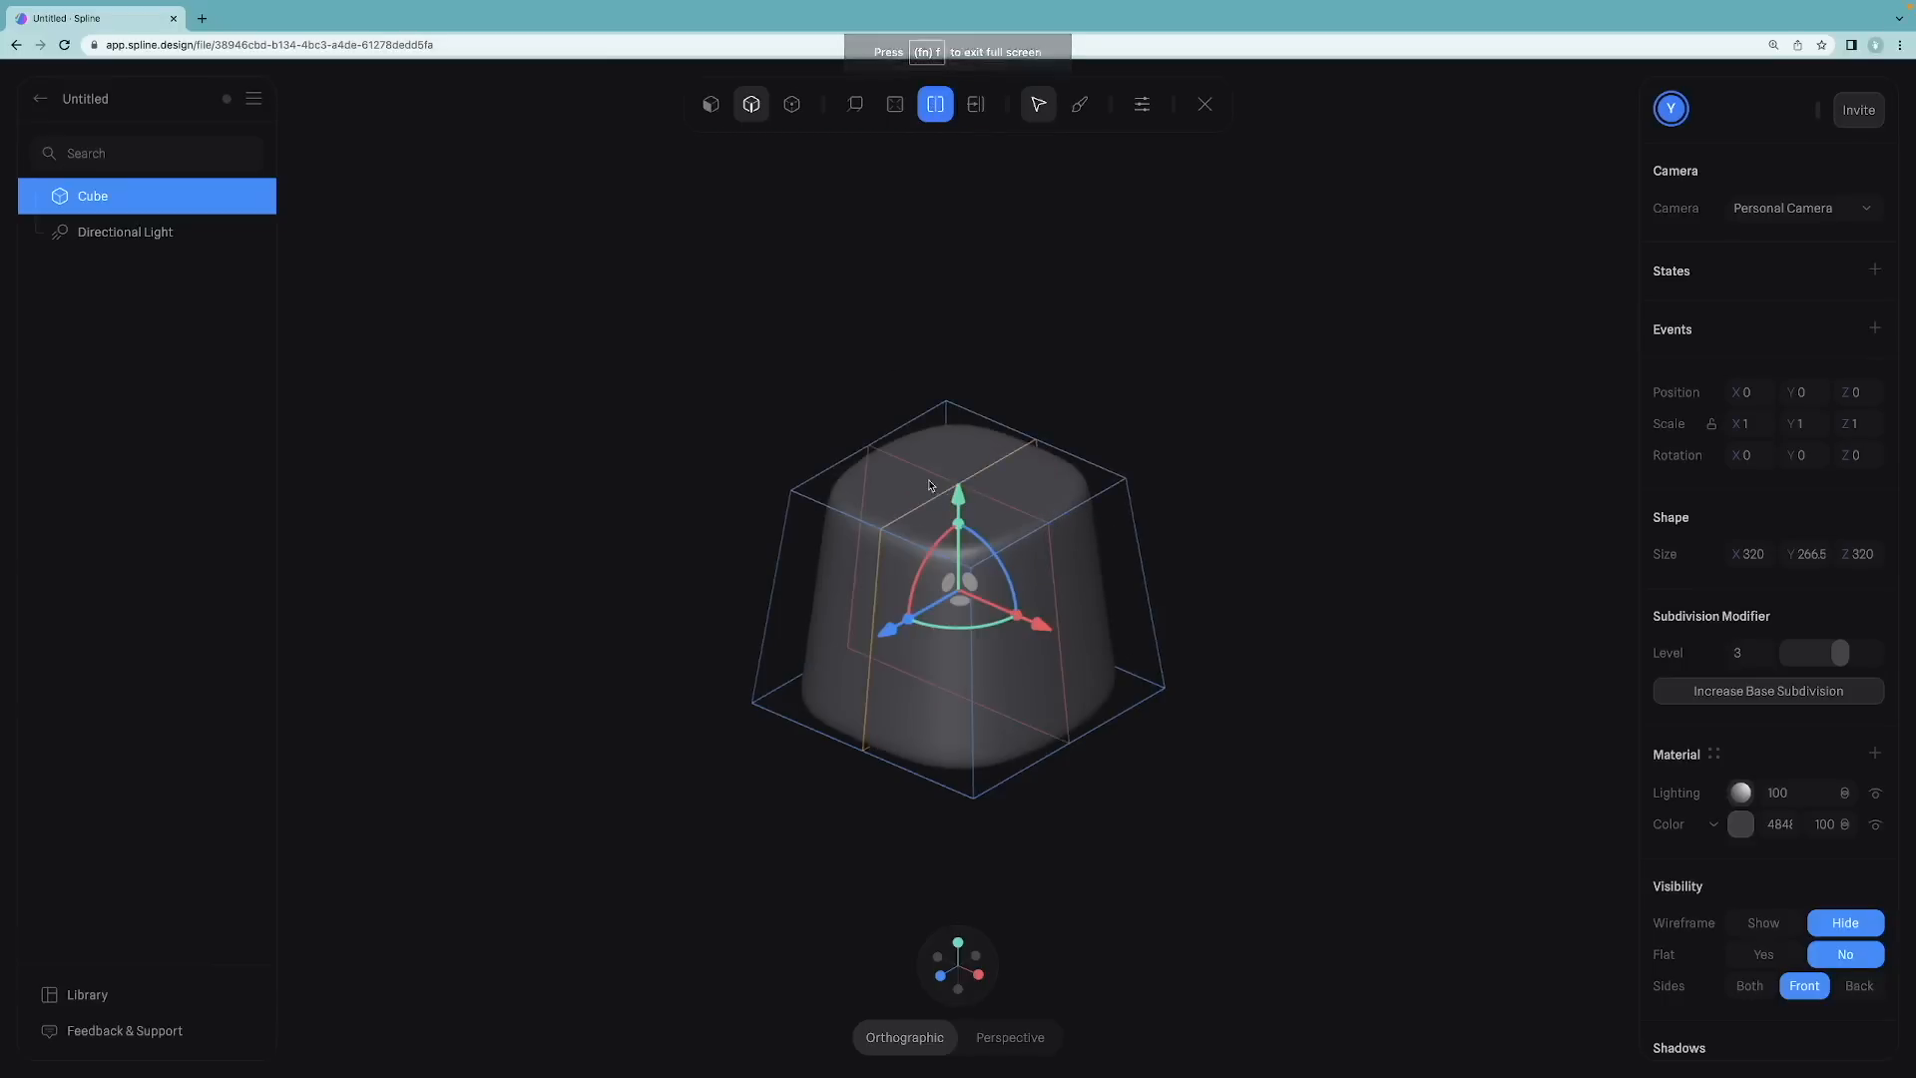
pyautogui.click(929, 484)
pyautogui.click(1002, 492)
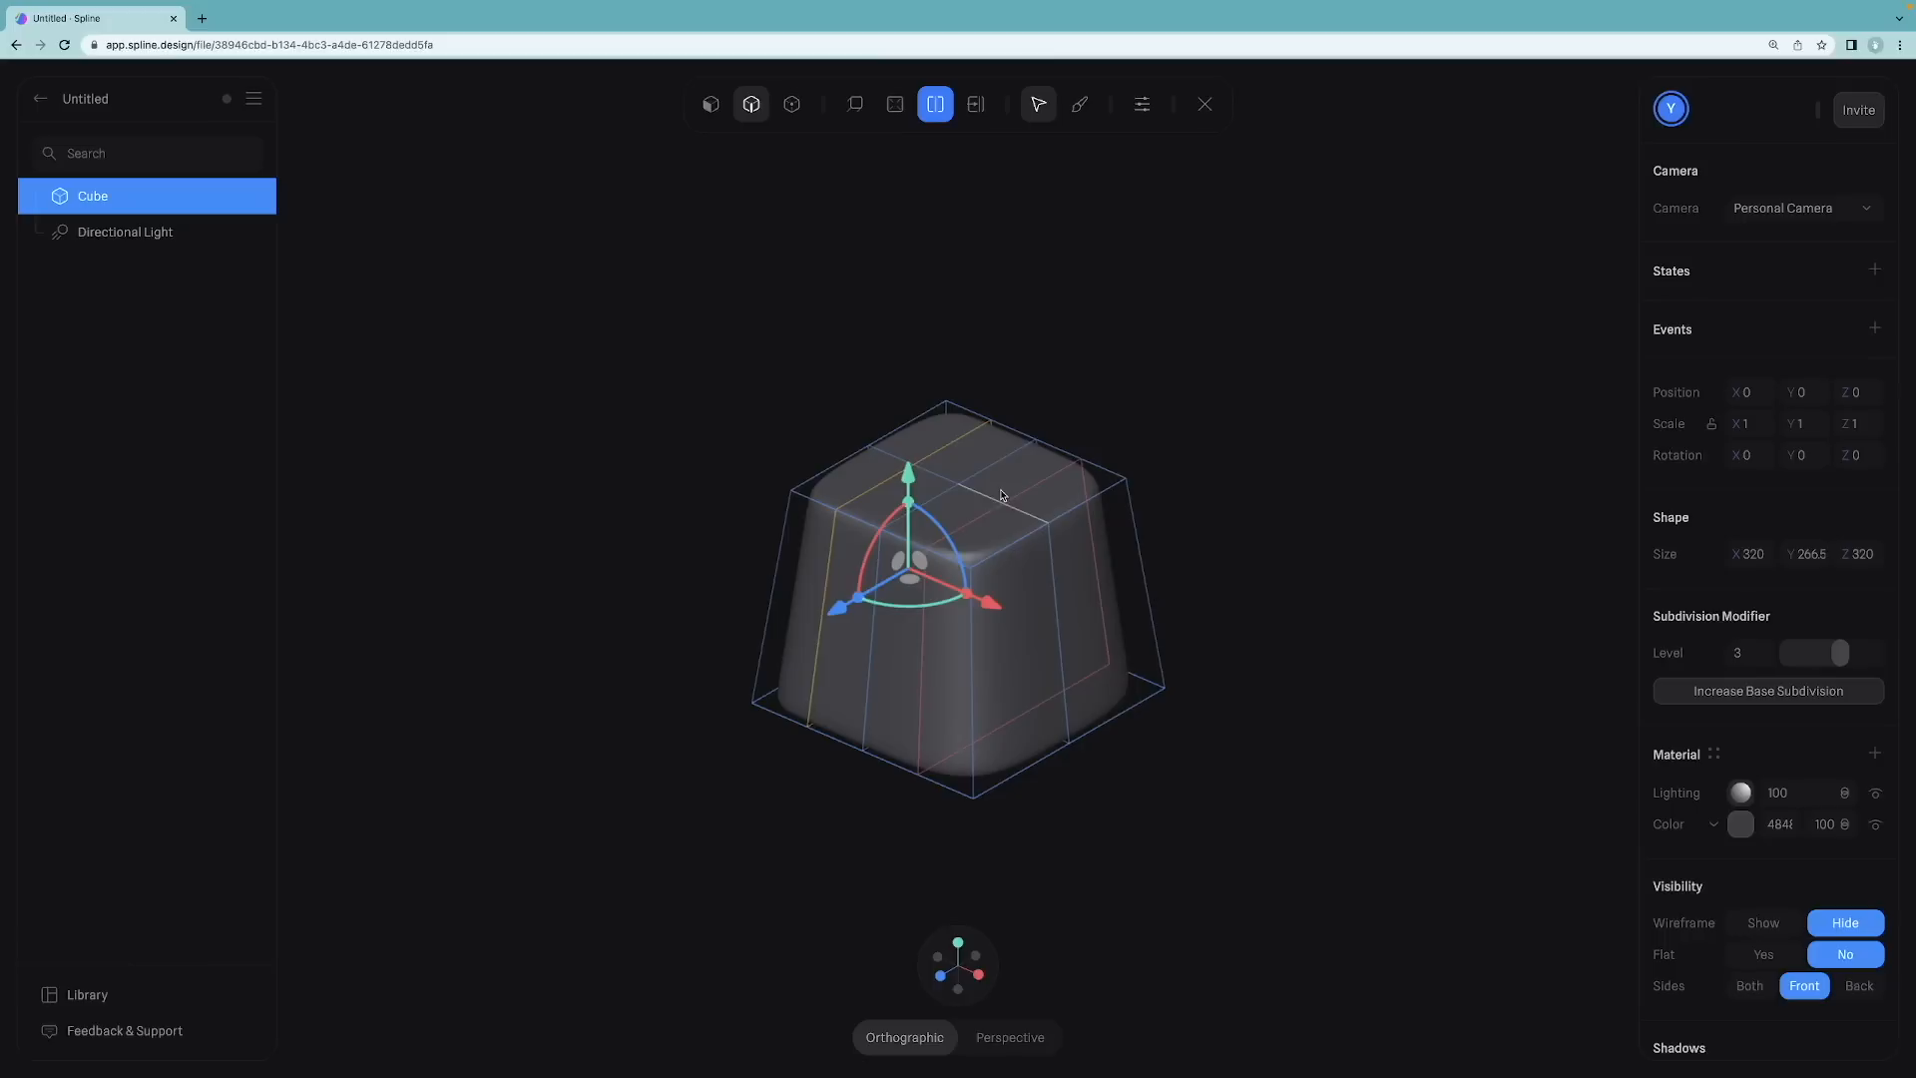
pyautogui.click(1003, 497)
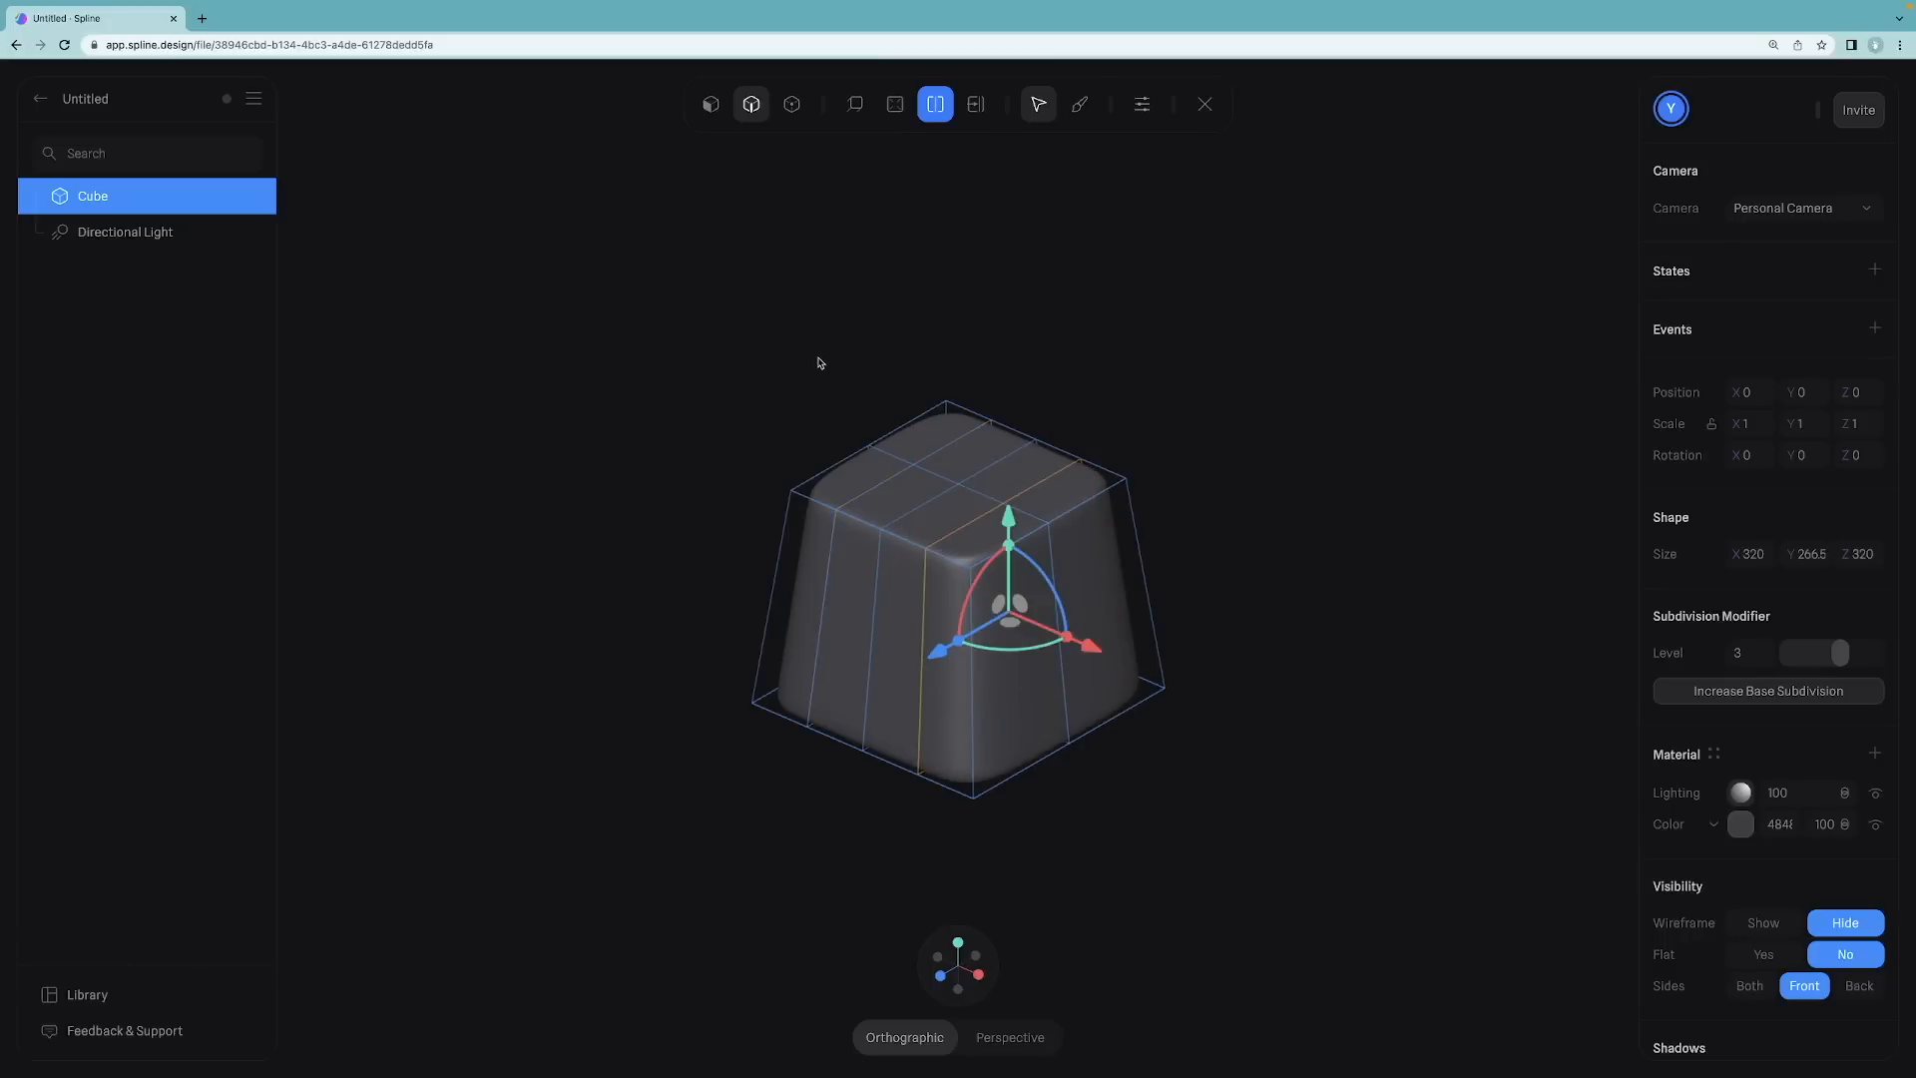
# Step: From a rotated view, insert more vertical edge loops near the remaining edges and exit mesh editing
pyautogui.keyDown('alt'); pyautogui.moveTo(817, 354); pyautogui.dragTo(839, 425); pyautogui.keyUp('alt')
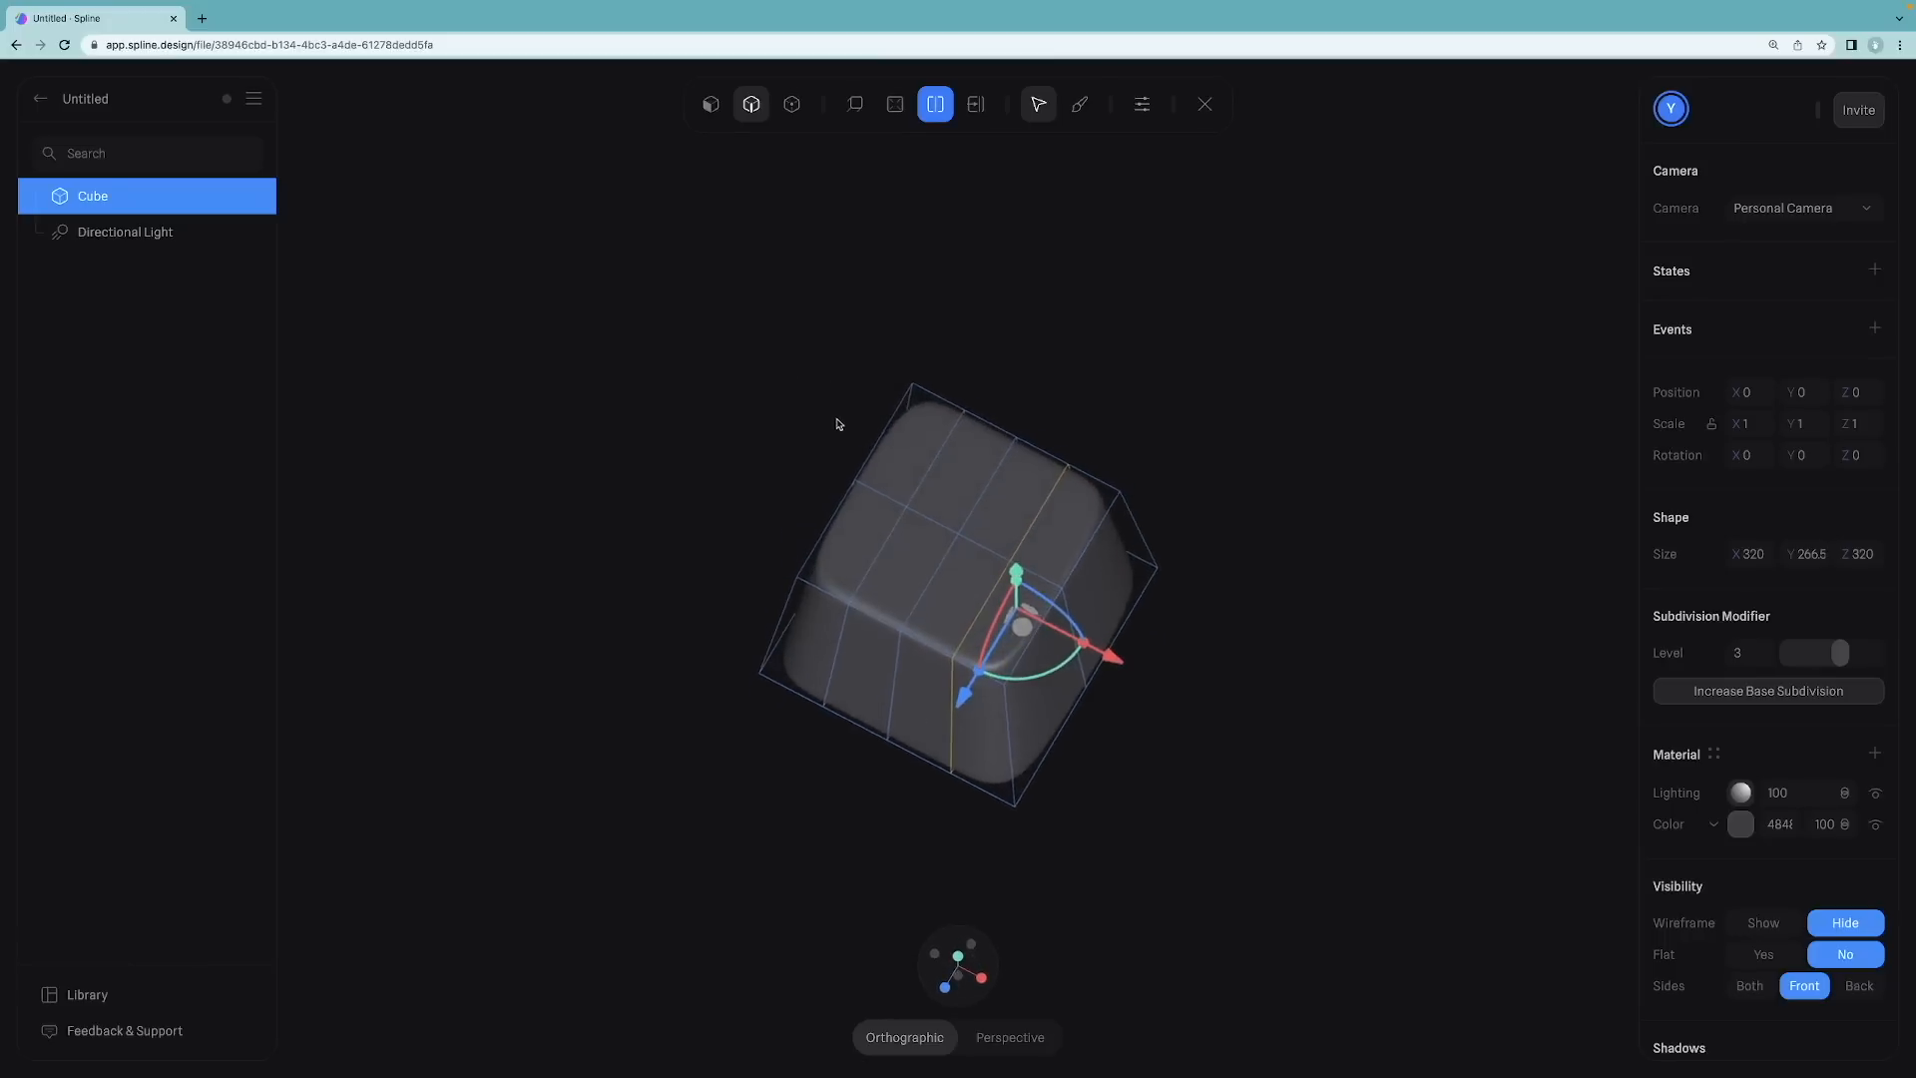
pyautogui.click(957, 479)
pyautogui.click(913, 582)
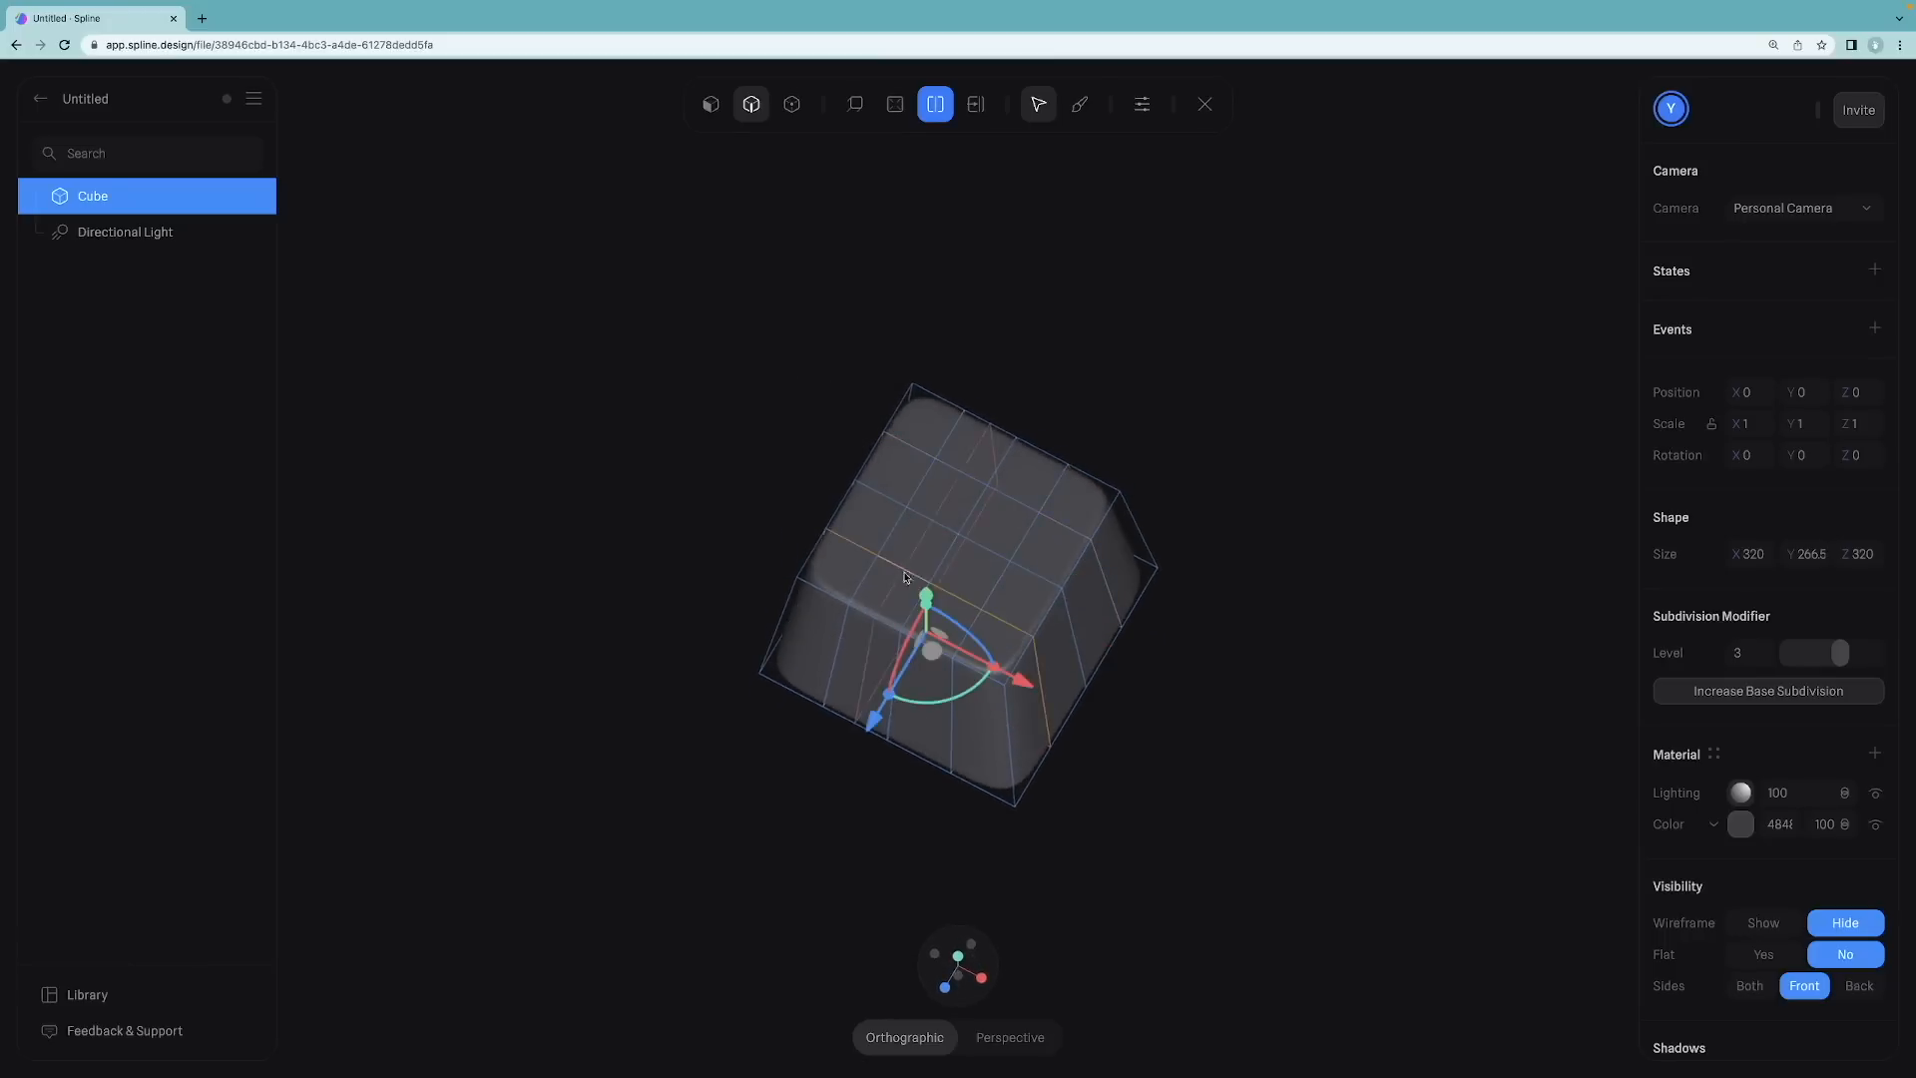
pyautogui.press('Escape')
# Step: Orbit around the finished keycap and view it from the front
pyautogui.click(710, 388)
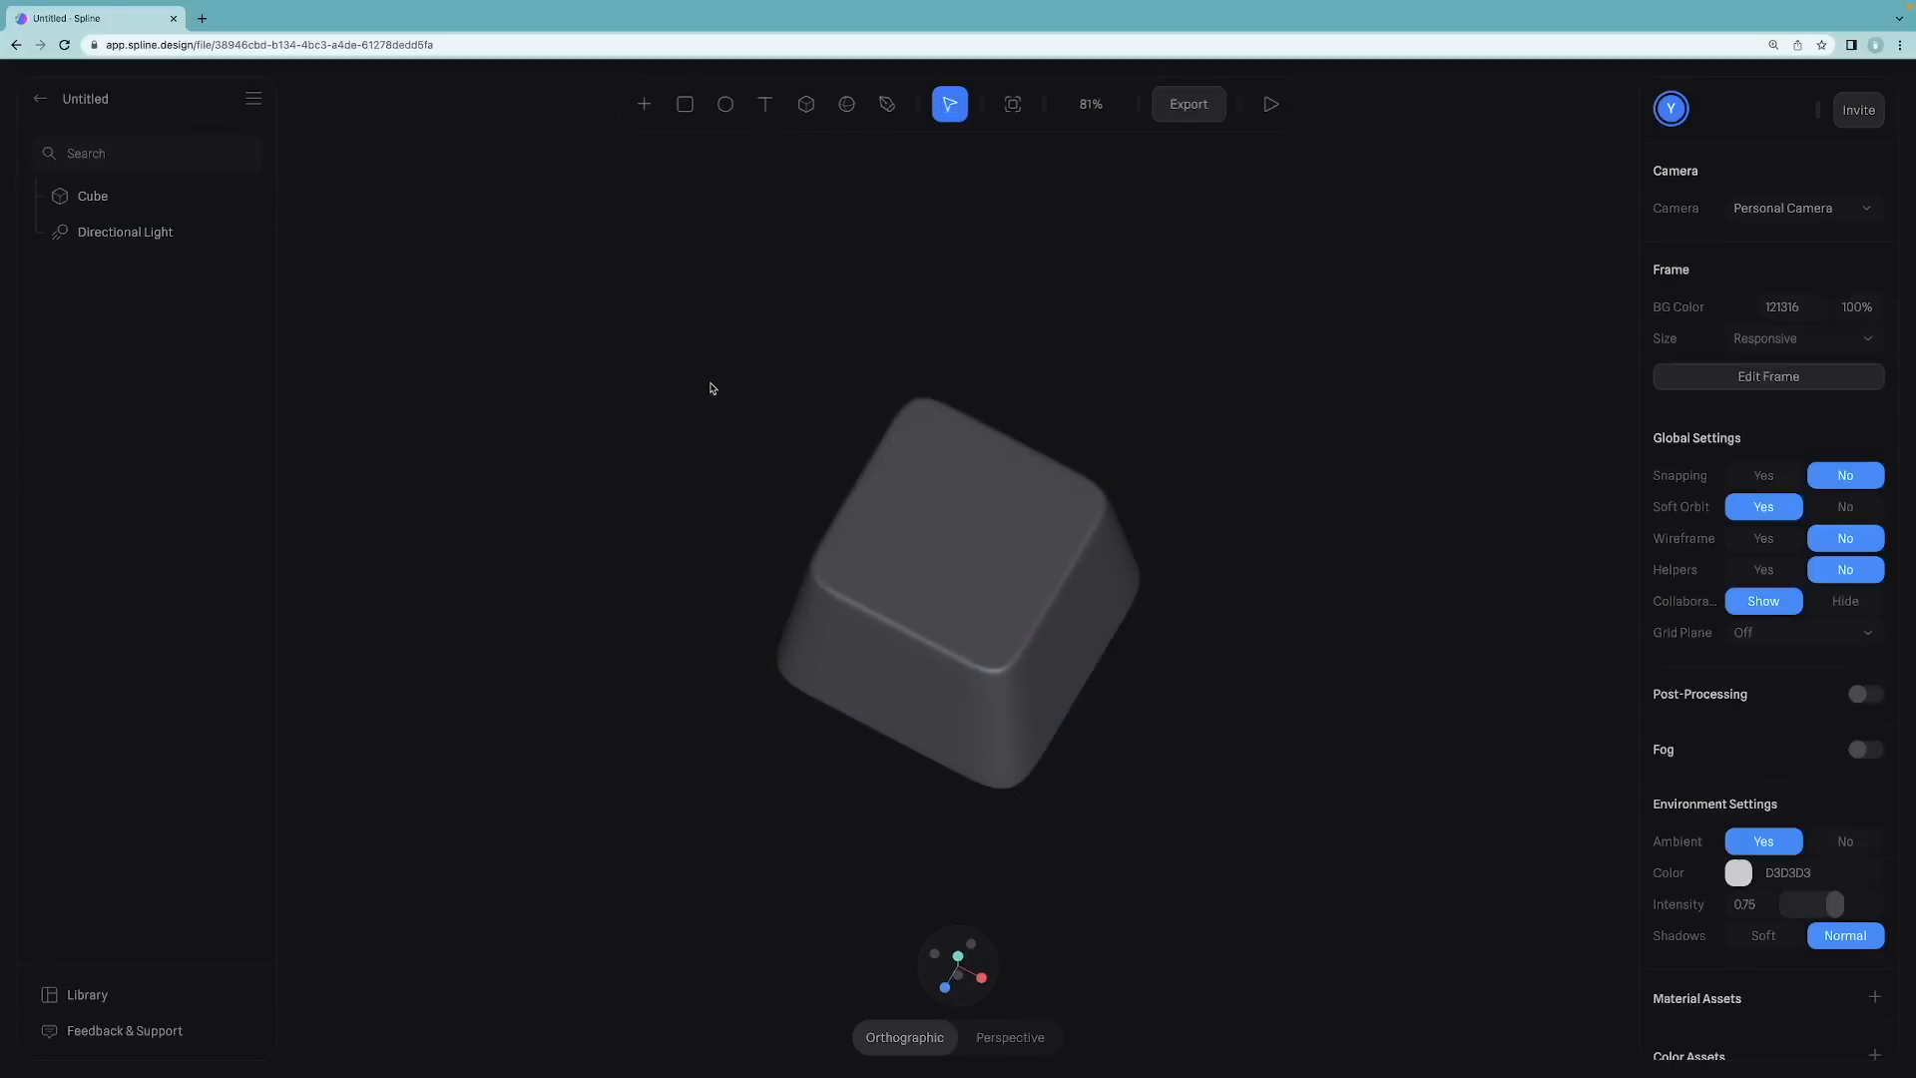
pyautogui.moveTo(728, 368); pyautogui.dragTo(793, 395)
pyautogui.click(885, 522)
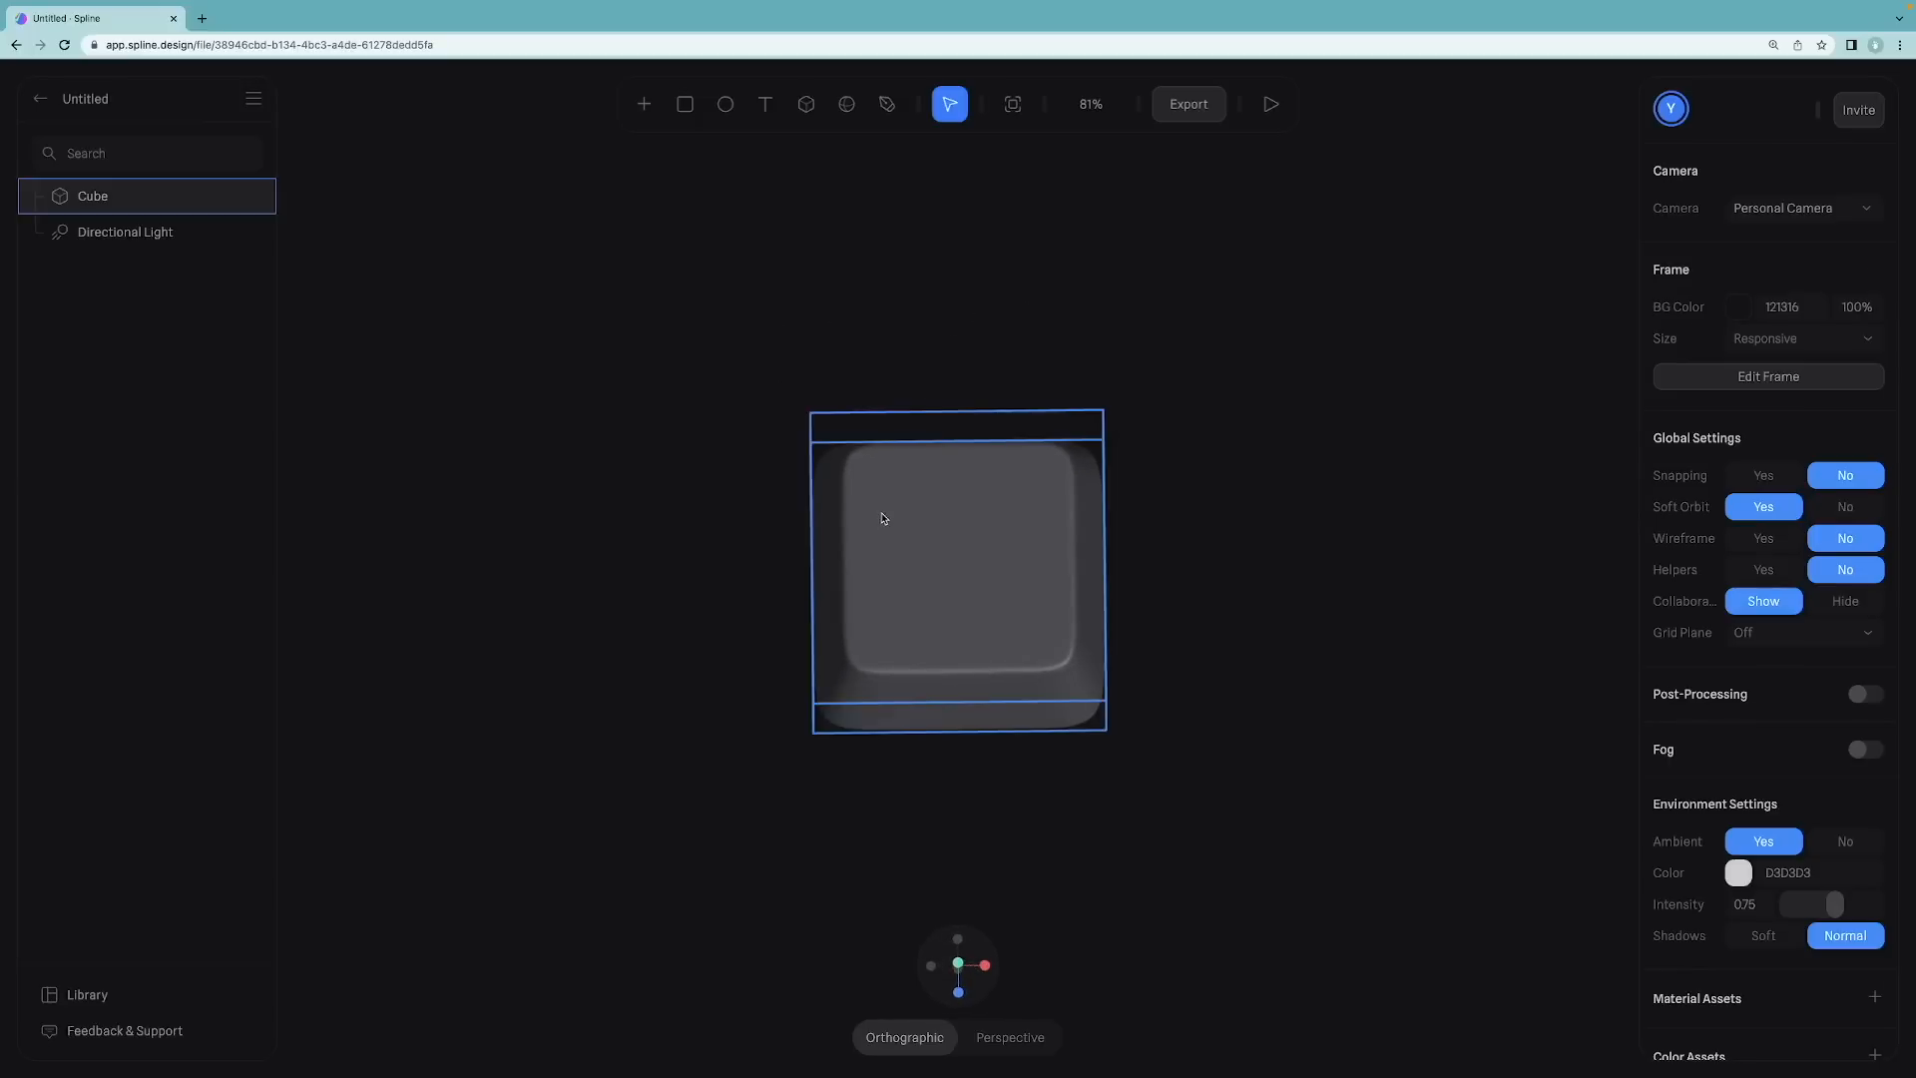
pyautogui.rightClick(892, 511)
pyautogui.scroll(-3, 965, 895)
pyautogui.click(965, 897)
pyautogui.click(1167, 518)
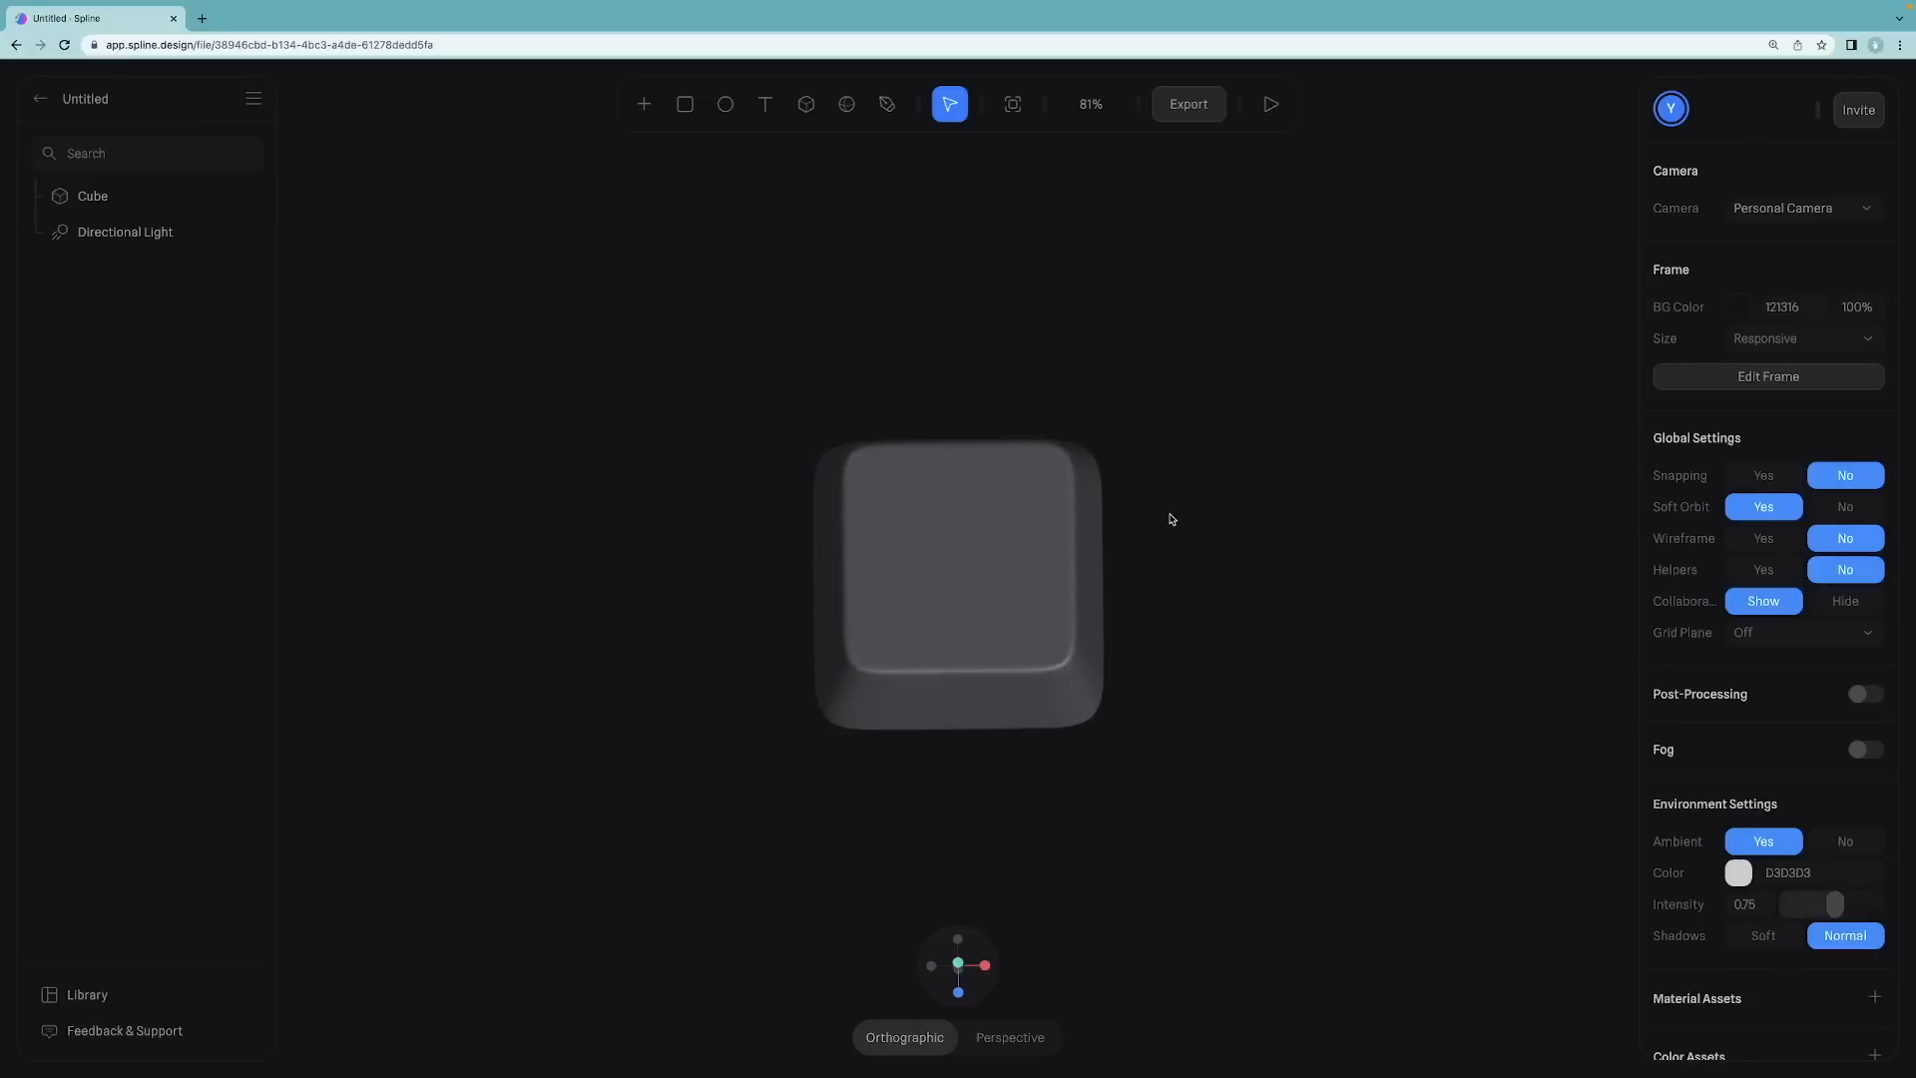
# Step: Select the keycap's top corner vertices in mesh edit mode and nudge them slightly
pyautogui.click(958, 964)
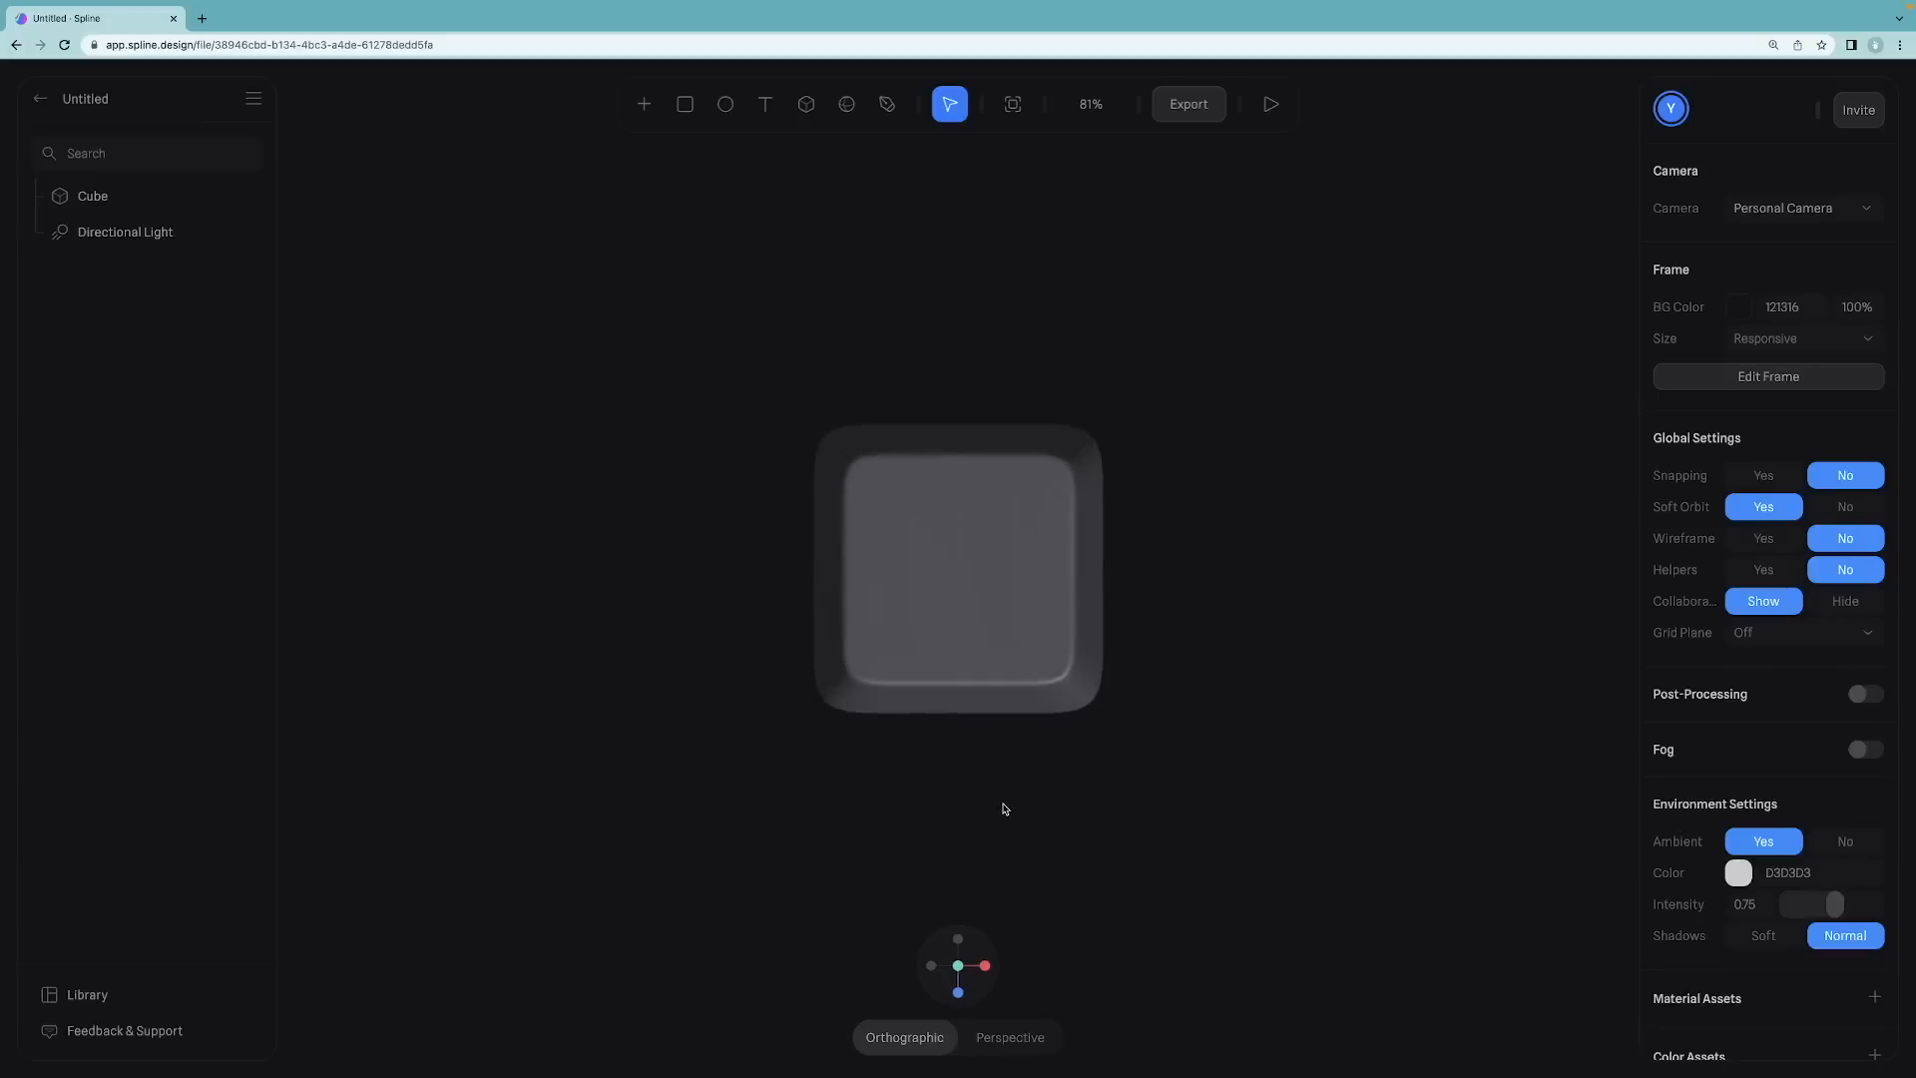
pyautogui.moveTo(1002, 846); pyautogui.dragTo(1052, 739)
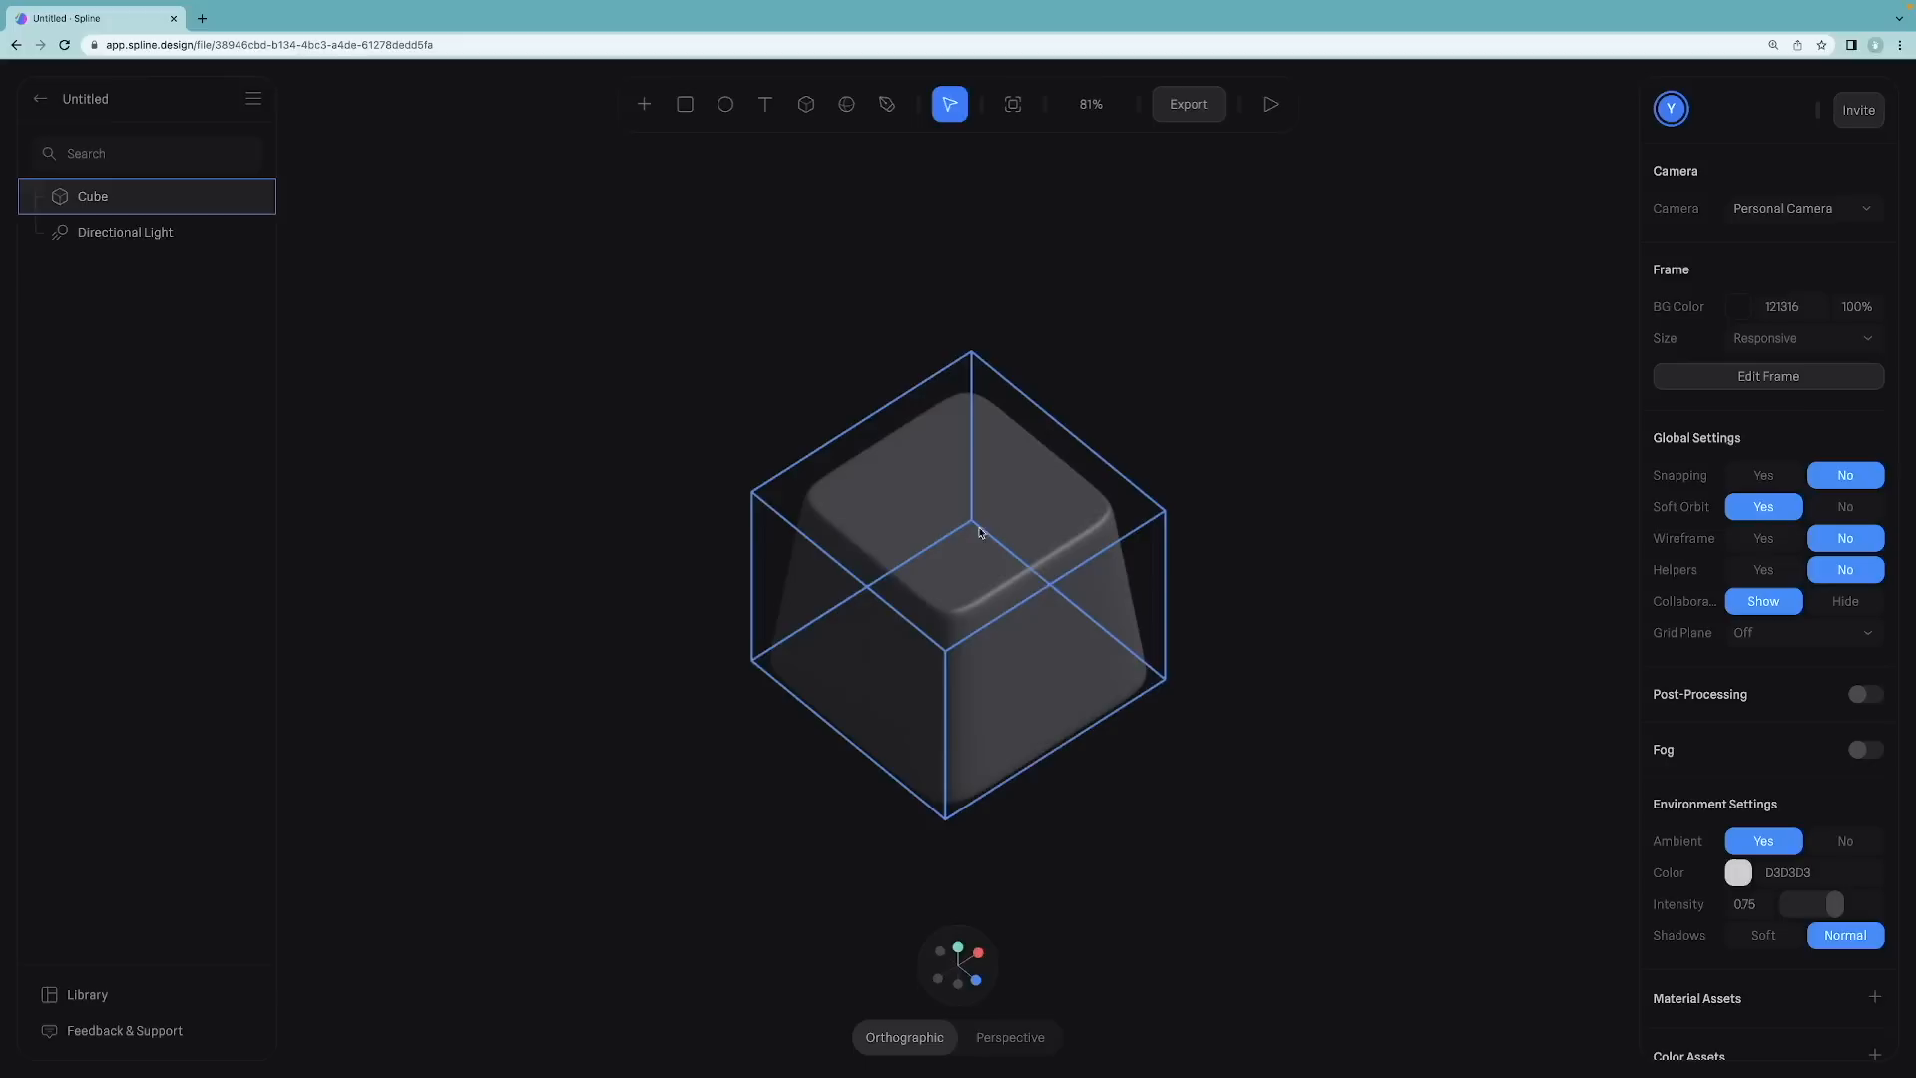
pyautogui.click(938, 491)
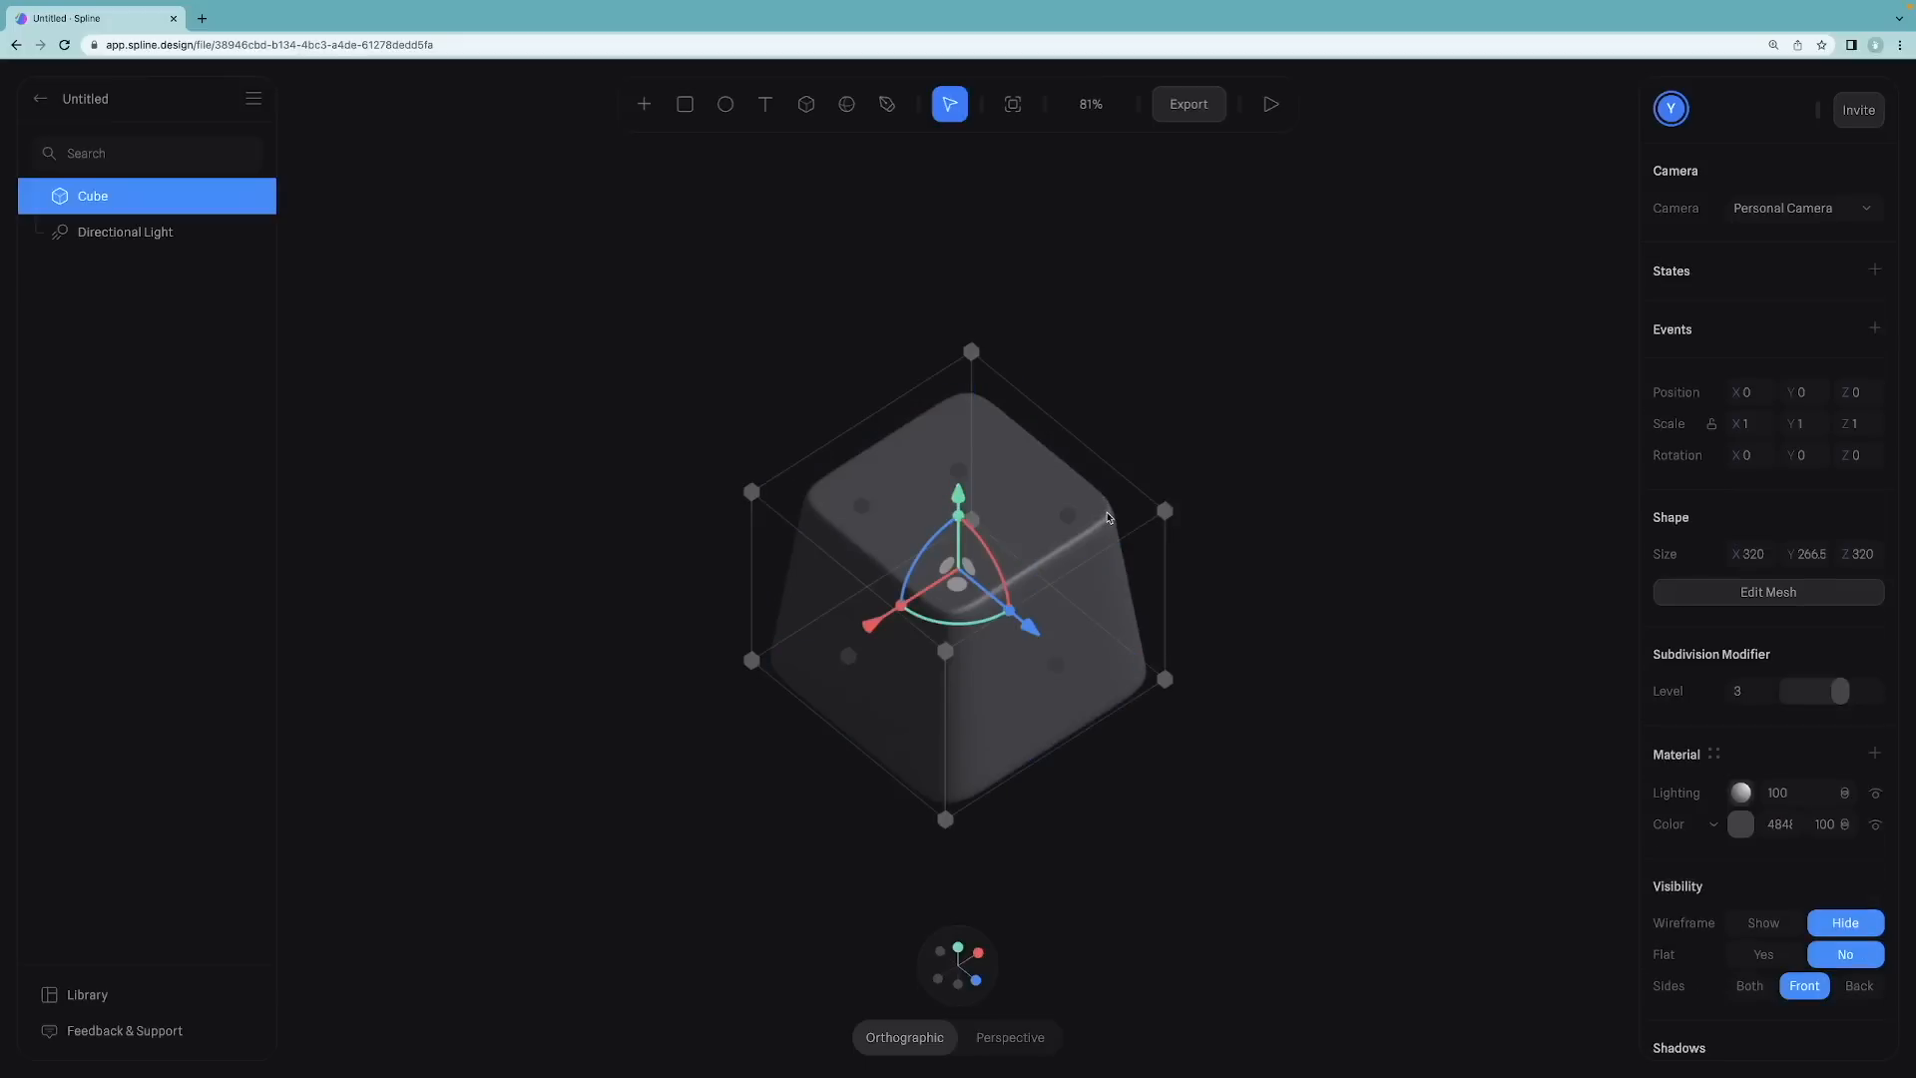
pyautogui.doubleClick(1031, 480)
pyautogui.click(793, 104)
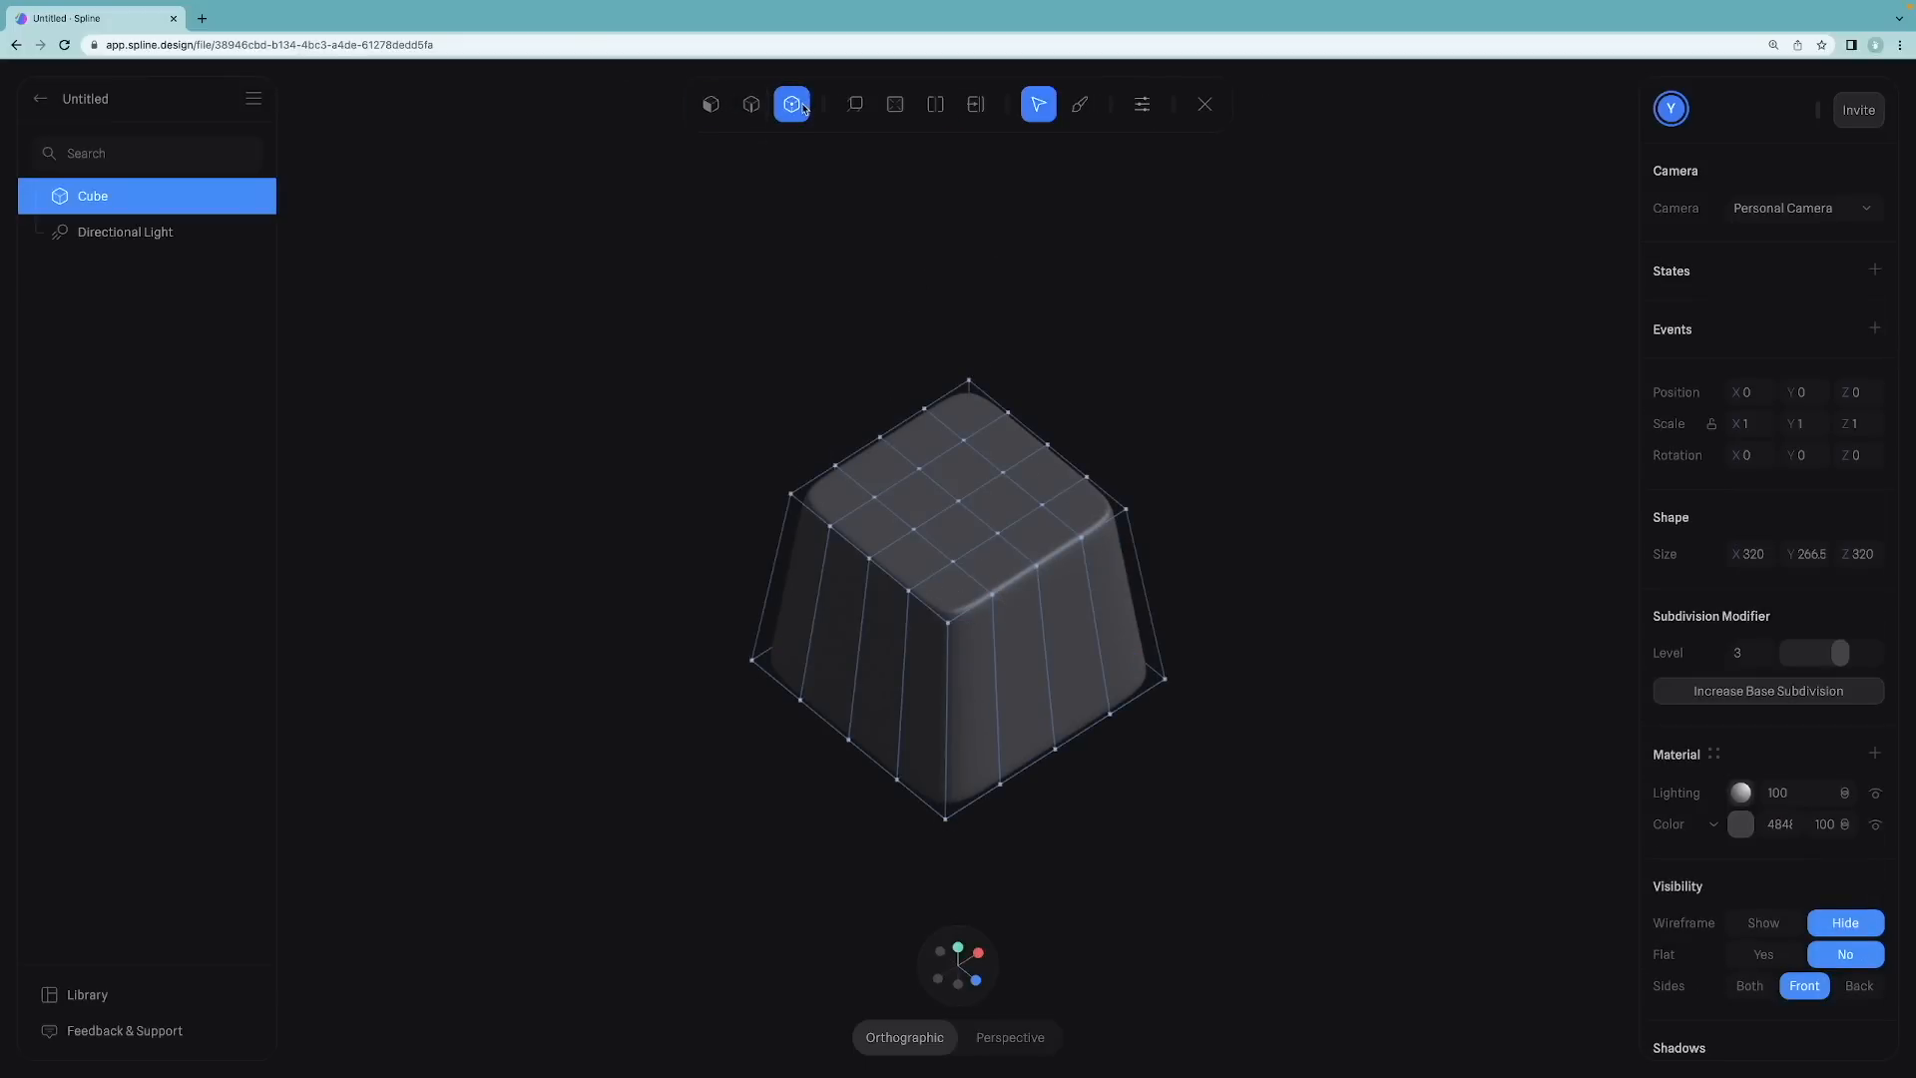
pyautogui.click(1125, 509)
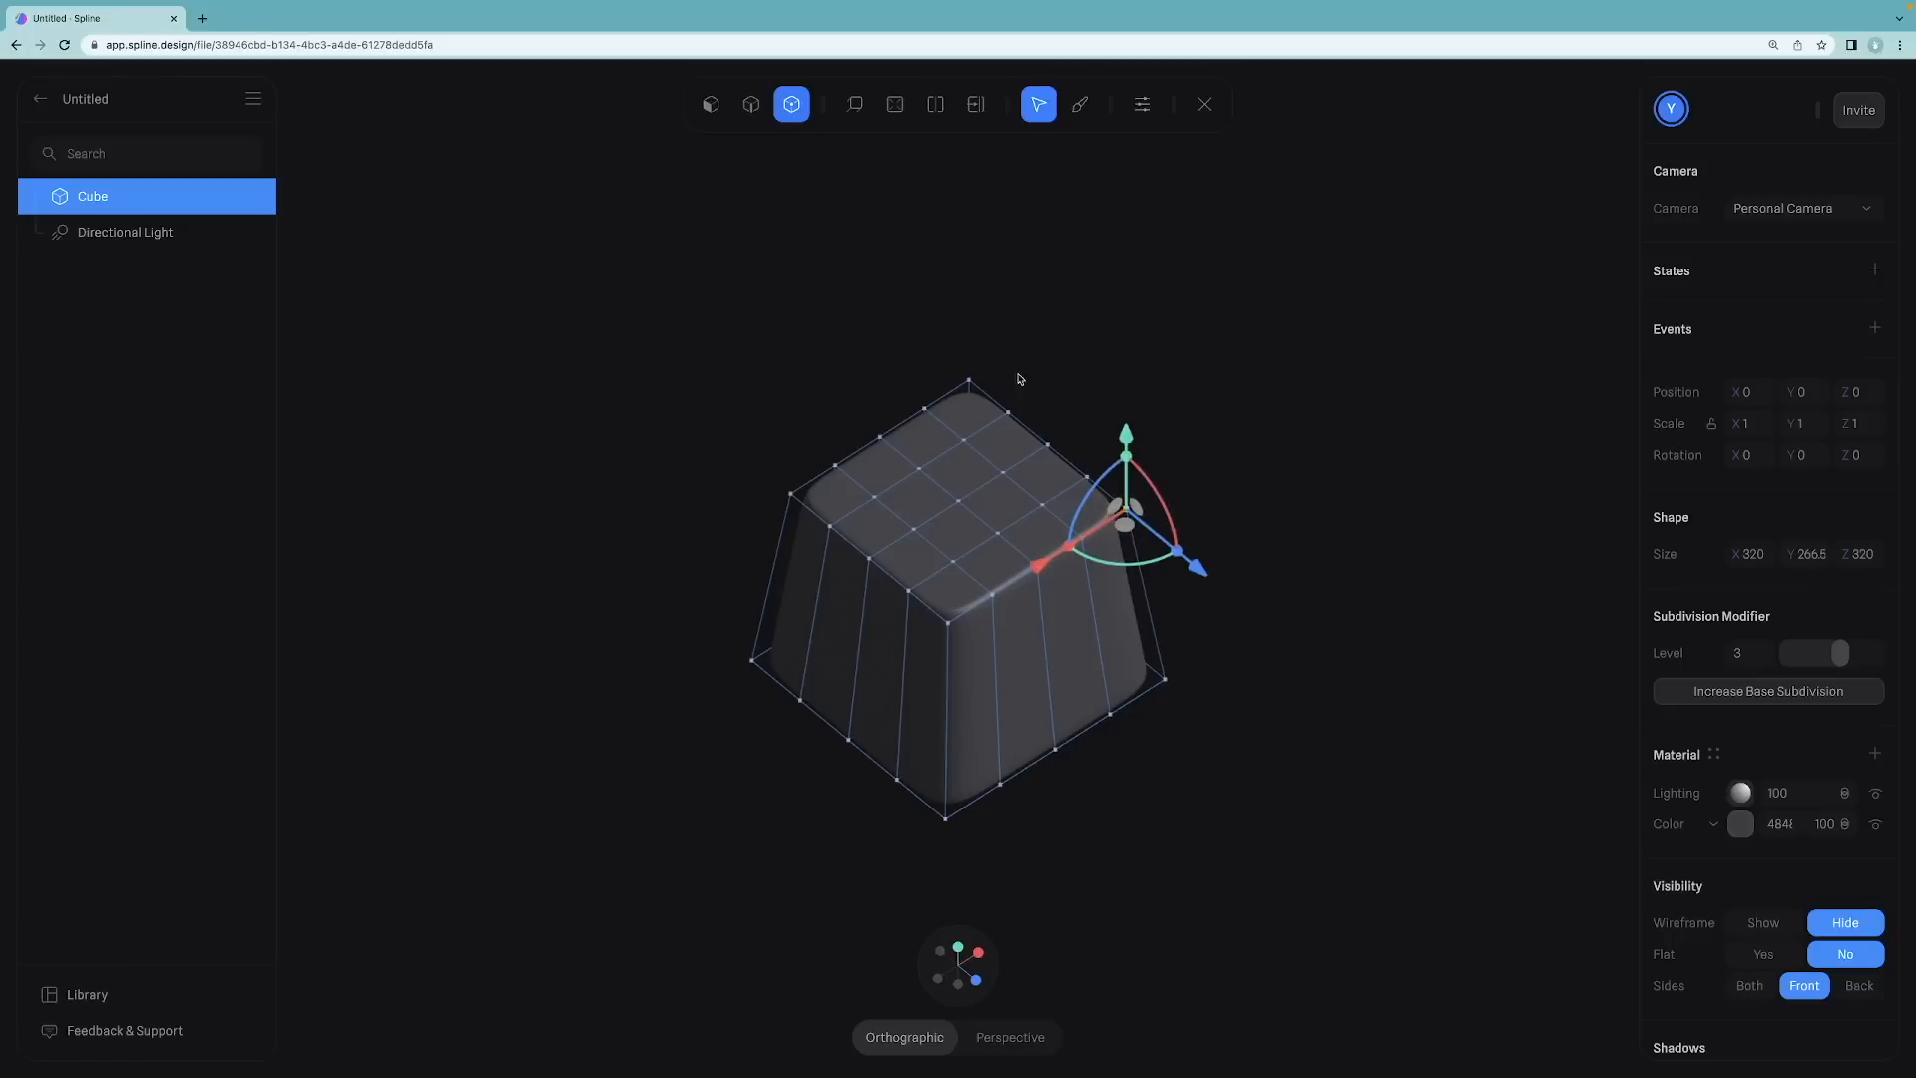
pyautogui.keyDown('shift'); pyautogui.click(968, 381); pyautogui.keyUp('shift')
pyautogui.keyDown('shift'); pyautogui.click(791, 494); pyautogui.keyUp('shift')
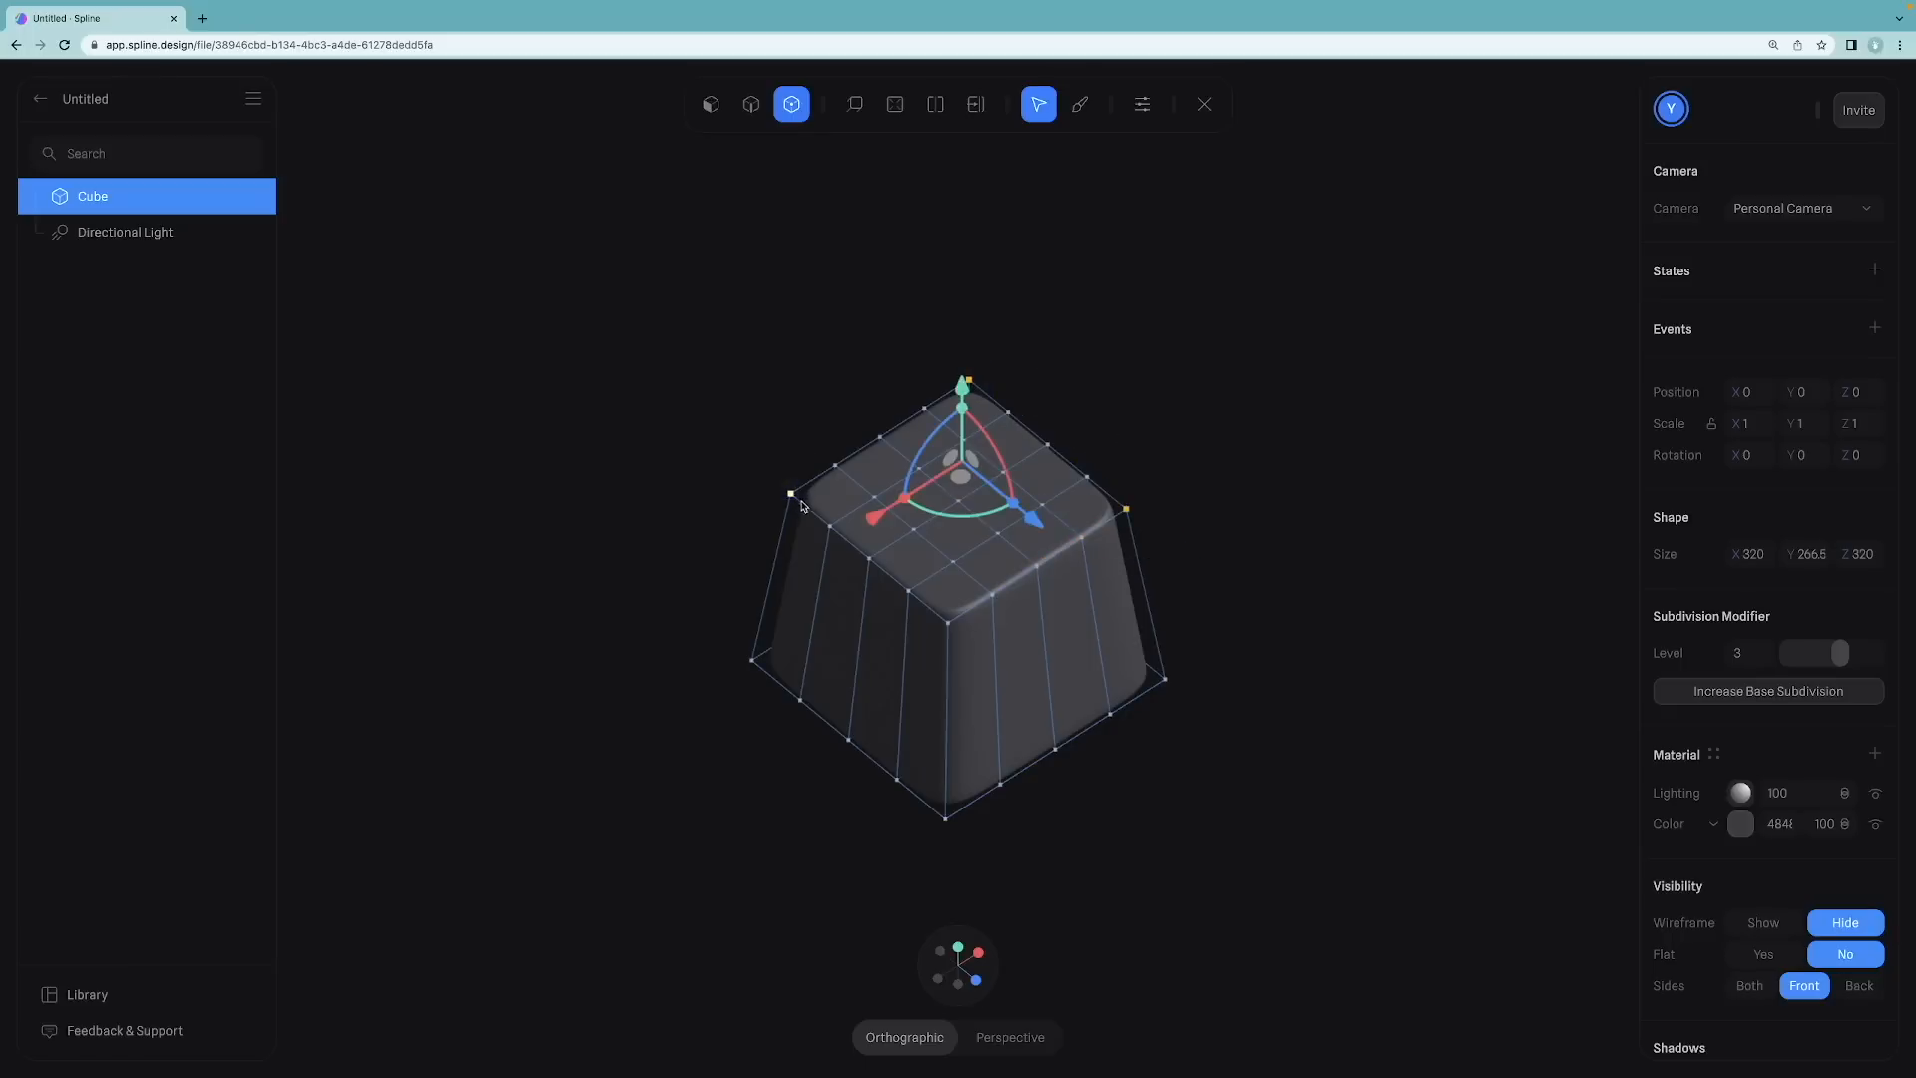
pyautogui.keyDown('shift'); pyautogui.click(948, 621); pyautogui.keyUp('shift')
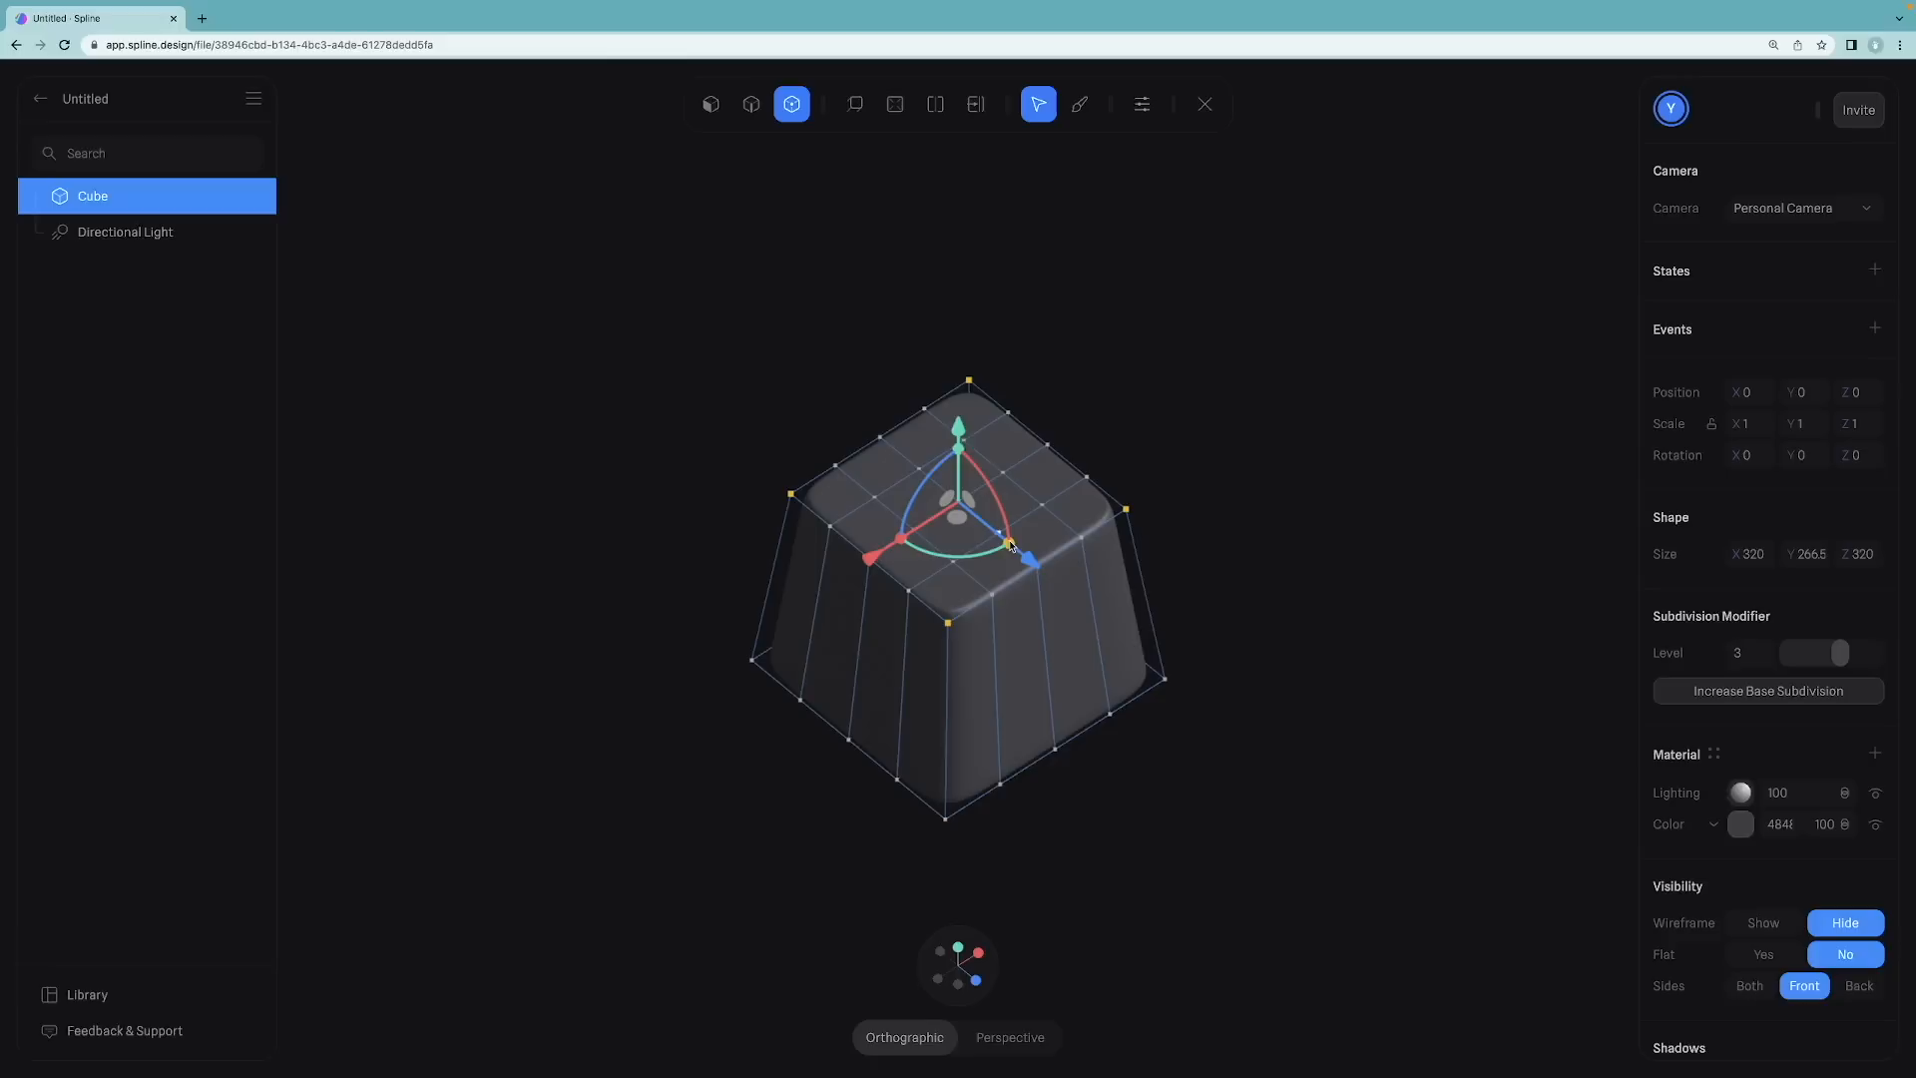
pyautogui.keyDown('shift'); pyautogui.moveTo(1010, 544); pyautogui.dragTo(1007, 543); pyautogui.keyUp('shift')
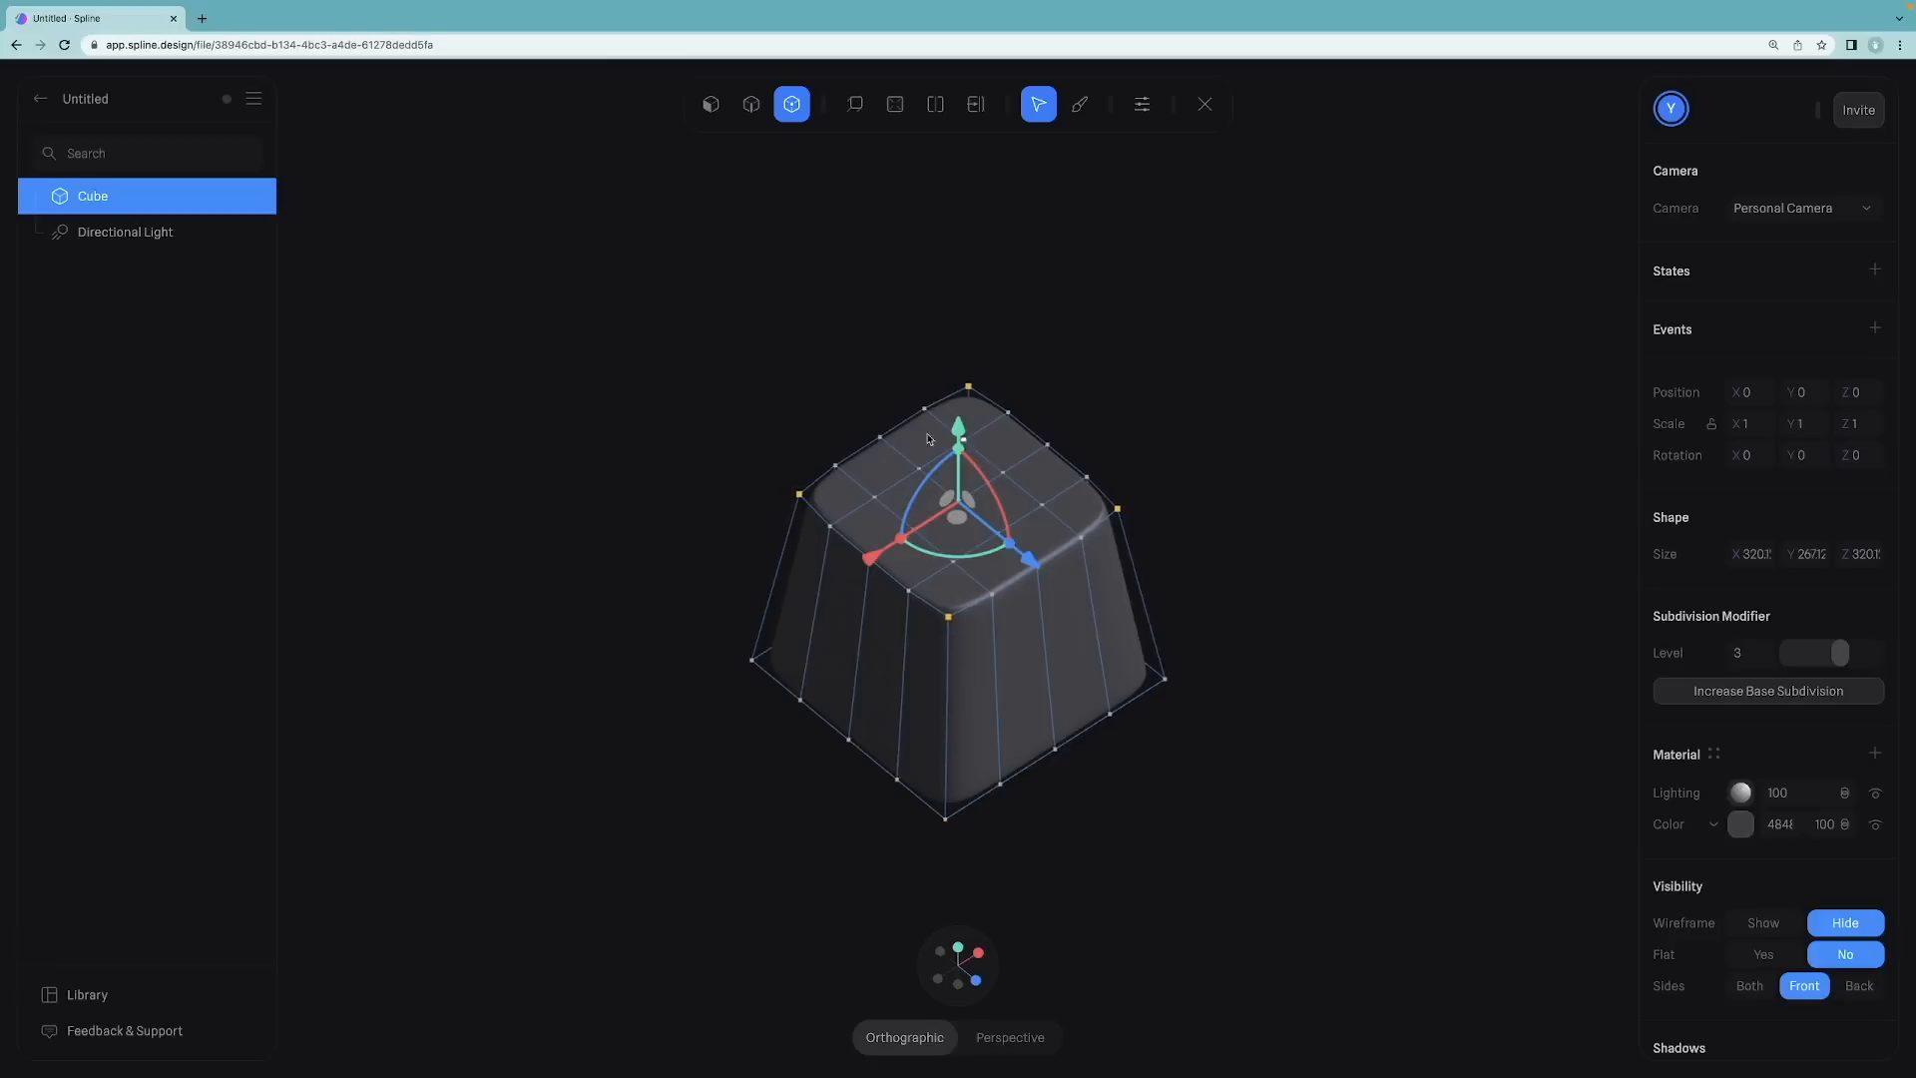
pyautogui.press('Escape')
# Step: Re-enter mesh editing on the keycap and select its top faces in face mode
pyautogui.click(792, 355)
pyautogui.moveTo(792, 355)
pyautogui.mouseDown()
pyautogui.moveTo(787, 385)
pyautogui.moveTo(822, 398)
pyautogui.moveTo(798, 376)
pyautogui.mouseUp()
pyautogui.click(913, 424)
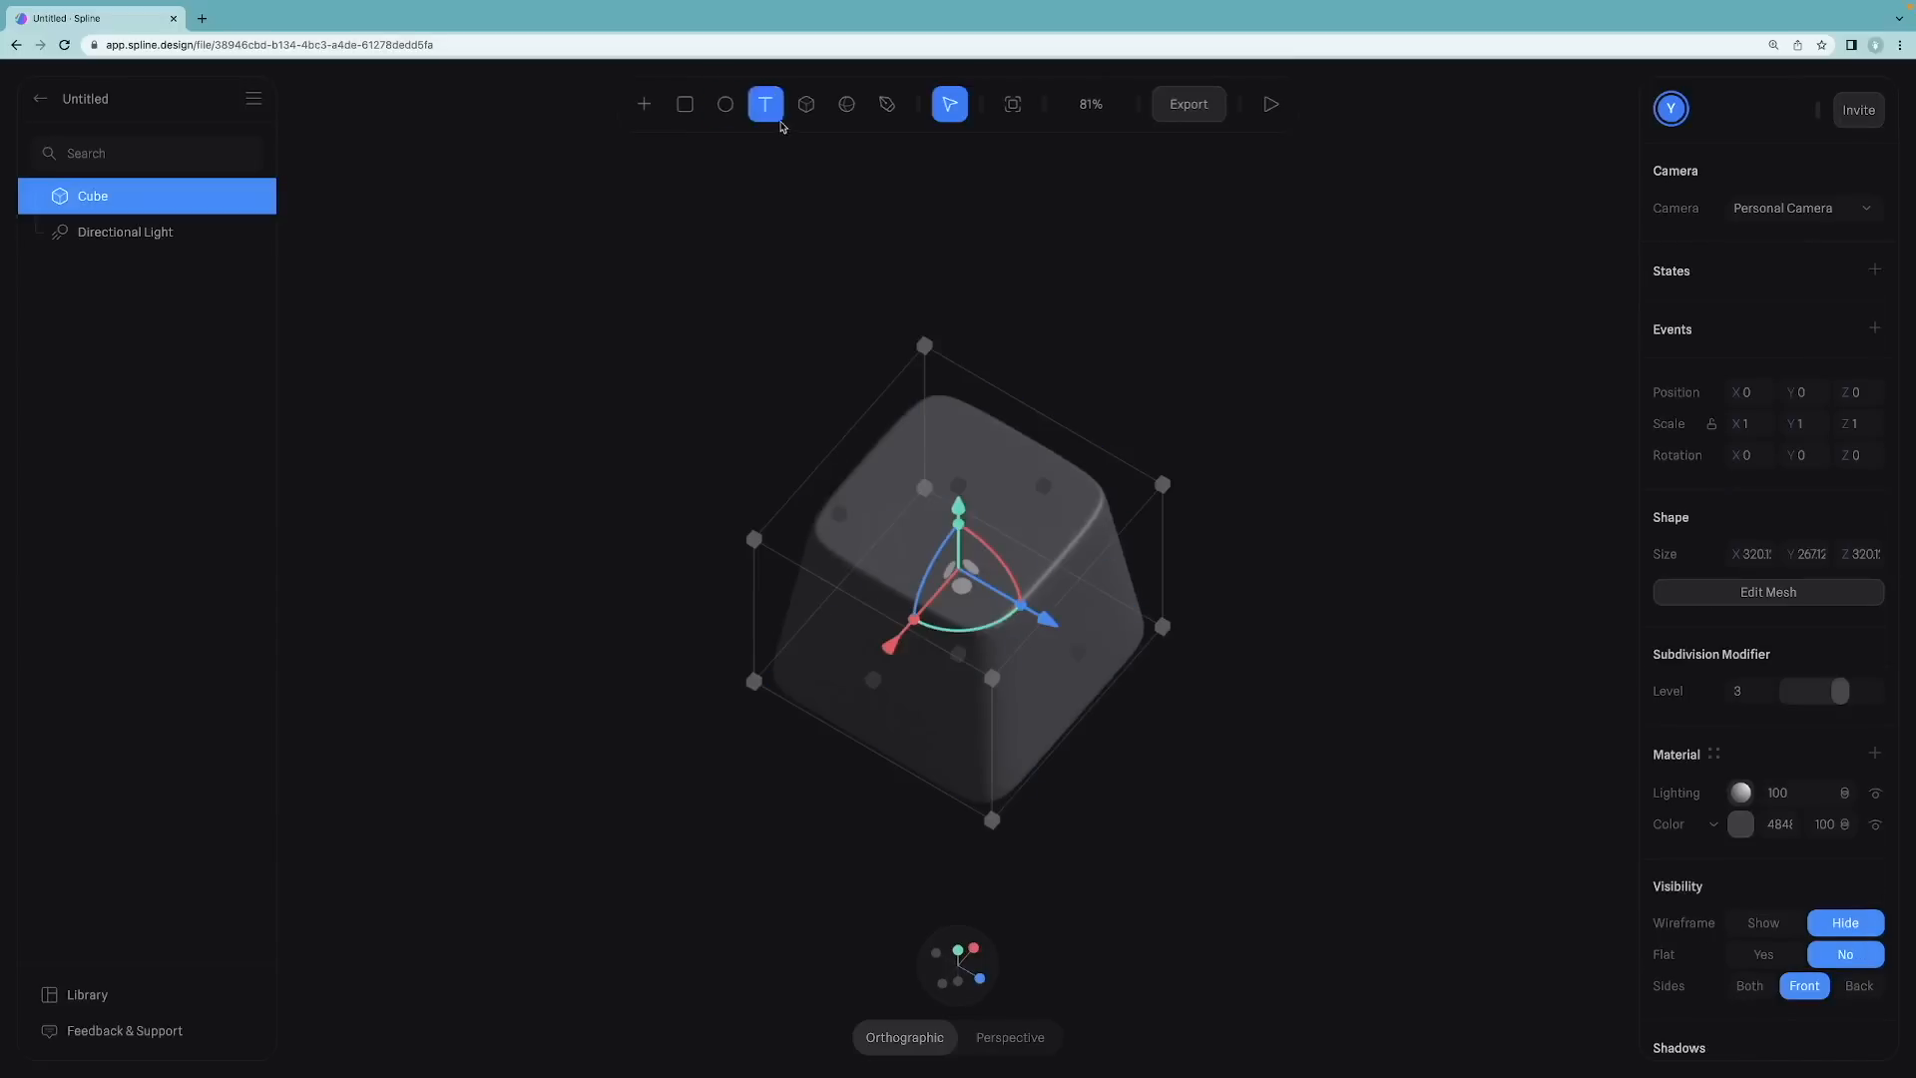
pyautogui.doubleClick(1011, 458)
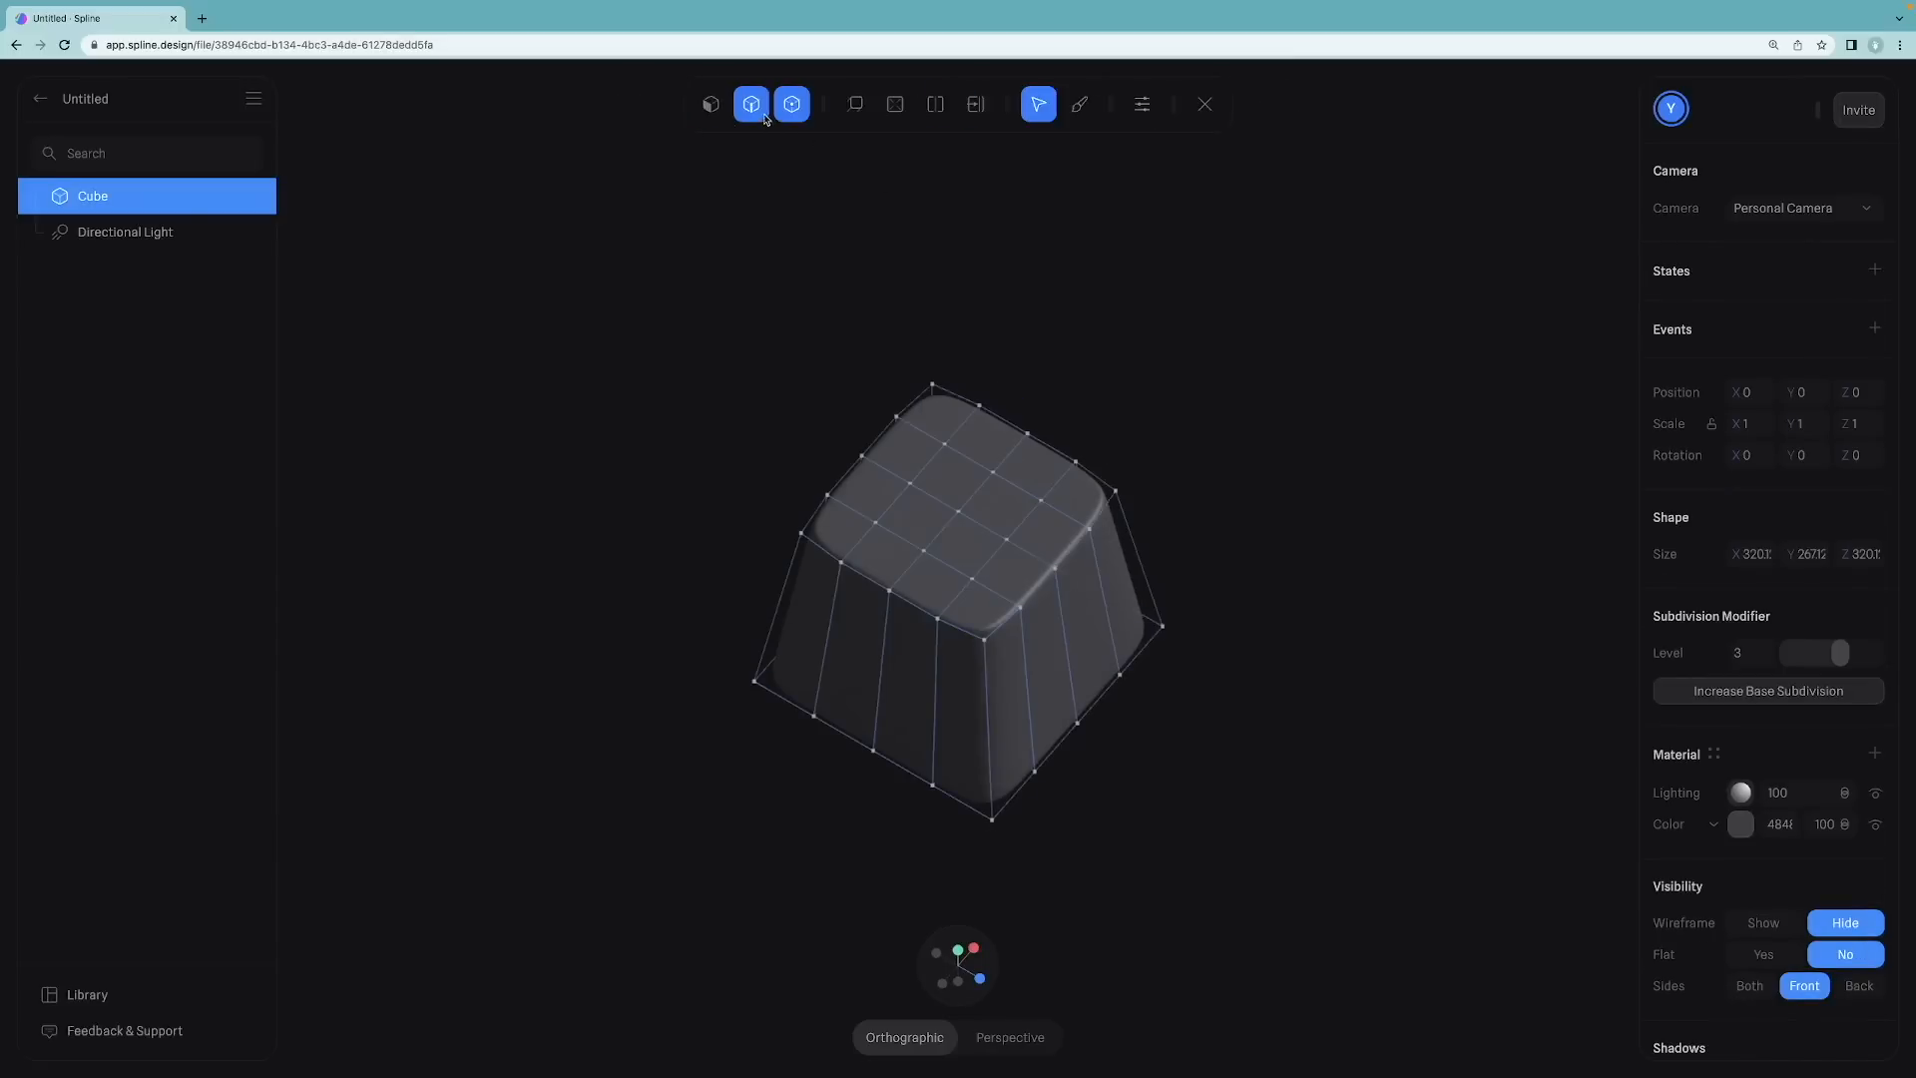
pyautogui.click(750, 103)
pyautogui.click(716, 106)
pyautogui.click(858, 114)
pyautogui.click(859, 112)
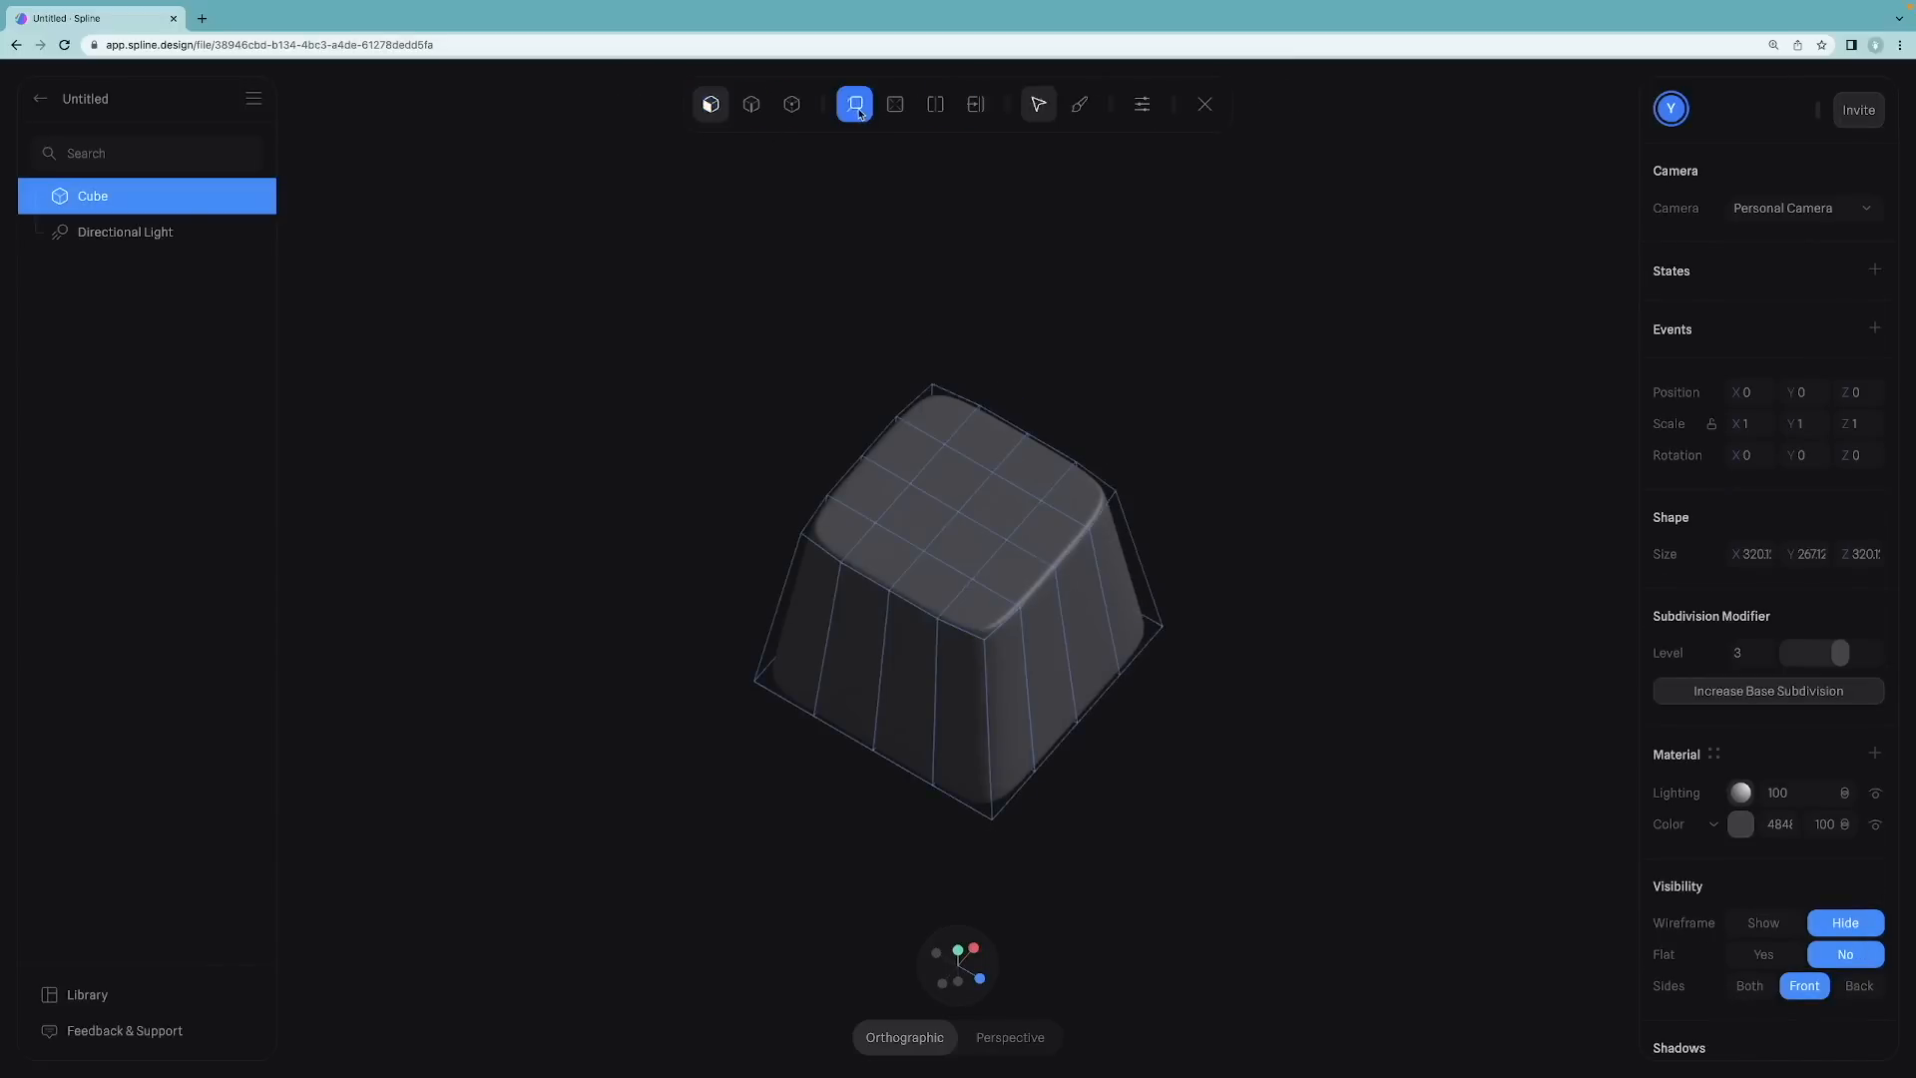
pyautogui.click(946, 491)
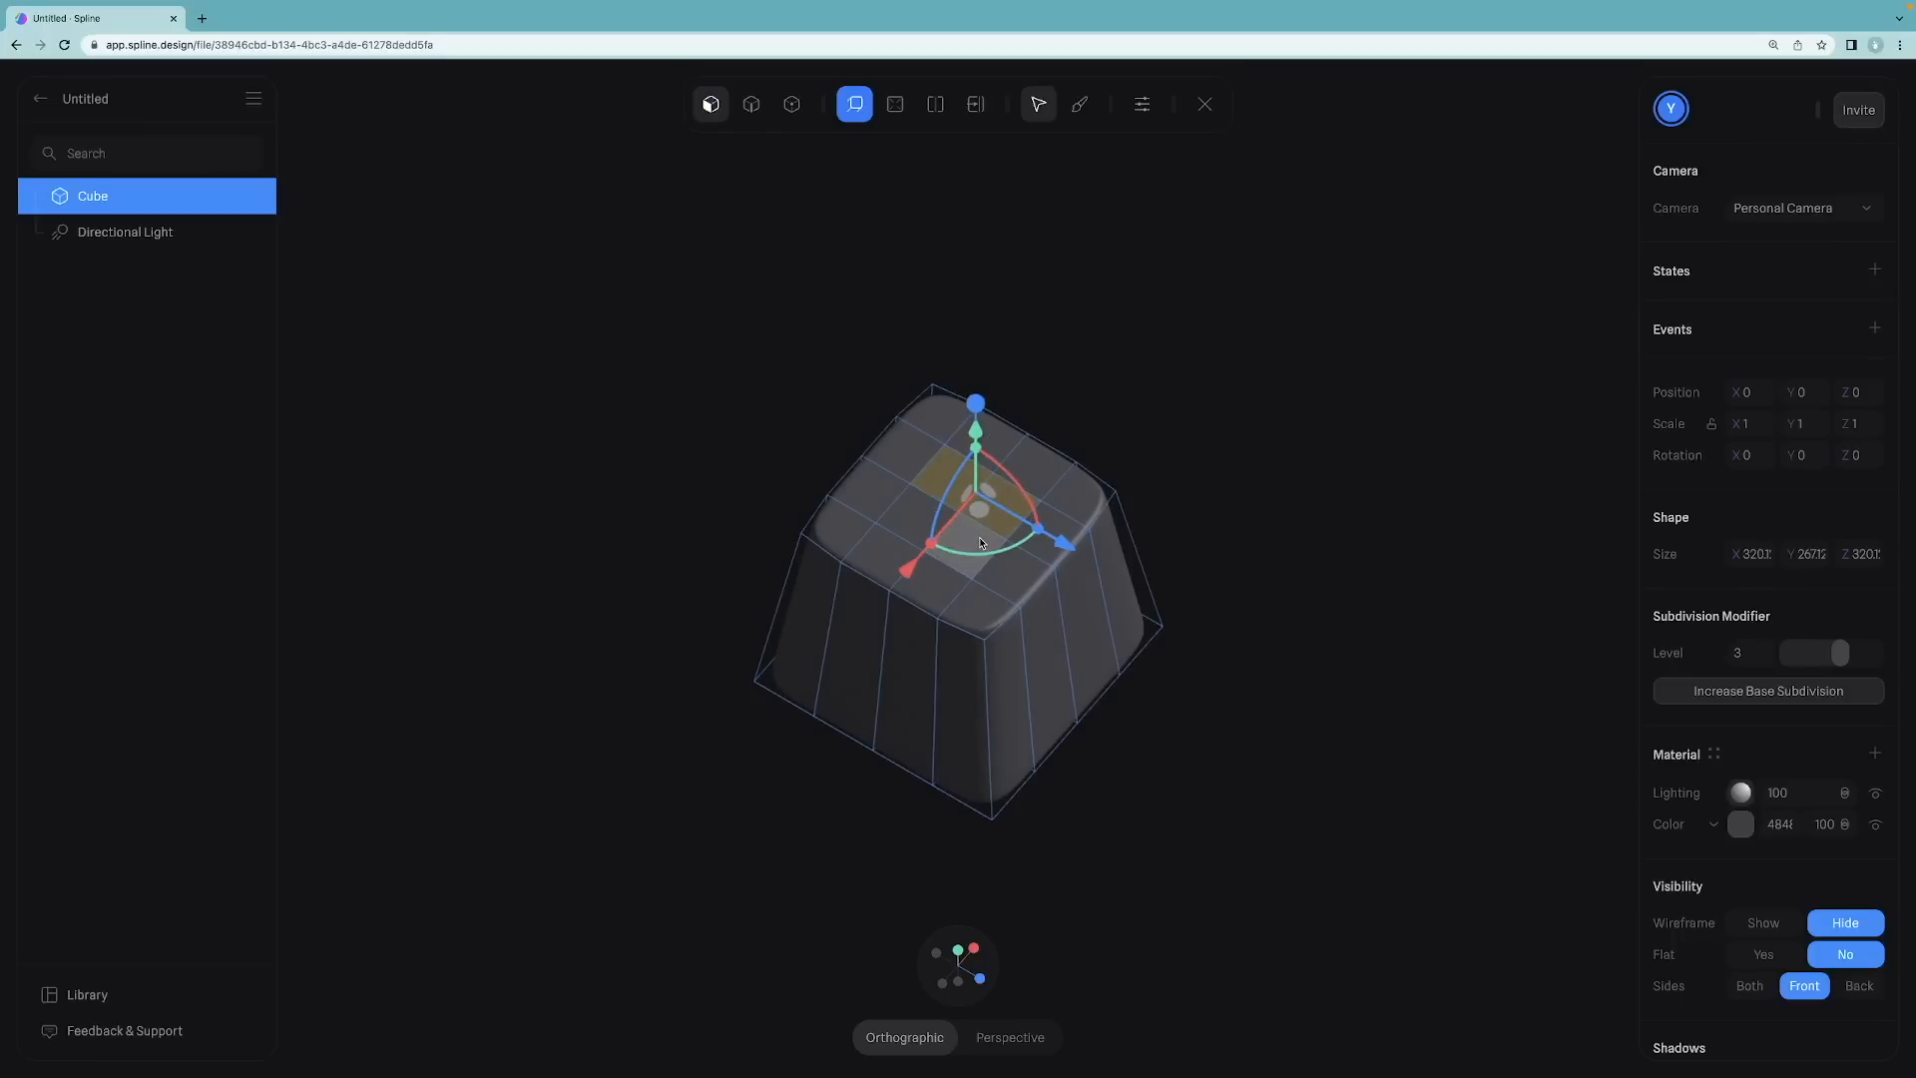
pyautogui.keyDown('shift'); pyautogui.click(979, 540); pyautogui.keyUp('shift')
pyautogui.keyDown('shift'); pyautogui.click(907, 536); pyautogui.keyUp('shift')
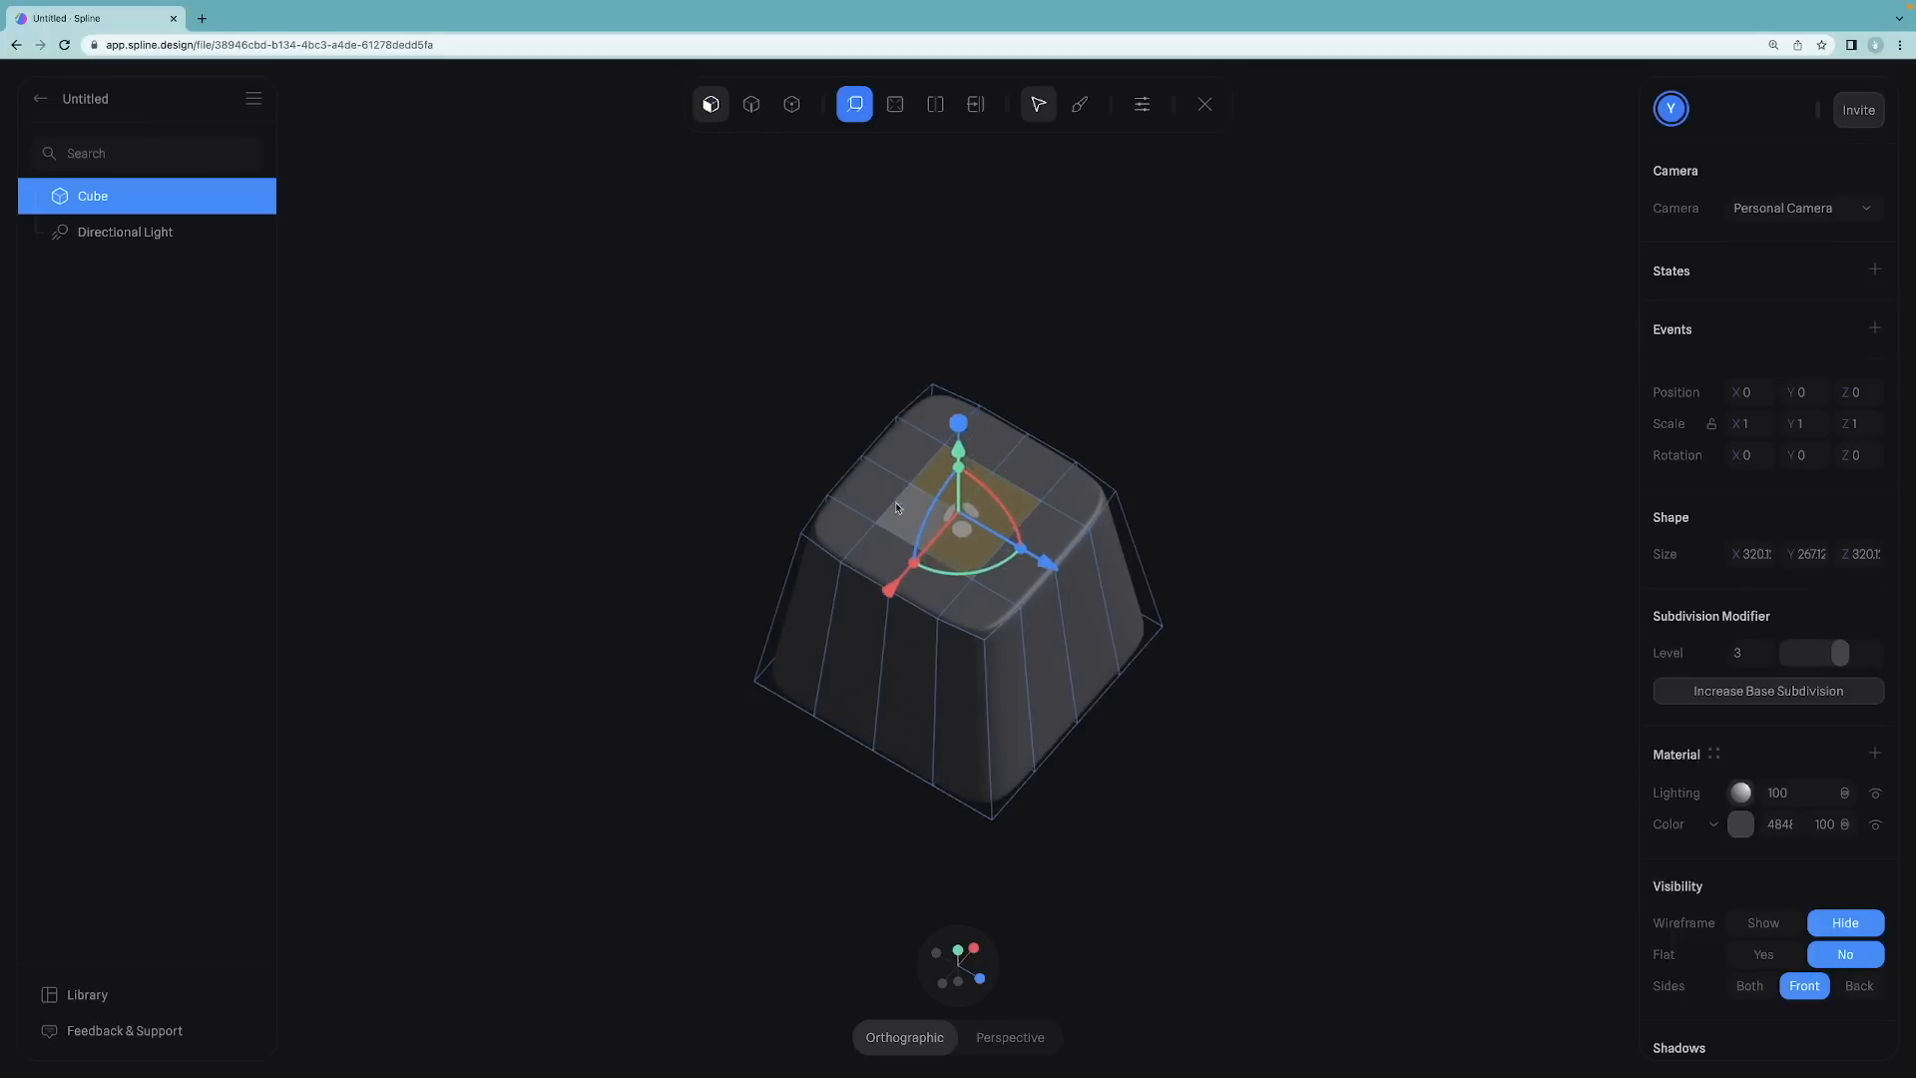
pyautogui.keyDown('shift'); pyautogui.click(893, 502); pyautogui.keyUp('shift')
pyautogui.keyDown('shift'); pyautogui.click(907, 458); pyautogui.keyUp('shift')
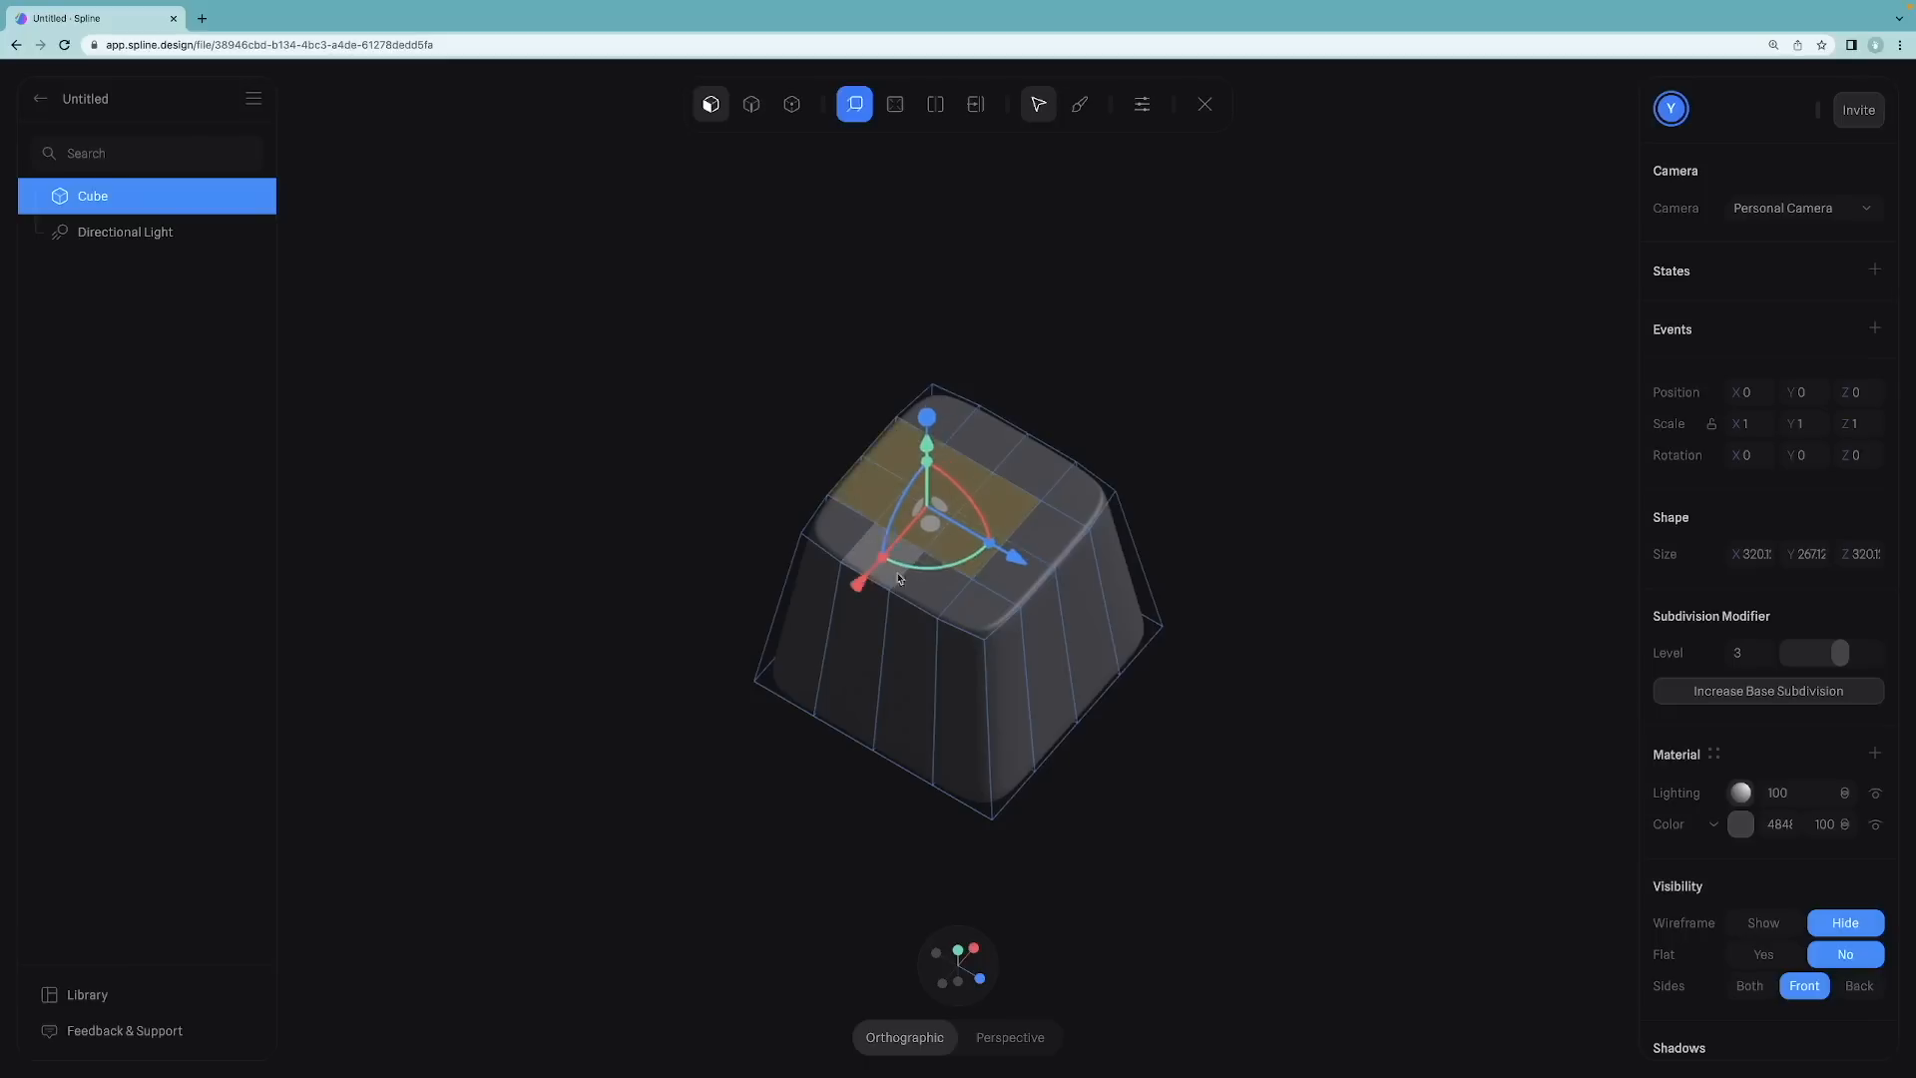
pyautogui.keyDown('shift'); pyautogui.click(895, 571); pyautogui.keyUp('shift')
pyautogui.keyDown('shift'); pyautogui.click(931, 587); pyautogui.keyUp('shift')
pyautogui.keyDown('shift'); pyautogui.click(1021, 479); pyautogui.keyUp('shift')
pyautogui.keyDown('shift'); pyautogui.click(983, 445); pyautogui.keyUp('shift')
pyautogui.keyDown('shift'); pyautogui.click(1049, 523); pyautogui.keyUp('shift')
pyautogui.keyDown('shift'); pyautogui.click(1021, 585); pyautogui.keyUp('shift')
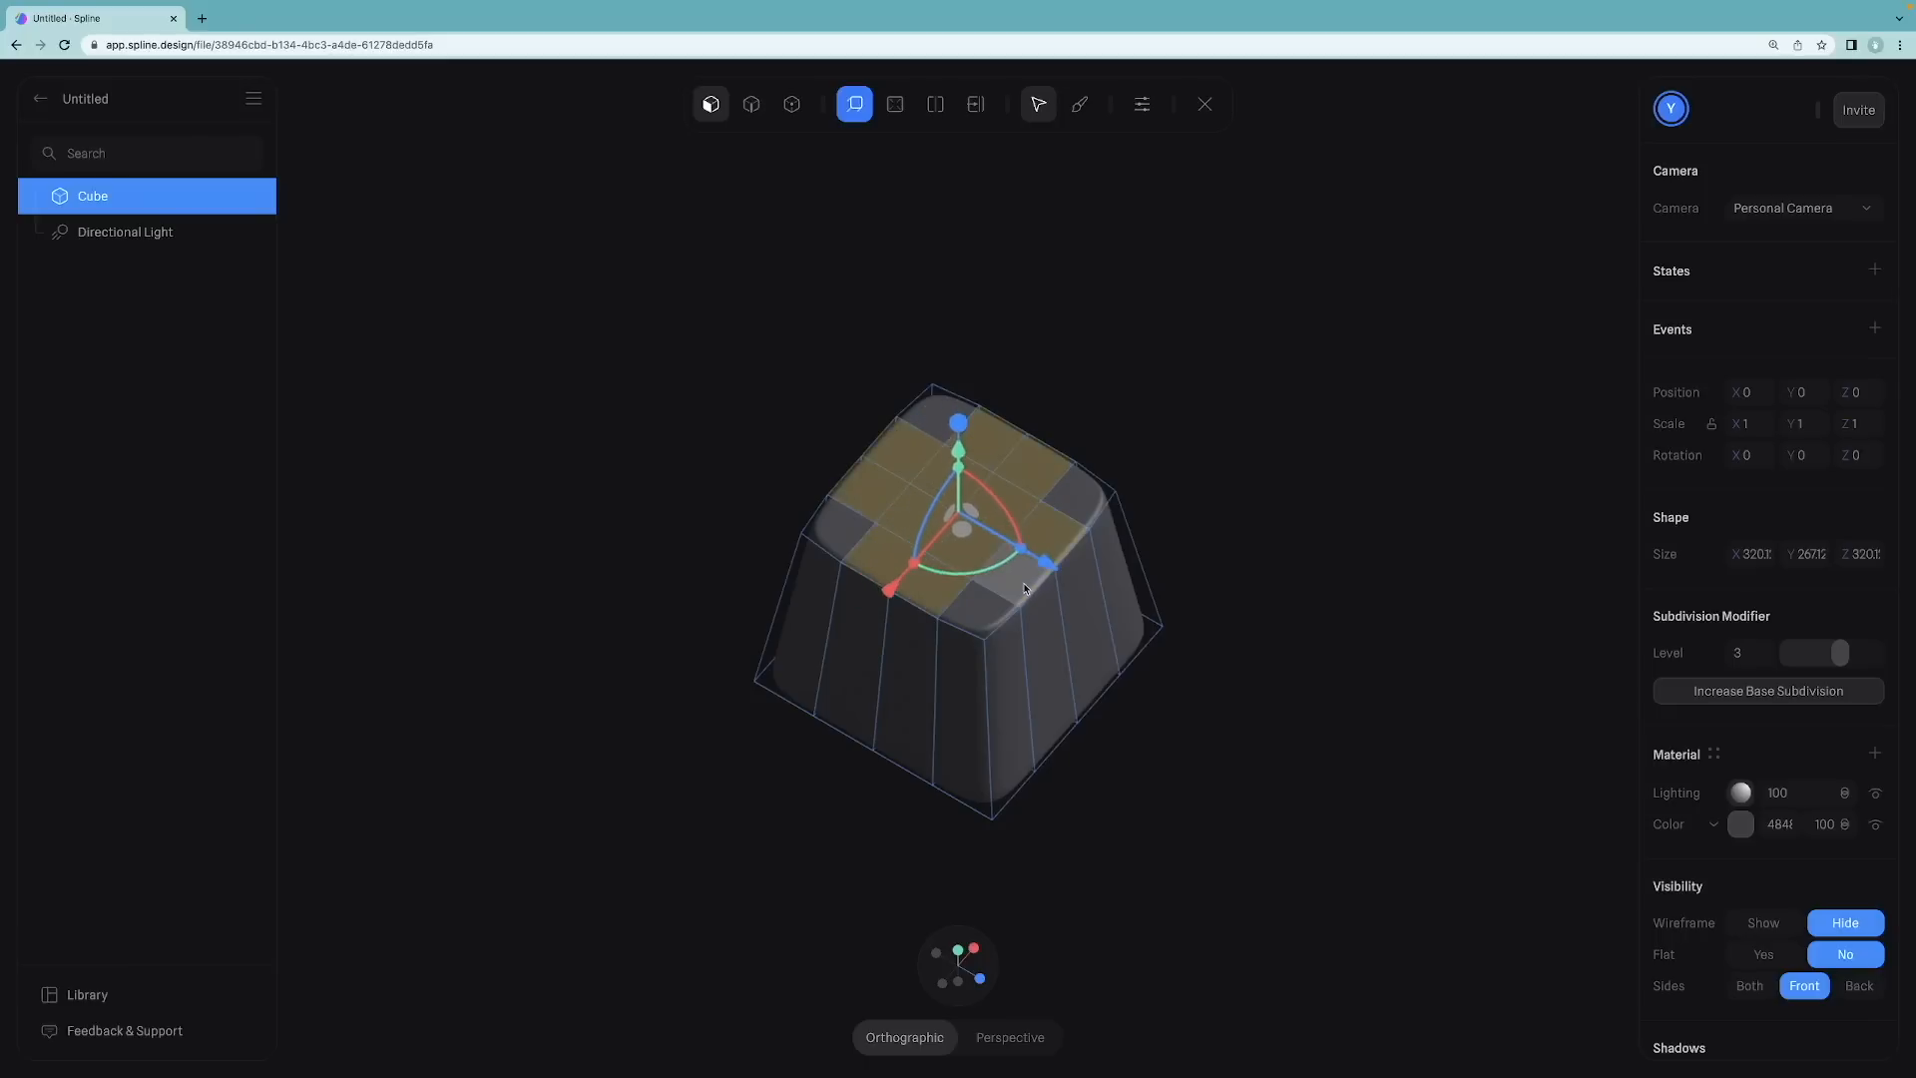
# Step: Try to move the selected top faces slightly upward along the vertical axis, then exit mesh editing
pyautogui.moveTo(1085, 398); pyautogui.dragTo(1032, 337, button='right')
pyautogui.moveTo(961, 376); pyautogui.dragTo(964, 381)
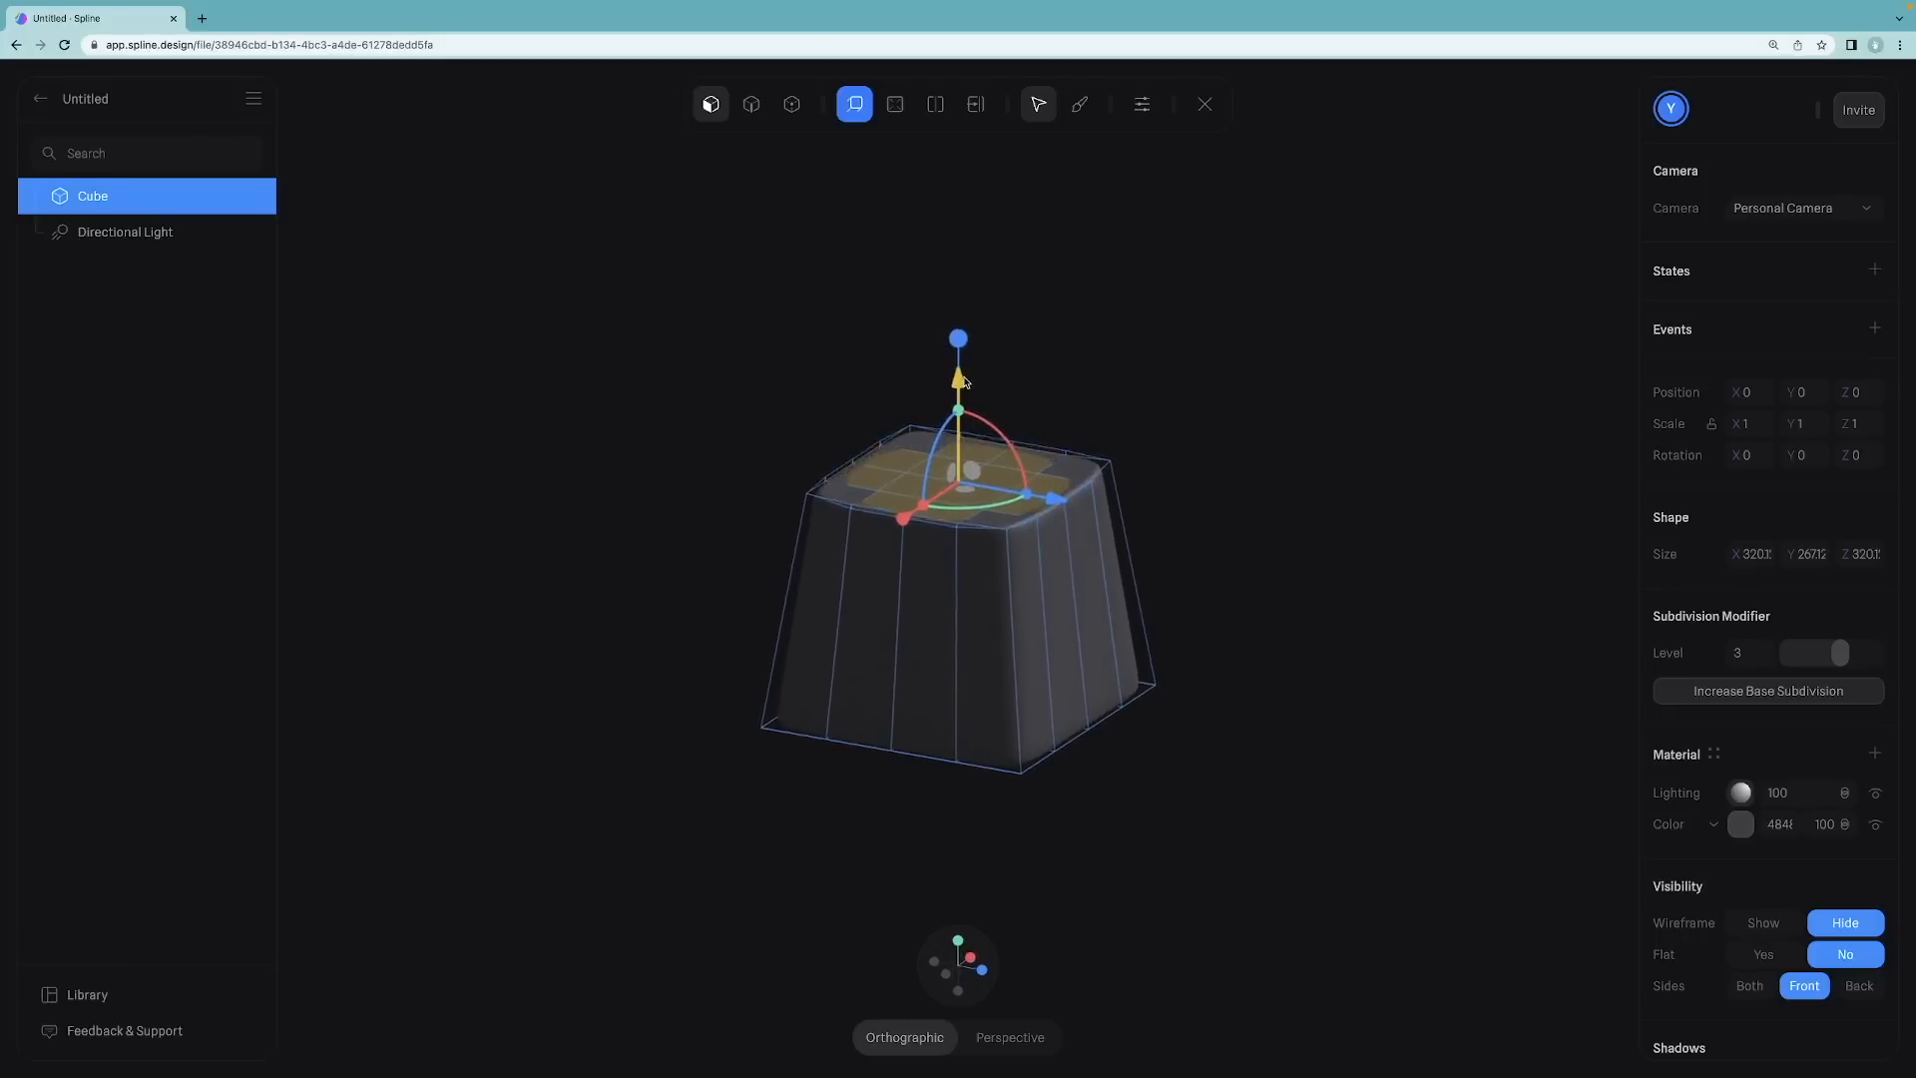
pyautogui.moveTo(965, 381); pyautogui.dragTo(1004, 381)
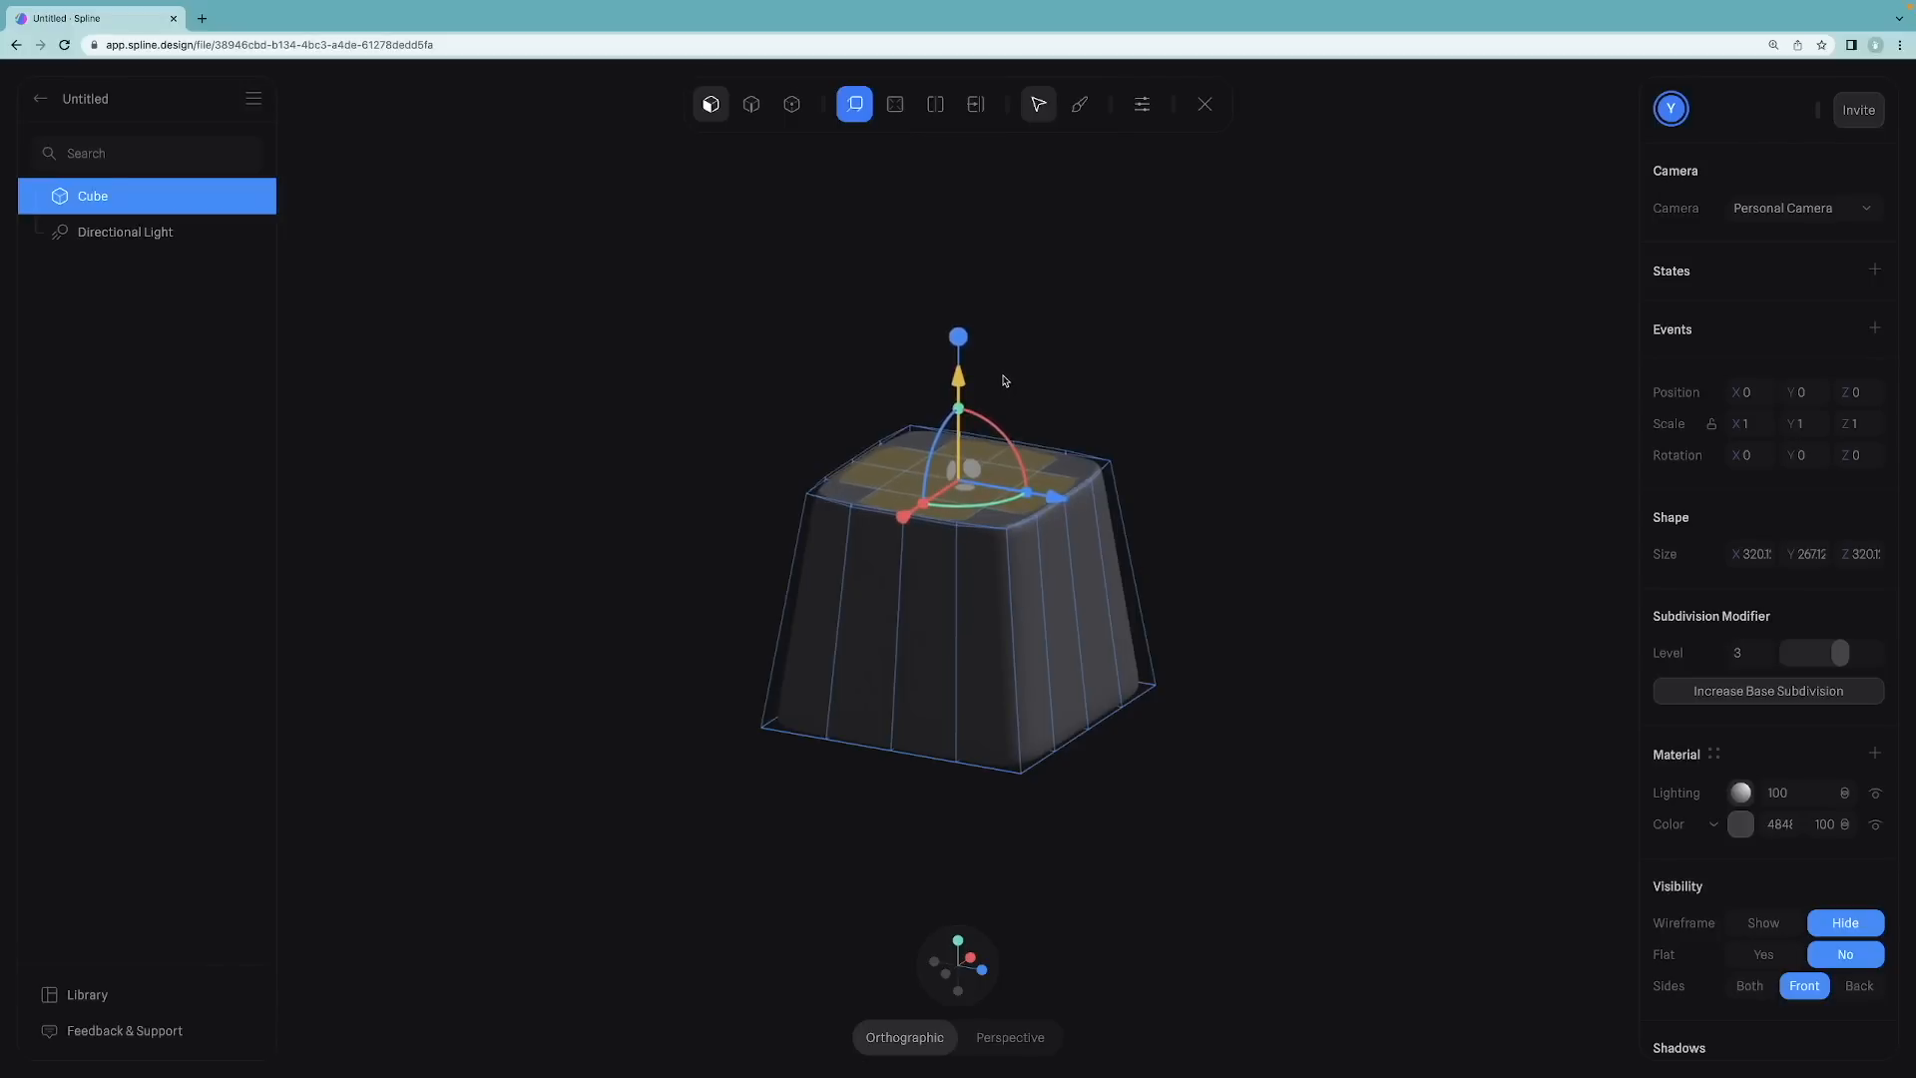
pyautogui.press('Escape')
pyautogui.click(1098, 351)
pyautogui.moveTo(1091, 350); pyautogui.dragTo(827, 335)
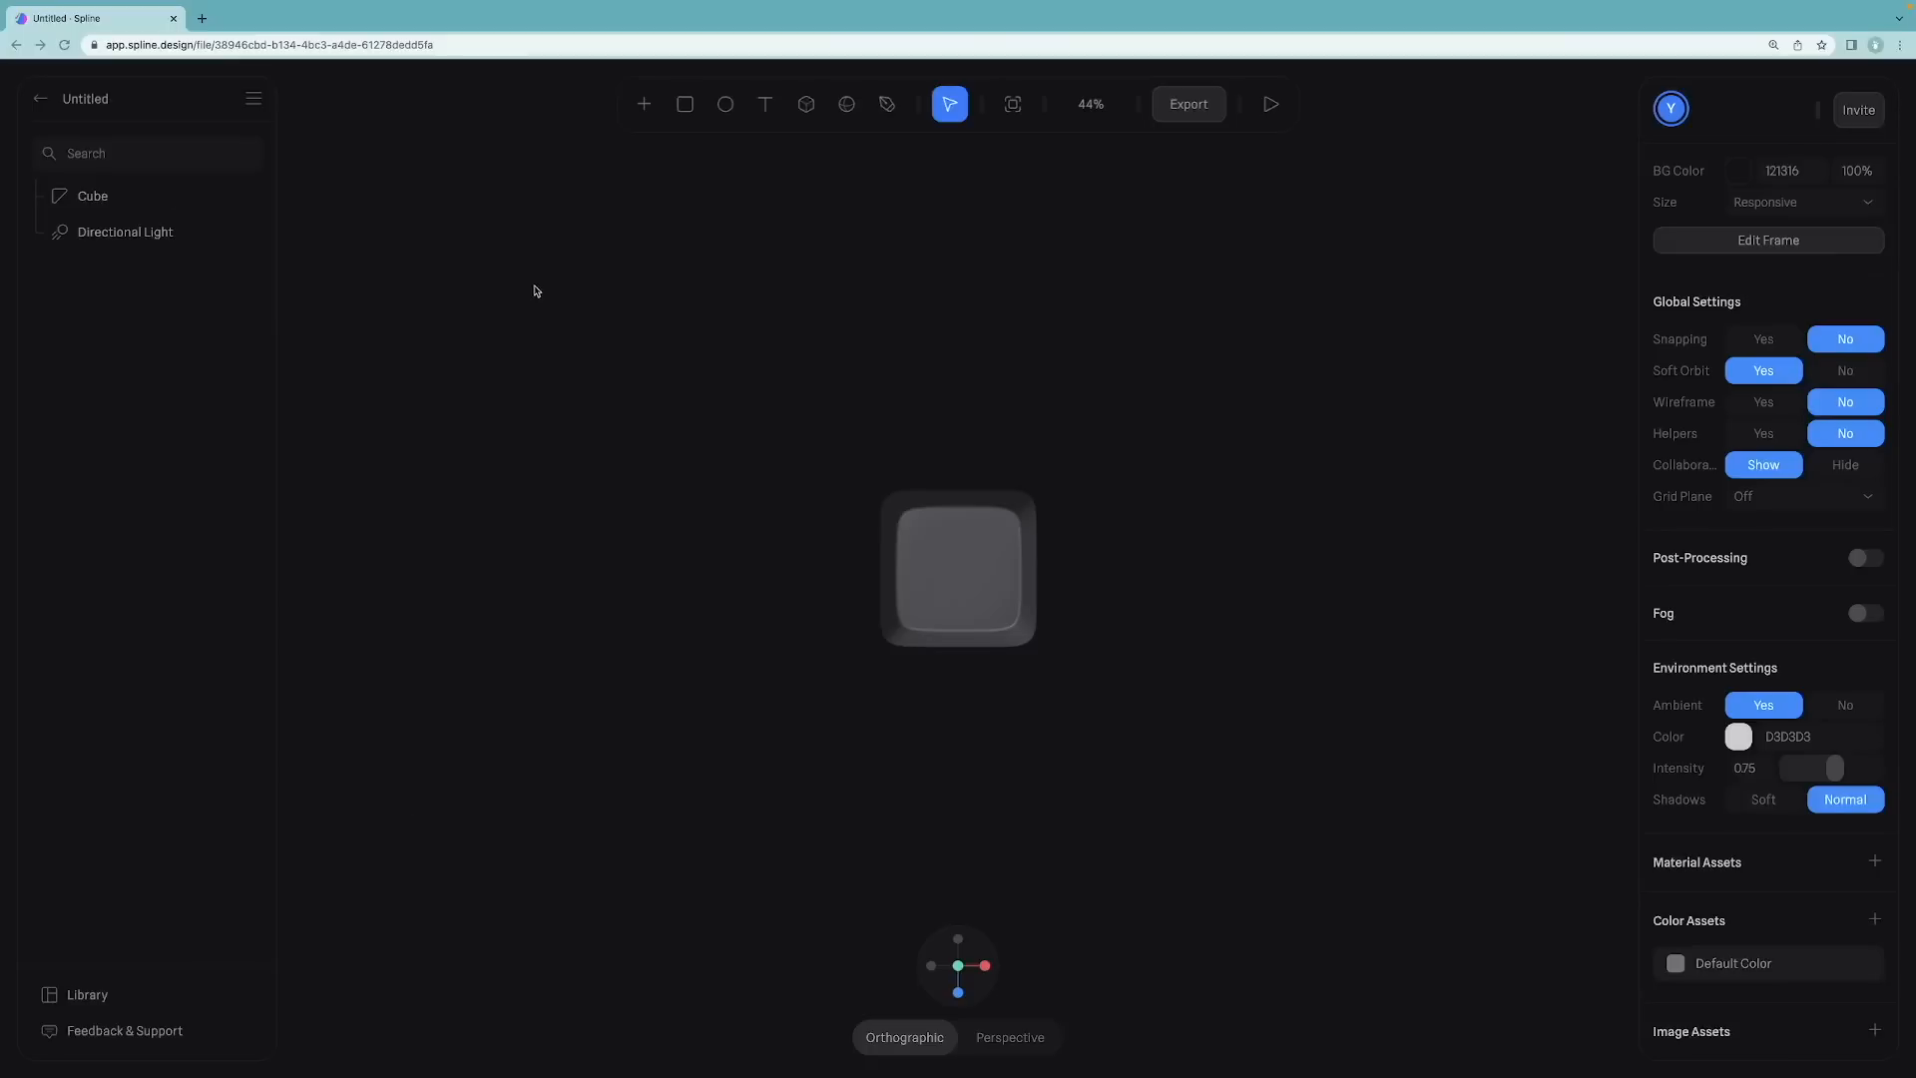
# Step: In a new browser tab, search Google for keychron
pyautogui.click(202, 18)
pyautogui.write('keychron')
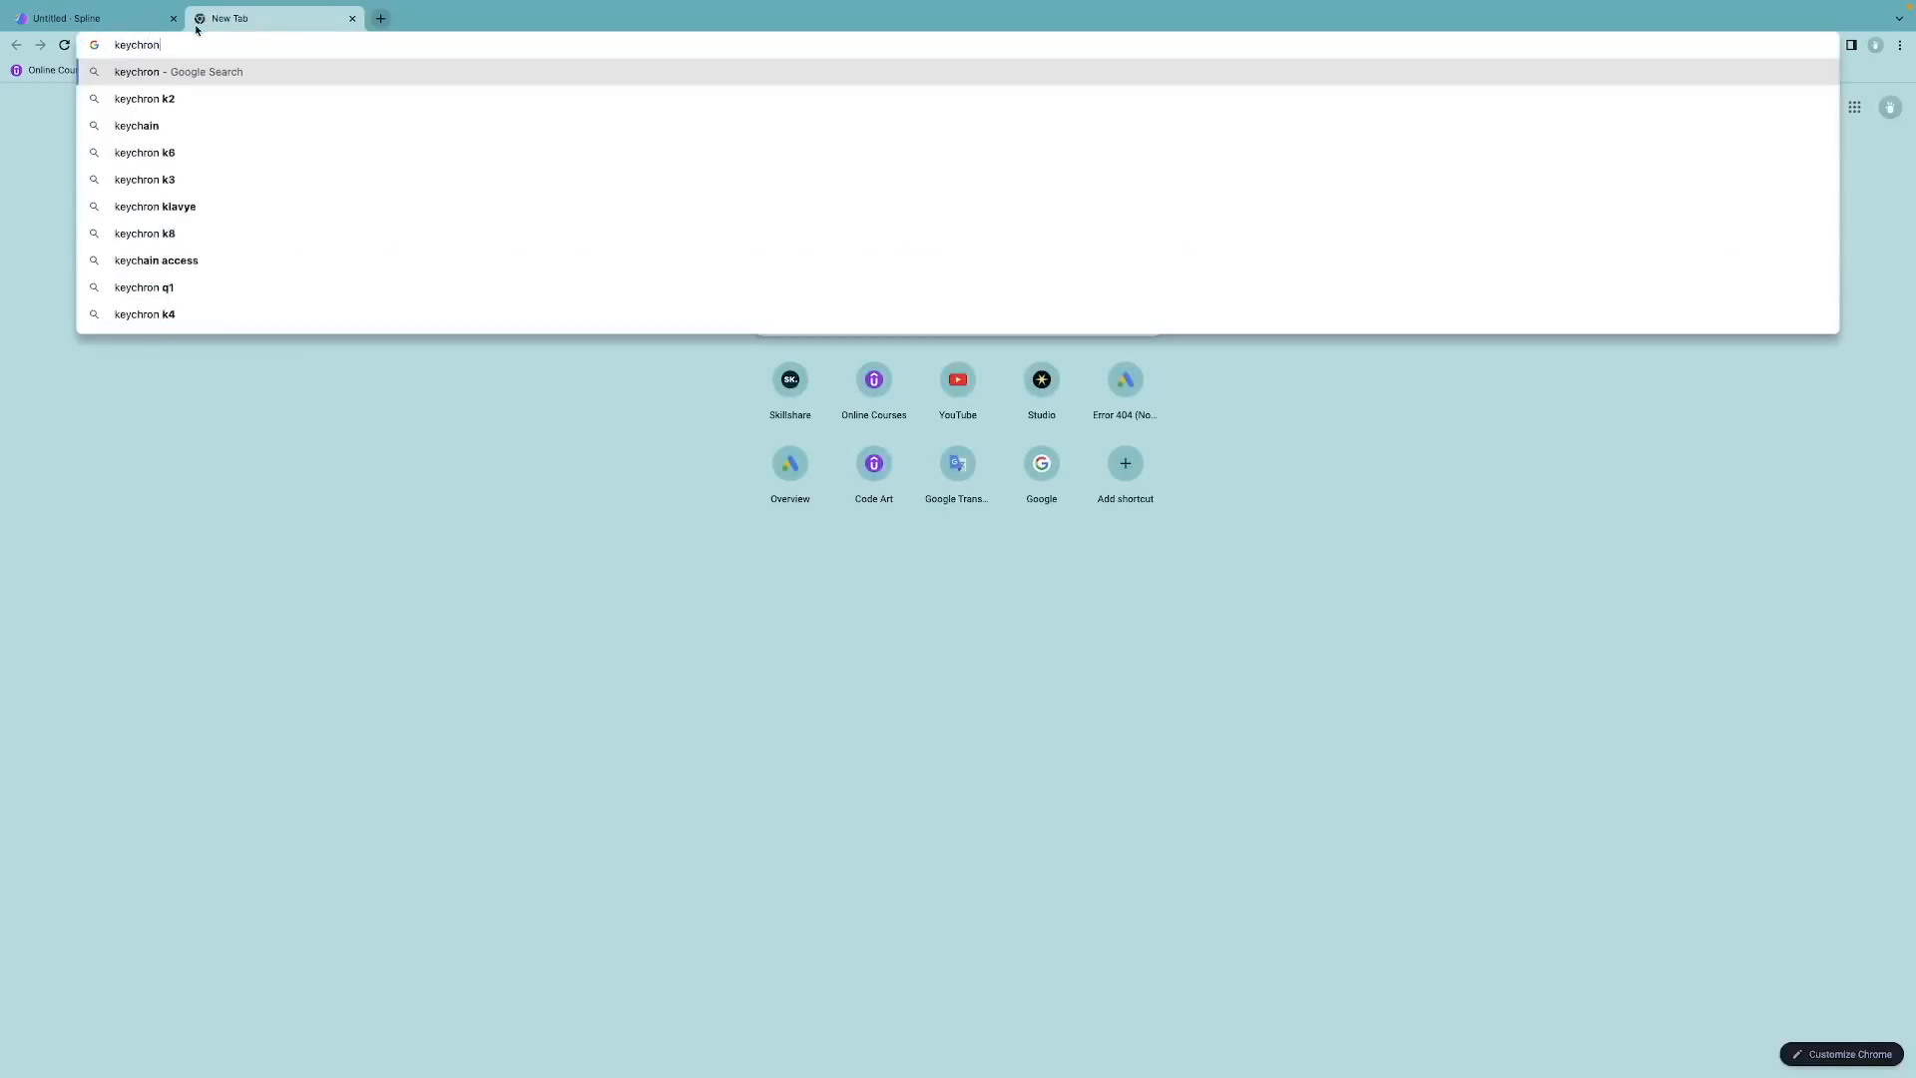
pyautogui.press('Return')
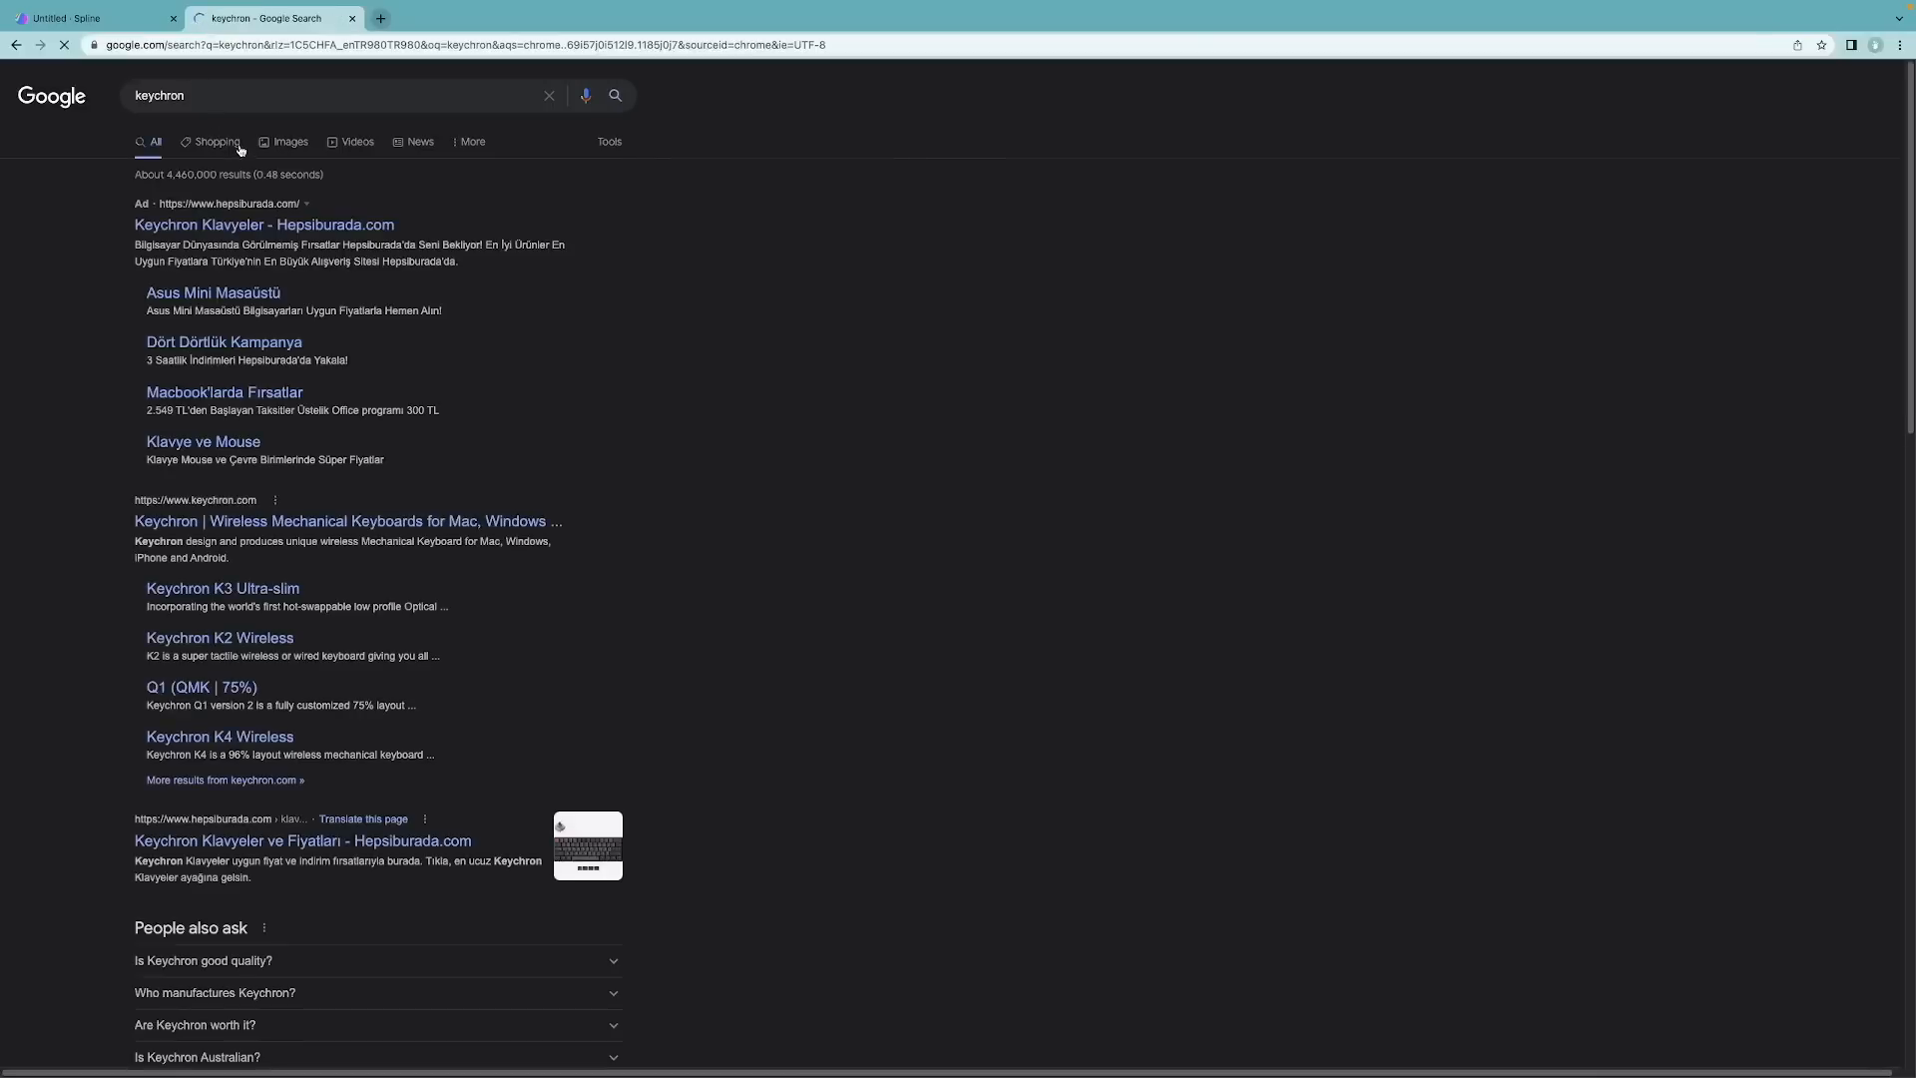
# Step: Open the image results and copy a Keychron keyboard image
pyautogui.click(285, 140)
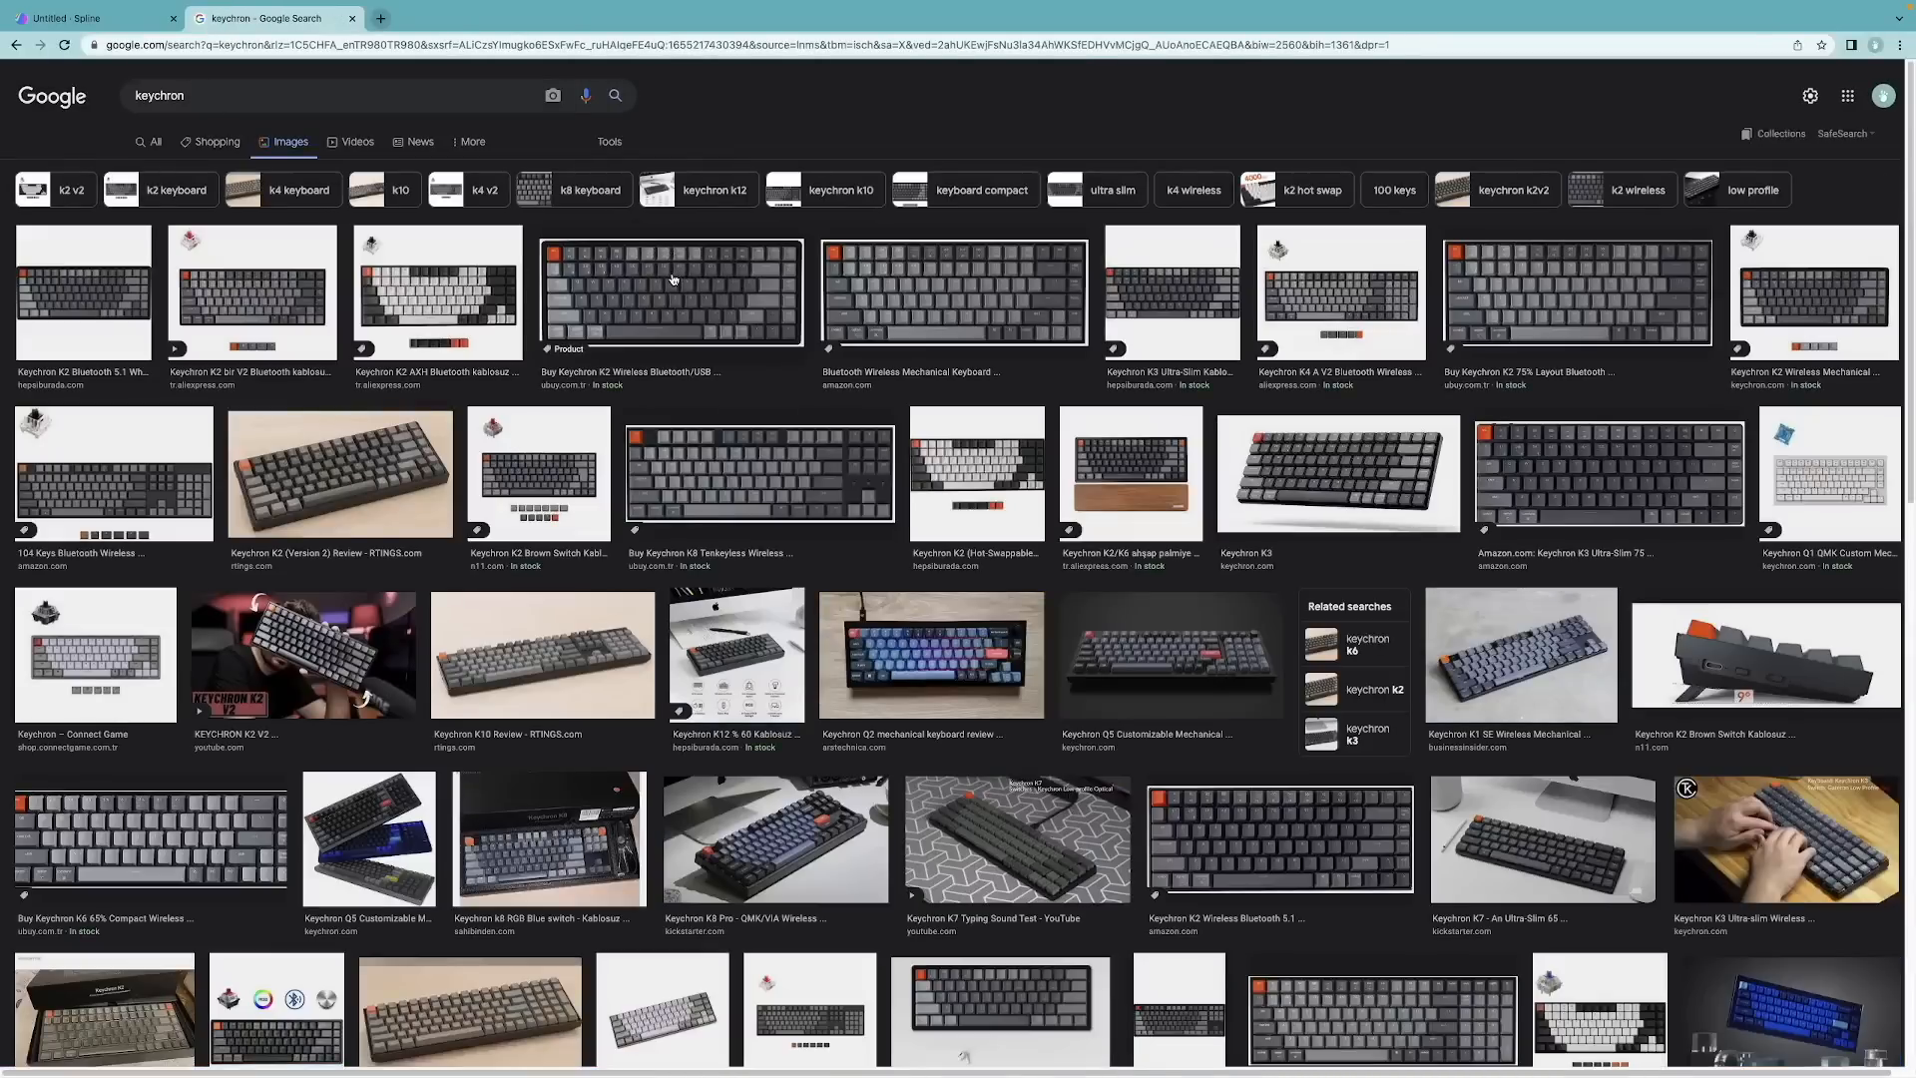
pyautogui.click(674, 279)
pyautogui.rightClick(1516, 257)
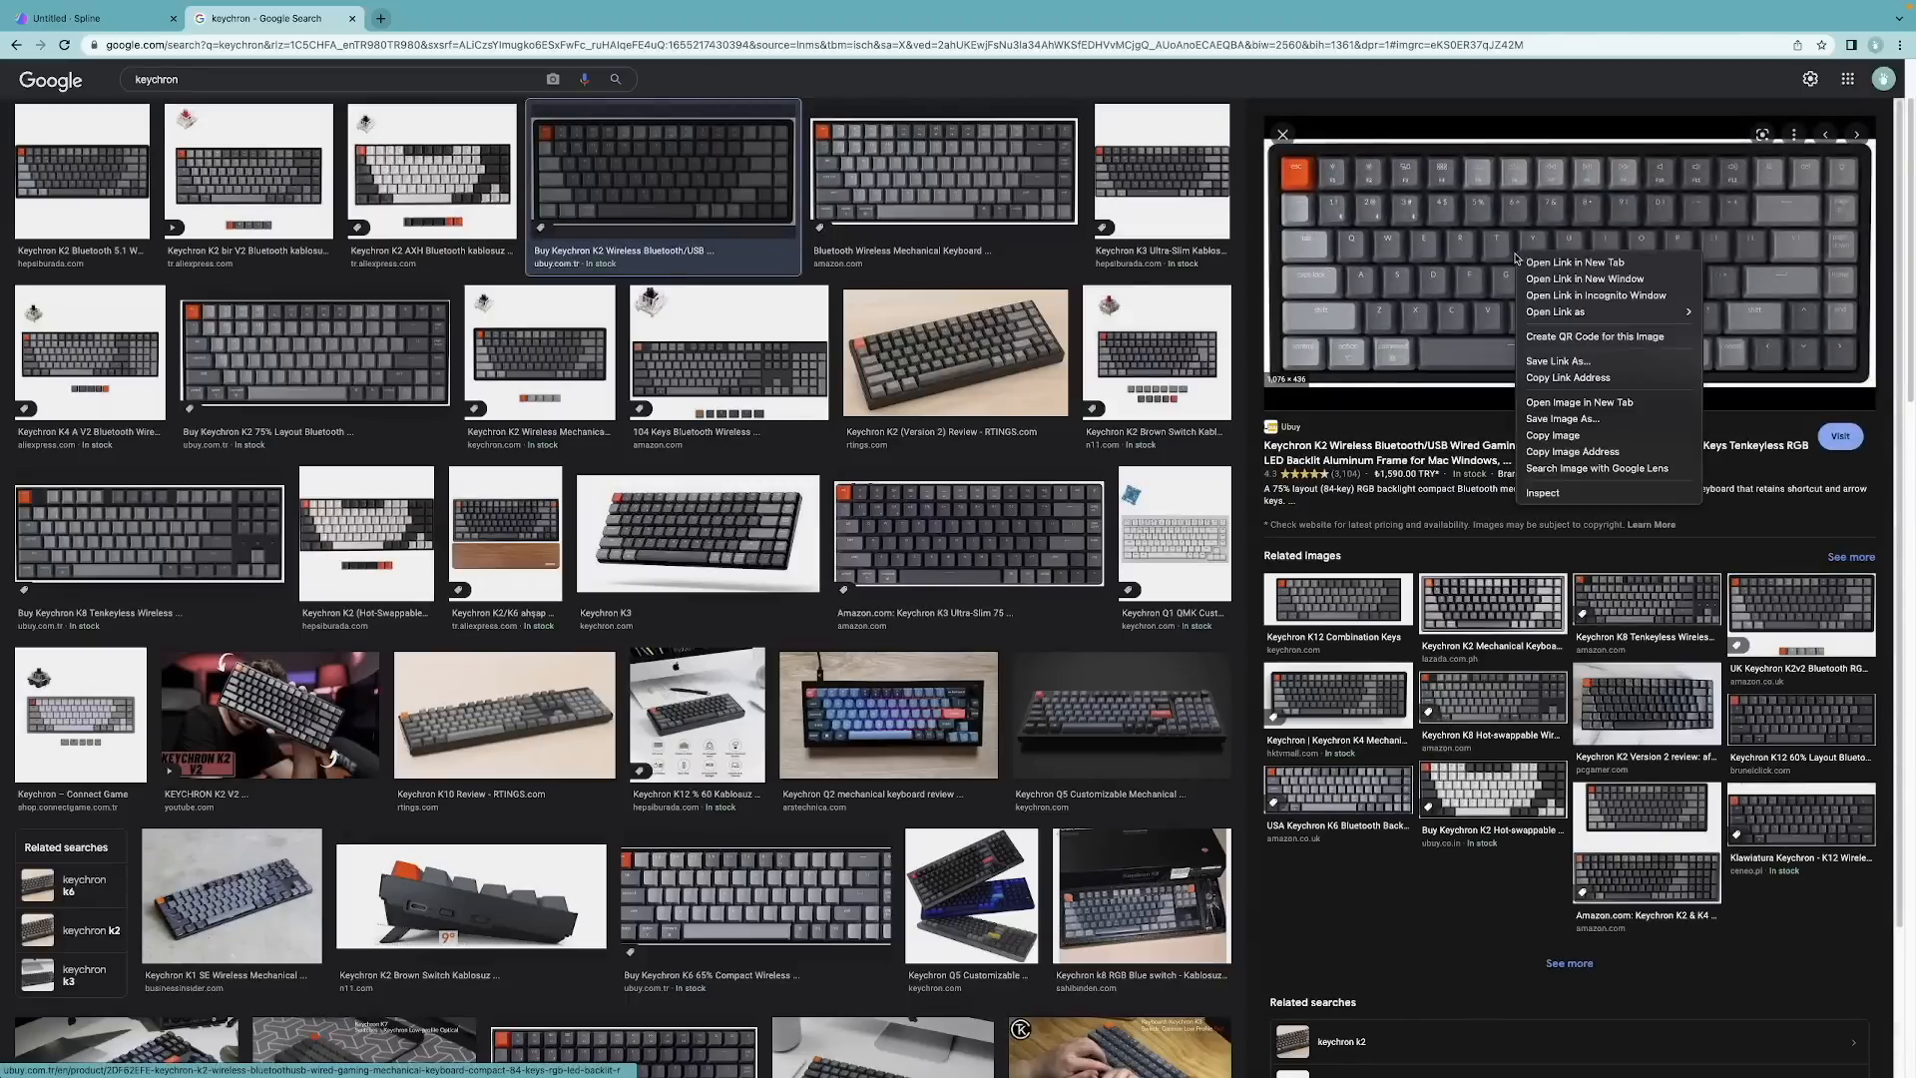
pyautogui.click(1585, 436)
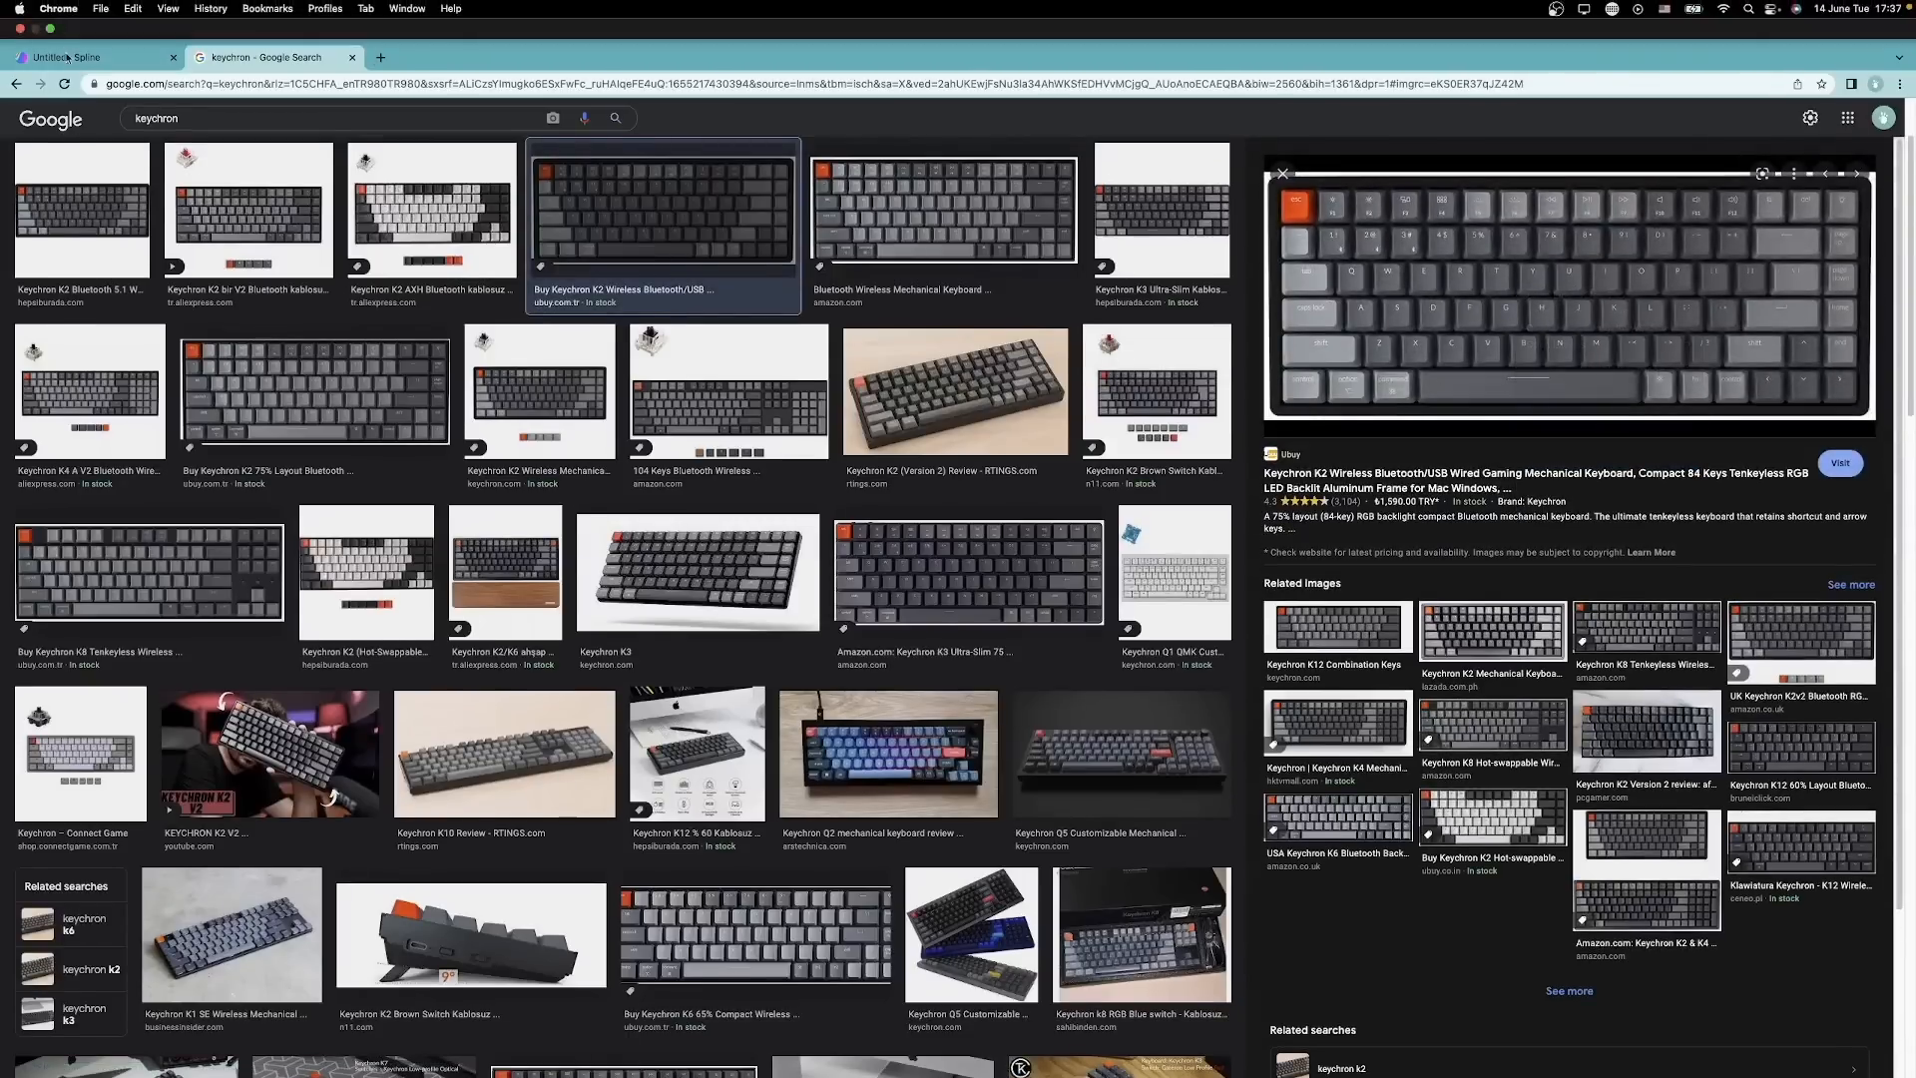
# Step: Switch back to Spline and paste the keyboard image into the scene
pyautogui.click(69, 18)
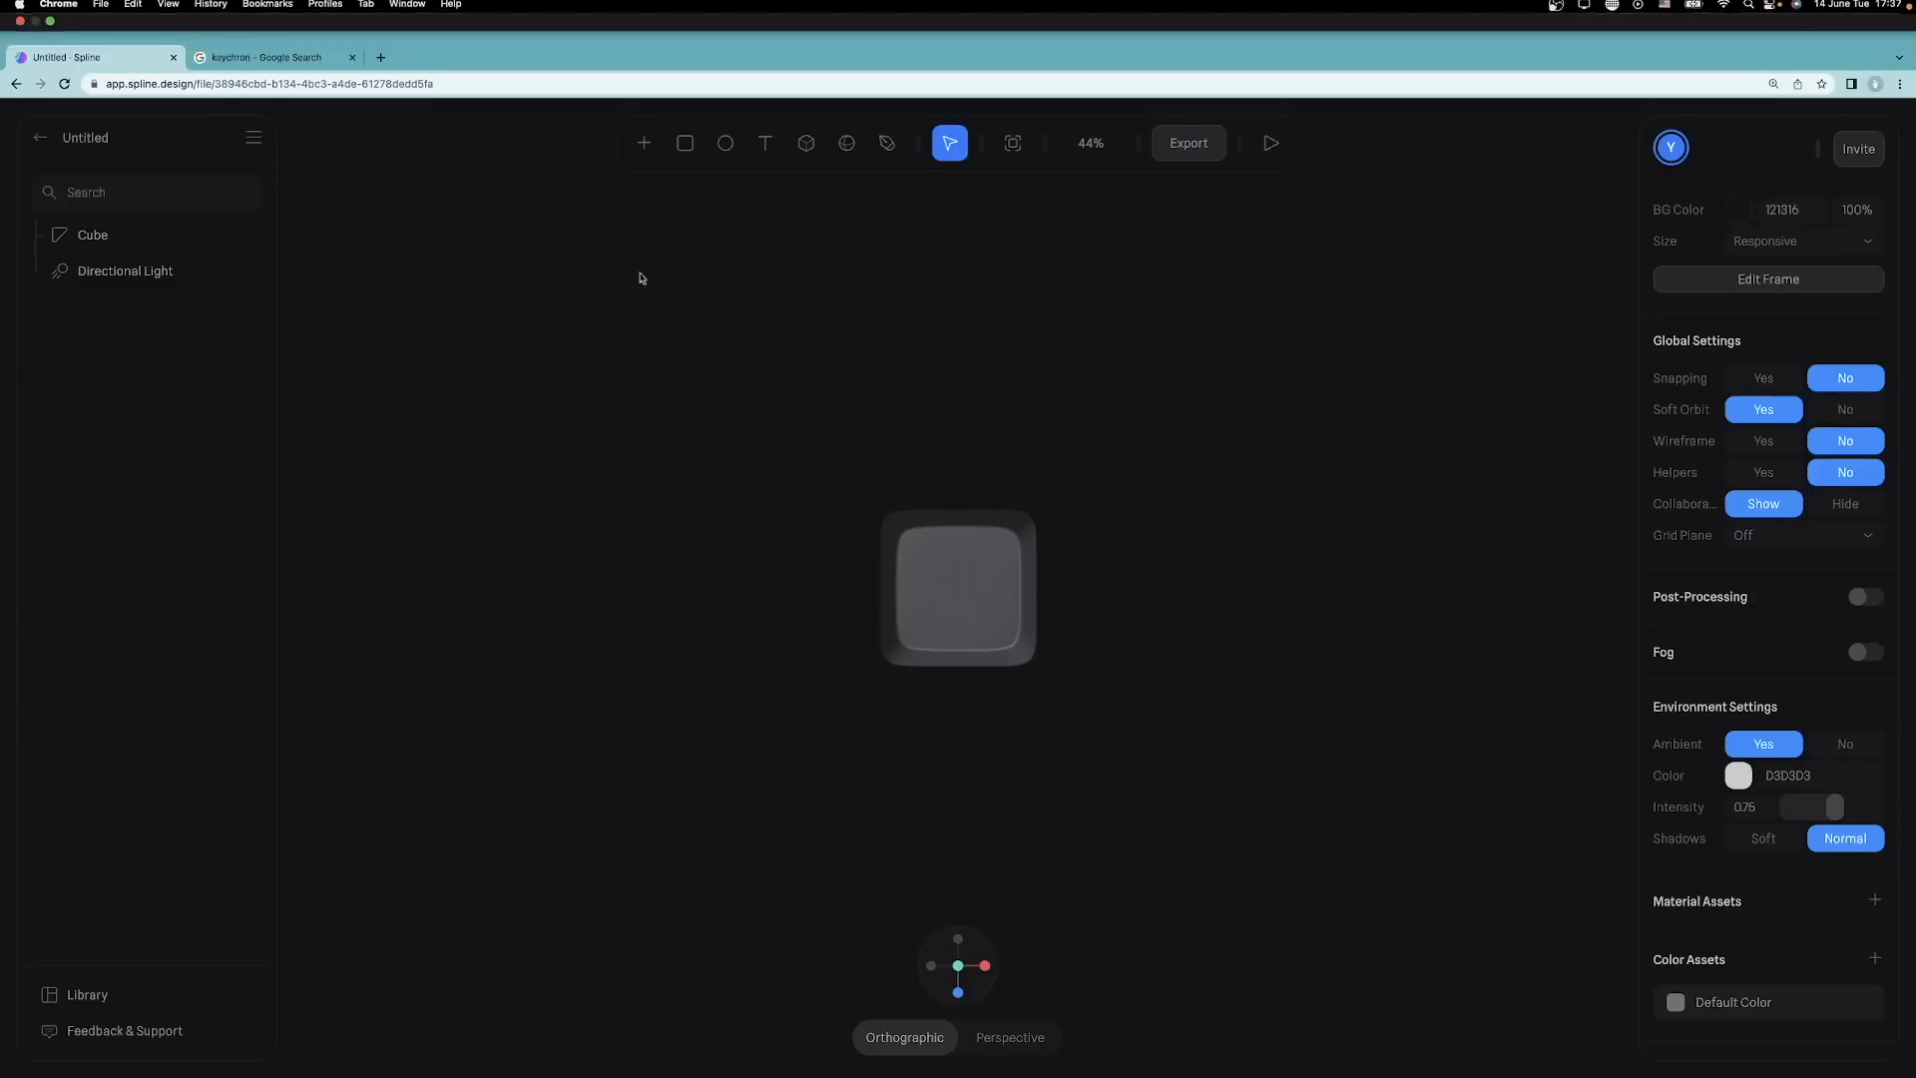
pyautogui.press('super+v')
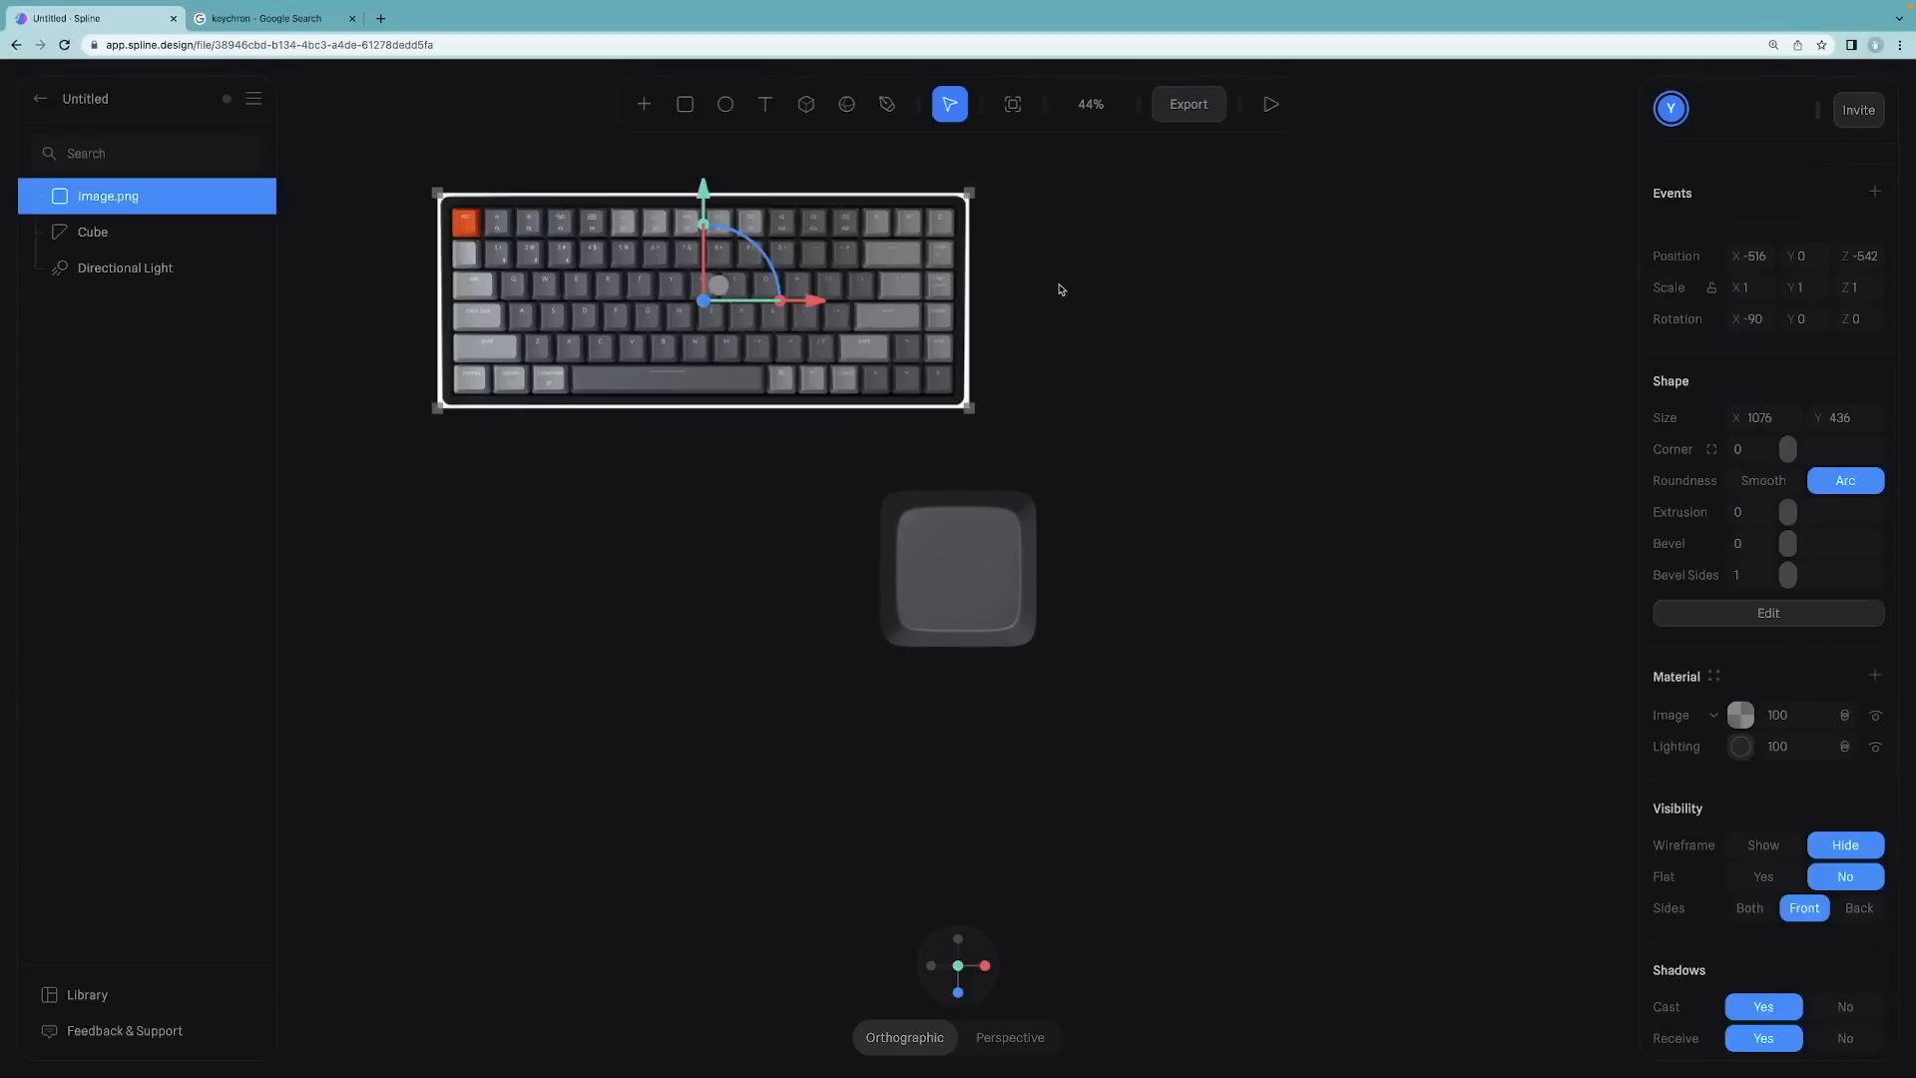
pyautogui.click(1008, 314)
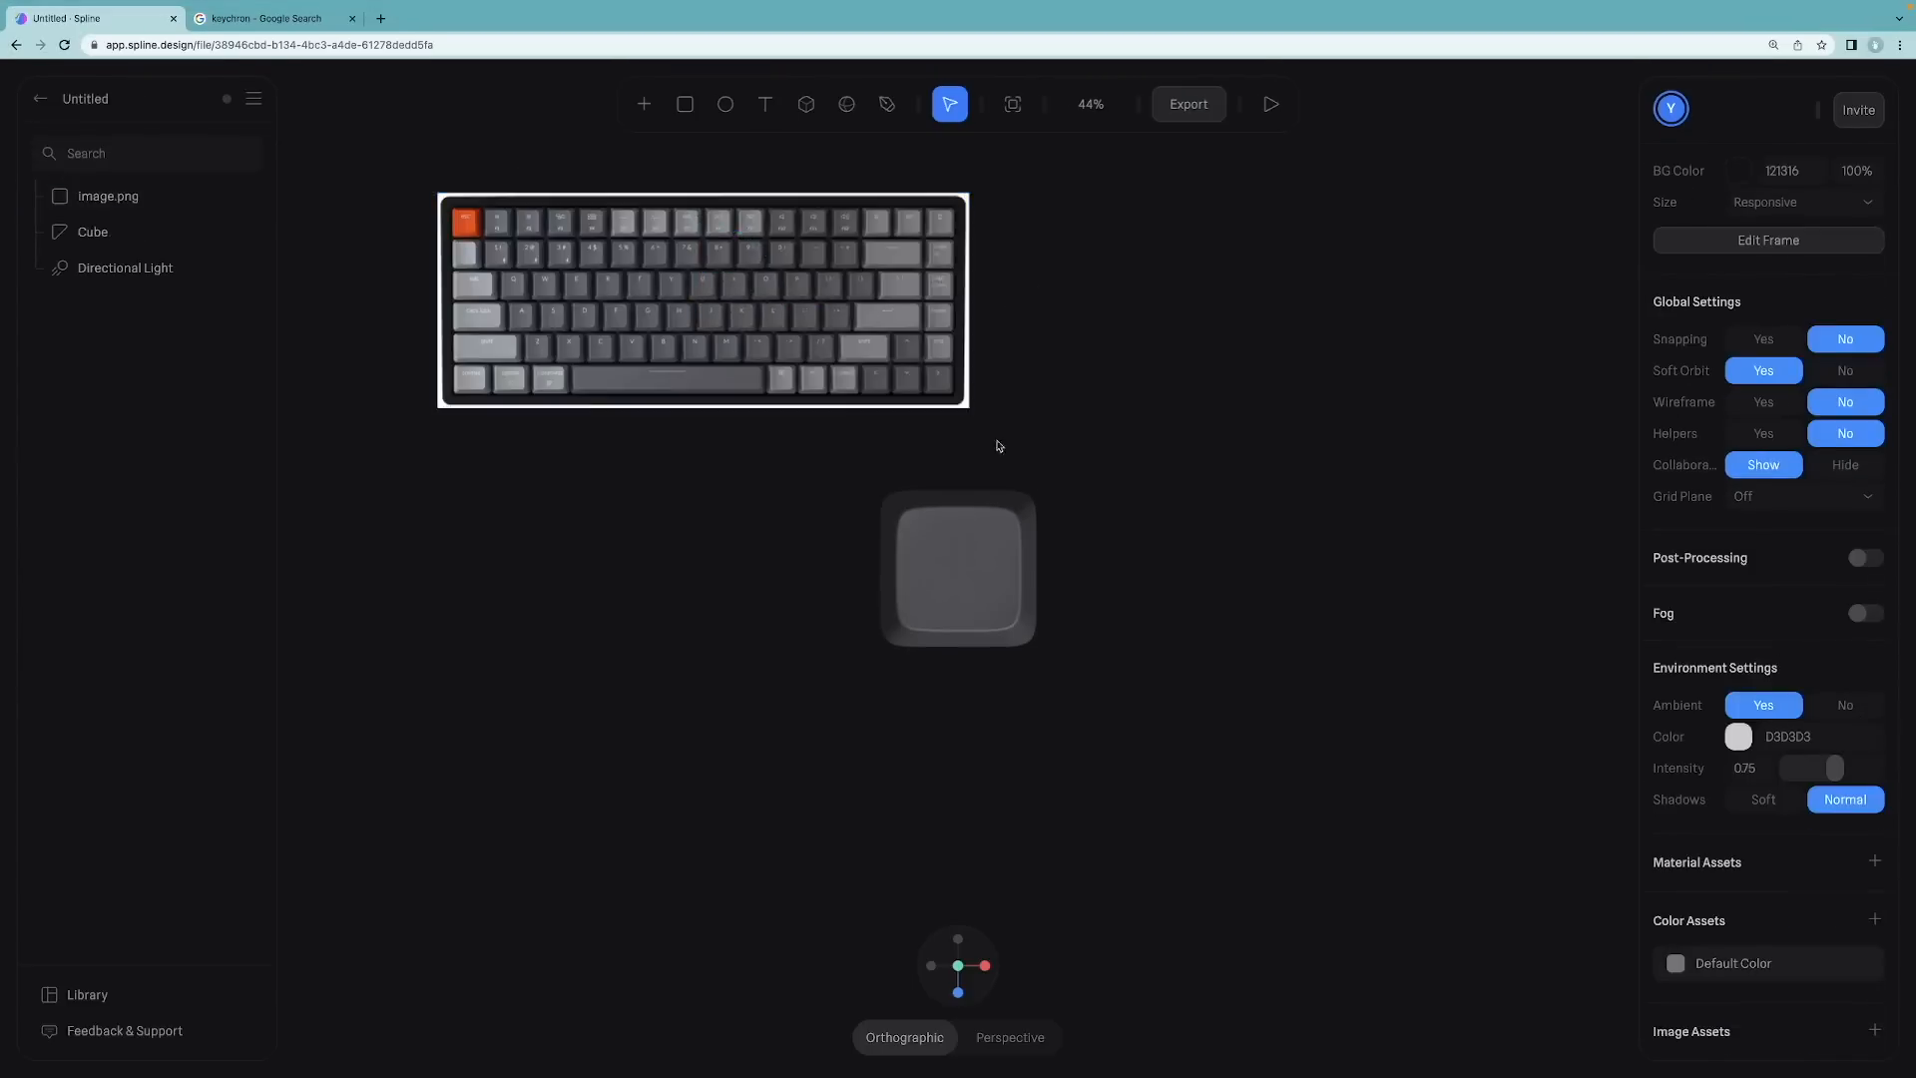
# Step: Color the keycap by sampling a light grey key from the keyboard image with the eyedropper
pyautogui.click(993, 554)
pyautogui.click(599, 483)
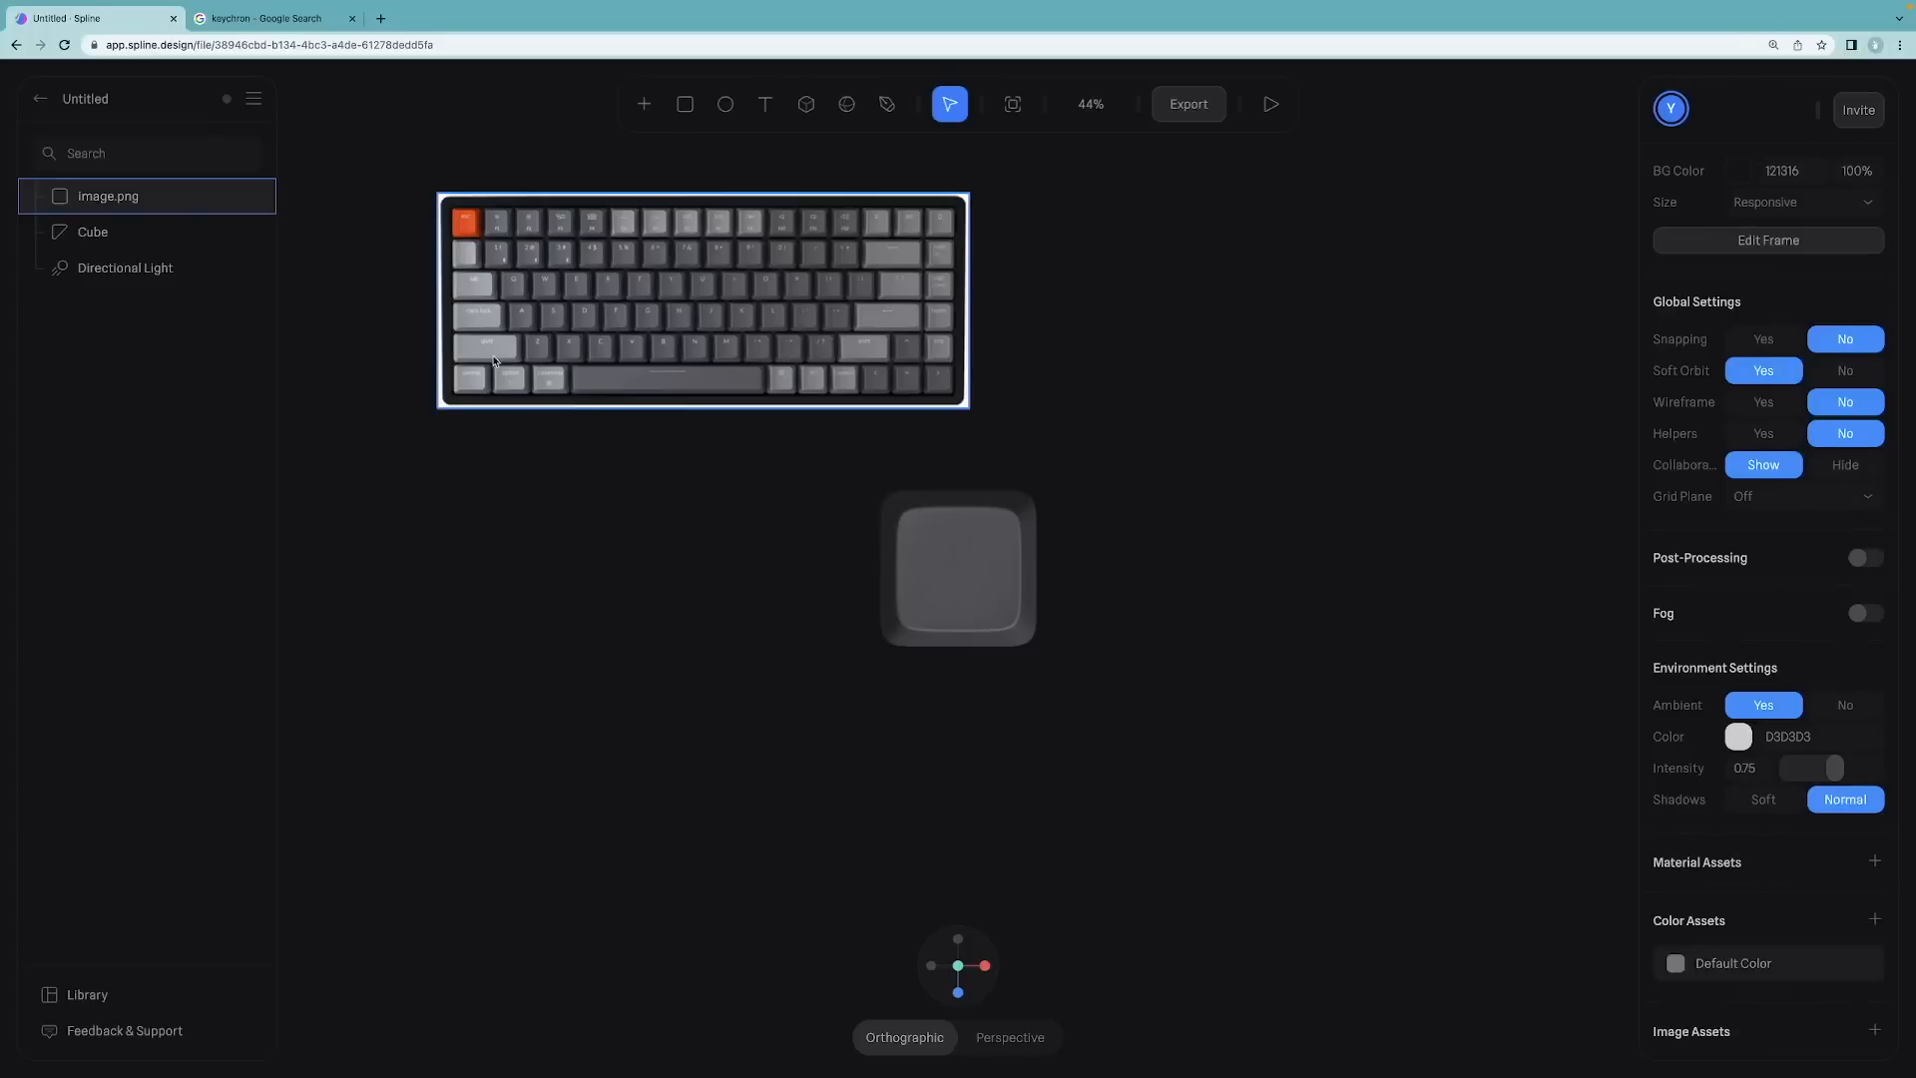
pyautogui.click(1028, 624)
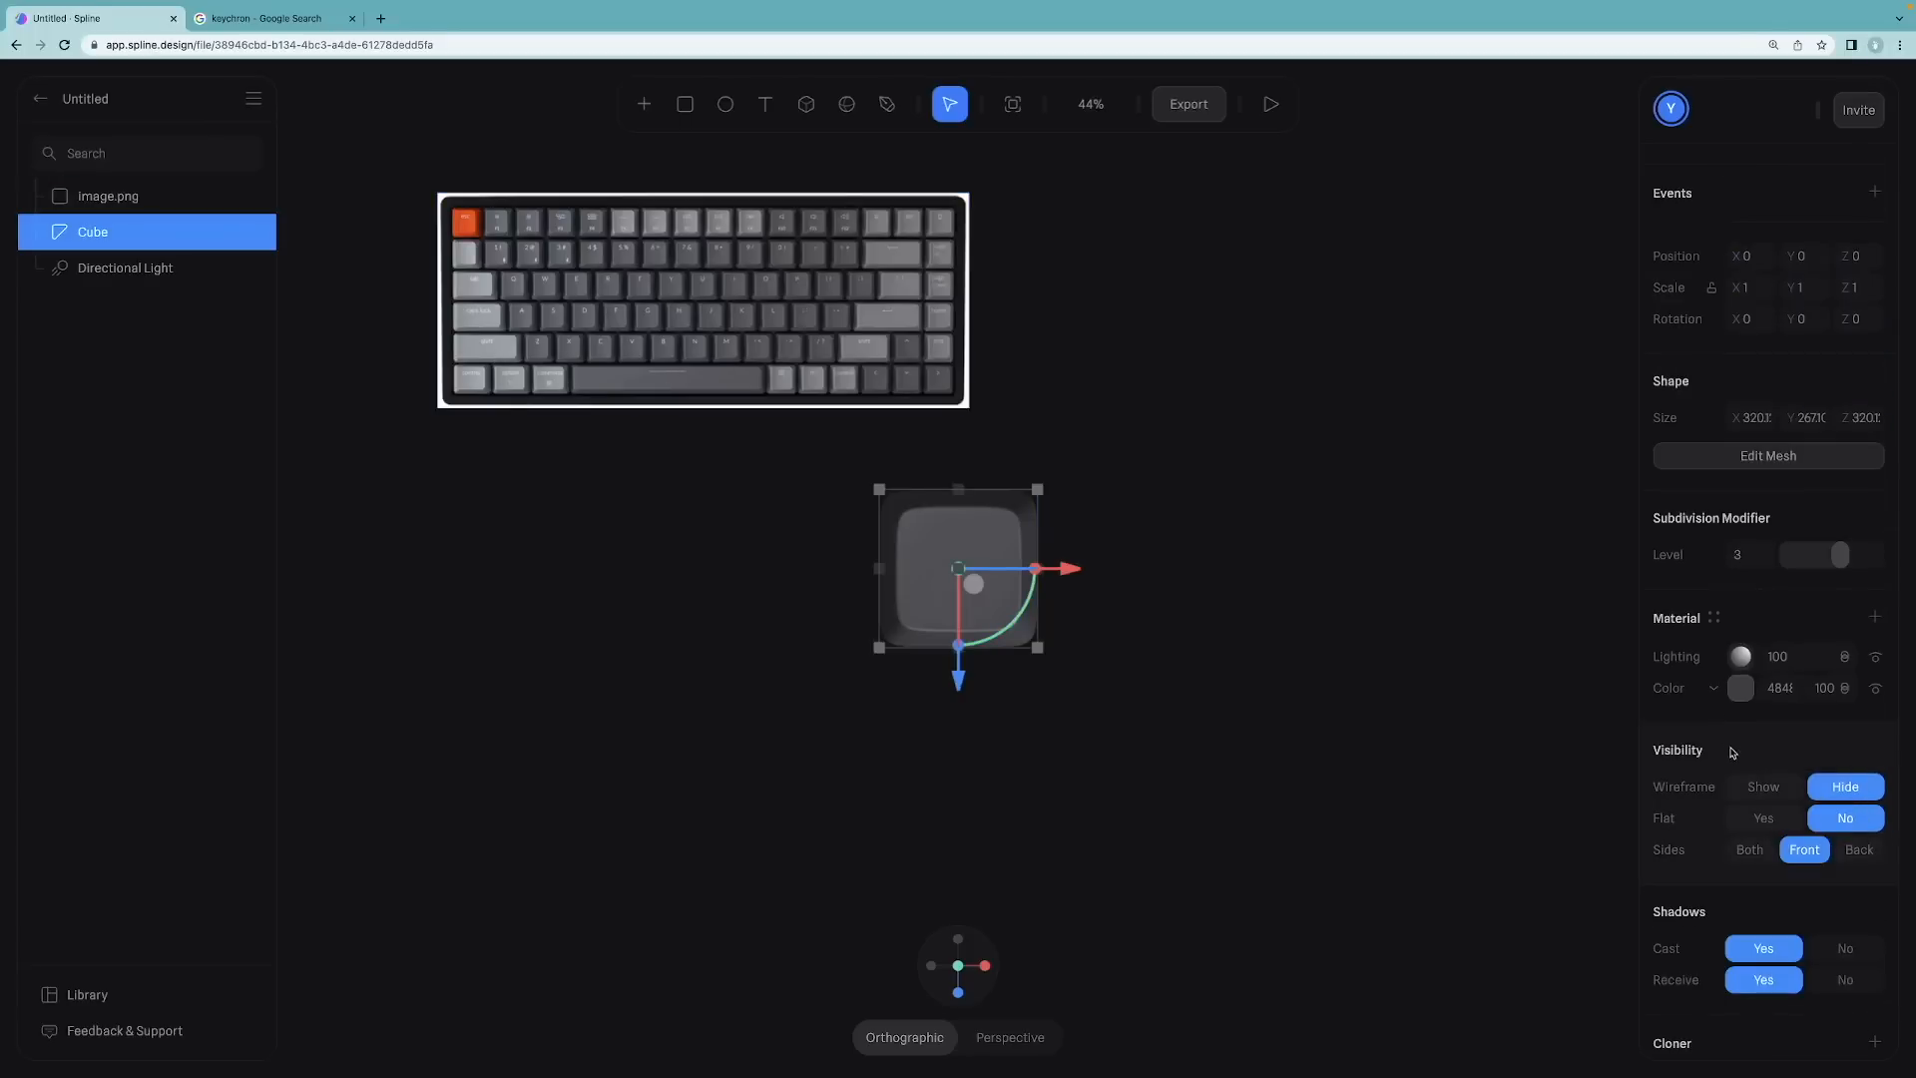
pyautogui.click(1741, 690)
pyautogui.click(1666, 1038)
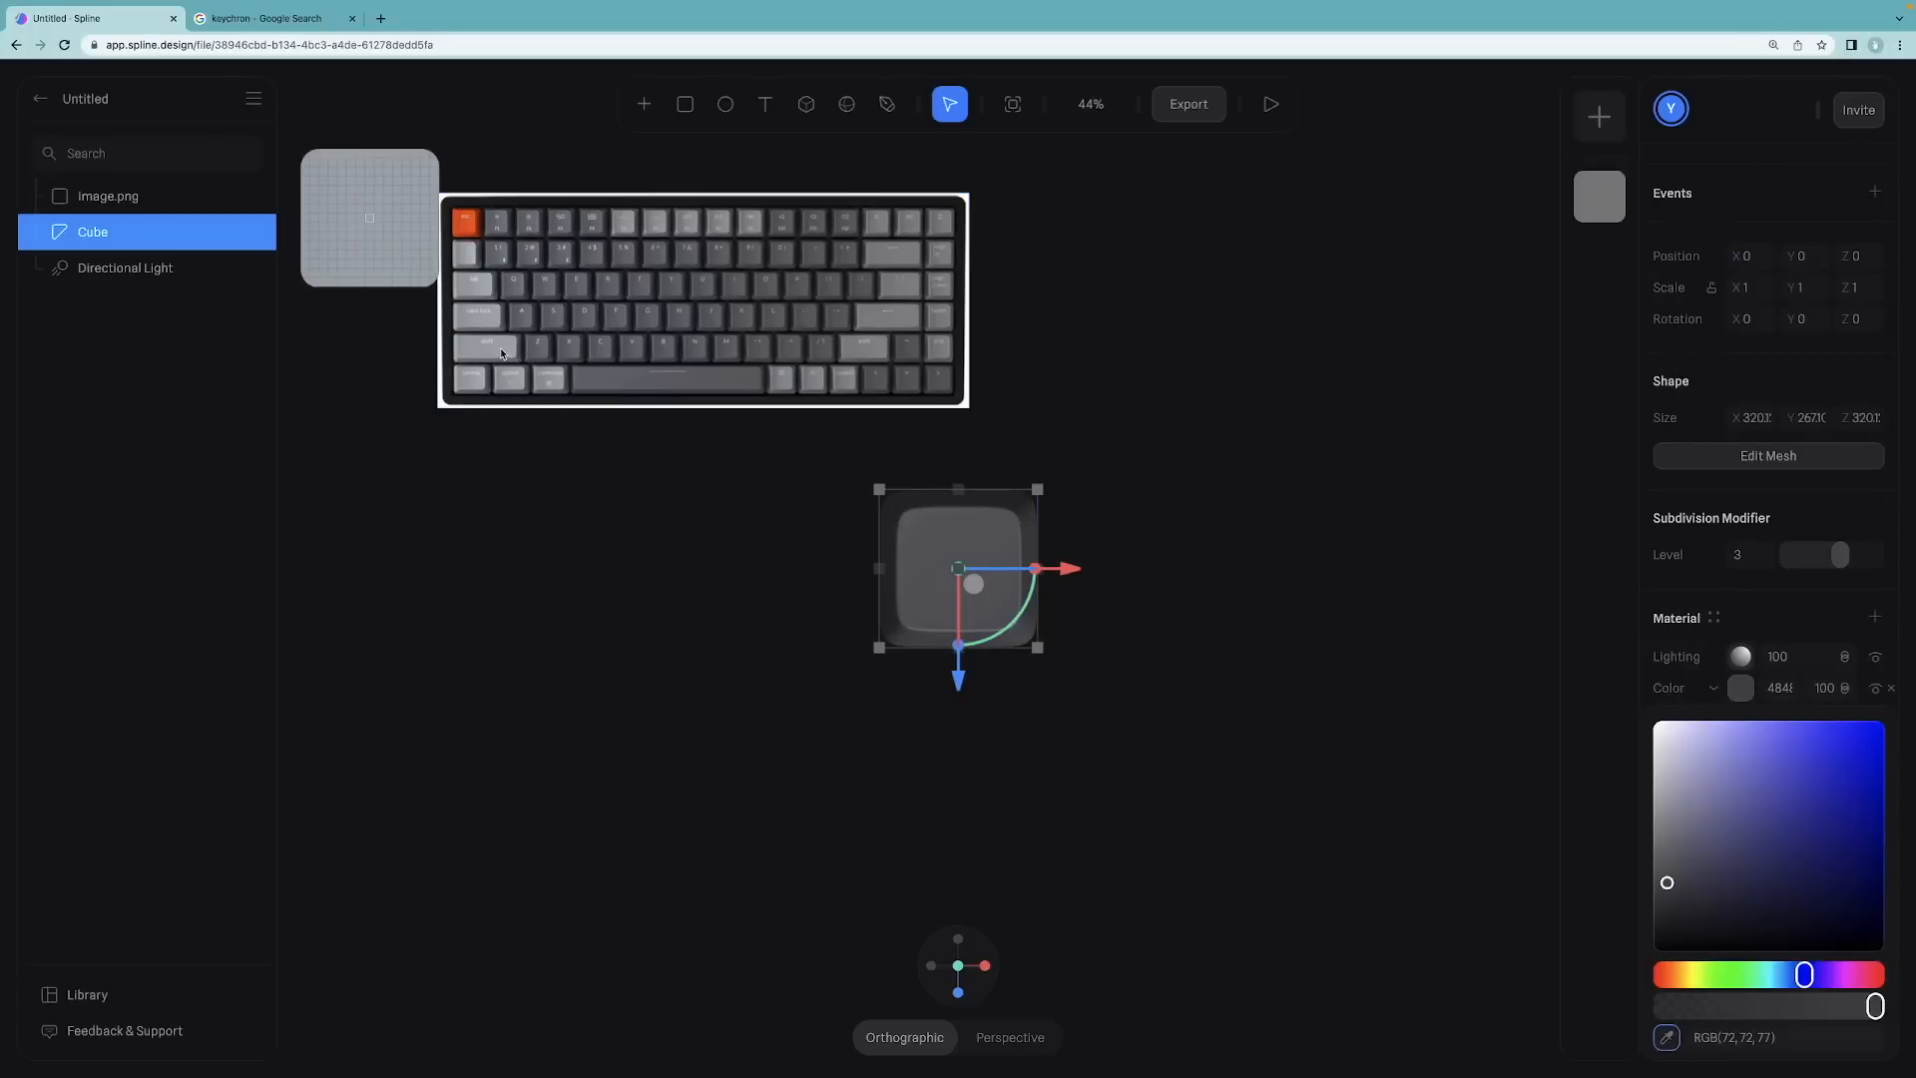
pyautogui.click(501, 352)
pyautogui.click(653, 517)
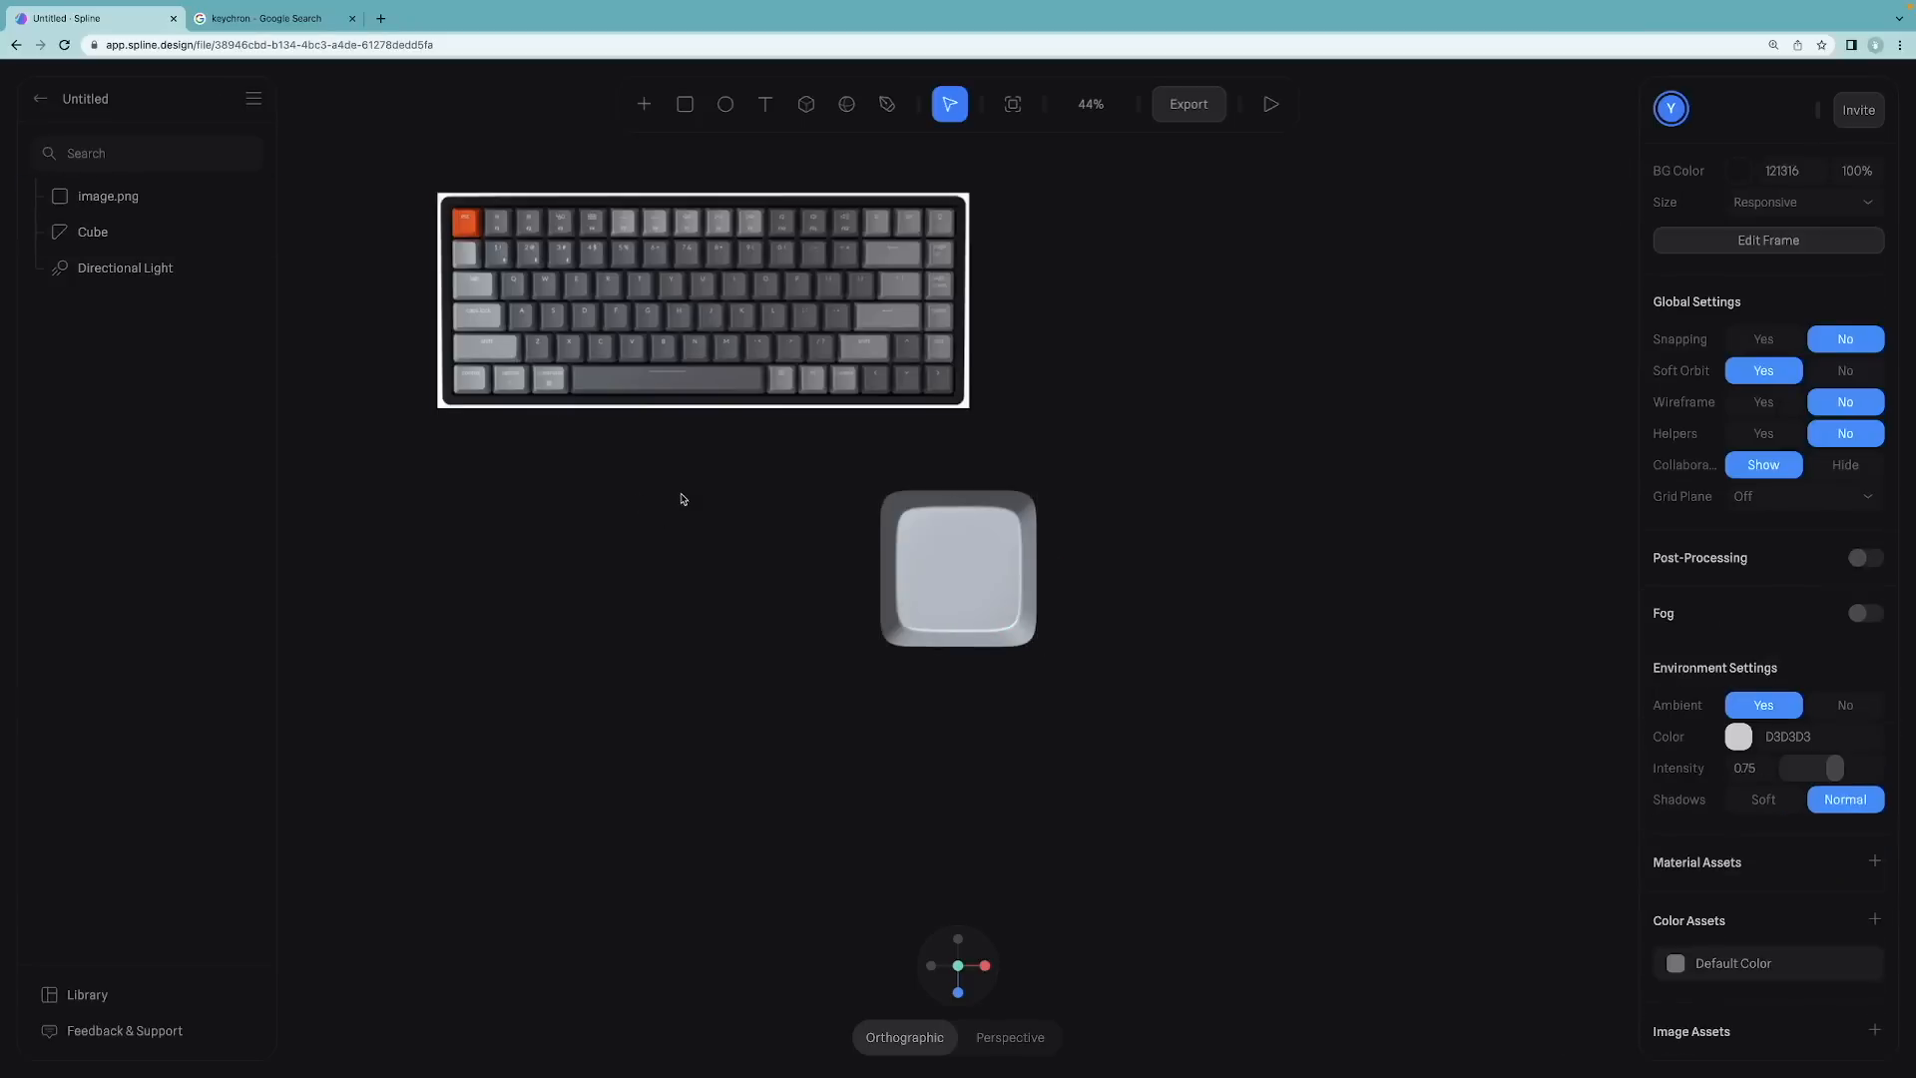
# Step: Duplicate the keycap and move the copy to the right
pyautogui.click(1018, 575)
pyautogui.hotkey('ctrl', 'd')
pyautogui.moveTo(1026, 573); pyautogui.dragTo(1226, 573)
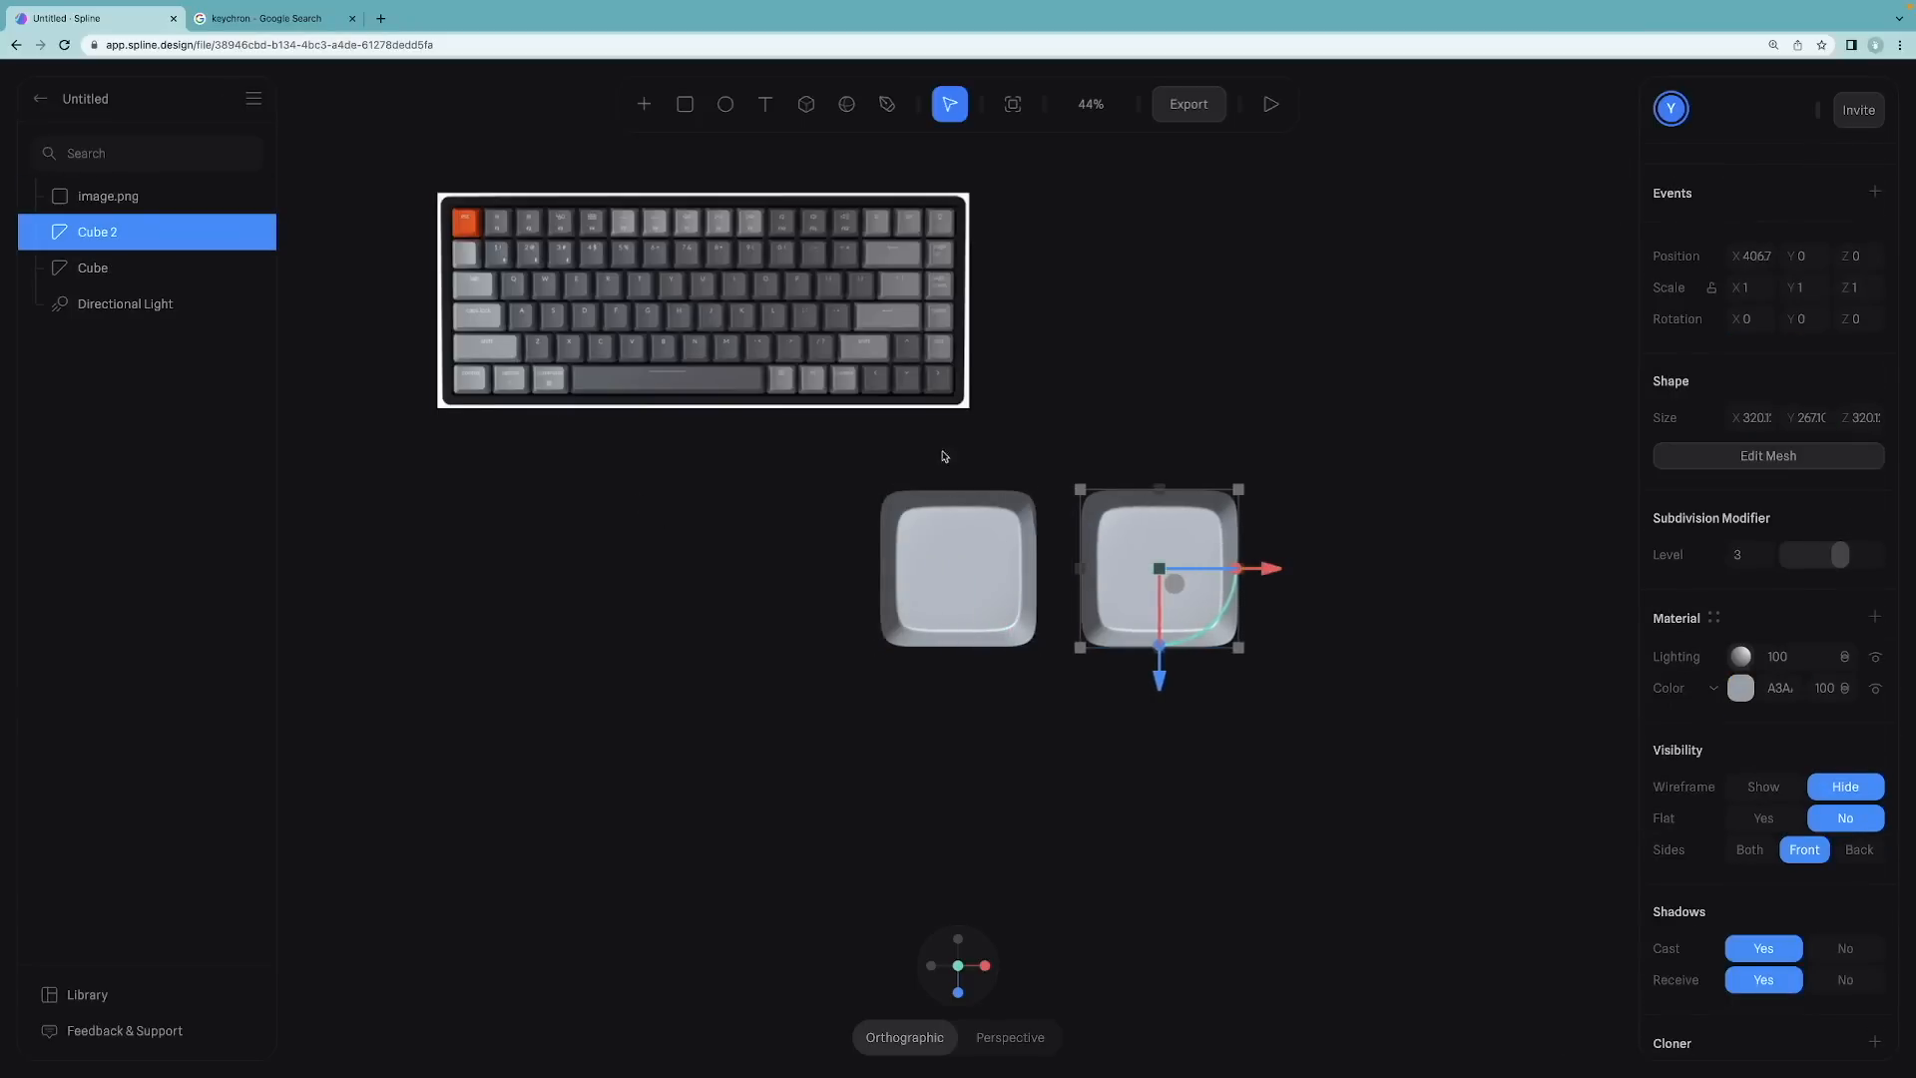
pyautogui.click(769, 459)
# Step: Color the right keycap copy by sampling a dark grey area of the keyboard image with the eyedropper
pyautogui.click(1168, 586)
pyautogui.click(1741, 688)
pyautogui.click(733, 356)
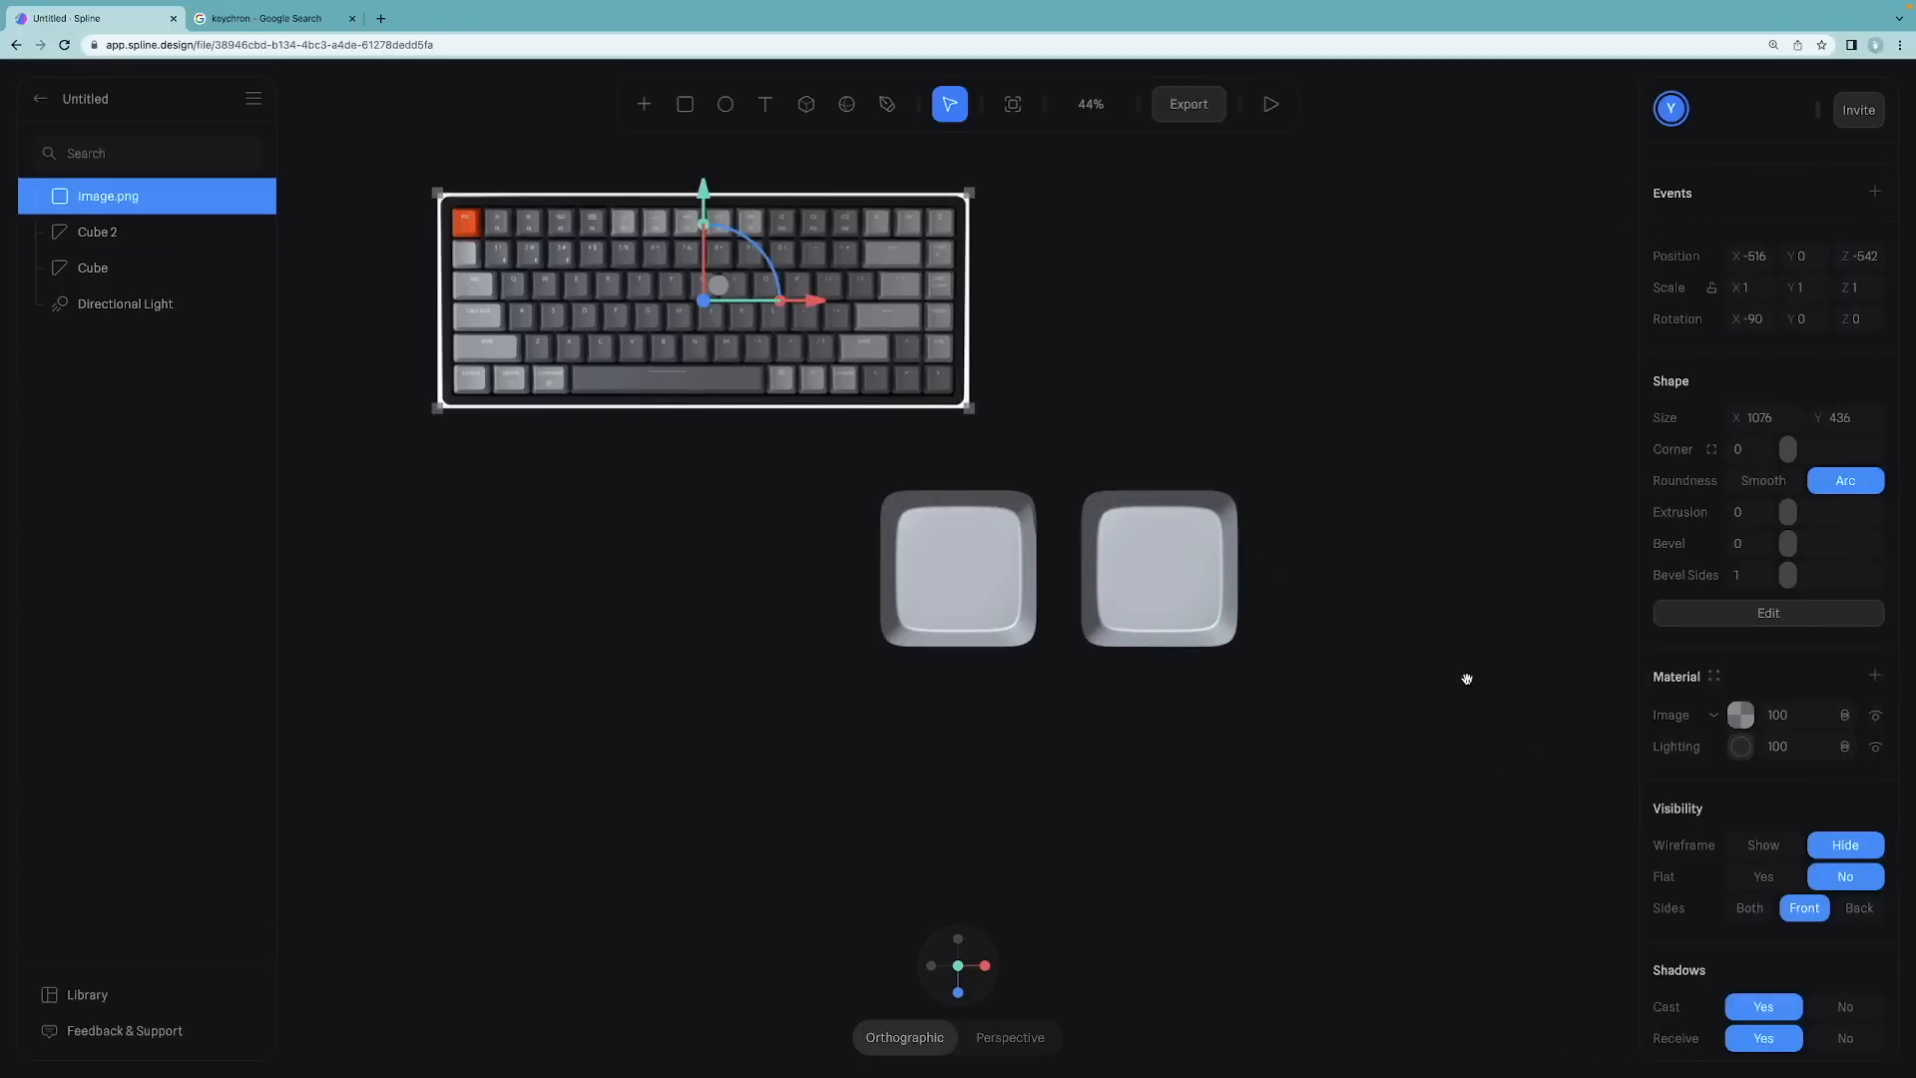
pyautogui.click(1168, 578)
pyautogui.click(1738, 688)
pyautogui.click(1665, 1035)
pyautogui.click(444, 289)
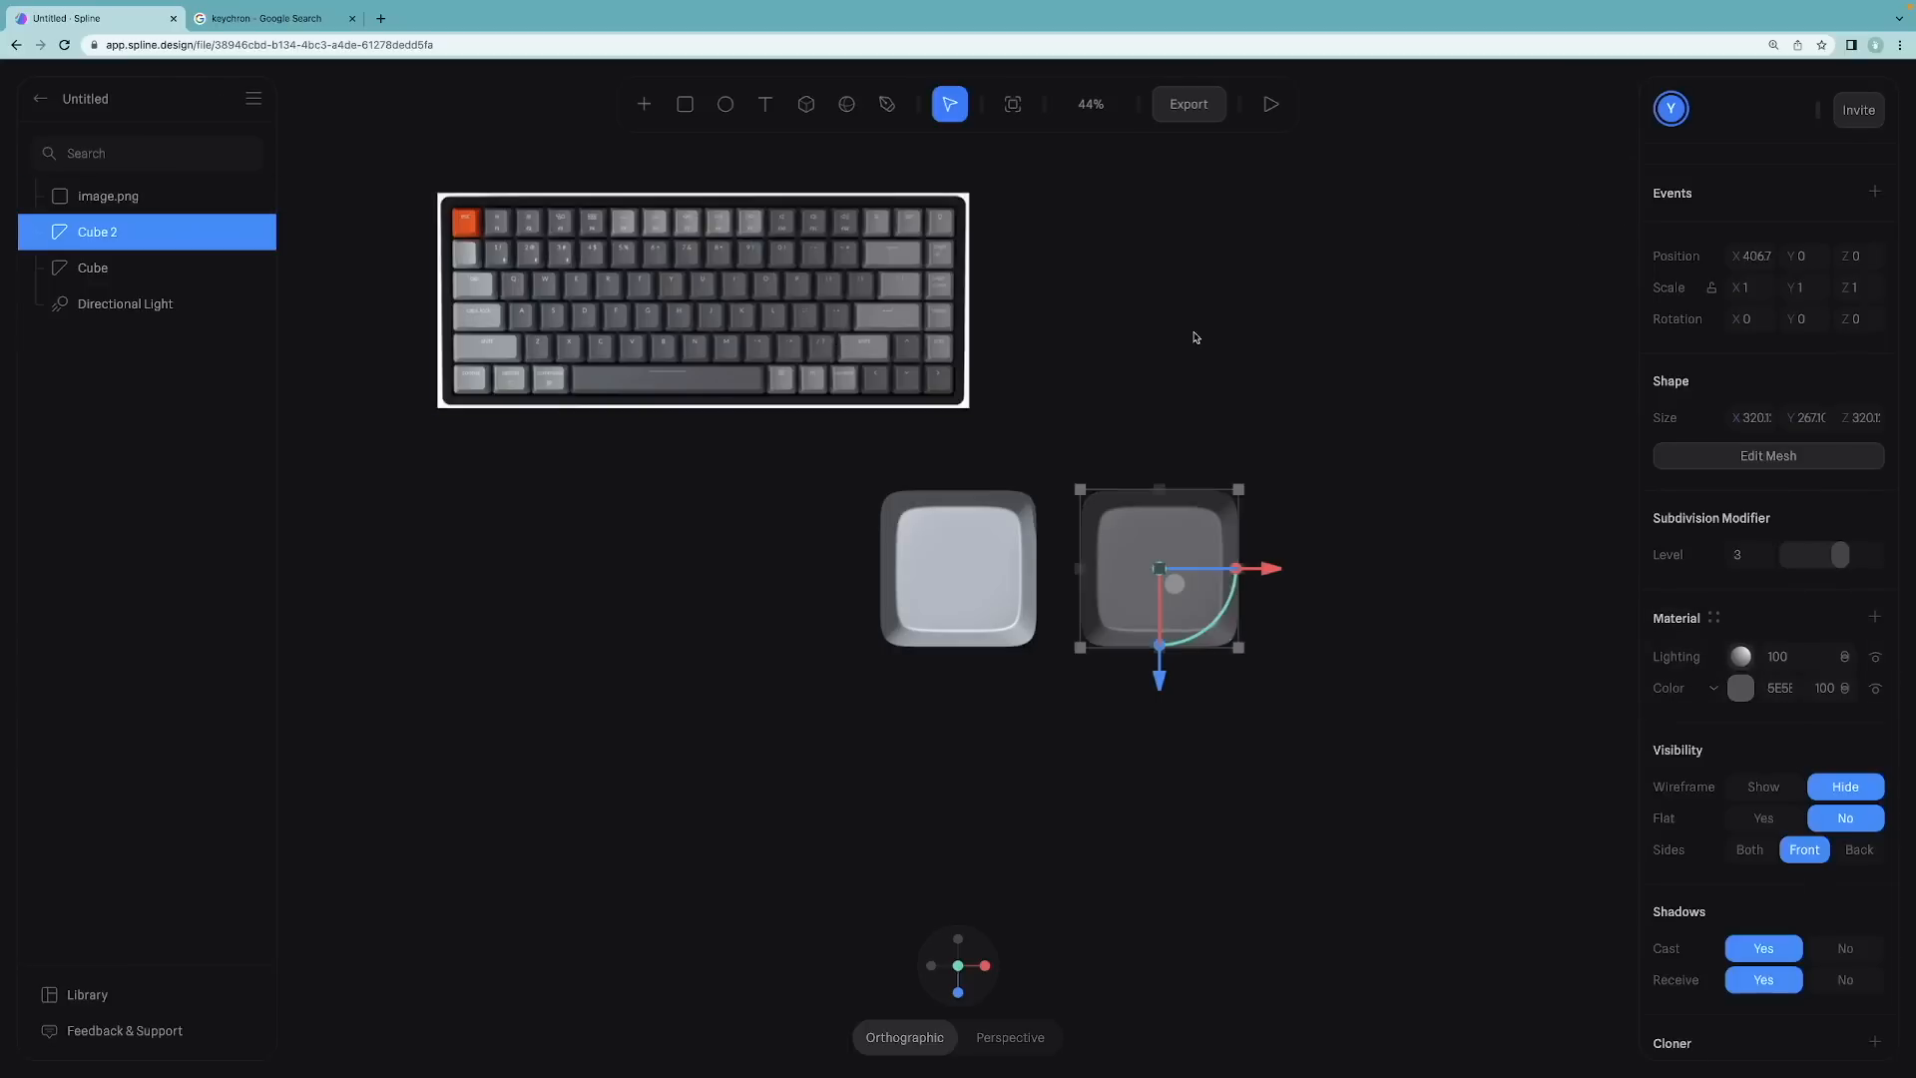
pyautogui.click(1193, 335)
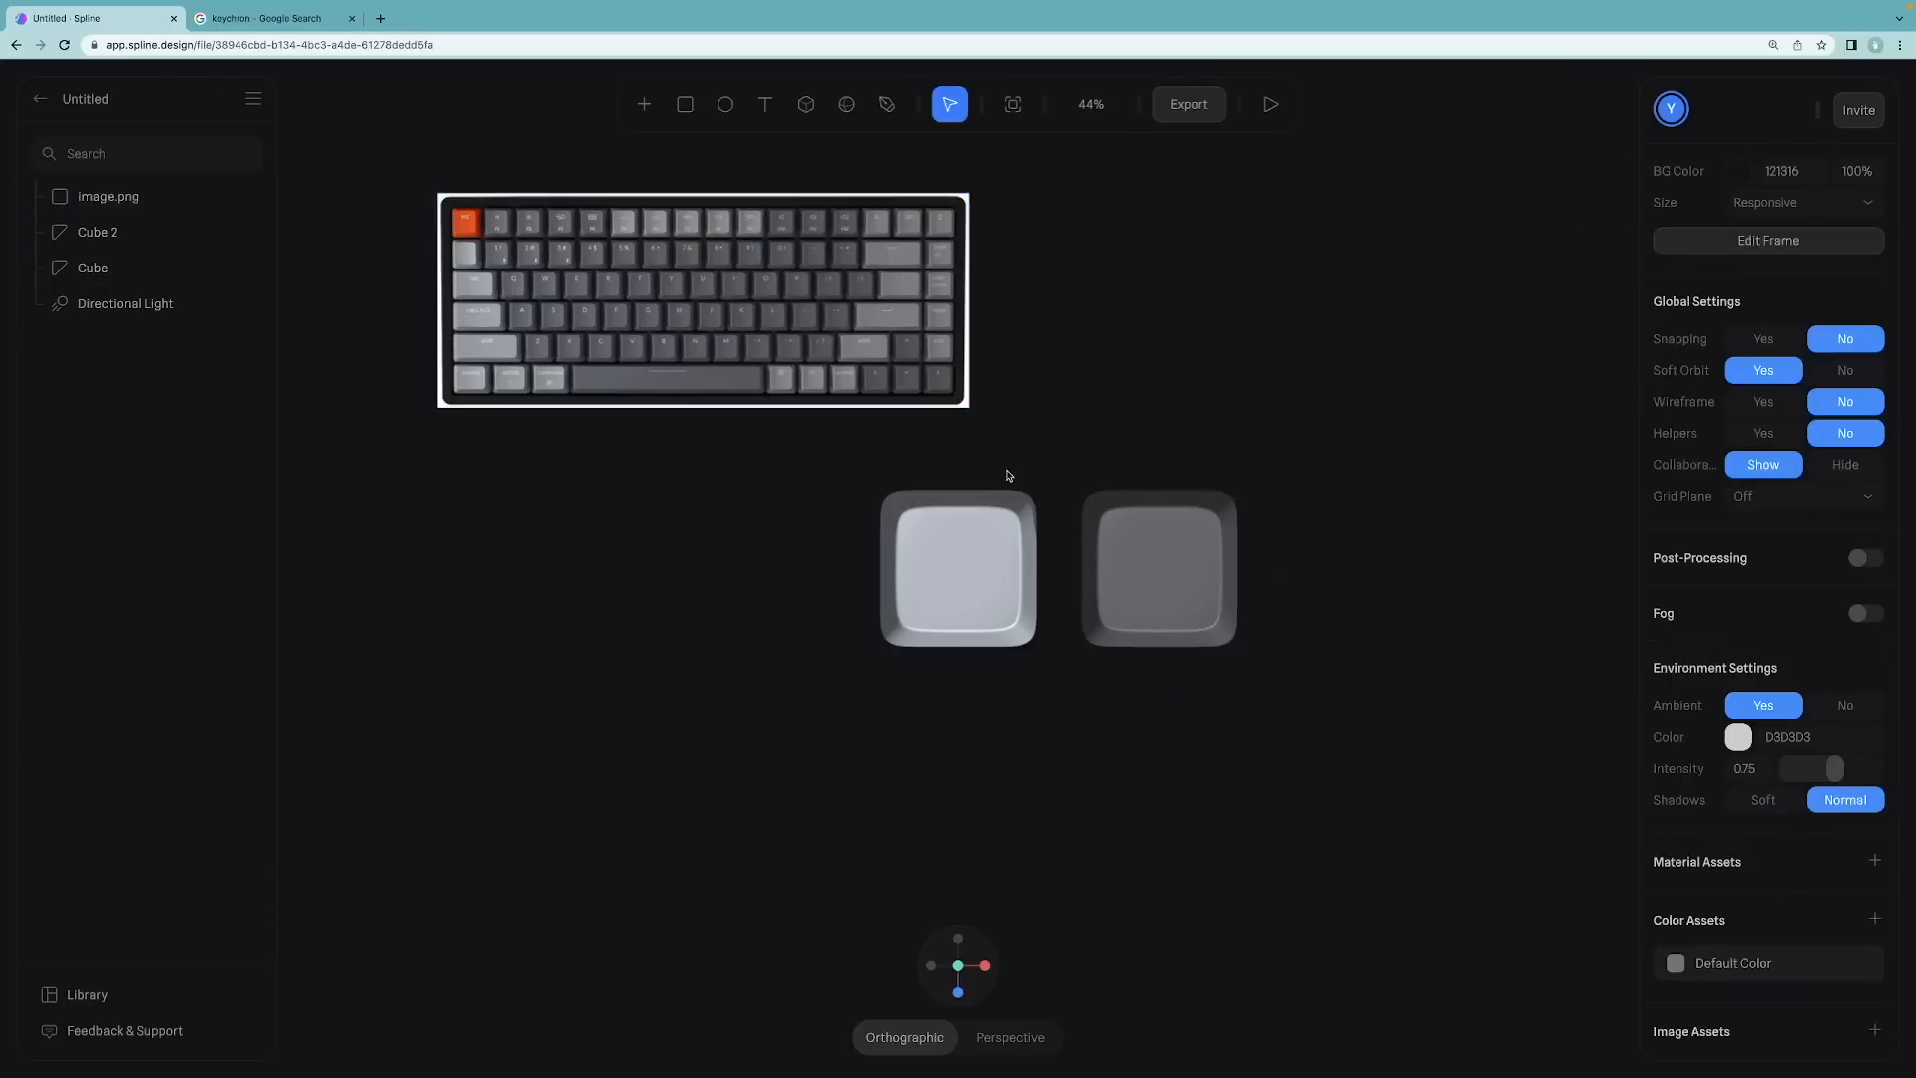
# Step: Duplicate the light keycap, move the copy to the left, and select it
pyautogui.click(1018, 573)
pyautogui.hotkey('ctrl', 'd')
pyautogui.moveTo(1051, 576); pyautogui.dragTo(839, 576)
pyautogui.click(548, 565)
pyautogui.click(732, 580)
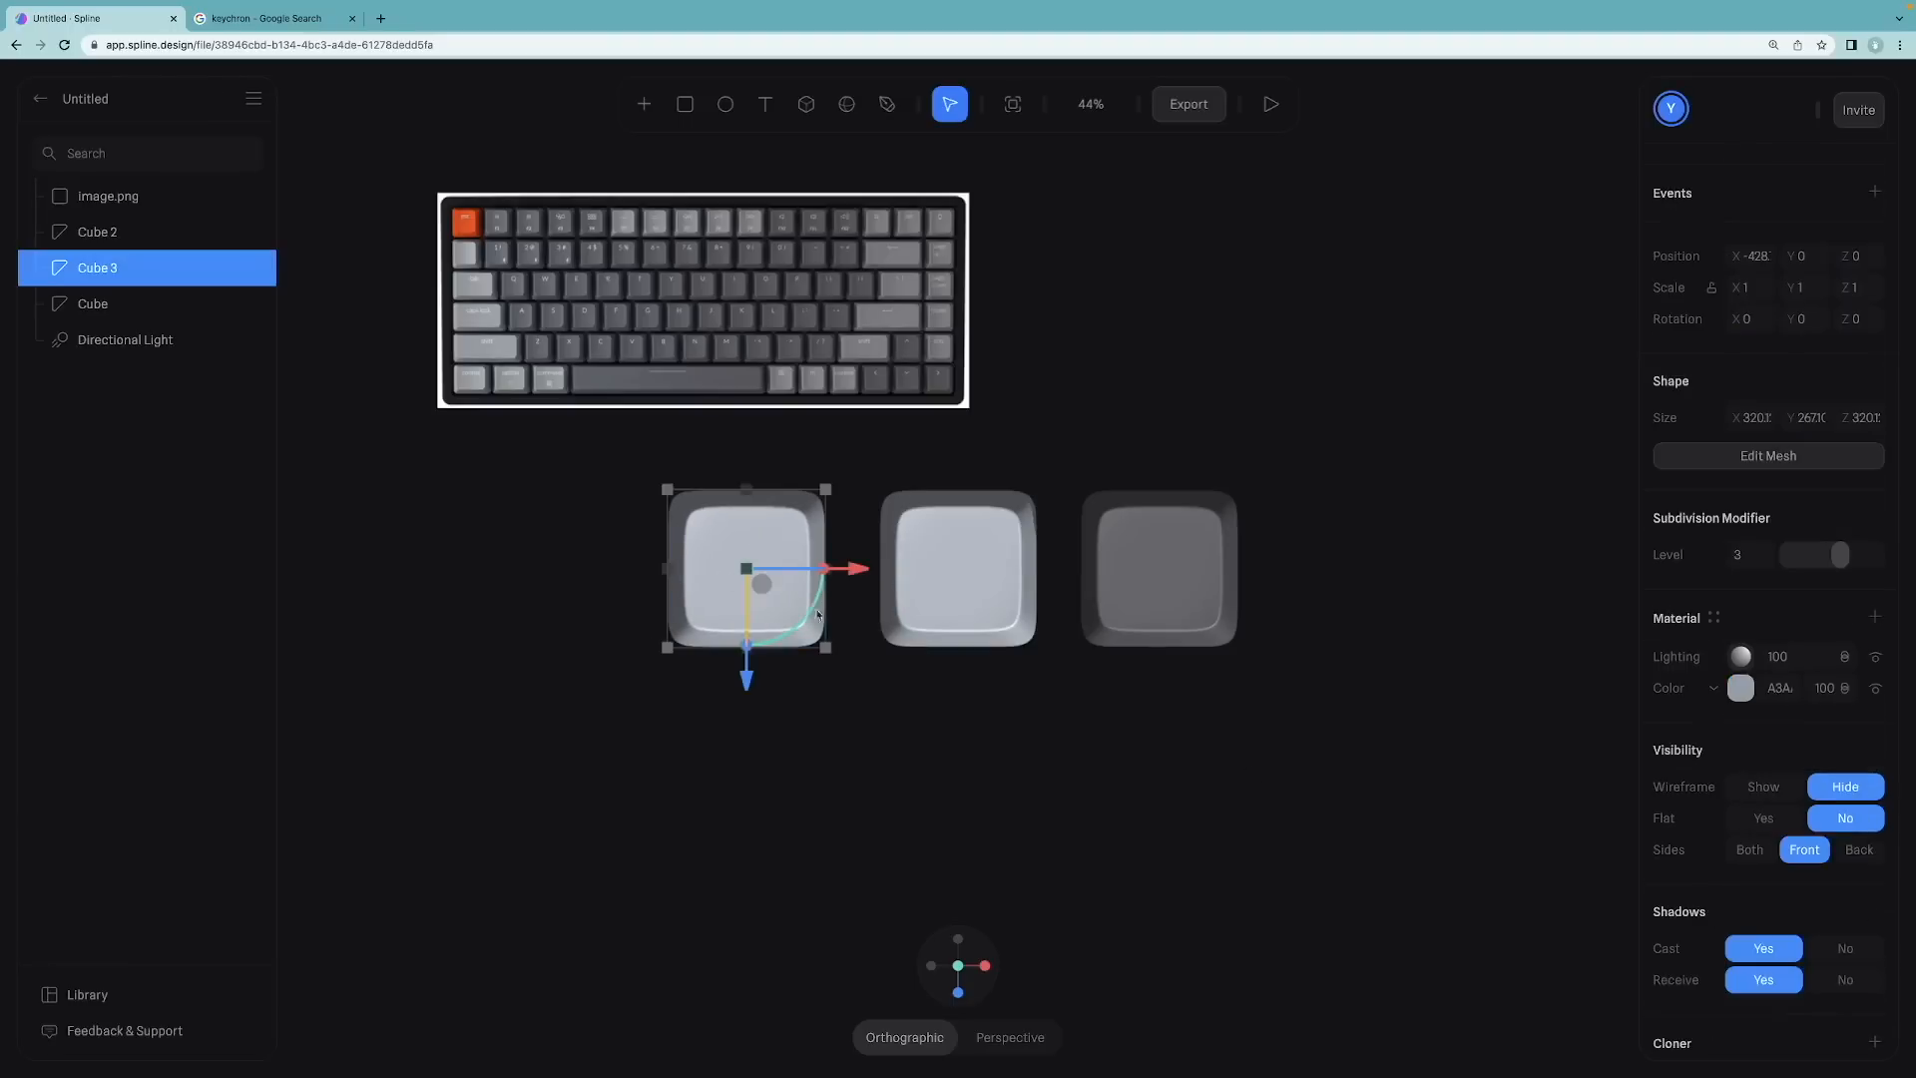
pyautogui.scroll(2, 1713, 879)
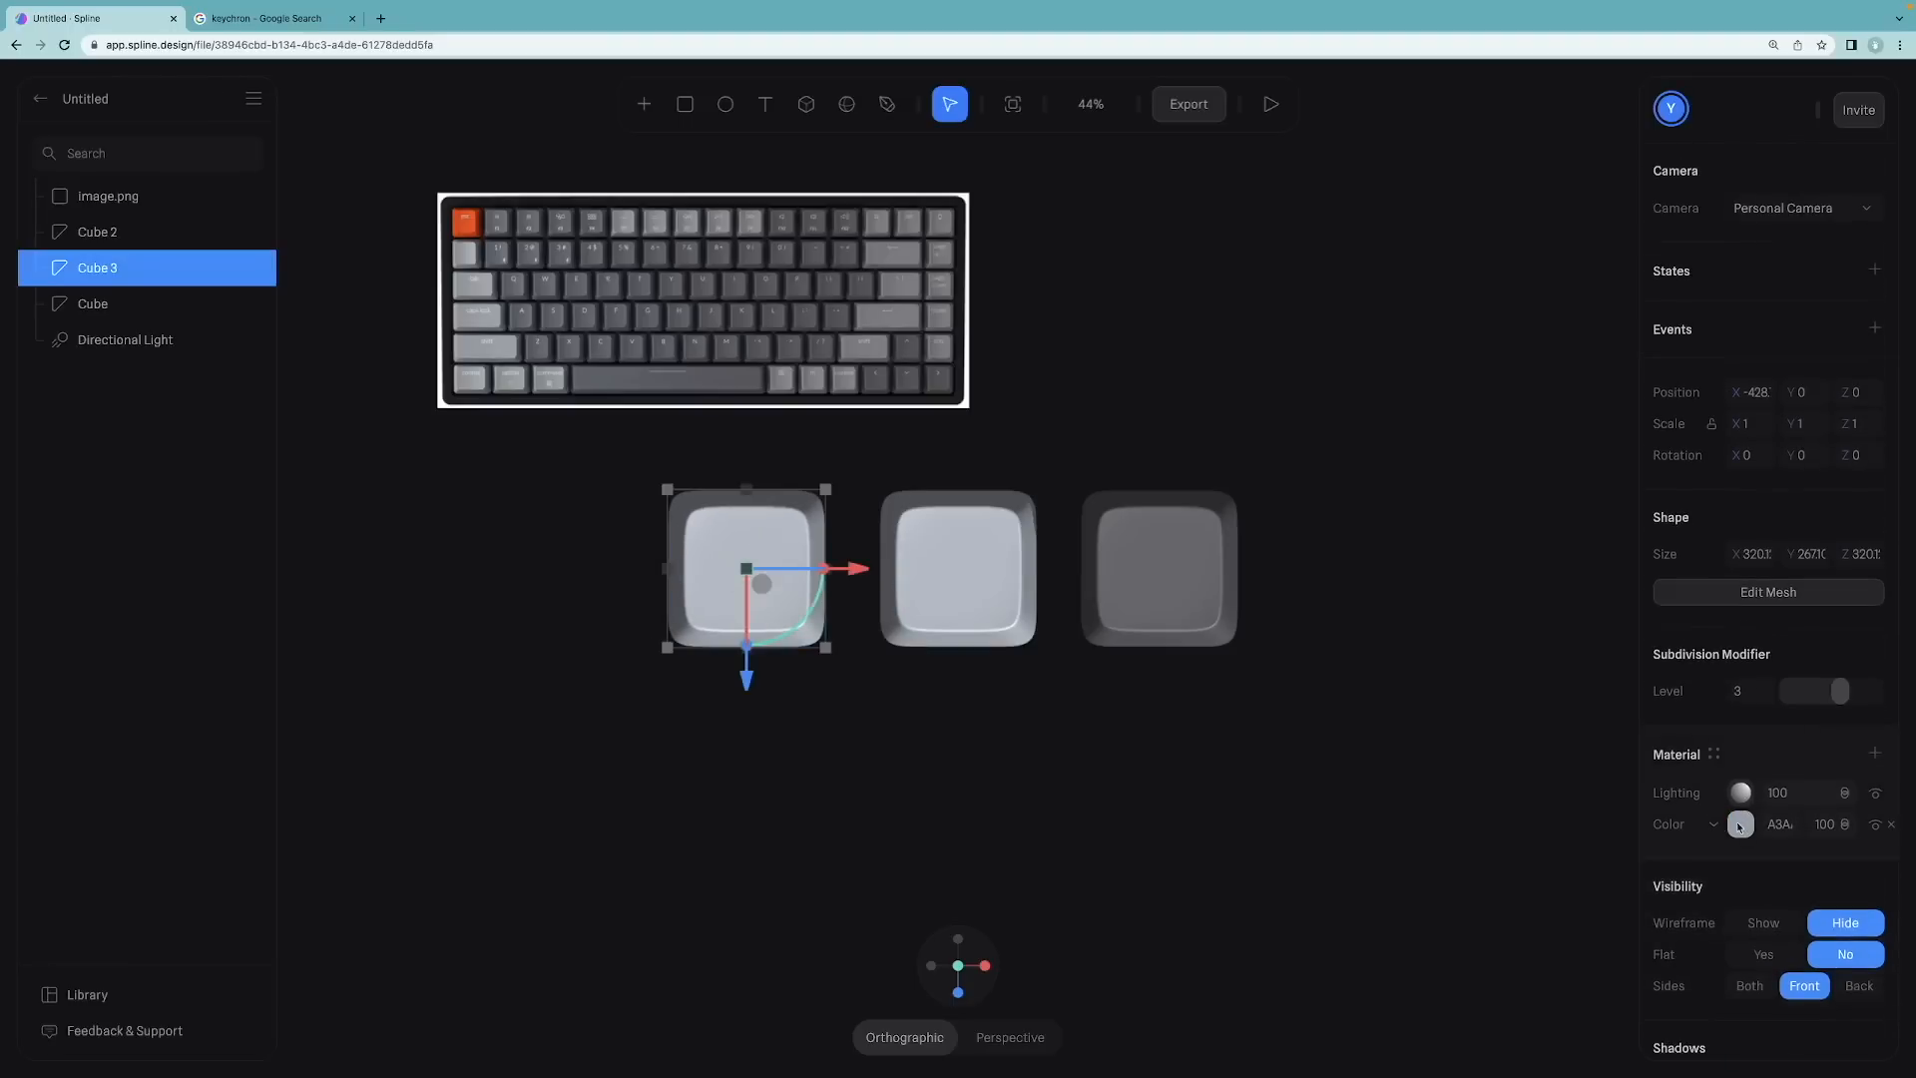
# Step: Color the left keycap copy by sampling the orange Escape key from the keyboard image with the eyedropper
pyautogui.click(1738, 824)
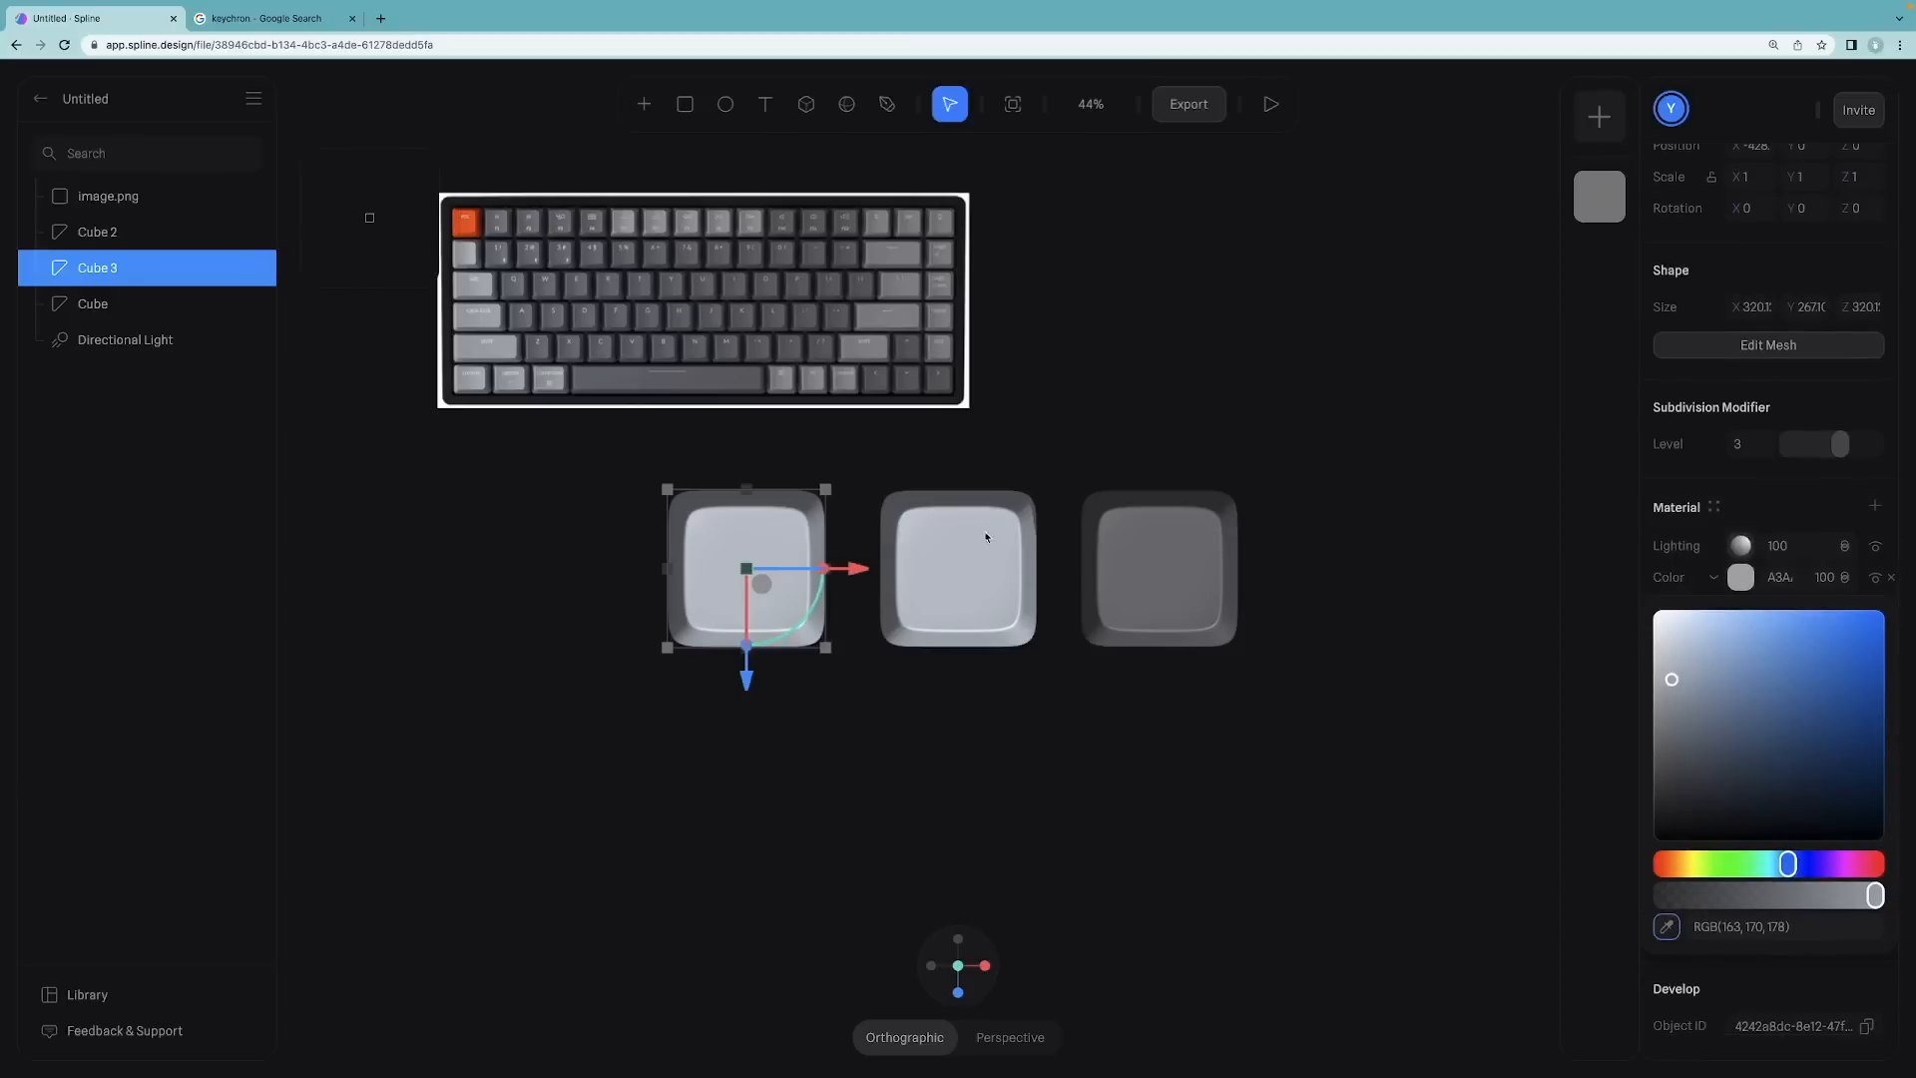
pyautogui.click(467, 228)
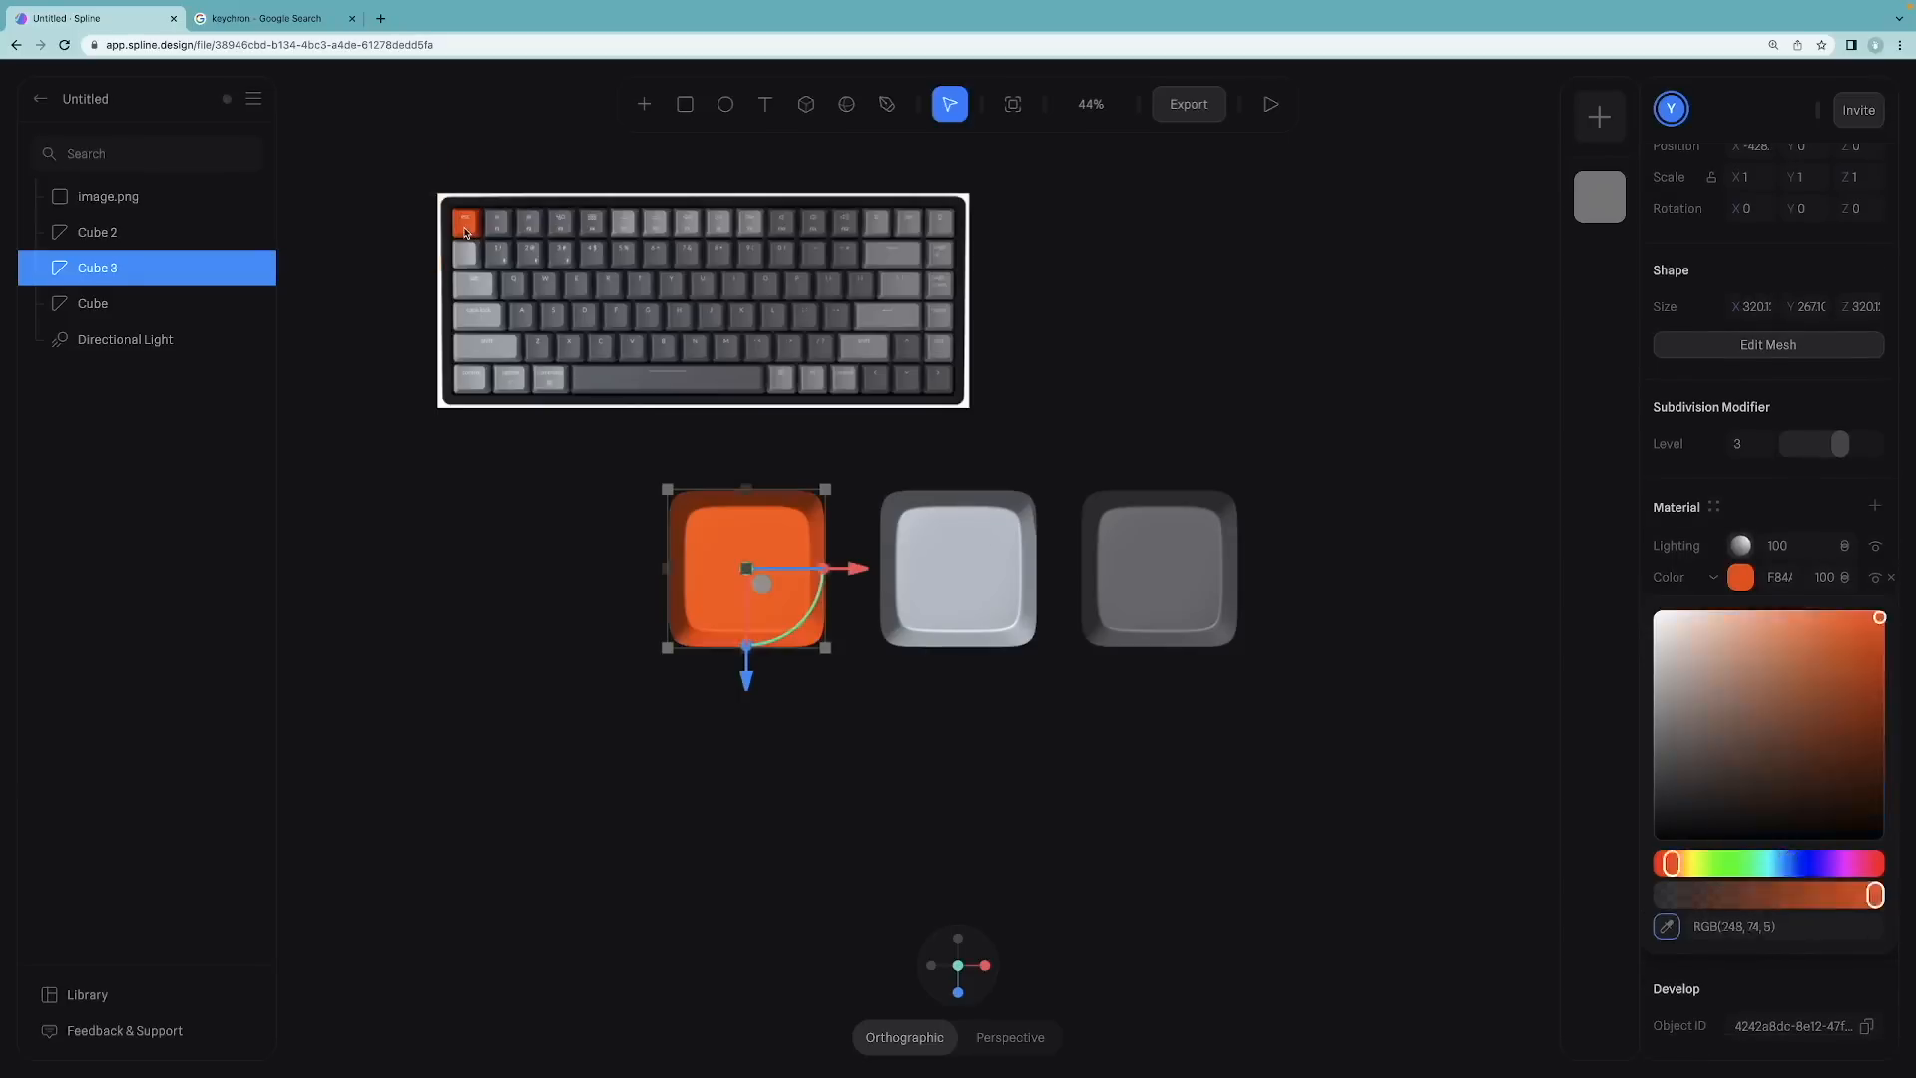
pyautogui.click(515, 543)
# Step: Hide the keyboard reference image layer
pyautogui.click(824, 312)
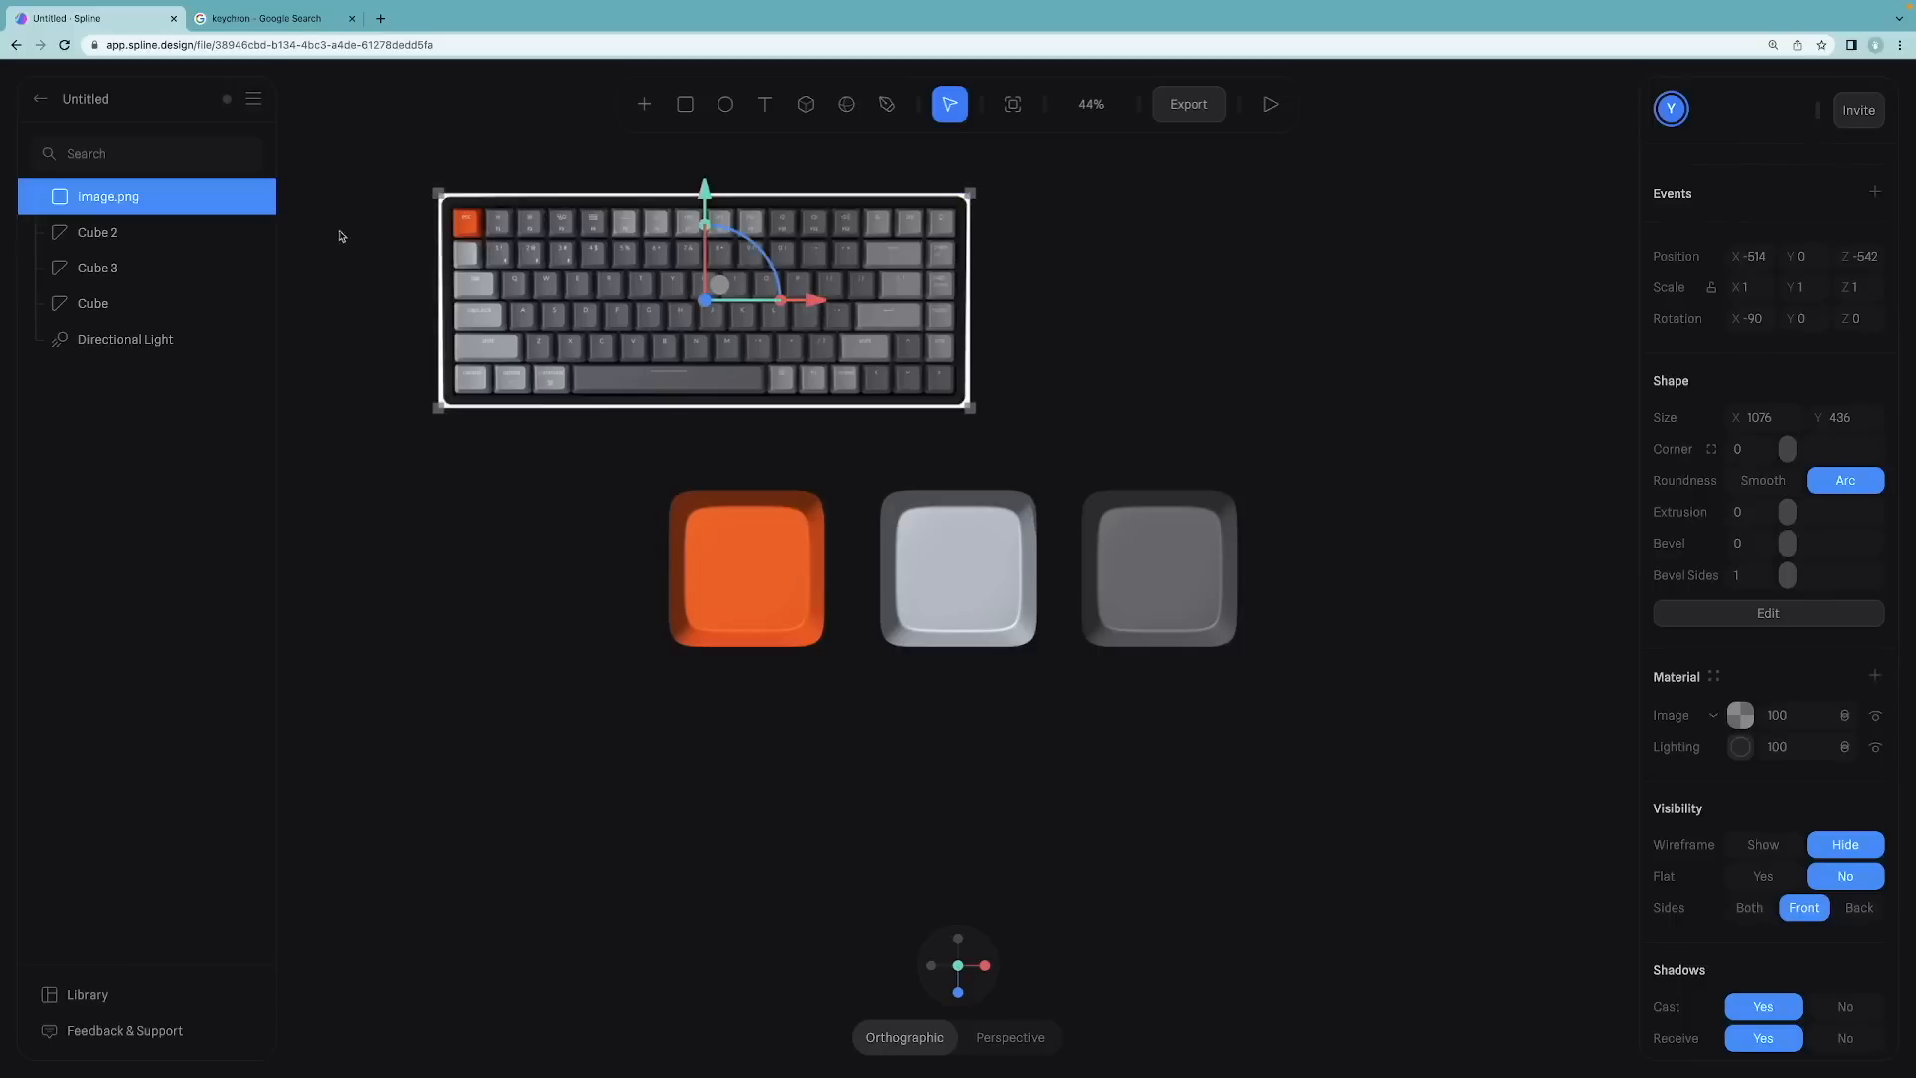
pyautogui.click(256, 196)
pyautogui.click(1266, 303)
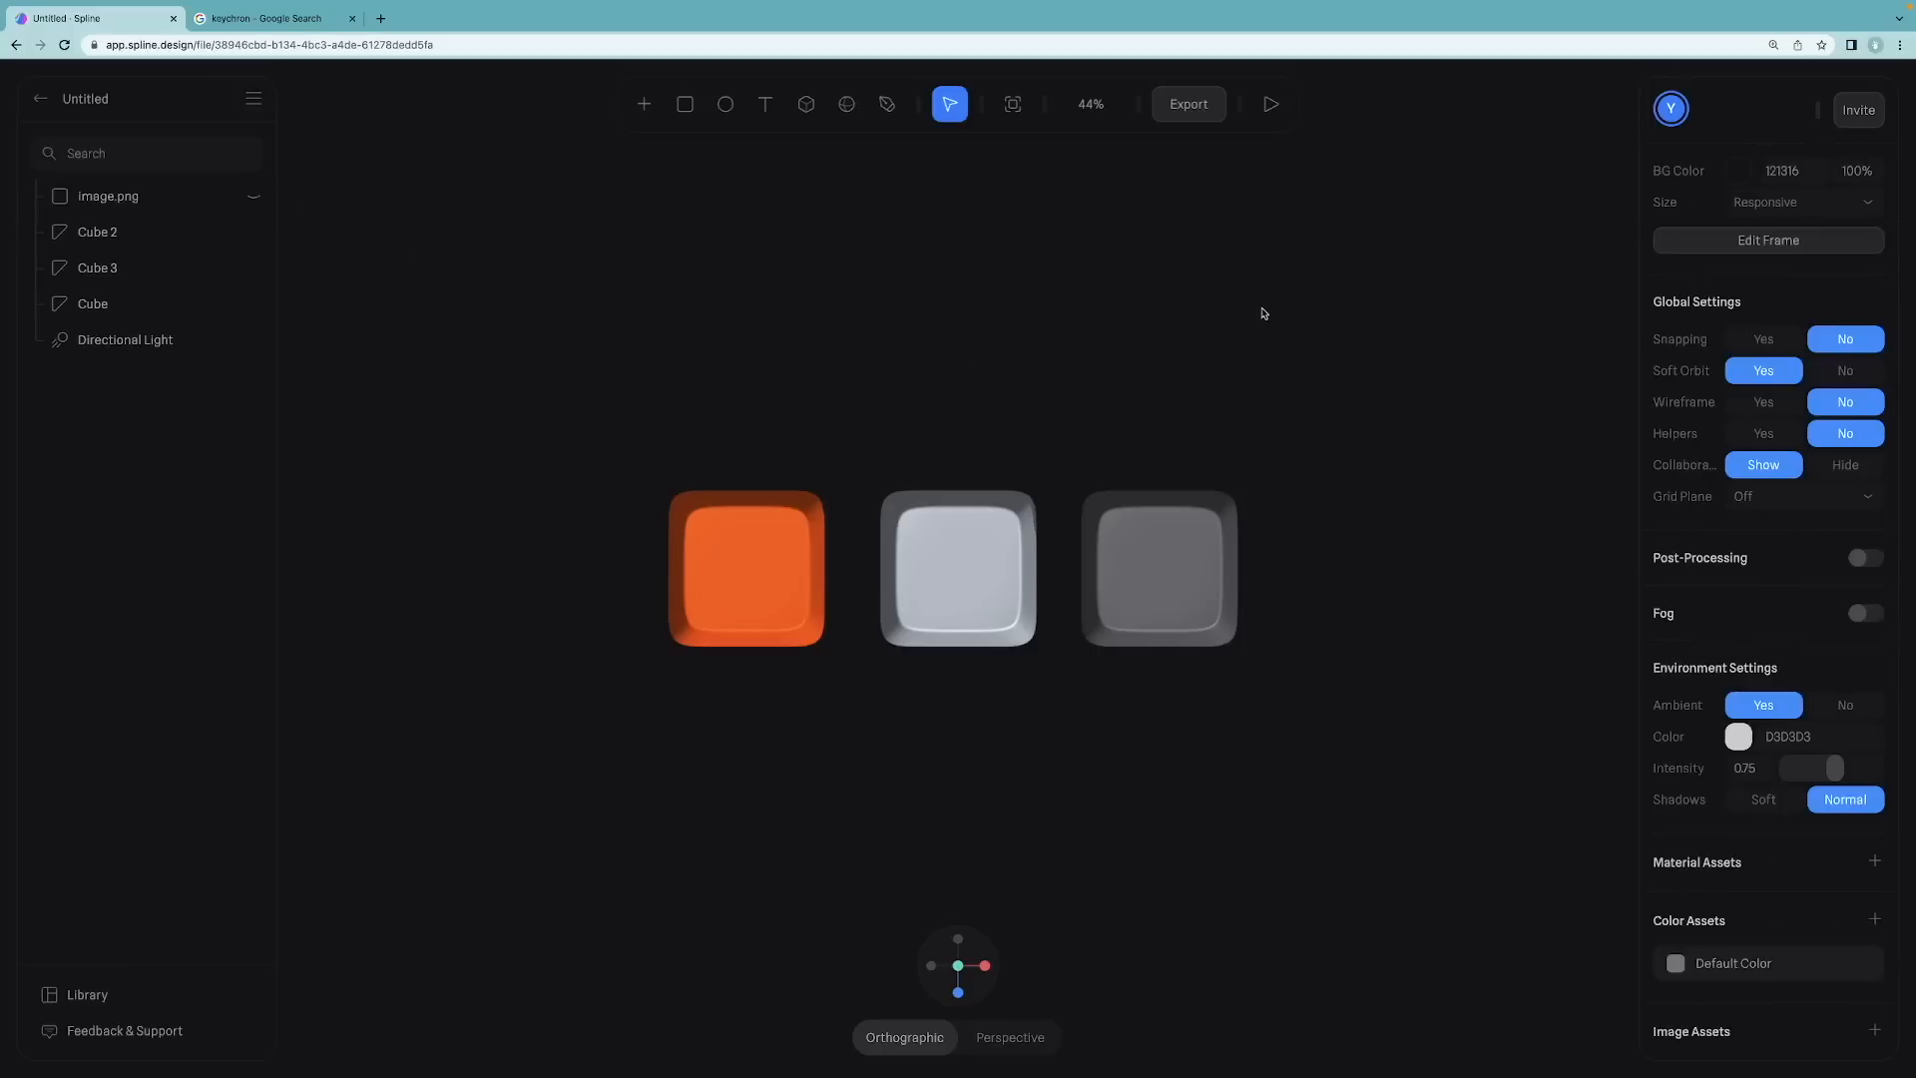
# Step: Set the scene background color to light grey ABADB4
pyautogui.moveTo(1186, 348); pyautogui.dragTo(1163, 290)
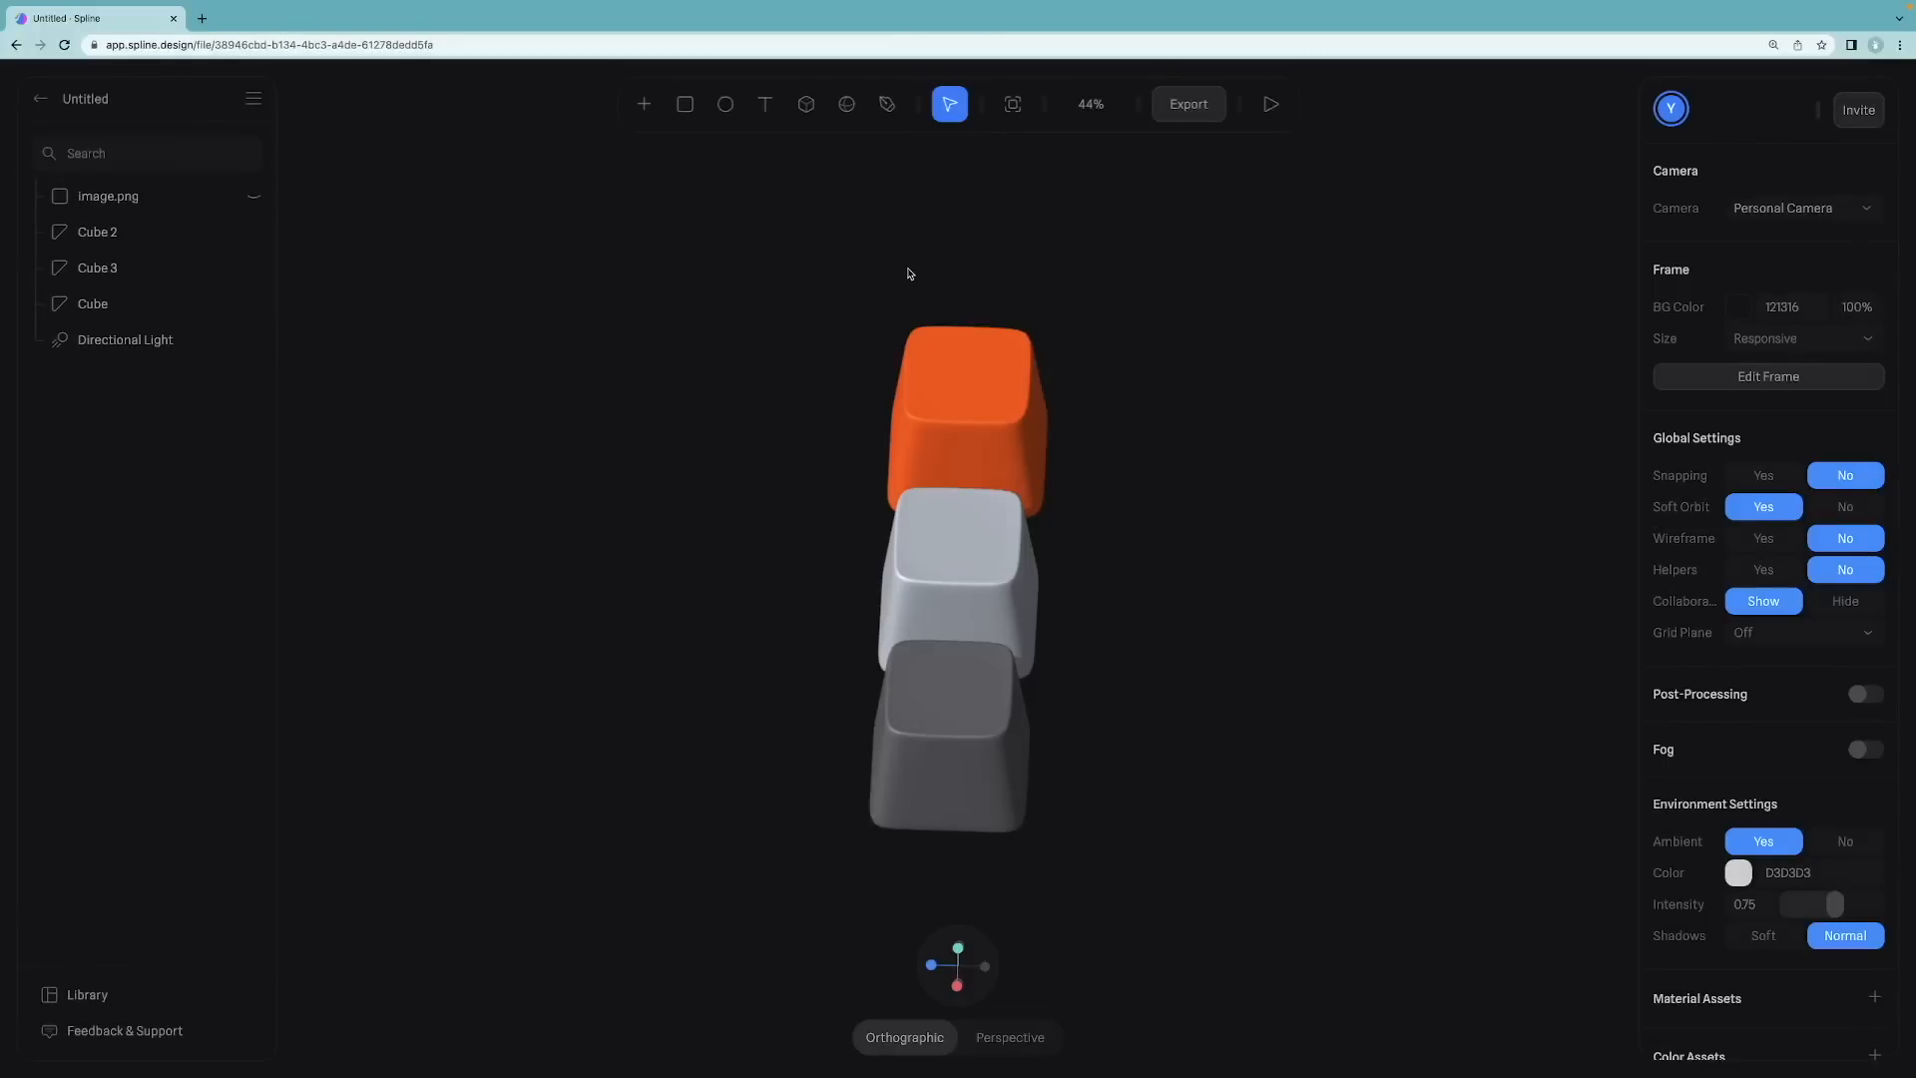
pyautogui.click(1738, 306)
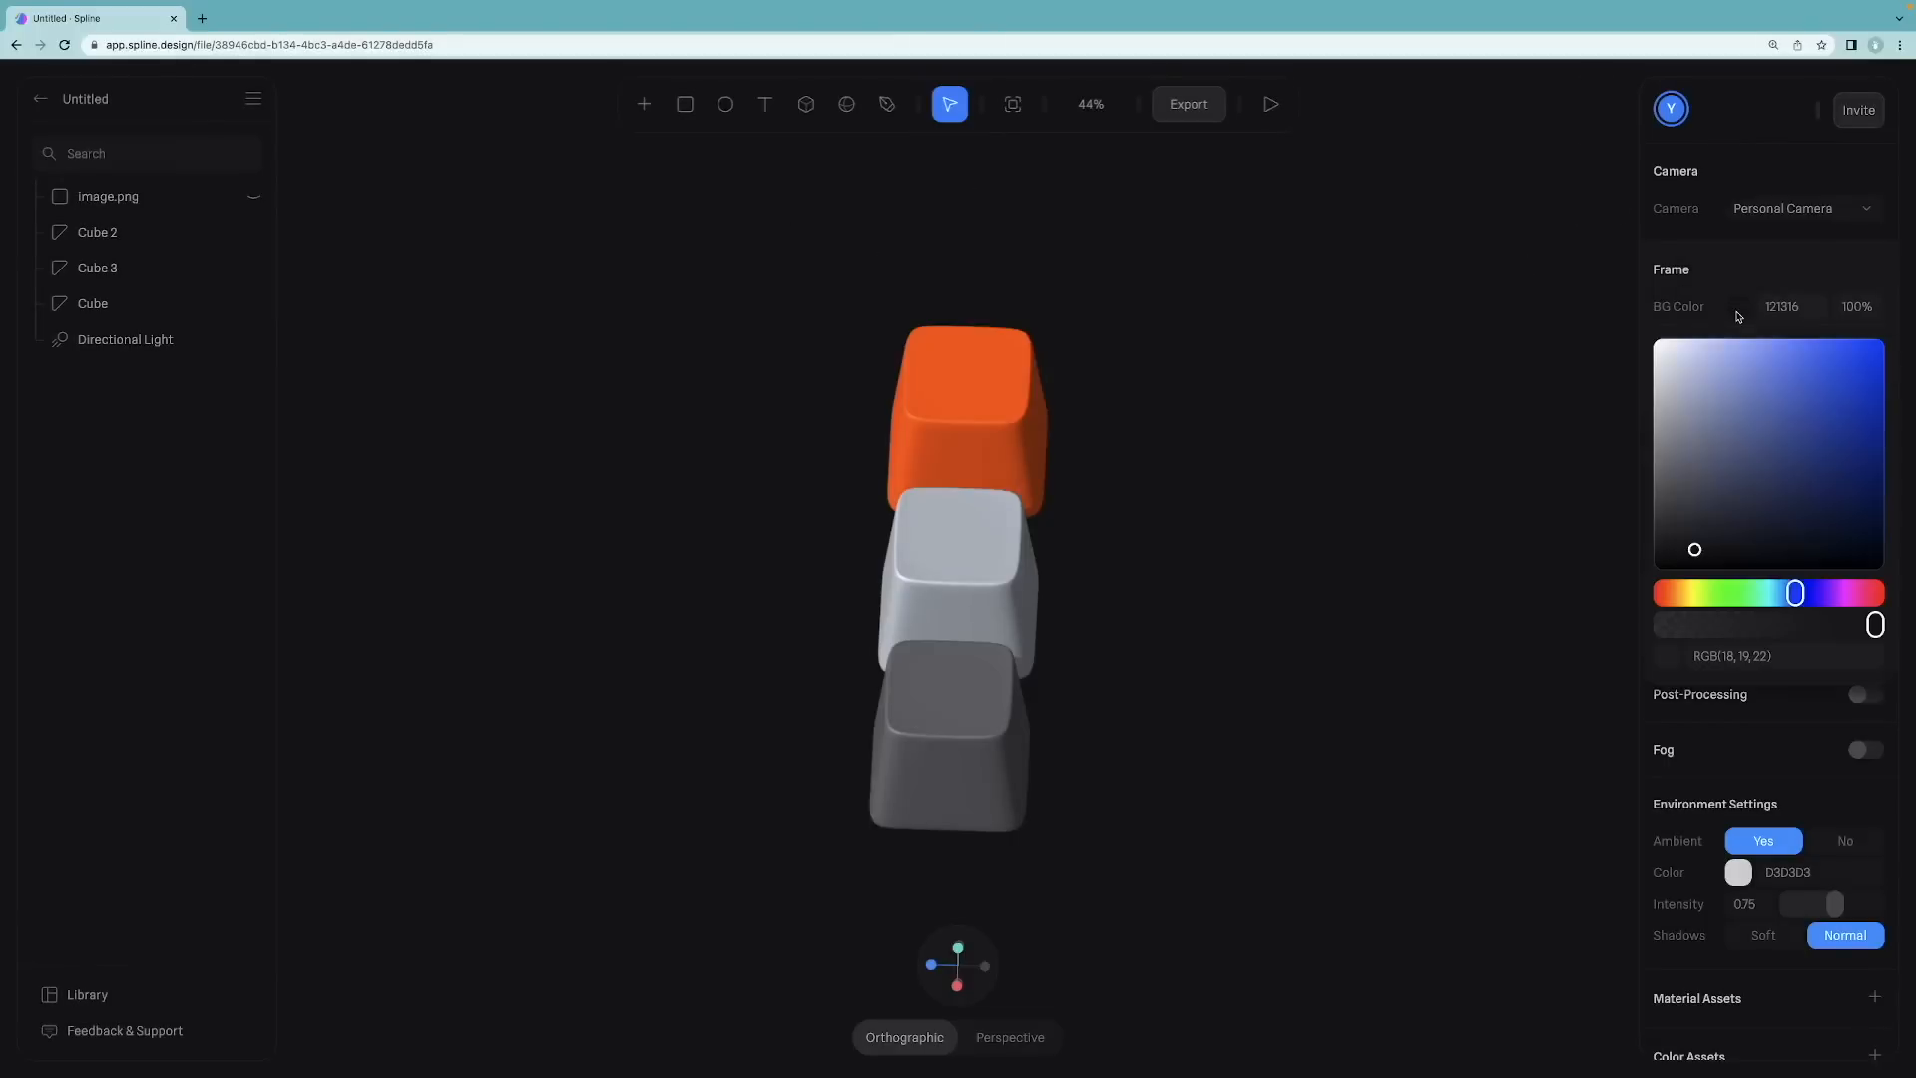
pyautogui.moveTo(1680, 417)
pyautogui.mouseDown()
pyautogui.moveTo(1667, 374)
pyautogui.moveTo(1665, 408)
pyautogui.mouseUp()
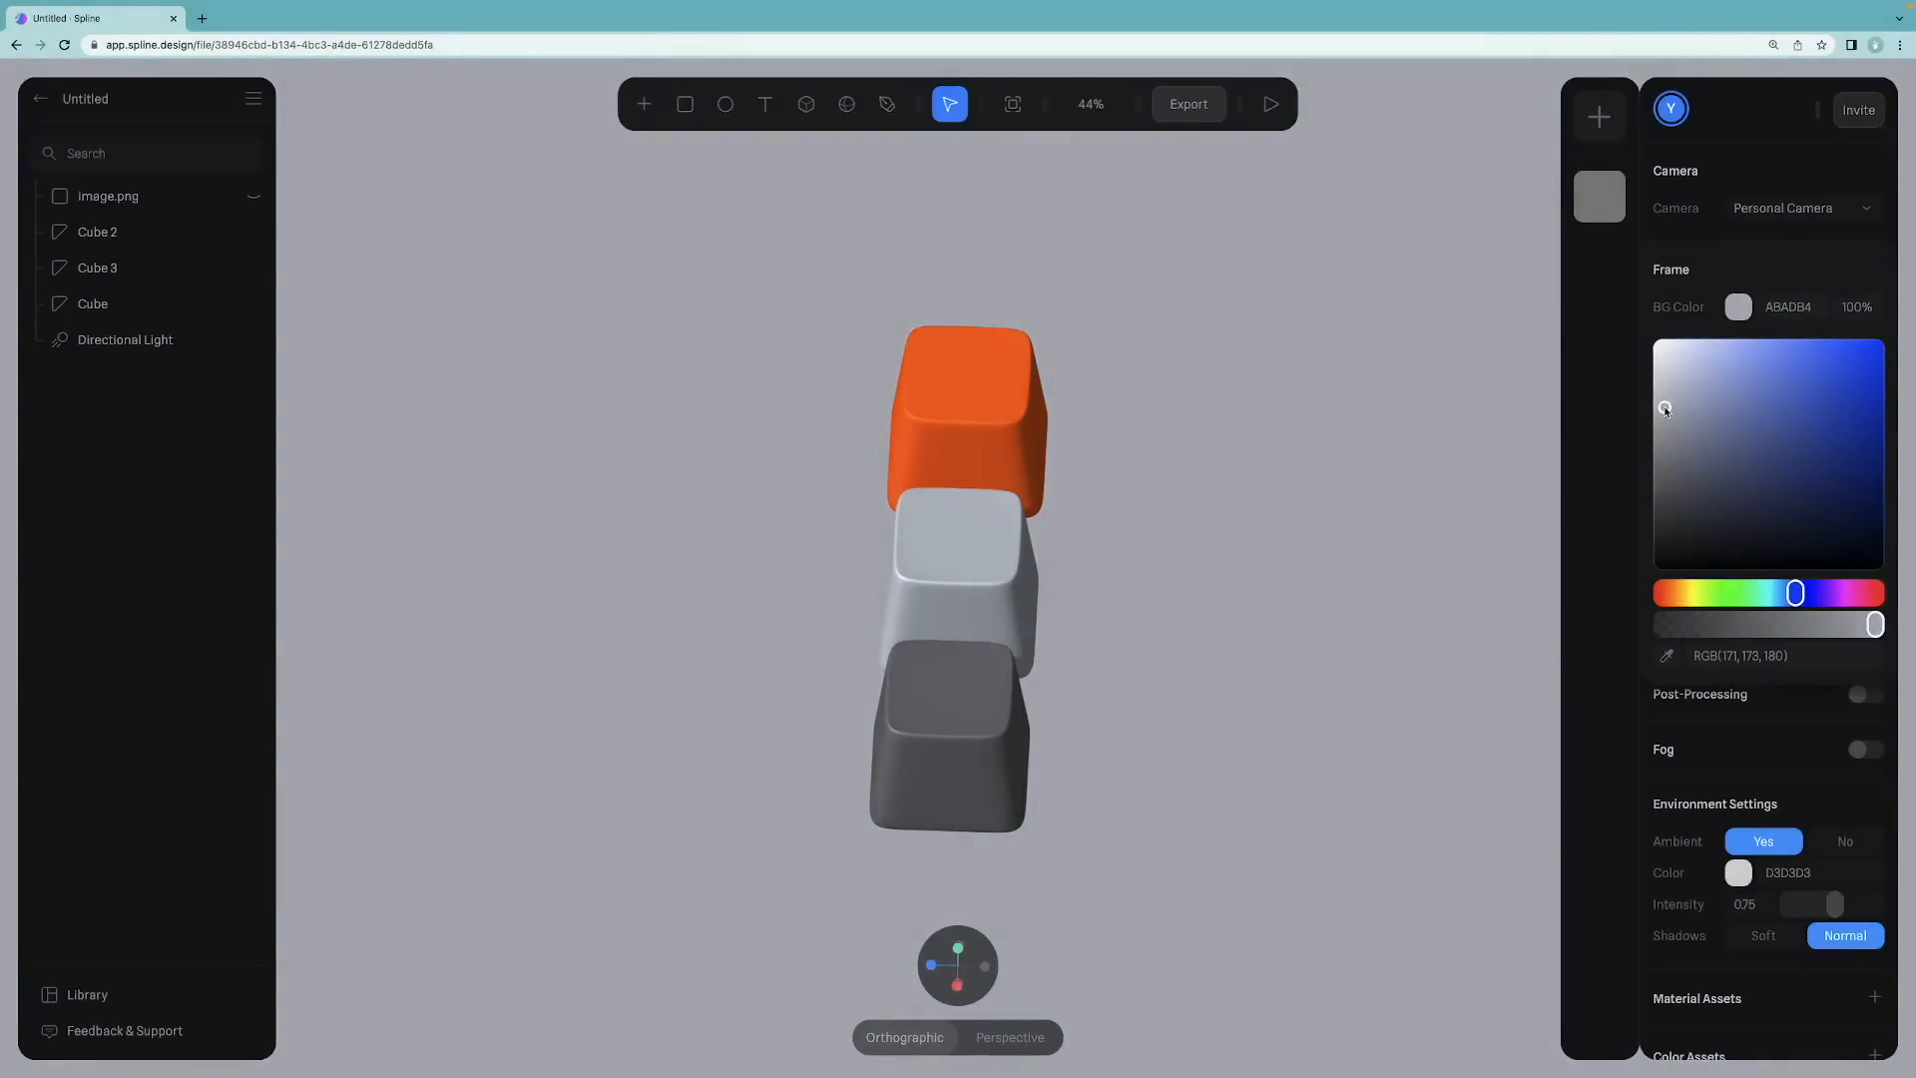
# Step: Add a large cube to the scene as a base for the keycaps
pyautogui.keyDown('alt'); pyautogui.moveTo(1058, 302); pyautogui.dragTo(941, 291); pyautogui.keyUp('alt')
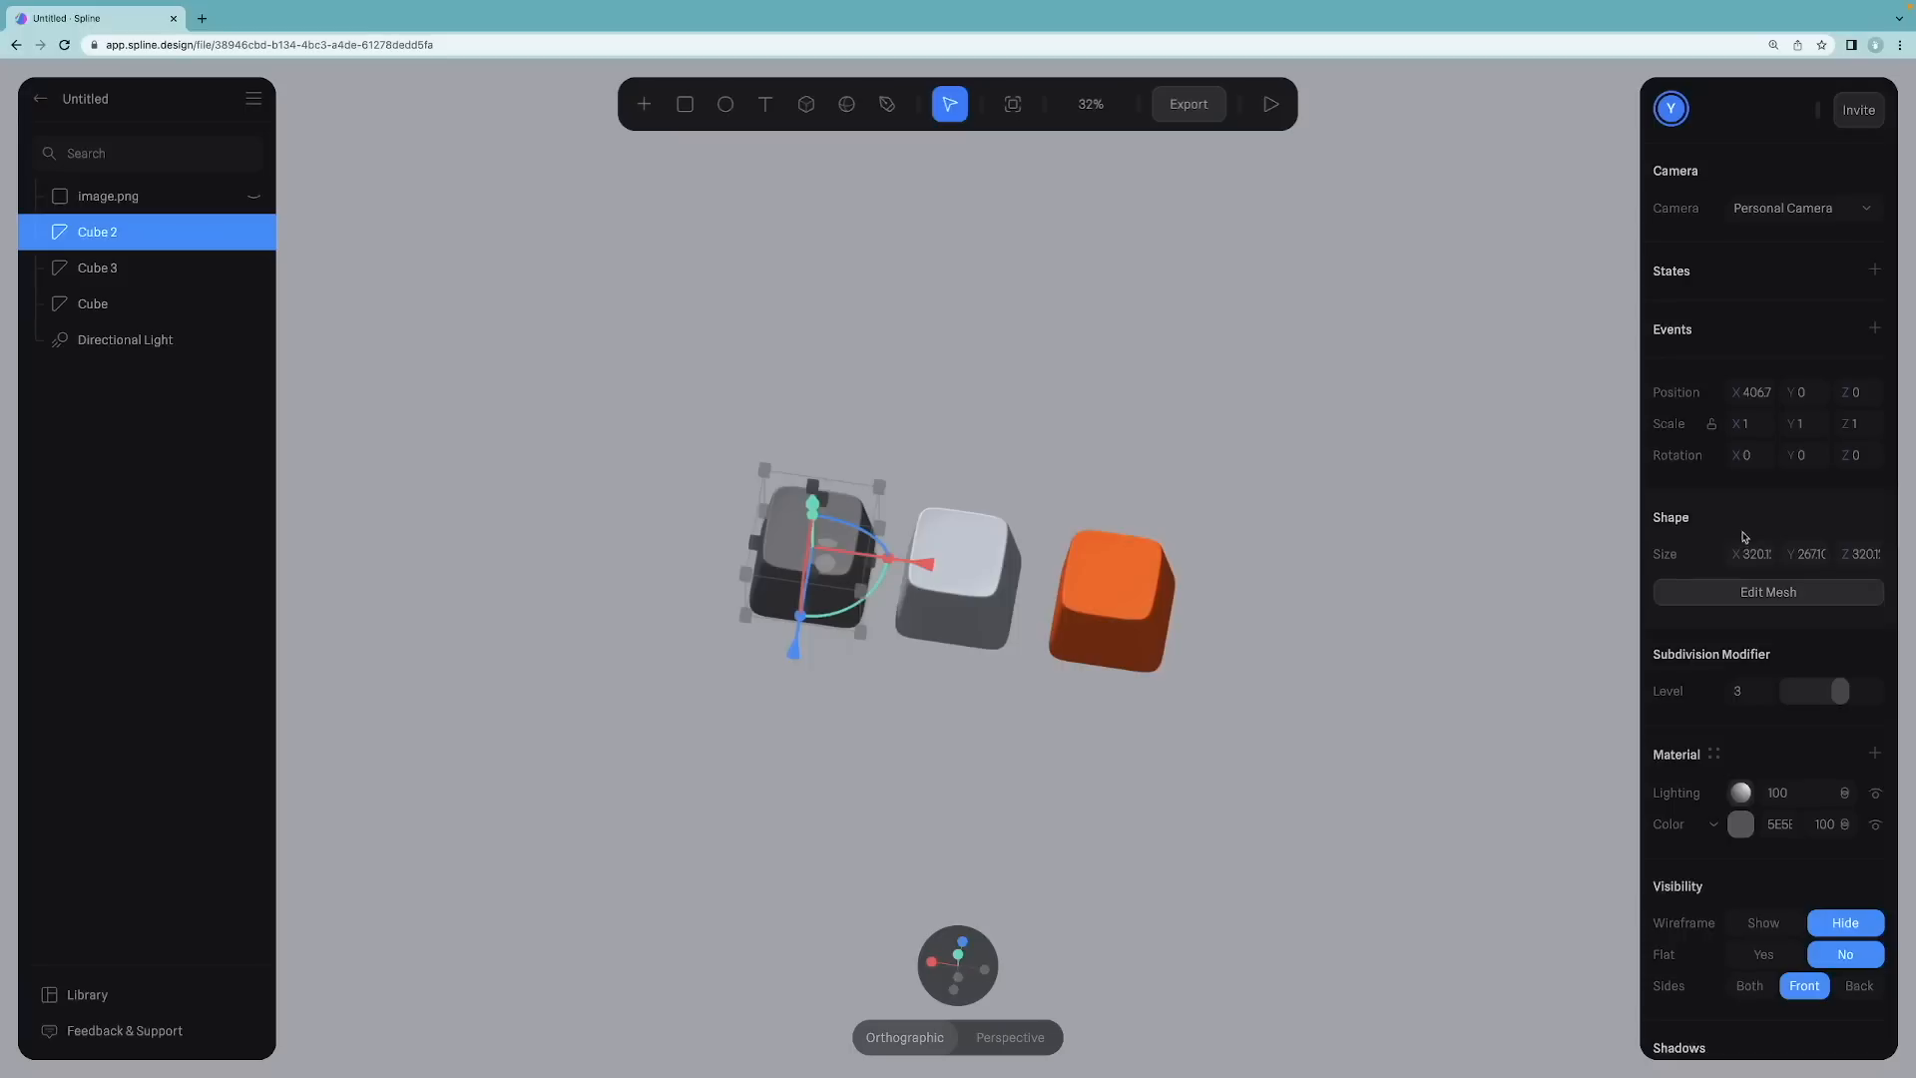
pyautogui.click(643, 104)
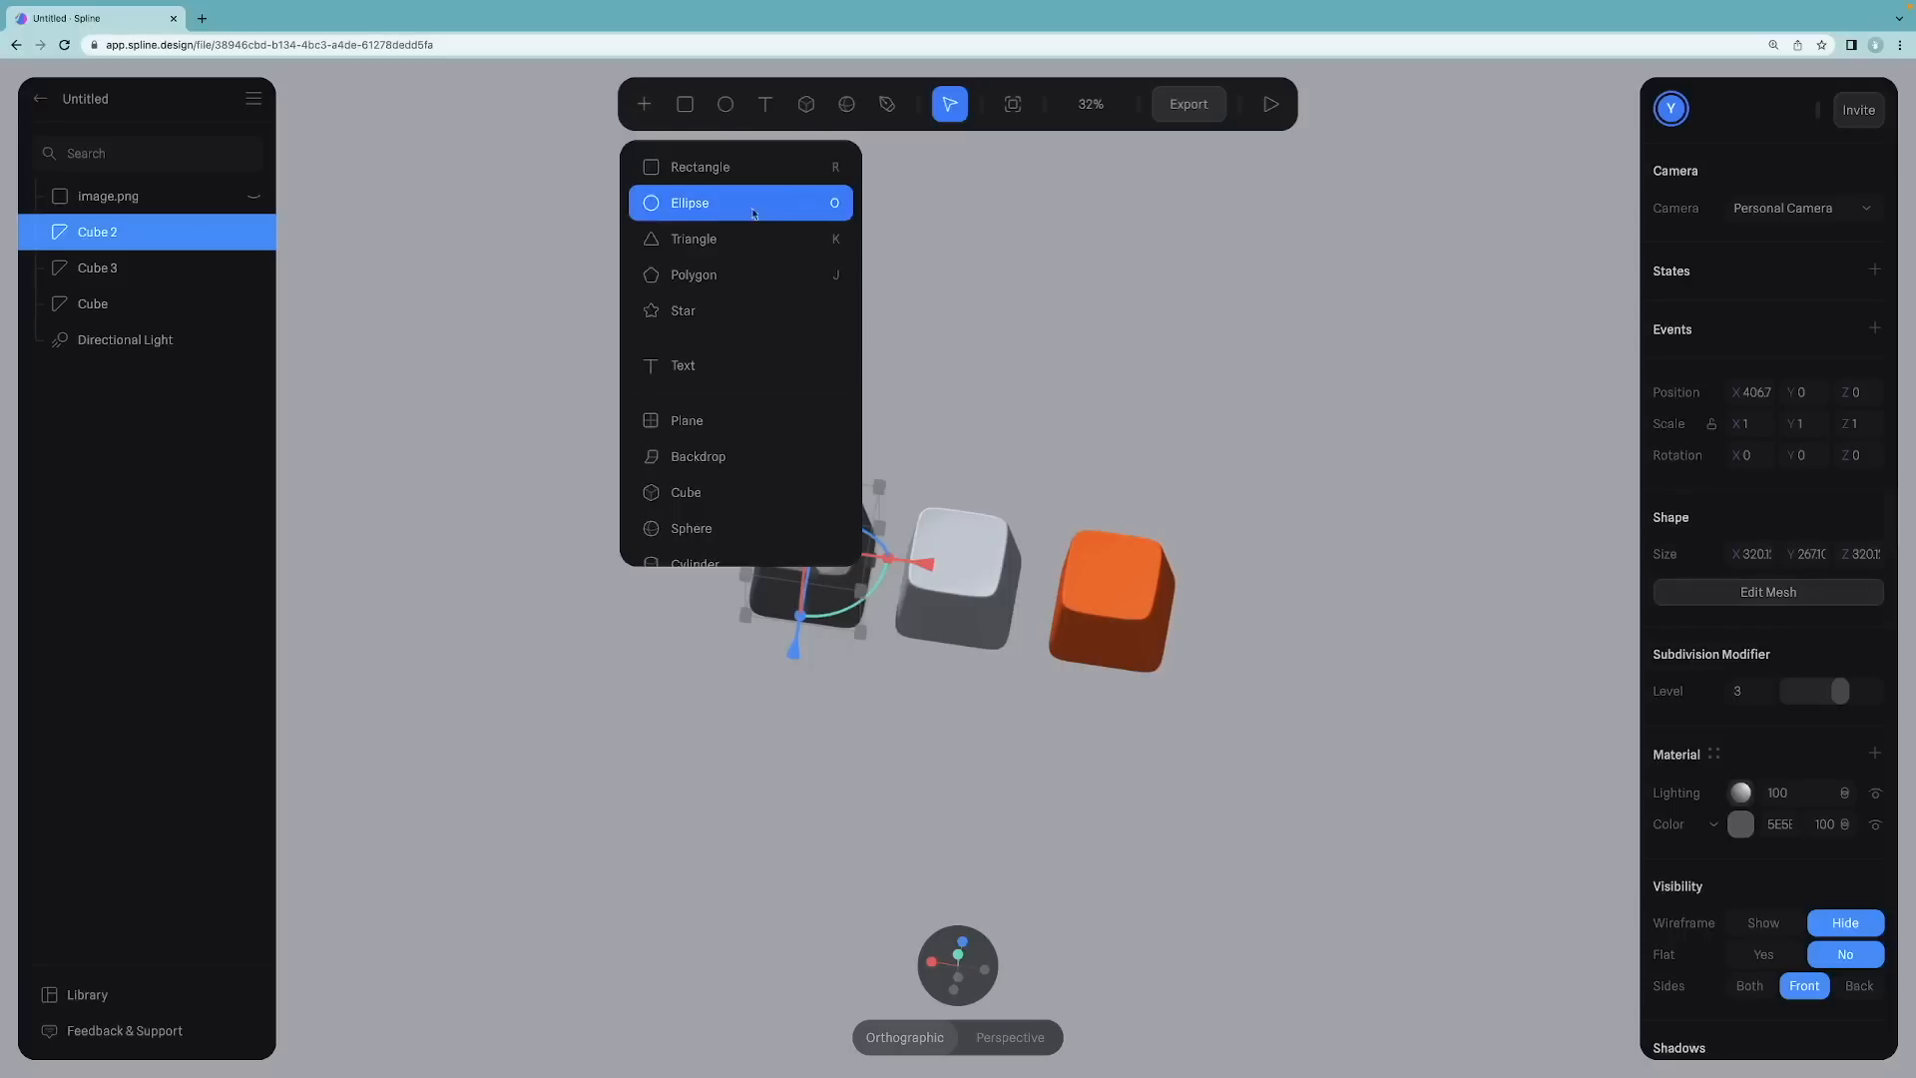
pyautogui.click(688, 492)
pyautogui.moveTo(775, 275); pyautogui.dragTo(1440, 451)
pyautogui.rightClick(1292, 374)
pyautogui.scroll(-2, 1377, 748)
pyautogui.click(1382, 930)
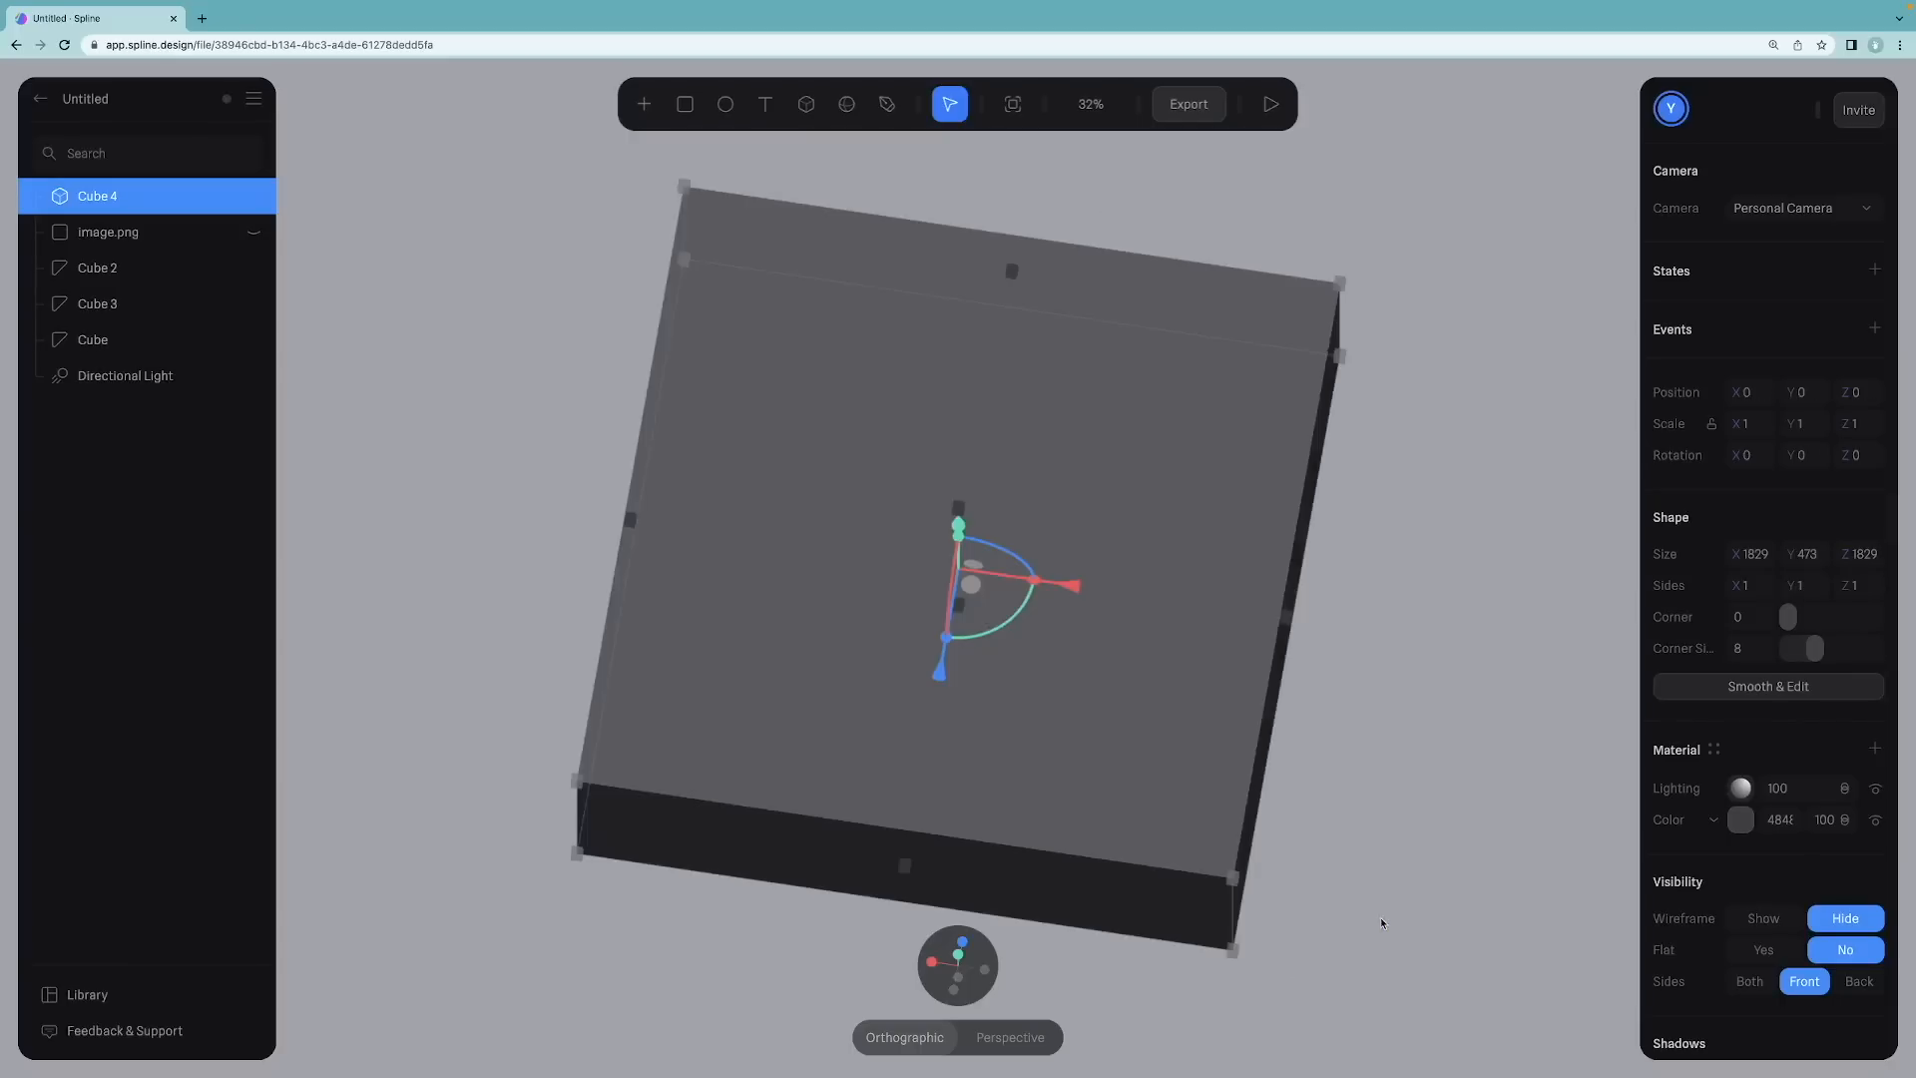
# Step: Move the new cube down so the keycaps sit on its top
pyautogui.keyDown('alt'); pyautogui.moveTo(1391, 656); pyautogui.dragTo(1407, 538); pyautogui.keyUp('alt')
pyautogui.moveTo(958, 964)
pyautogui.click(865, 965)
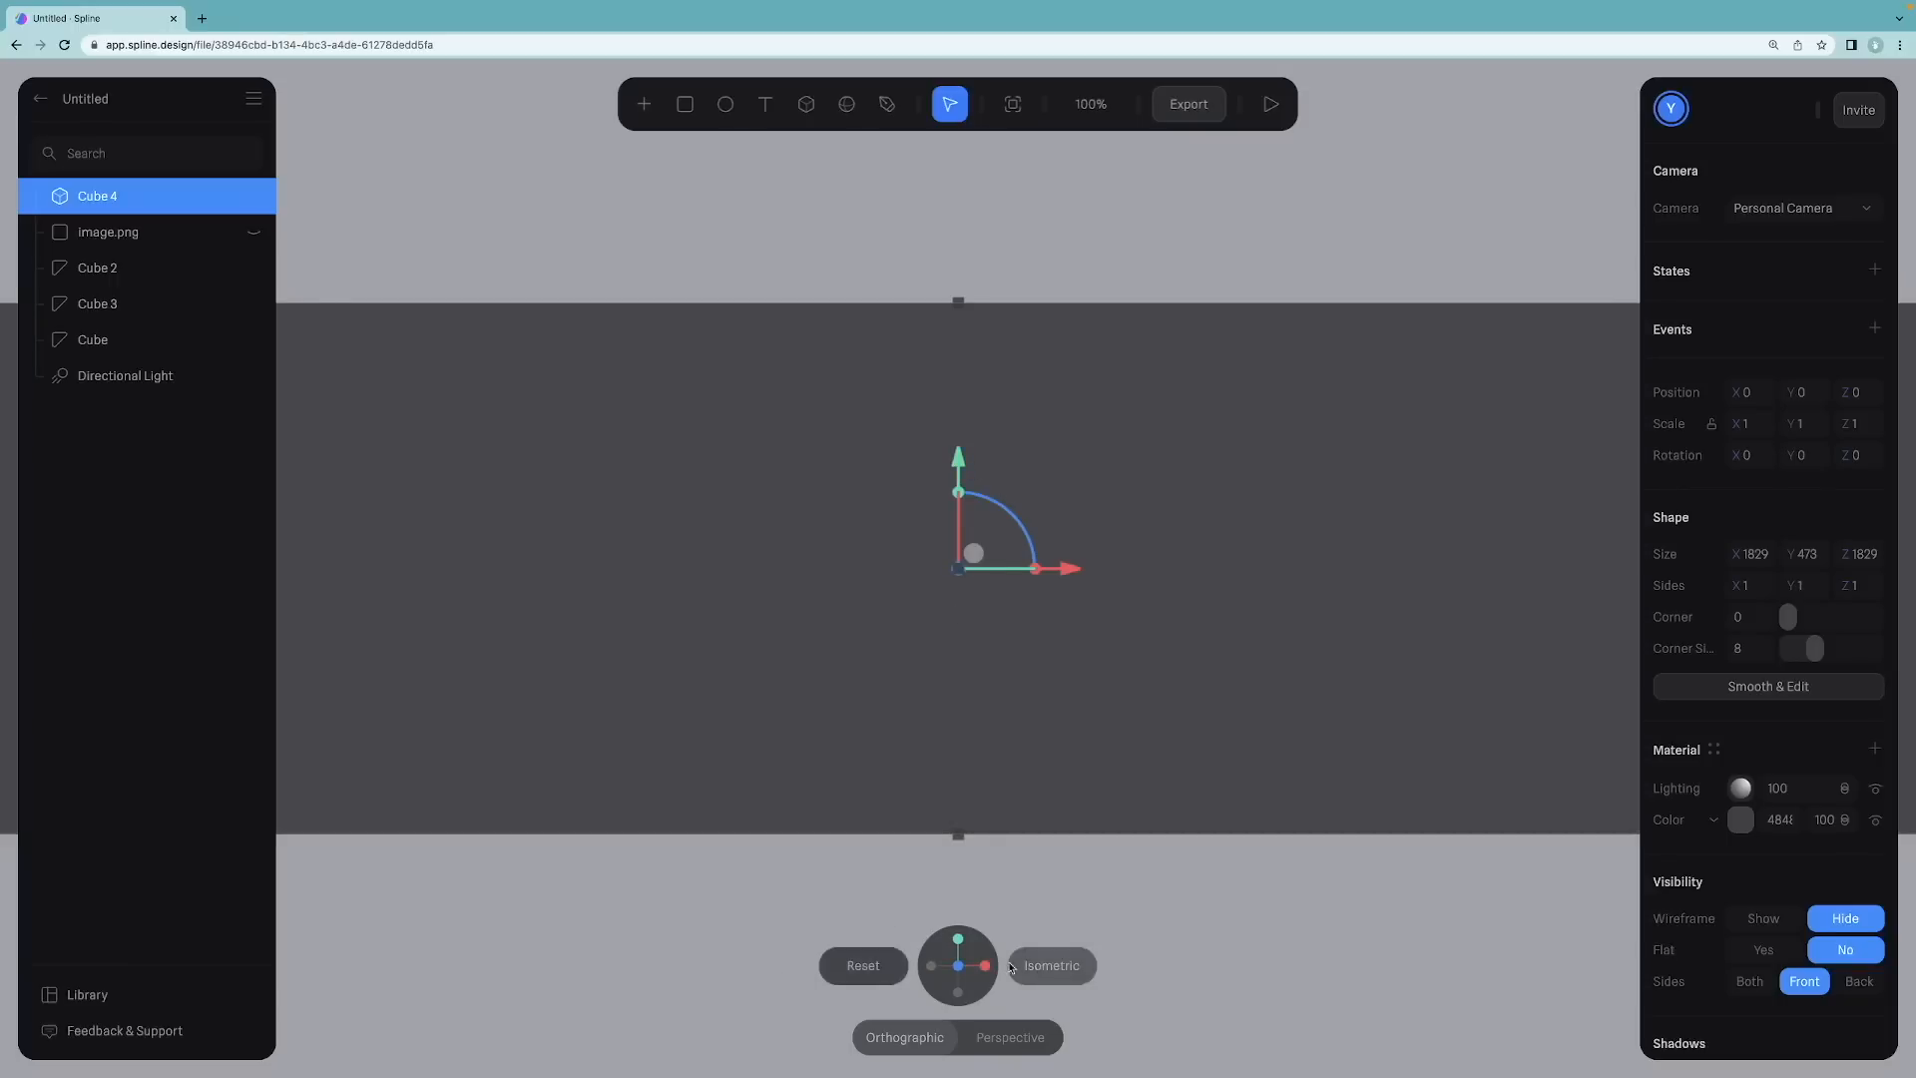
pyautogui.click(1053, 965)
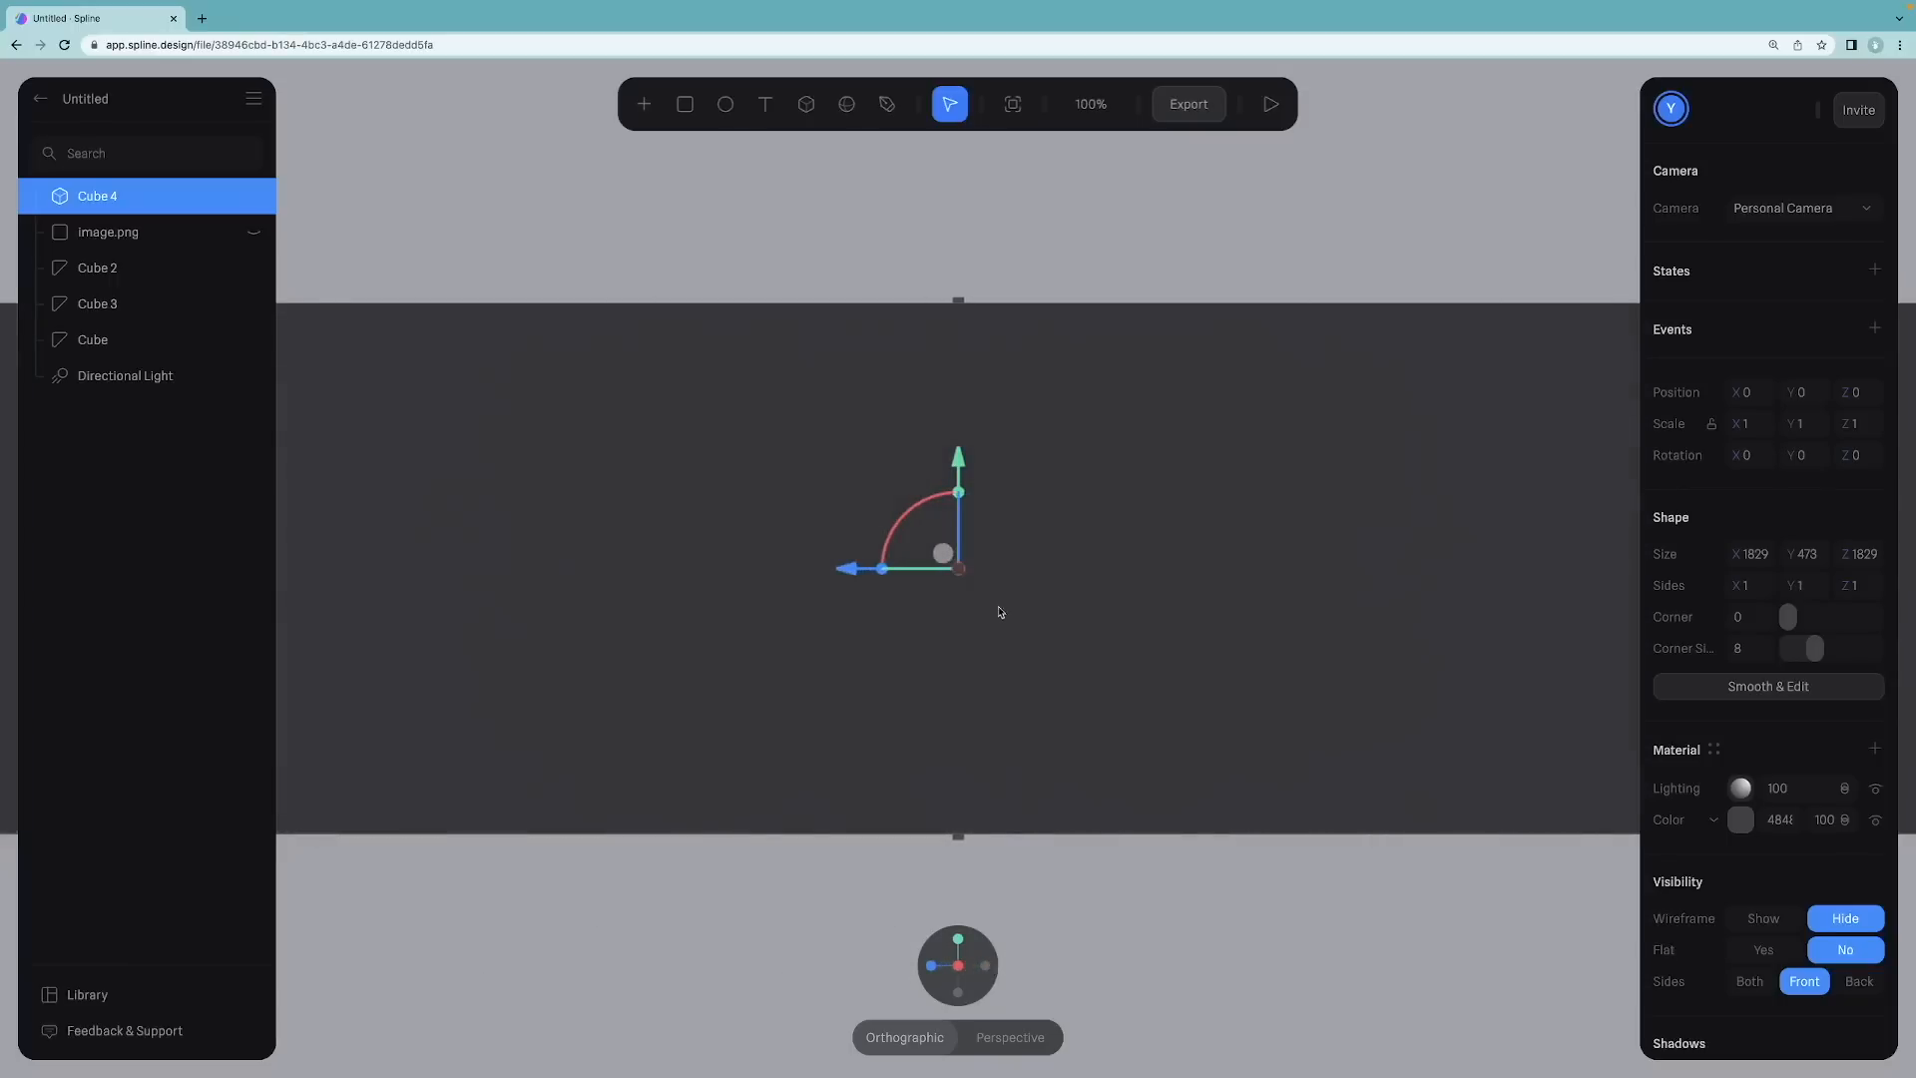
pyautogui.scroll(-5, 999, 611)
pyautogui.moveTo(964, 466); pyautogui.dragTo(970, 569)
pyautogui.moveTo(698, 434); pyautogui.dragTo(826, 434)
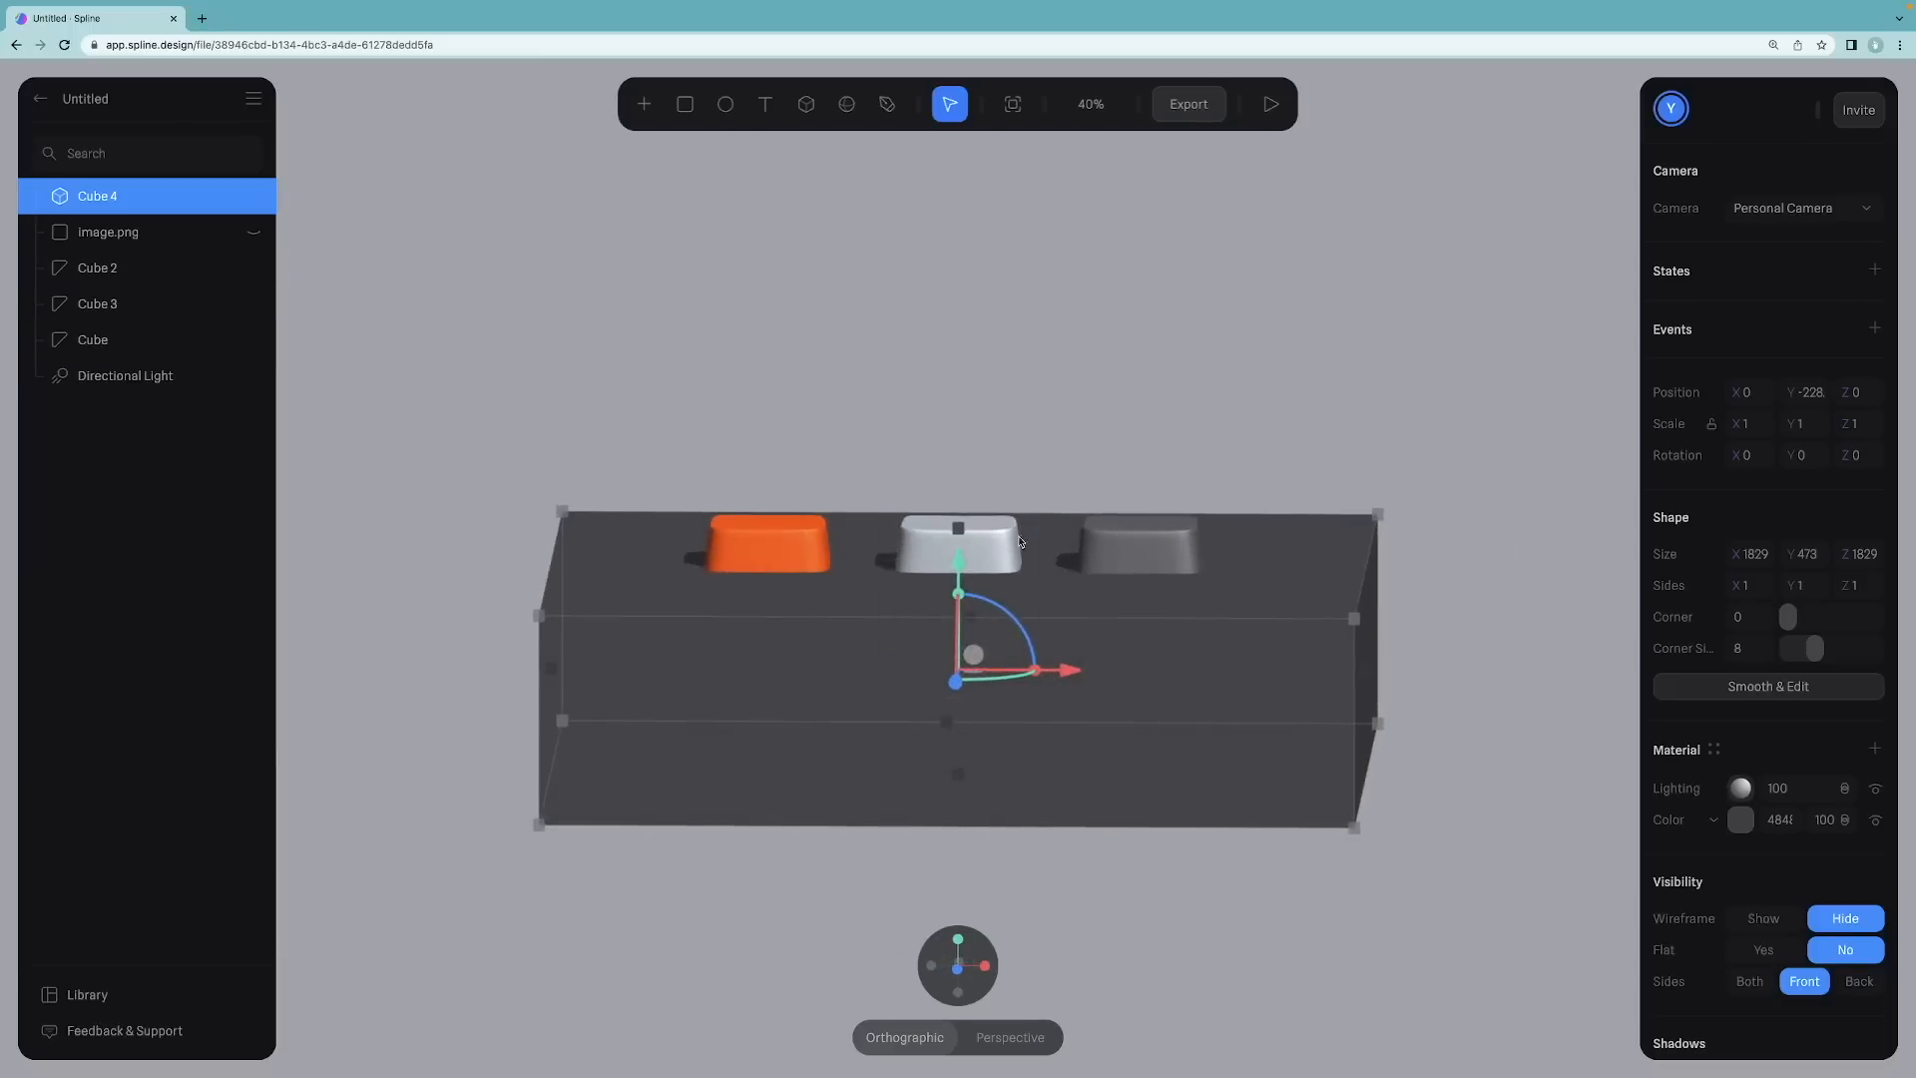
pyautogui.moveTo(960, 560); pyautogui.dragTo(964, 624)
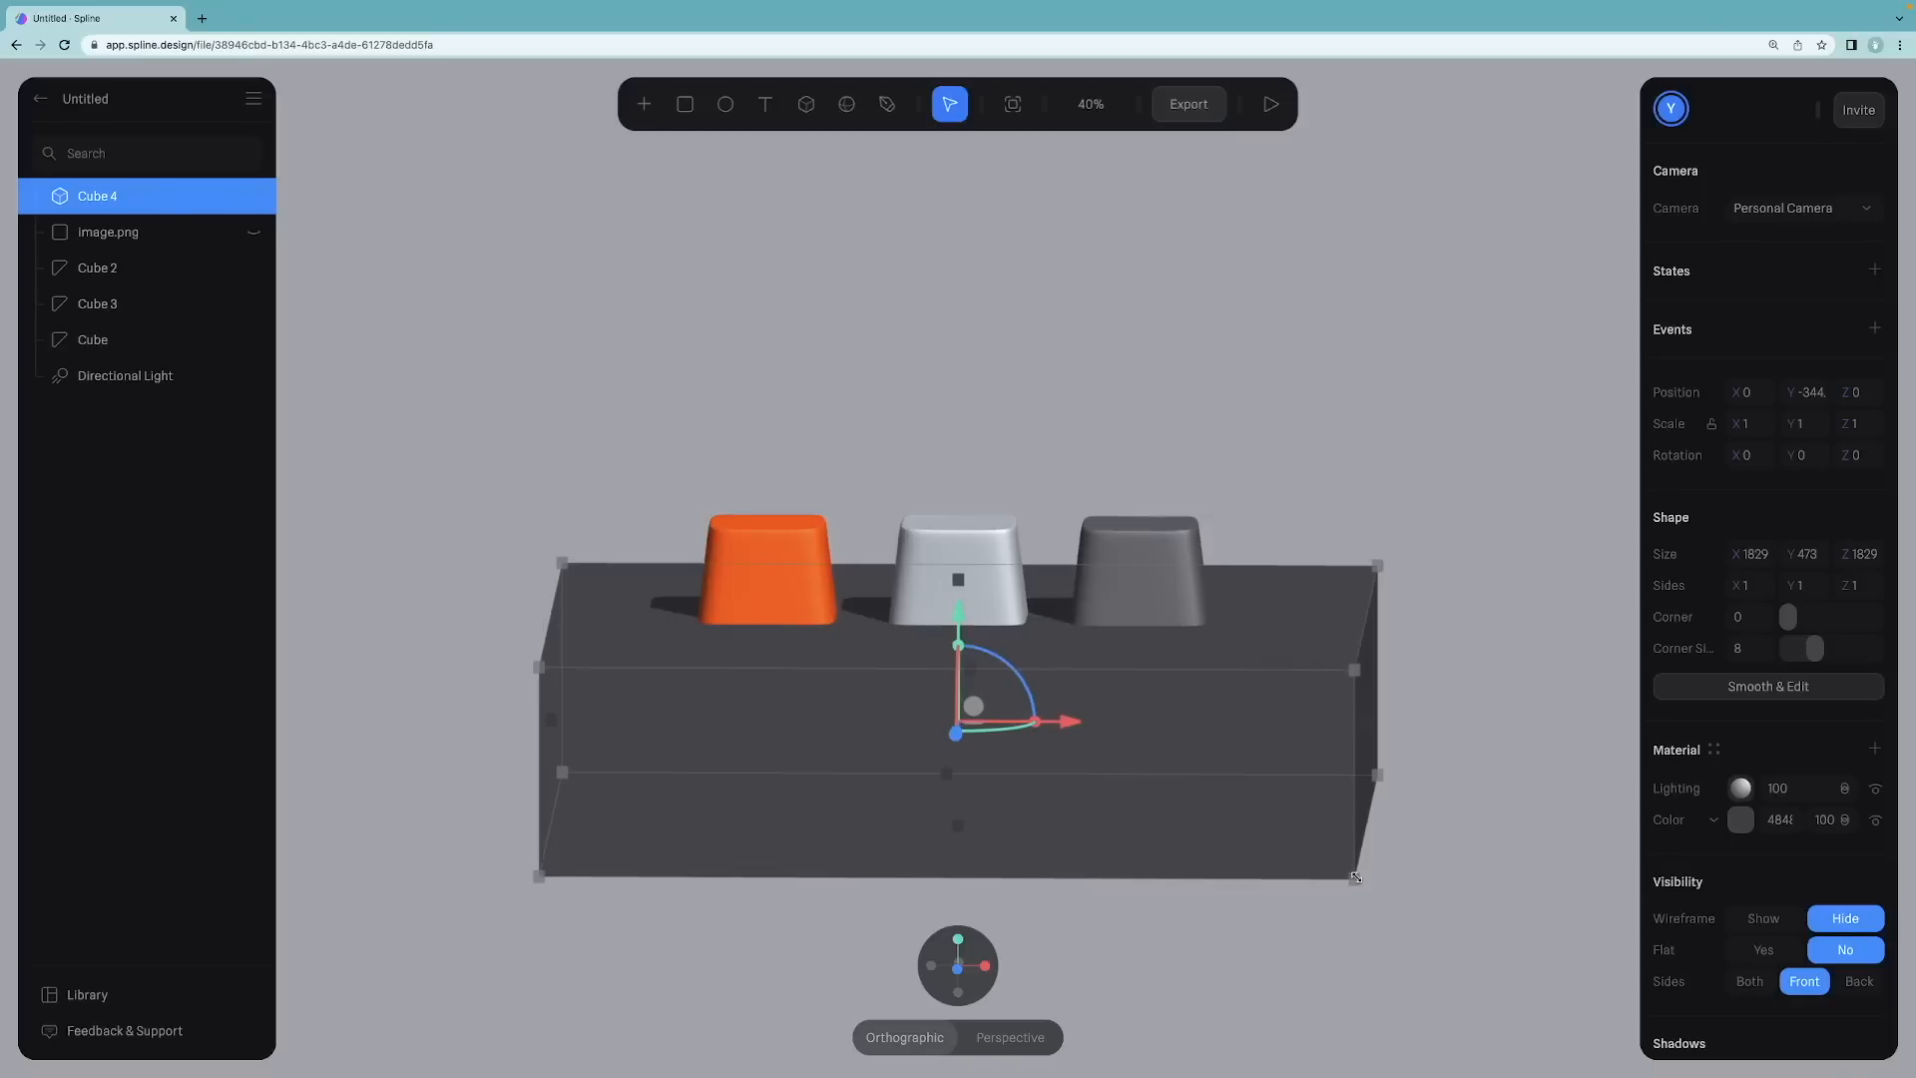
# Step: Reduce the base cube's height to about 200 from the front view
pyautogui.click(984, 966)
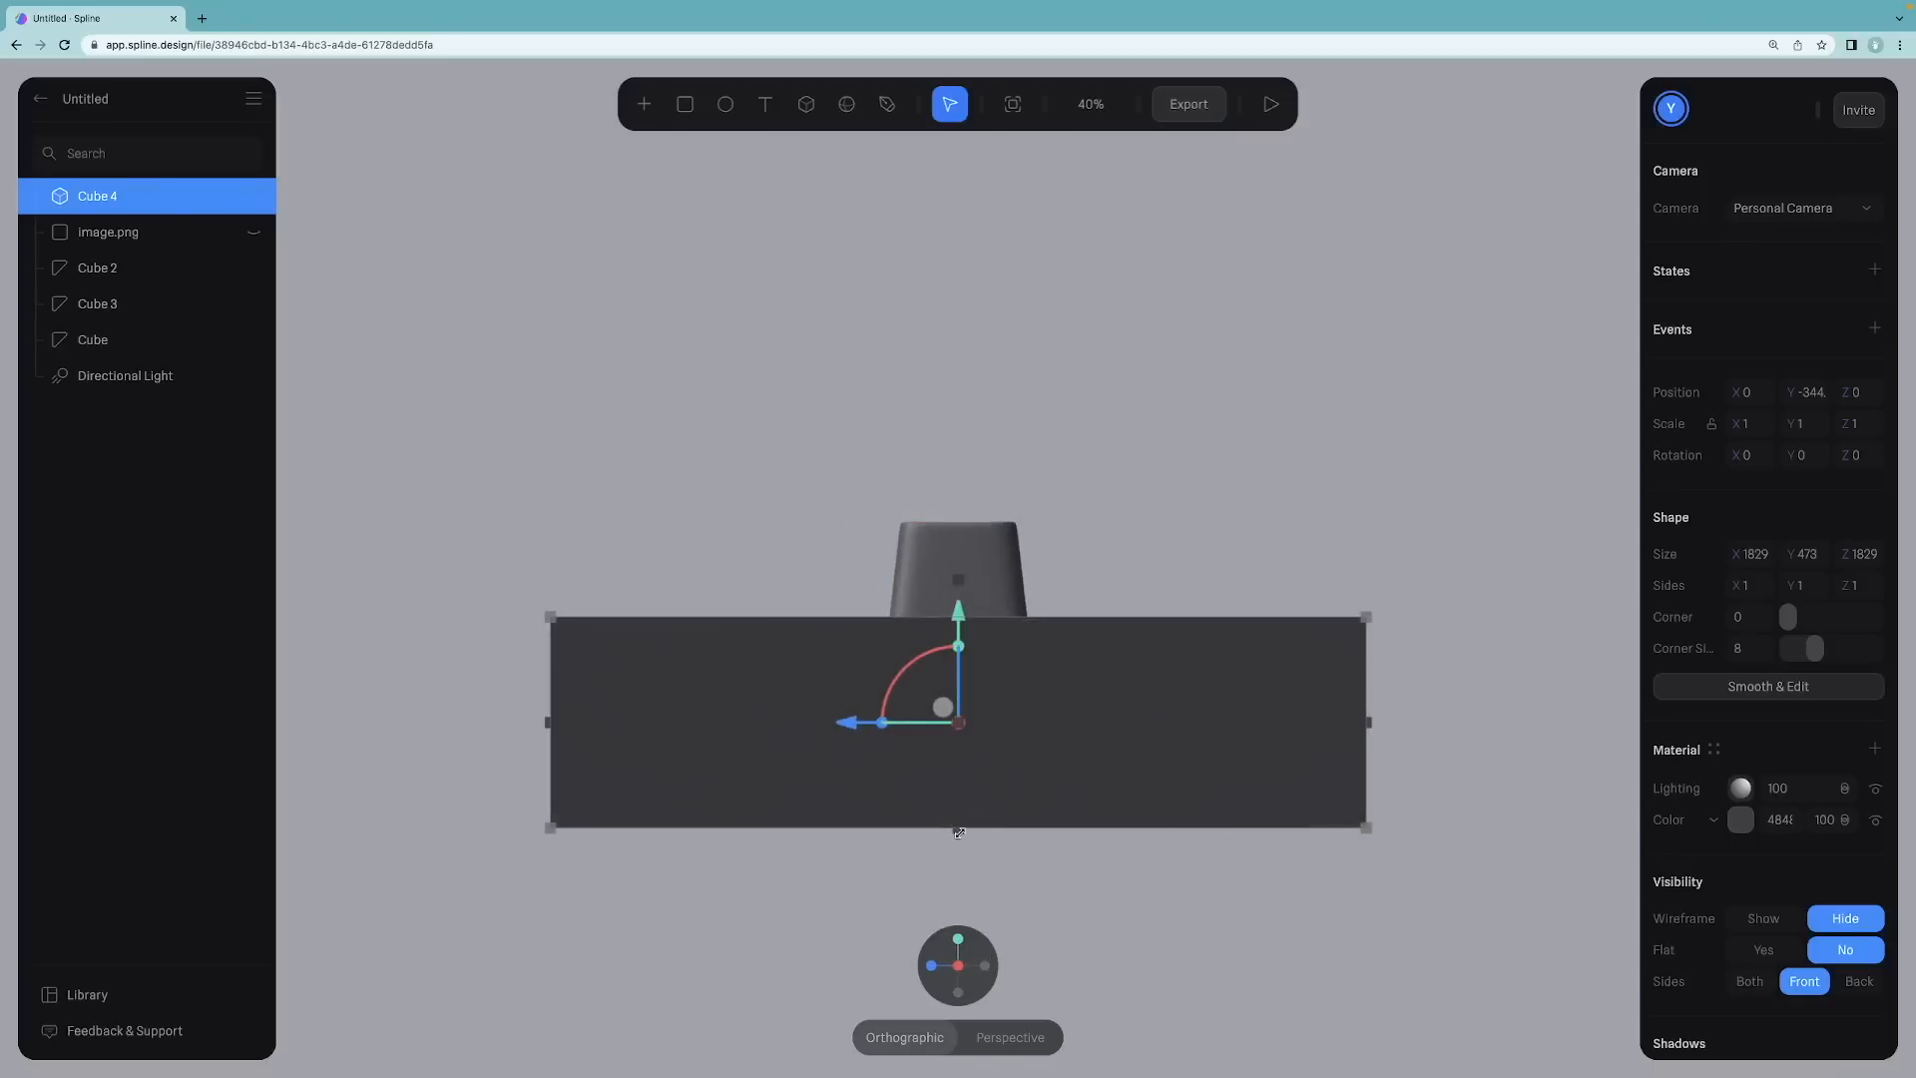
pyautogui.moveTo(964, 826); pyautogui.dragTo(964, 705)
pyautogui.keyDown('alt'); pyautogui.moveTo(498, 349); pyautogui.dragTo(720, 416); pyautogui.keyUp('alt')
# Step: Resize the base in top view to about 1509 by 711 so it just surrounds the three keycaps
pyautogui.click(958, 941)
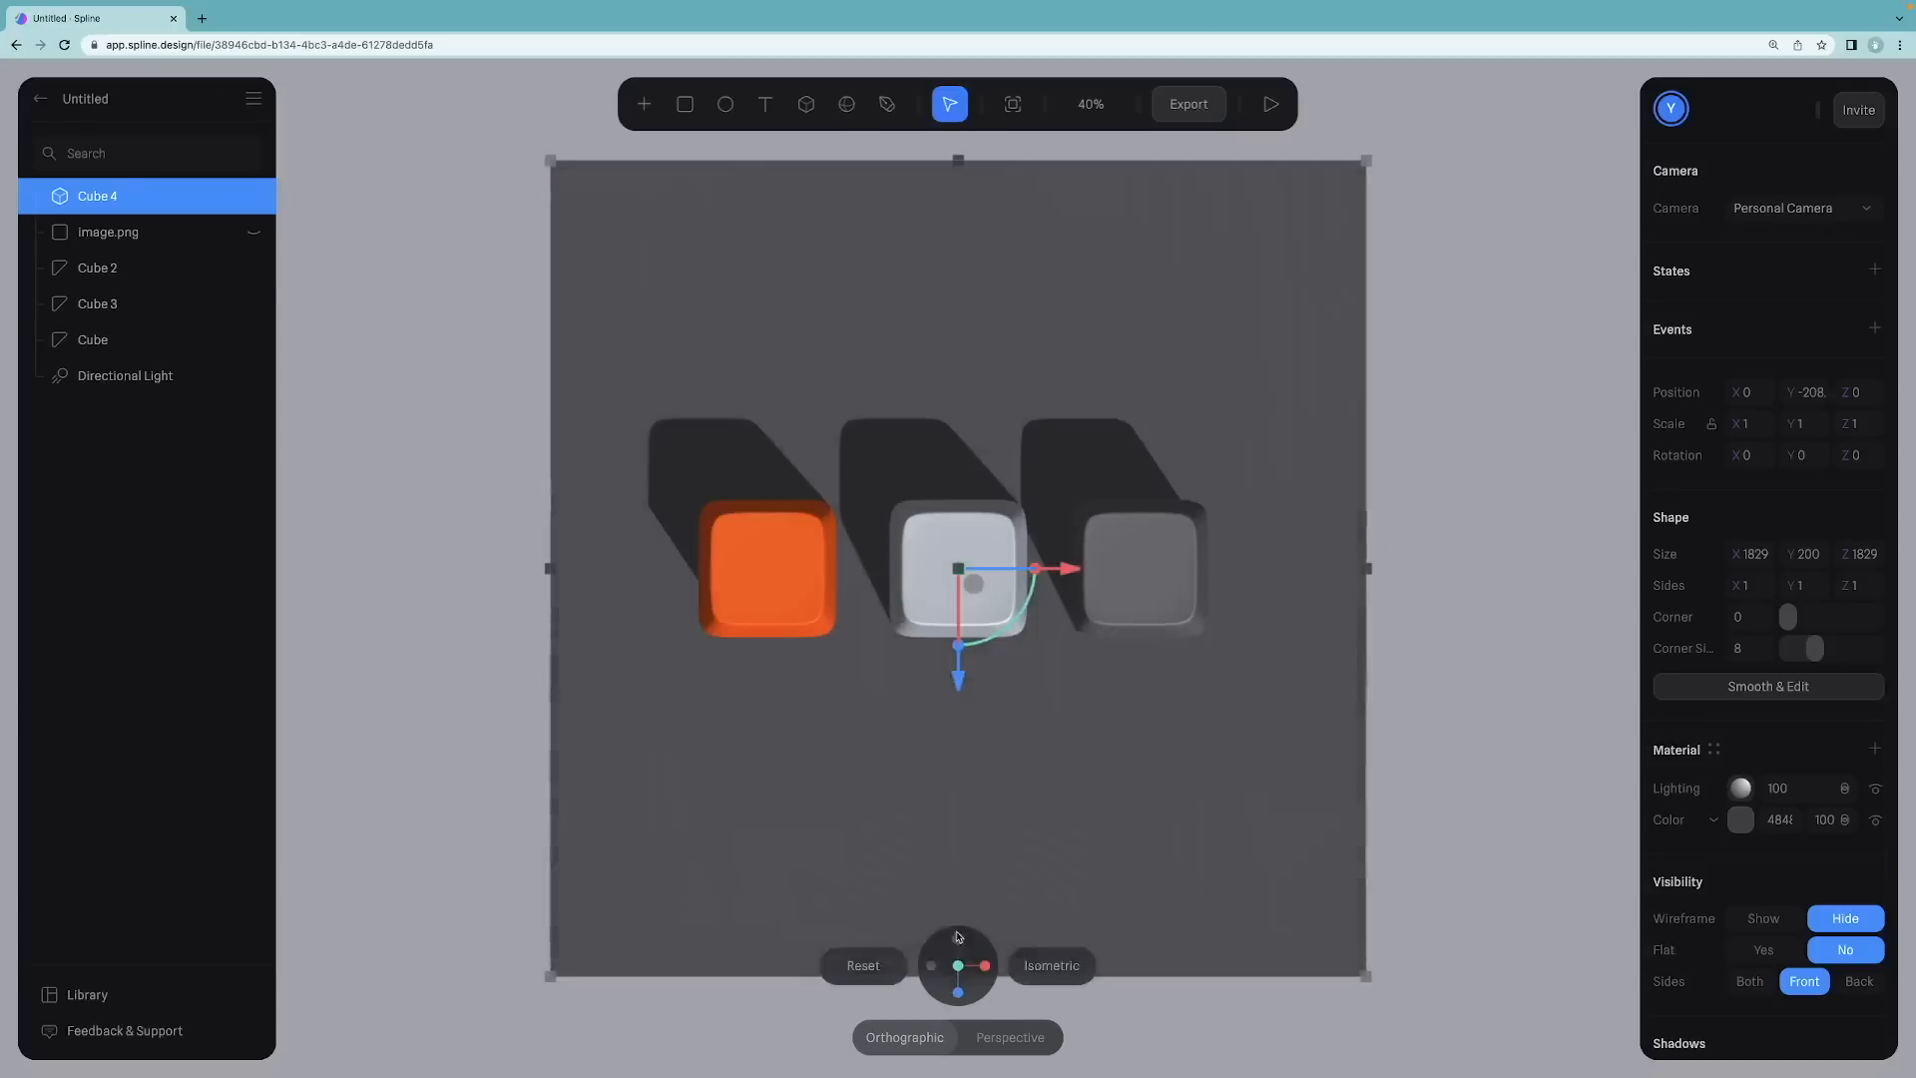
pyautogui.scroll(-5, 983, 522)
pyautogui.moveTo(958, 324); pyautogui.dragTo(958, 474)
pyautogui.moveTo(958, 812); pyautogui.dragTo(964, 664)
pyautogui.moveTo(714, 569); pyautogui.dragTo(757, 570)
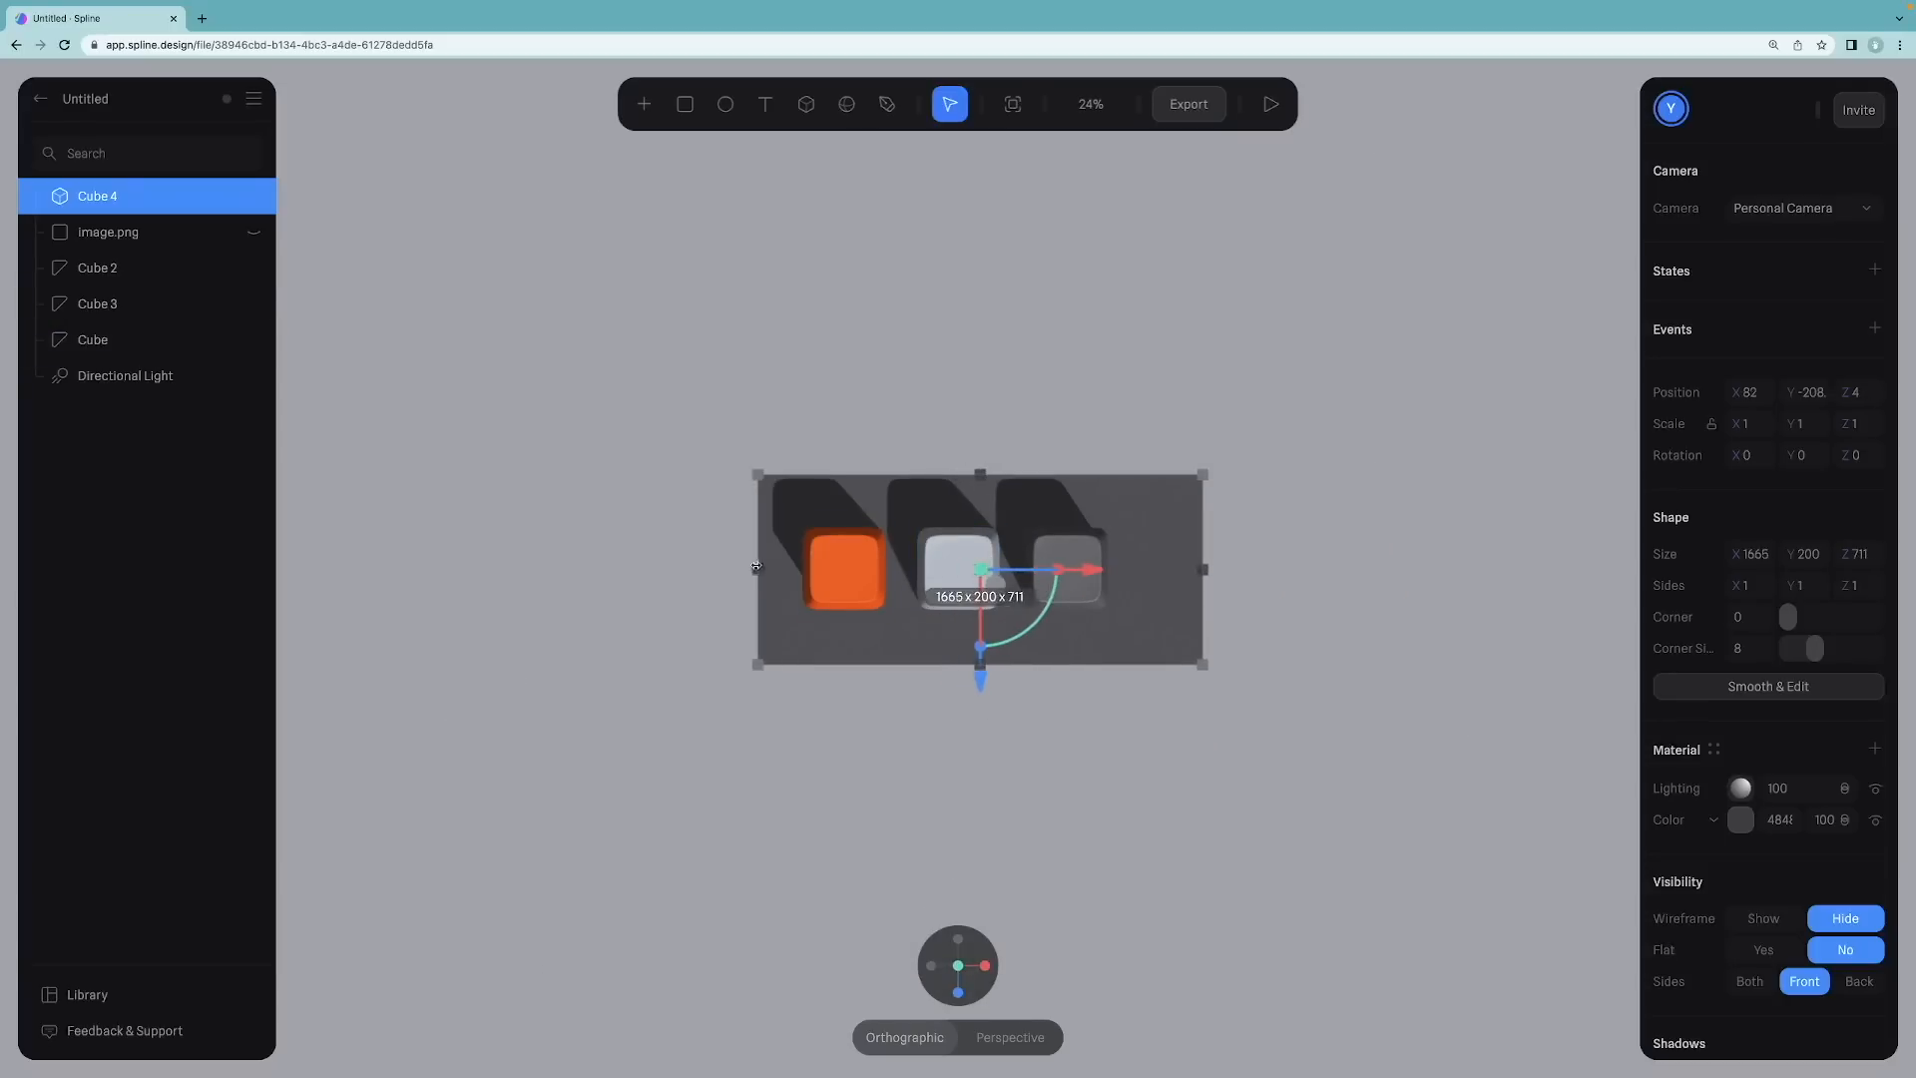
pyautogui.moveTo(1204, 569); pyautogui.dragTo(1163, 570)
# Step: Raise the base cube slightly under the keycaps
pyautogui.keyDown('alt'); pyautogui.moveTo(932, 740); pyautogui.dragTo(1014, 282); pyautogui.keyUp('alt')
pyautogui.scroll(2, 941, 467)
pyautogui.scroll(6, 943, 465)
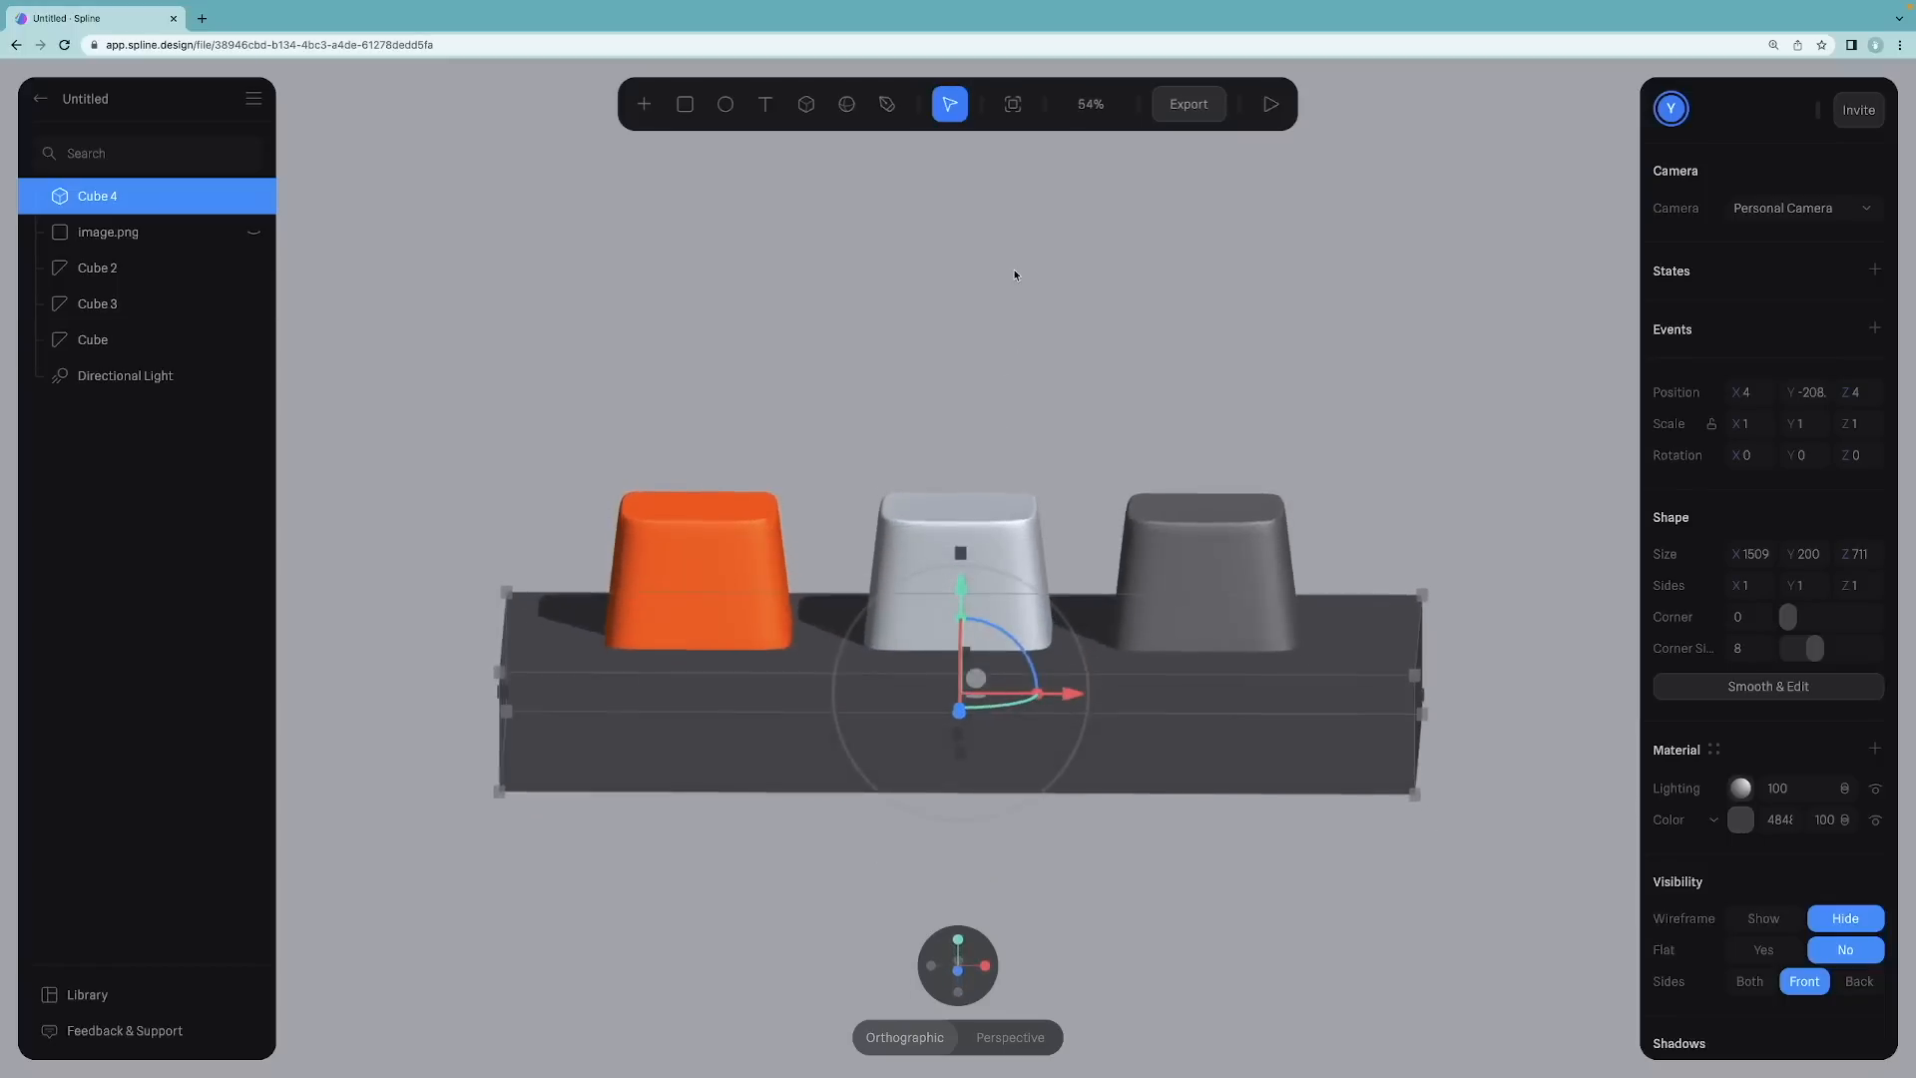
pyautogui.moveTo(960, 586)
pyautogui.mouseDown()
pyautogui.moveTo(958, 556)
pyautogui.moveTo(960, 574)
pyautogui.mouseUp()
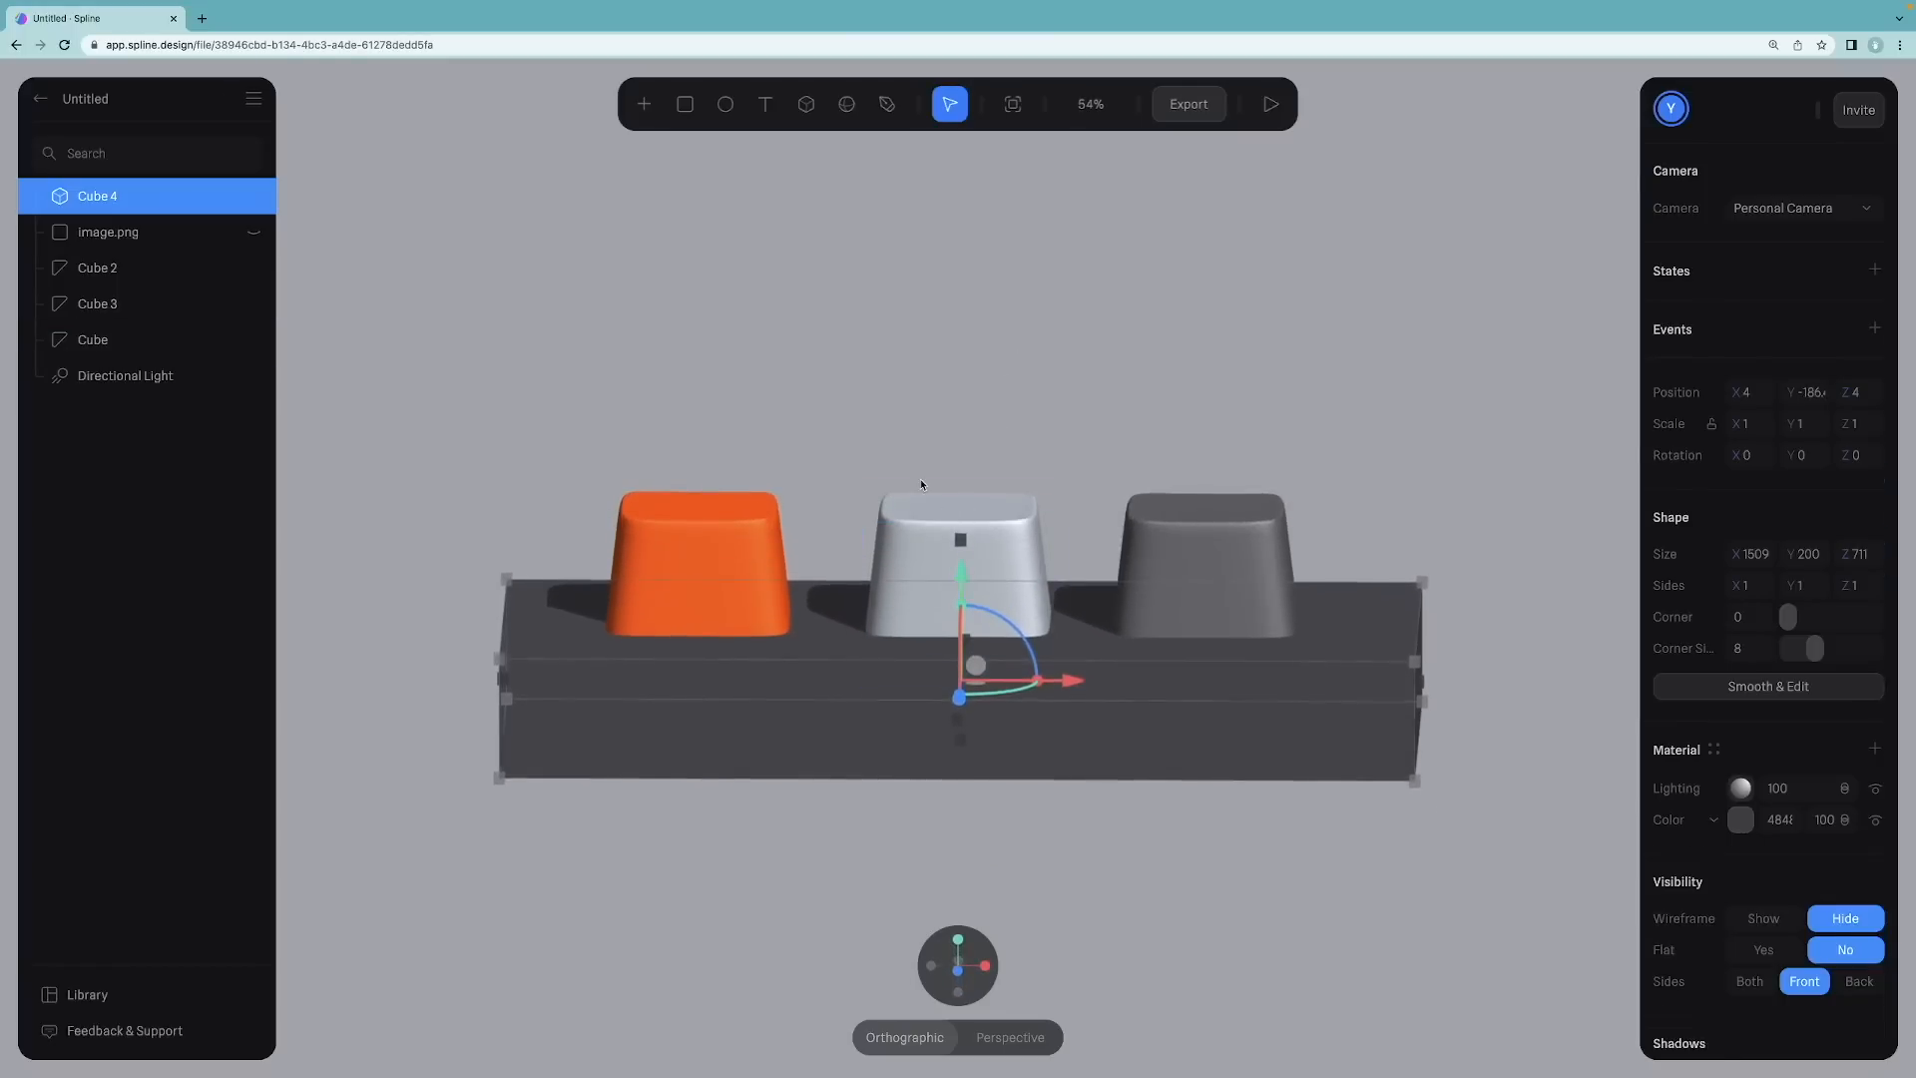
# Step: Darken the base cube's color to dark grey 272727
pyautogui.click(912, 419)
pyautogui.keyDown('alt'); pyautogui.moveTo(911, 414); pyautogui.dragTo(895, 483); pyautogui.keyUp('alt')
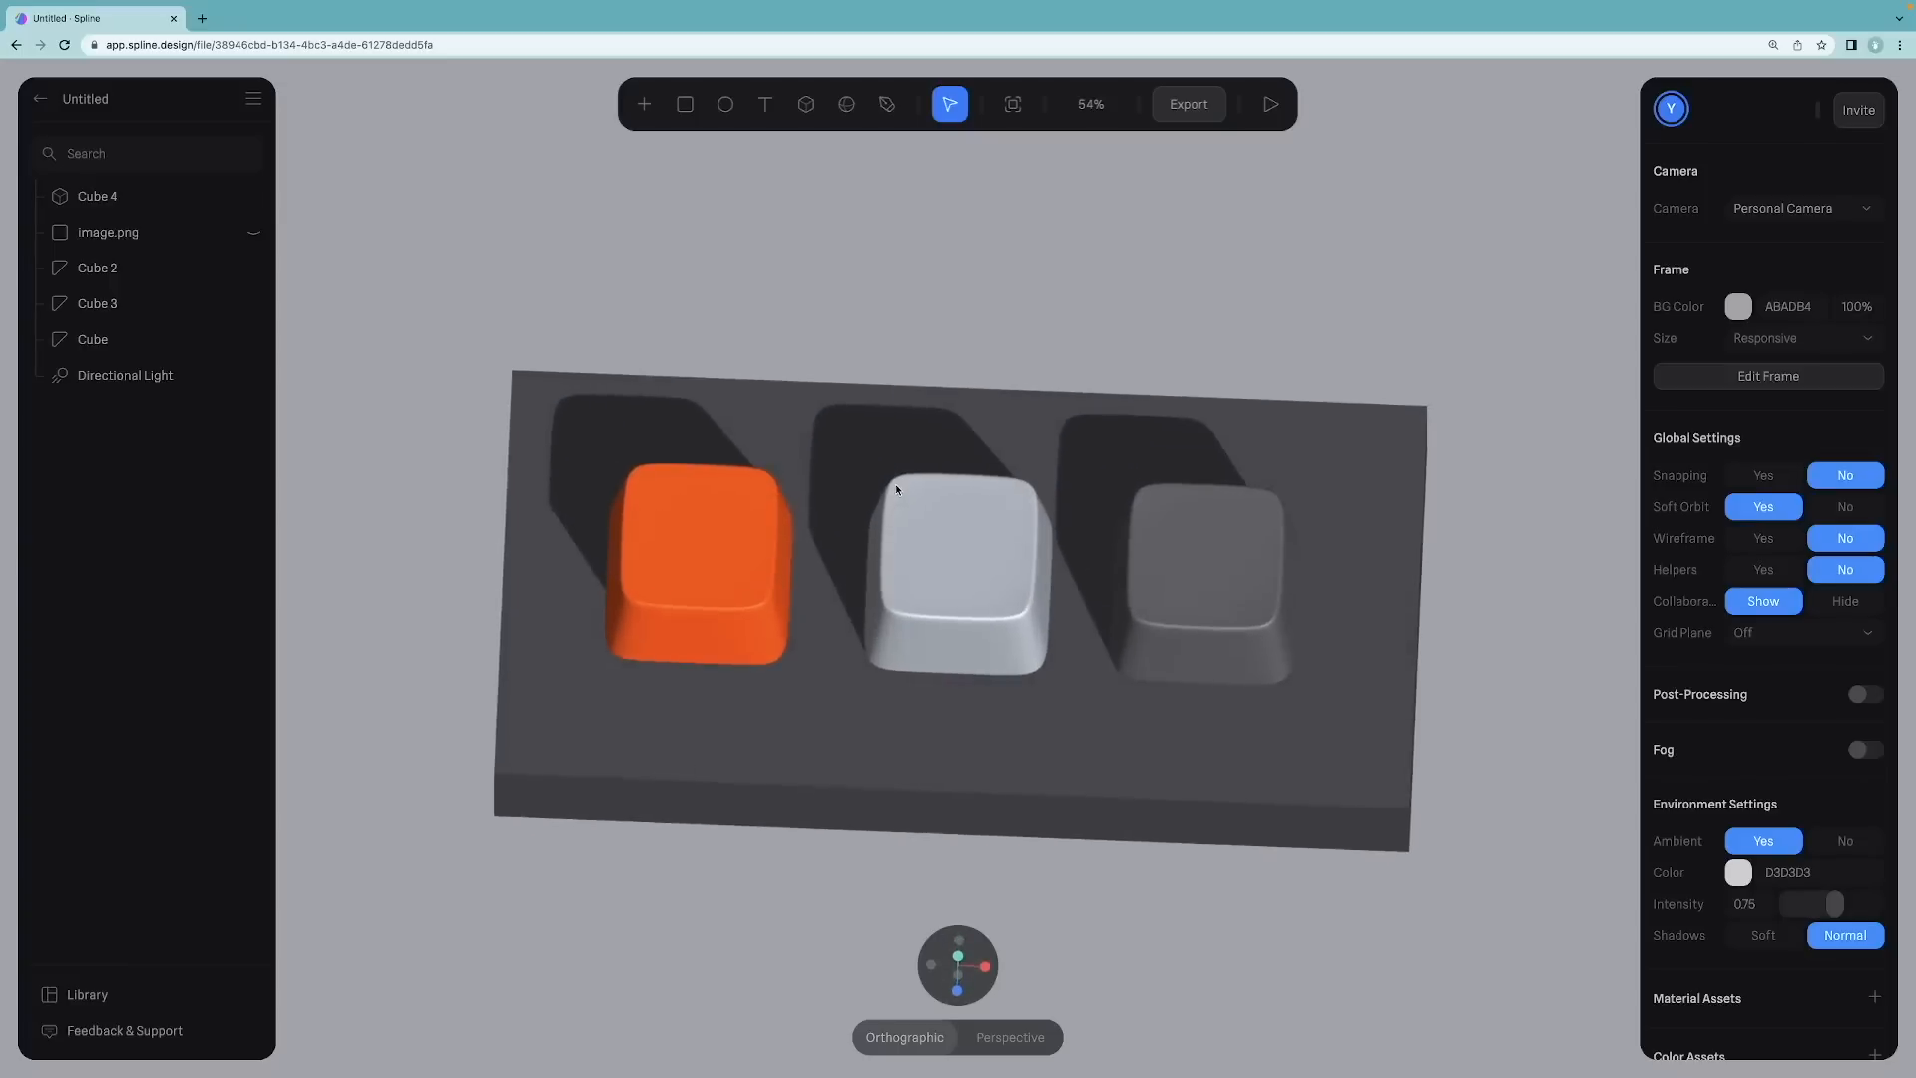
pyautogui.click(846, 762)
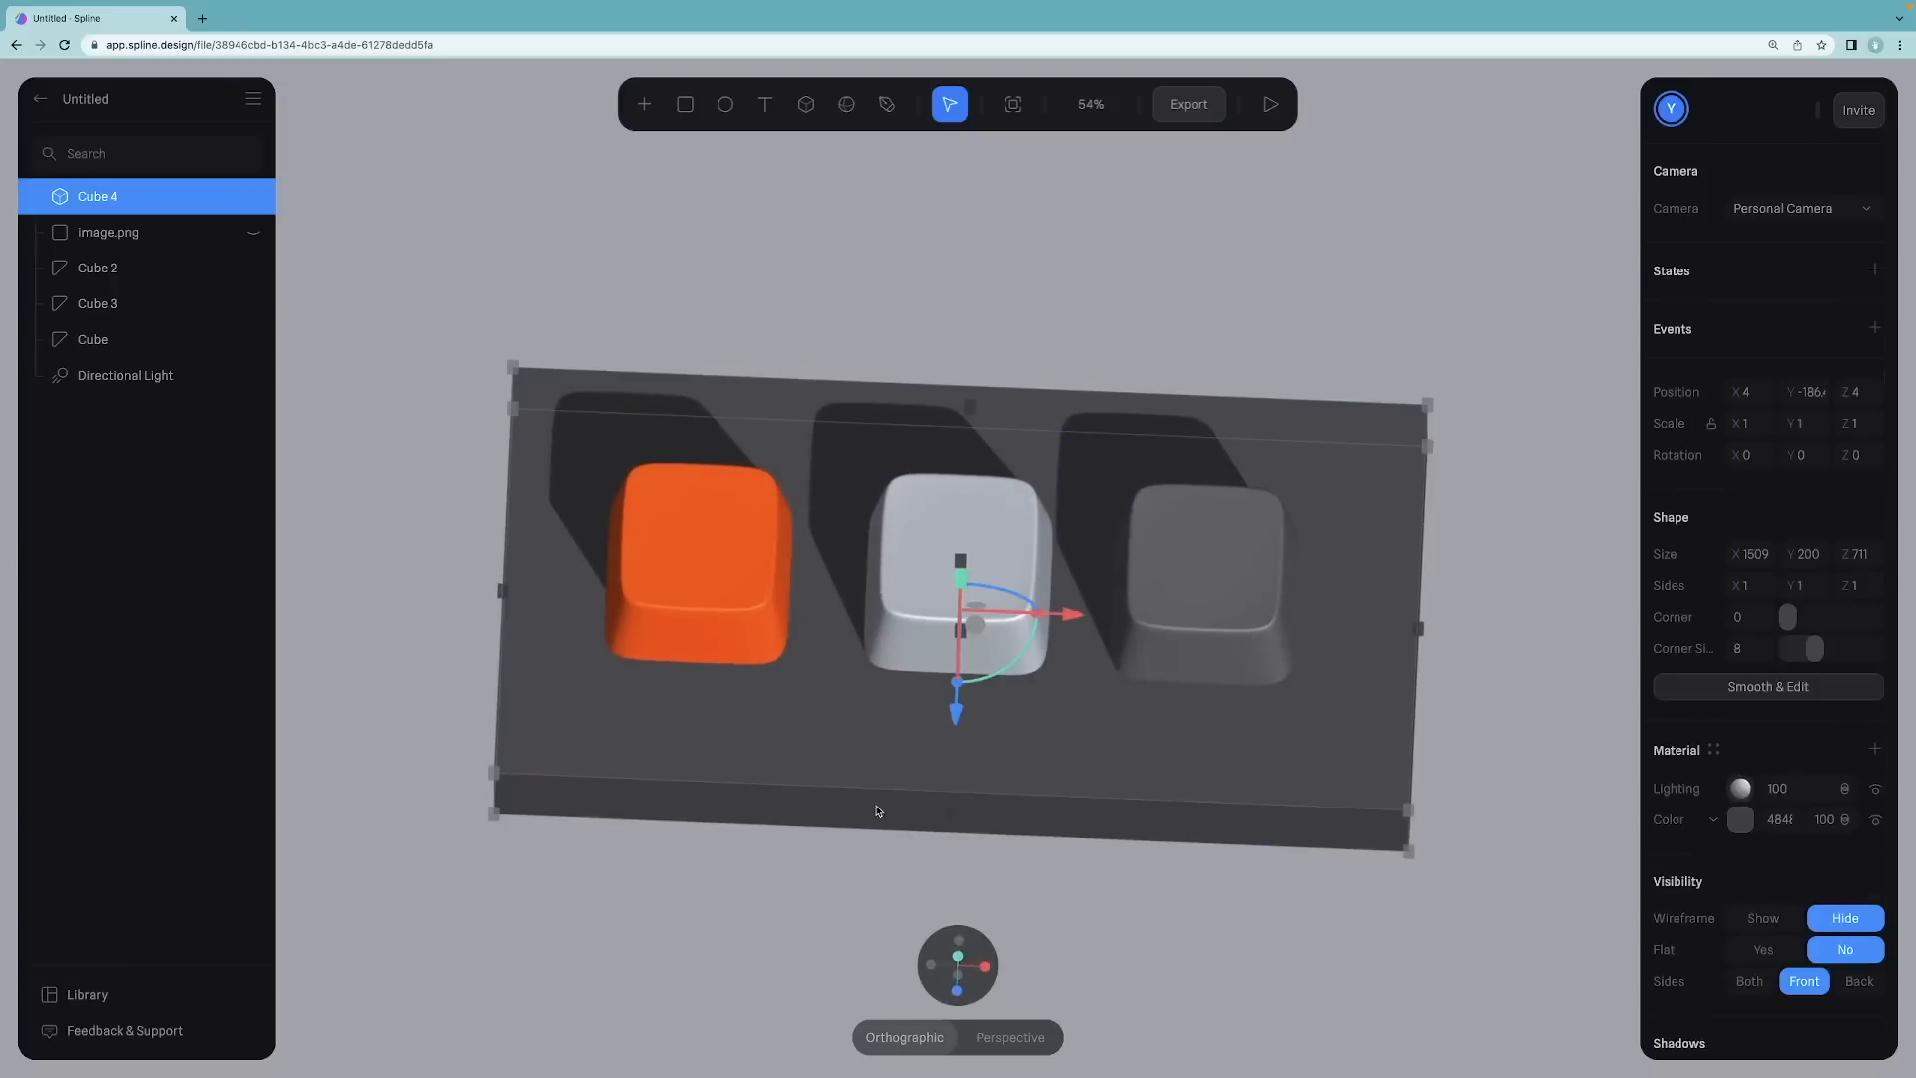
pyautogui.click(1741, 822)
pyautogui.scroll(-2, 1708, 858)
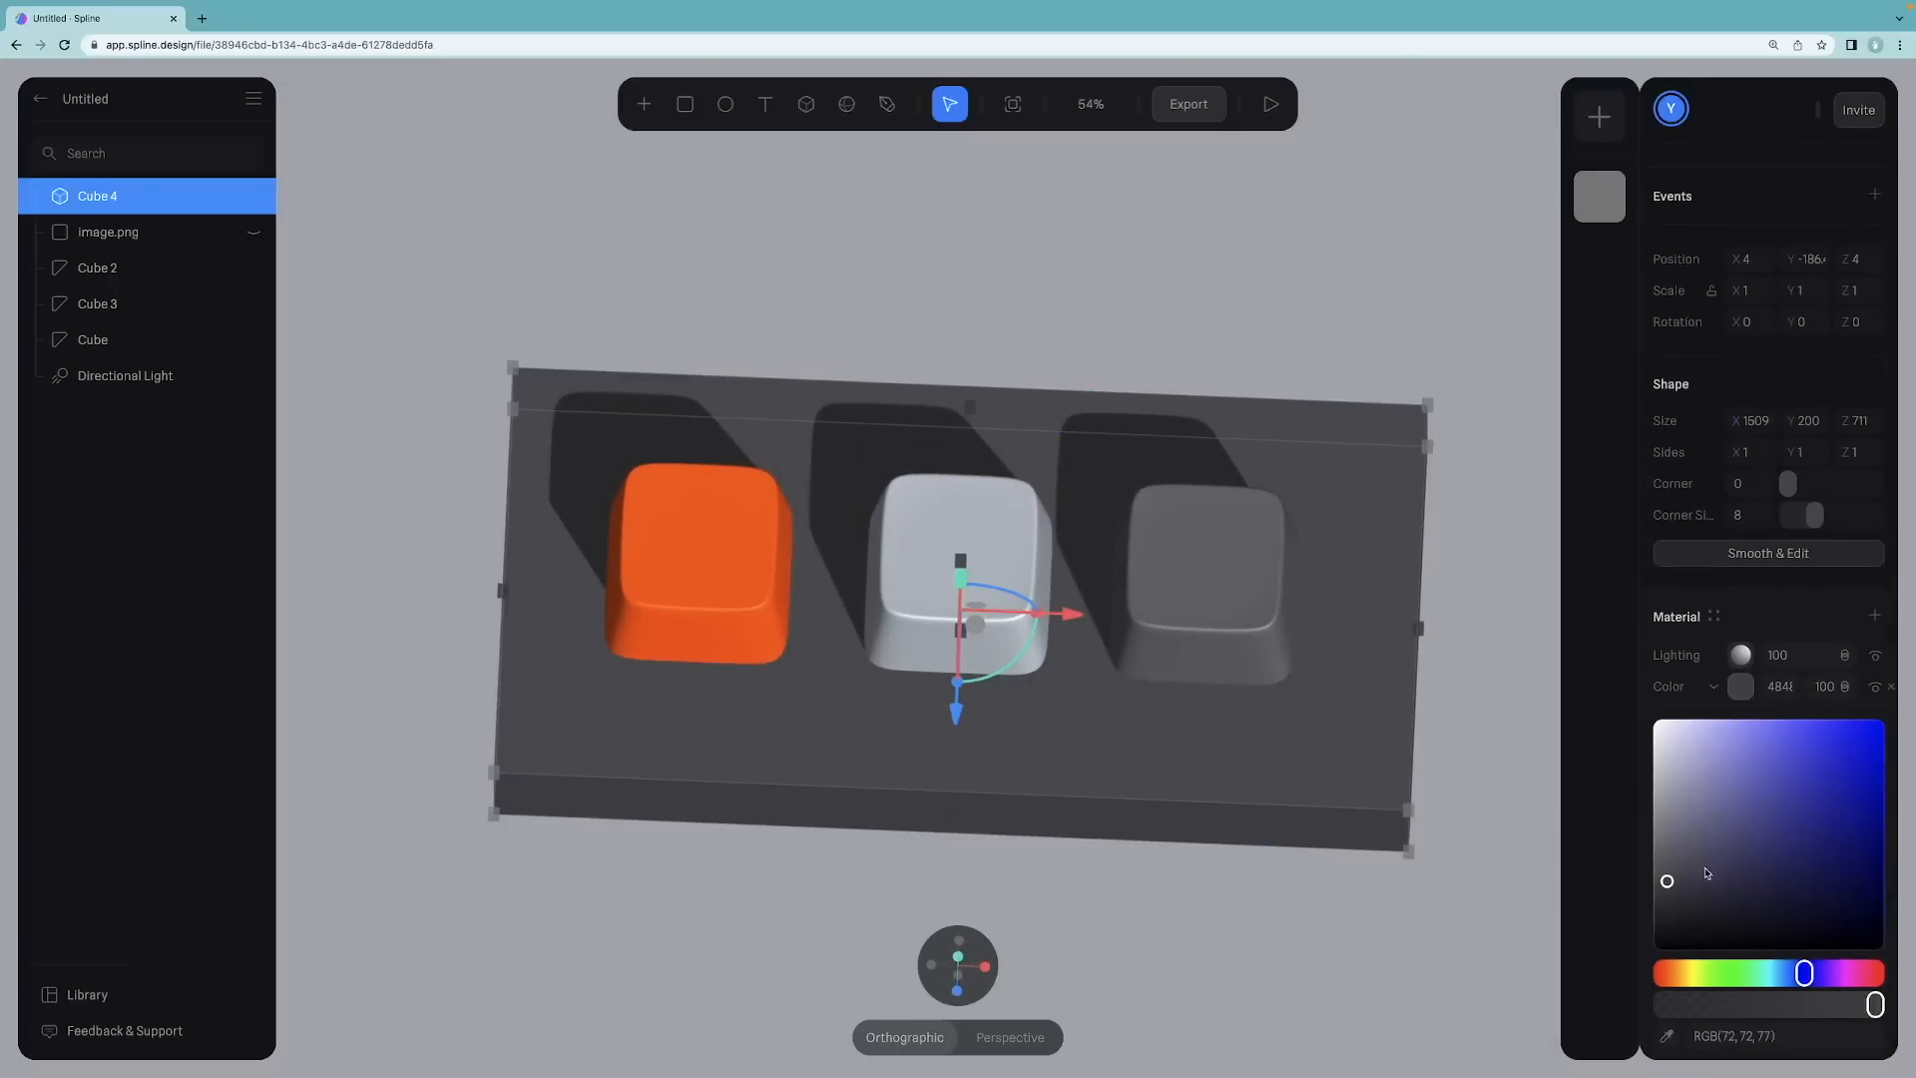
pyautogui.moveTo(1667, 883); pyautogui.dragTo(1663, 916)
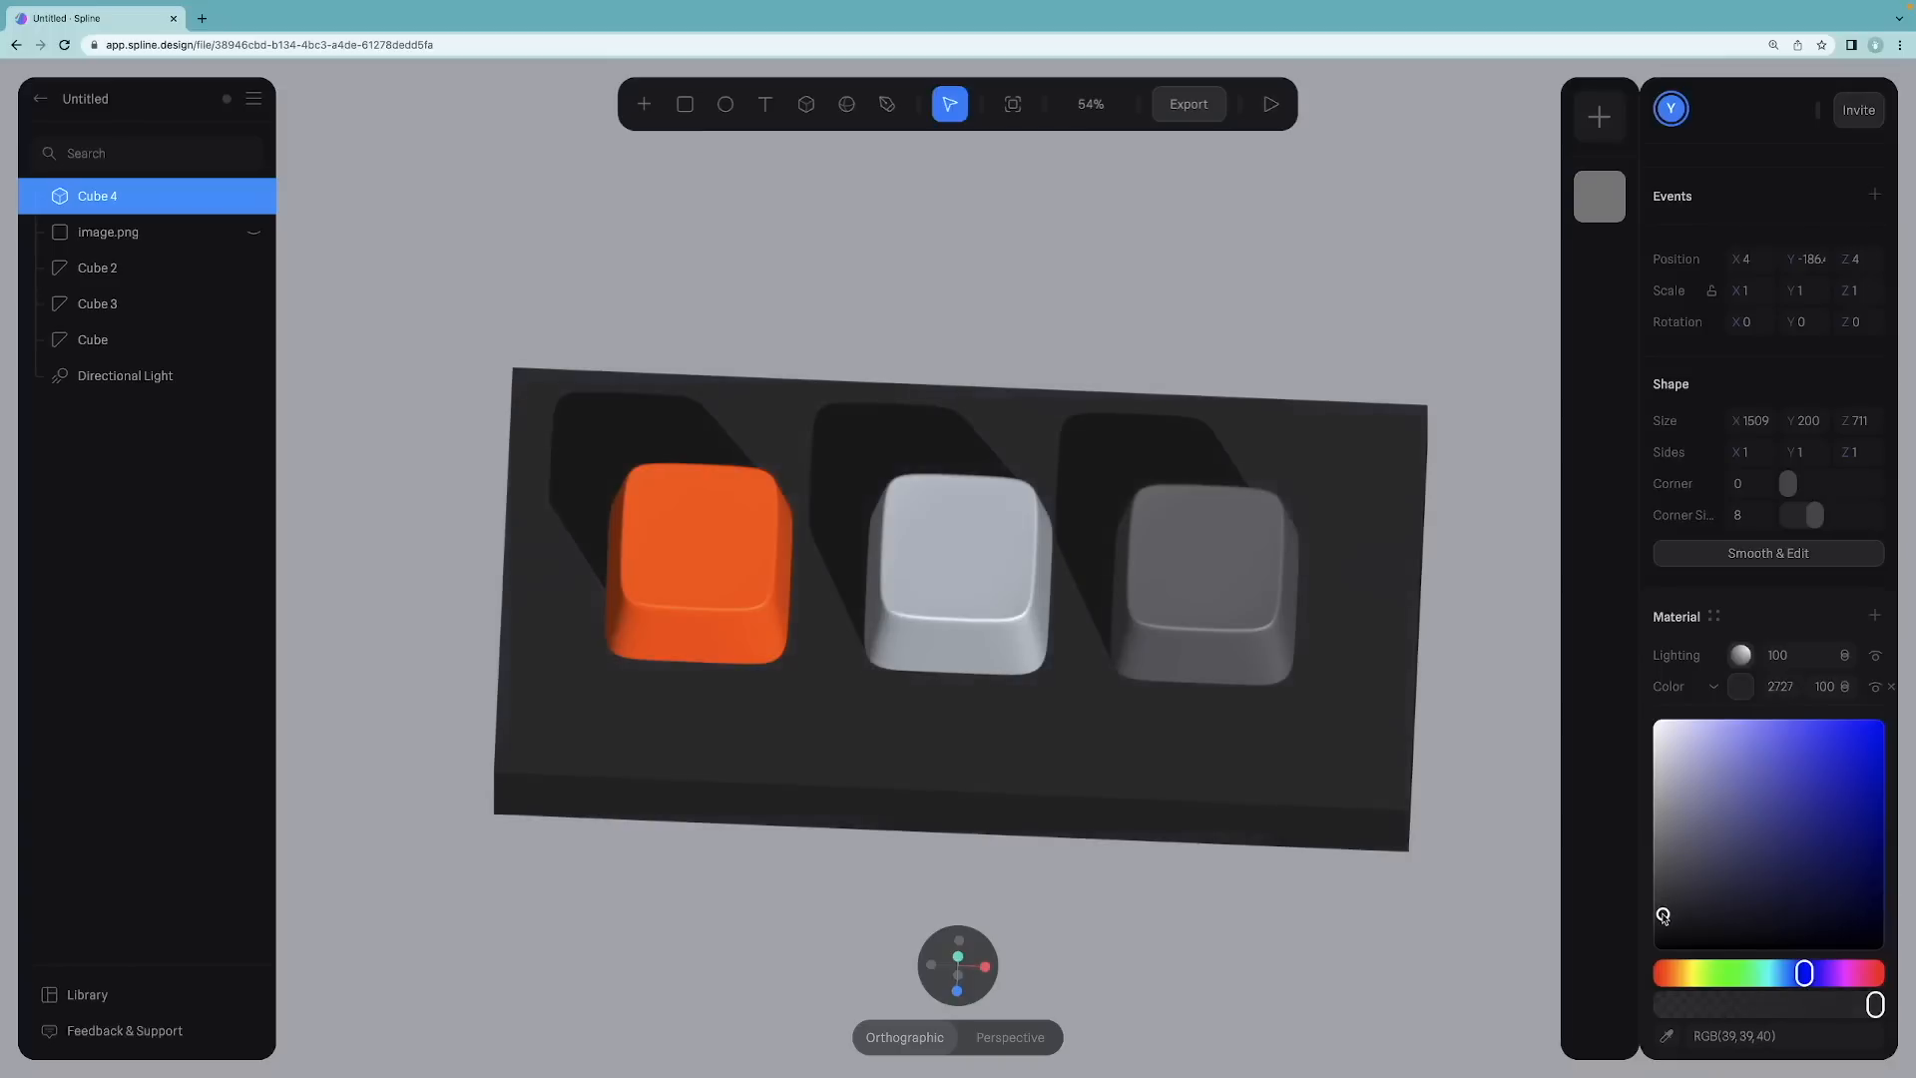
pyautogui.moveTo(1282, 918)
pyautogui.mouseDown()
pyautogui.moveTo(1313, 804)
pyautogui.moveTo(1285, 903)
pyautogui.moveTo(1259, 900)
pyautogui.mouseUp()
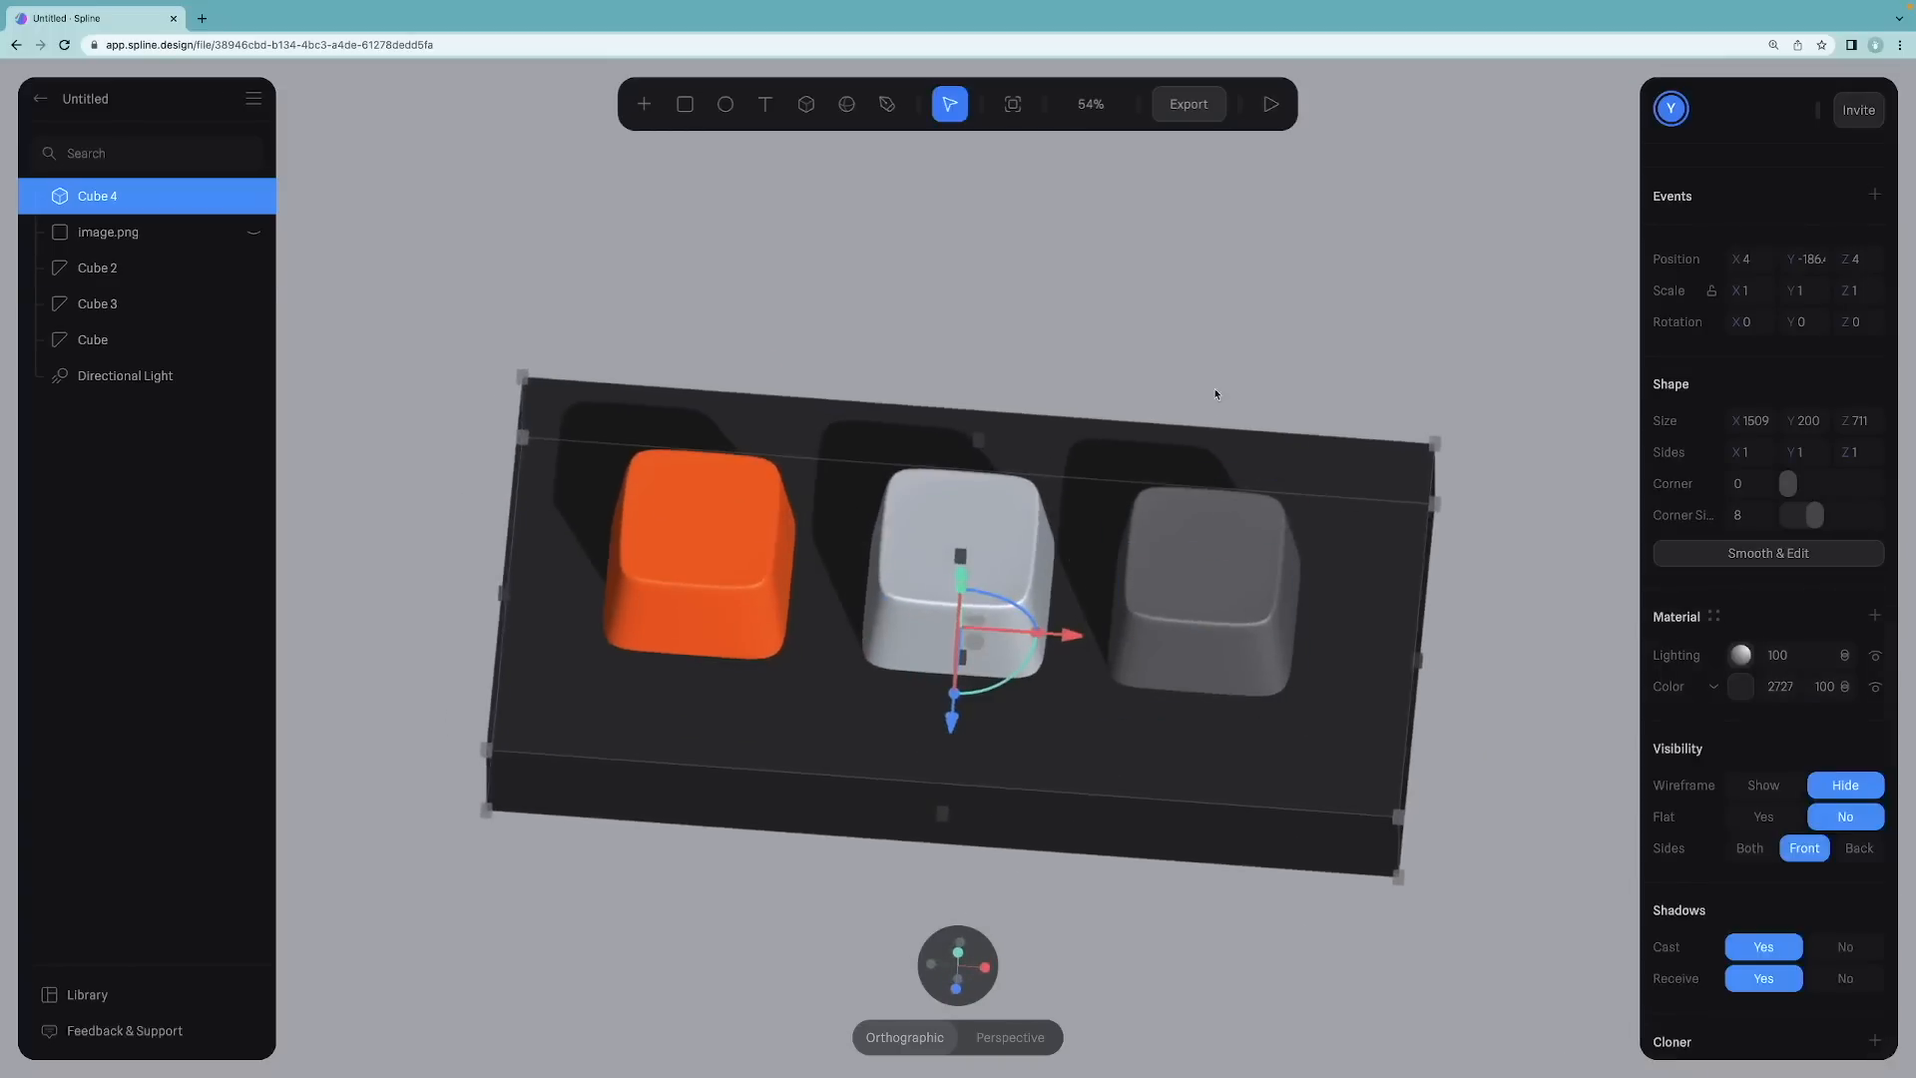
# Step: Add a Noise material layer to the base cube and set its opacity to 17
pyautogui.click(1221, 364)
pyautogui.moveTo(1203, 261)
pyautogui.keyDown('alt'); pyautogui.mouseDown()
pyautogui.moveTo(1196, 338)
pyautogui.moveTo(1197, 279)
pyautogui.mouseUp(); pyautogui.keyUp('alt')
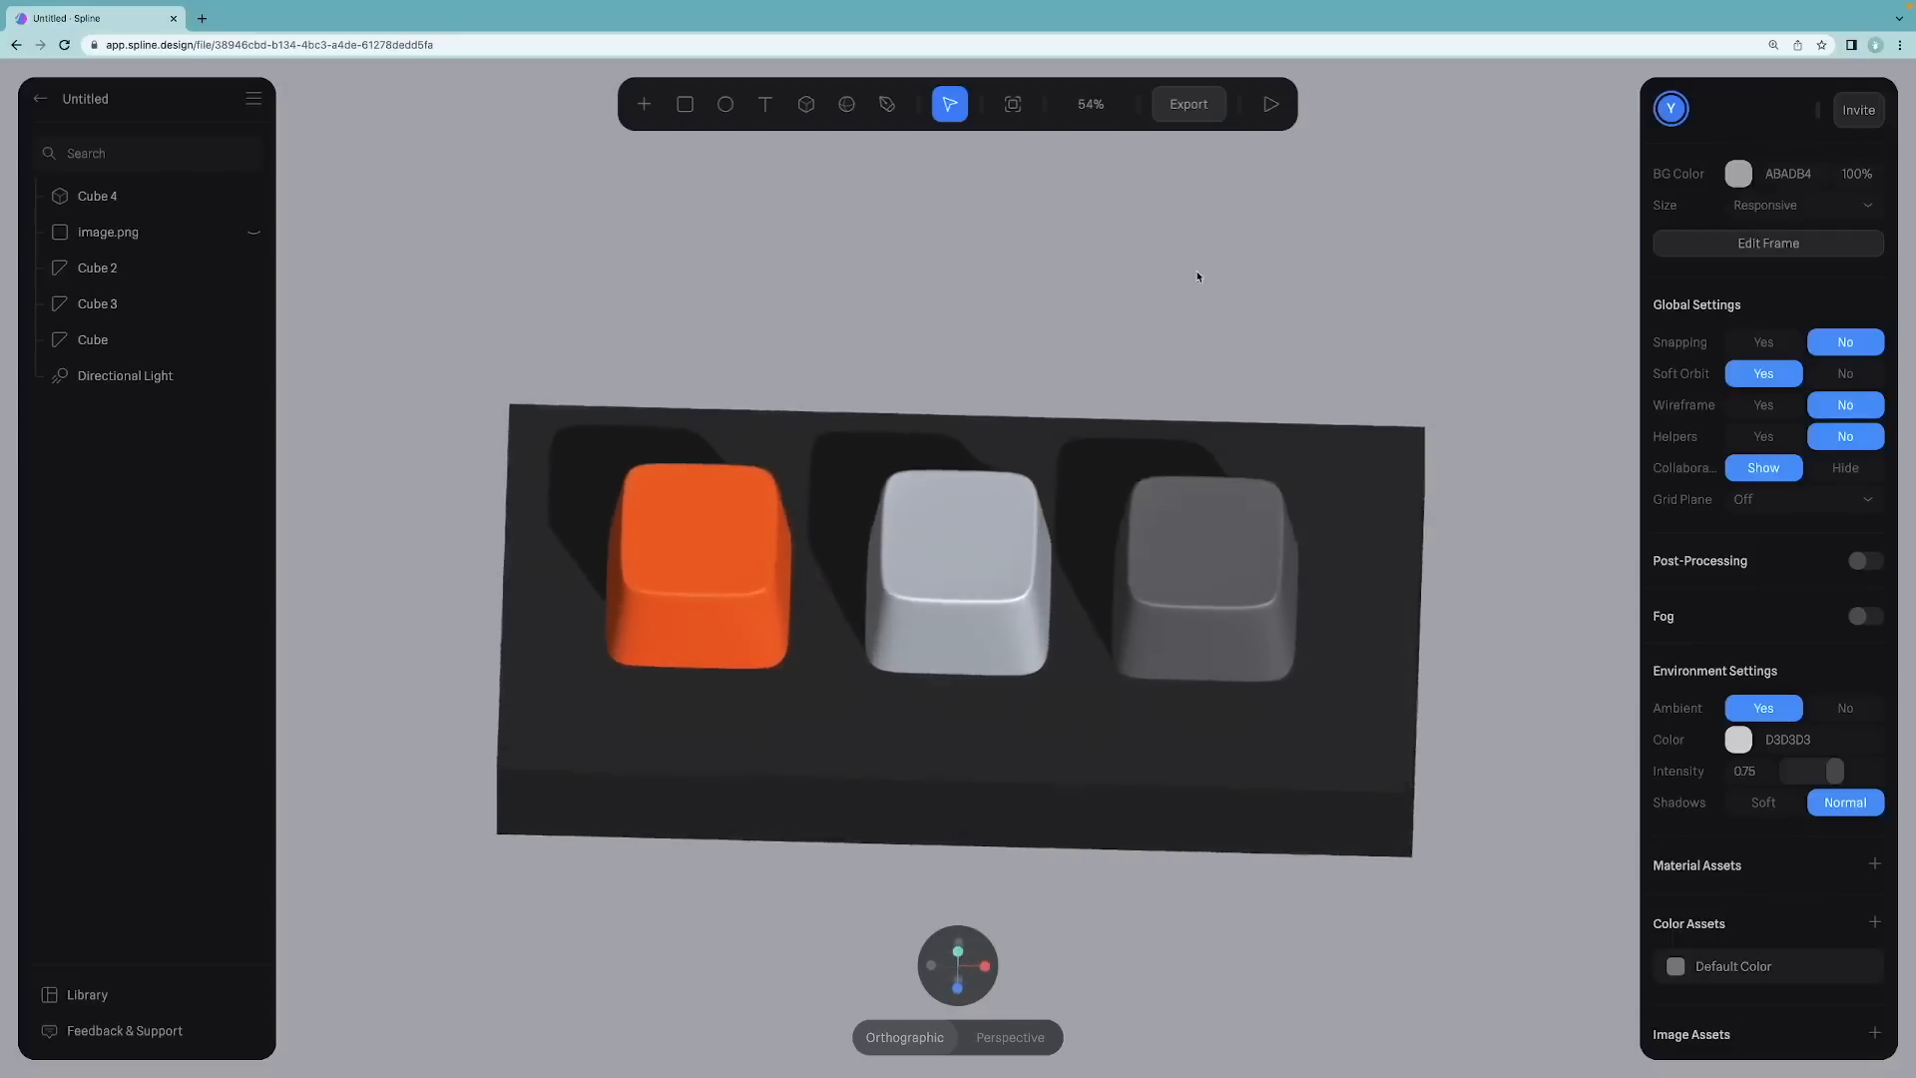
pyautogui.click(1326, 743)
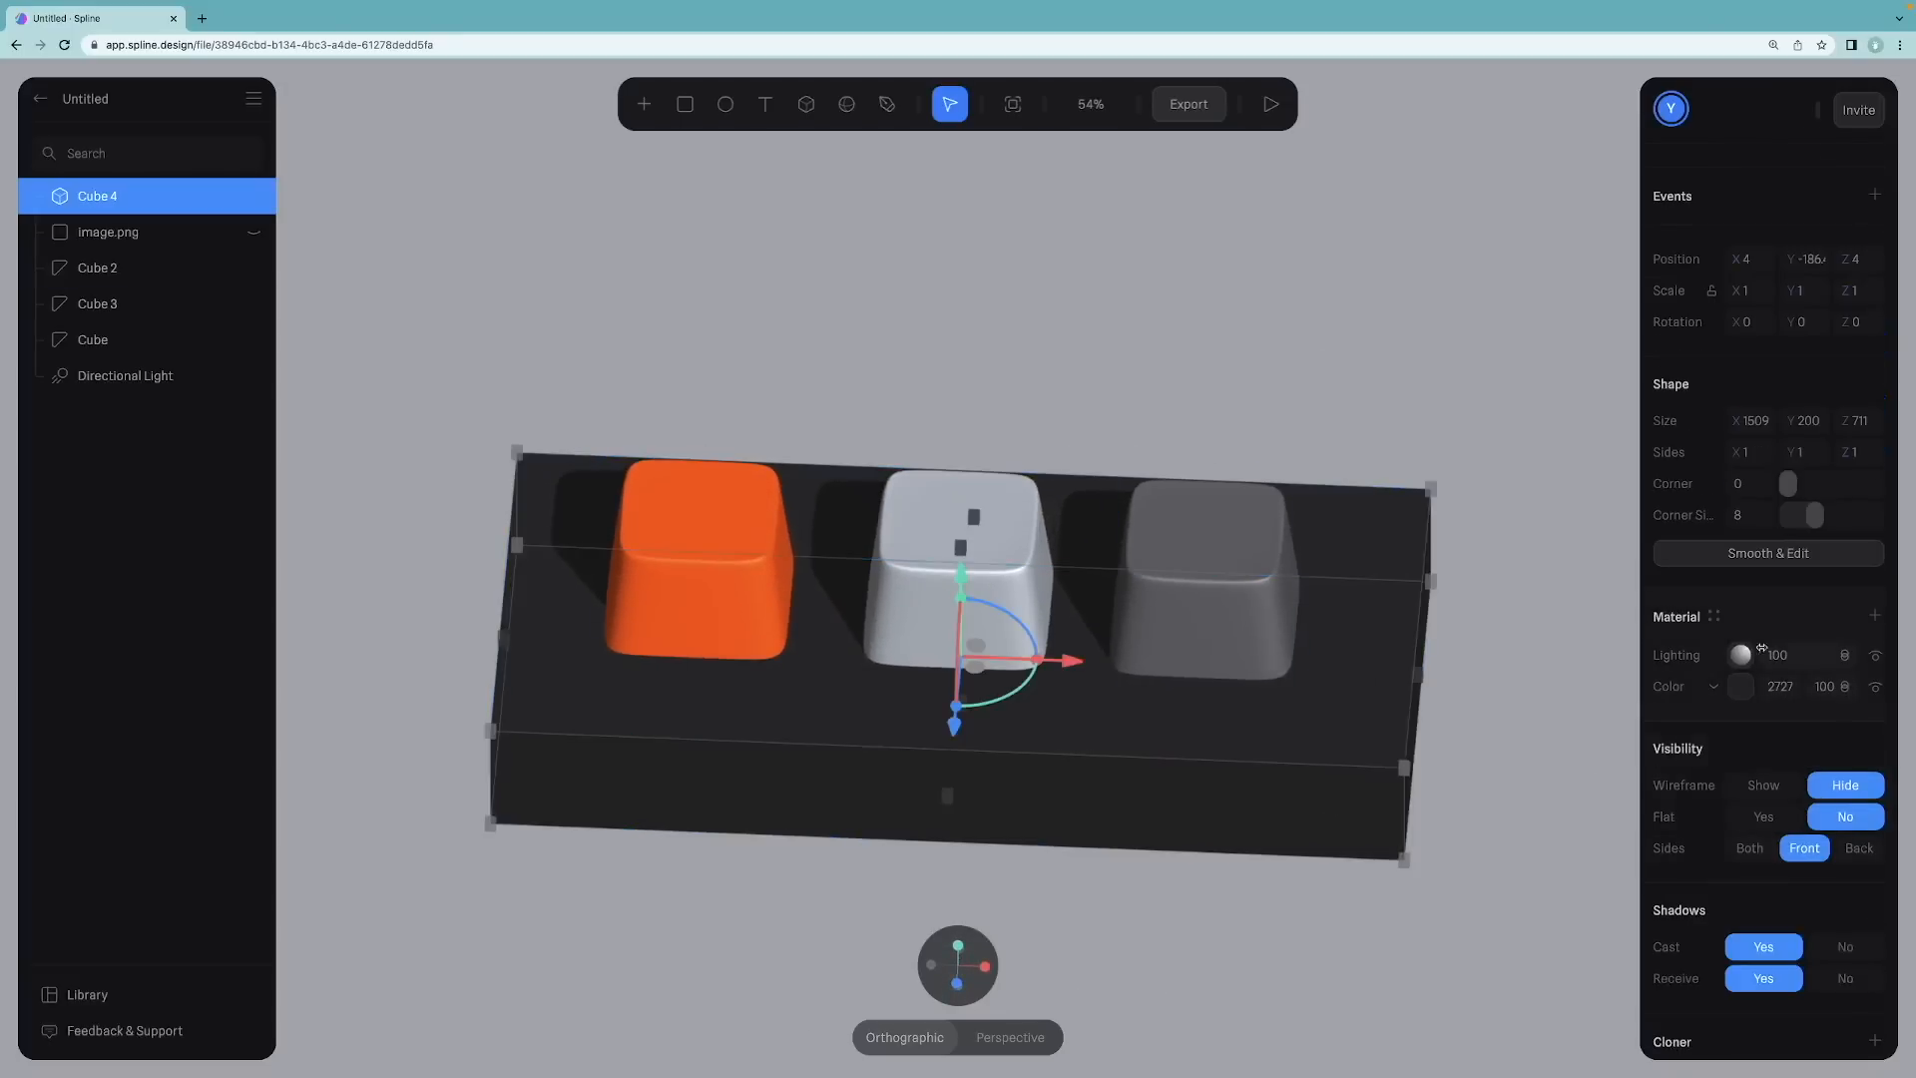
pyautogui.click(1874, 615)
pyautogui.click(1716, 657)
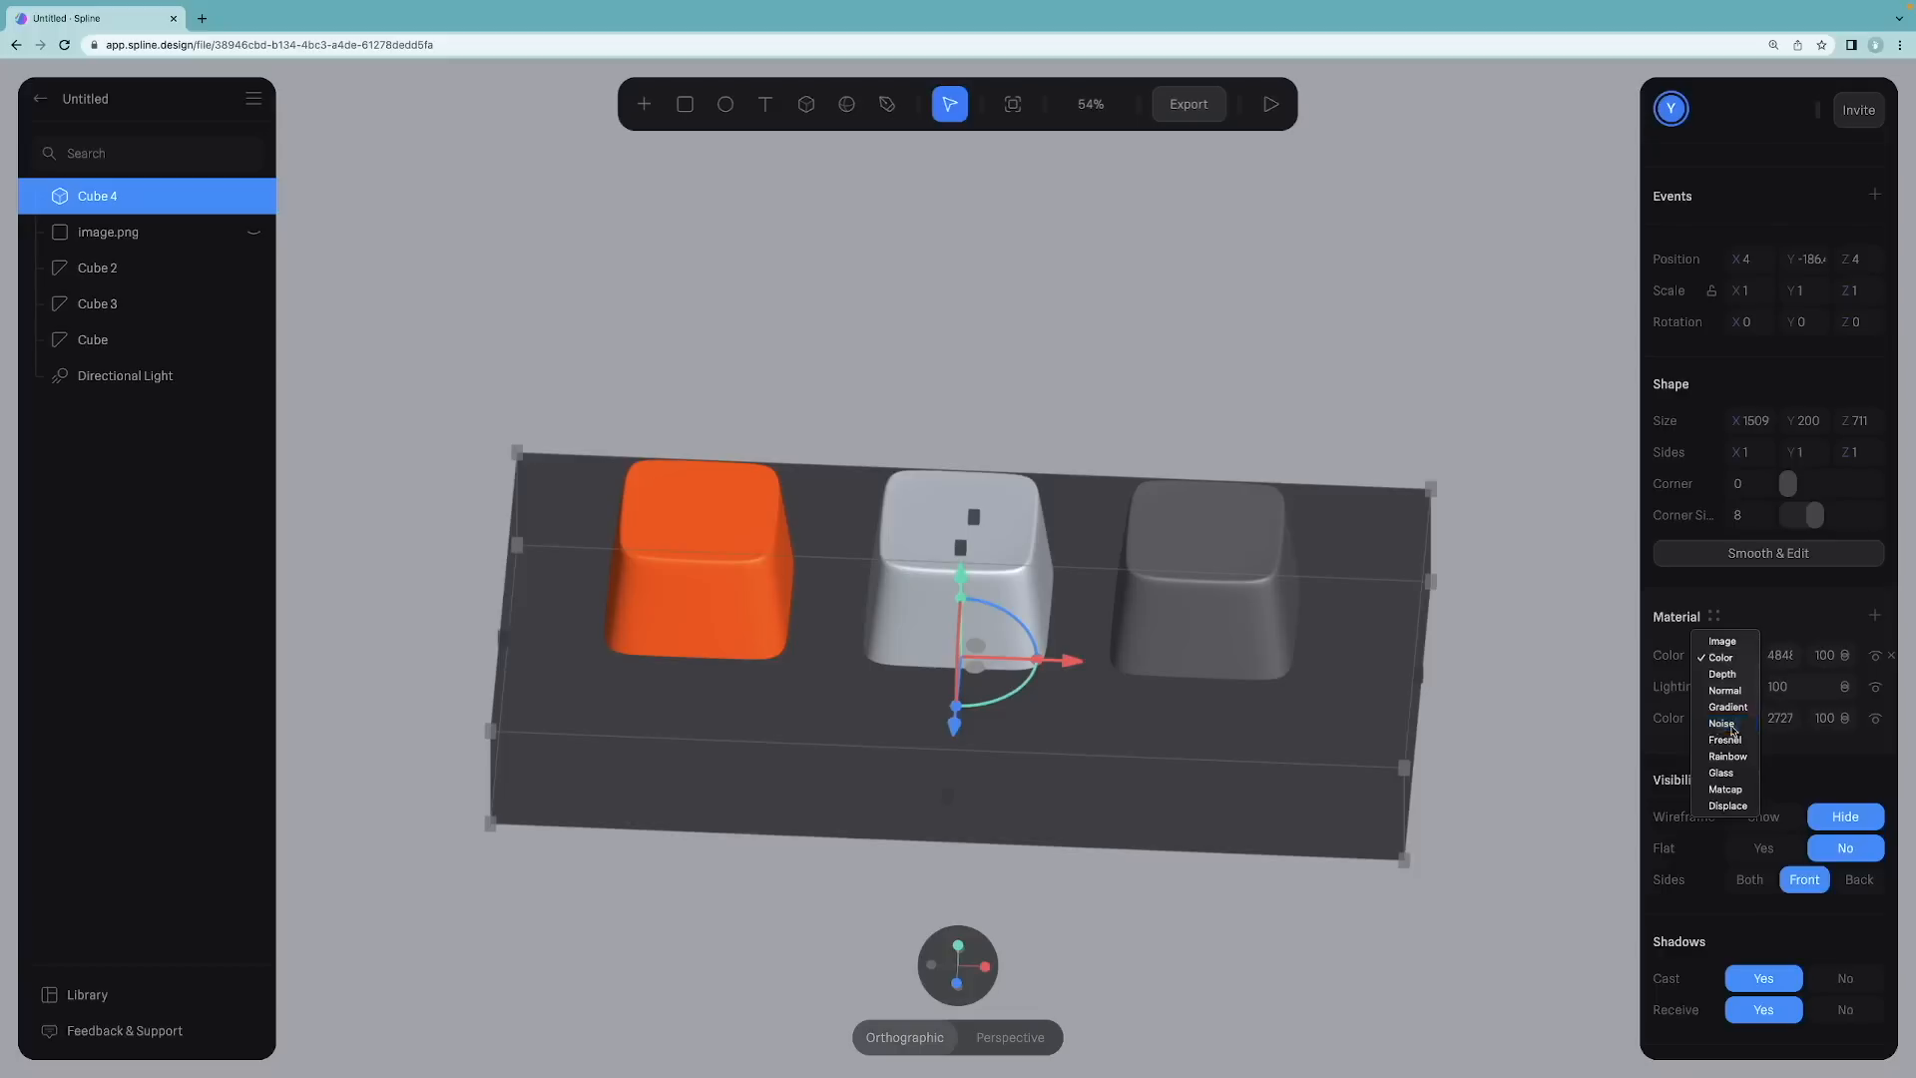
pyautogui.click(1724, 723)
pyautogui.doubleClick(1791, 660)
pyautogui.click(1770, 661)
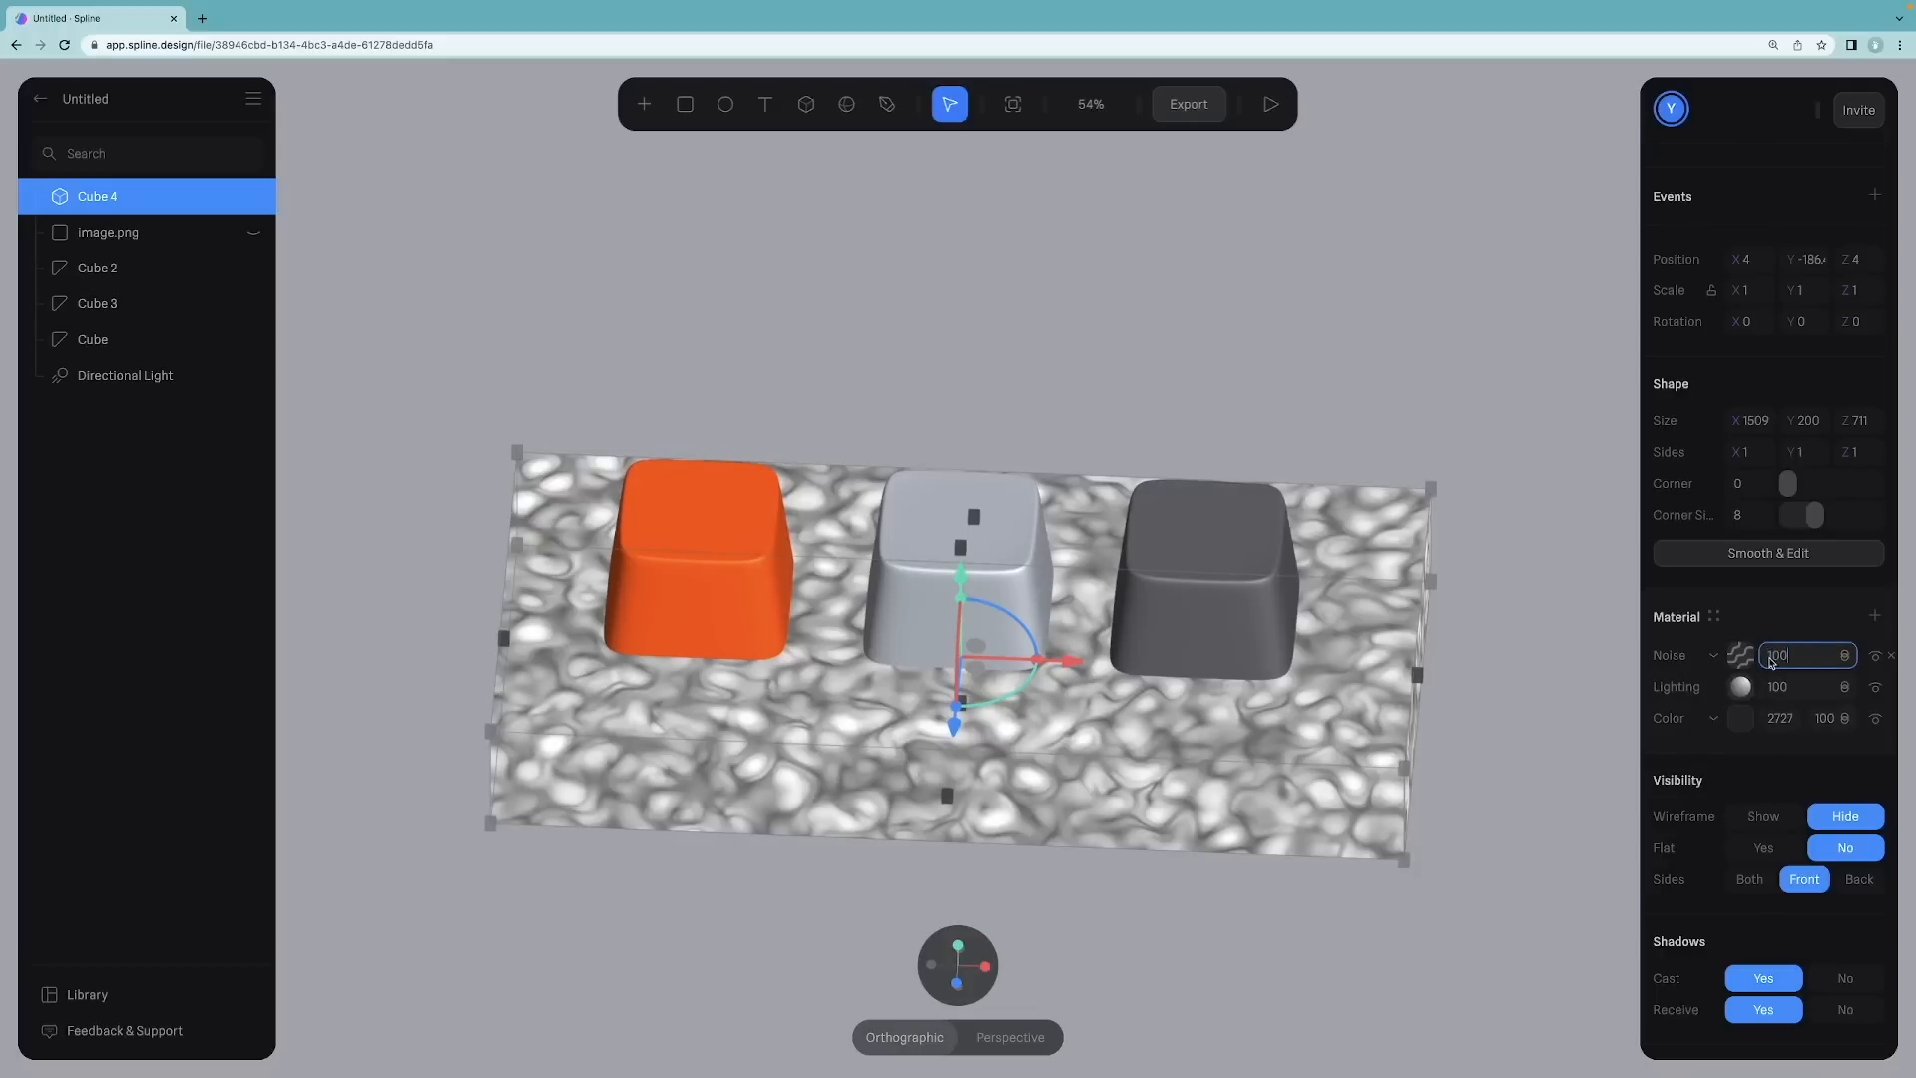
pyautogui.moveTo(1761, 656); pyautogui.dragTo(1669, 657)
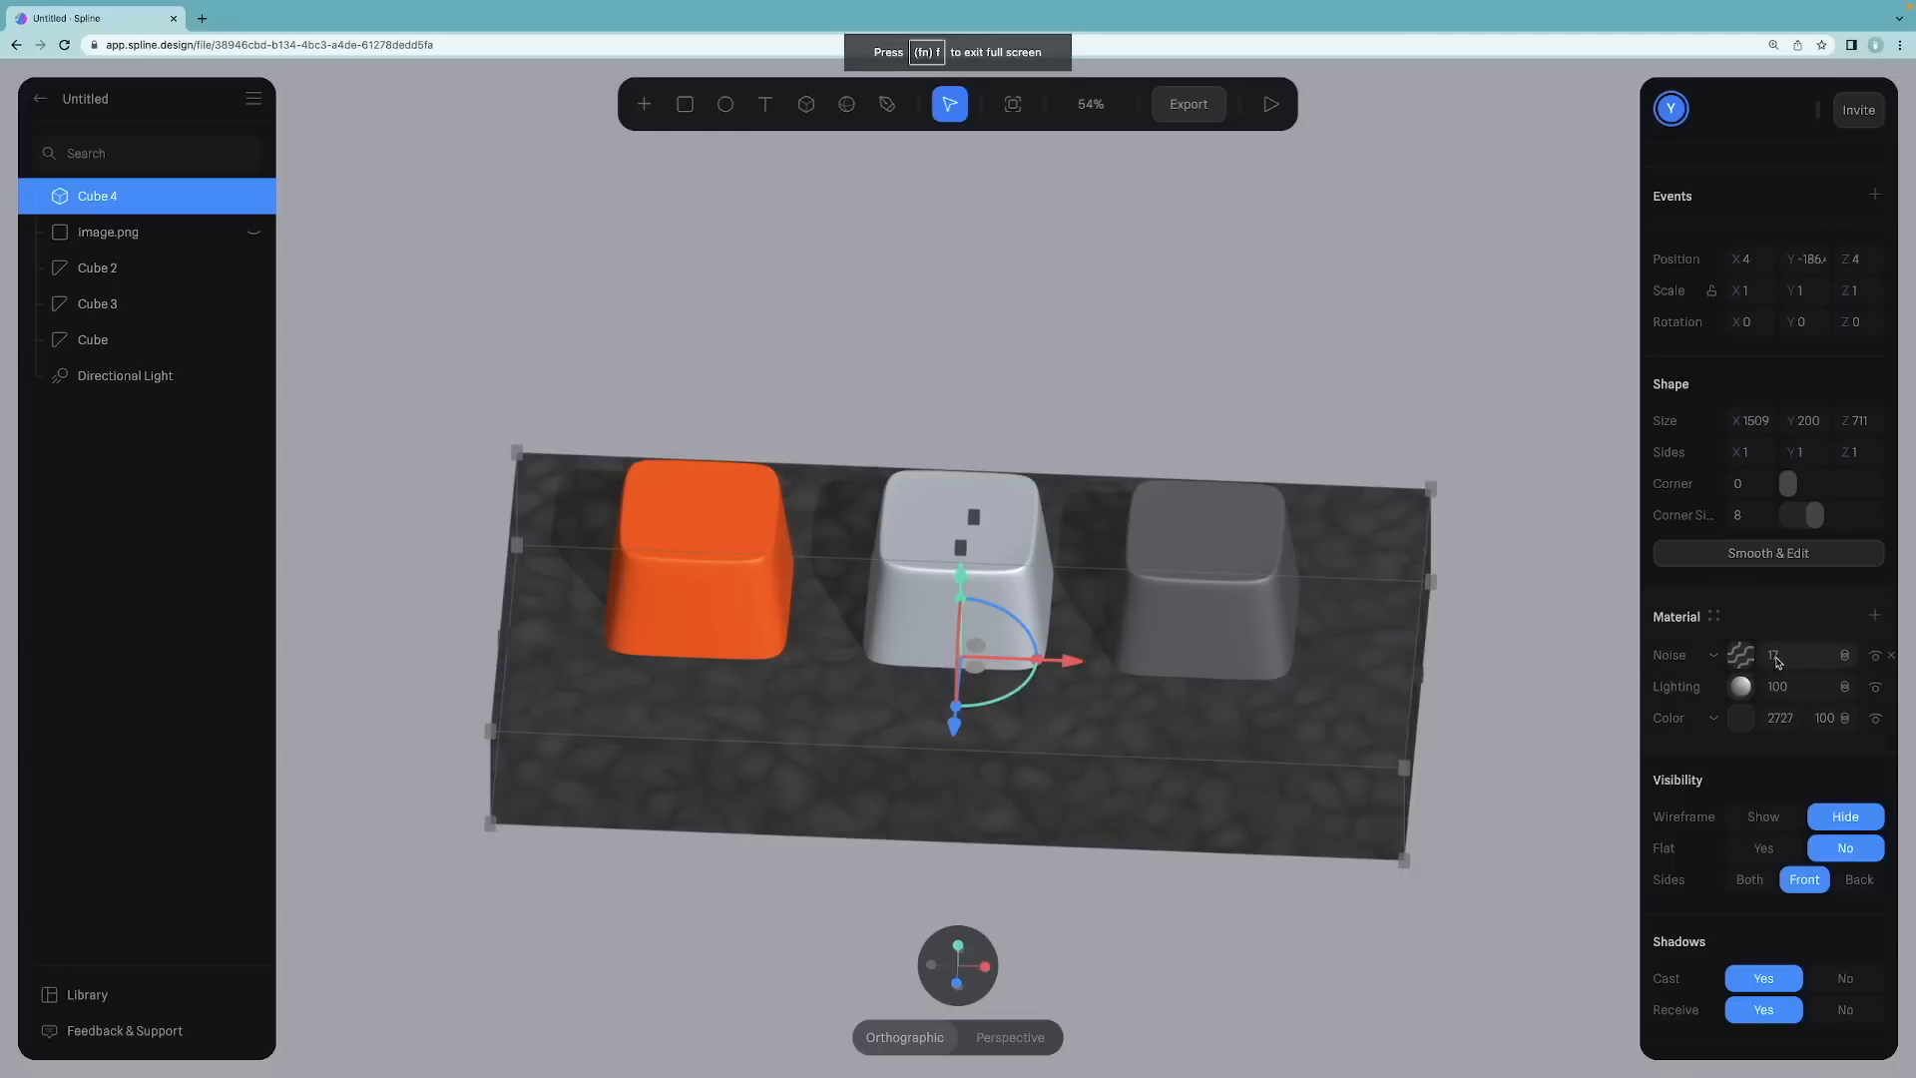
# Step: Set the noise layer's scale to 0.49 and movement to 2.22
pyautogui.click(1742, 656)
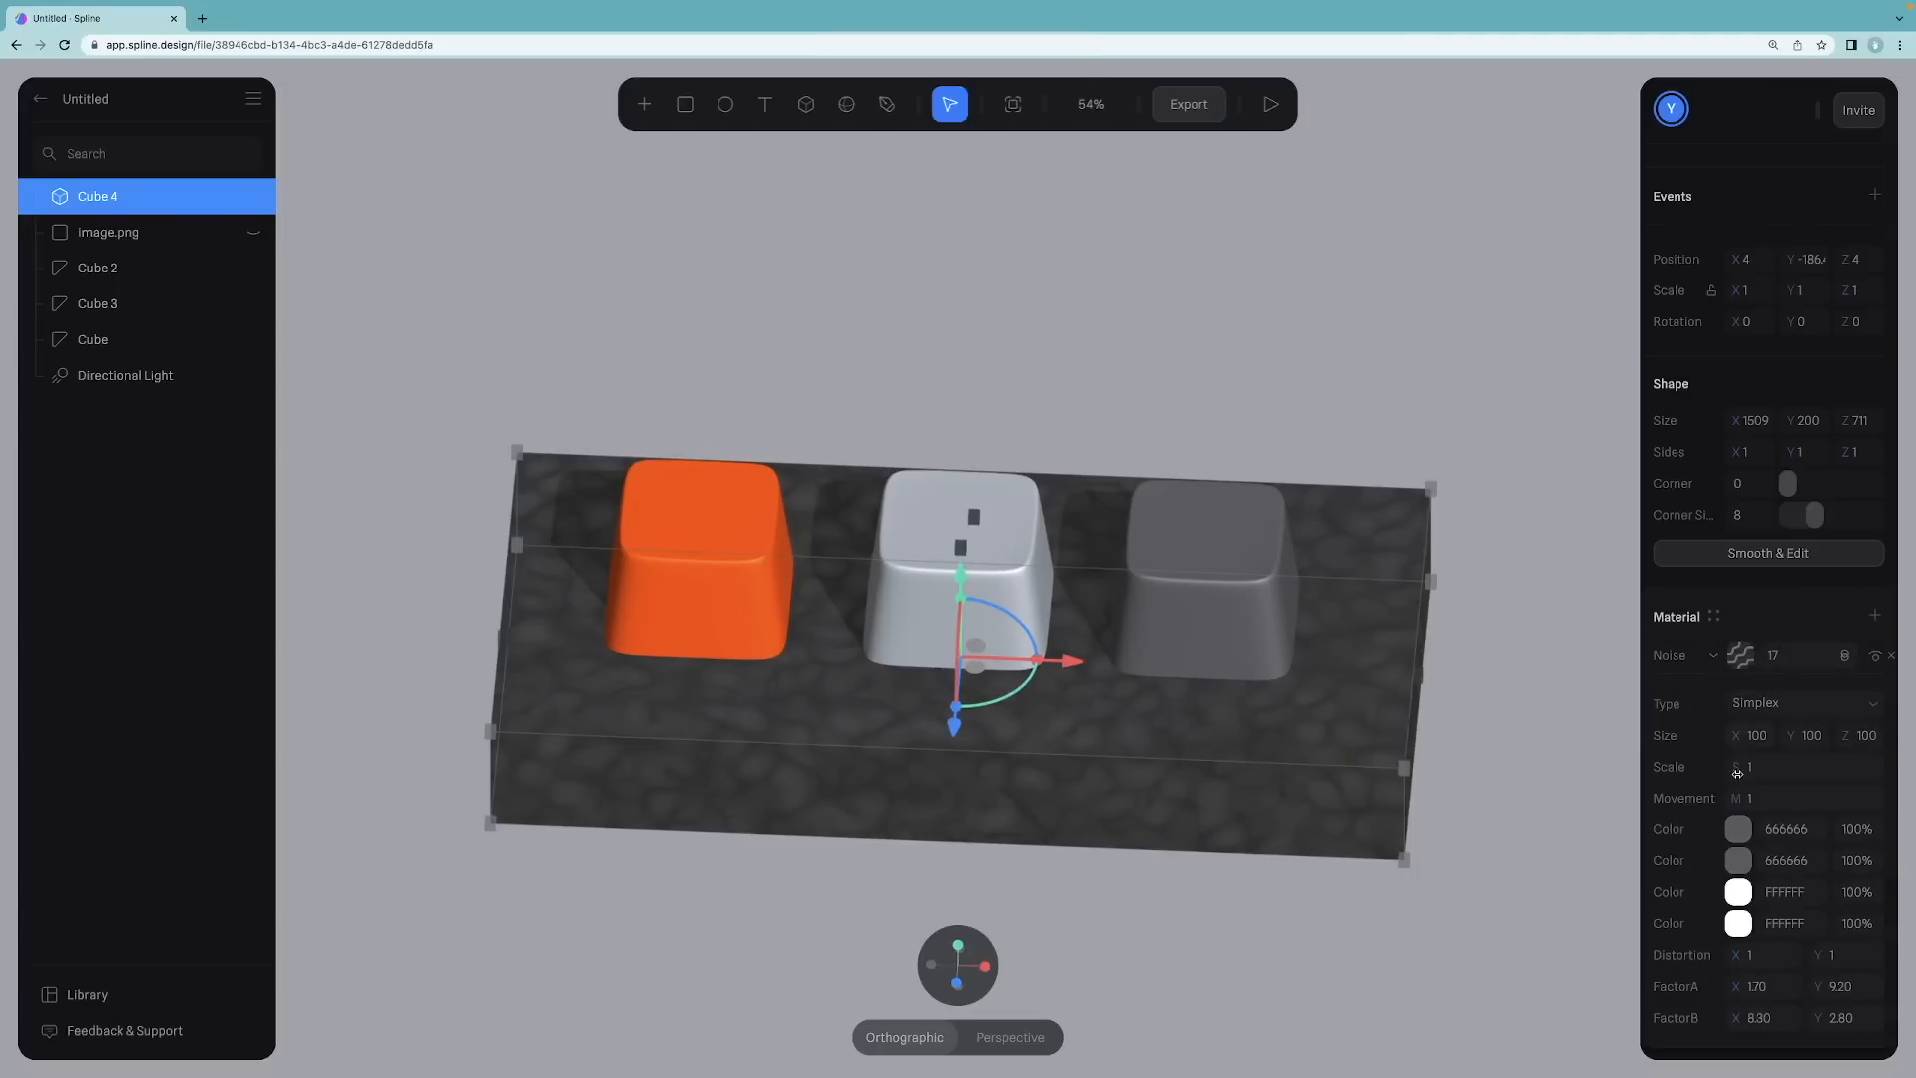
pyautogui.moveTo(1738, 772); pyautogui.dragTo(1853, 803)
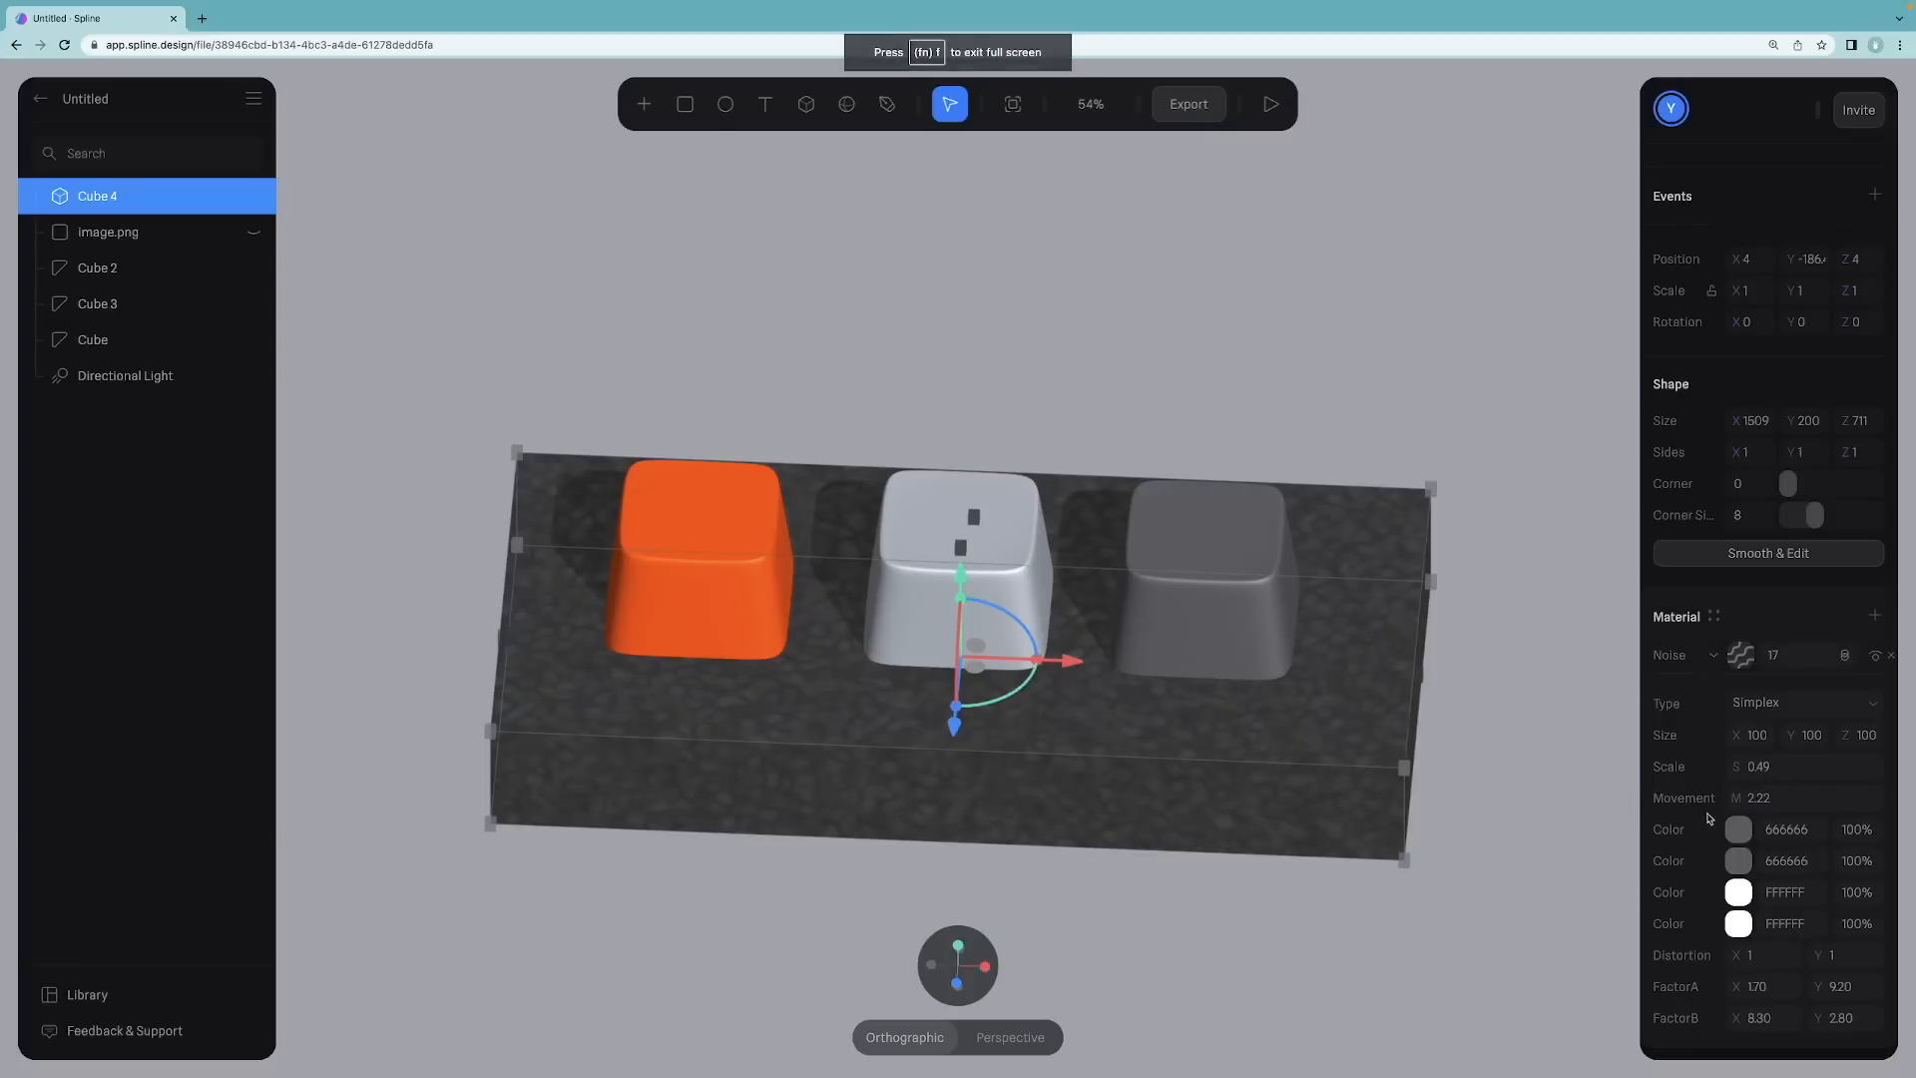
# Step: Set the four noise colors to dark greys 4C4848, 242424, 525252 and 454545
pyautogui.click(1737, 828)
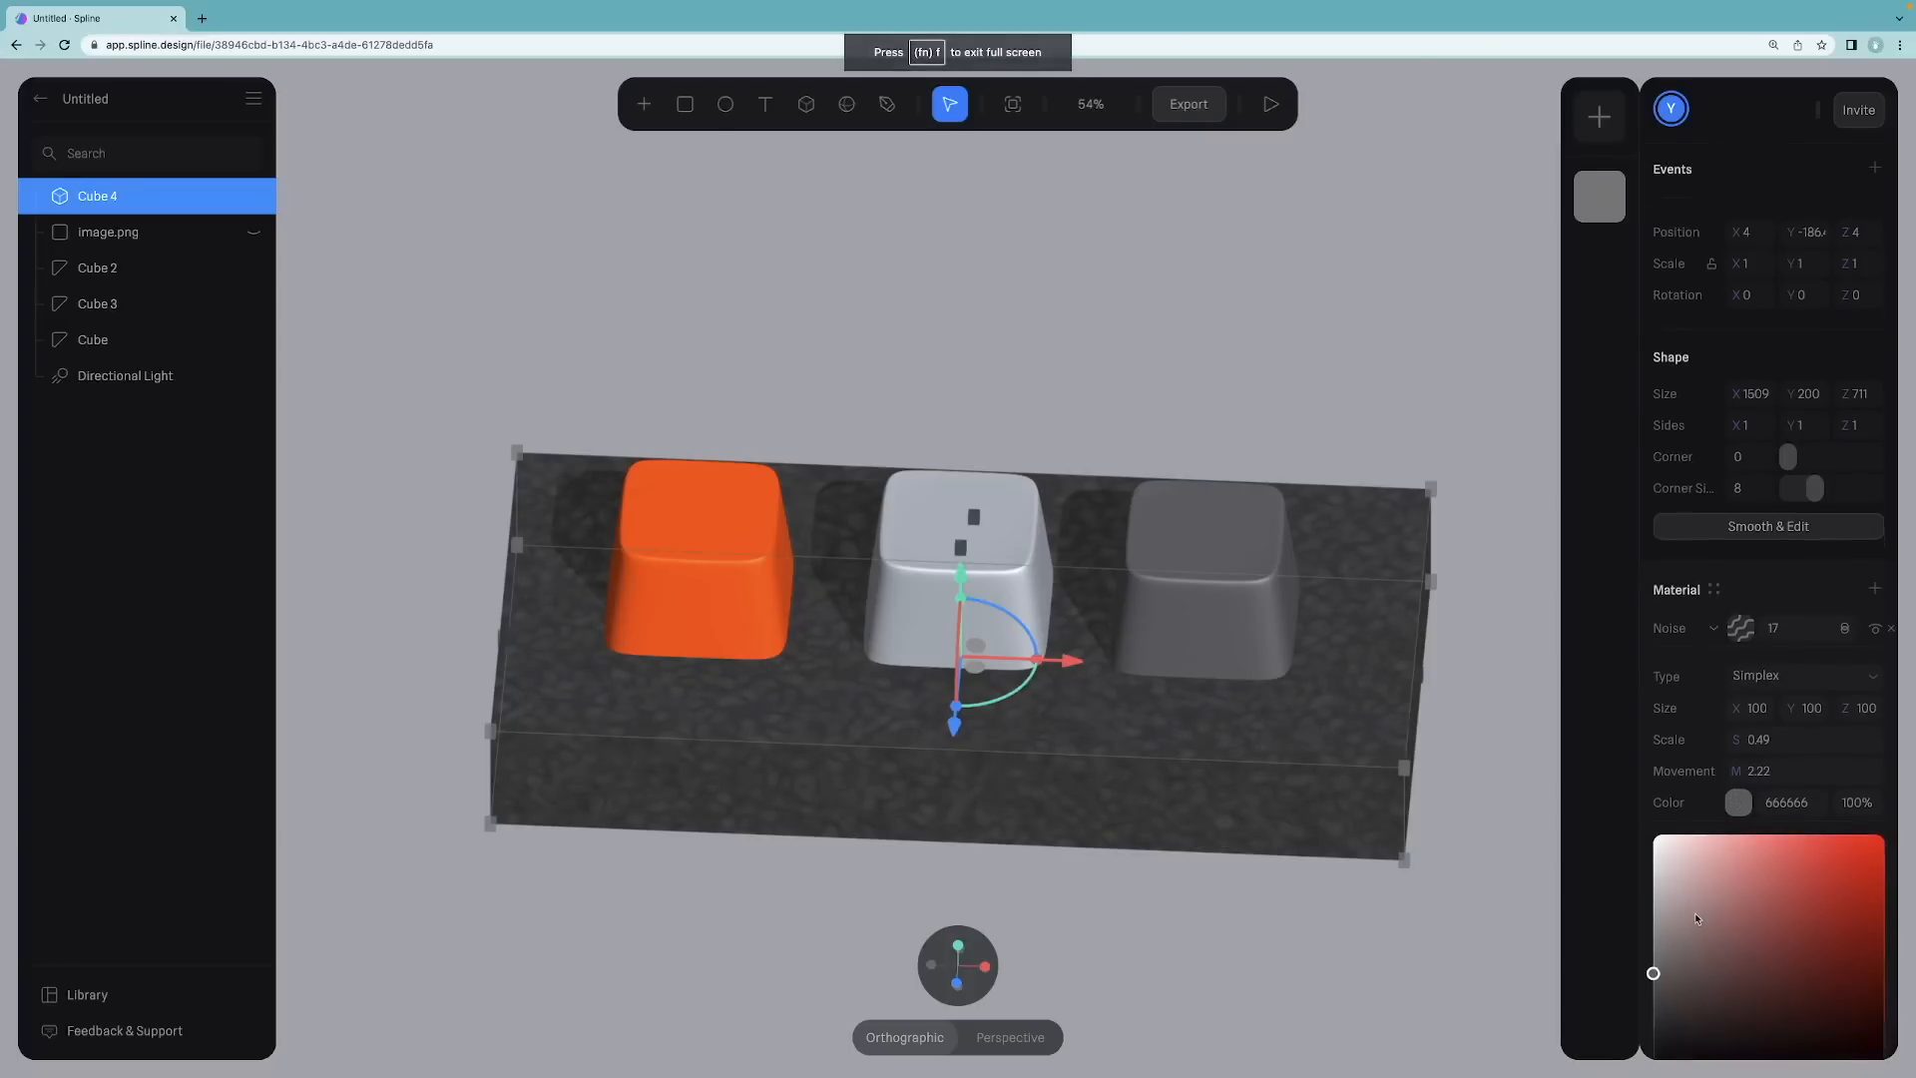
pyautogui.moveTo(1661, 874); pyautogui.dragTo(1656, 878)
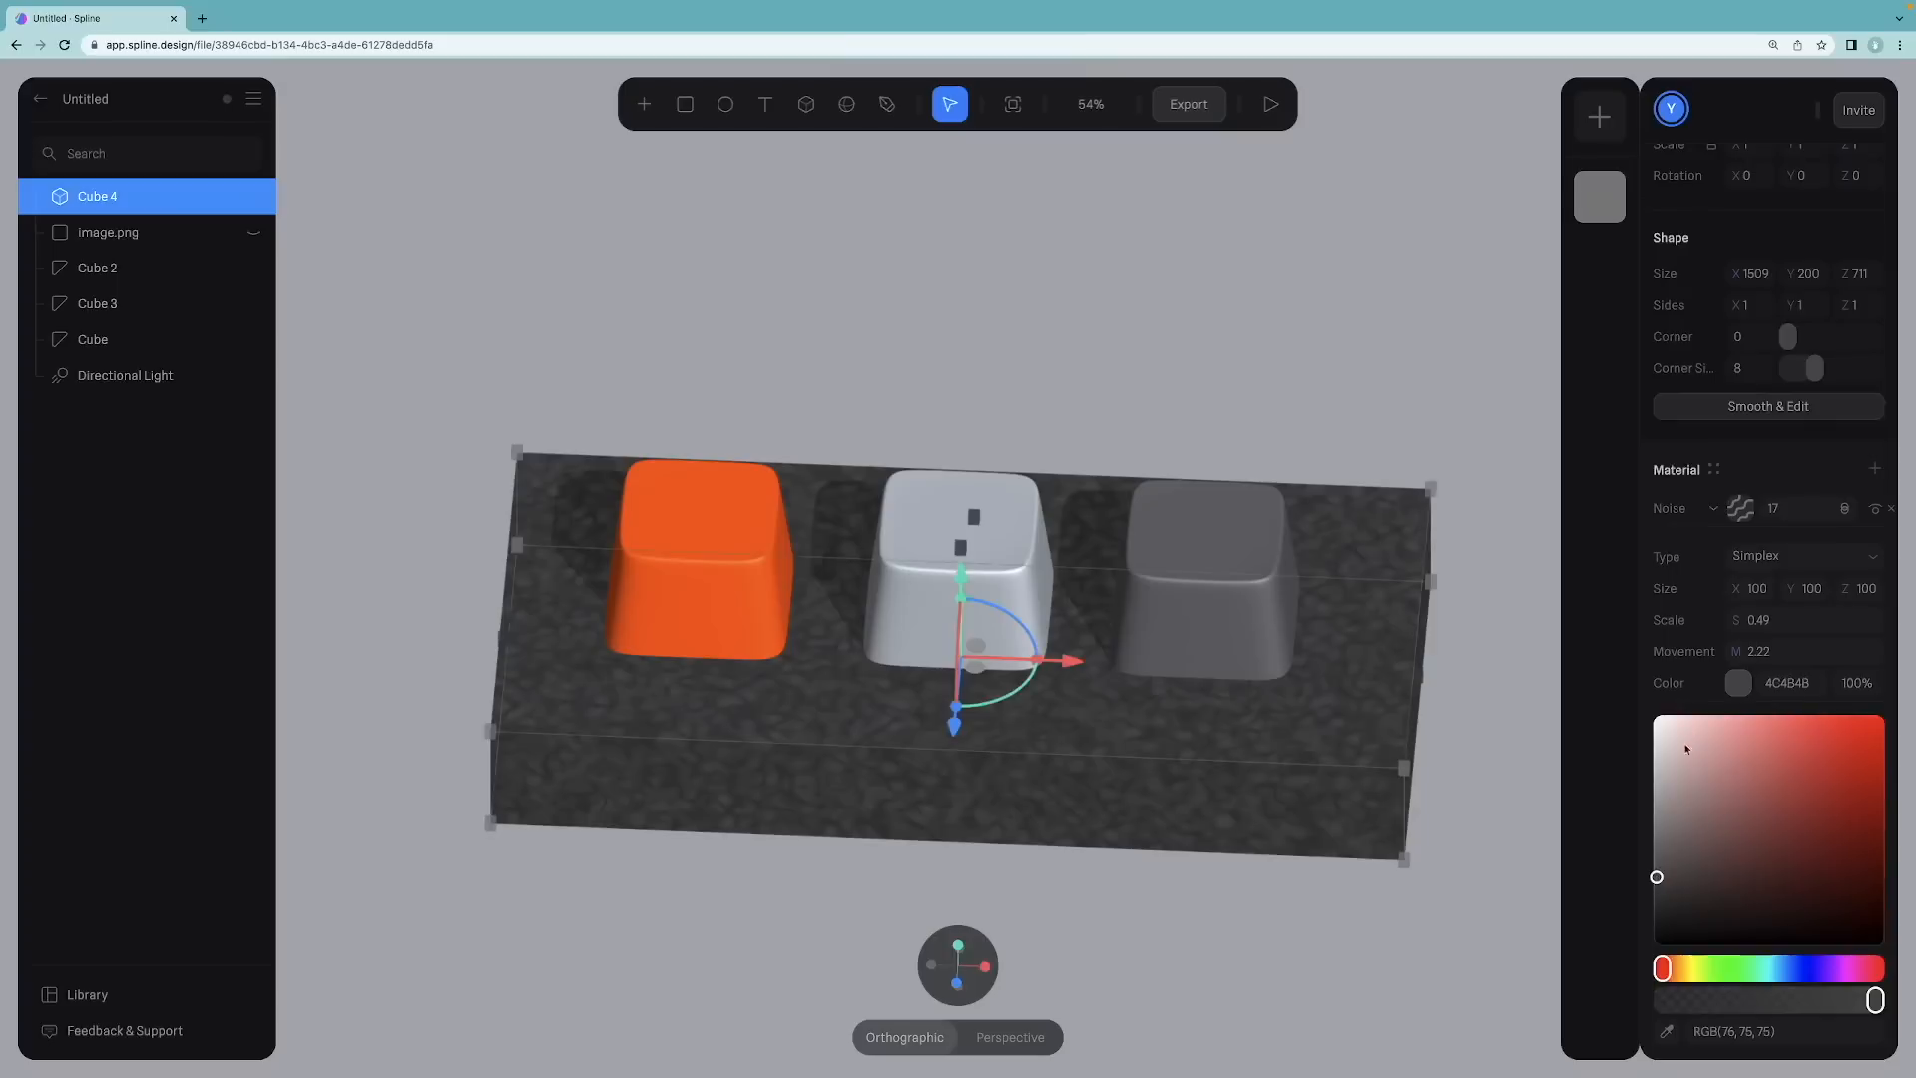
pyautogui.click(1706, 693)
pyautogui.moveTo(1654, 885); pyautogui.dragTo(1654, 948)
pyautogui.click(1688, 720)
pyautogui.click(1732, 779)
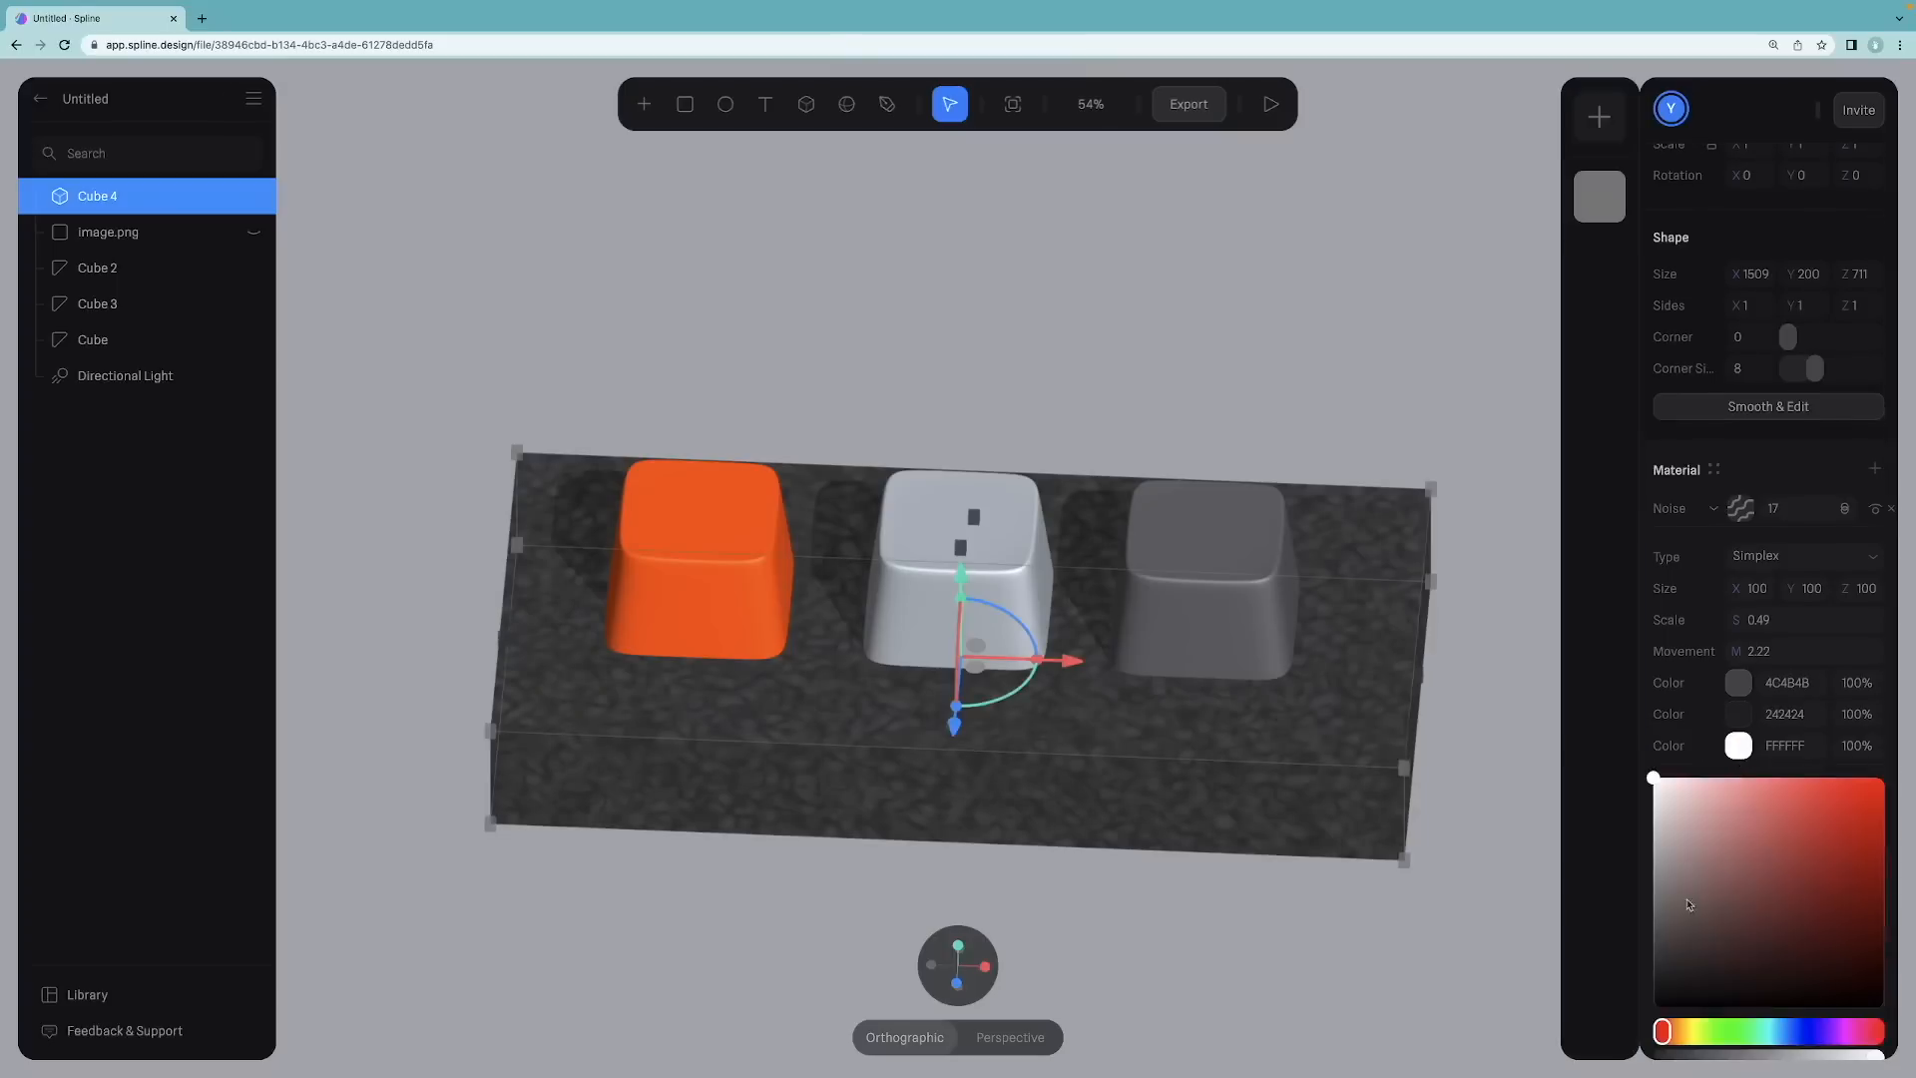
pyautogui.moveTo(1654, 960)
pyautogui.mouseDown()
pyautogui.moveTo(1653, 985)
pyautogui.moveTo(1648, 913)
pyautogui.moveTo(1648, 1042)
pyautogui.moveTo(1649, 960)
pyautogui.moveTo(1648, 978)
pyautogui.mouseUp()
pyautogui.click(1699, 761)
pyautogui.click(1728, 782)
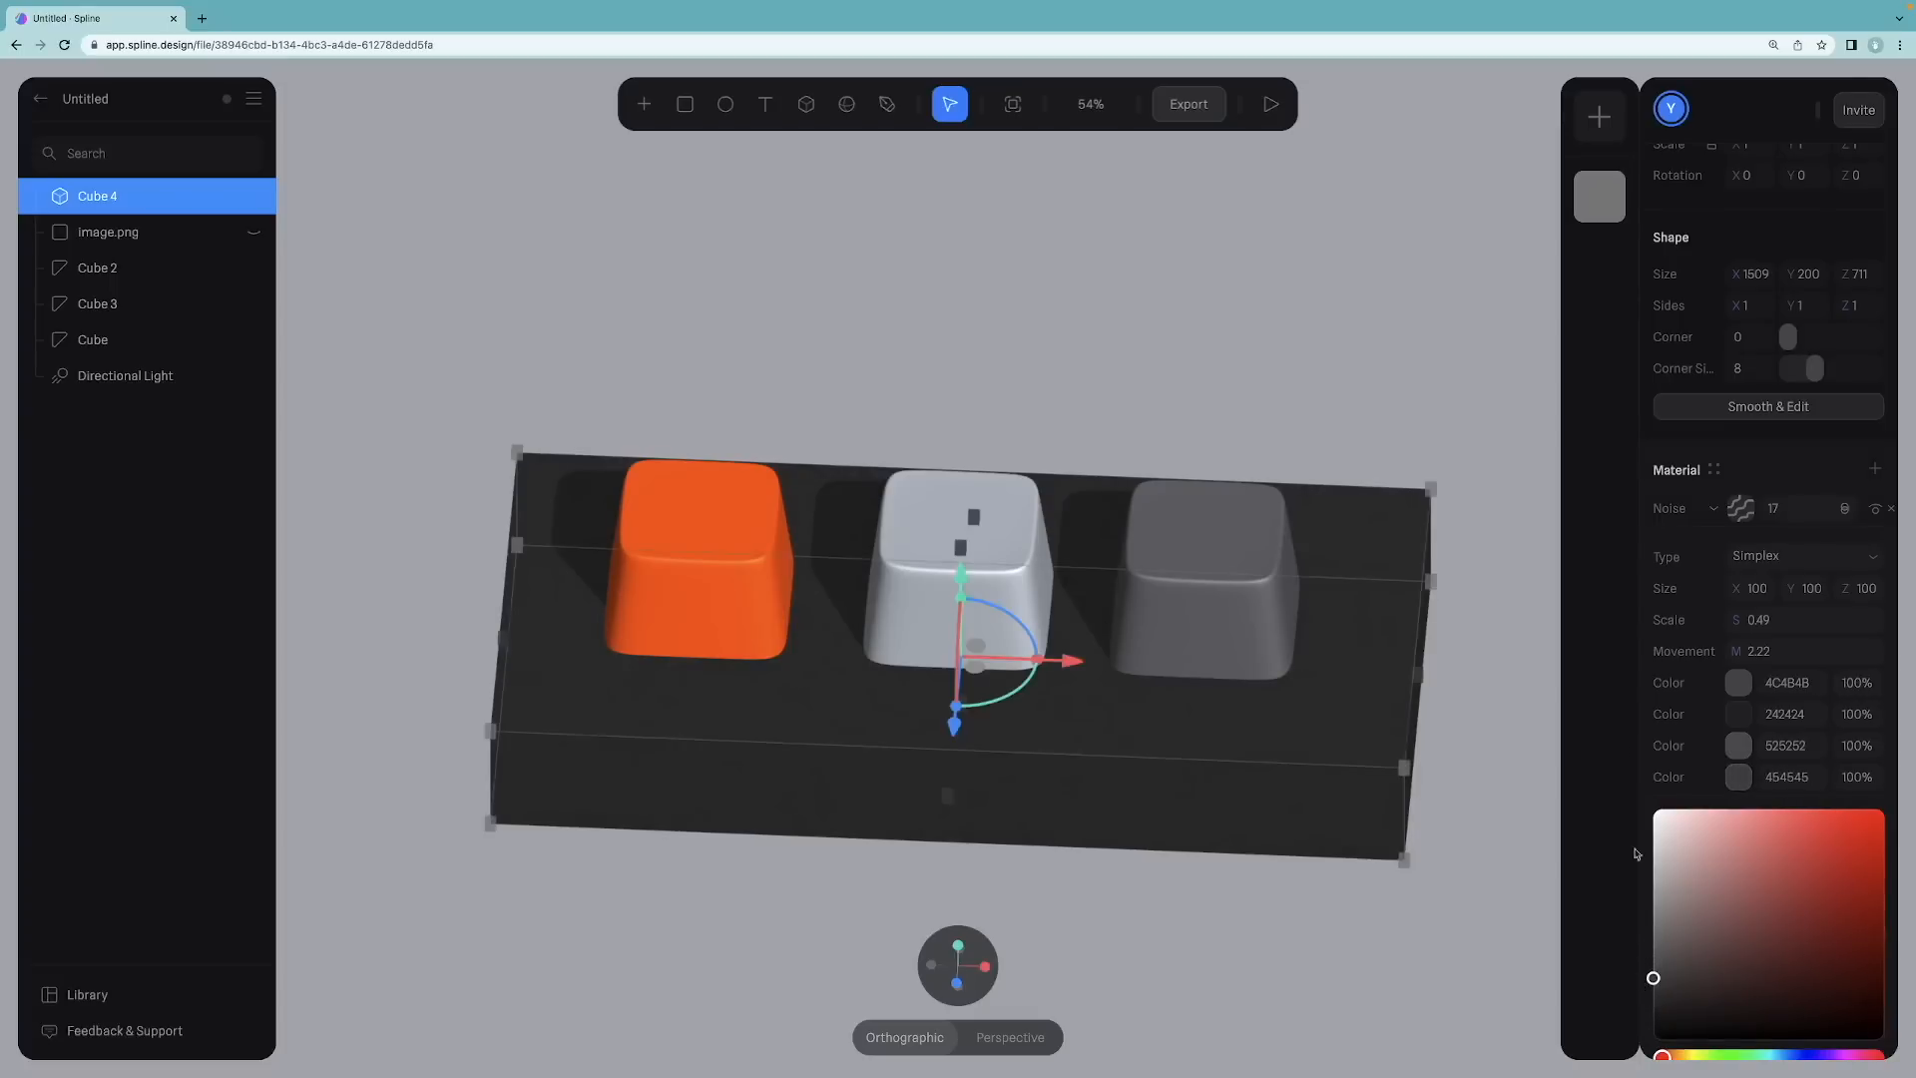
# Step: Set the base noise layer's distortion to 8.82 and 2.57 and its FactorA X to 3.12
pyautogui.click(1662, 768)
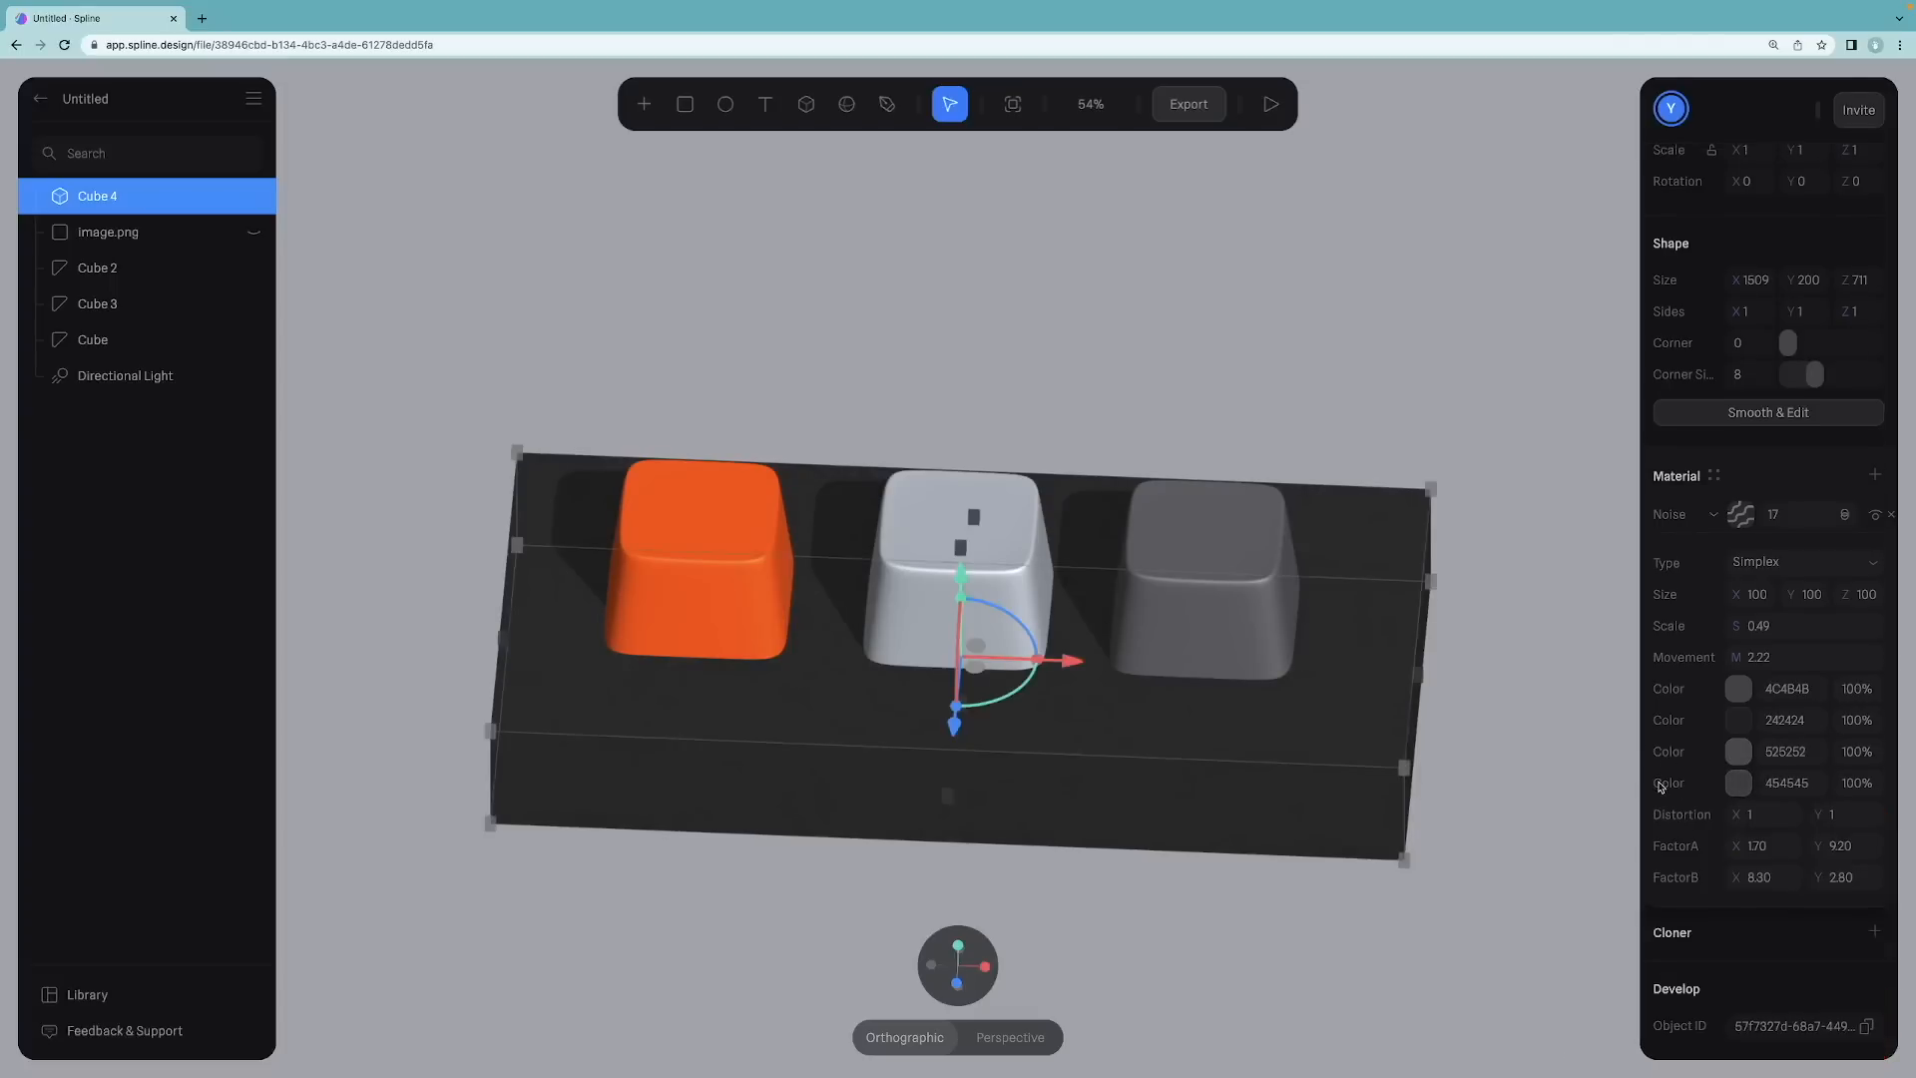
pyautogui.moveTo(1733, 814); pyautogui.dragTo(1120, 703)
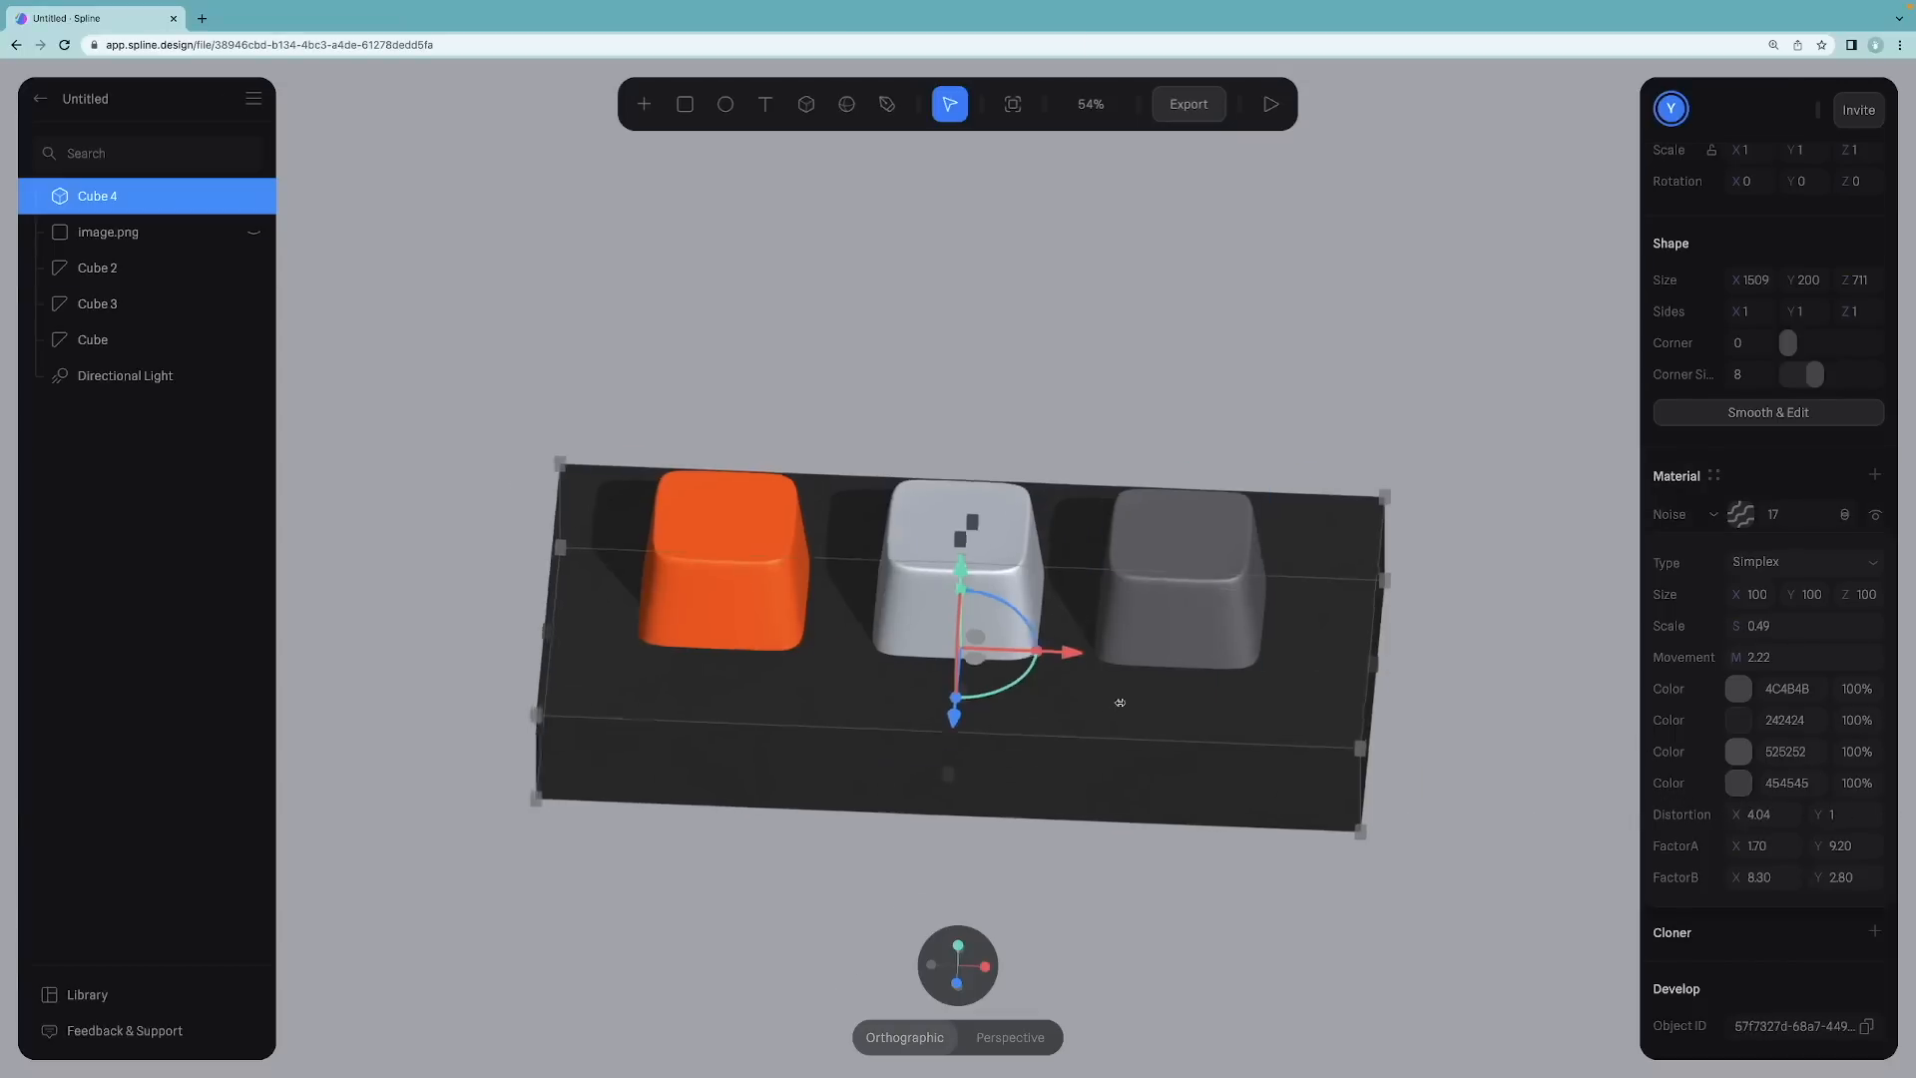
pyautogui.press('ctrl+super+f')
pyautogui.scroll(6, 1119, 702)
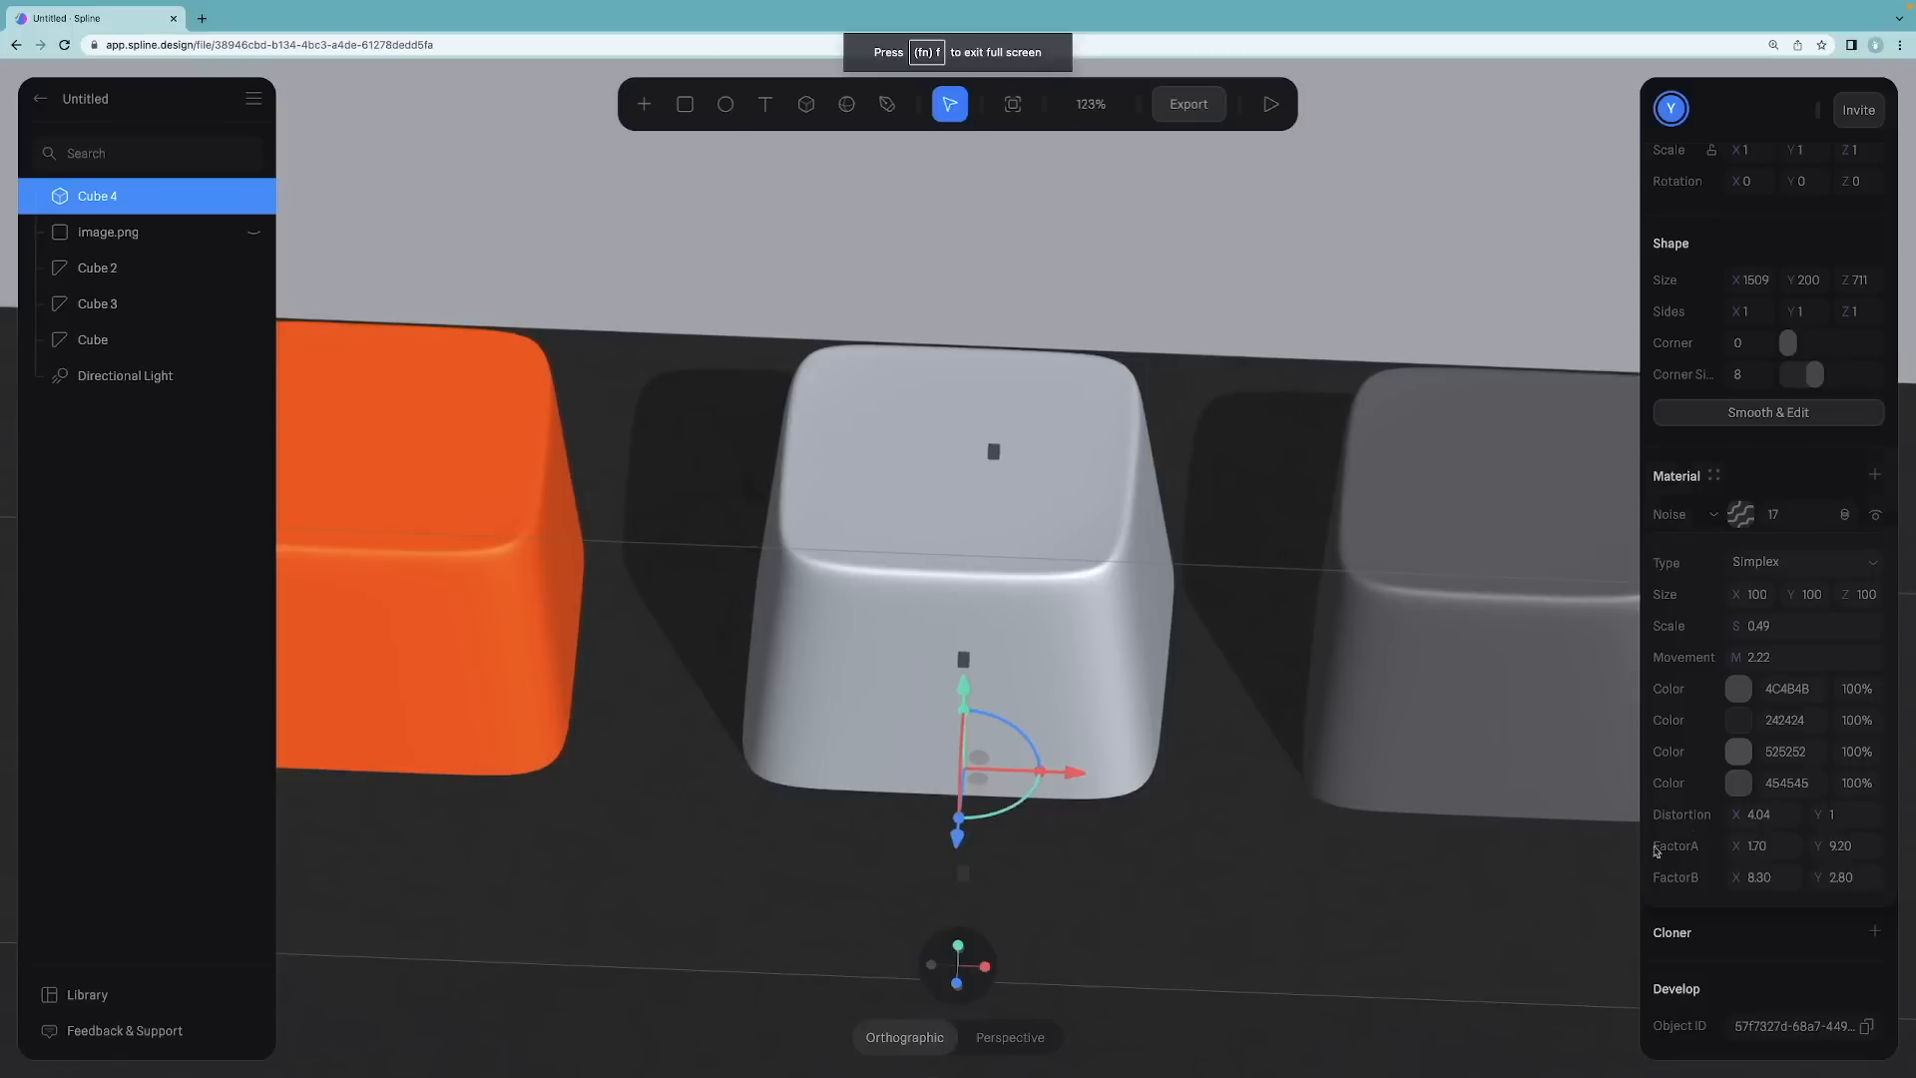
pyautogui.moveTo(1750, 814); pyautogui.dragTo(1822, 636)
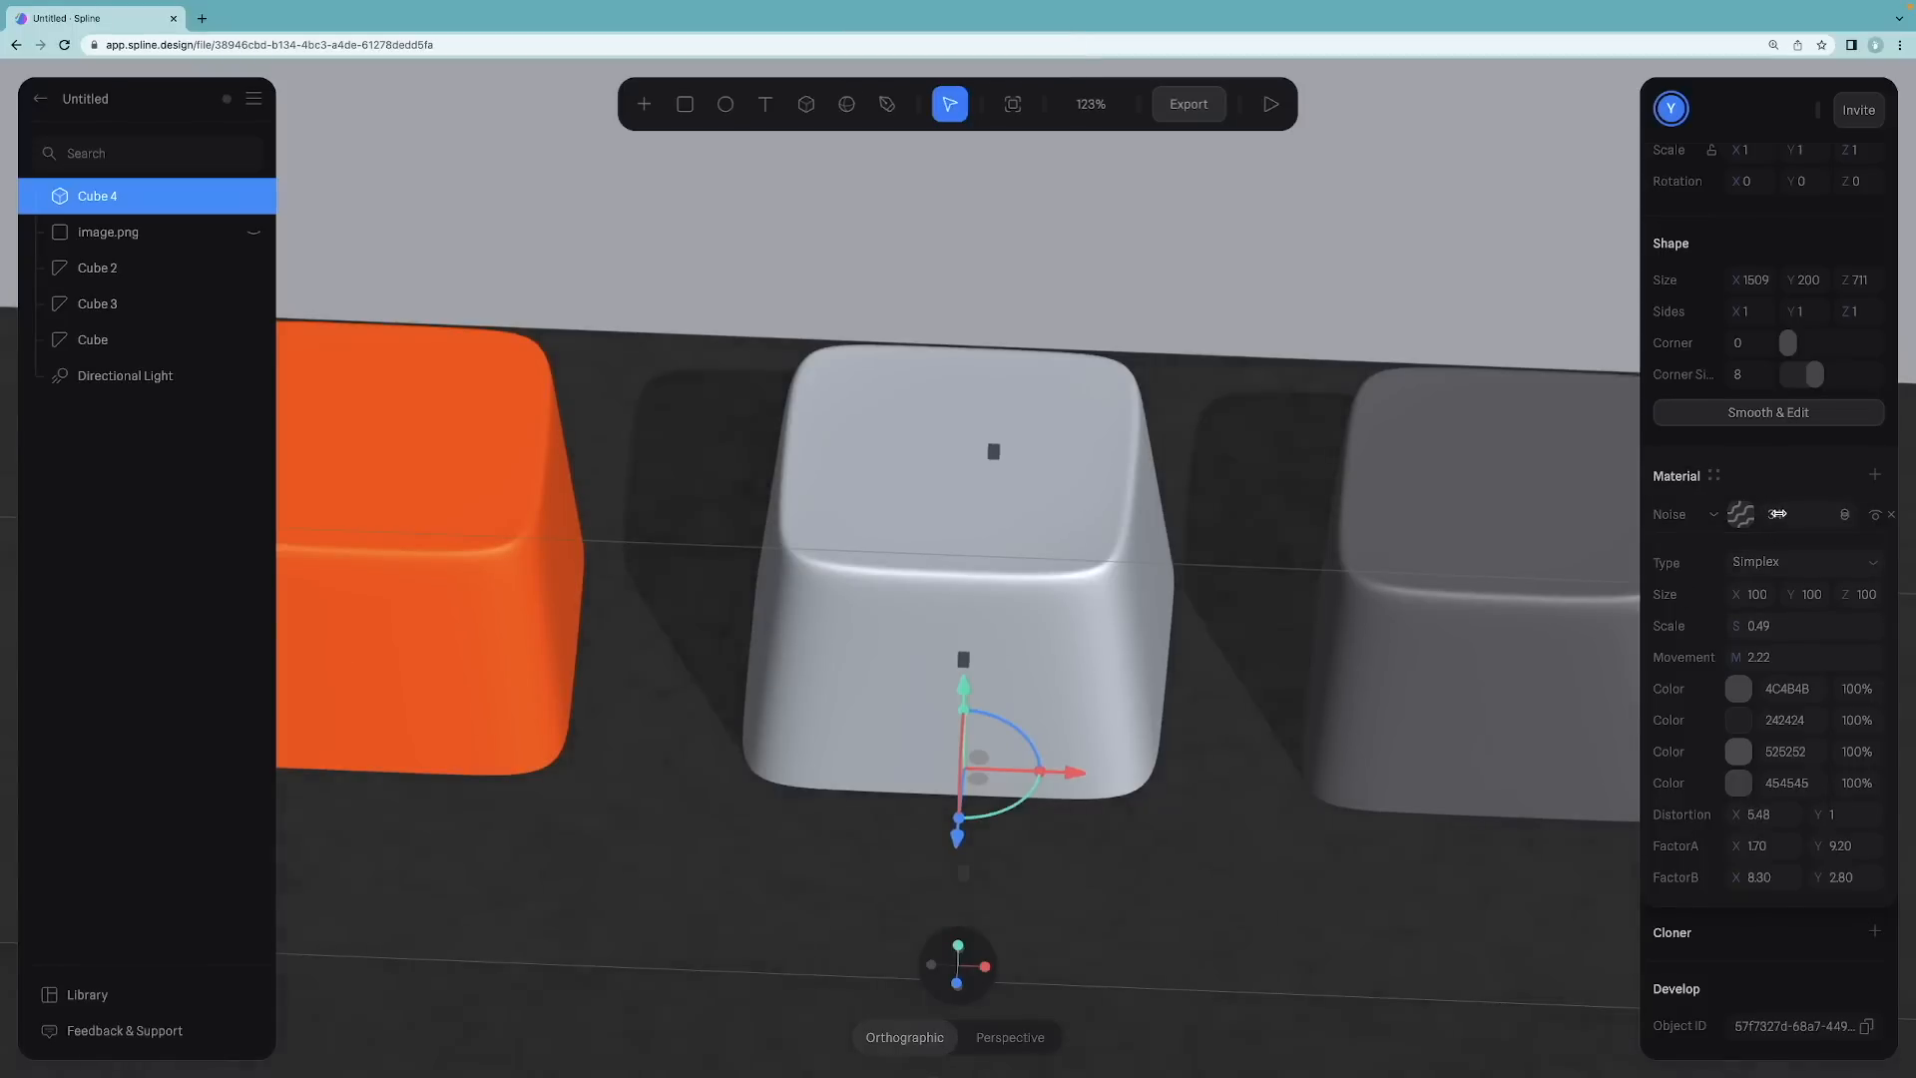
pyautogui.moveTo(1732, 819); pyautogui.dragTo(257, 818)
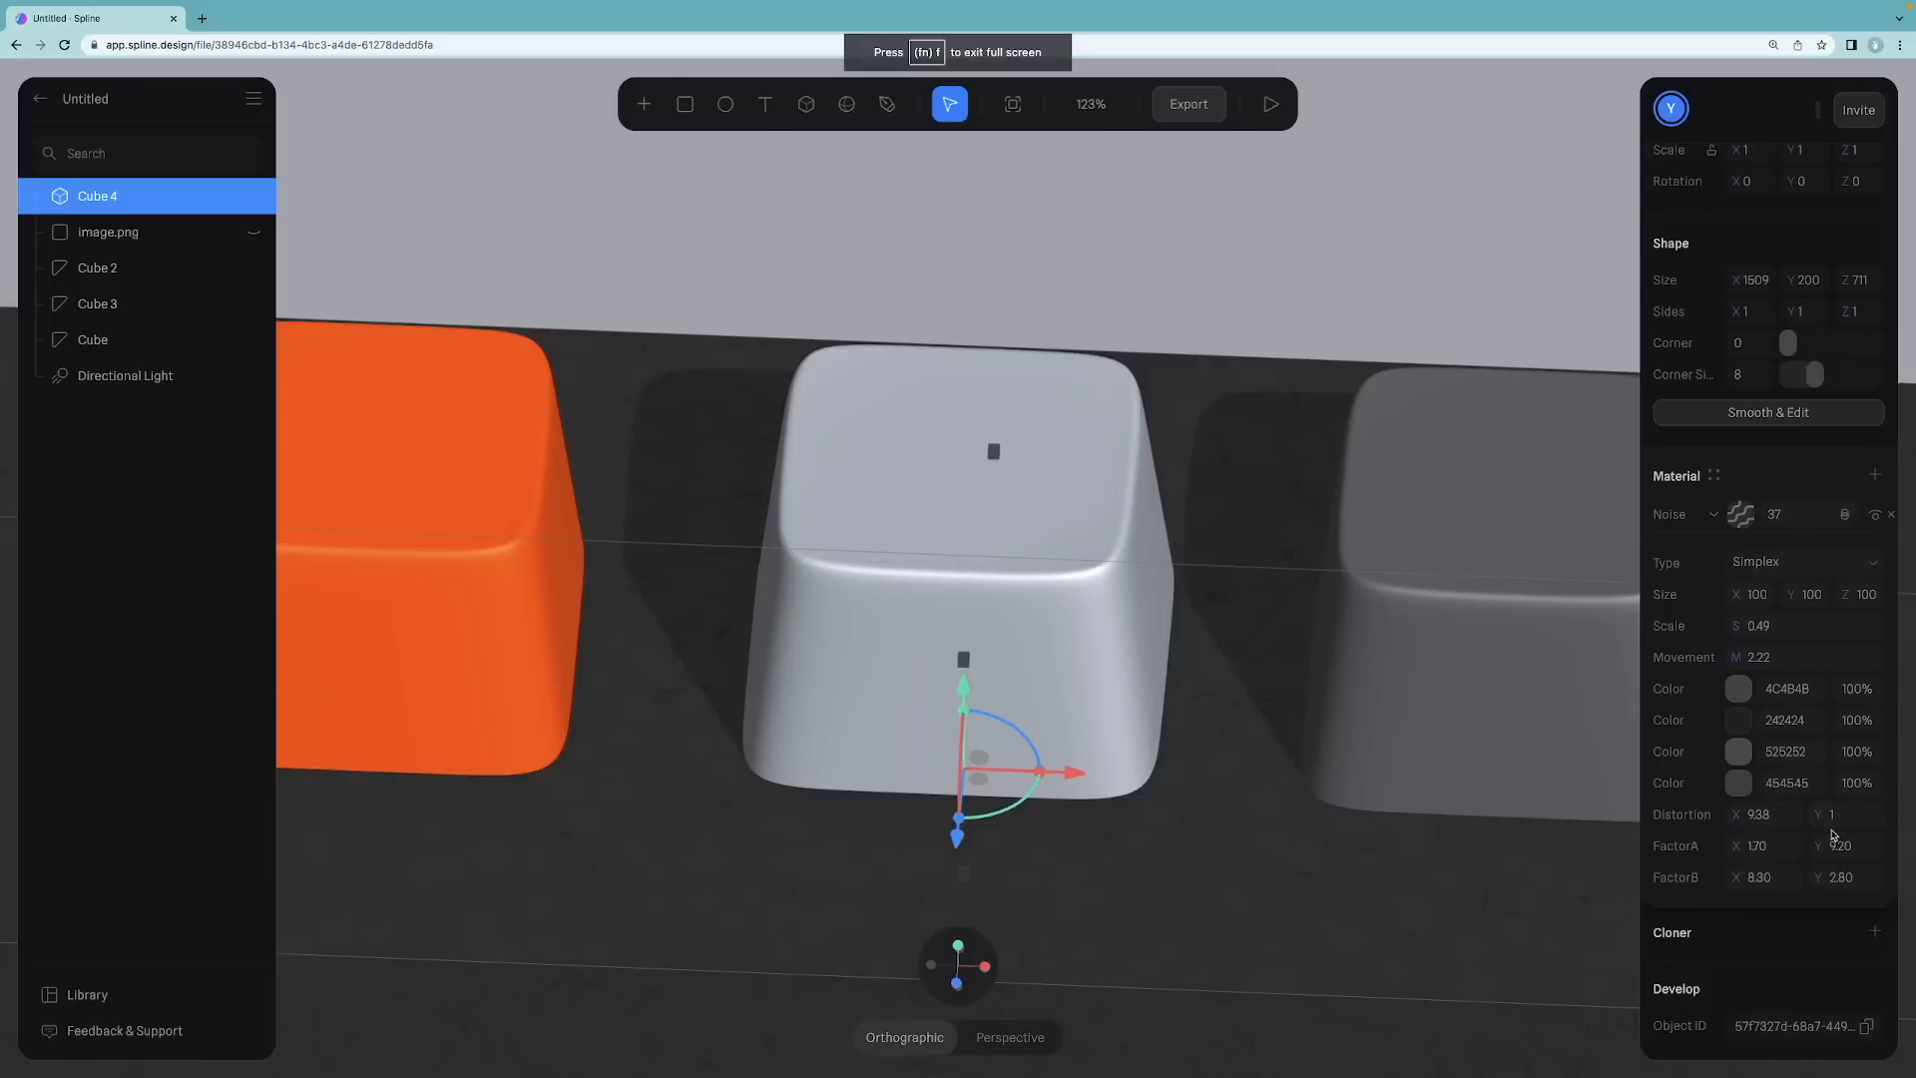
pyautogui.moveTo(1749, 820); pyautogui.dragTo(1675, 818)
pyautogui.moveTo(1815, 818); pyautogui.dragTo(1726, 847)
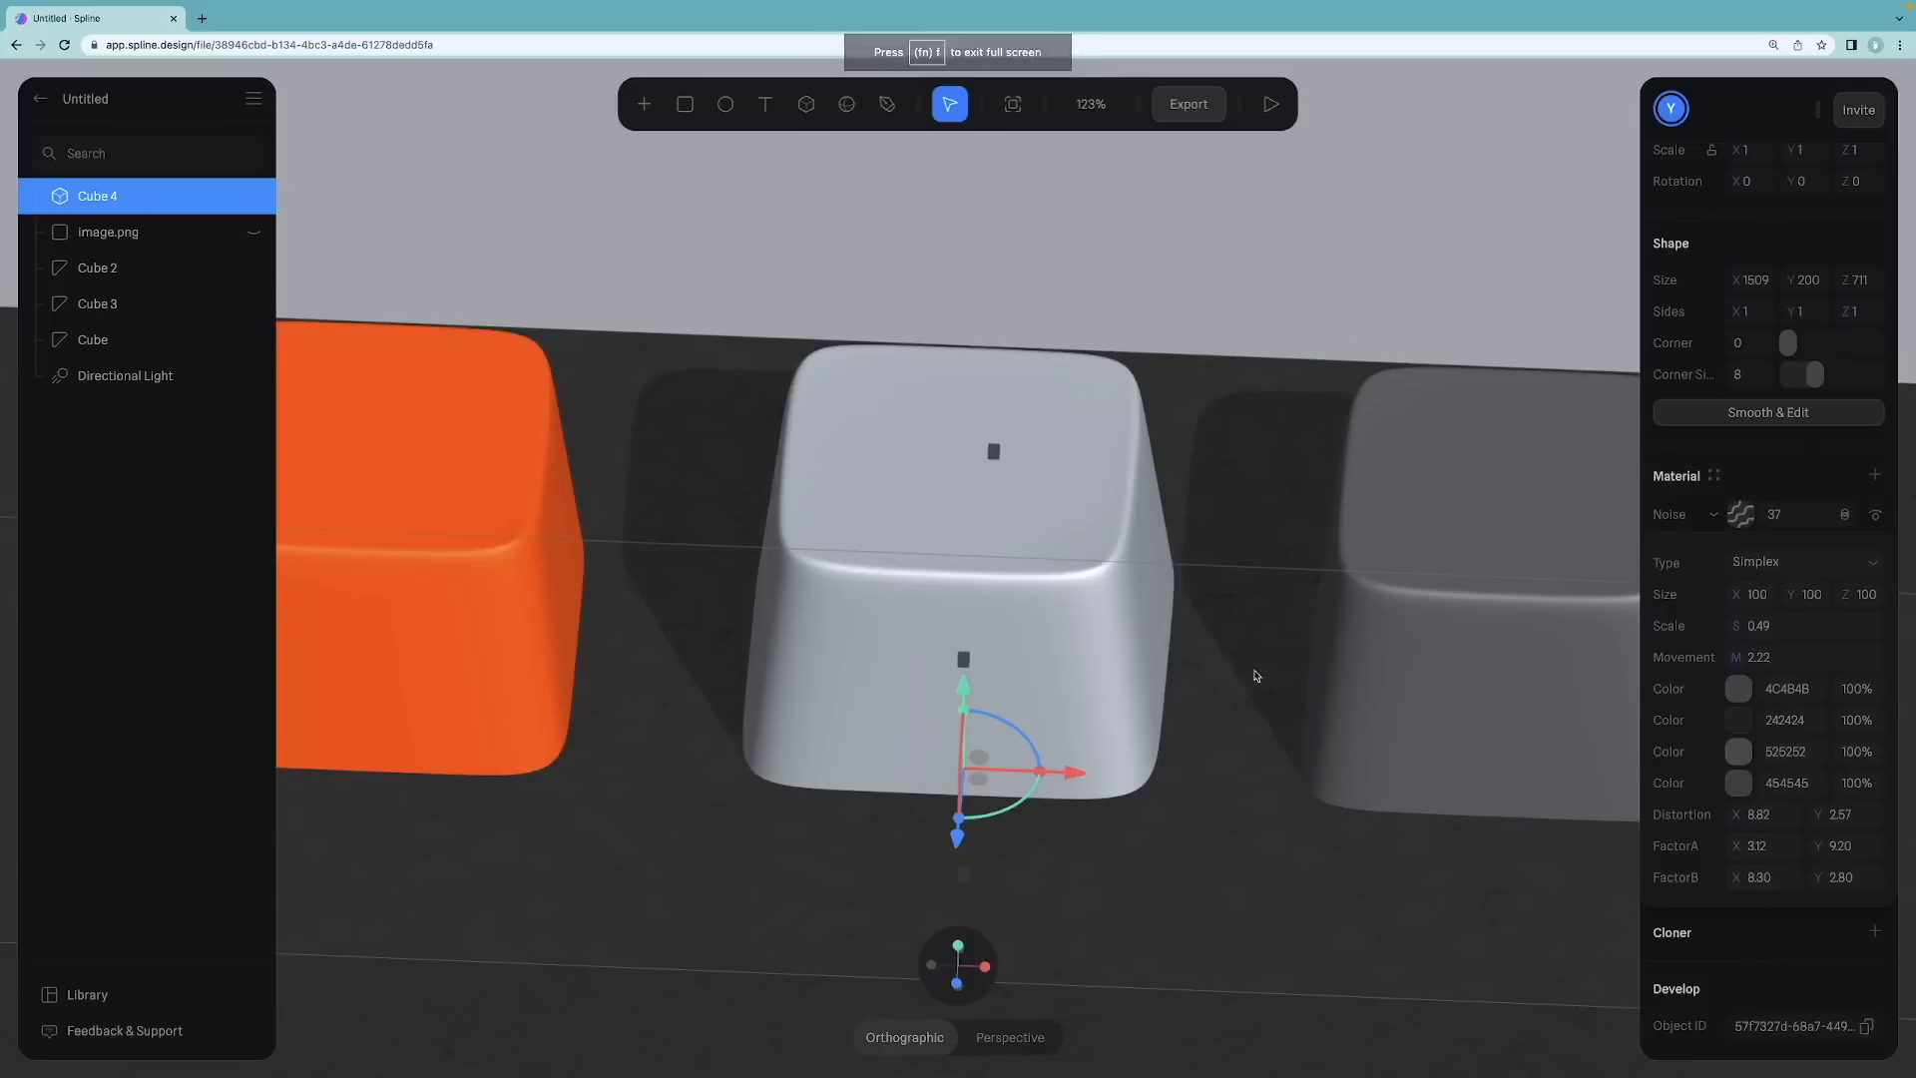
# Step: Set the base noise layer's opacity to 20
pyautogui.scroll(-5, 1257, 671)
pyautogui.scroll(-3, 1245, 670)
pyautogui.moveTo(1778, 516); pyautogui.dragTo(1736, 514)
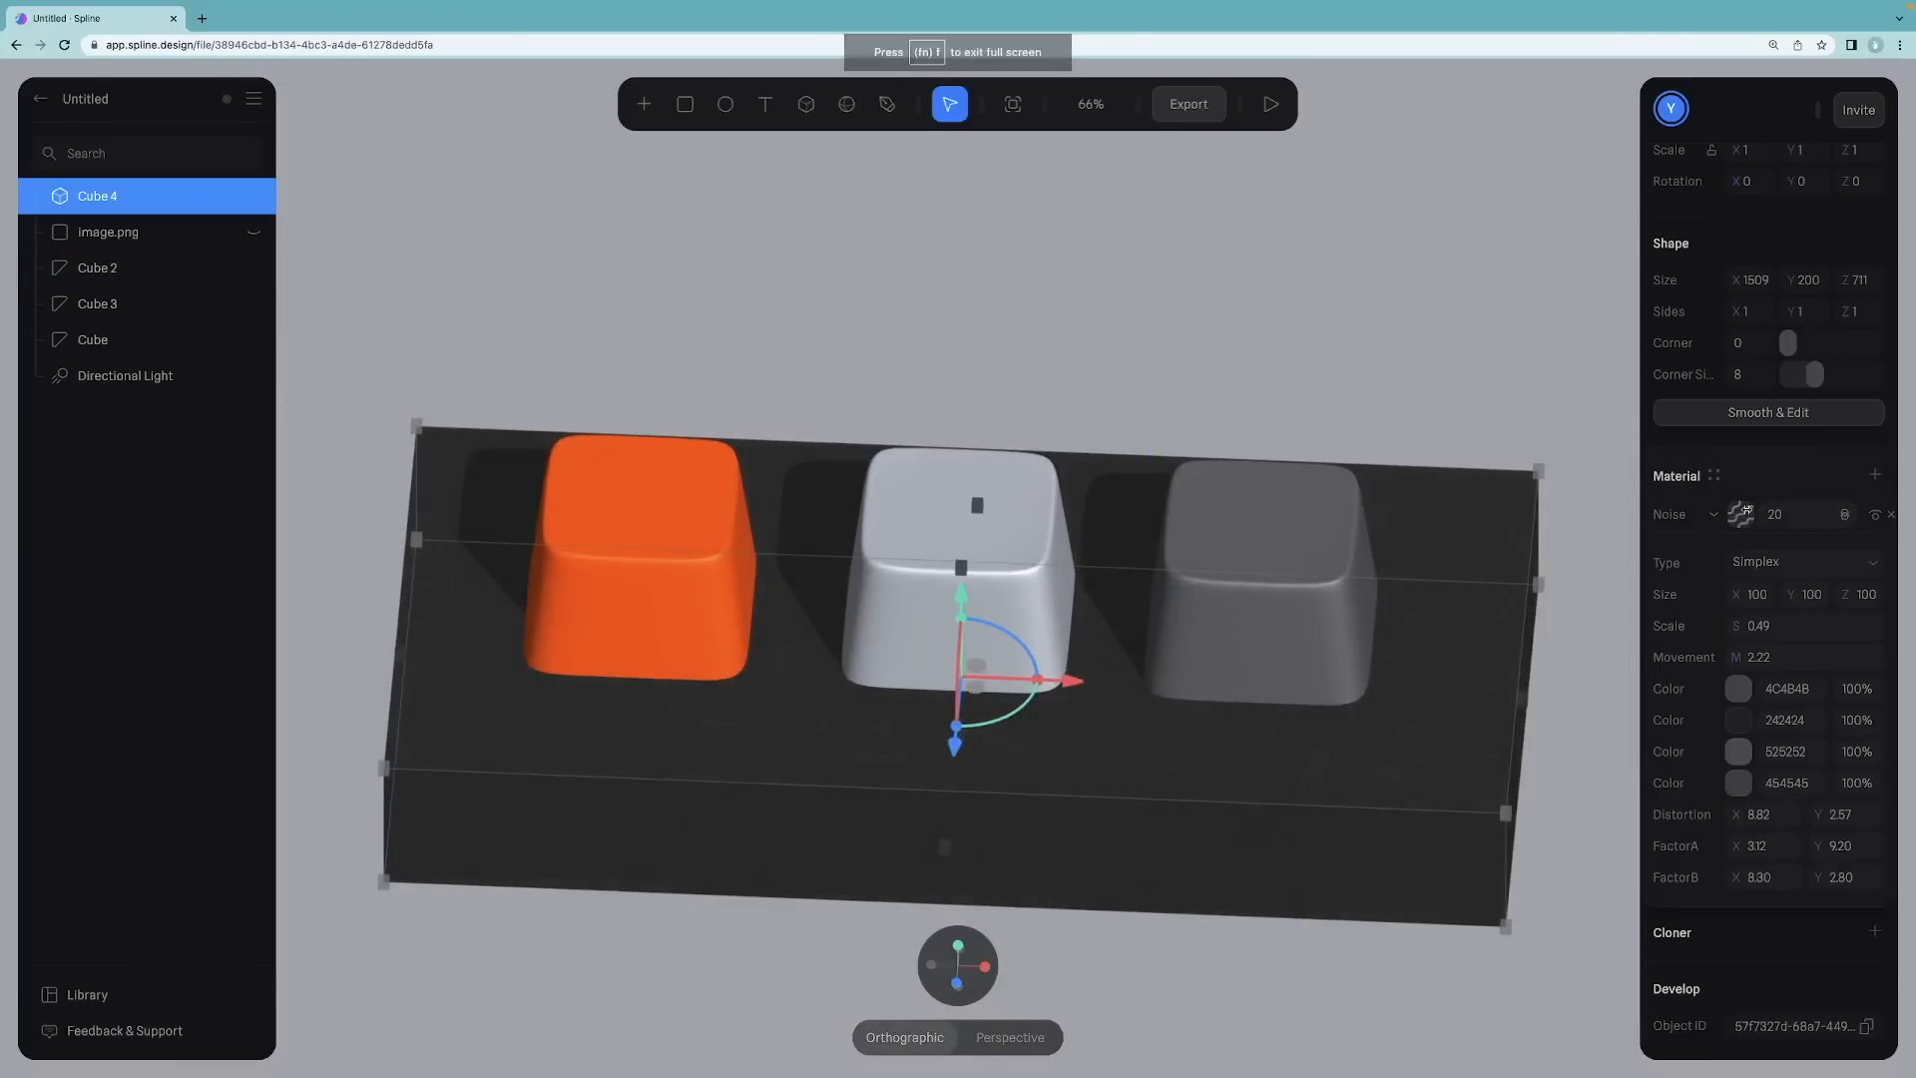
# Step: Change the base's four noise colors to darker greys 202020, 242424, 262626 and 303030
pyautogui.click(1014, 326)
pyautogui.moveTo(1014, 325); pyautogui.dragTo(1006, 378)
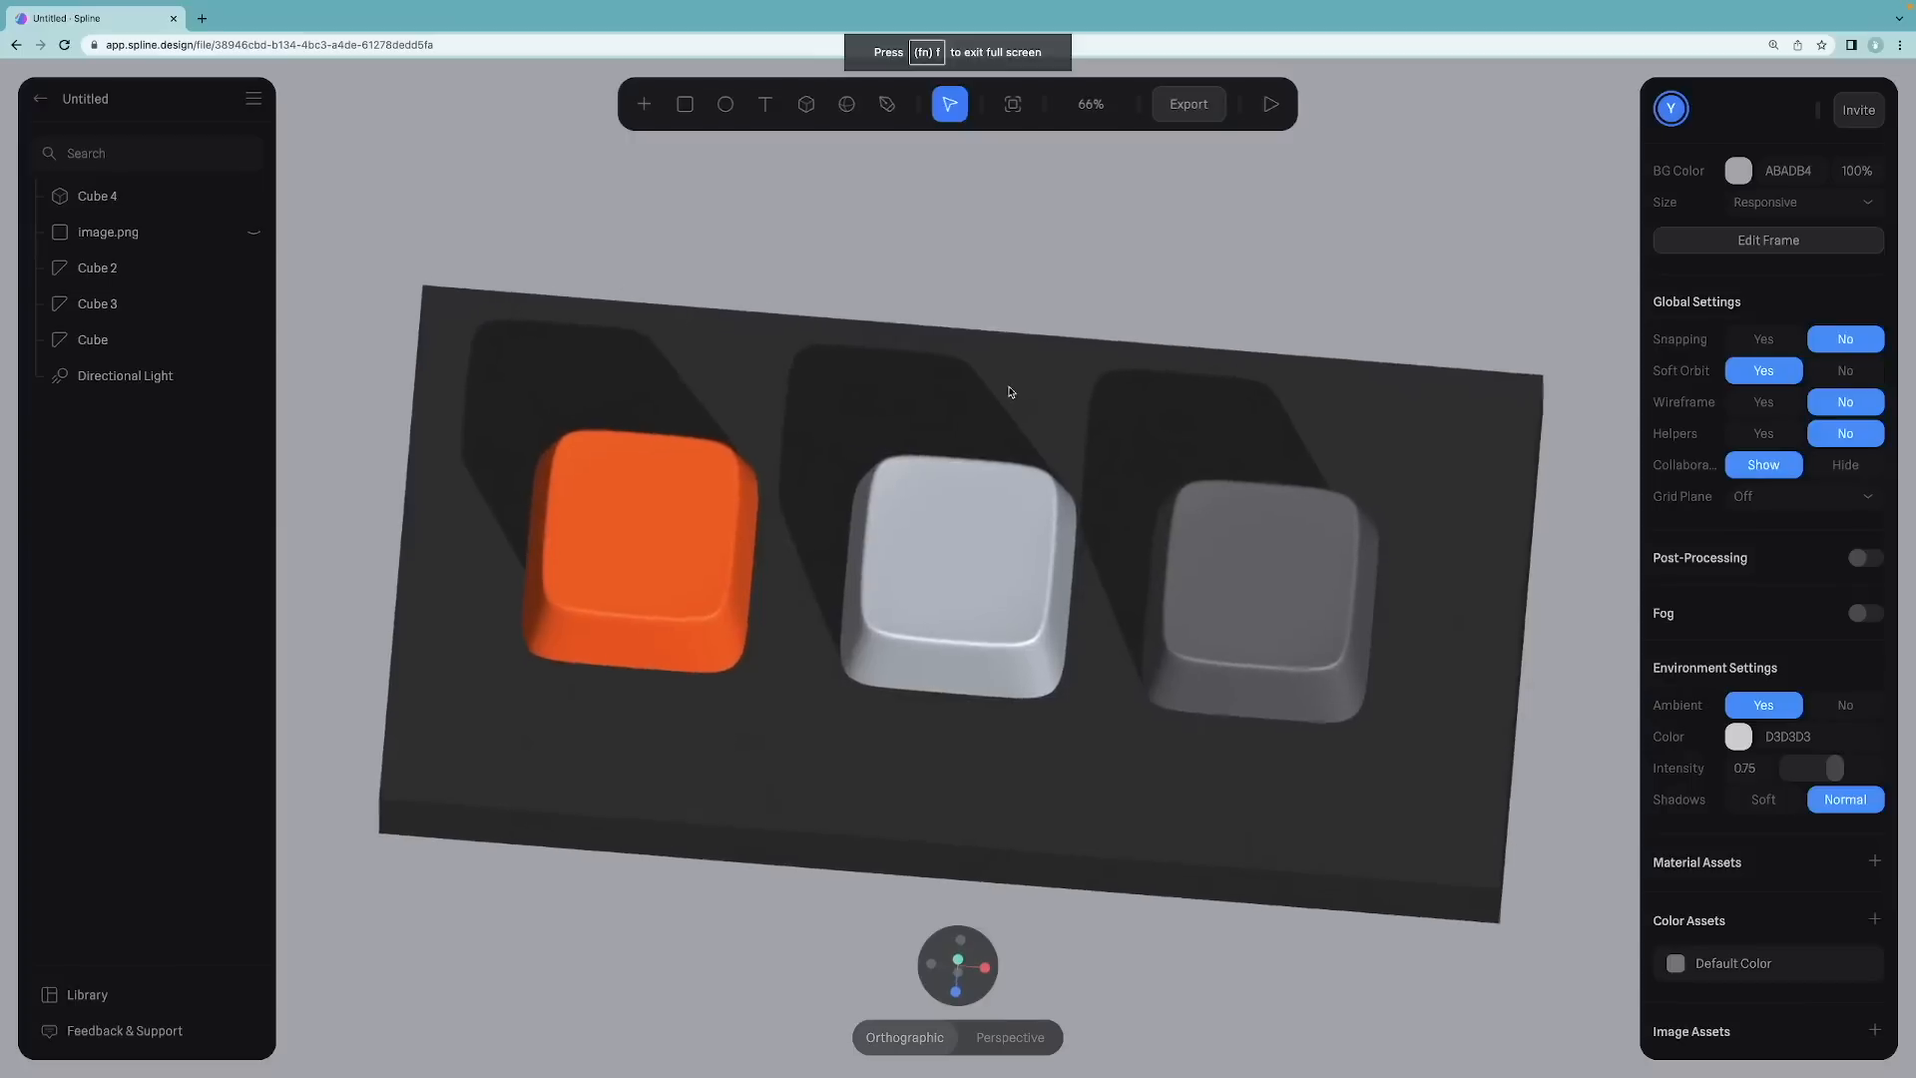
pyautogui.scroll(3, 1206, 733)
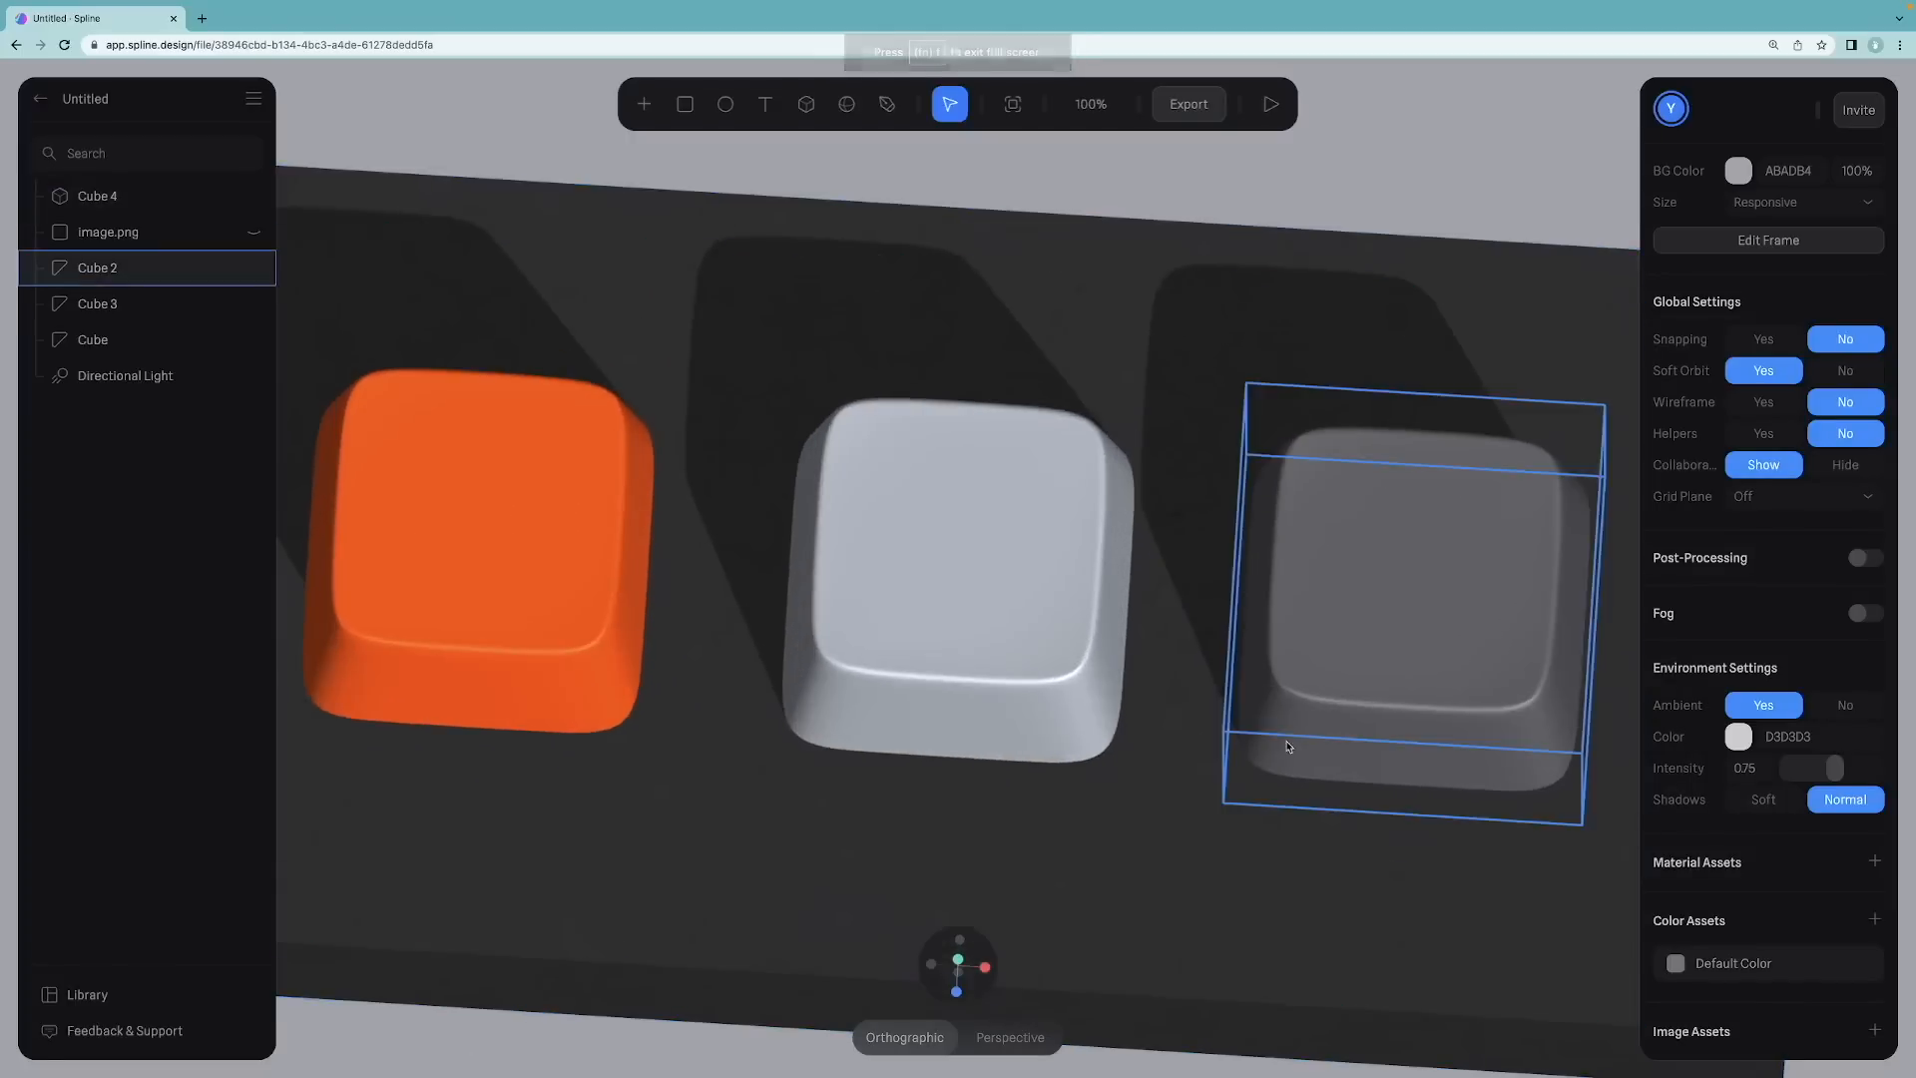
pyautogui.click(1501, 932)
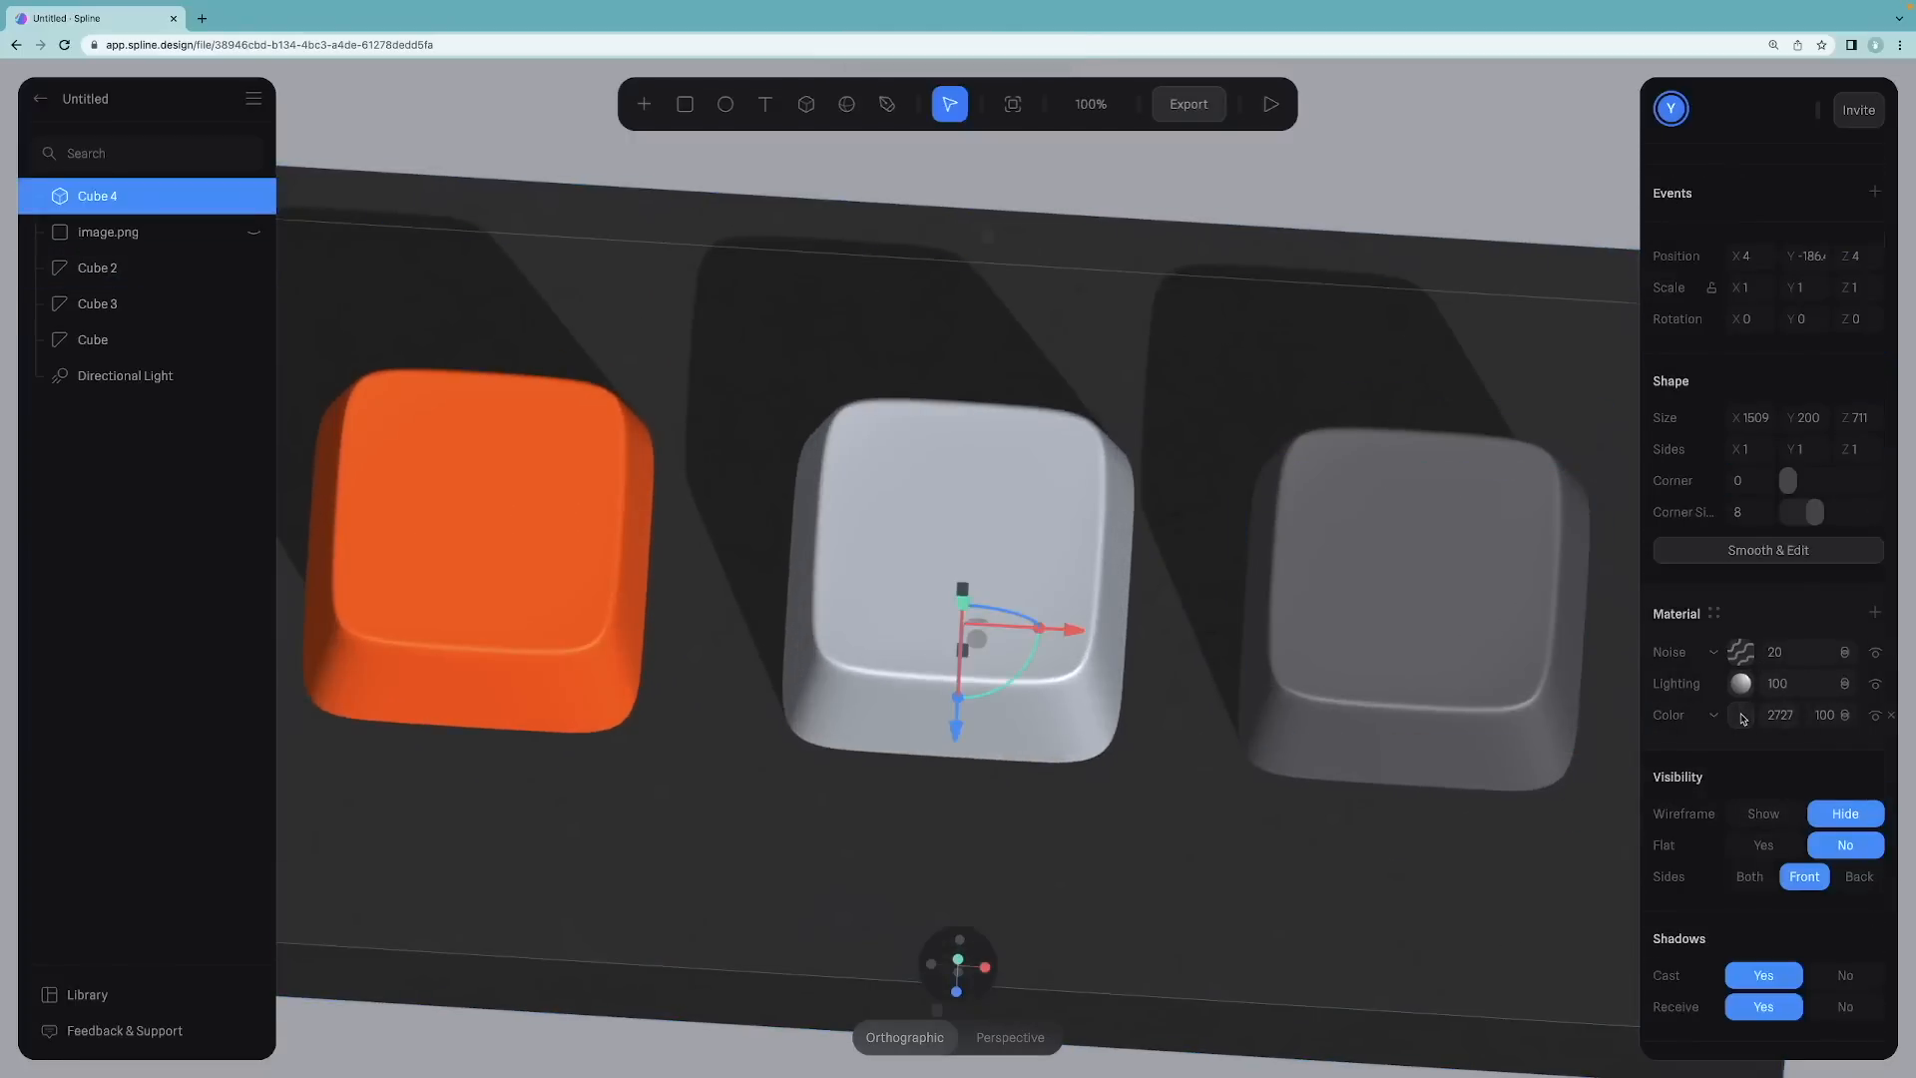
pyautogui.click(1744, 657)
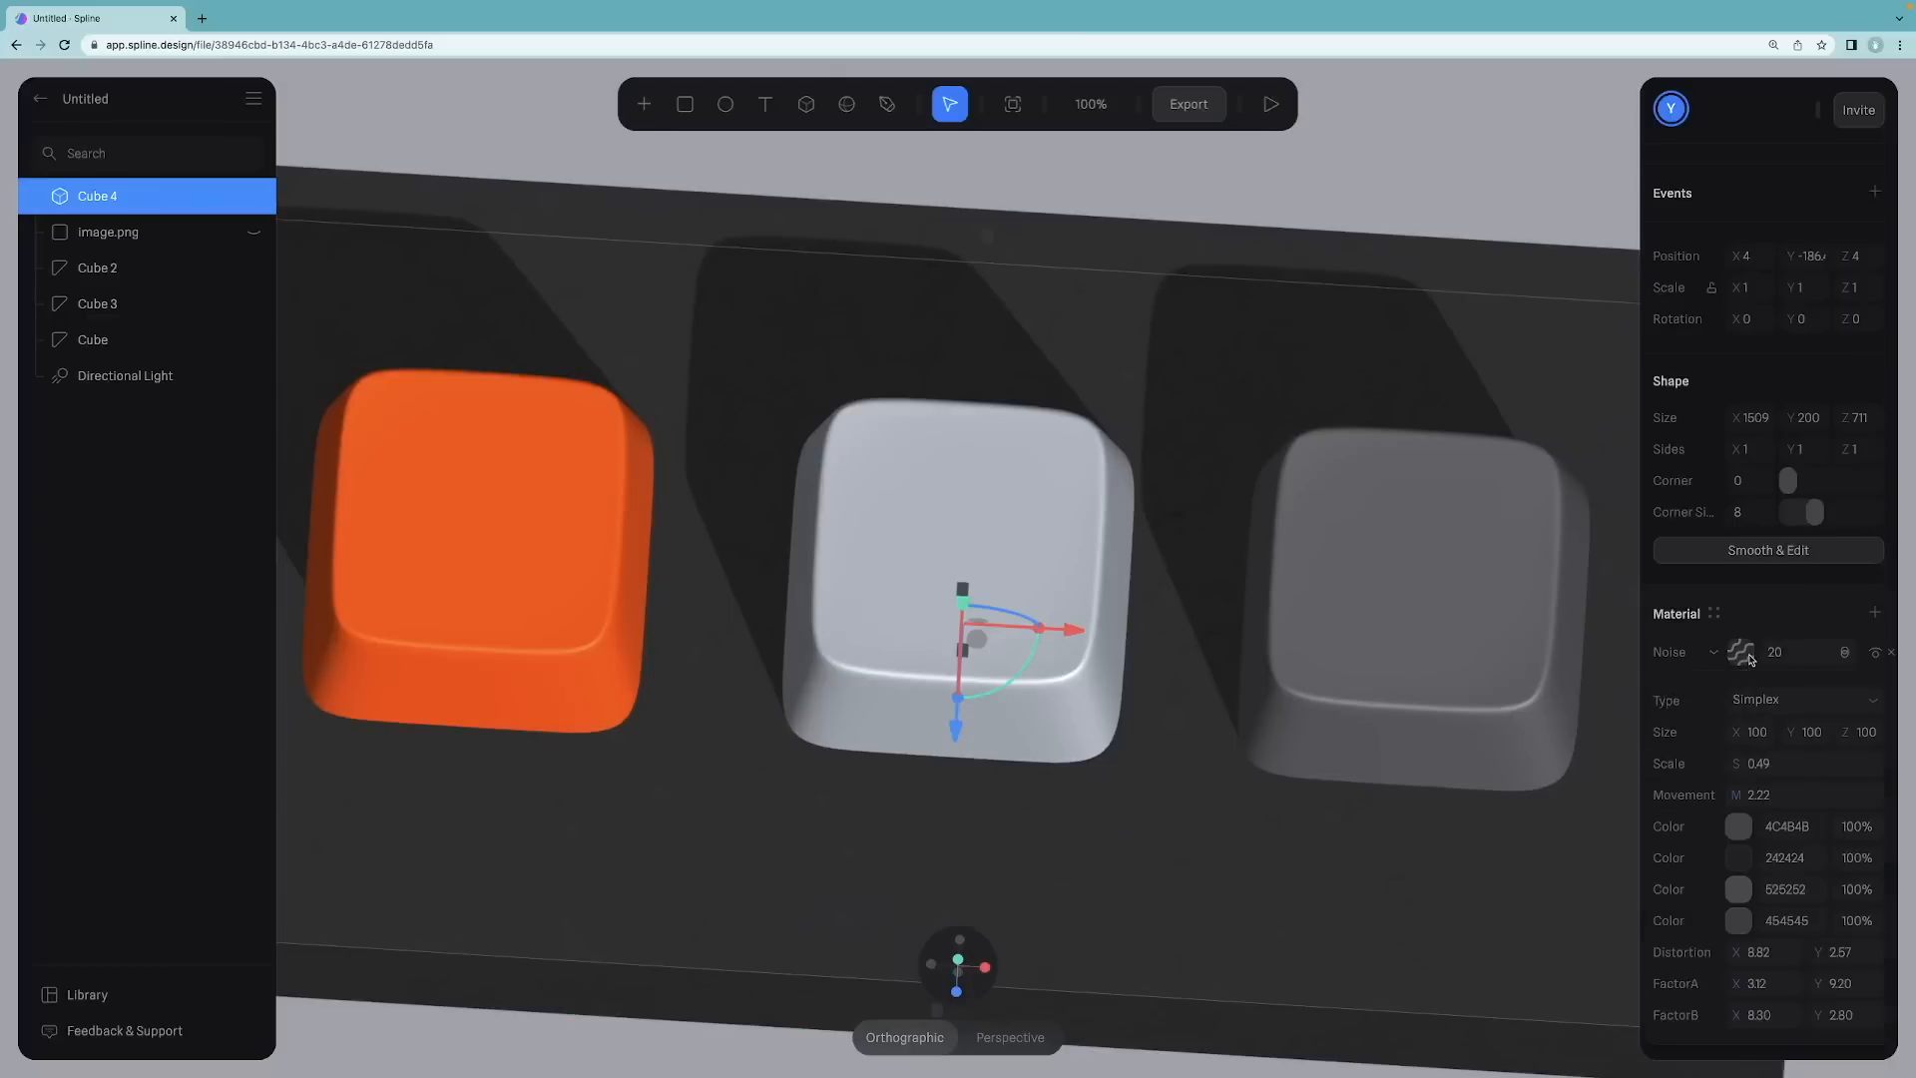
pyautogui.click(1738, 889)
pyautogui.scroll(-3, 1698, 907)
pyautogui.moveTo(1669, 905)
pyautogui.mouseDown()
pyautogui.moveTo(1652, 906)
pyautogui.moveTo(1656, 960)
pyautogui.moveTo(1644, 933)
pyautogui.mouseUp()
pyautogui.click(1739, 620)
pyautogui.click(1706, 679)
pyautogui.click(1738, 782)
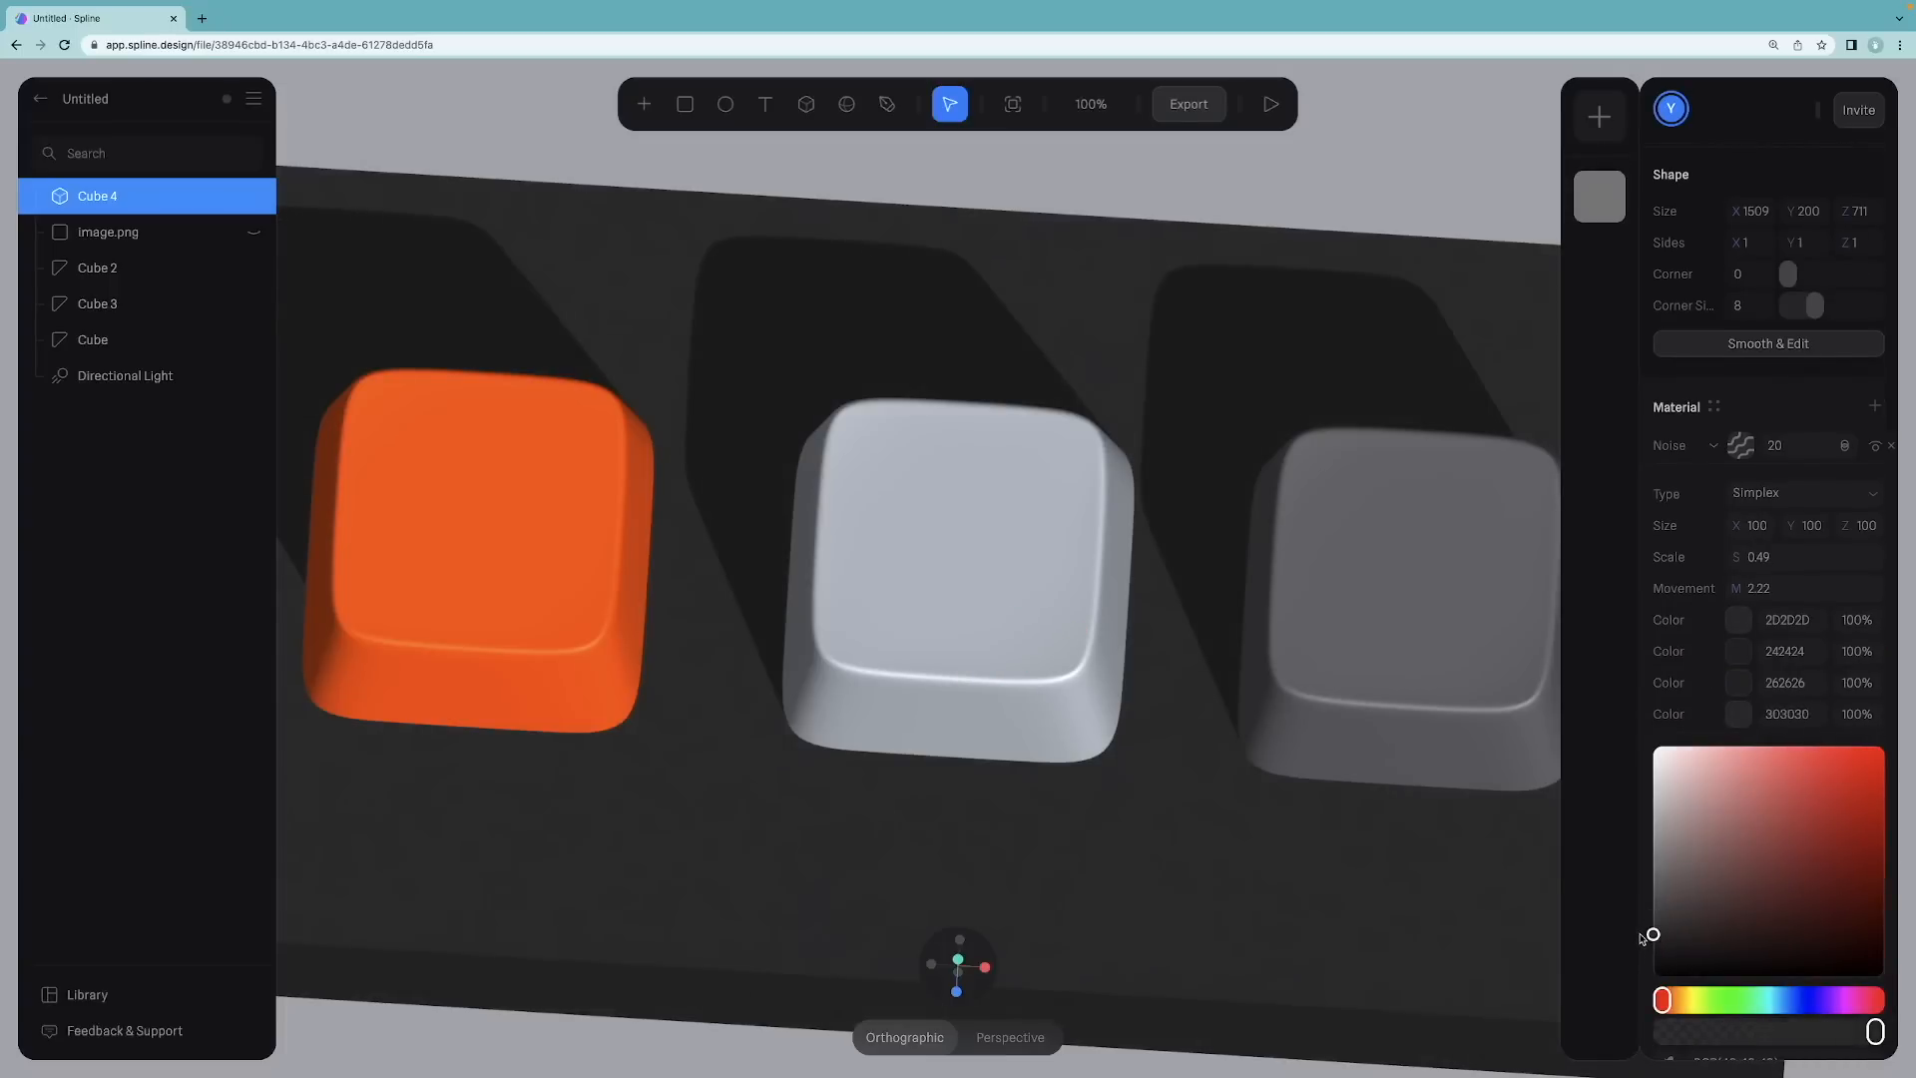
# Step: Switch to a top-down view and move the Keychron reference image just above the base
pyautogui.click(1238, 163)
pyautogui.scroll(-3, 1294, 429)
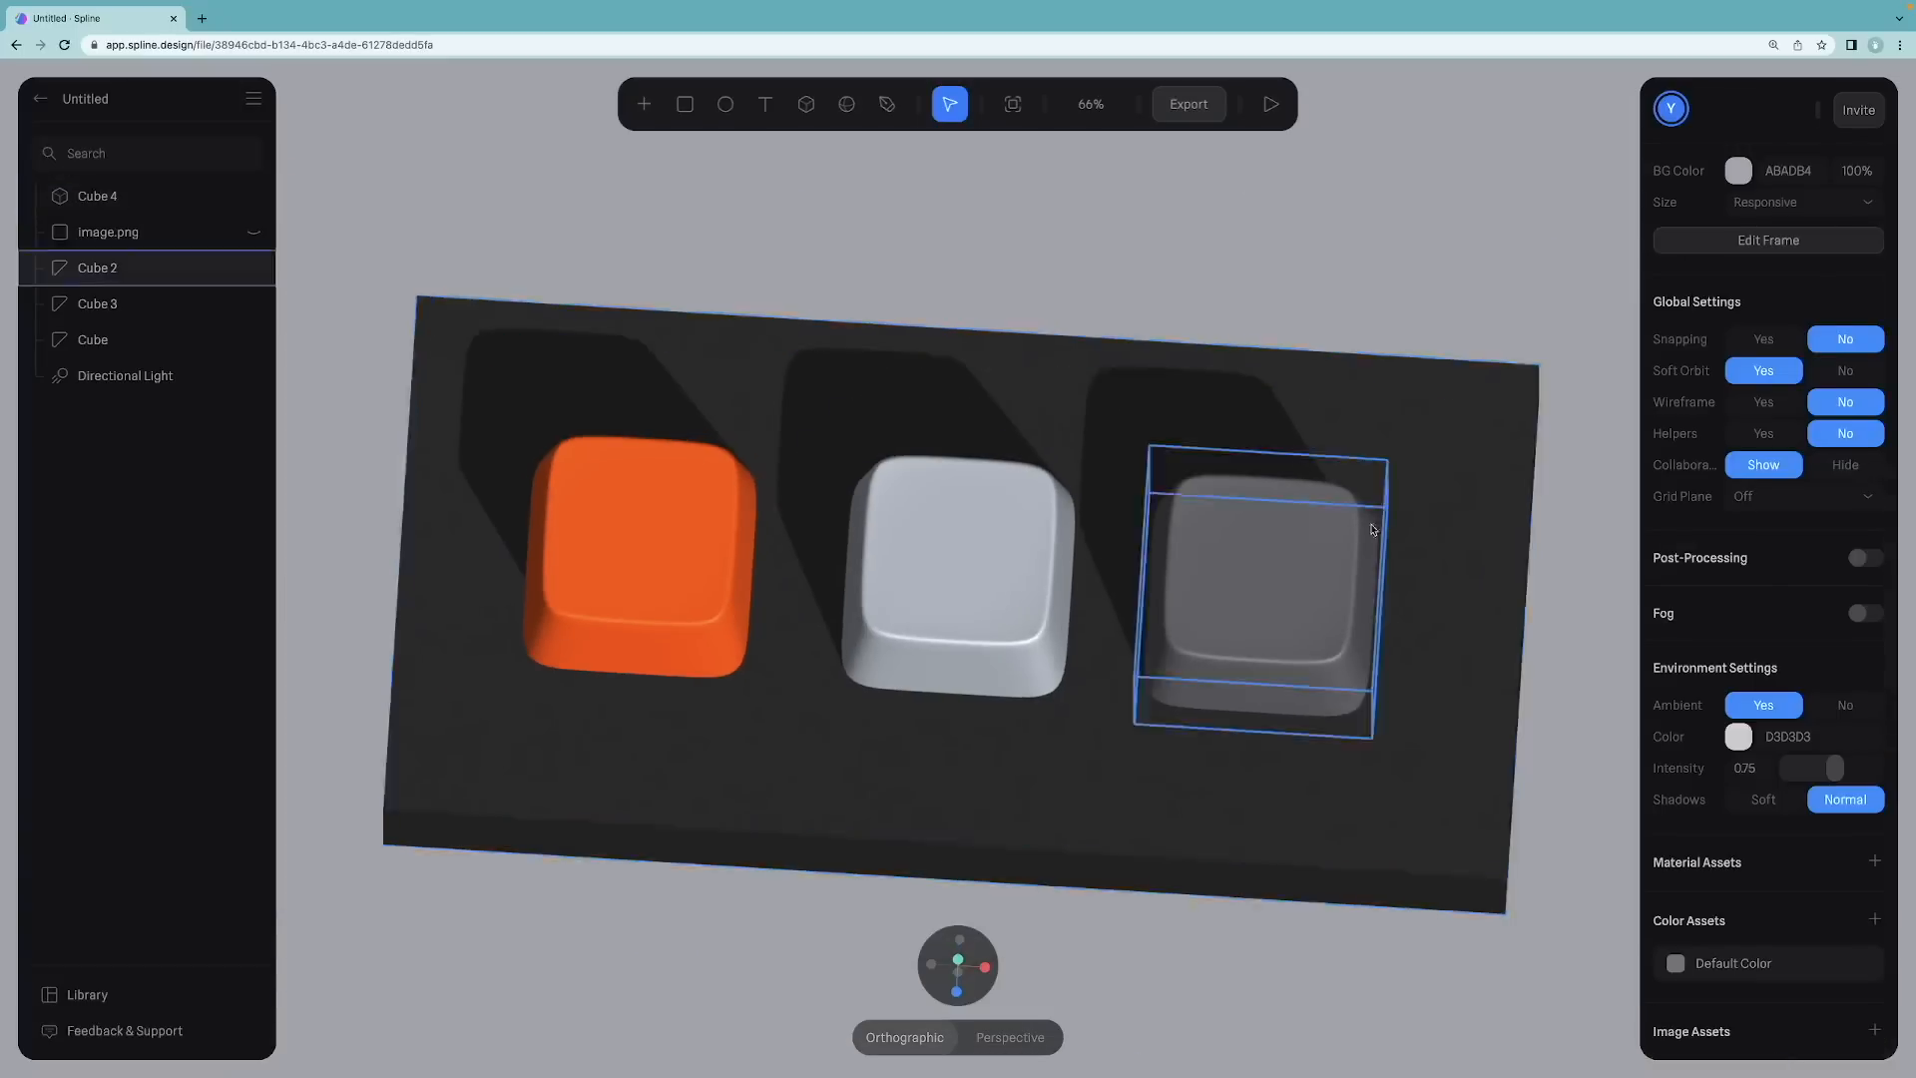
pyautogui.moveTo(1038, 719)
pyautogui.keyDown('alt'); pyautogui.mouseDown()
pyautogui.moveTo(1047, 627)
pyautogui.moveTo(1039, 745)
pyautogui.moveTo(1125, 698)
pyautogui.moveTo(1041, 720)
pyautogui.mouseUp(); pyautogui.keyUp('alt')
pyautogui.click(1041, 719)
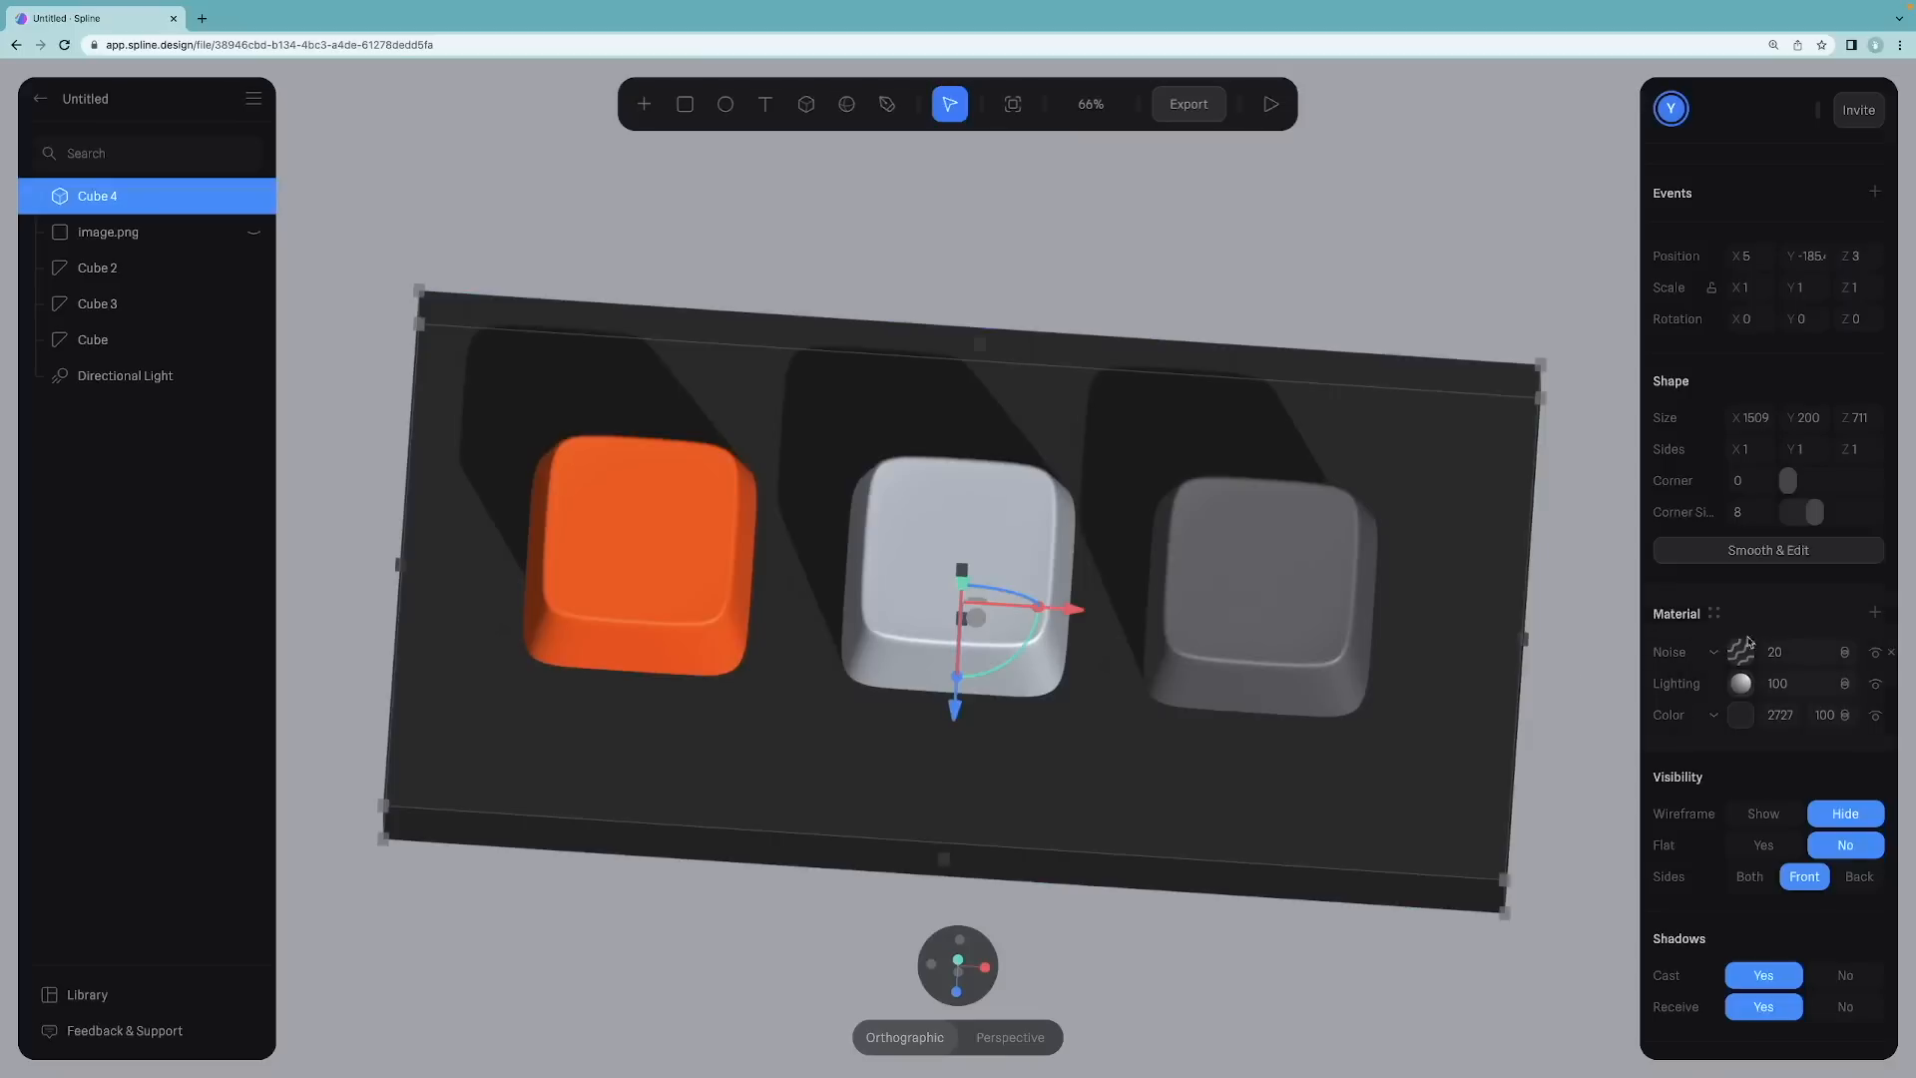
pyautogui.moveTo(1789, 483); pyautogui.dragTo(1799, 482)
pyautogui.click(1279, 281)
pyautogui.keyDown('alt'); pyautogui.moveTo(1078, 462); pyautogui.dragTo(1129, 296); pyautogui.keyUp('alt')
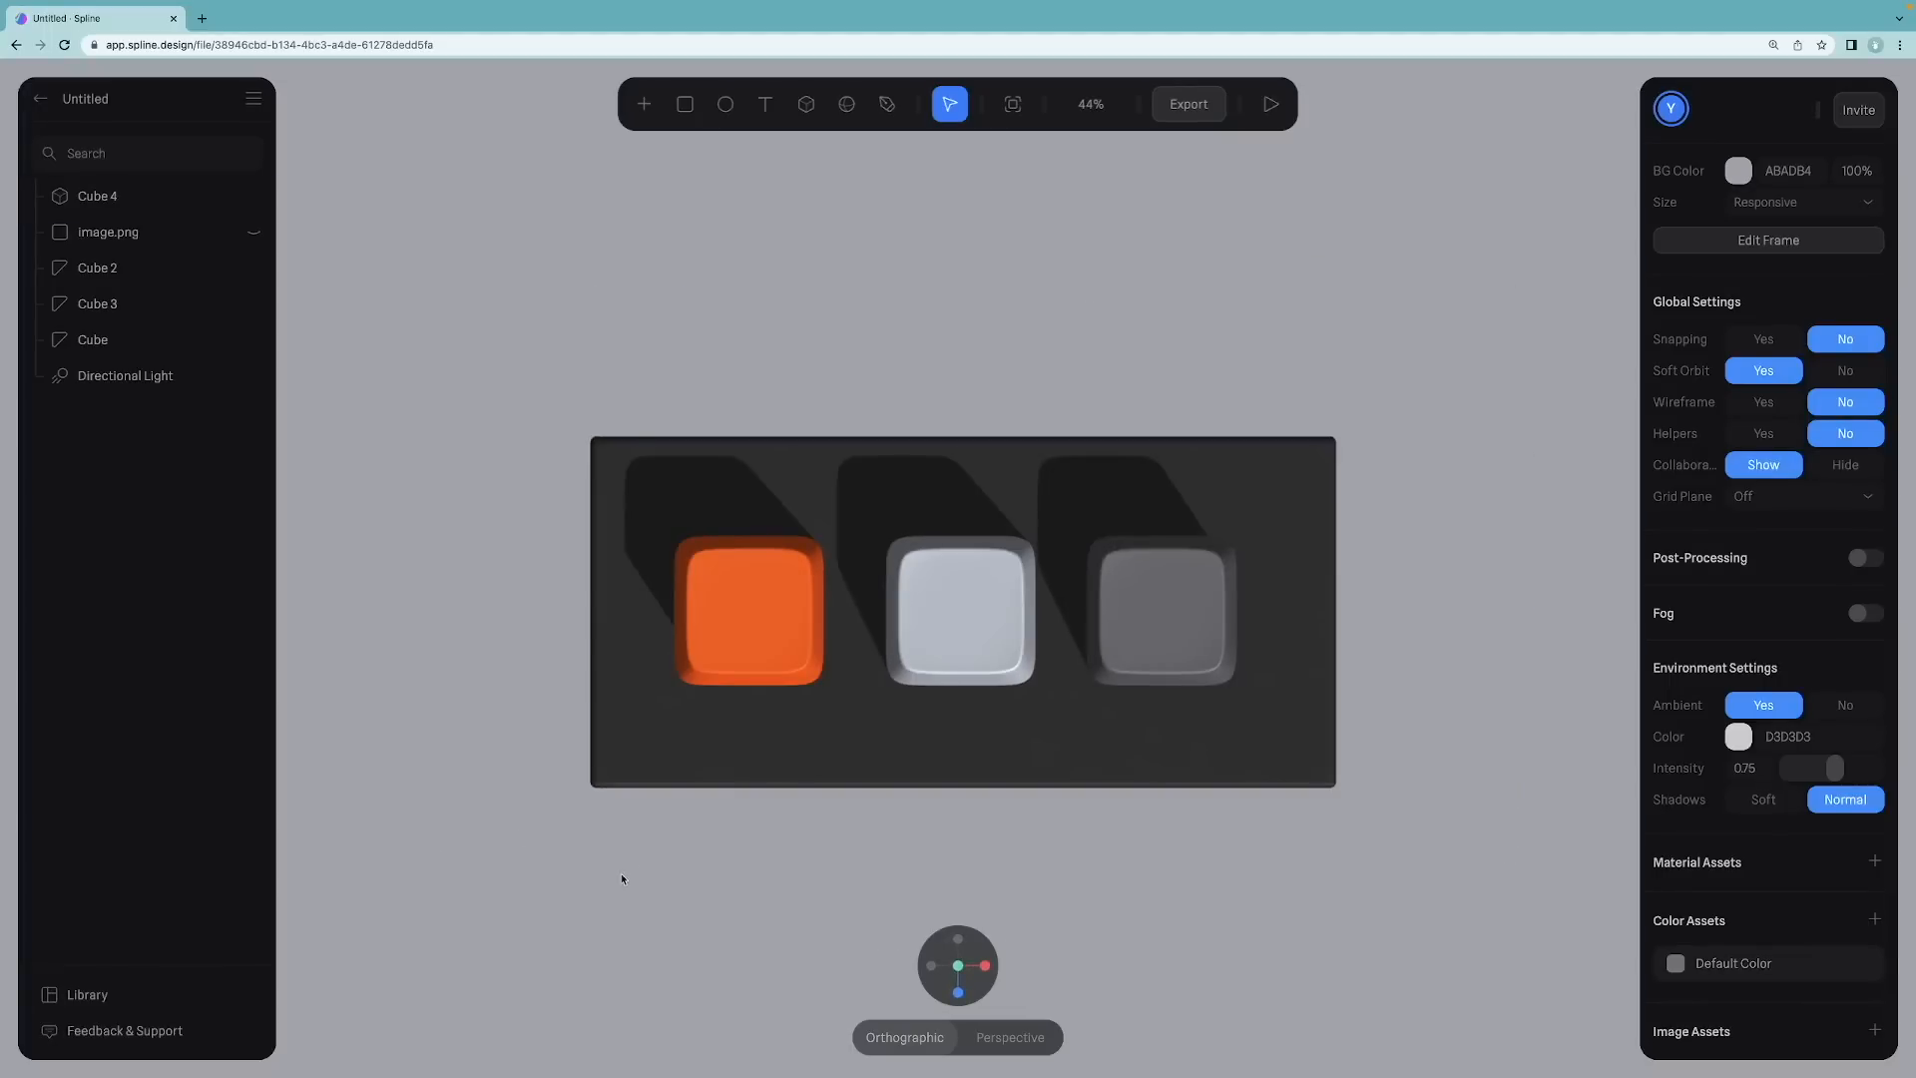
pyautogui.click(496, 433)
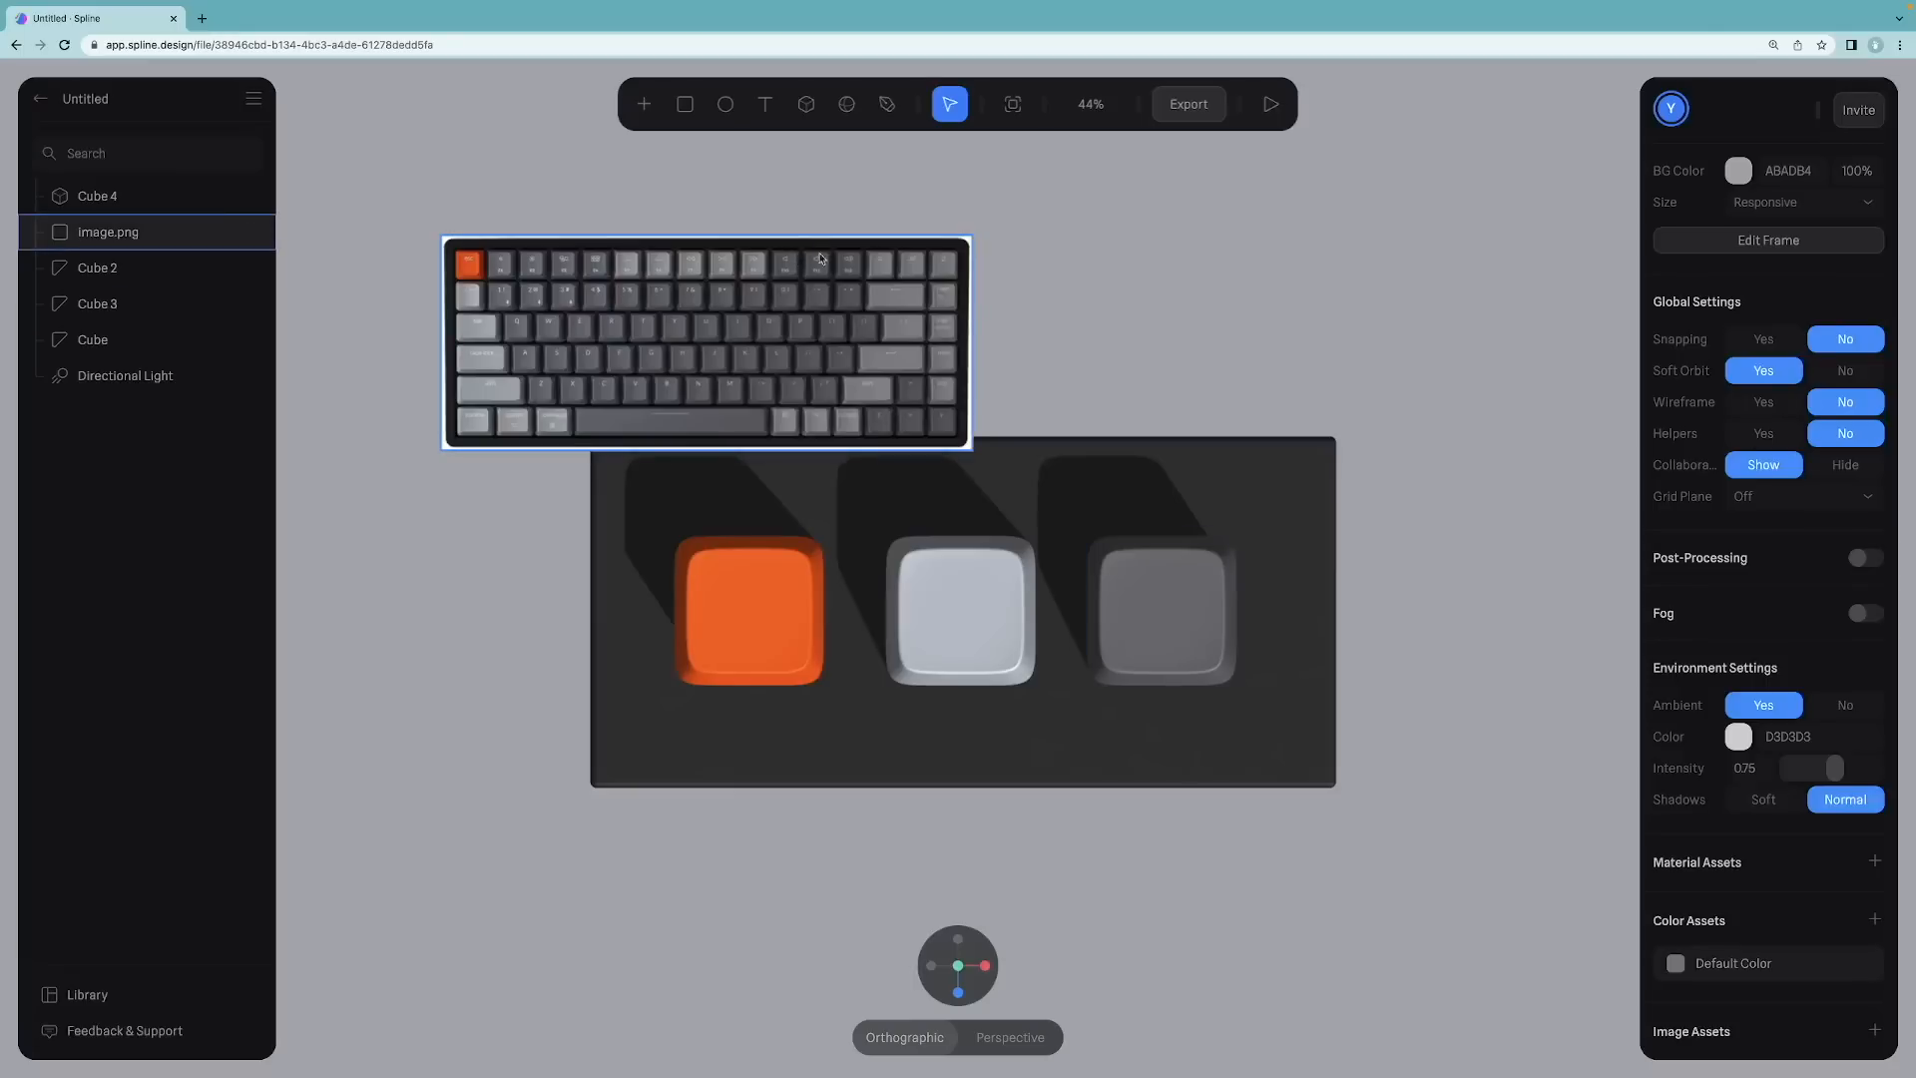
pyautogui.click(956, 251)
pyautogui.moveTo(973, 237); pyautogui.dragTo(1175, 153)
pyautogui.moveTo(910, 282); pyautogui.dragTo(1207, 150)
pyautogui.scroll(-3, 1006, 221)
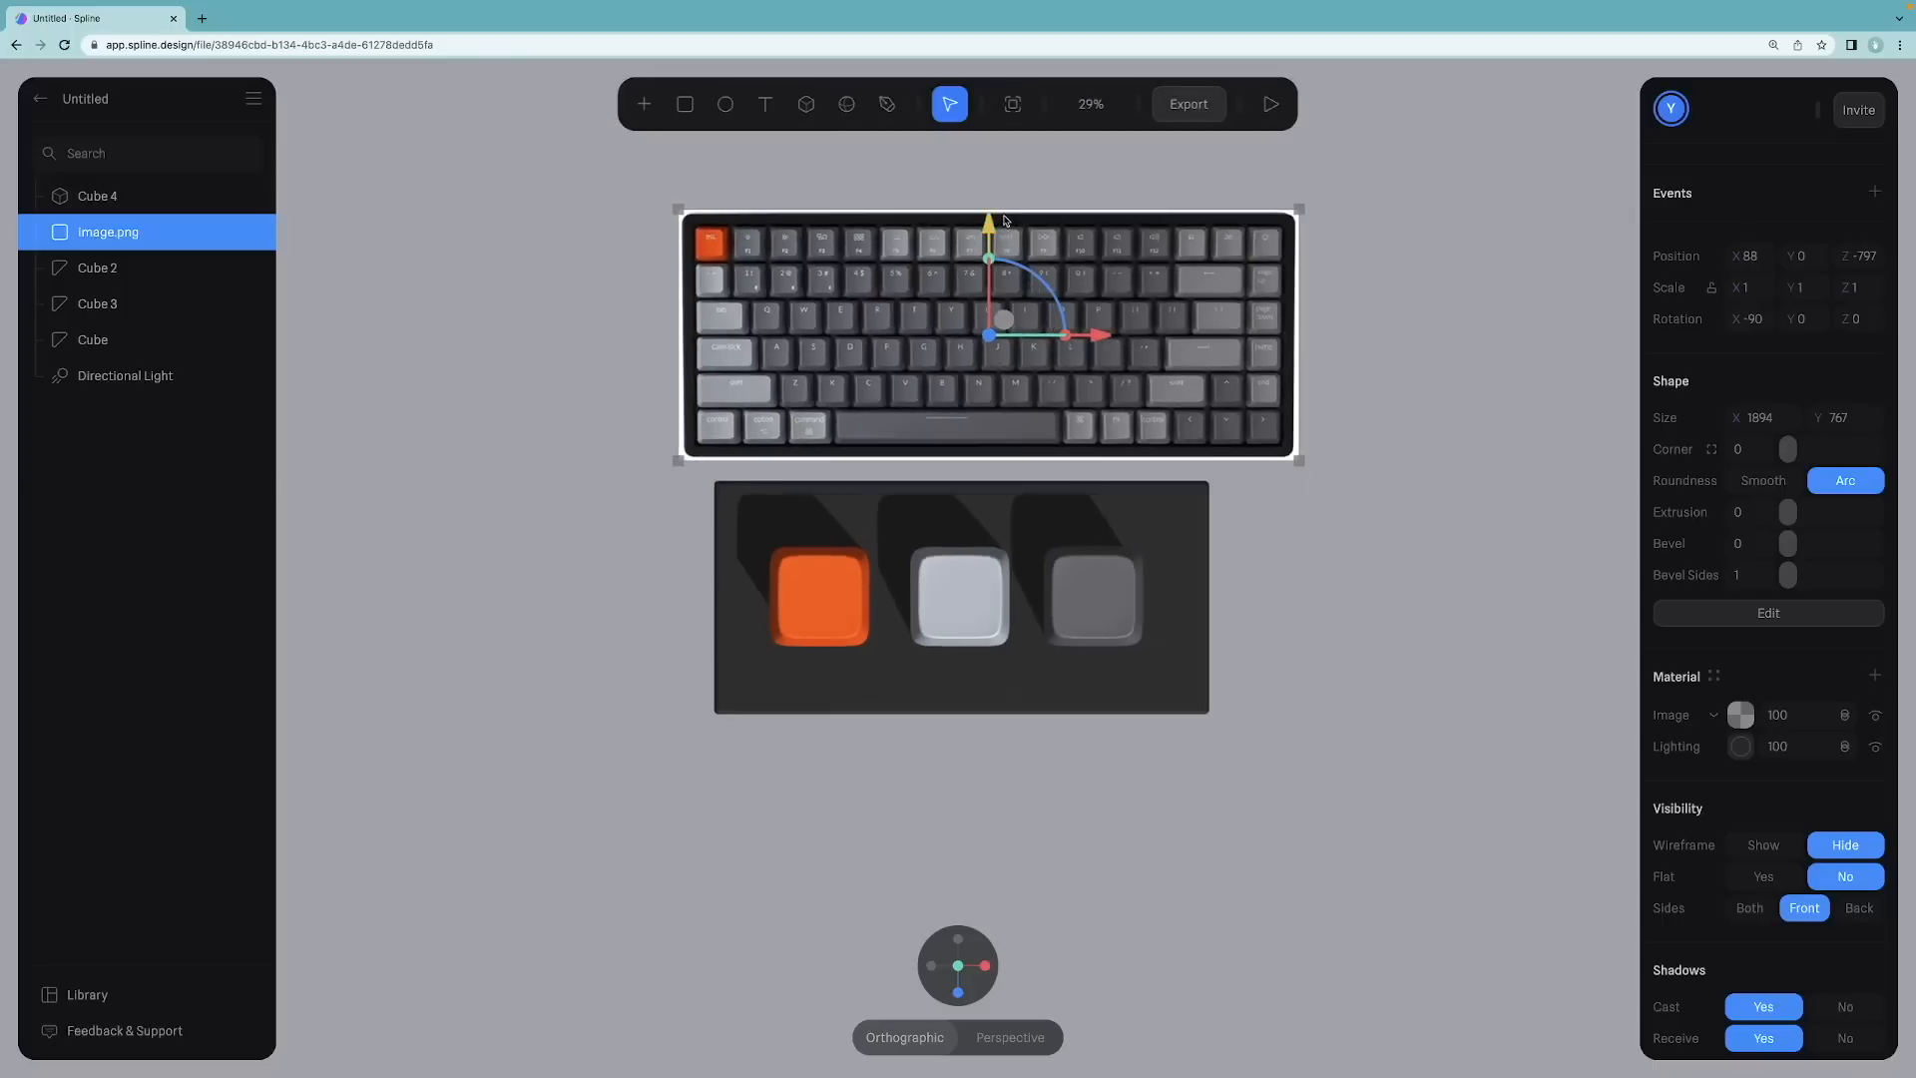
pyautogui.scroll(3, 808, 598)
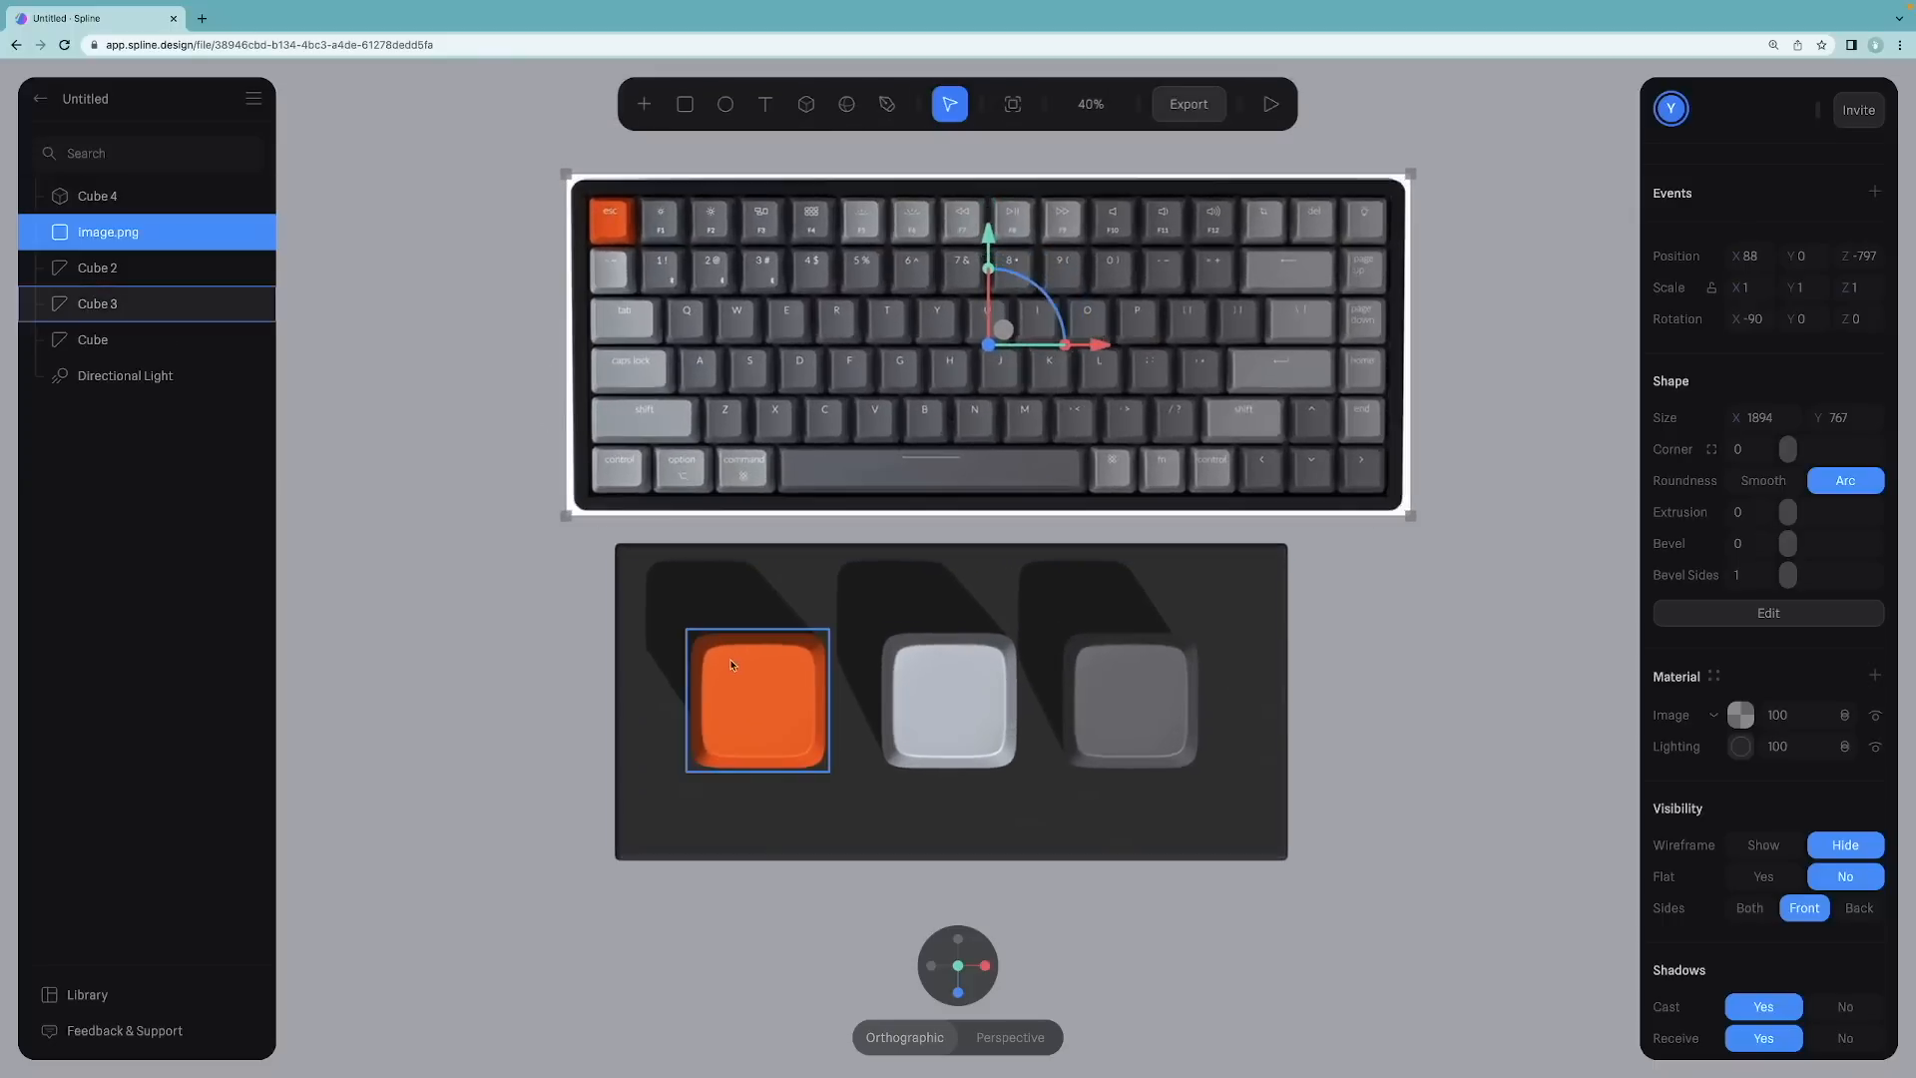
# Step: Move the orange keycap into the base's upper-left corner
pyautogui.click(1127, 677)
pyautogui.moveTo(749, 687); pyautogui.dragTo(692, 618)
pyautogui.scroll(5, 692, 618)
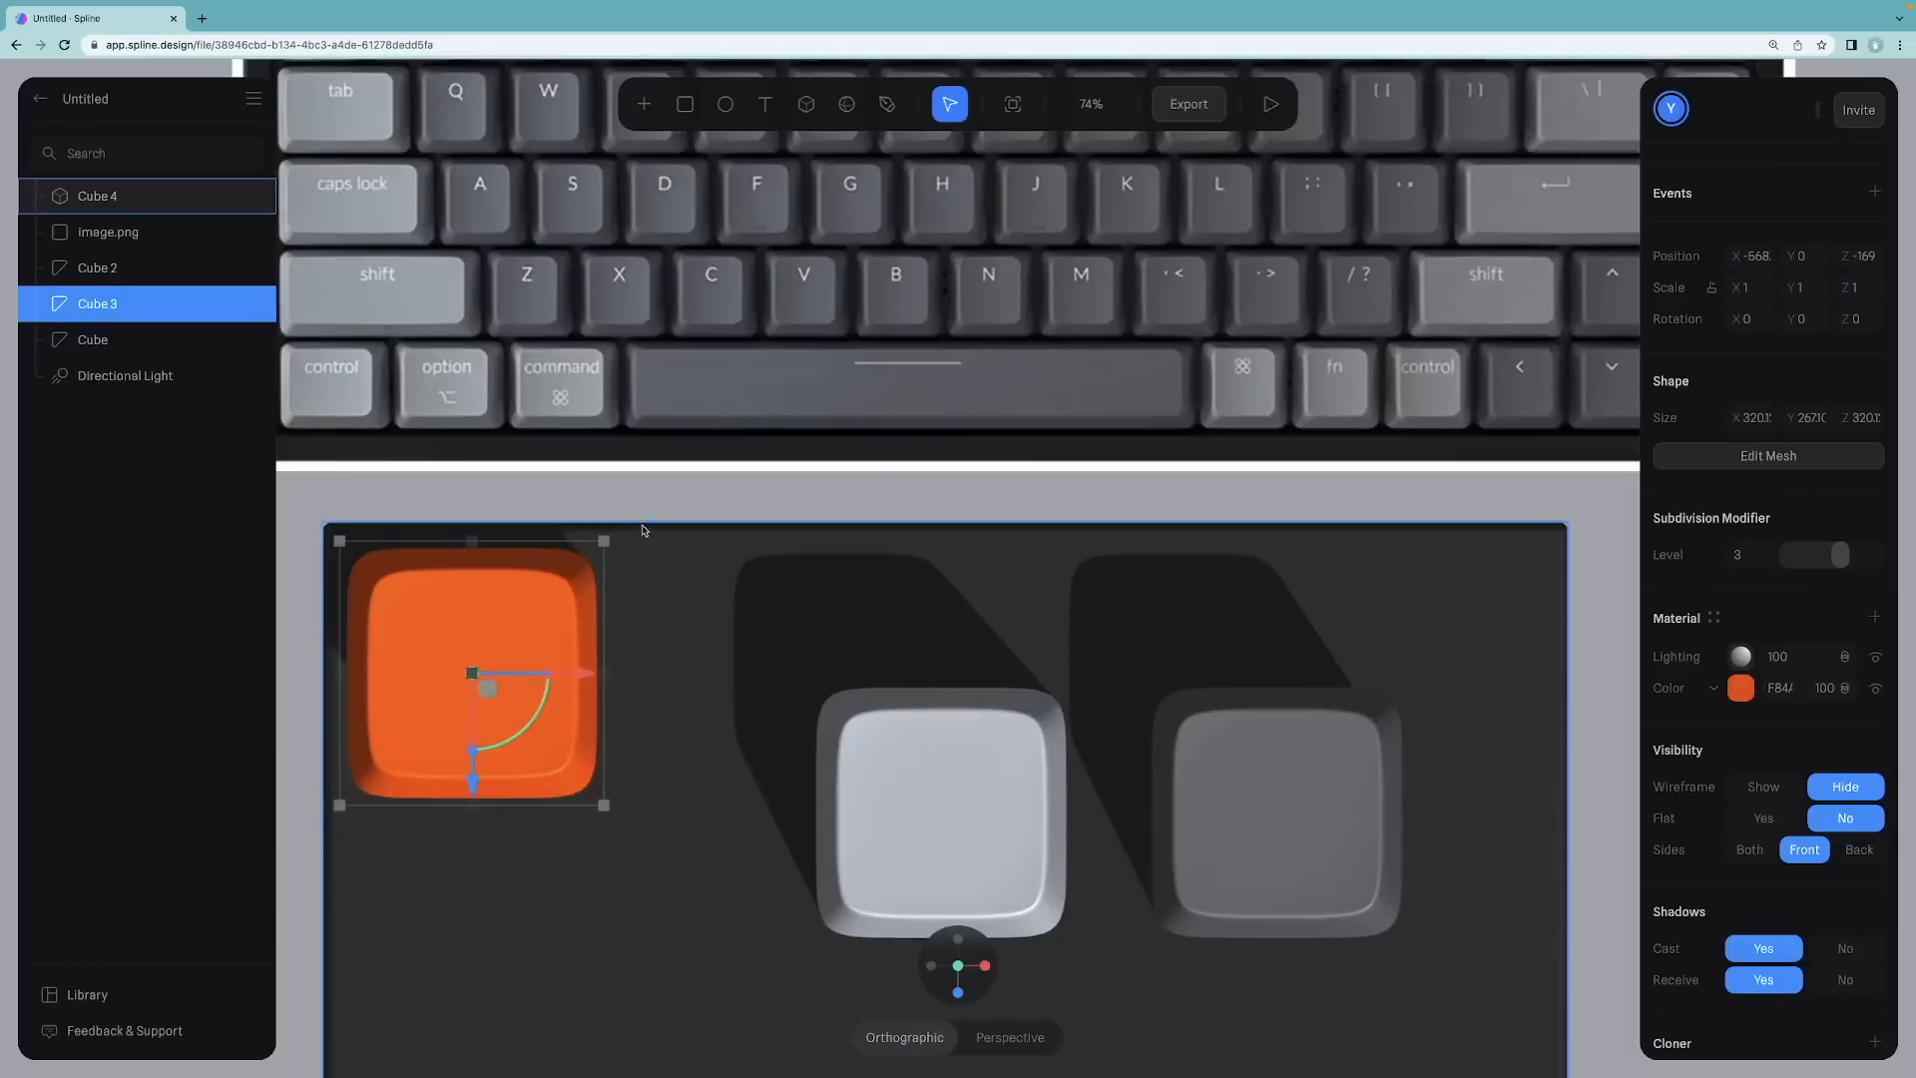
pyautogui.click(324, 612)
pyautogui.scroll(-5, 323, 611)
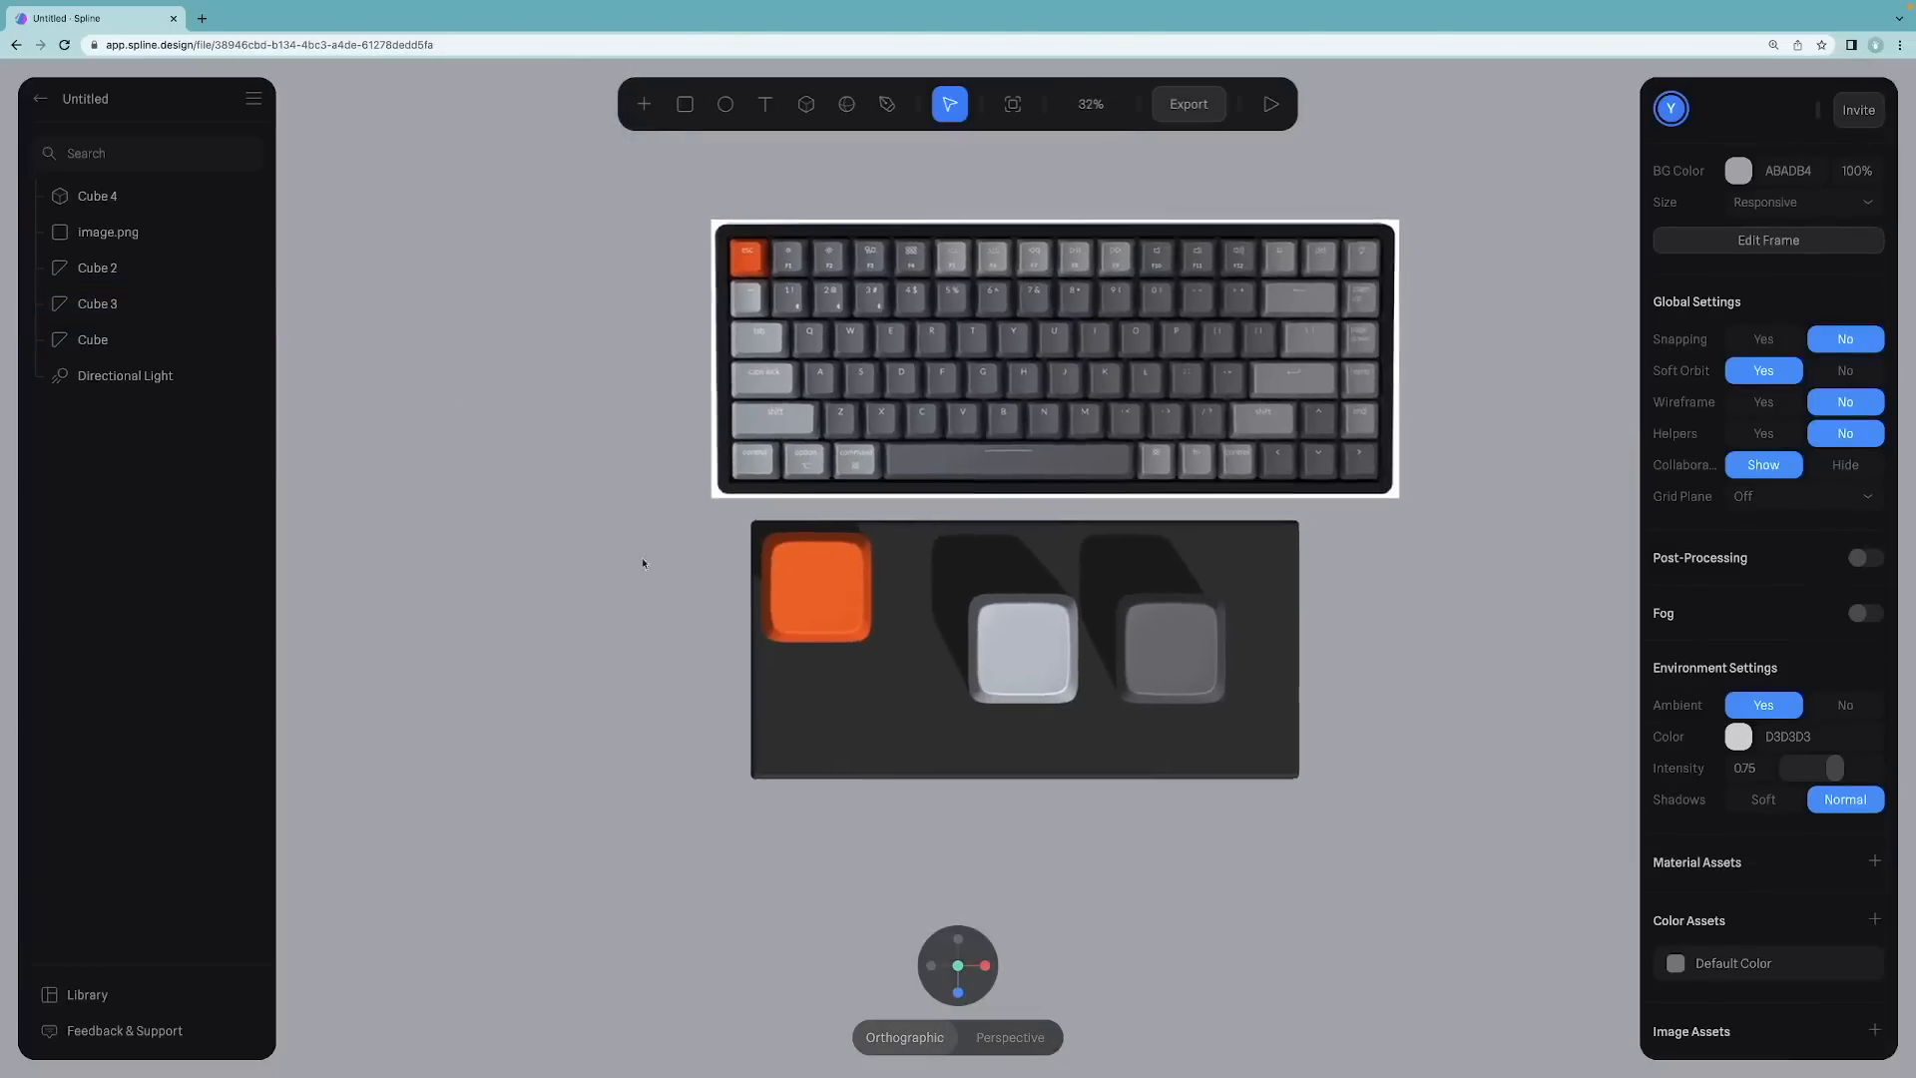
pyautogui.scroll(3, 568, 570)
pyautogui.scroll(-1, 959, 566)
# Step: Line up the dark grey keycap and then the light grey keycap in a row beside the orange one
pyautogui.moveTo(1120, 702); pyautogui.dragTo(797, 617)
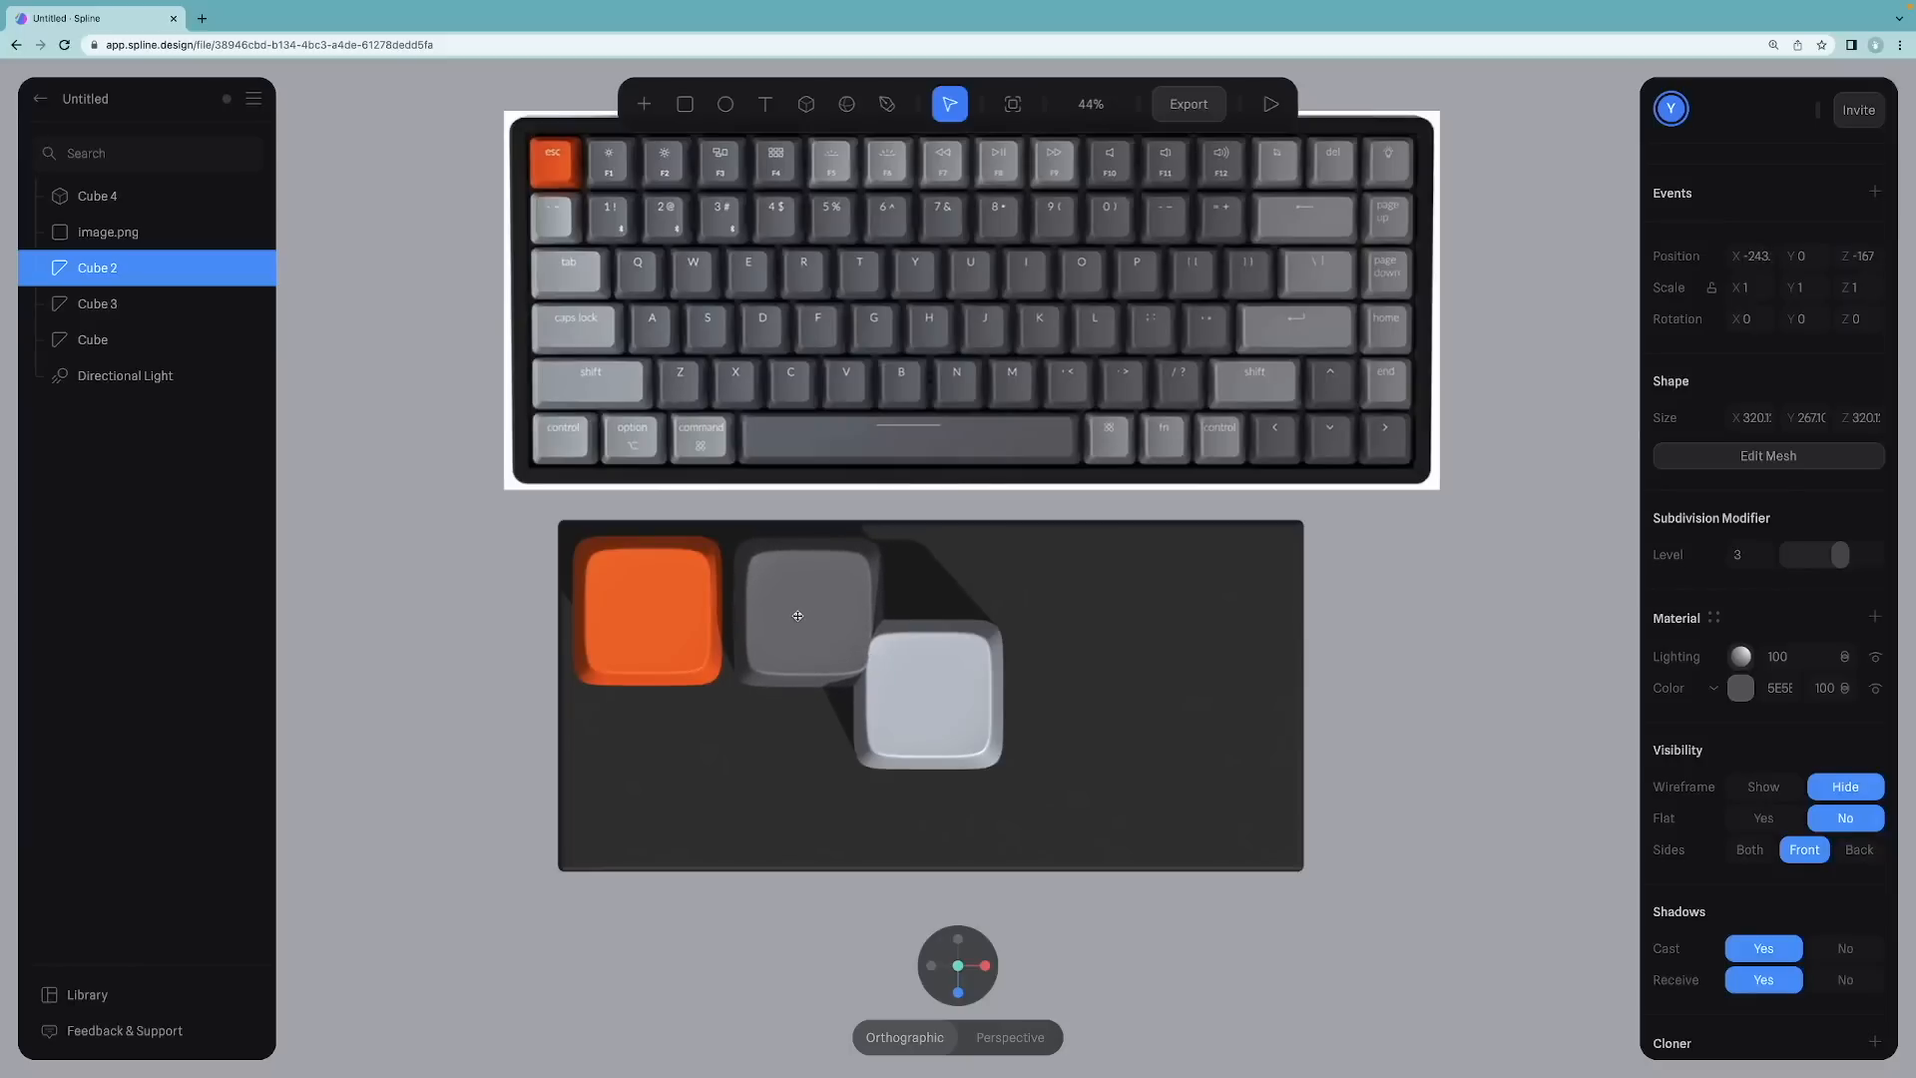
pyautogui.moveTo(797, 615); pyautogui.dragTo(797, 617)
pyautogui.moveTo(928, 673); pyautogui.dragTo(969, 597)
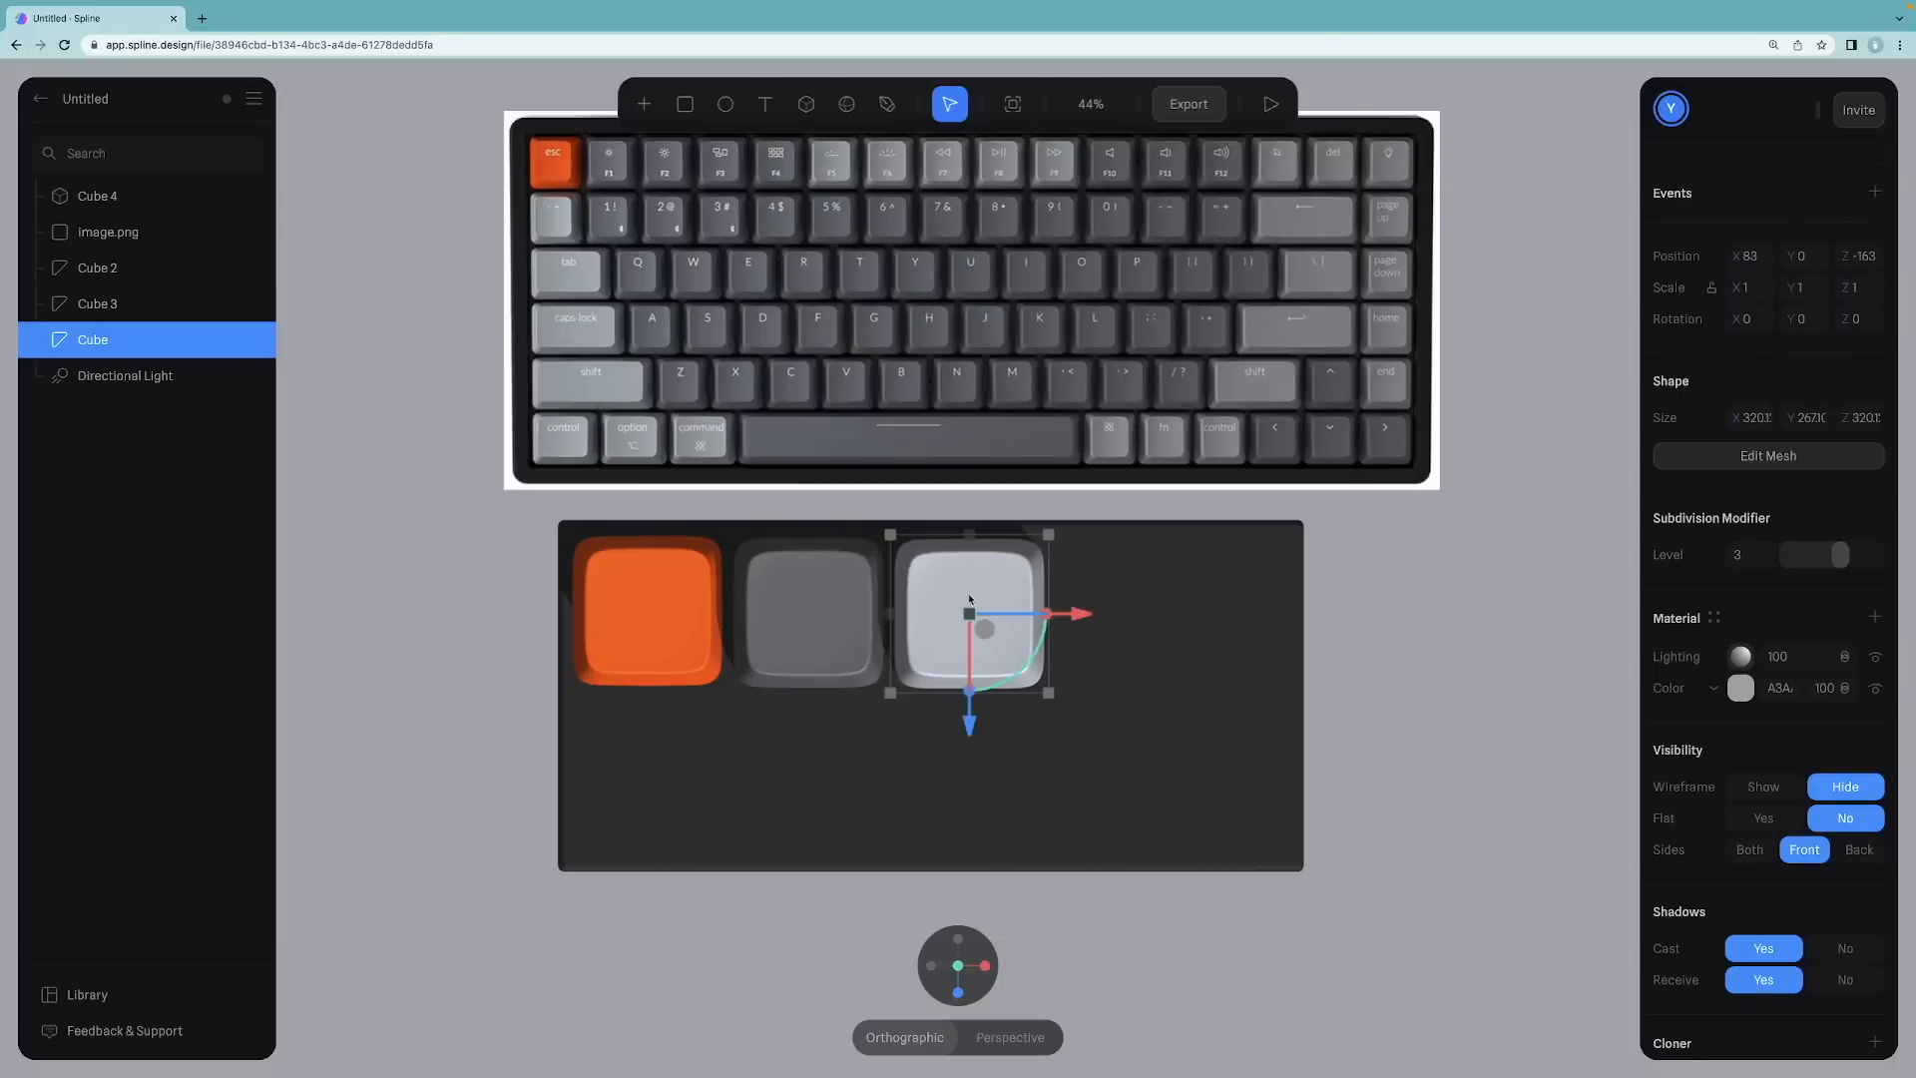
pyautogui.click(389, 635)
# Step: Add an "esc" text label on the orange keycap and set its font size to 41
pyautogui.click(650, 638)
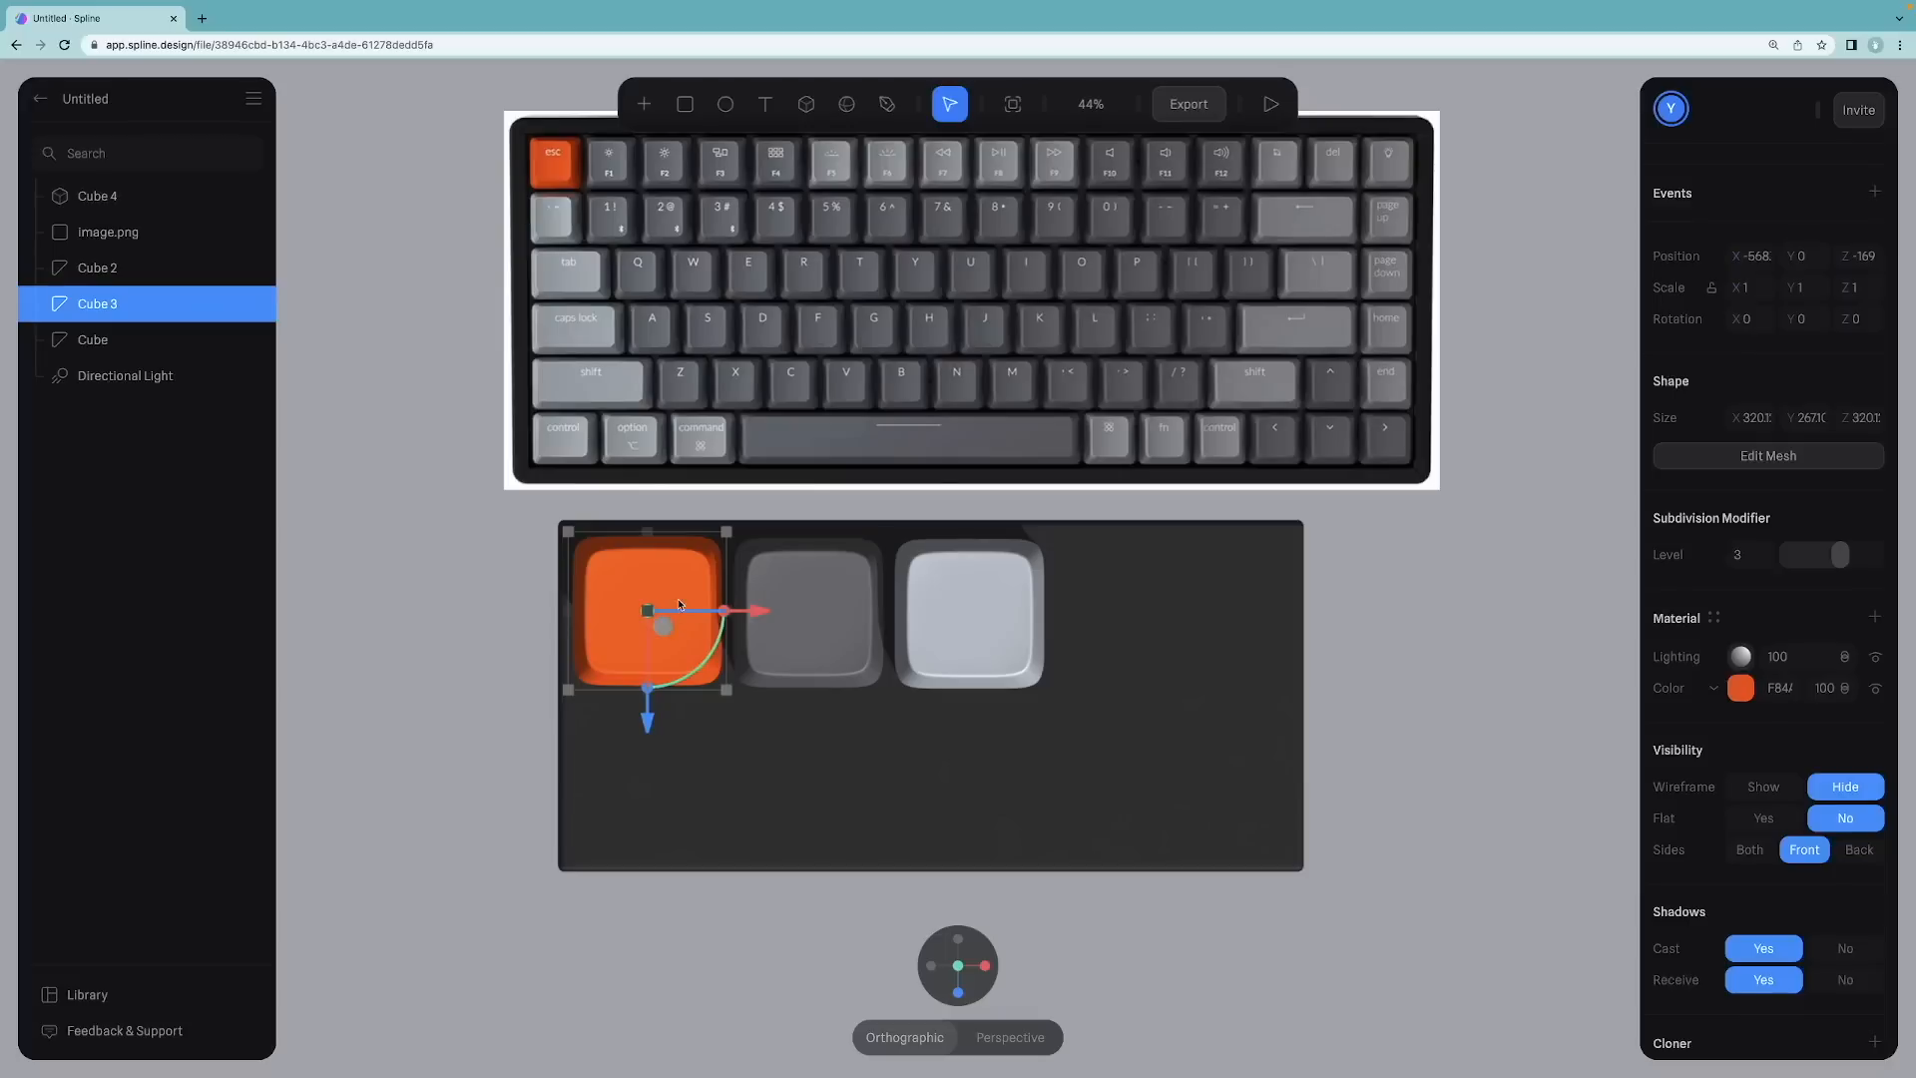
pyautogui.click(644, 504)
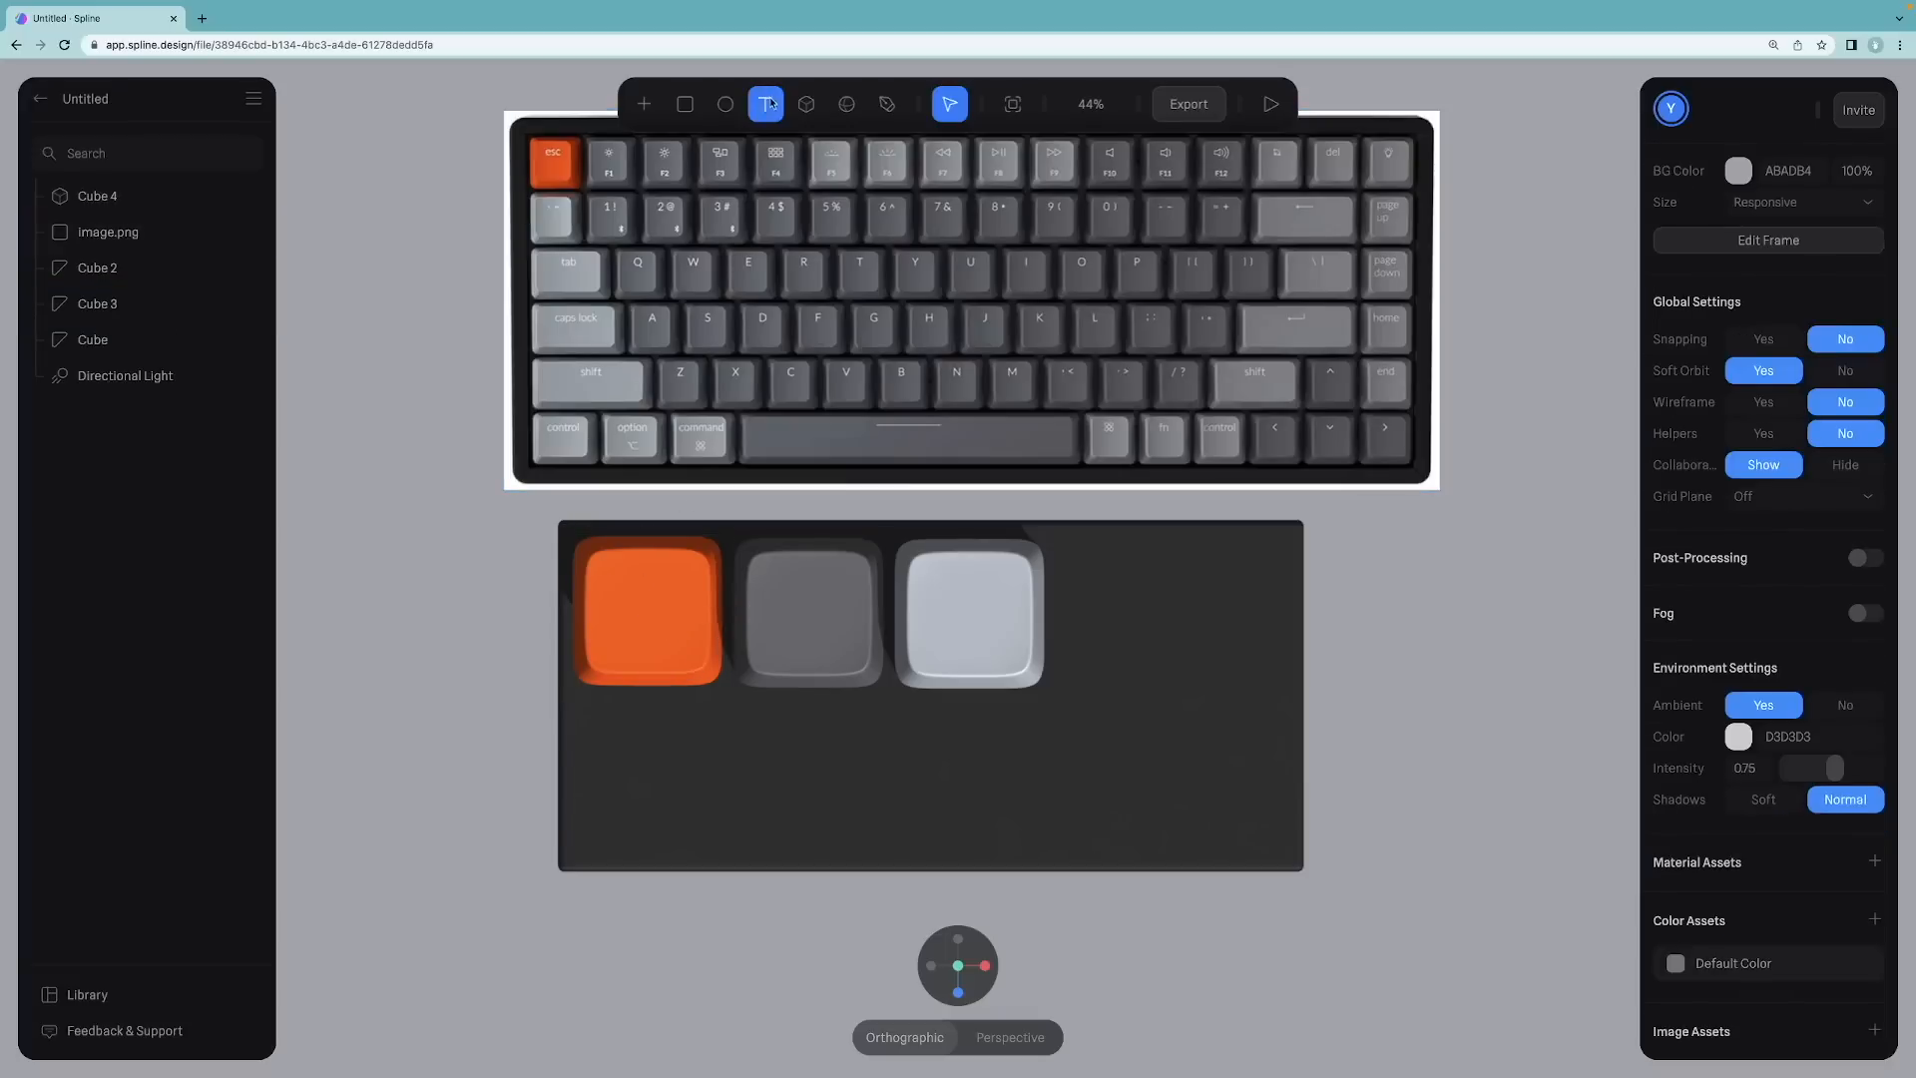
pyautogui.click(644, 594)
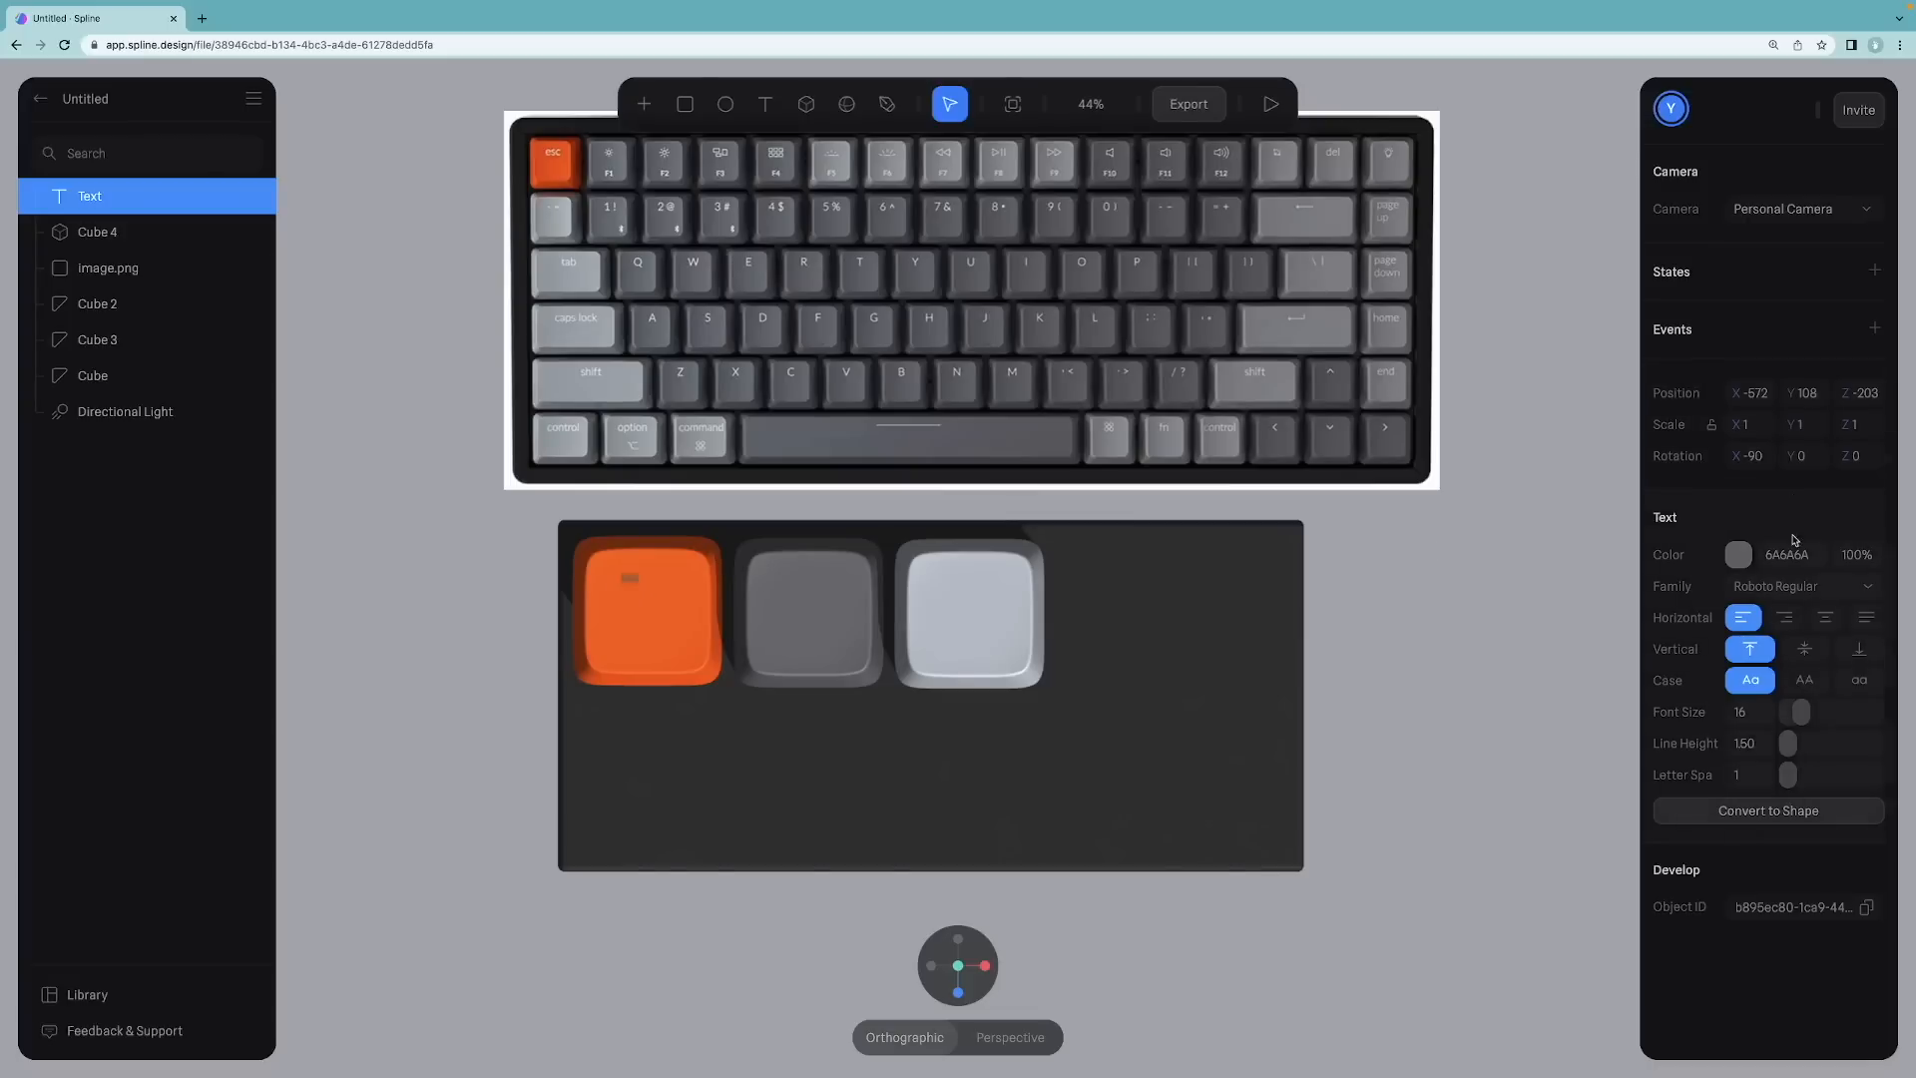
pyautogui.moveTo(1801, 712); pyautogui.dragTo(1823, 708)
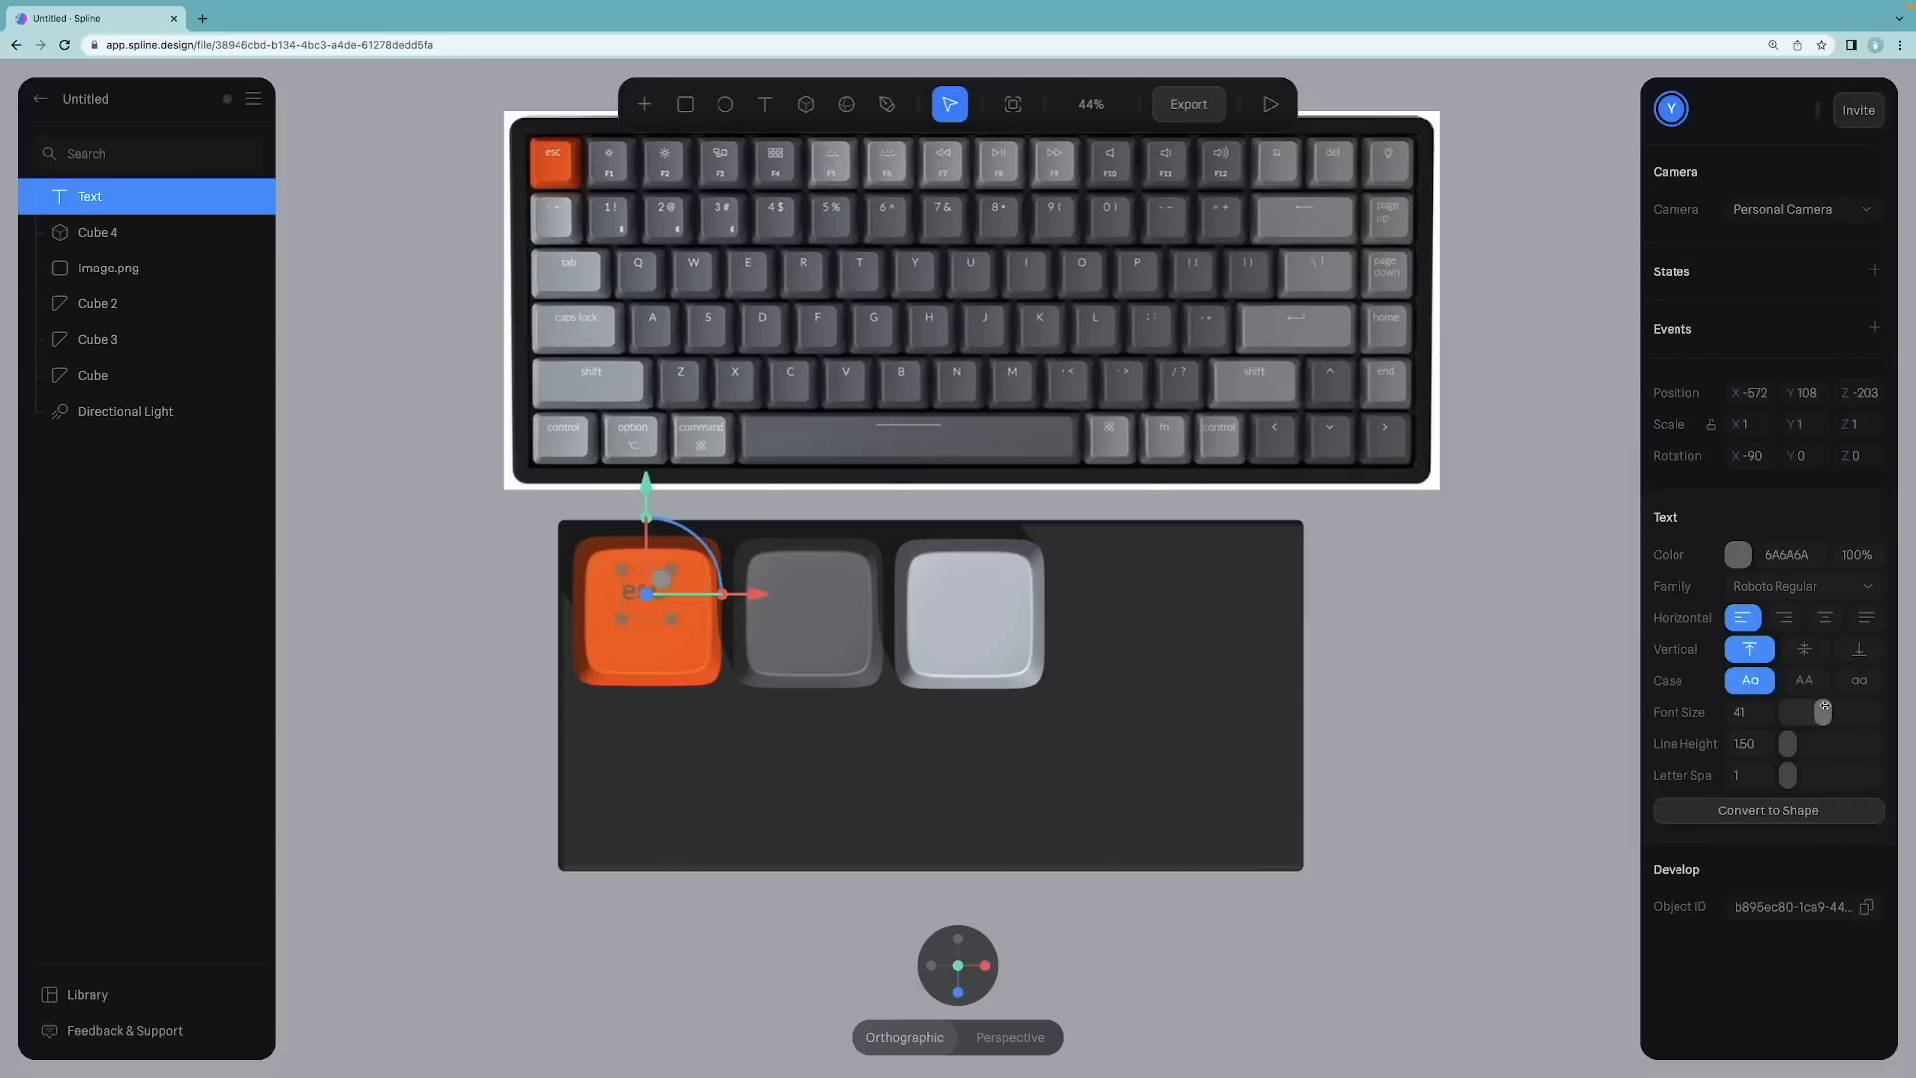
# Step: Set the esc label's color to white FFFFFF
pyautogui.click(1739, 554)
pyautogui.moveTo(1664, 758); pyautogui.dragTo(1614, 575)
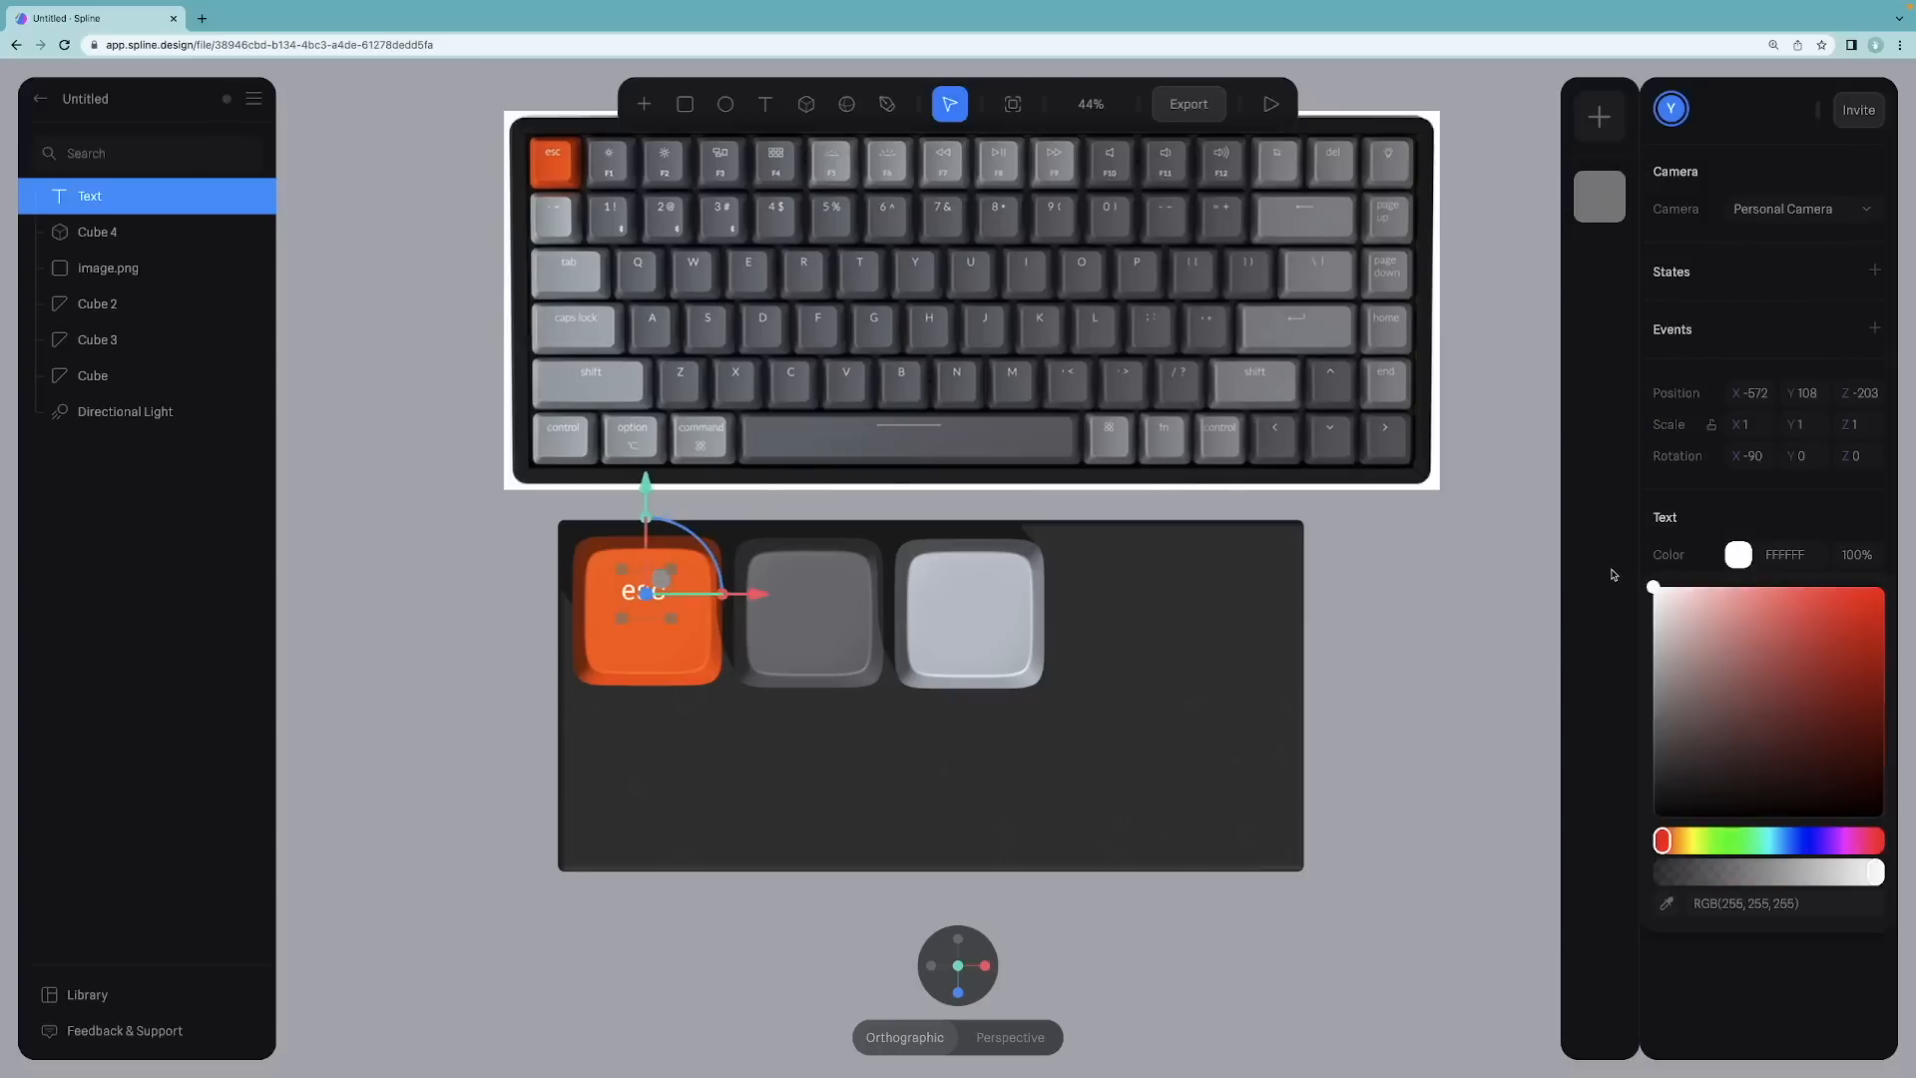
pyautogui.click(1463, 577)
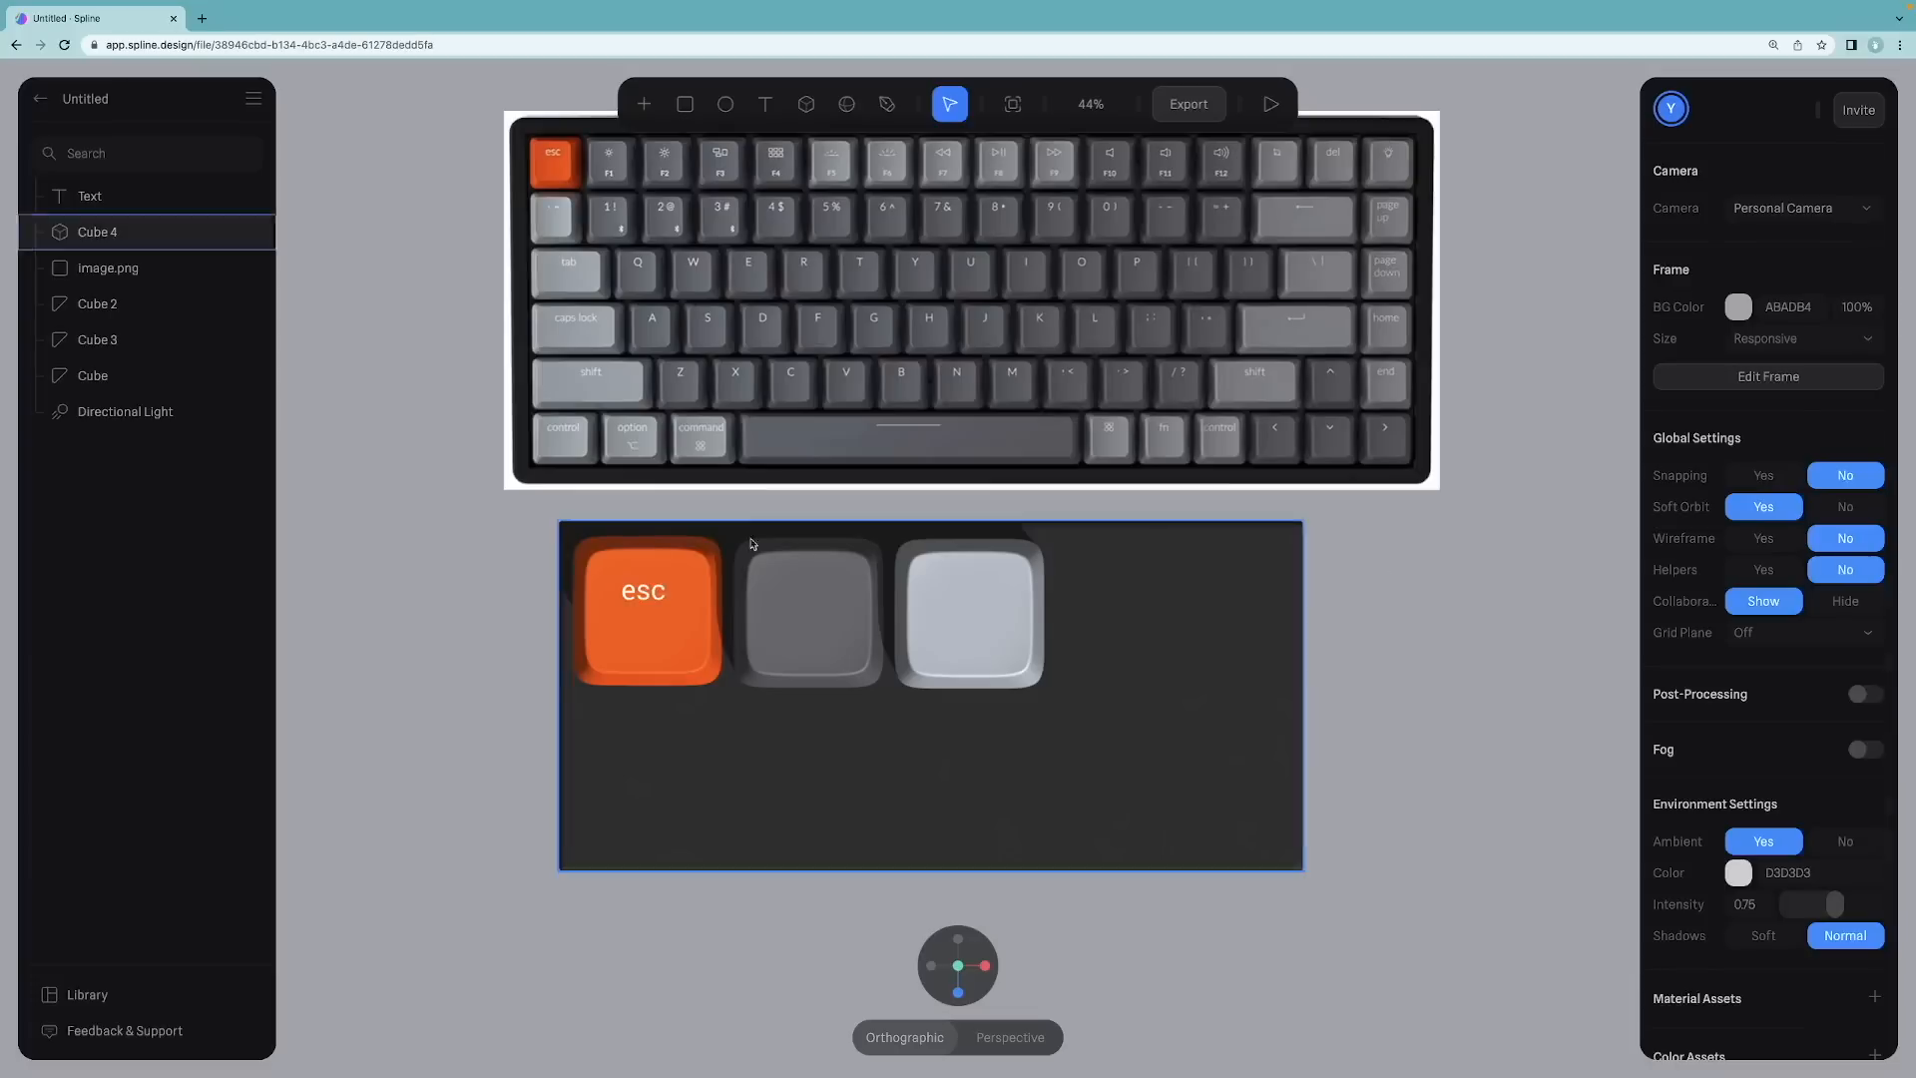
# Step: Tone the esc label's color down to a light grey, about E2E2E2
pyautogui.click(647, 593)
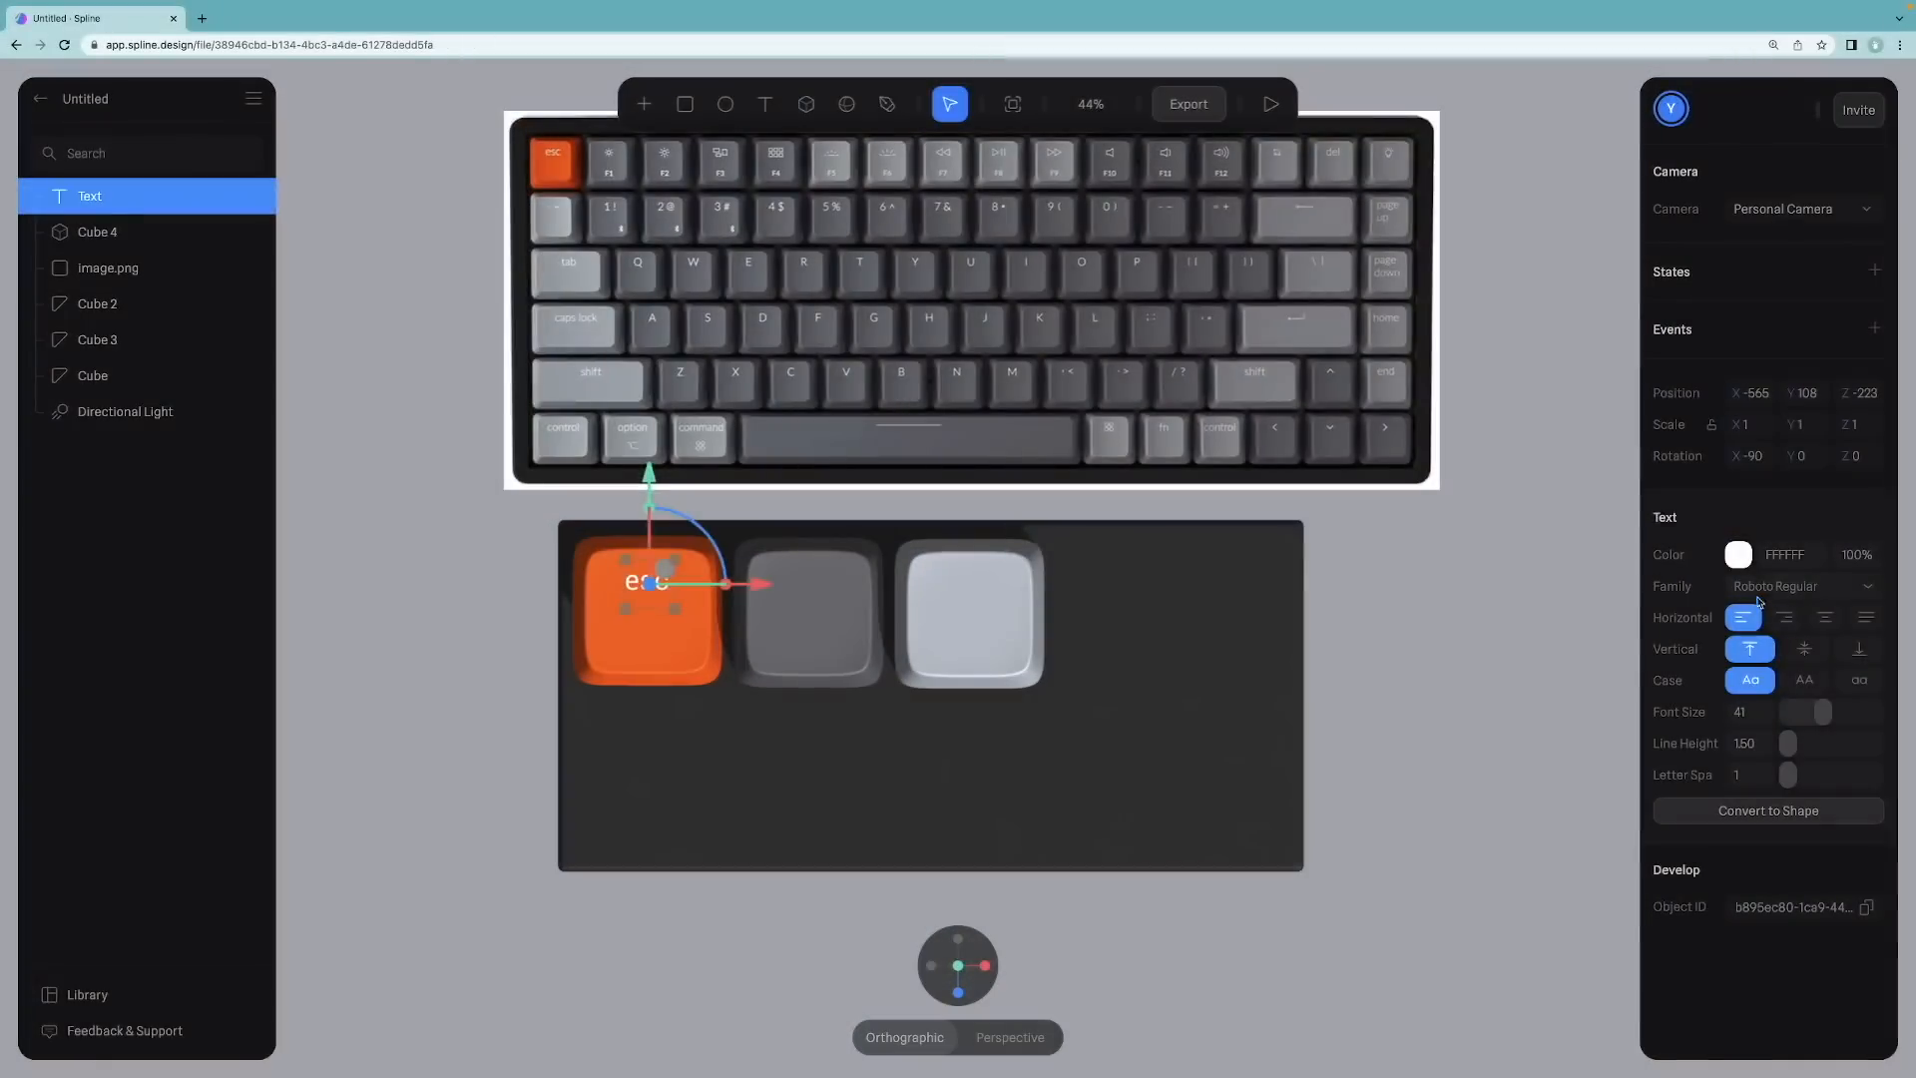
pyautogui.click(1738, 555)
pyautogui.click(1655, 617)
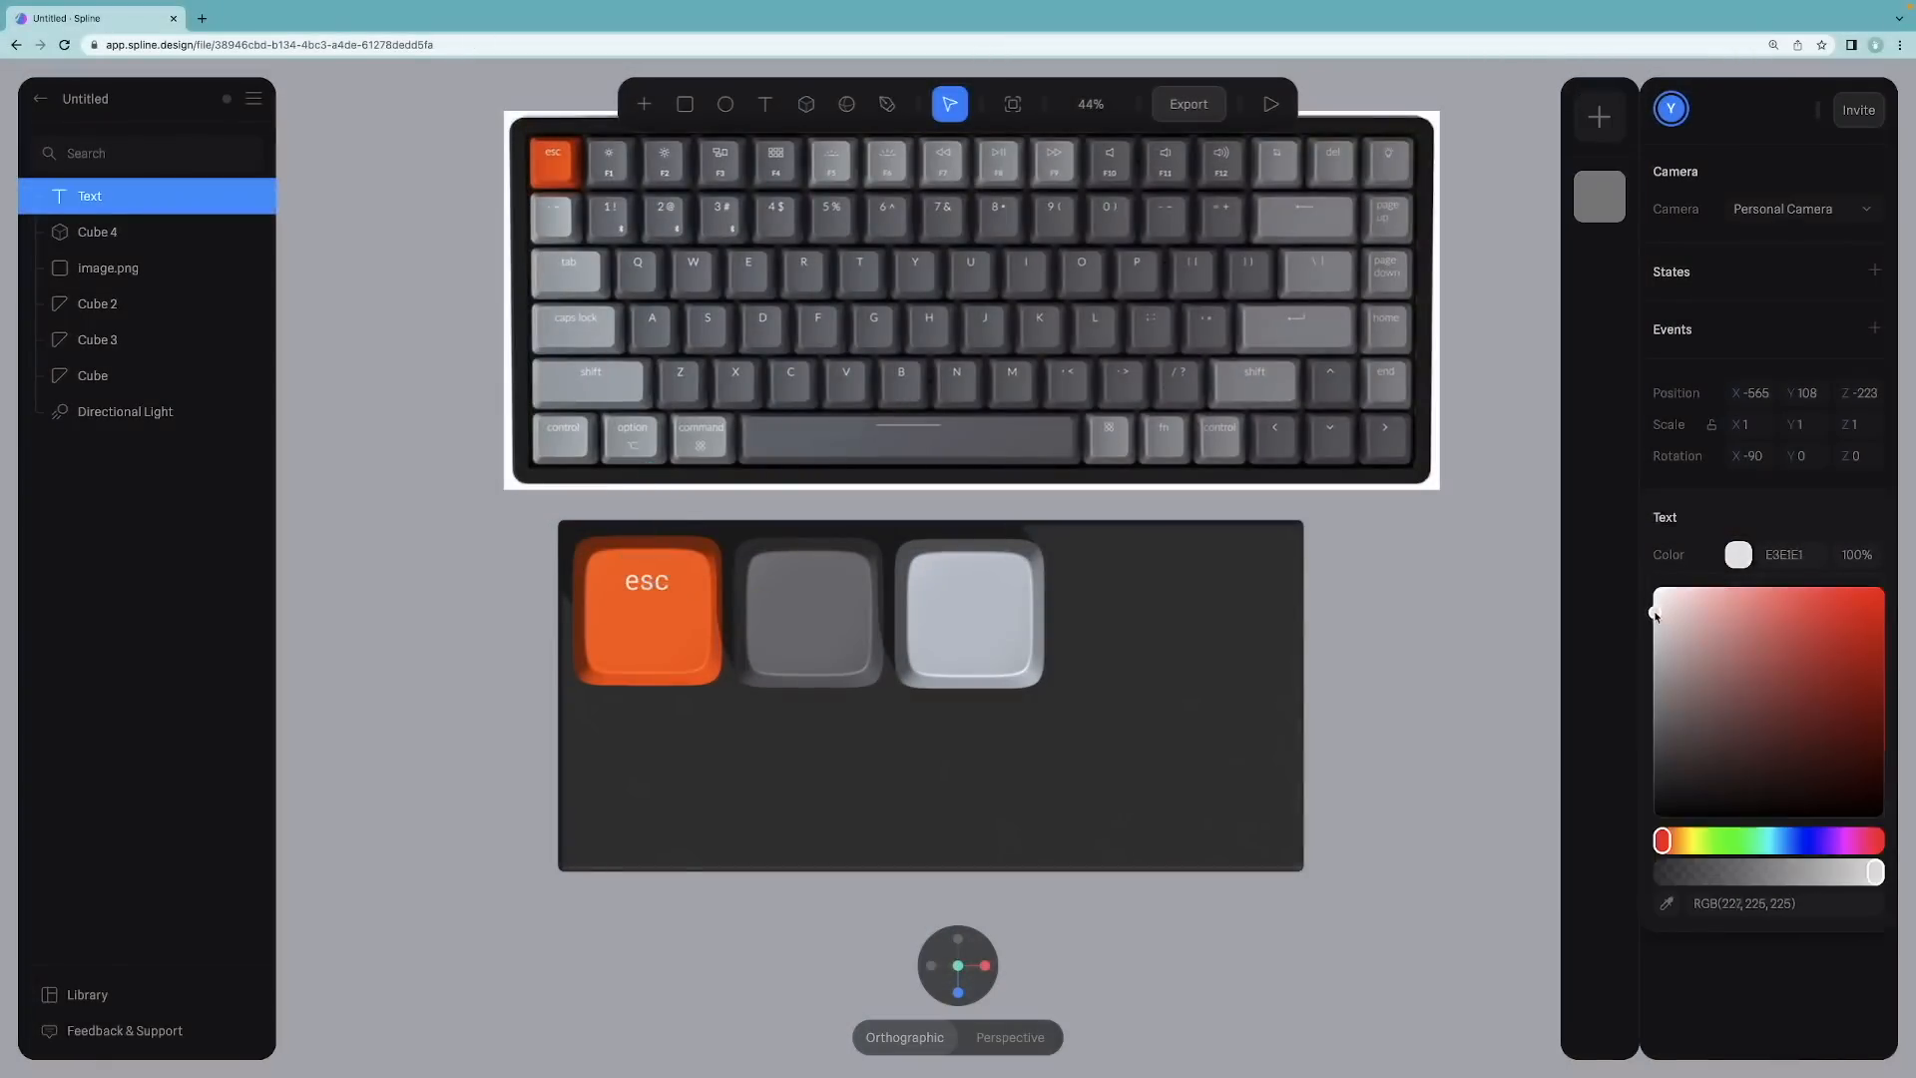
pyautogui.click(1417, 565)
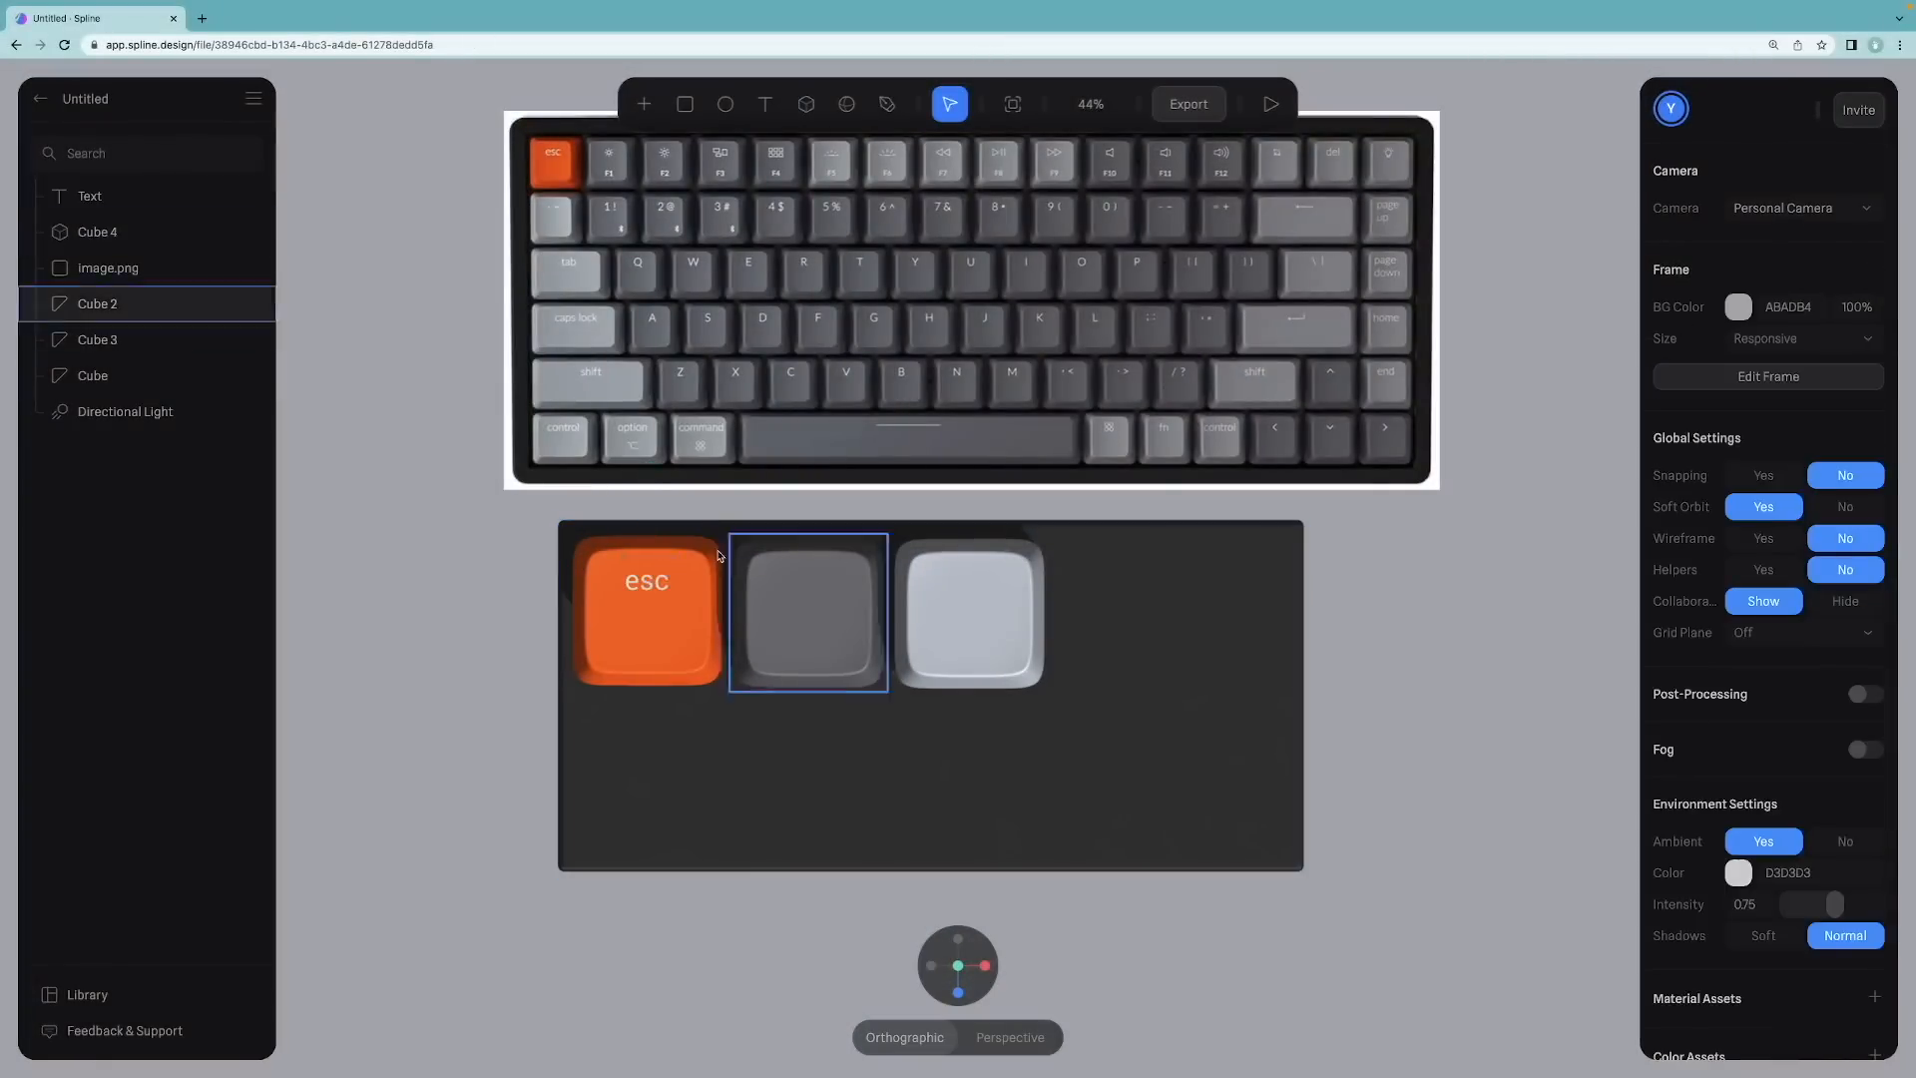
pyautogui.click(636, 588)
pyautogui.click(640, 583)
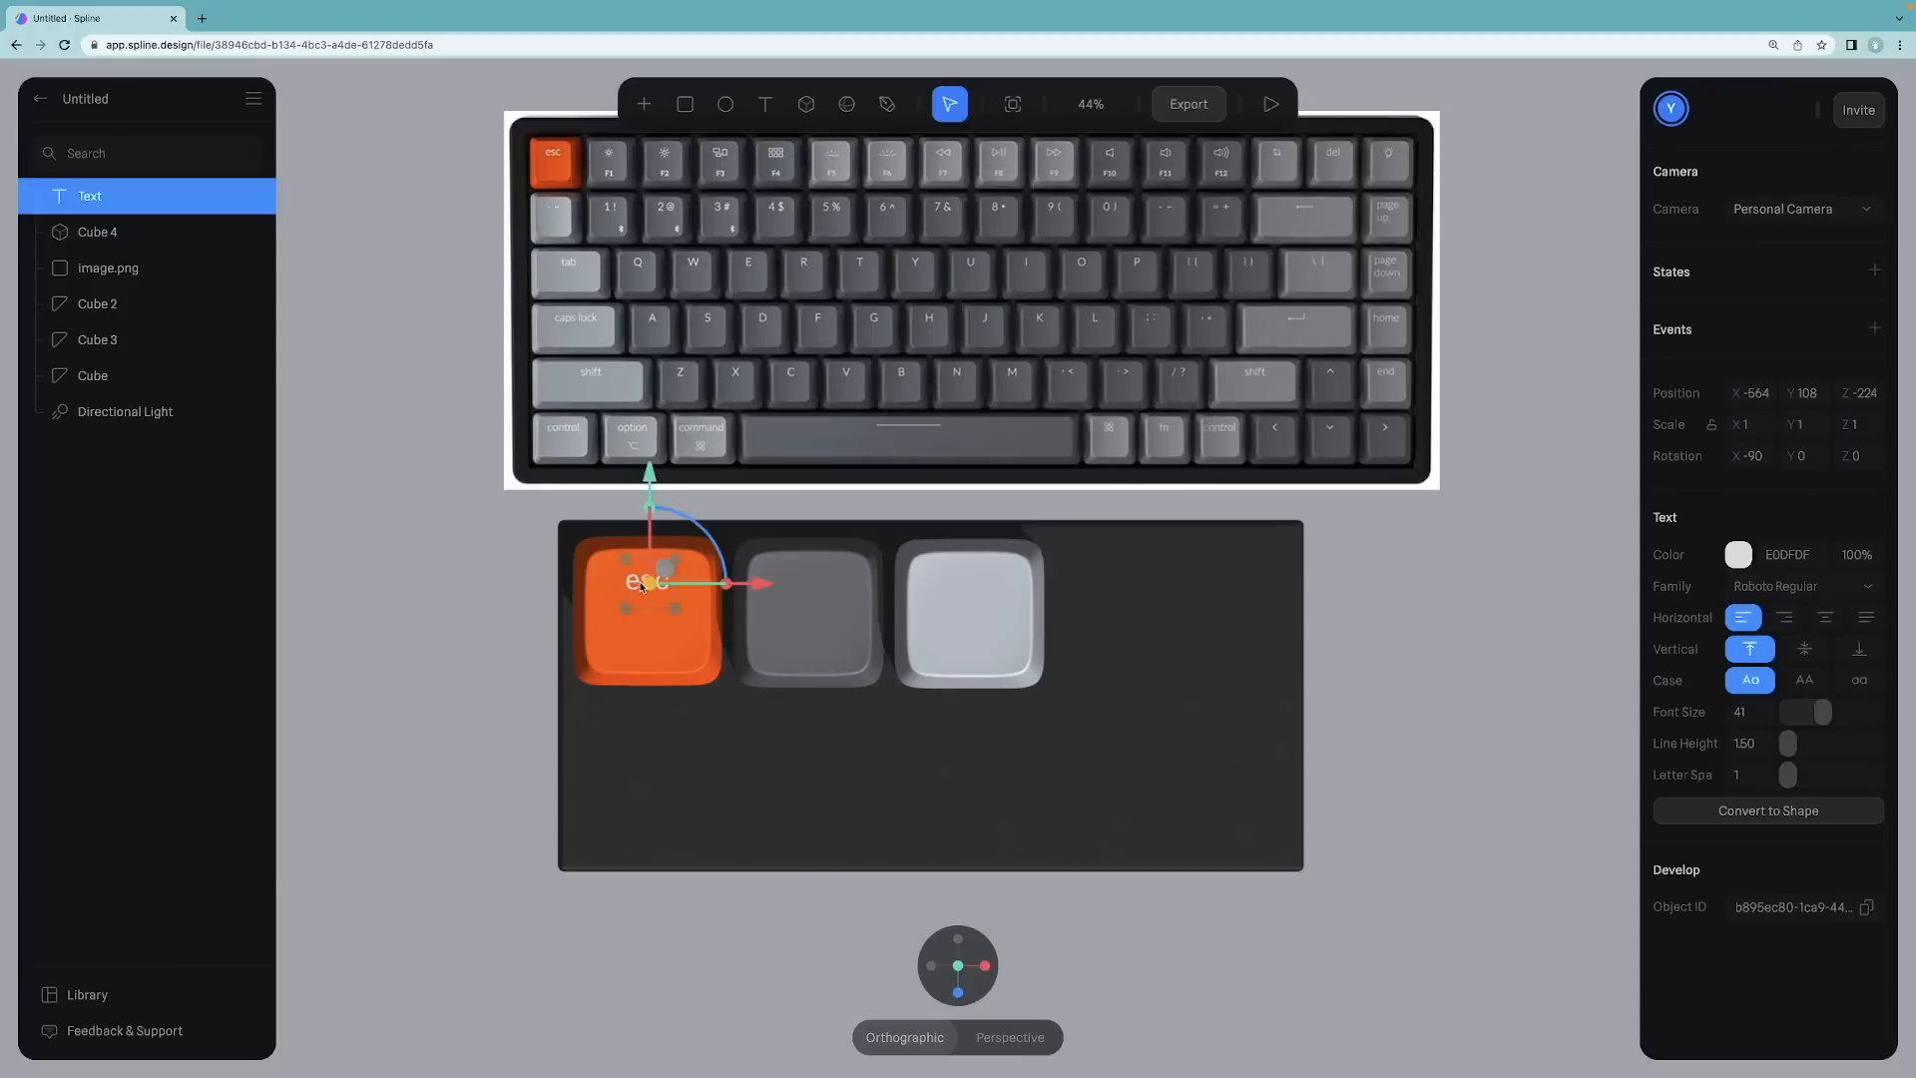
pyautogui.click(1734, 557)
pyautogui.click(1652, 612)
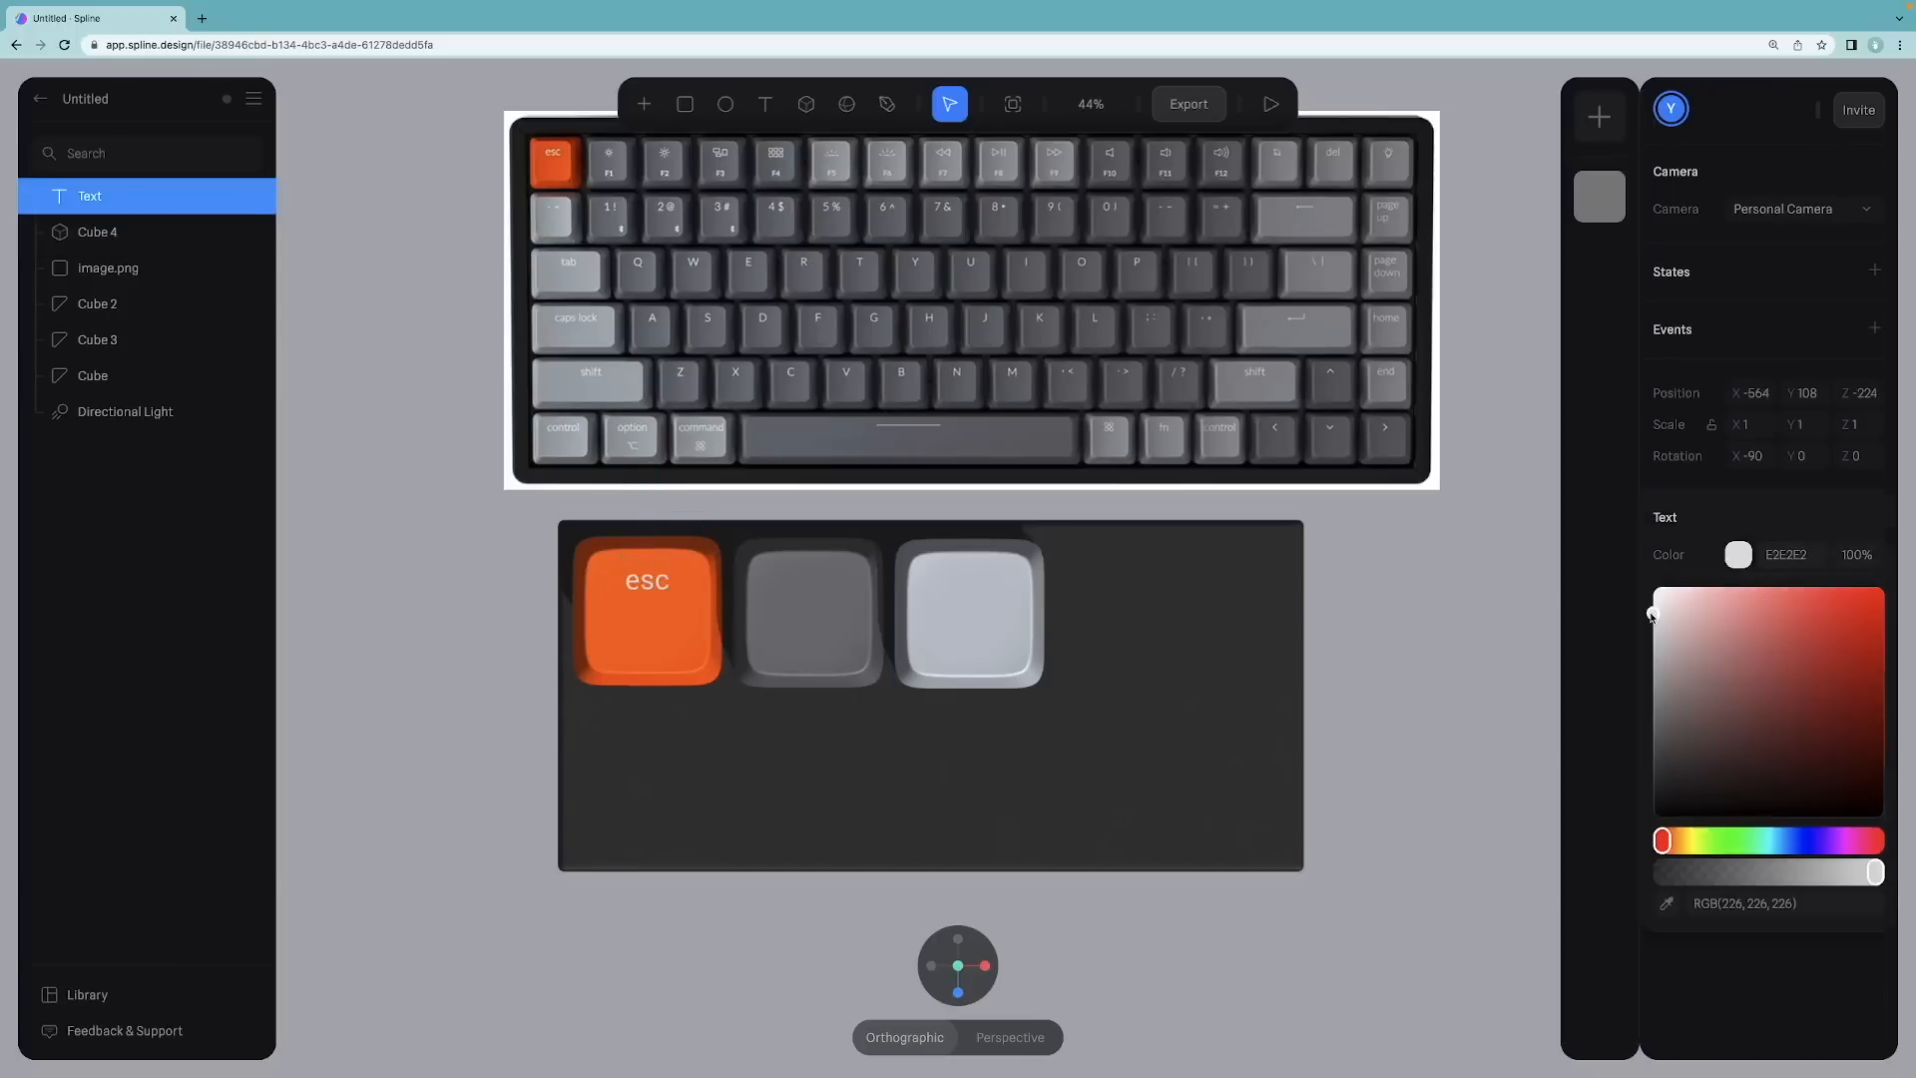
pyautogui.click(1451, 606)
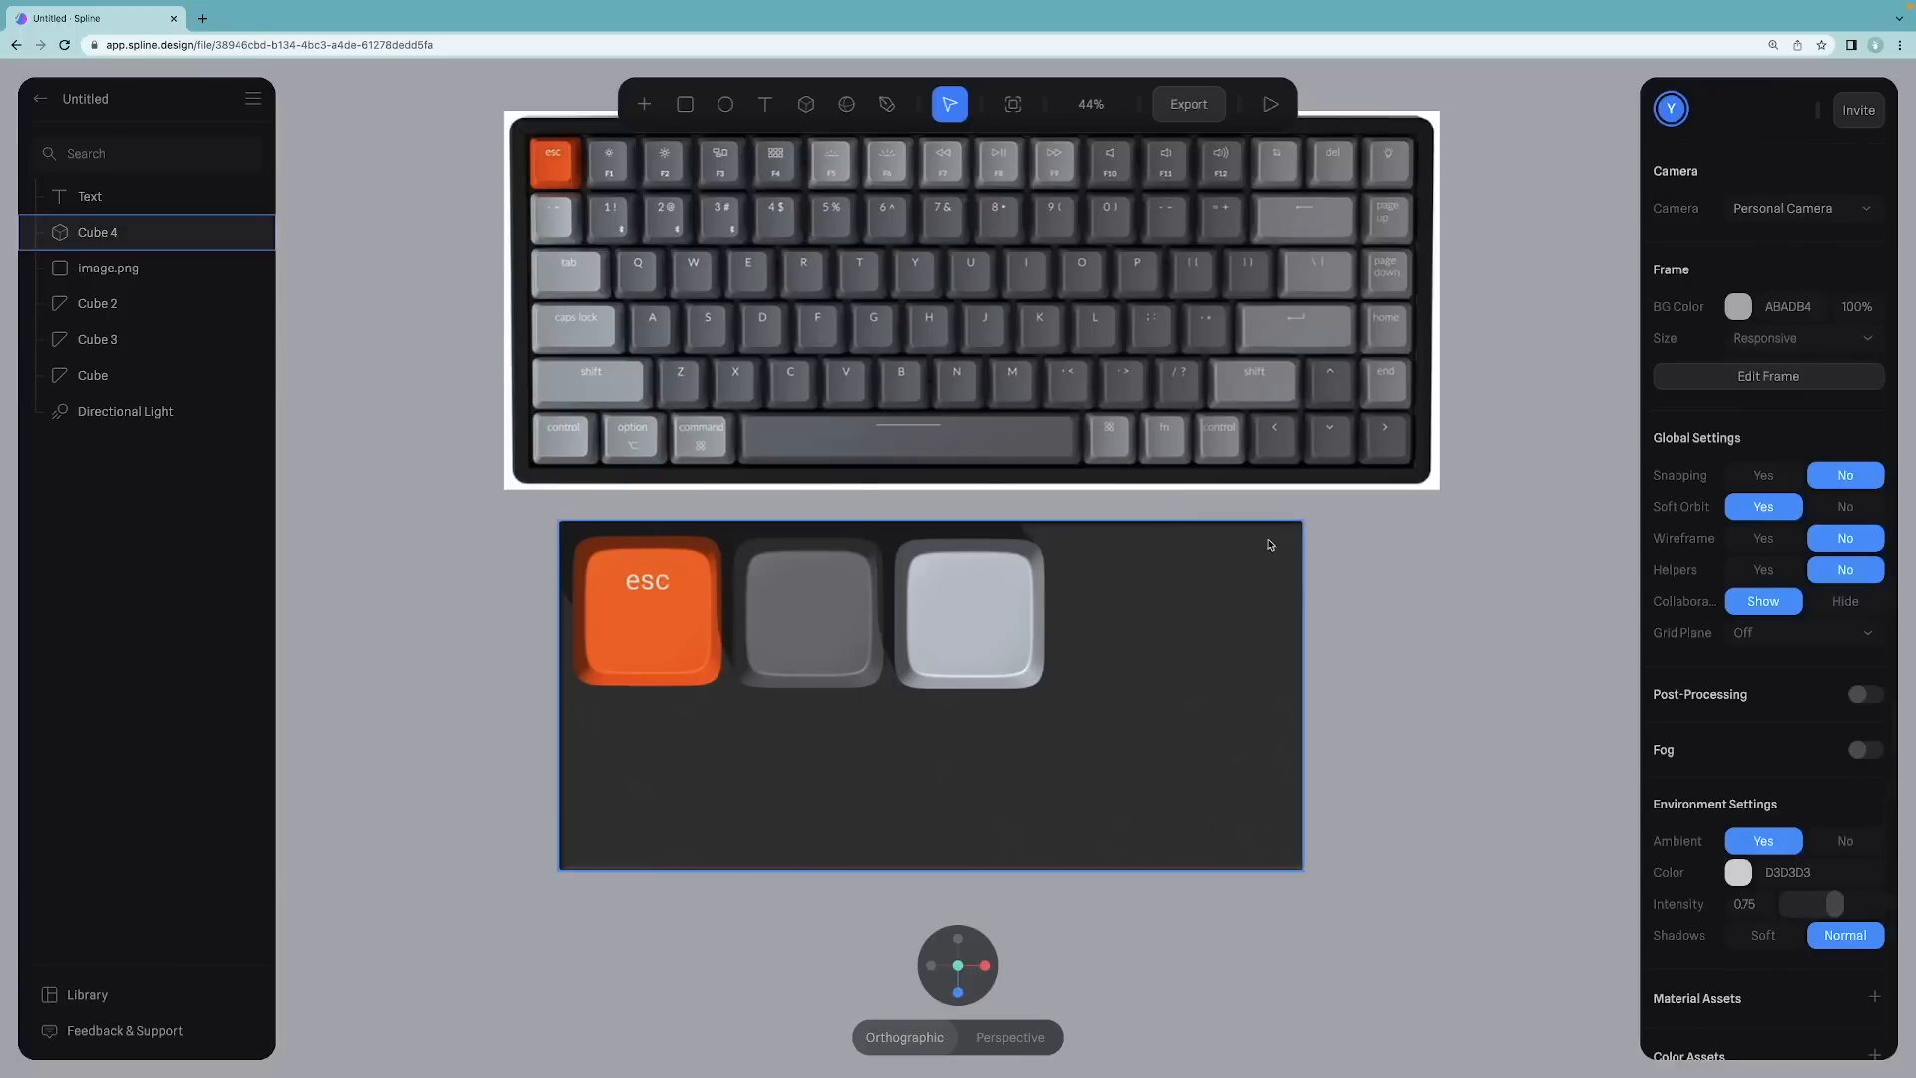
pyautogui.click(654, 583)
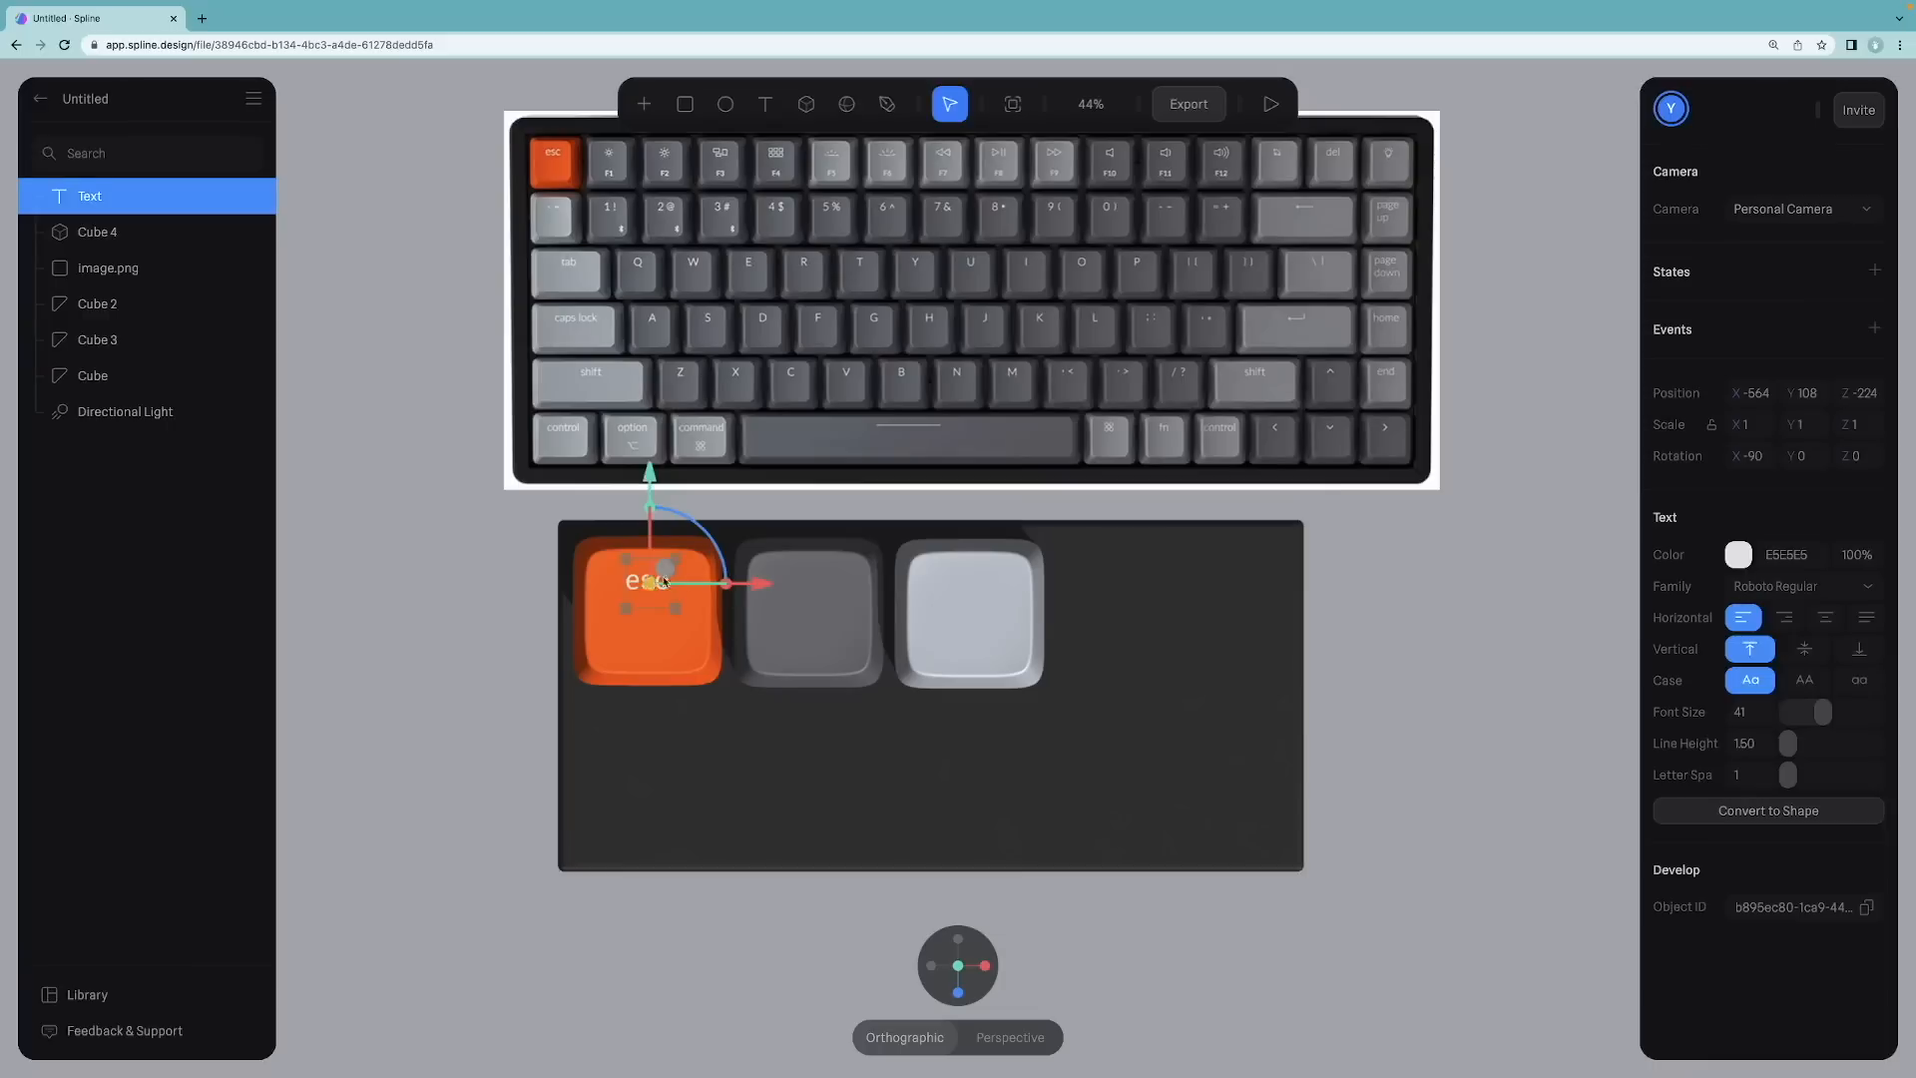
# Step: Duplicate the esc label and move the copy onto the lower left of the dark grey keycap
pyautogui.hotkey('ctrl', 'd')
pyautogui.moveTo(752, 582); pyautogui.dragTo(912, 583)
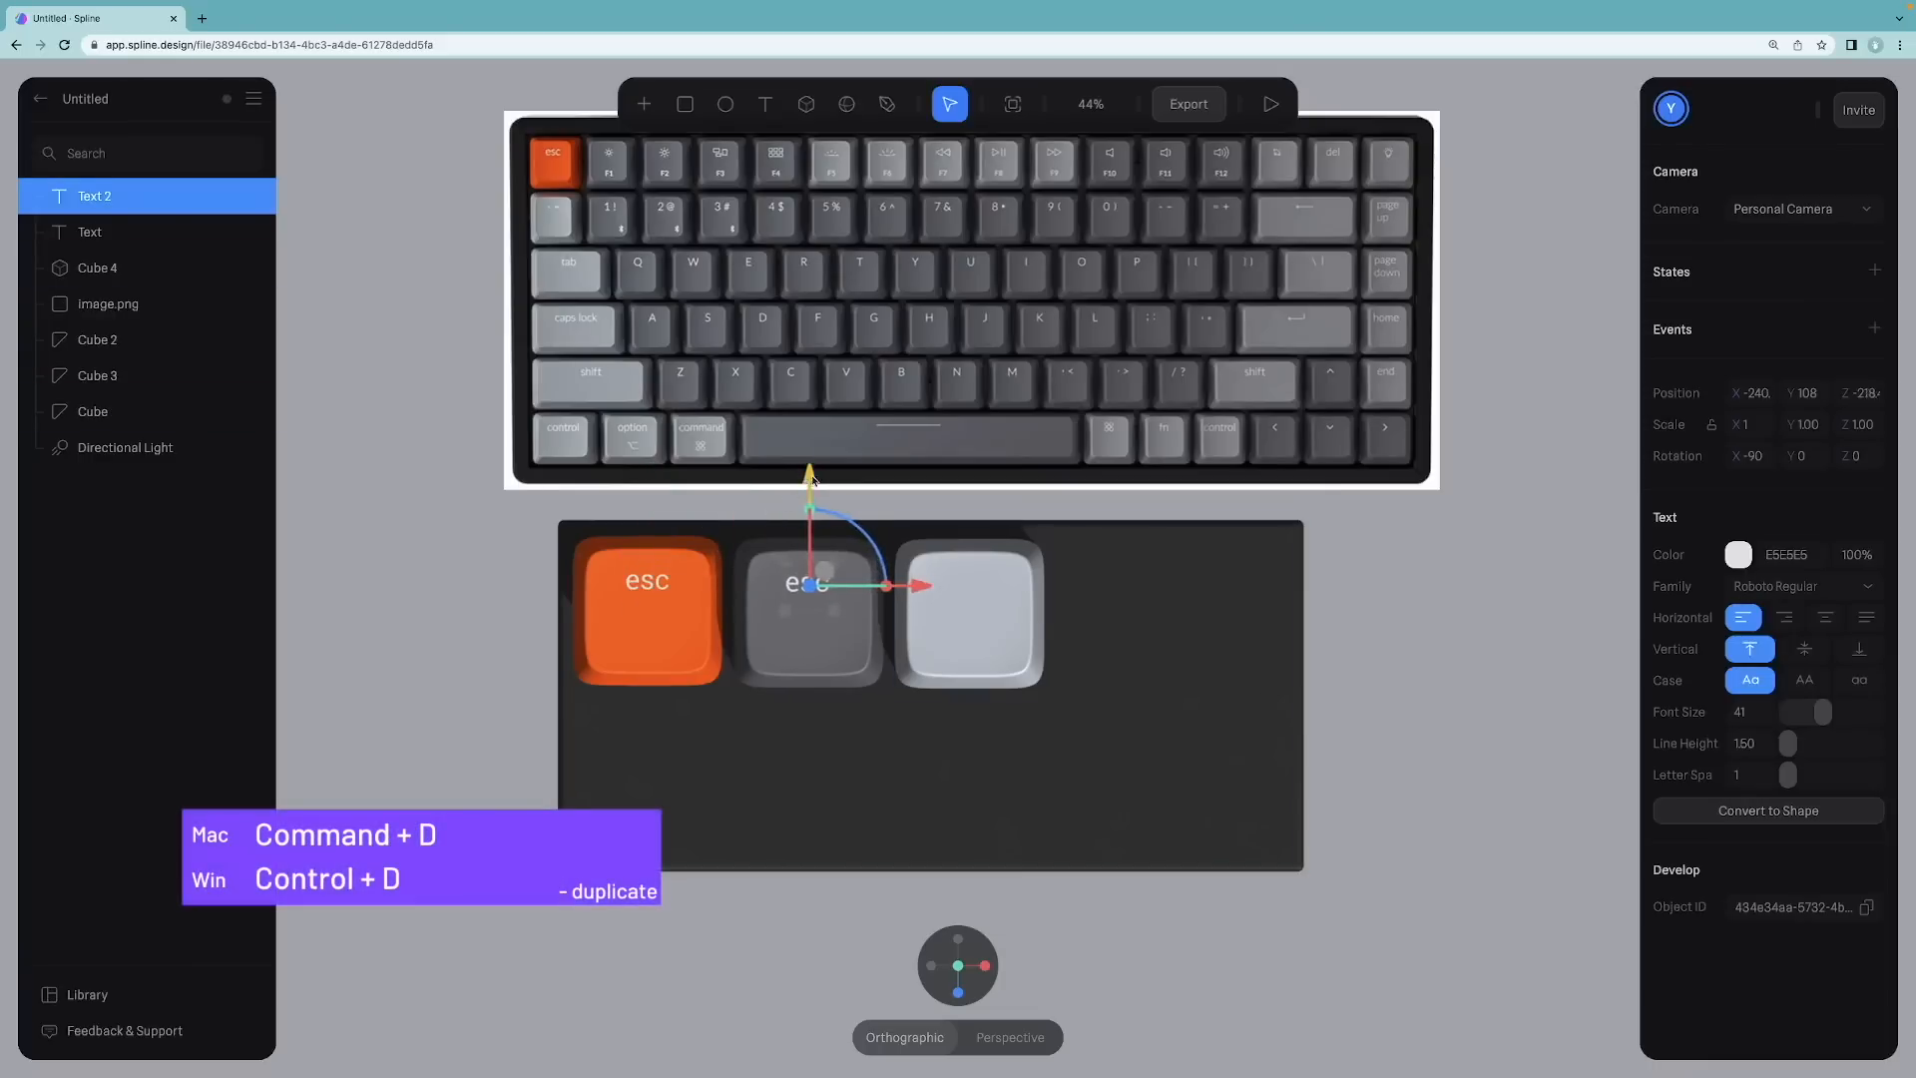
pyautogui.moveTo(812, 477); pyautogui.dragTo(812, 550)
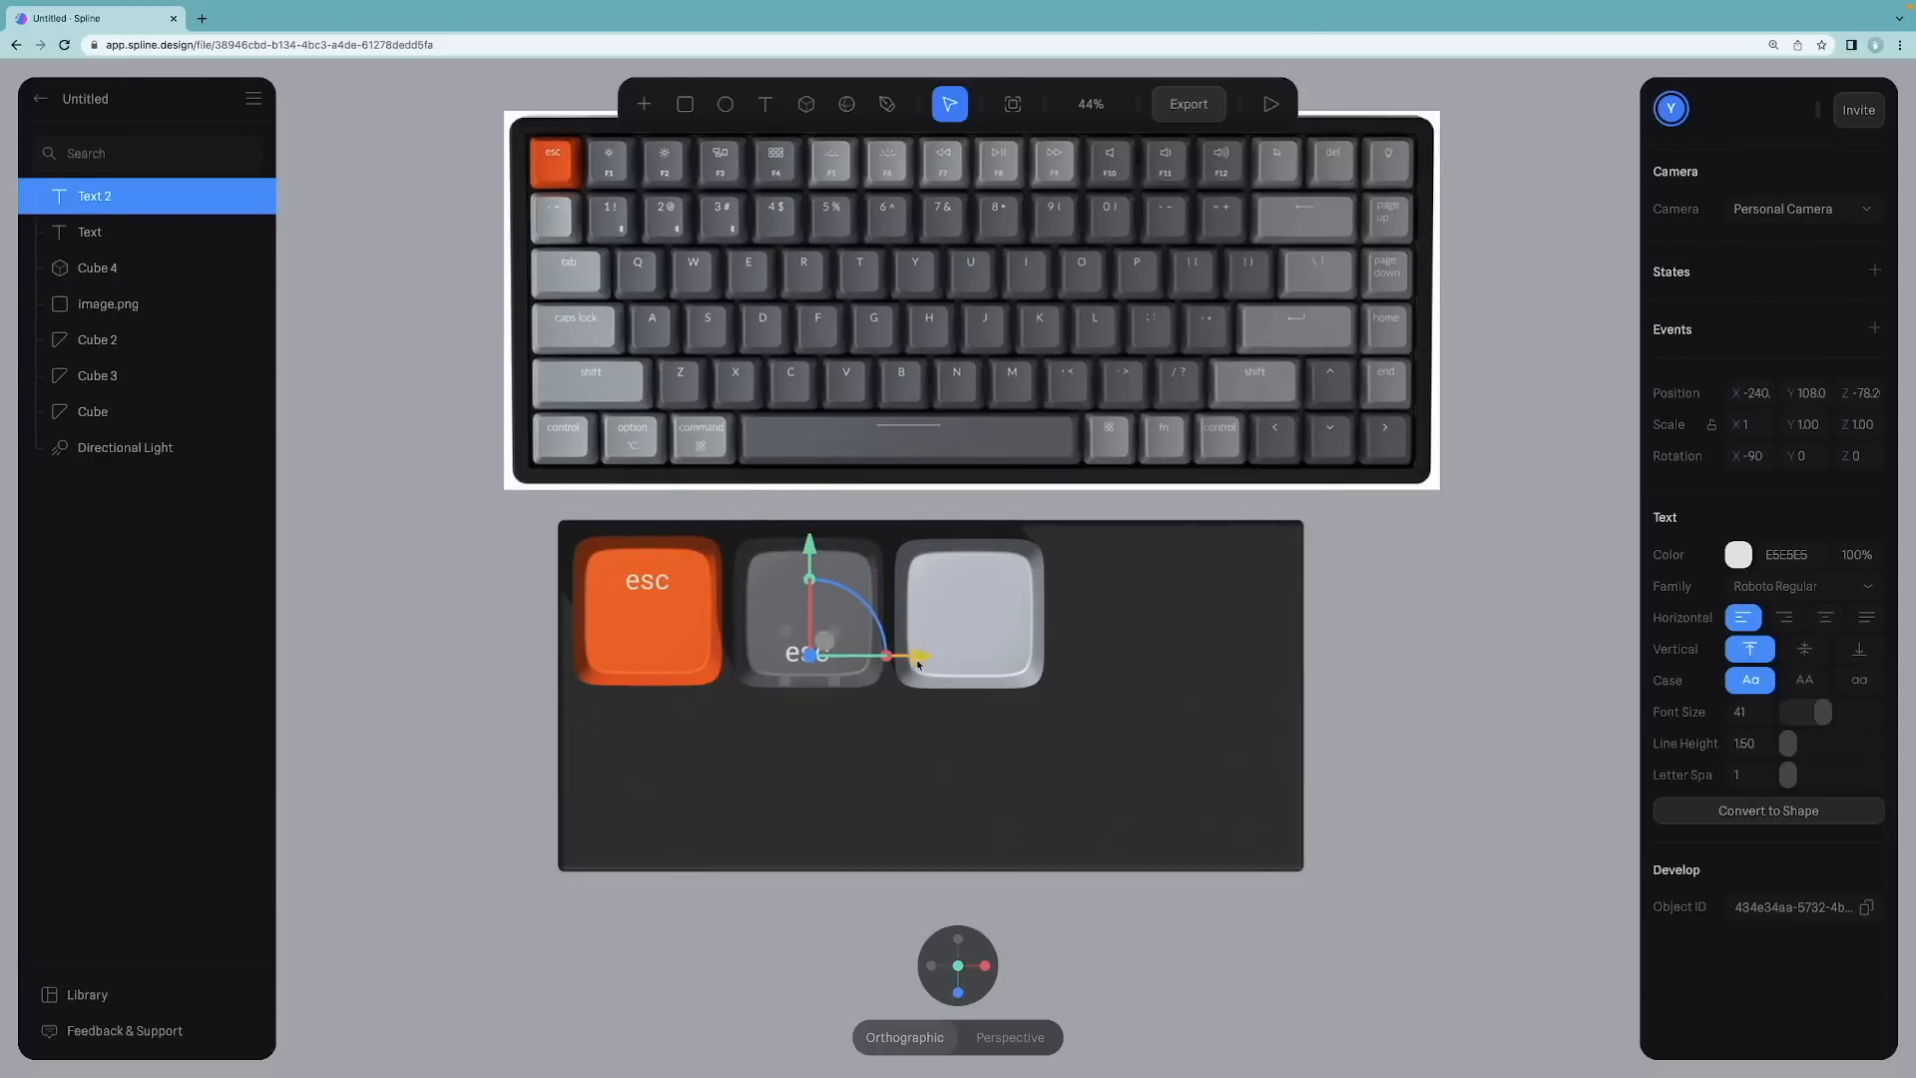
pyautogui.moveTo(910, 661); pyautogui.dragTo(914, 660)
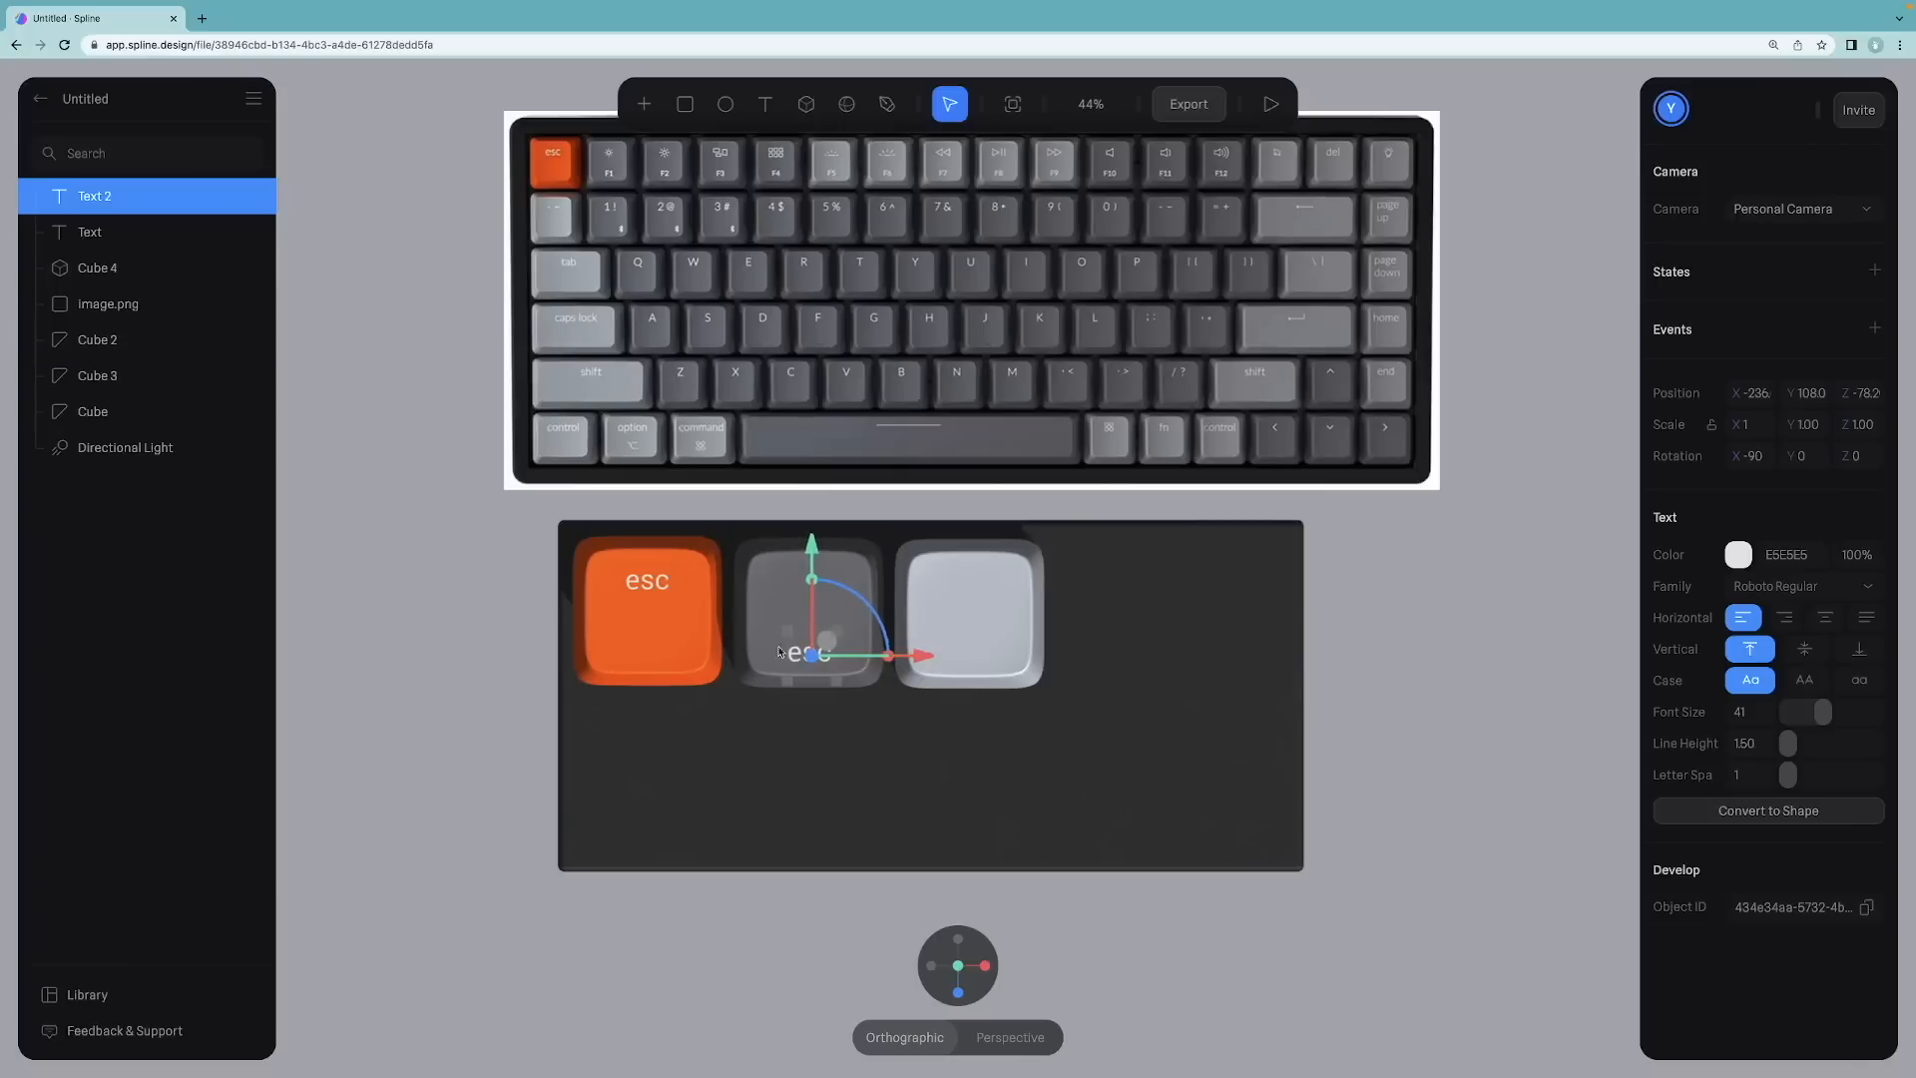
# Step: Change the copied label's text to F1
pyautogui.click(500, 601)
pyautogui.click(816, 653)
pyautogui.doubleClick(797, 654)
pyautogui.press('BackSpace')
pyautogui.press('BackSpace')
pyautogui.press('BackSpace')
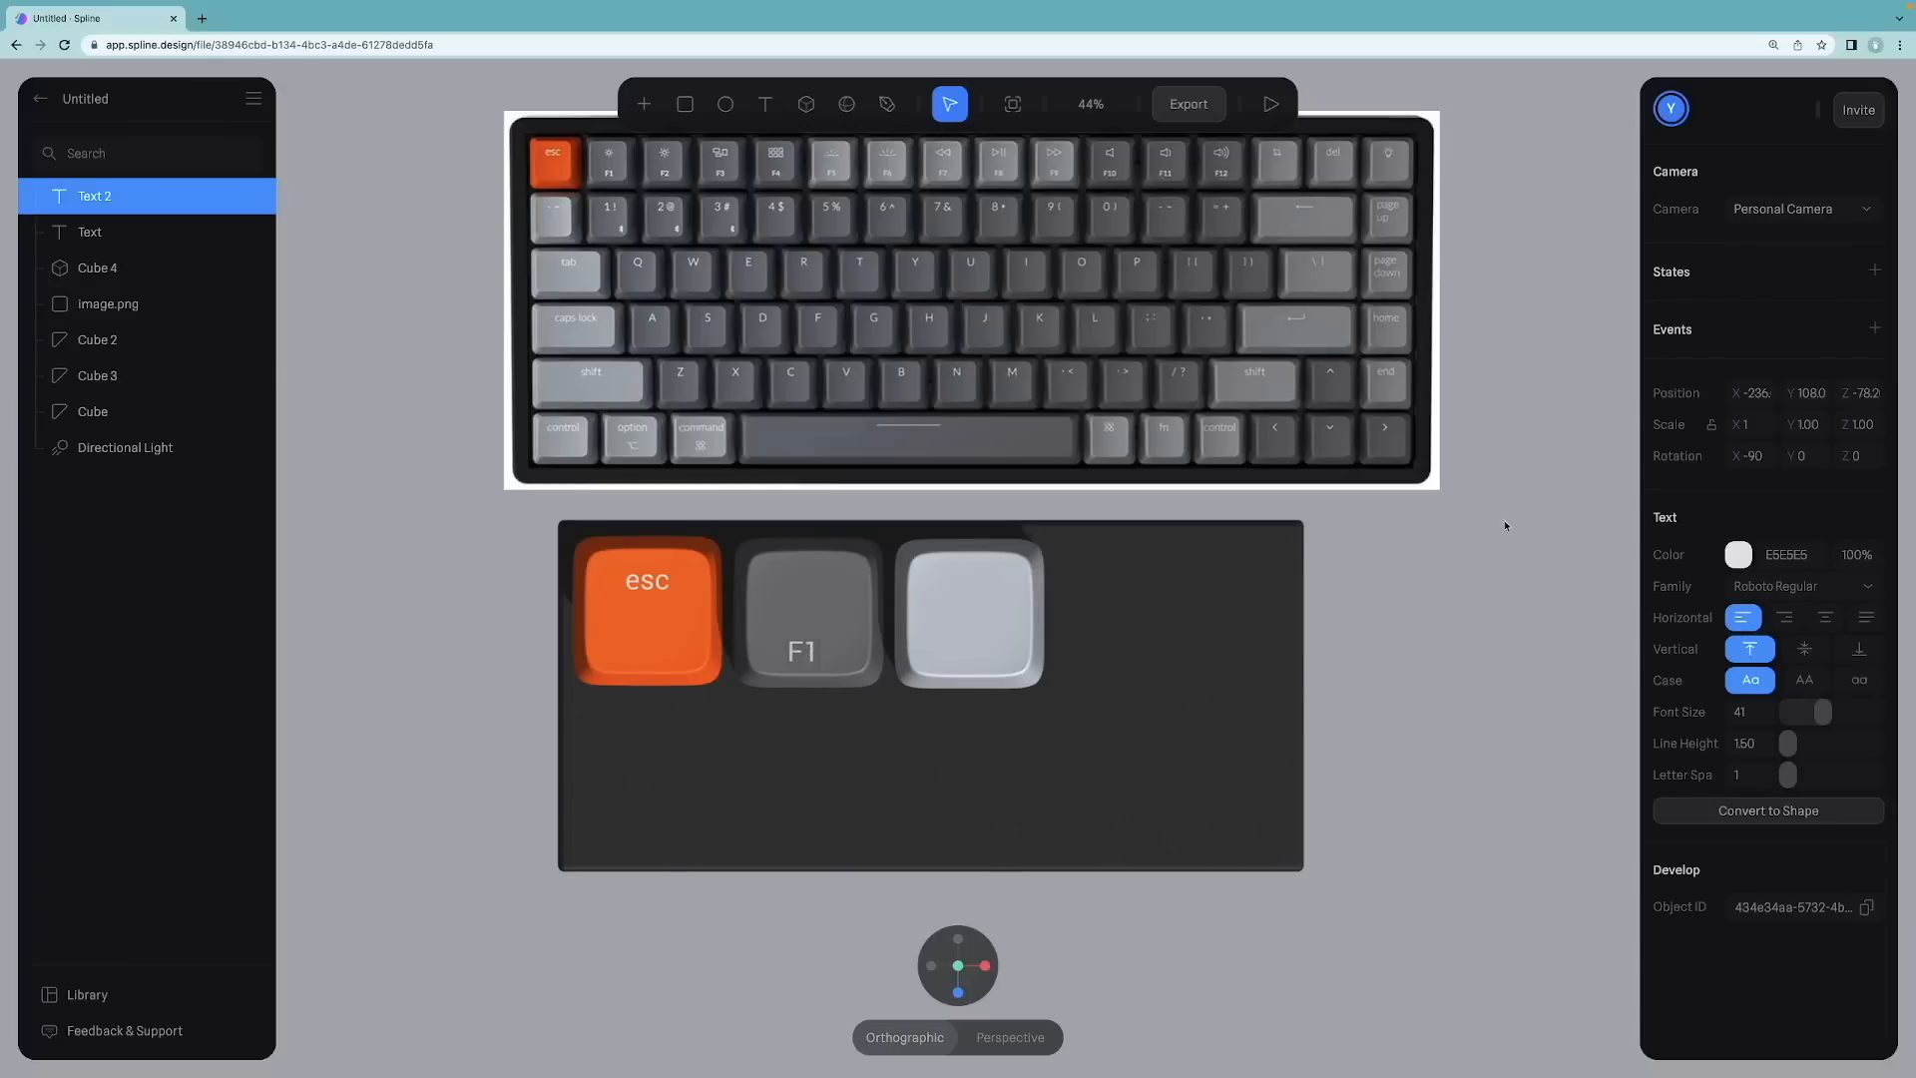
# Step: Set the F1 label's font size to 32 and nudge it into place on the keycap
pyautogui.moveTo(1822, 711); pyautogui.dragTo(1814, 711)
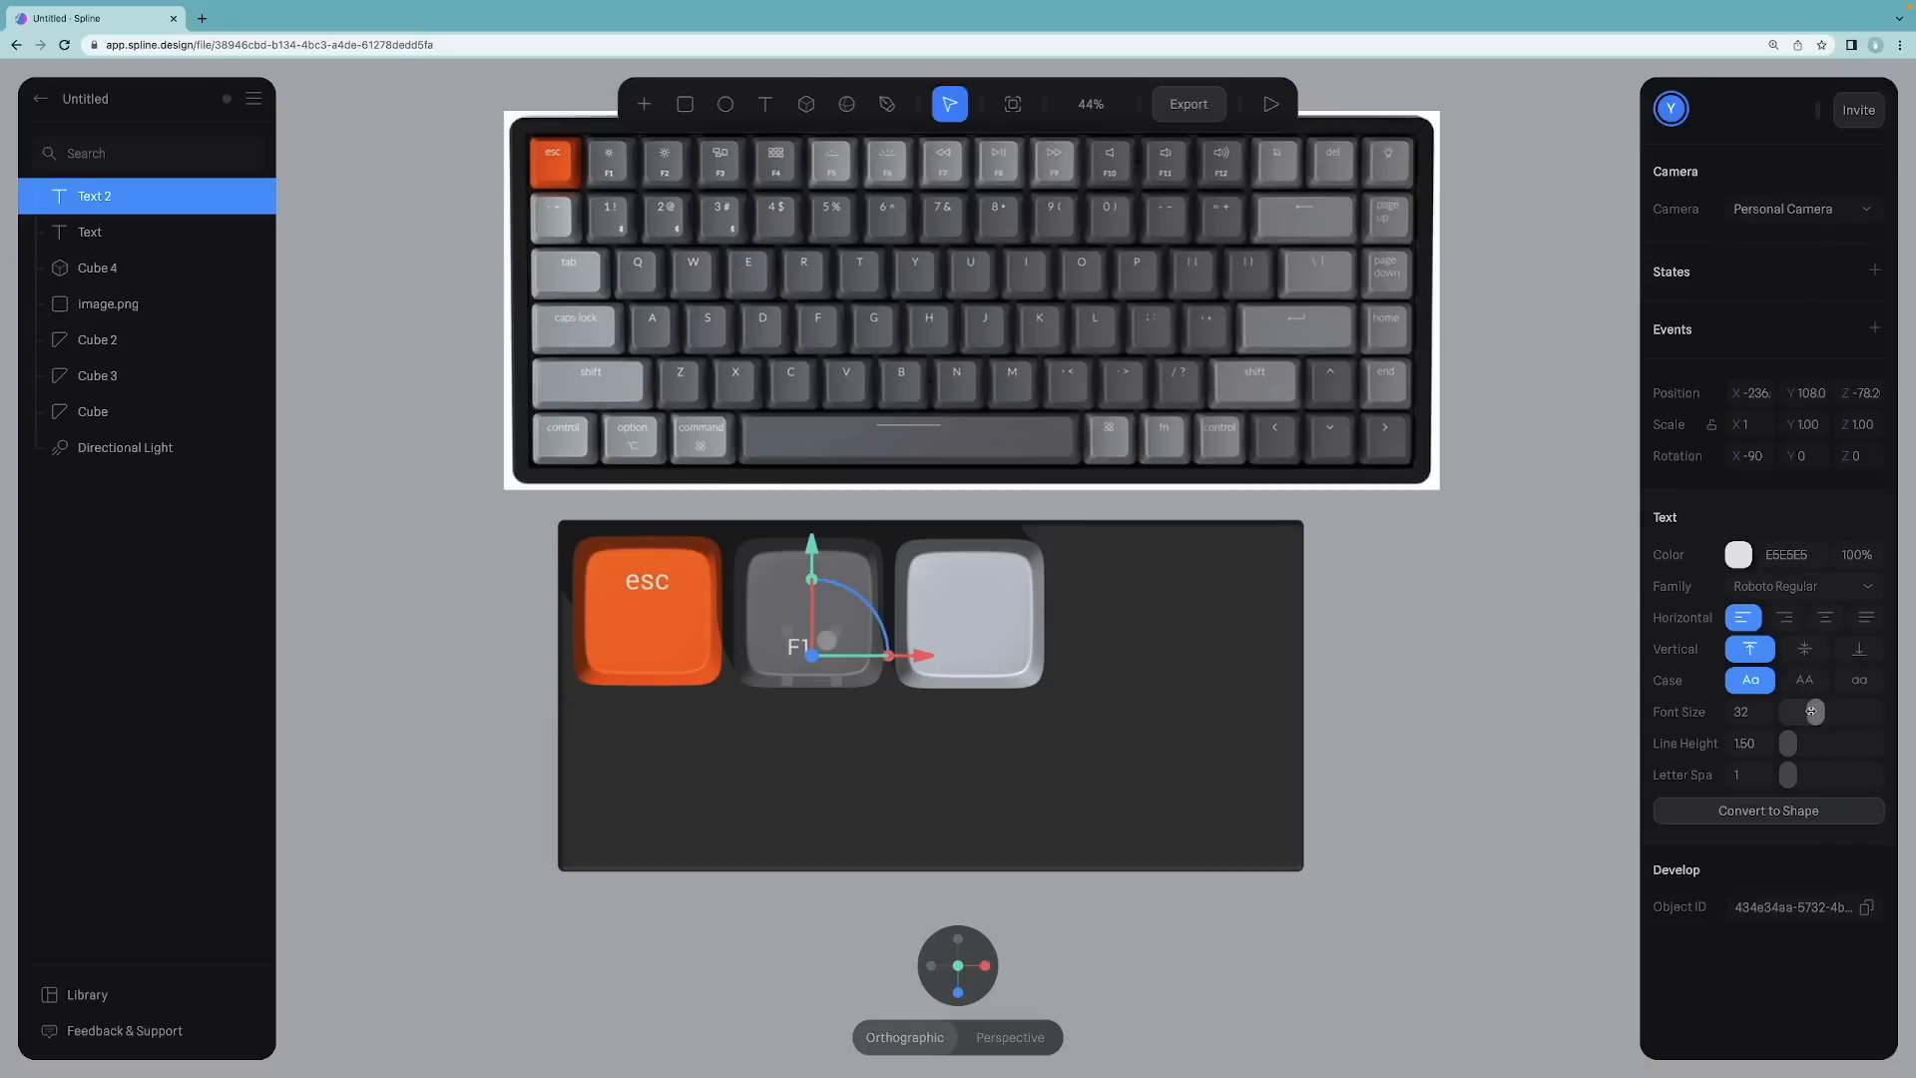
pyautogui.moveTo(835, 679); pyautogui.dragTo(815, 661)
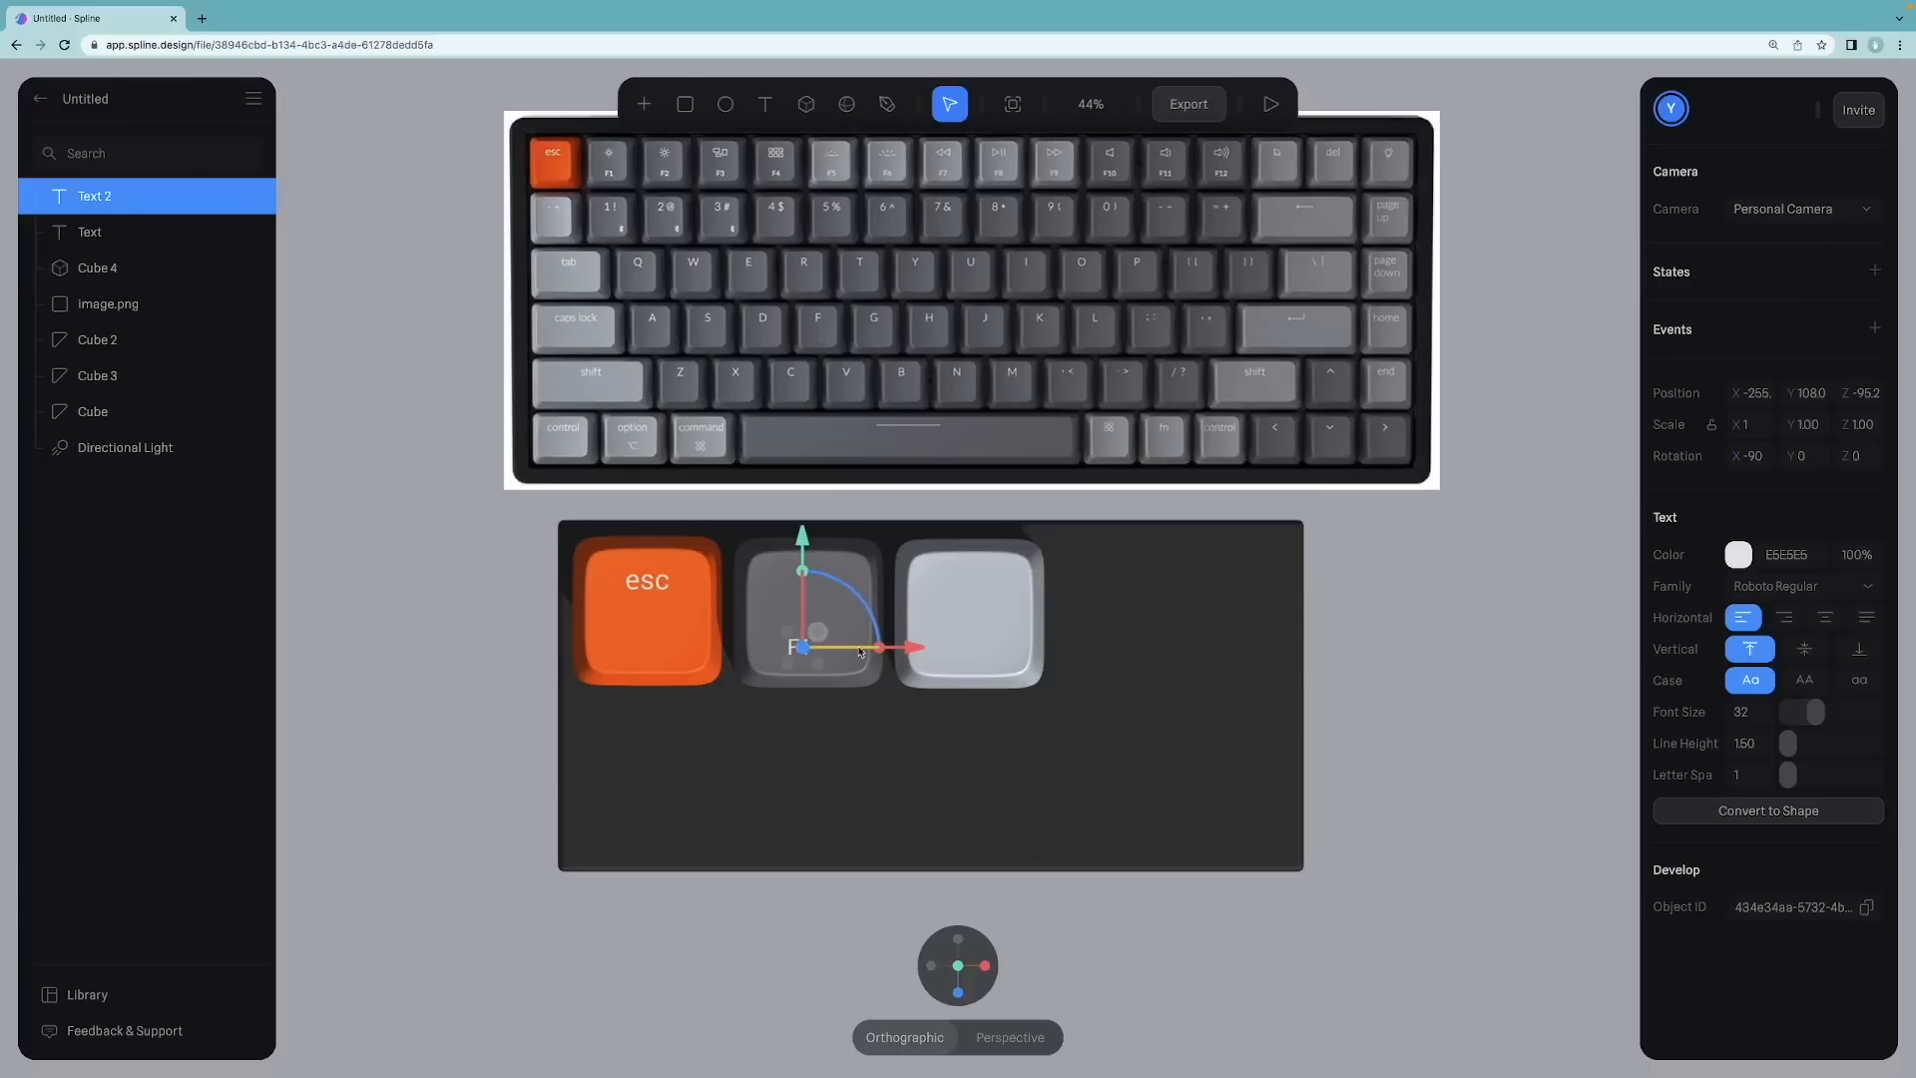
pyautogui.moveTo(912, 649); pyautogui.dragTo(918, 649)
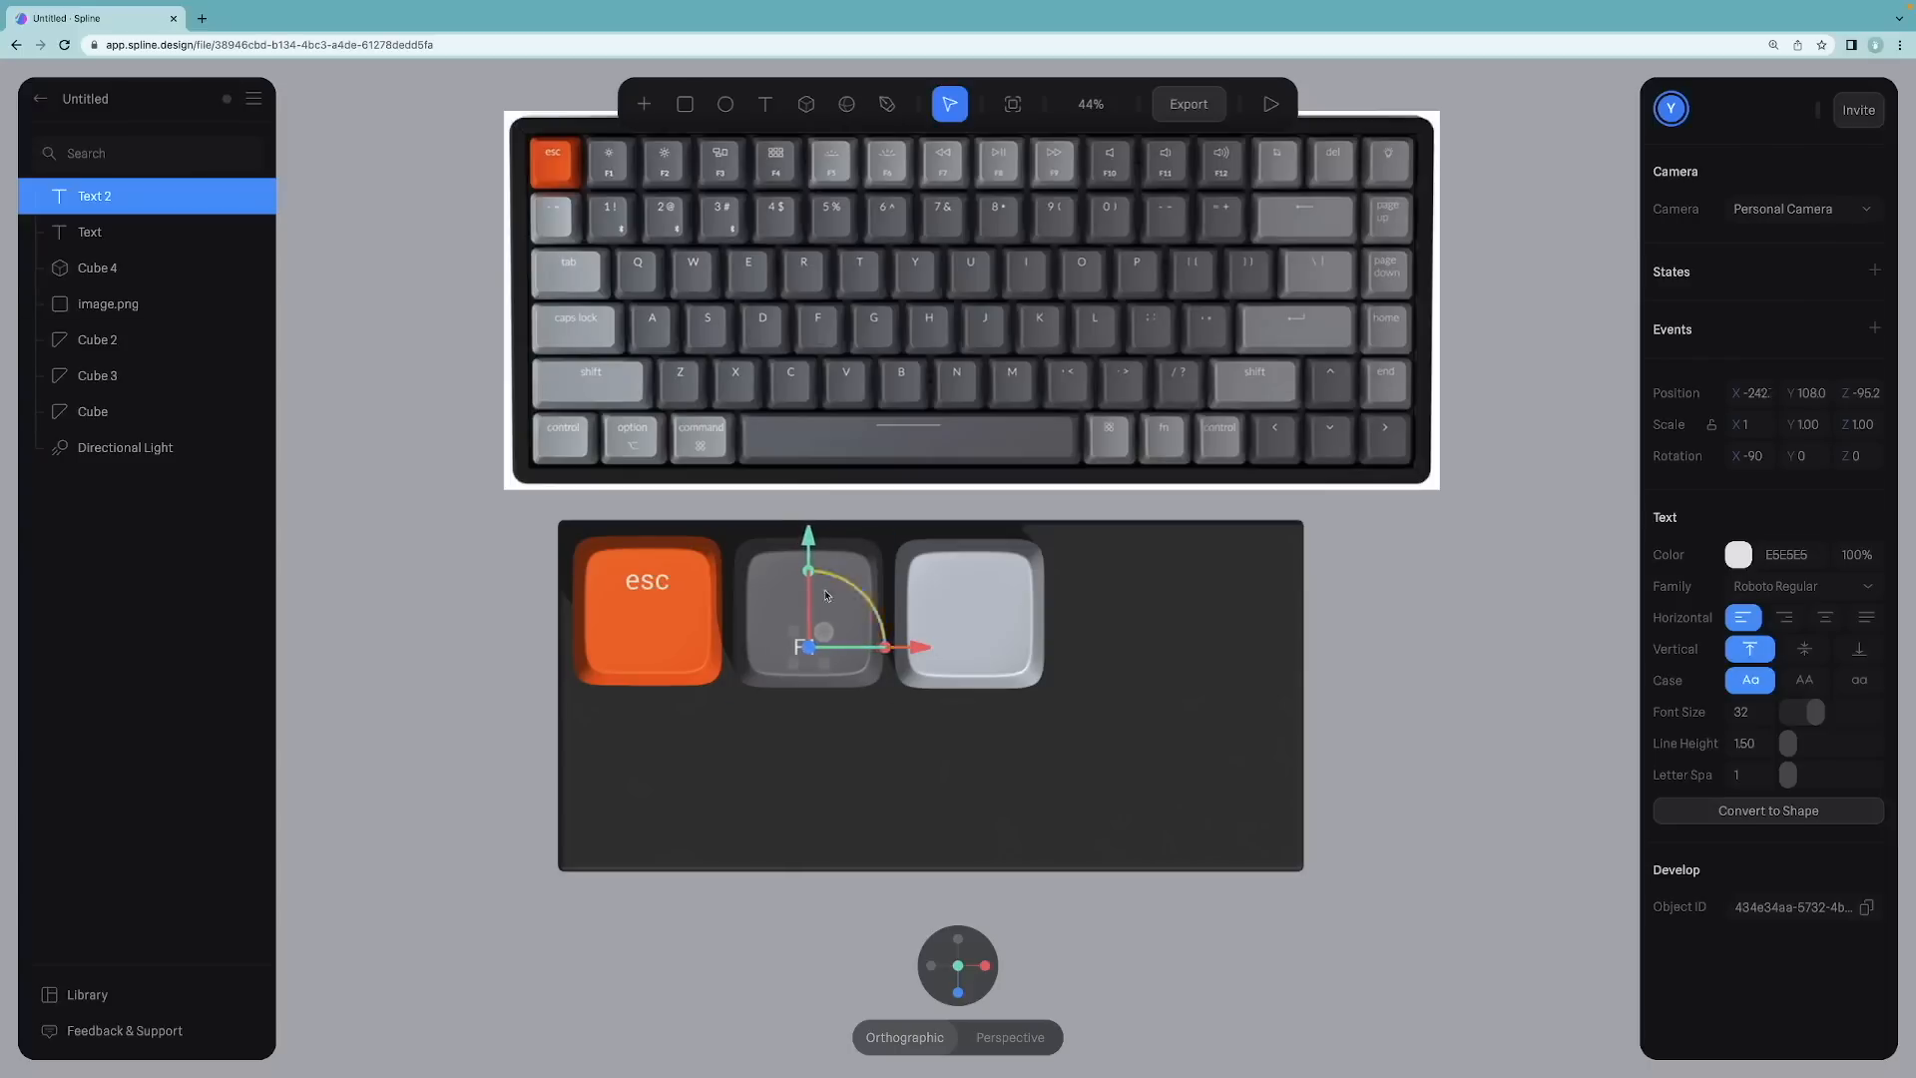
pyautogui.moveTo(808, 539); pyautogui.dragTo(809, 548)
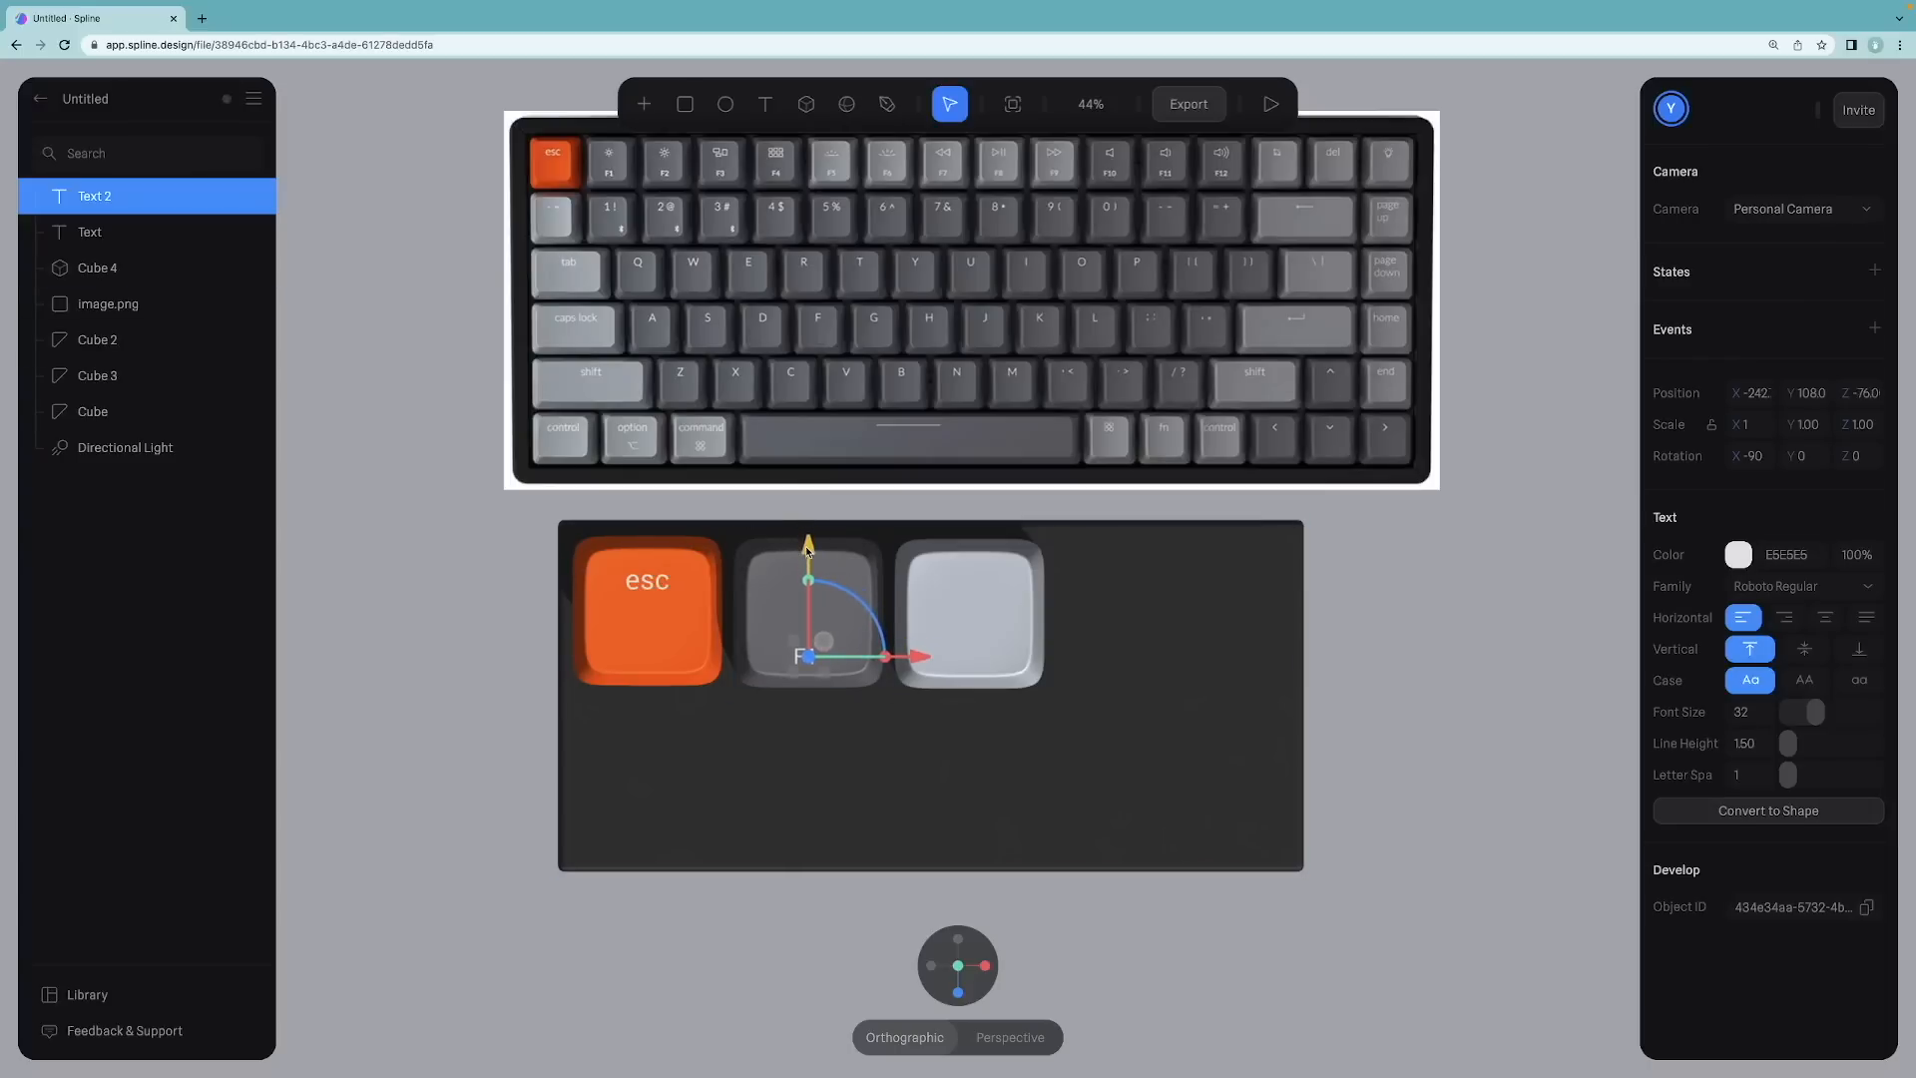
# Step: Orbit and zoom around the keycaps to inspect how the esc and F1 labels sit on top
pyautogui.click(482, 655)
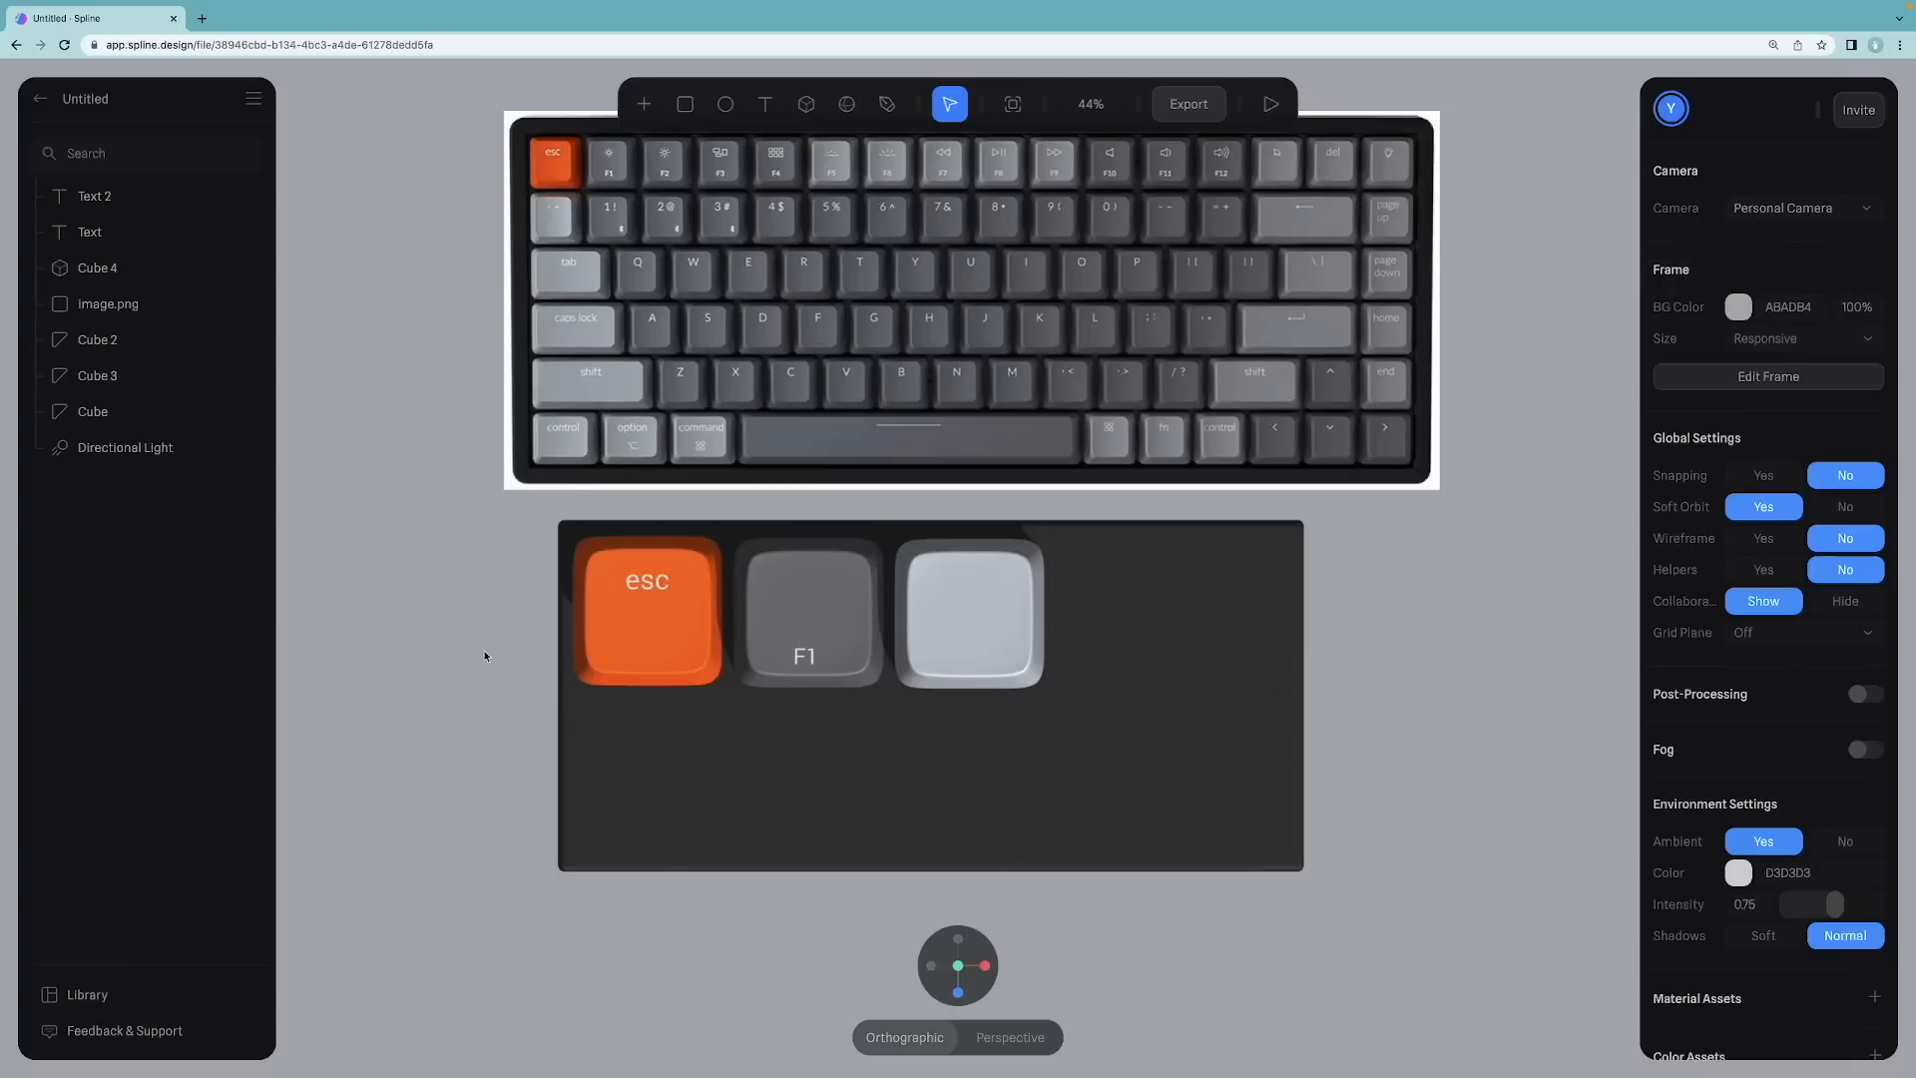
pyautogui.moveTo(483, 649); pyautogui.dragTo(595, 505, button='right')
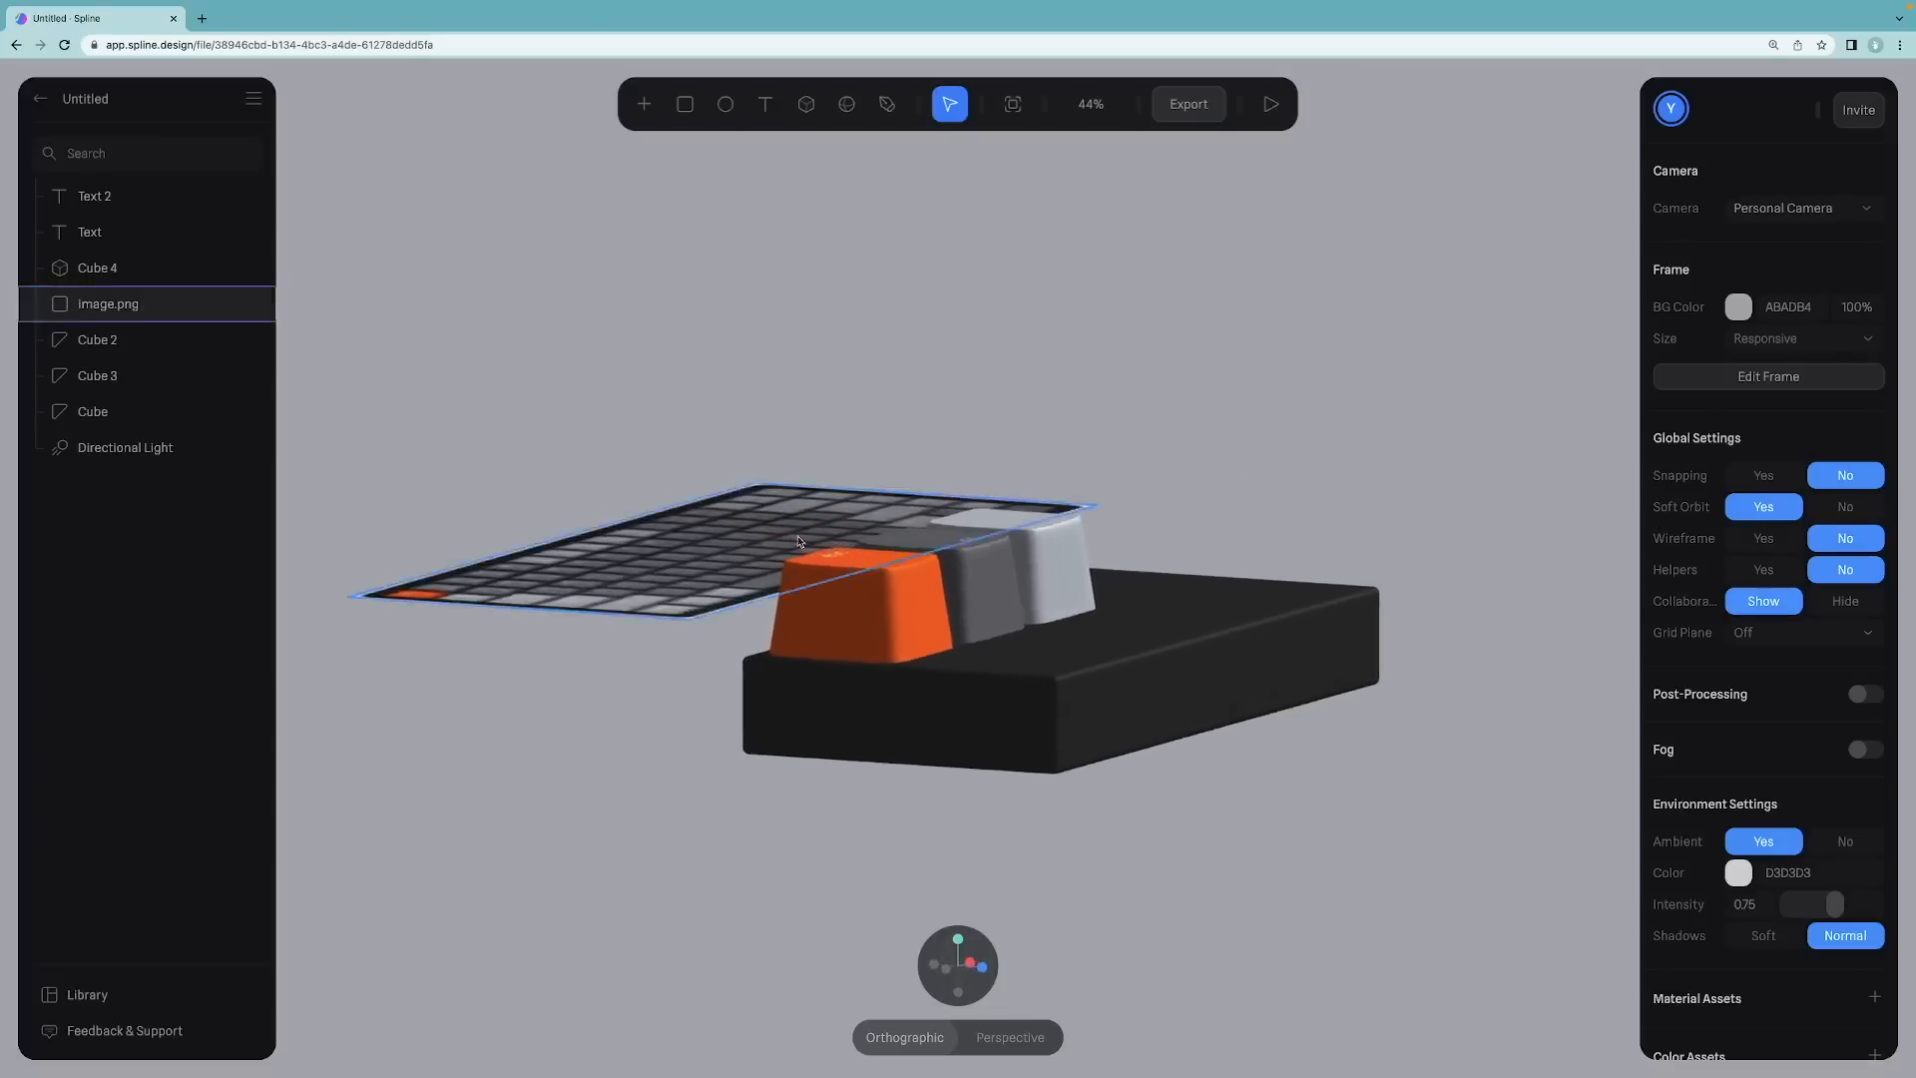
pyautogui.scroll(10, 828, 531)
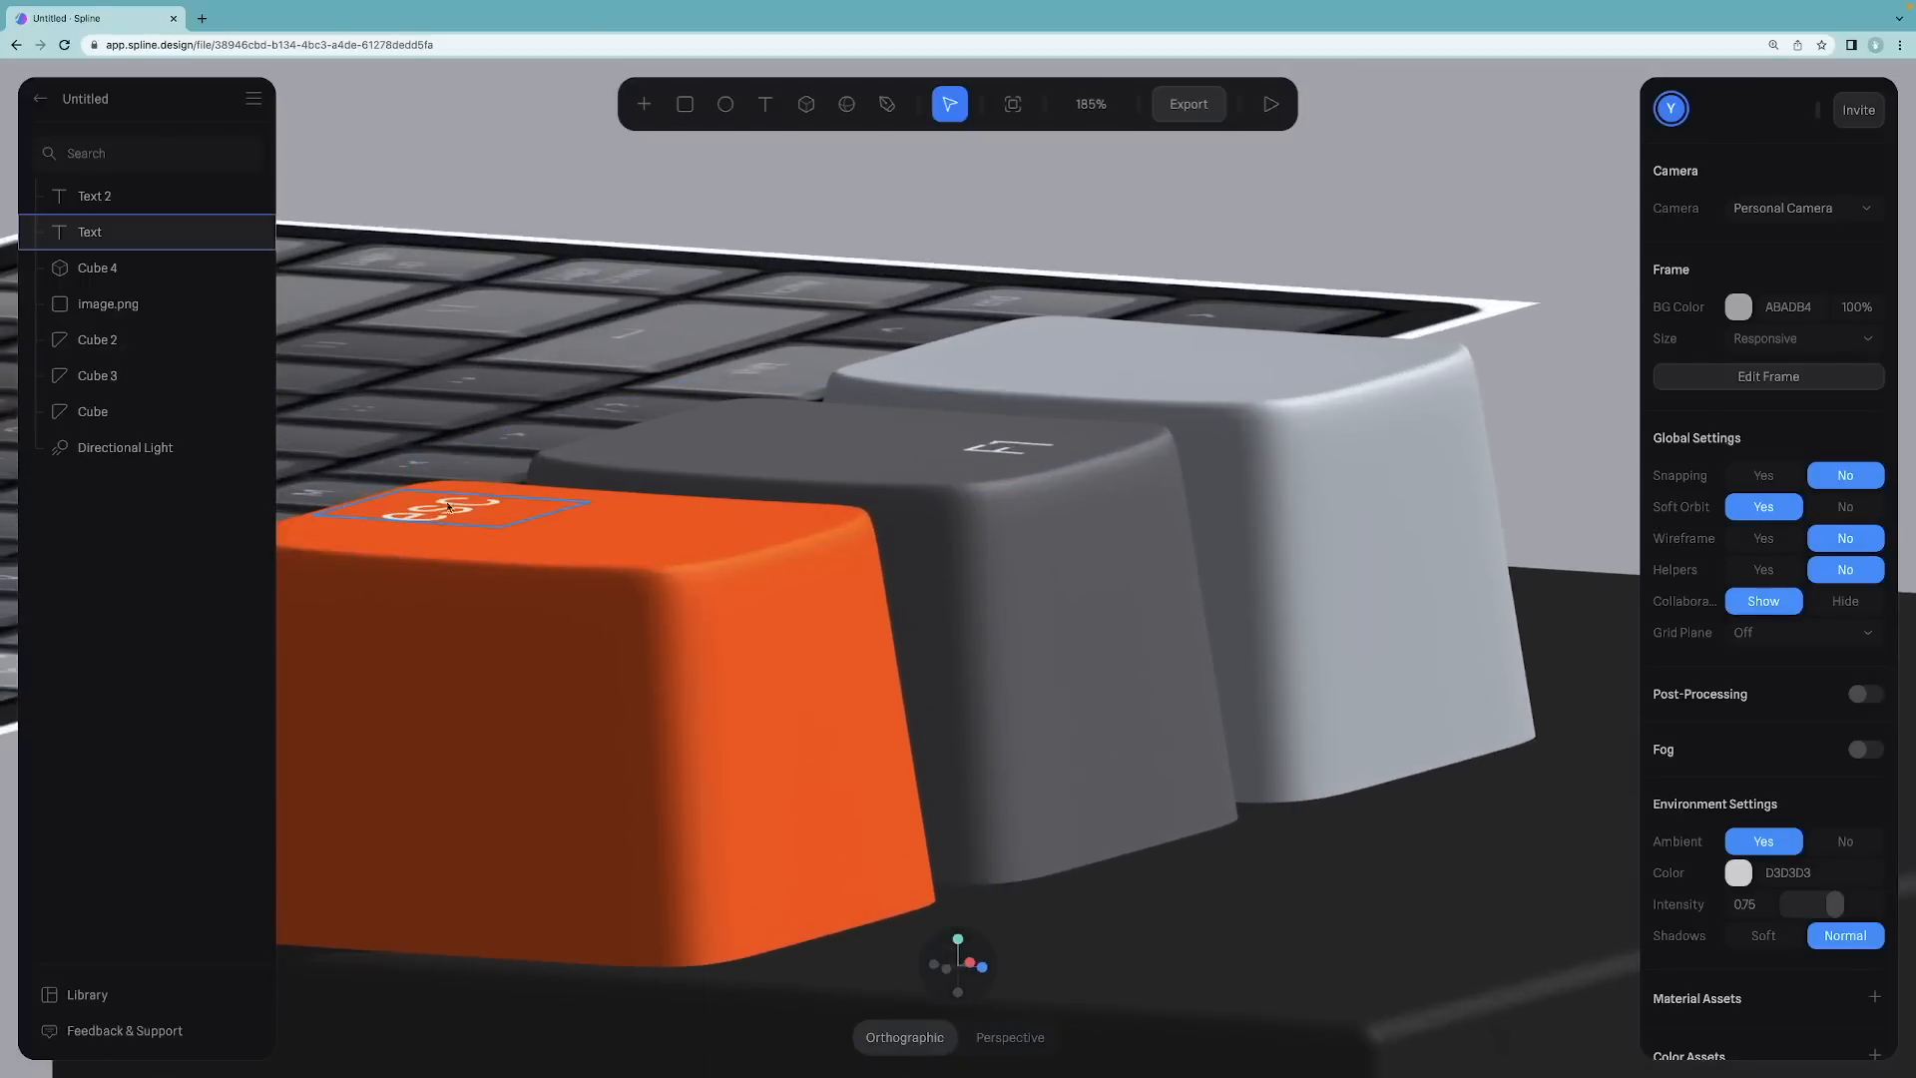
pyautogui.moveTo(449, 454)
pyautogui.mouseDown(button='right')
pyautogui.moveTo(489, 432)
pyautogui.moveTo(454, 483)
pyautogui.moveTo(387, 436)
pyautogui.moveTo(410, 428)
pyautogui.moveTo(416, 458)
pyautogui.mouseUp(button='right')
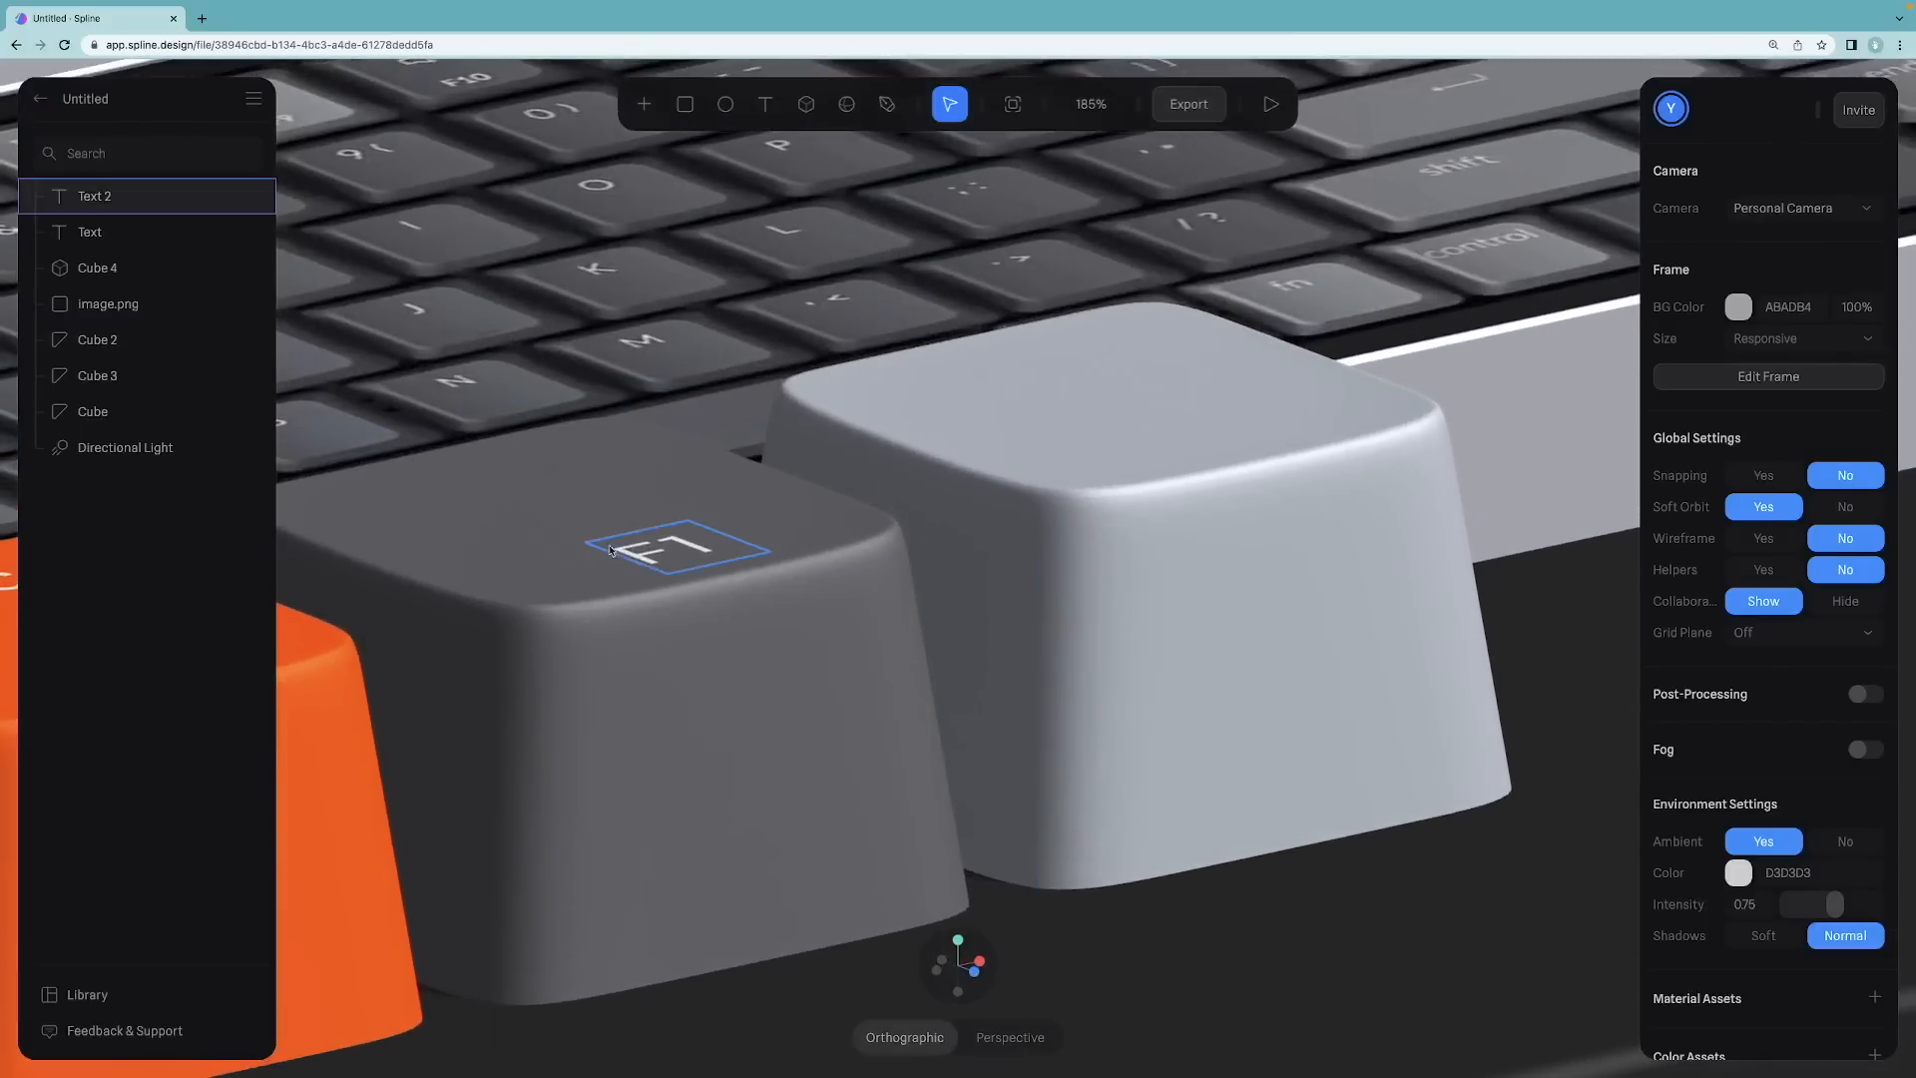
pyautogui.click(658, 549)
pyautogui.moveTo(680, 429); pyautogui.dragTo(685, 536, button='right')
pyautogui.scroll(4, 684, 537)
pyautogui.scroll(-10, 684, 537)
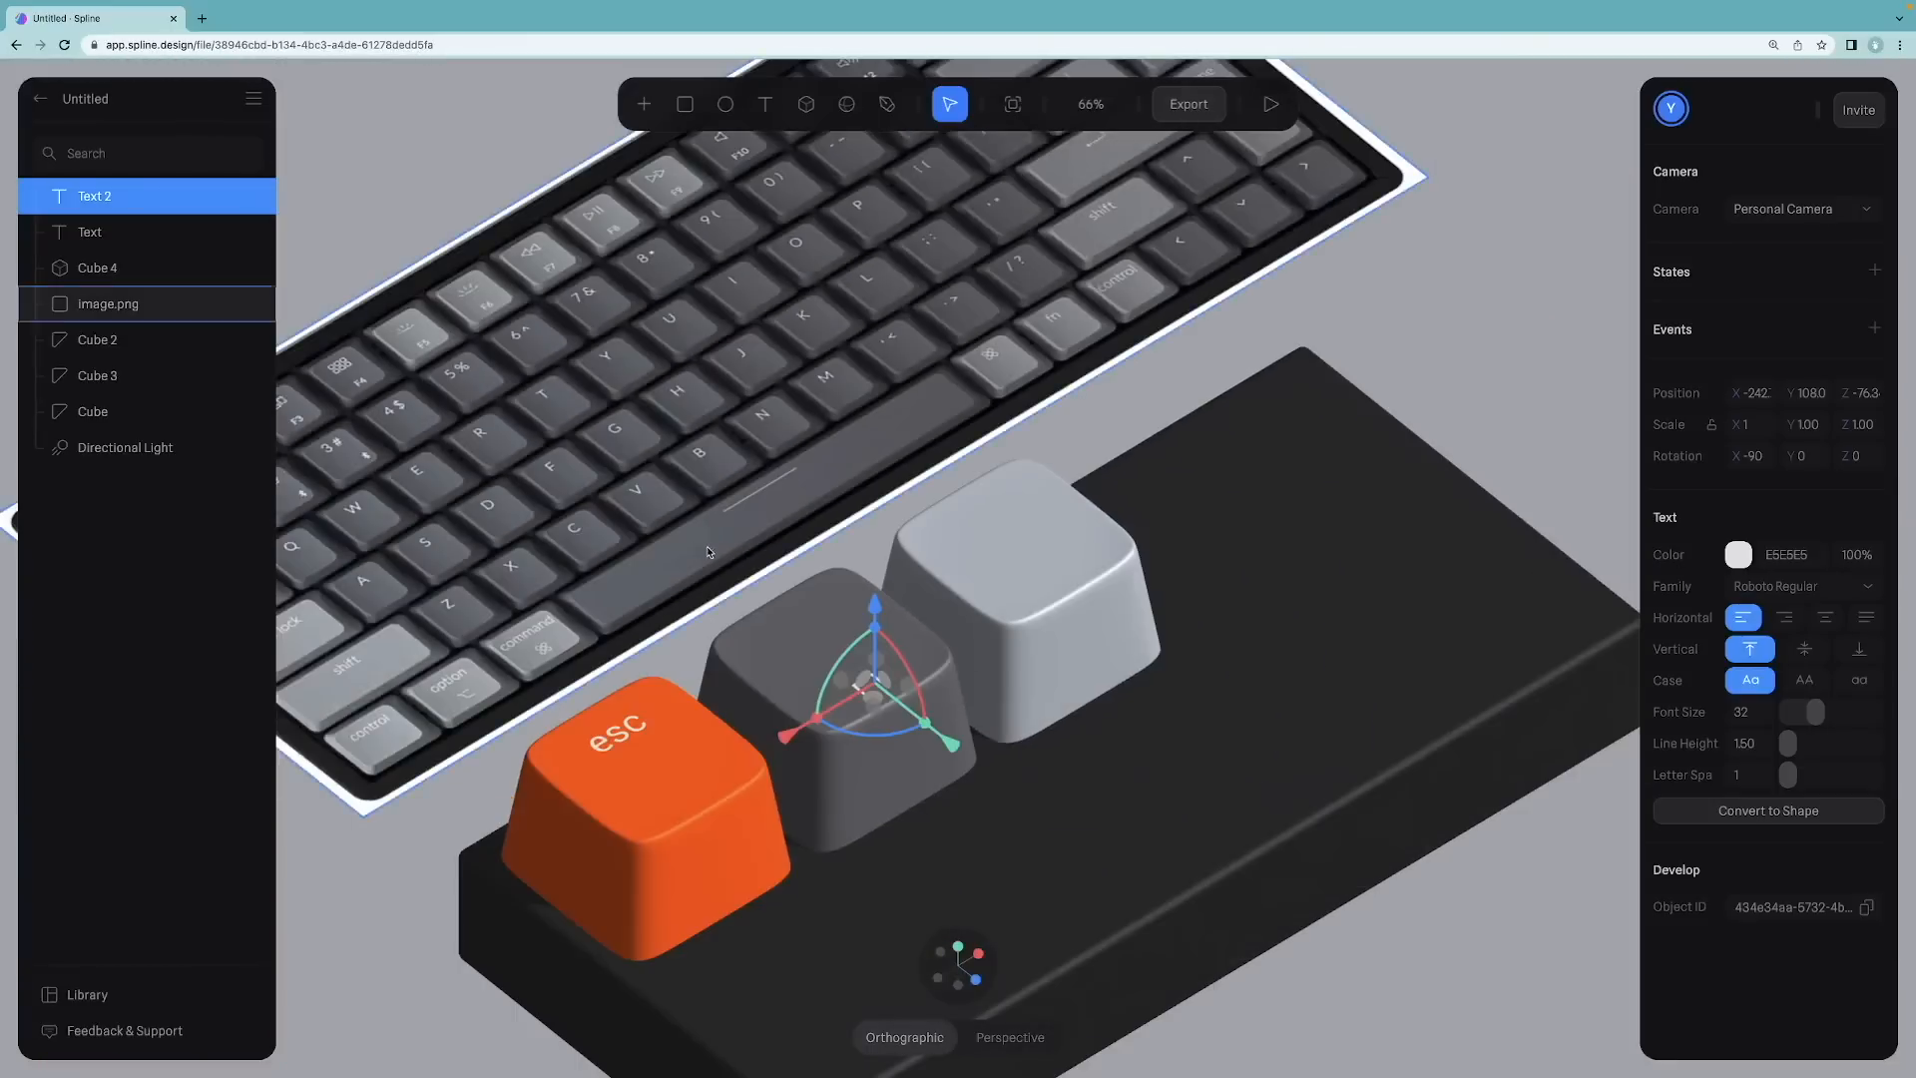
pyautogui.click(1115, 412)
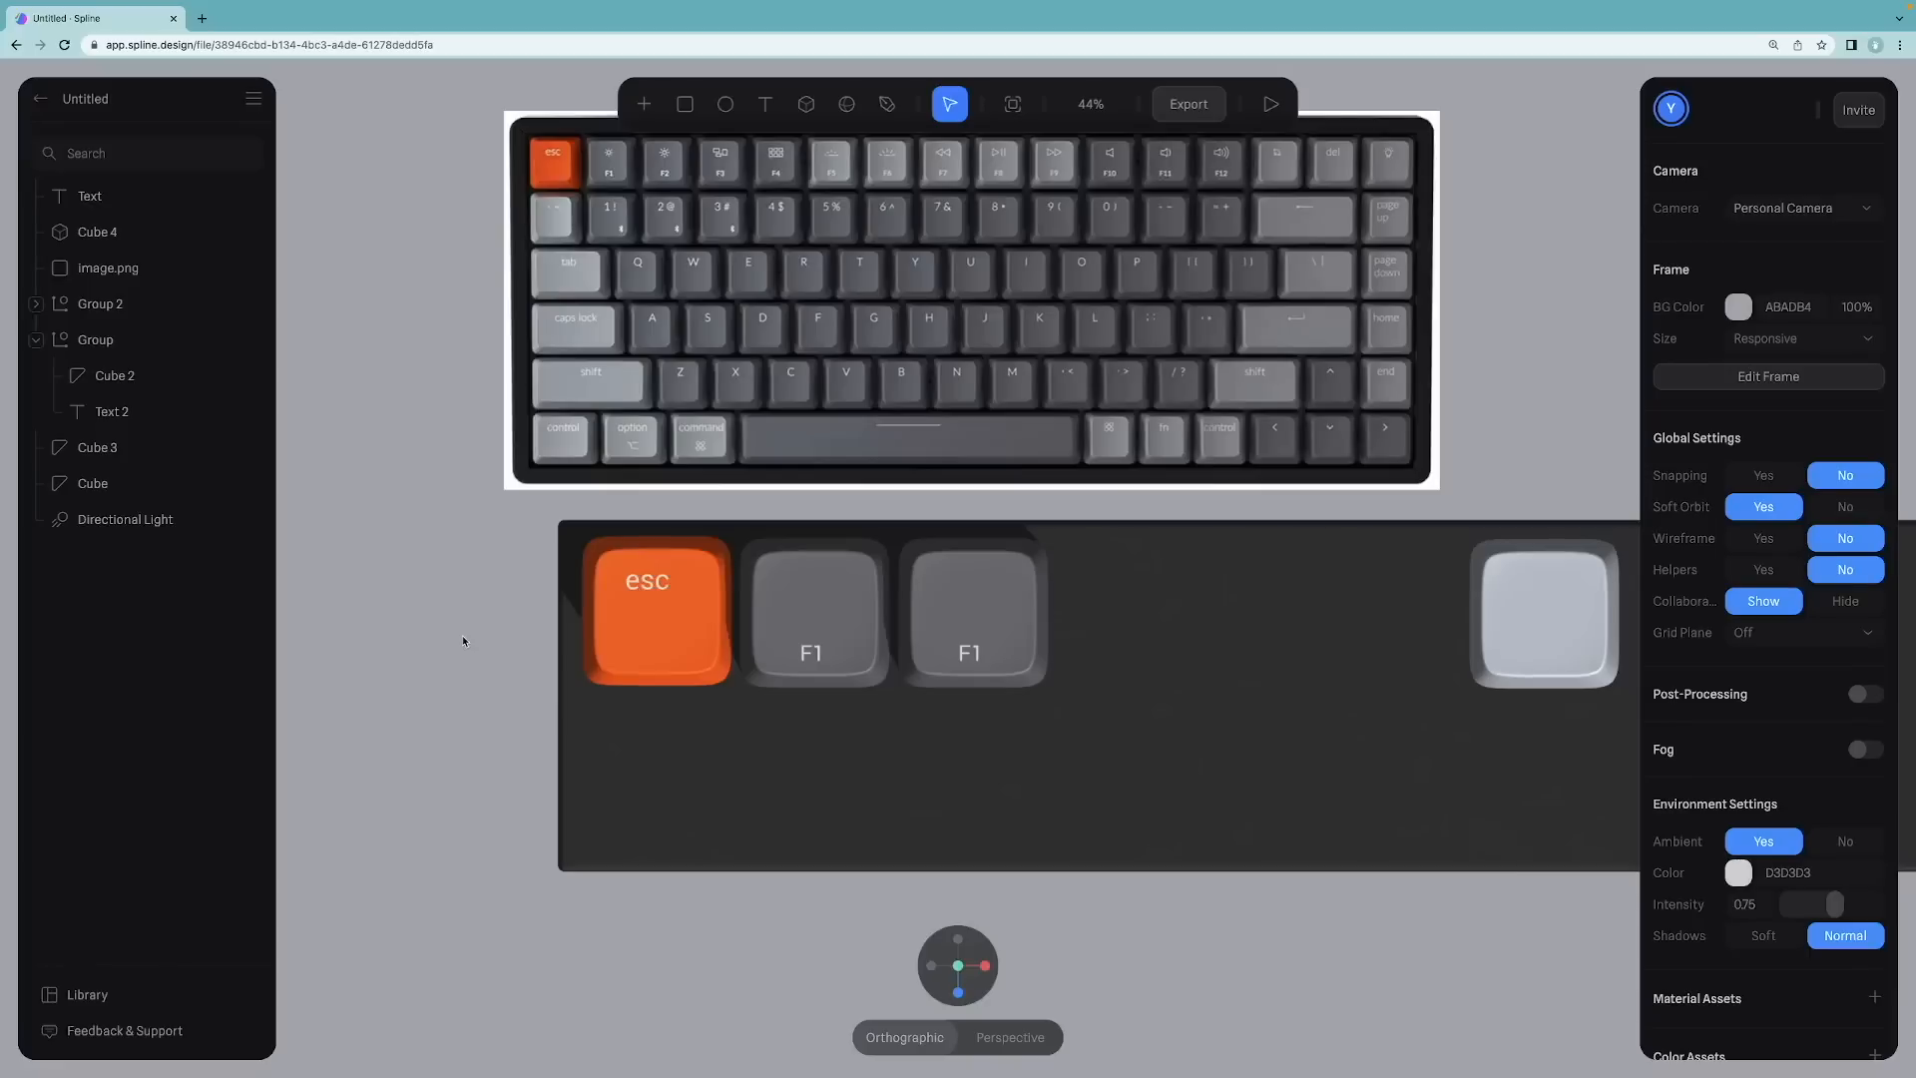
# Step: Group the orange keycap together with its esc label
pyautogui.click(657, 594)
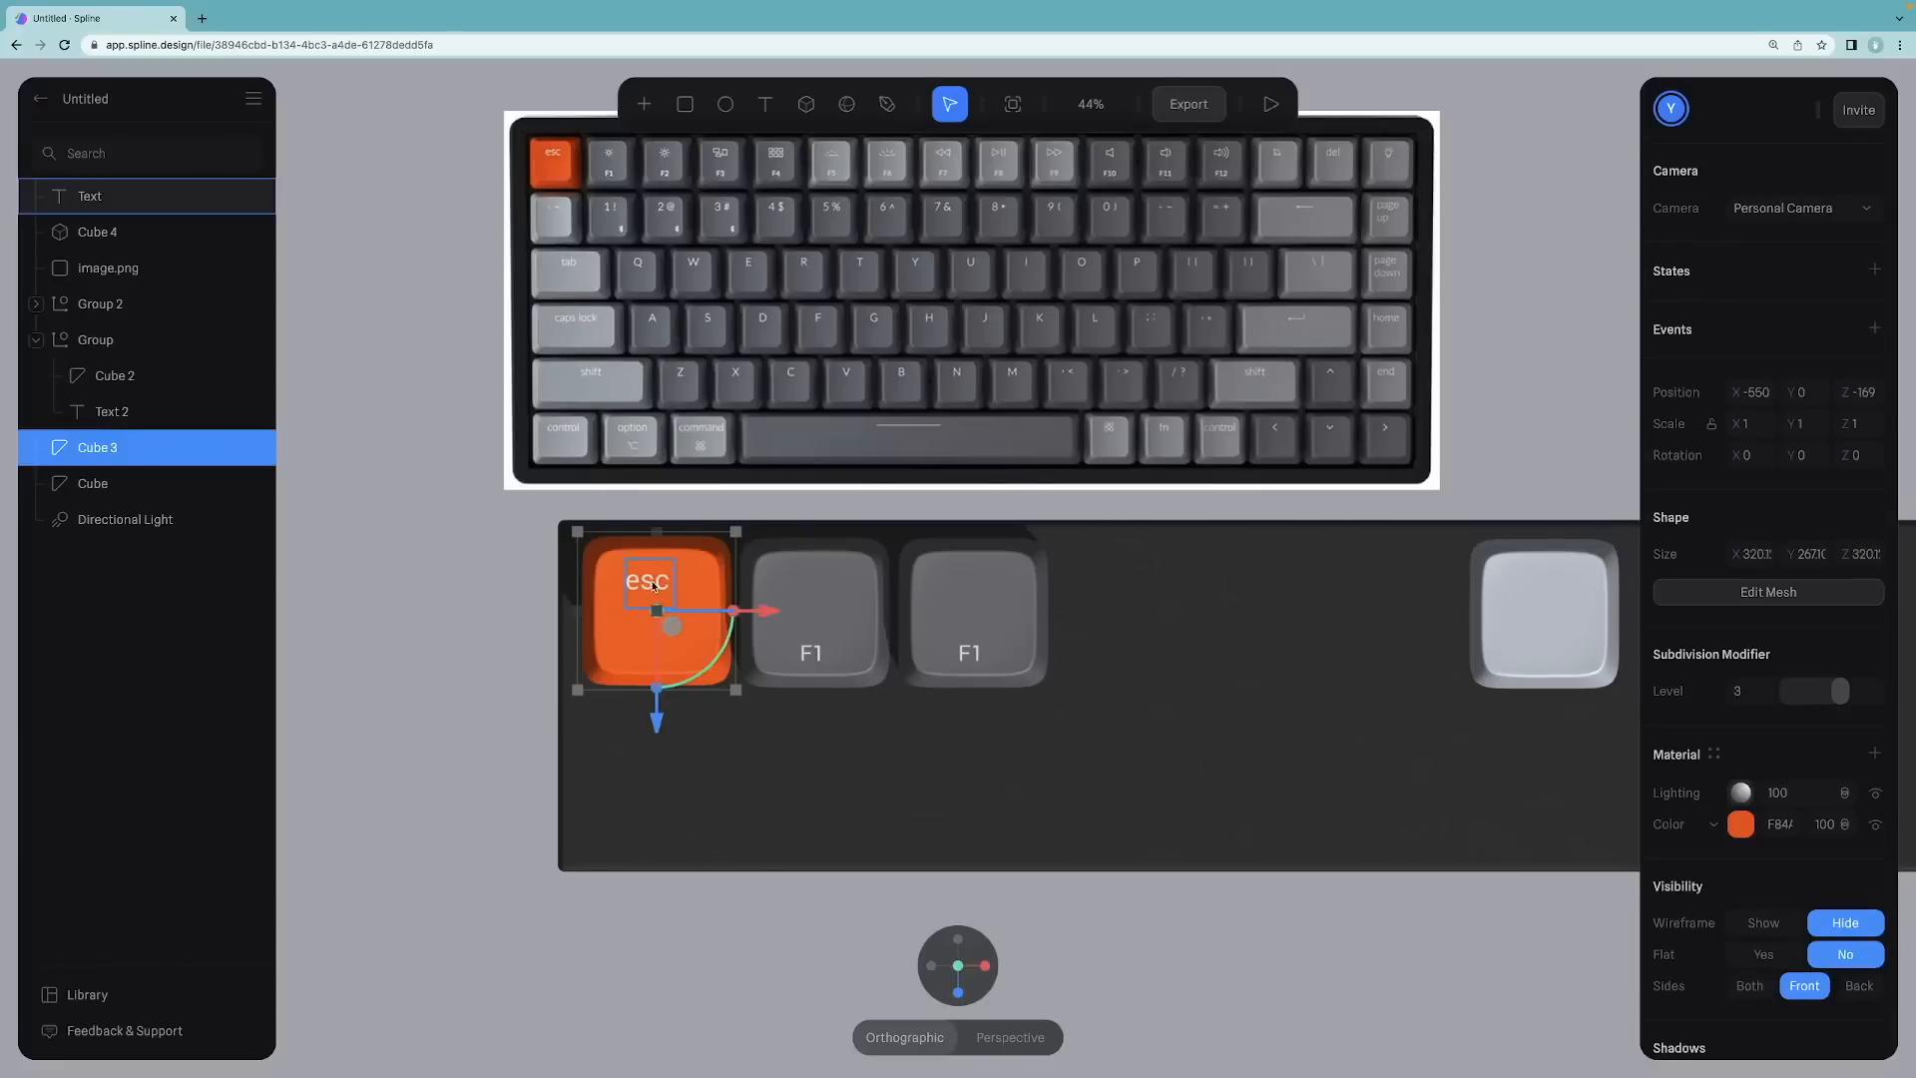
pyautogui.moveTo(130, 200); pyautogui.dragTo(114, 465)
pyautogui.click(112, 415)
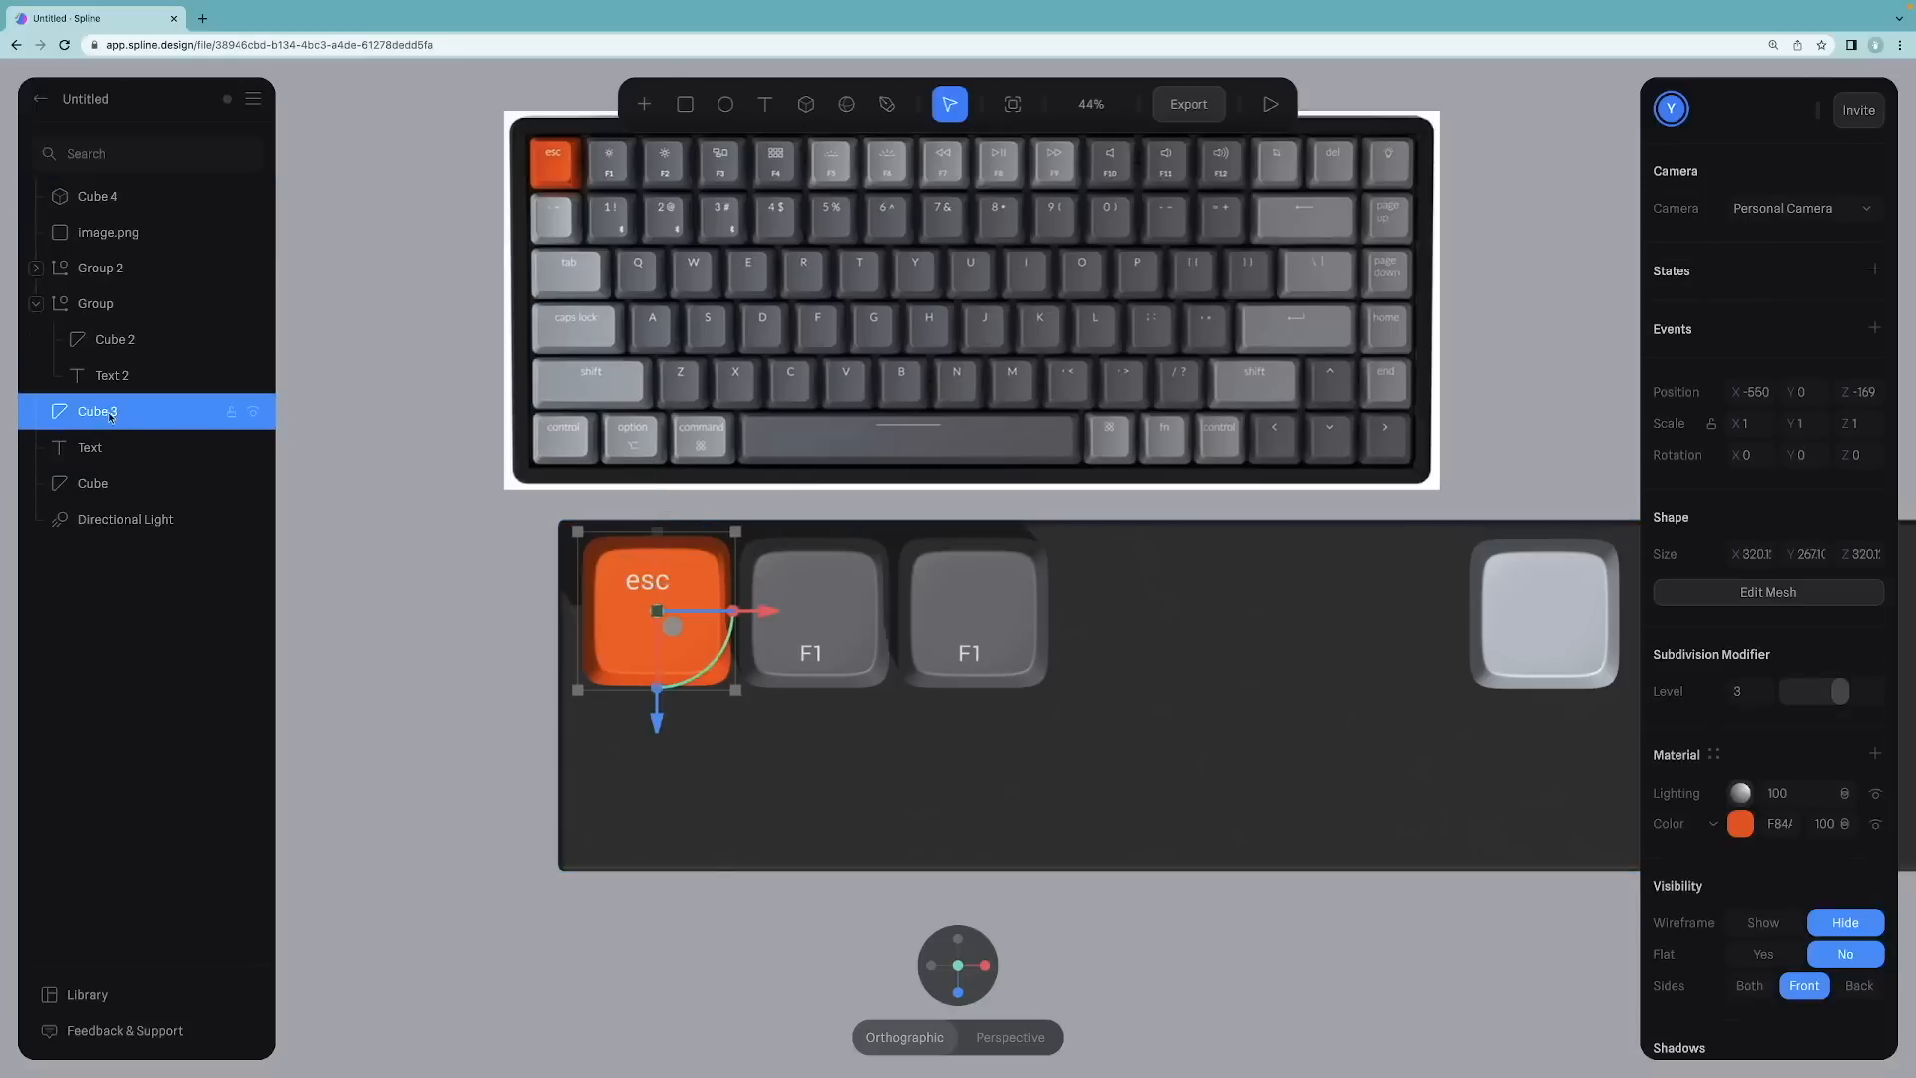
pyautogui.keyDown('shift'); pyautogui.click(117, 445); pyautogui.keyUp('shift')
pyautogui.rightClick(117, 445)
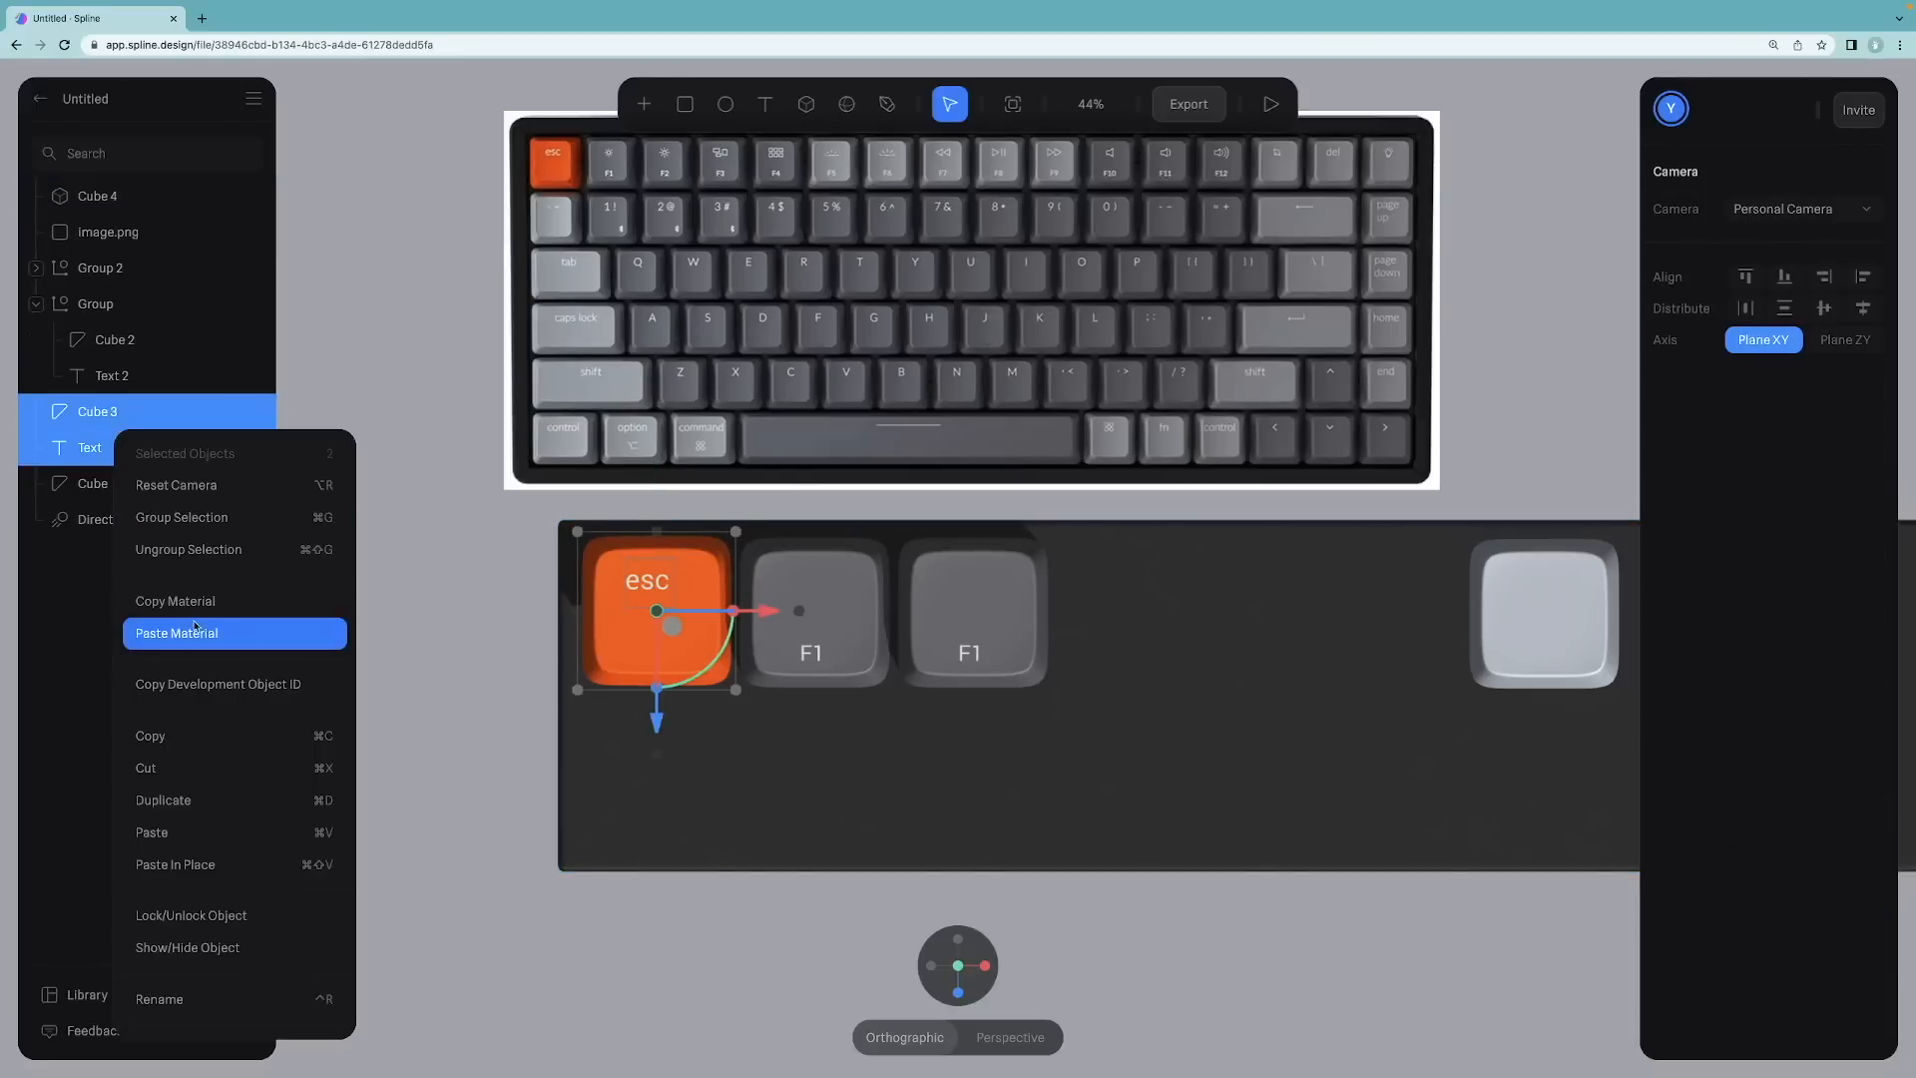
pyautogui.click(195, 517)
pyautogui.click(526, 543)
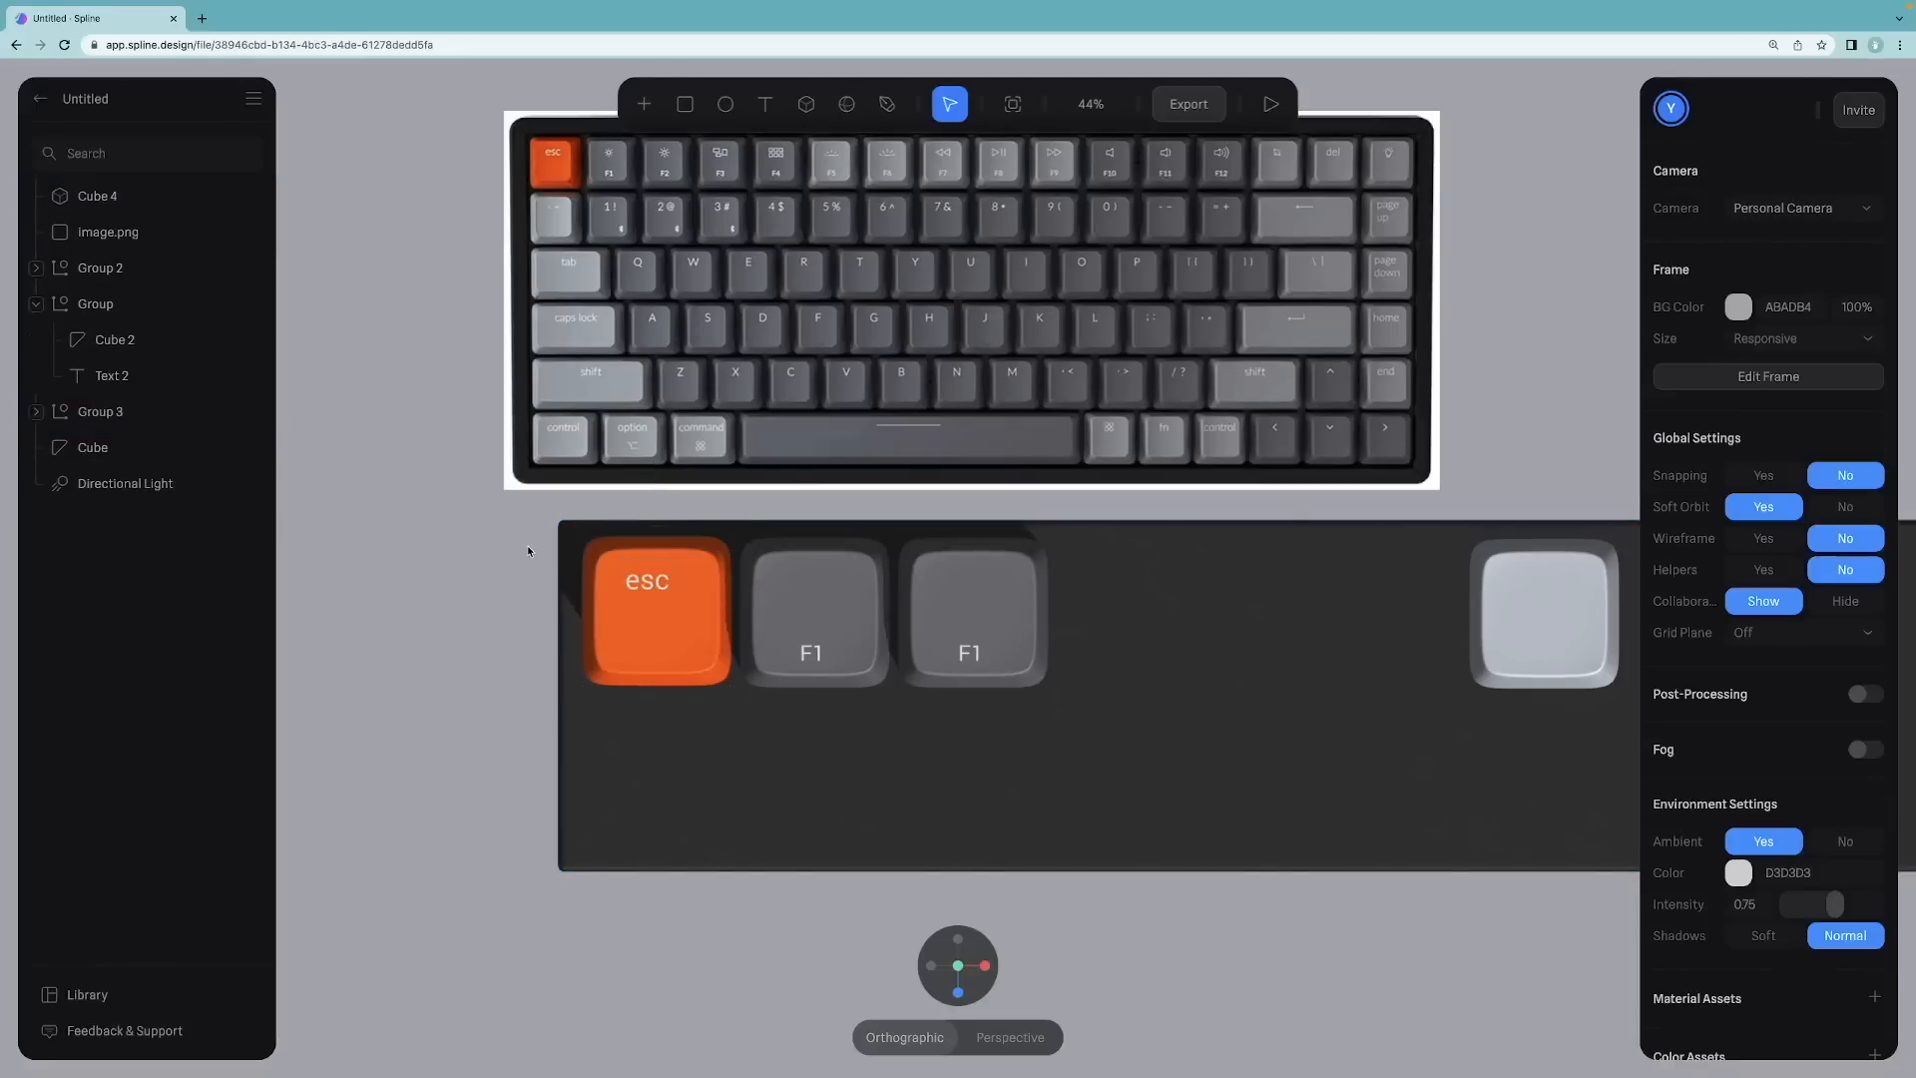
# Step: Set the esc keycap group's X position to 0
pyautogui.click(654, 599)
pyautogui.click(1753, 393)
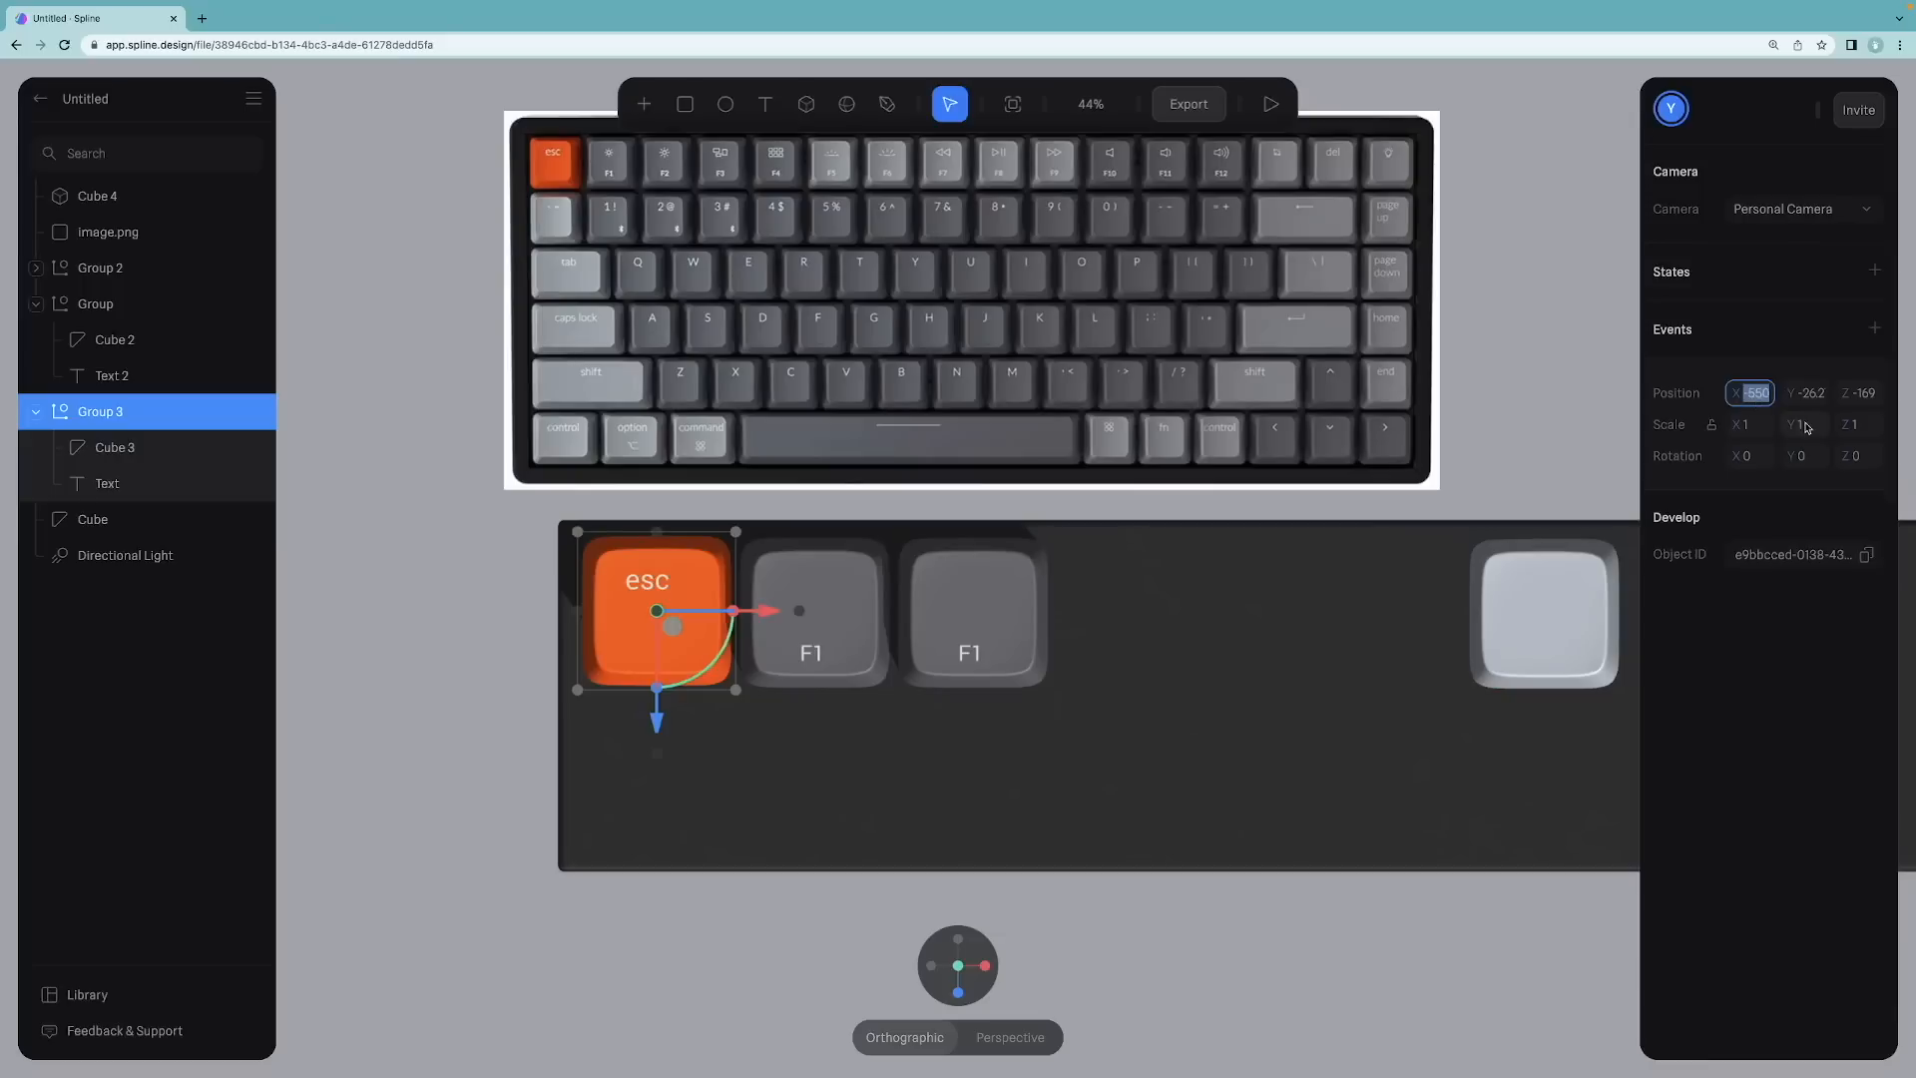
pyautogui.write('0')
pyautogui.press('Return')
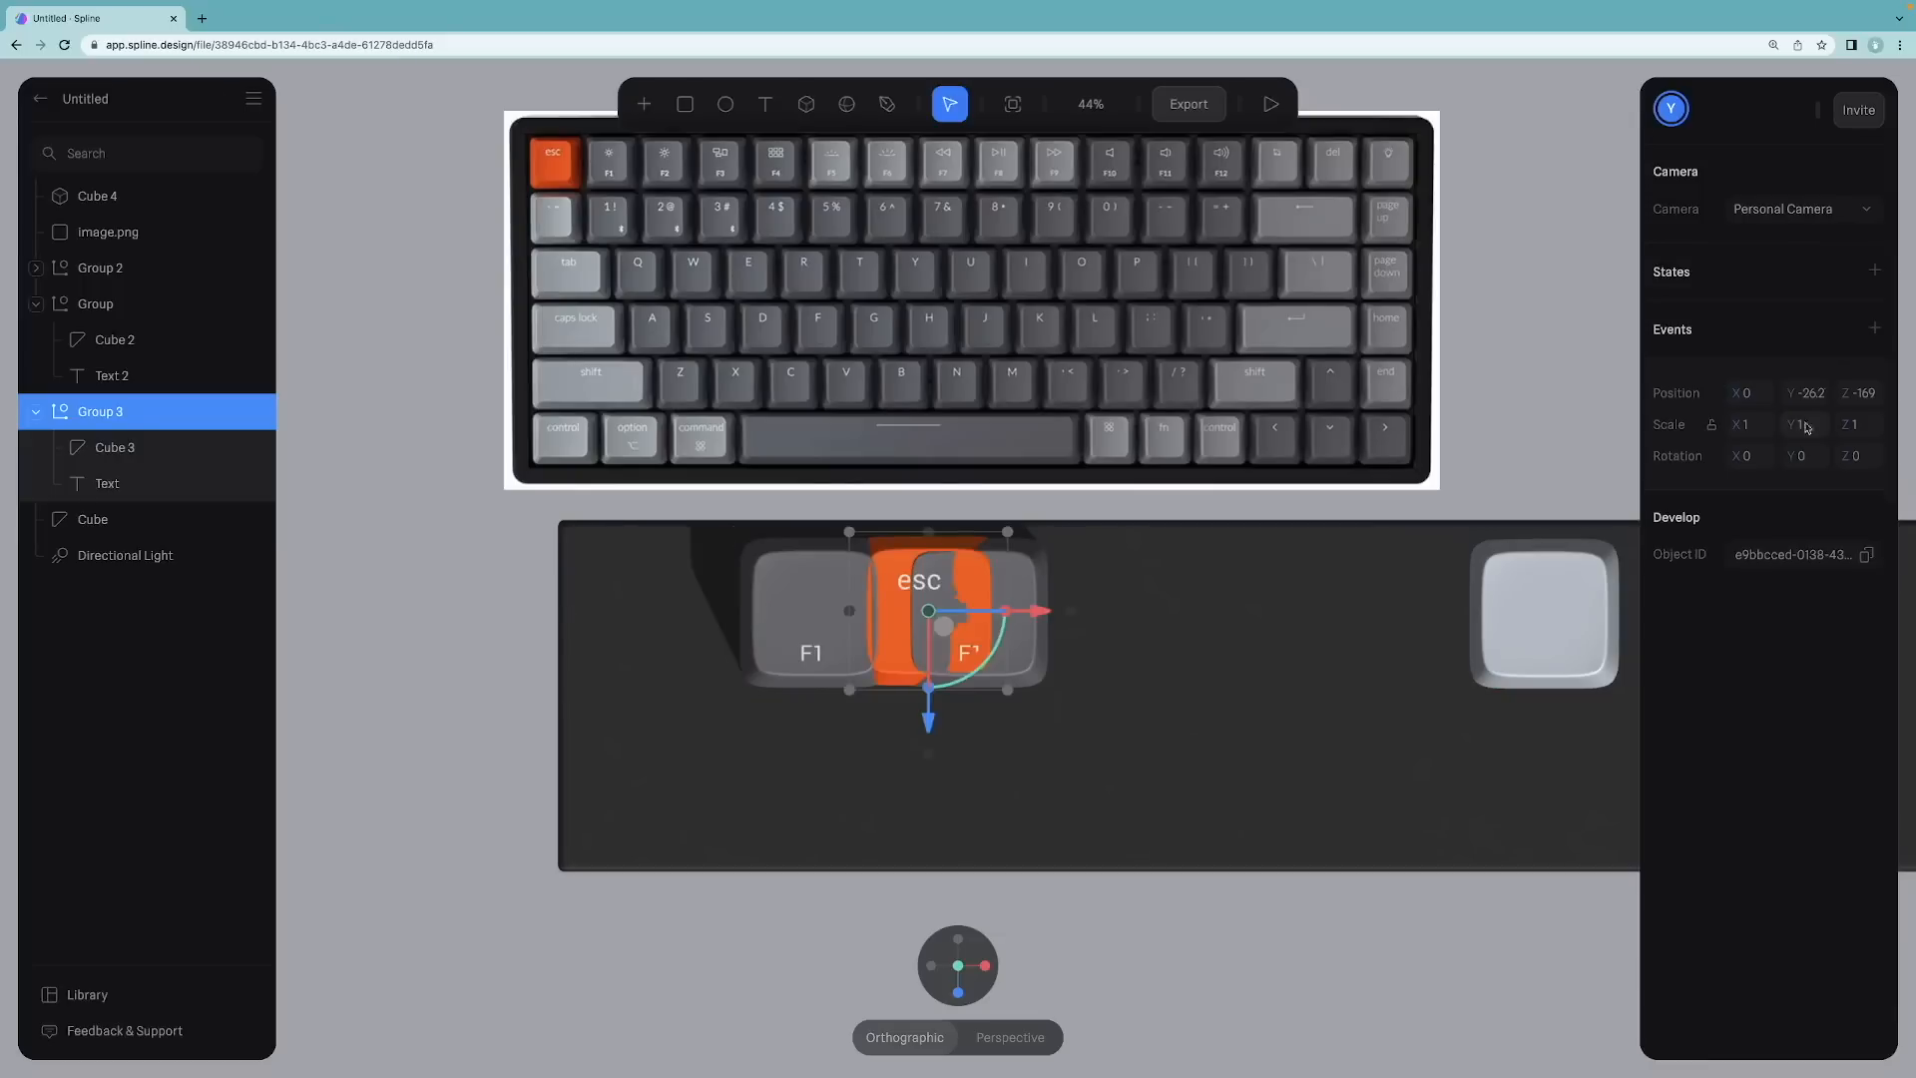
# Step: Set the F1 keycap group's X position to 250
pyautogui.click(513, 651)
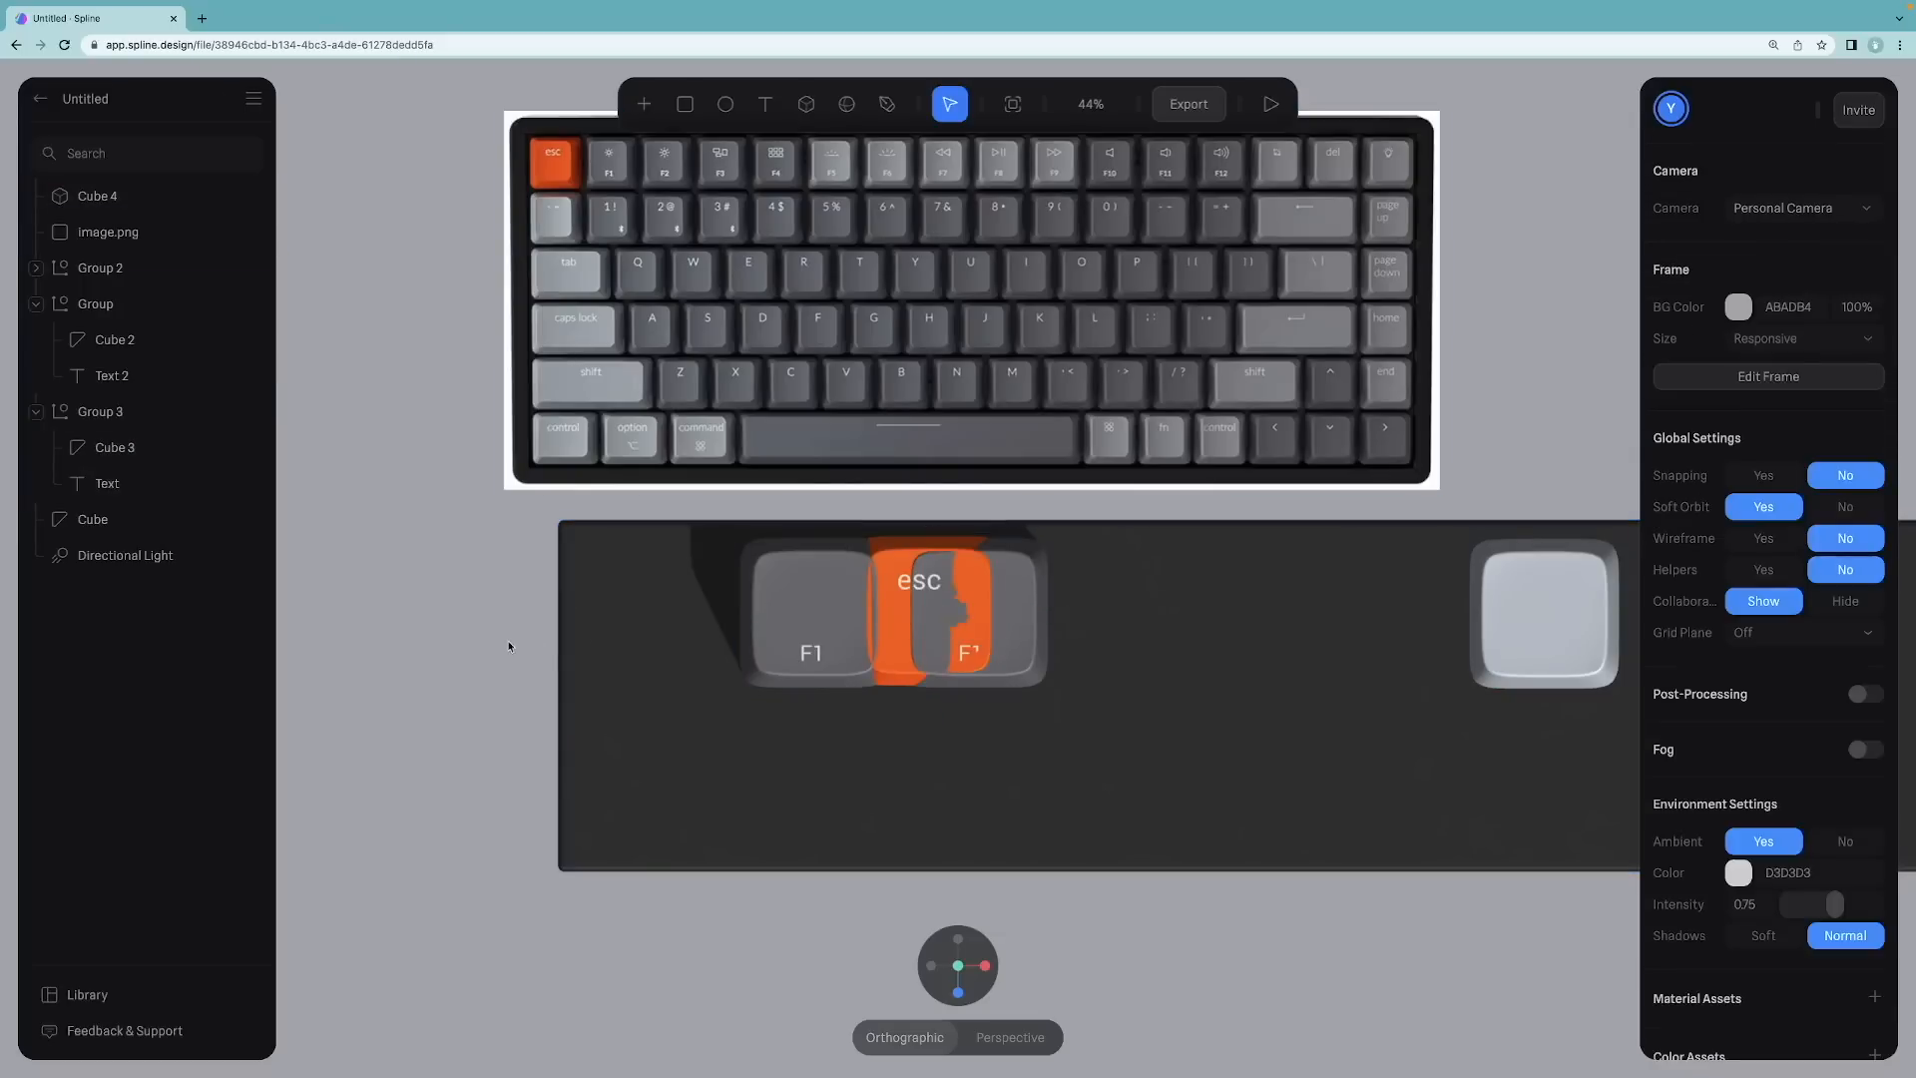
pyautogui.click(1031, 671)
pyautogui.click(811, 624)
pyautogui.click(1761, 396)
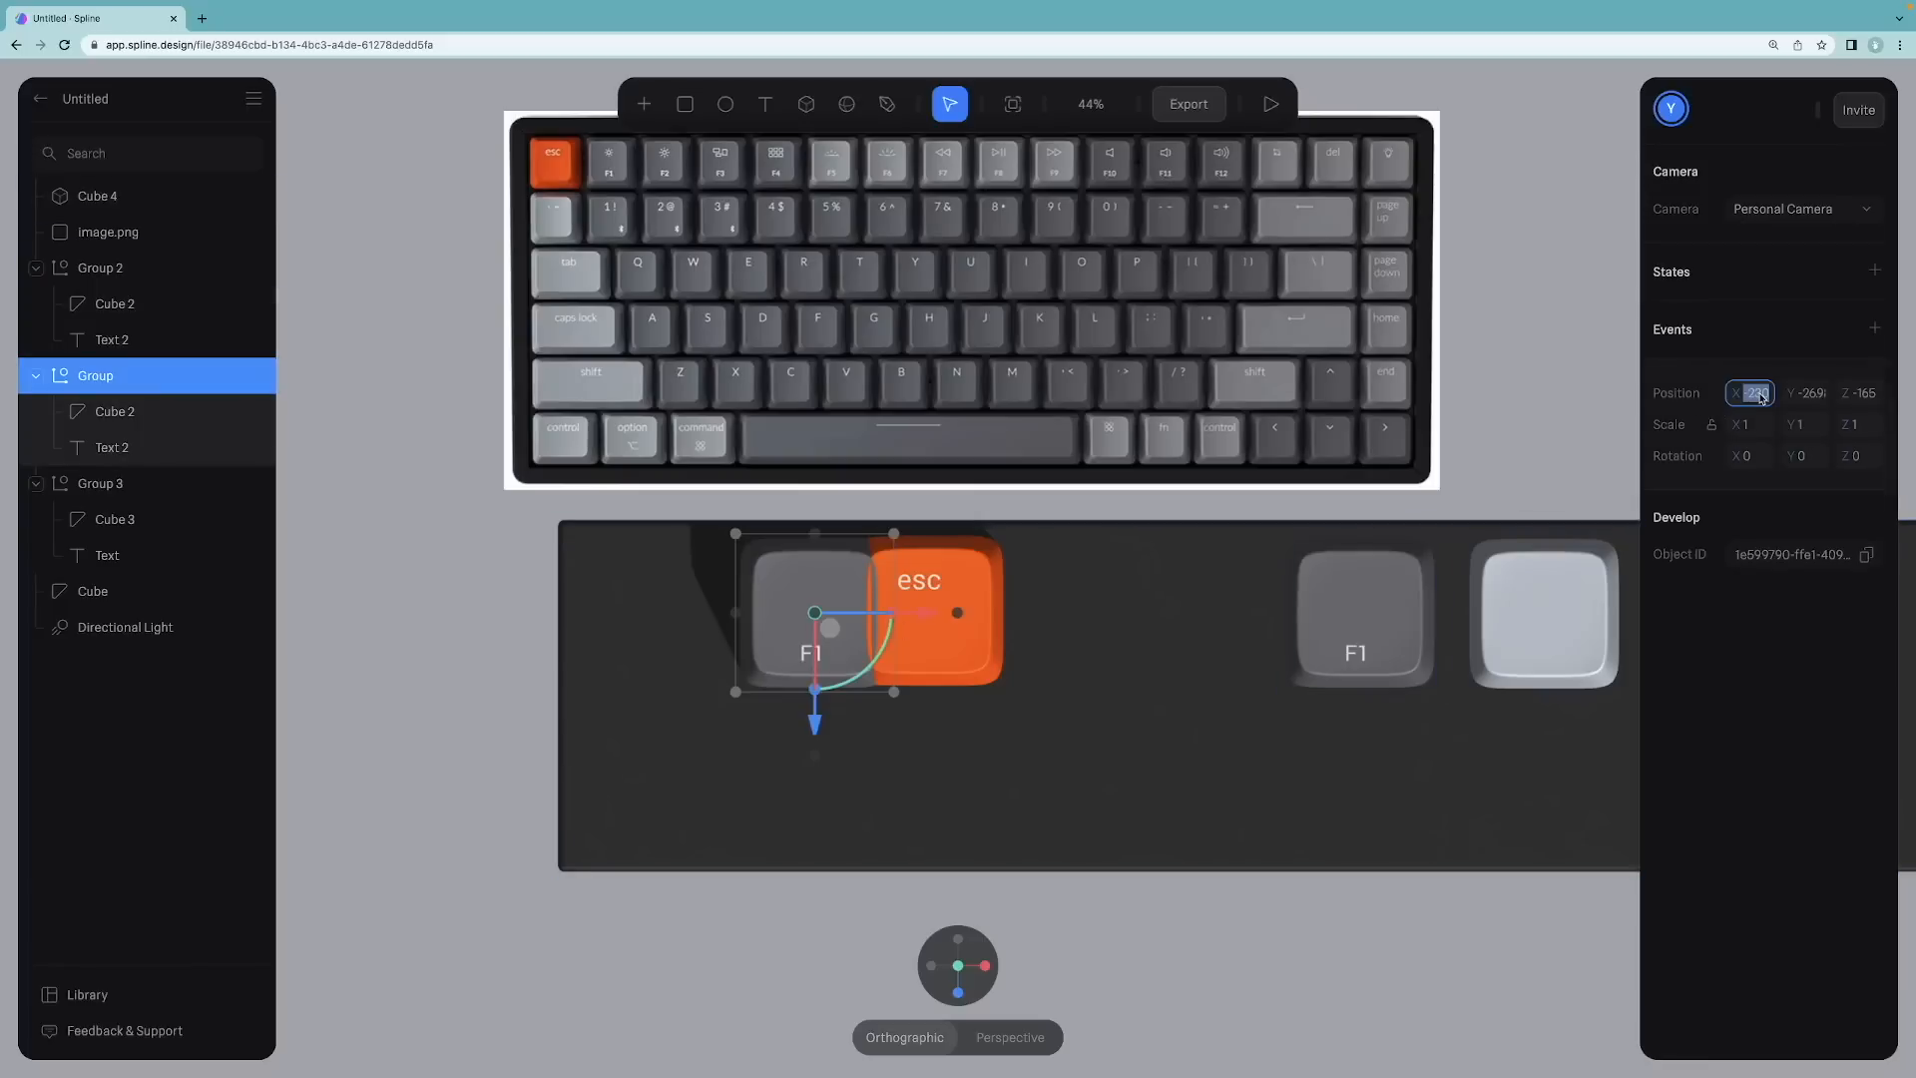
pyautogui.write('250')
pyautogui.press('Return')
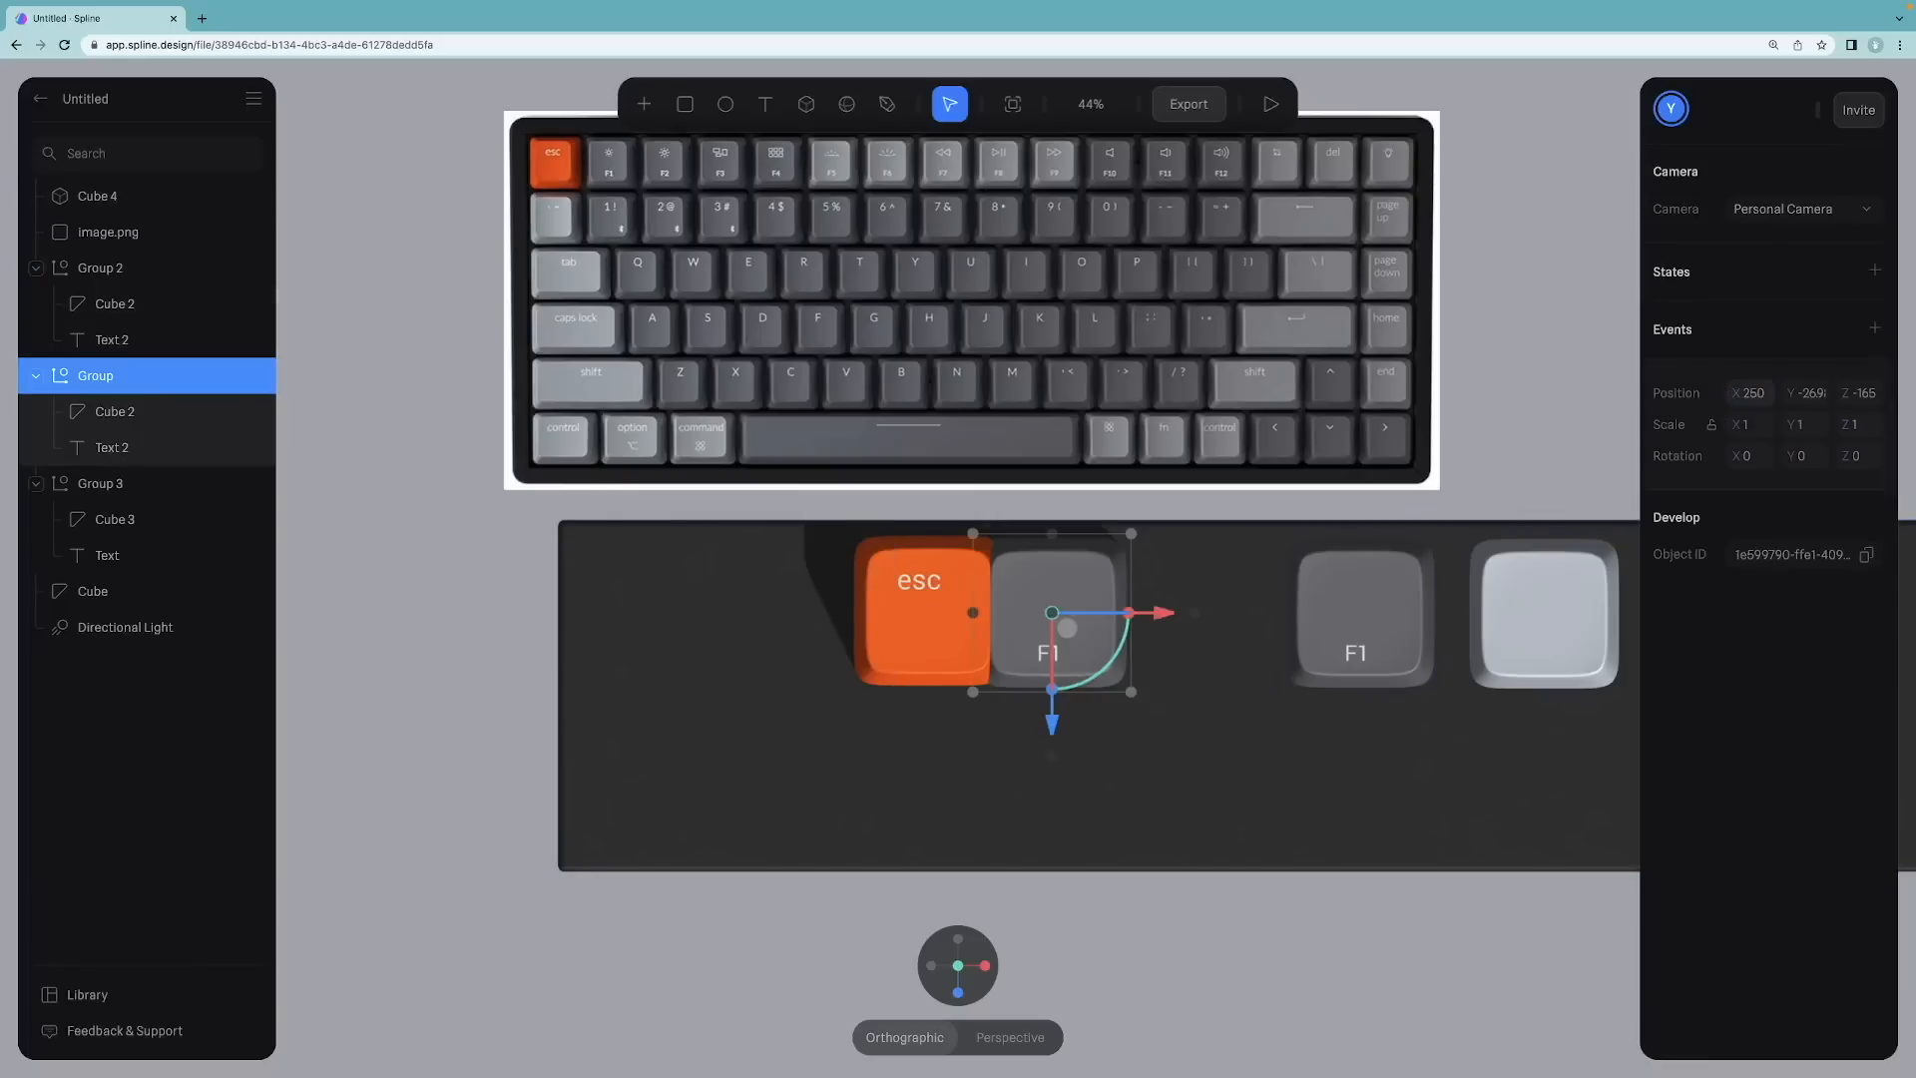
# Step: Set the F1 keycap group's X position to 320
pyautogui.click(1761, 396)
pyautogui.press('Return')
pyautogui.click(1752, 395)
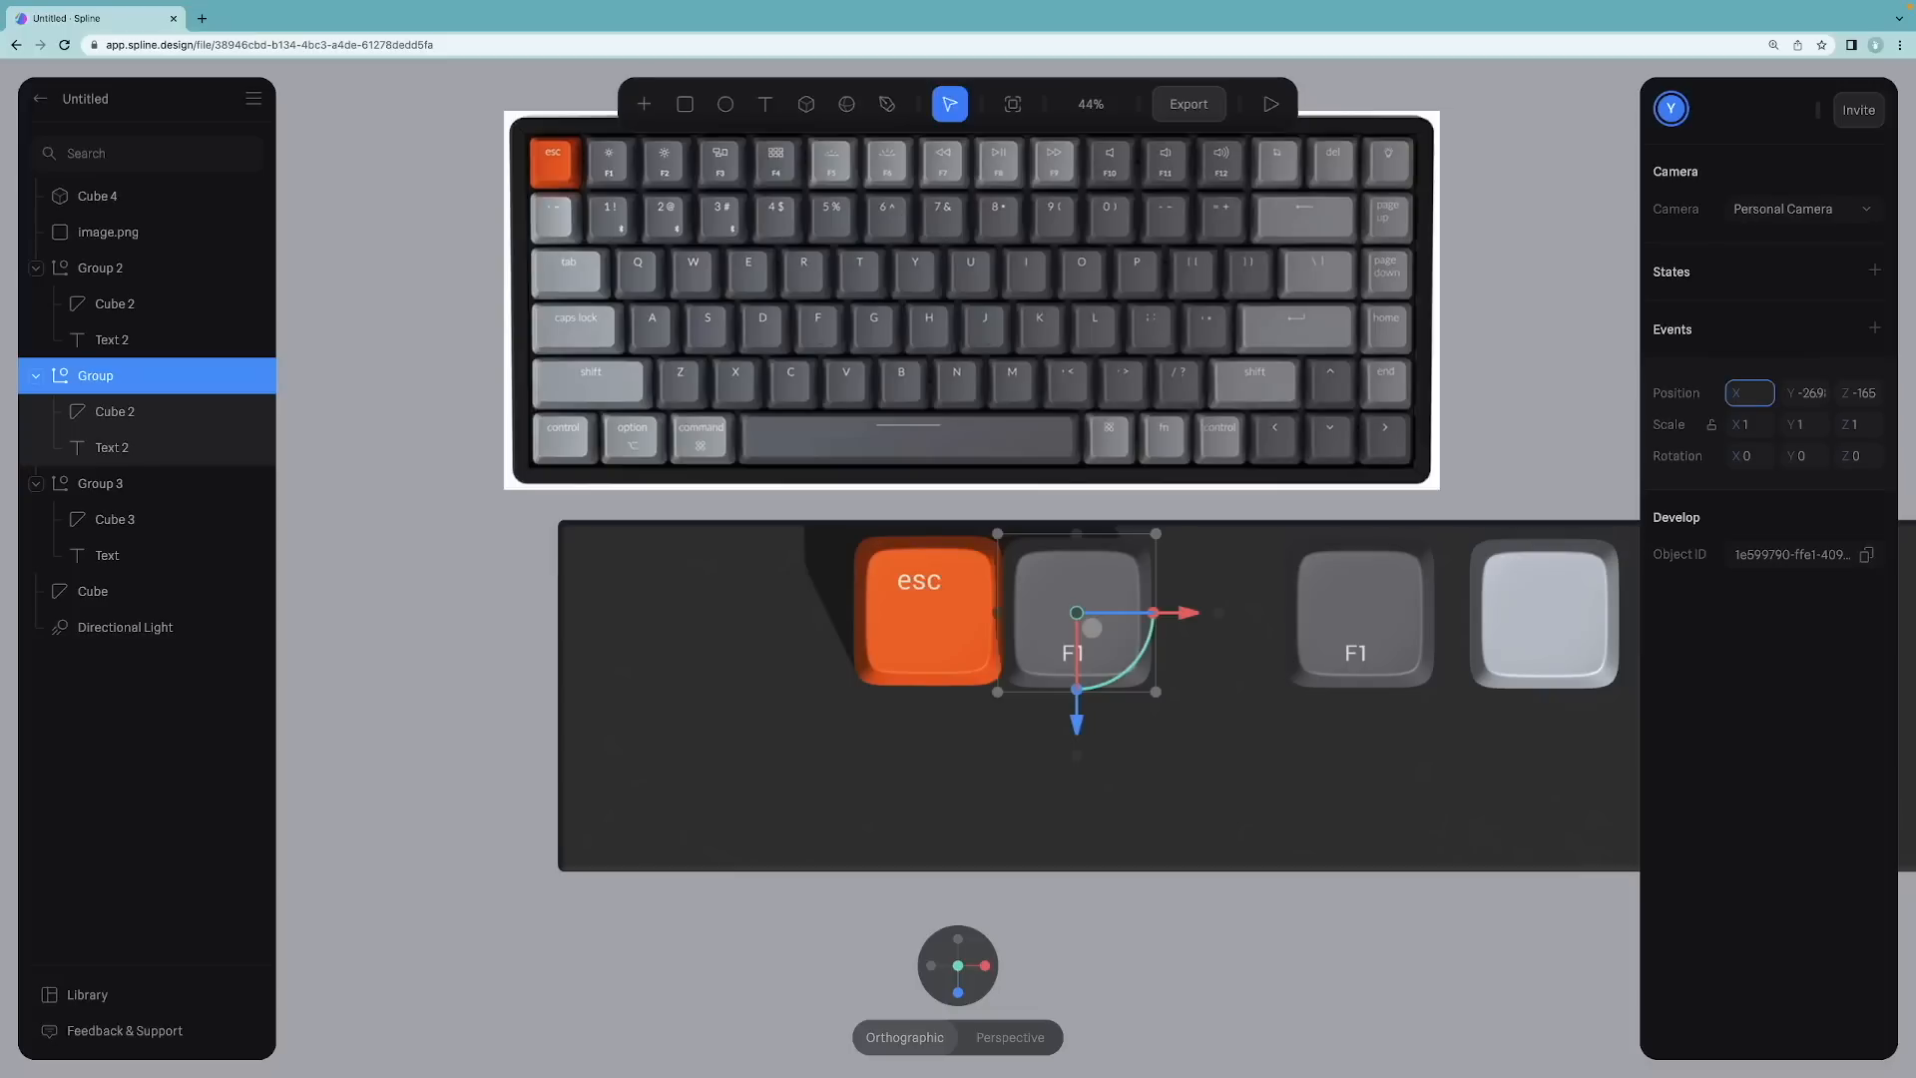
pyautogui.press('Return')
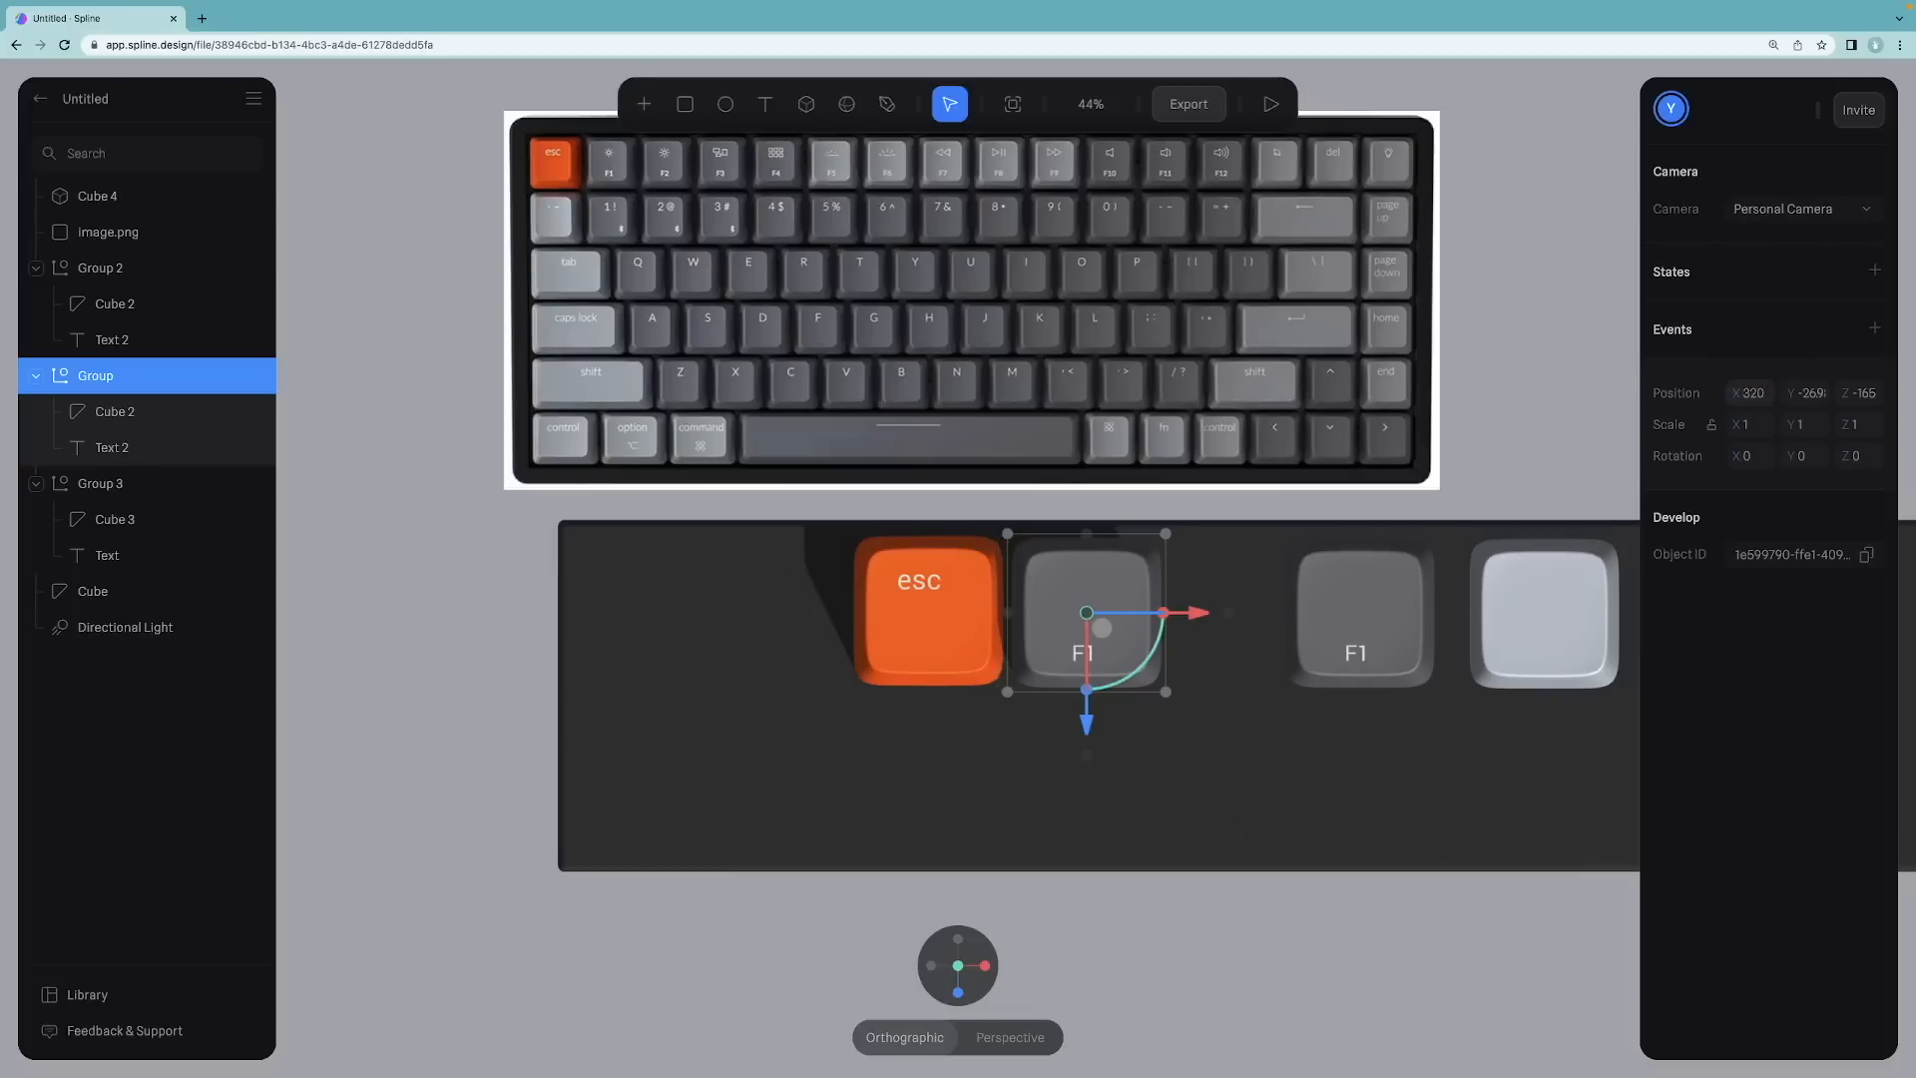
# Step: Try X positions of 310 and then 300 for the F1 keycap group
pyautogui.click(1126, 960)
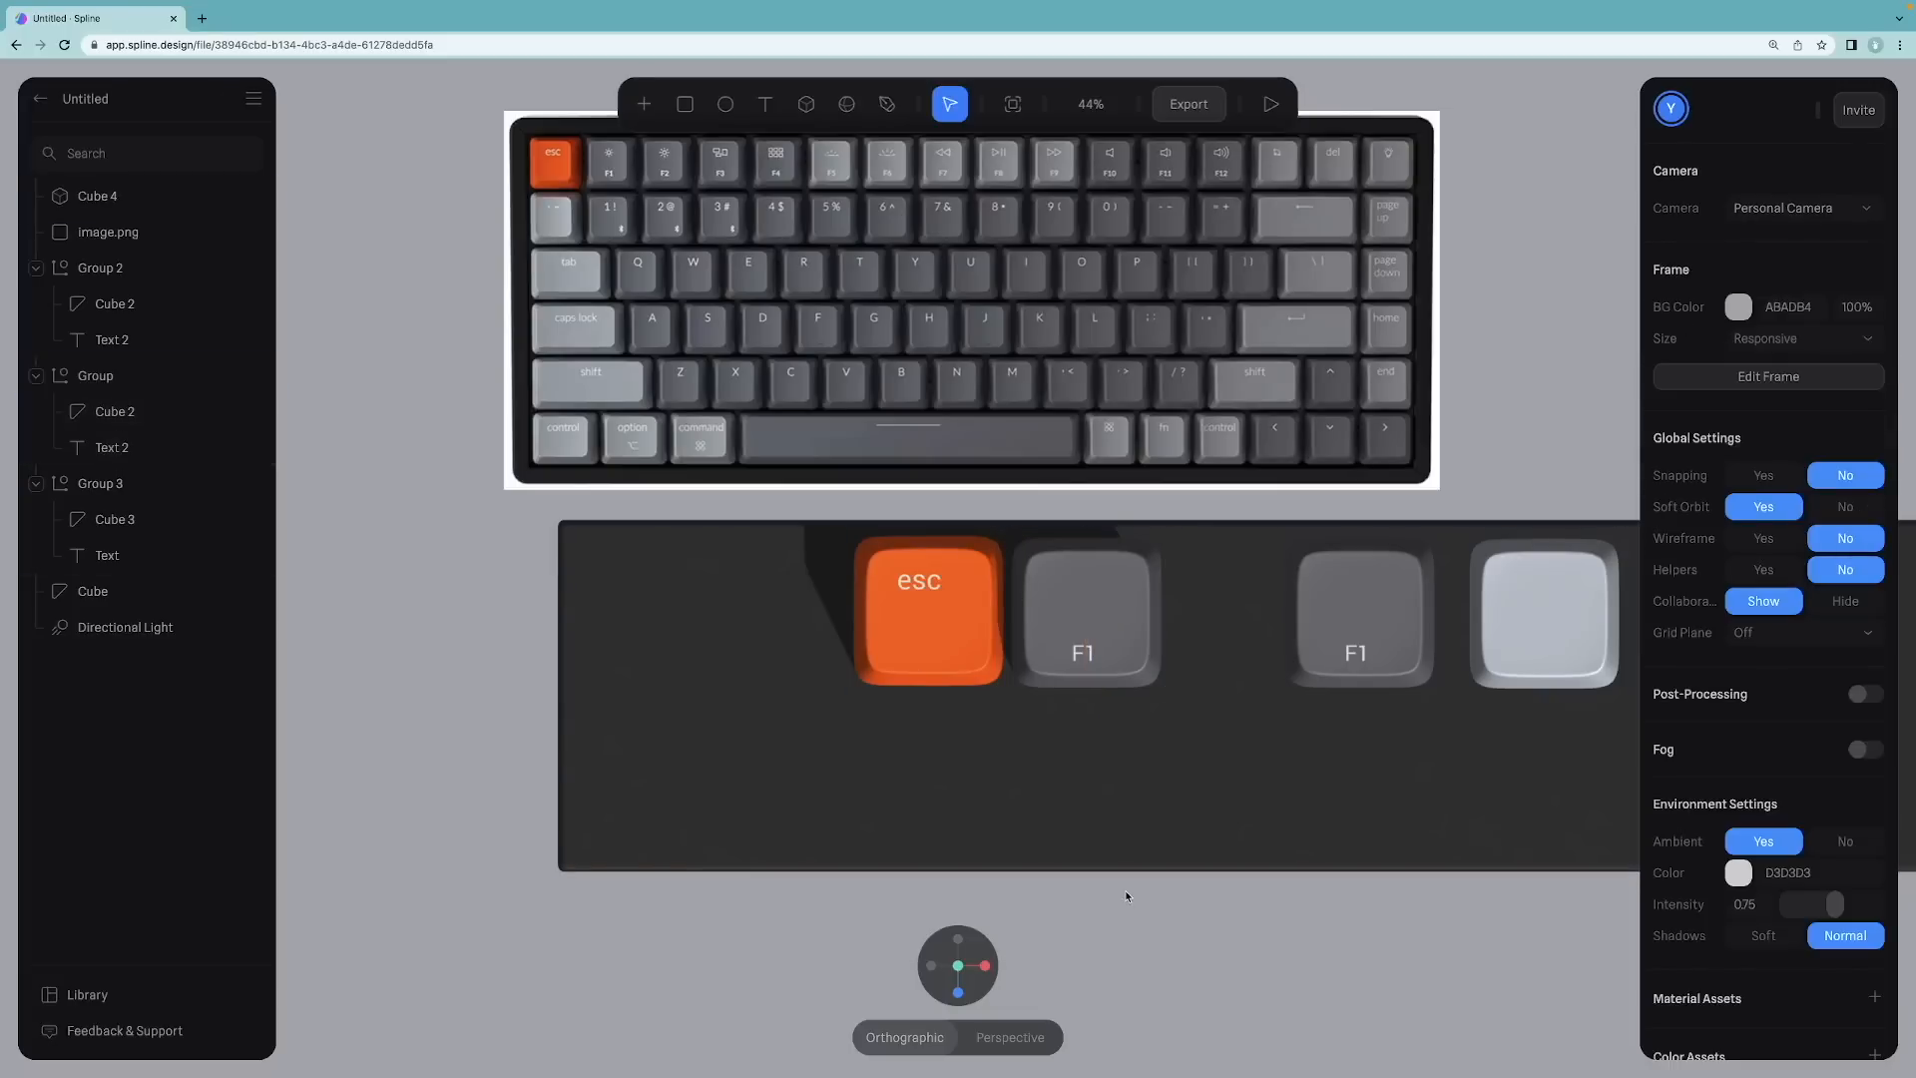
pyautogui.click(1098, 667)
pyautogui.click(1765, 394)
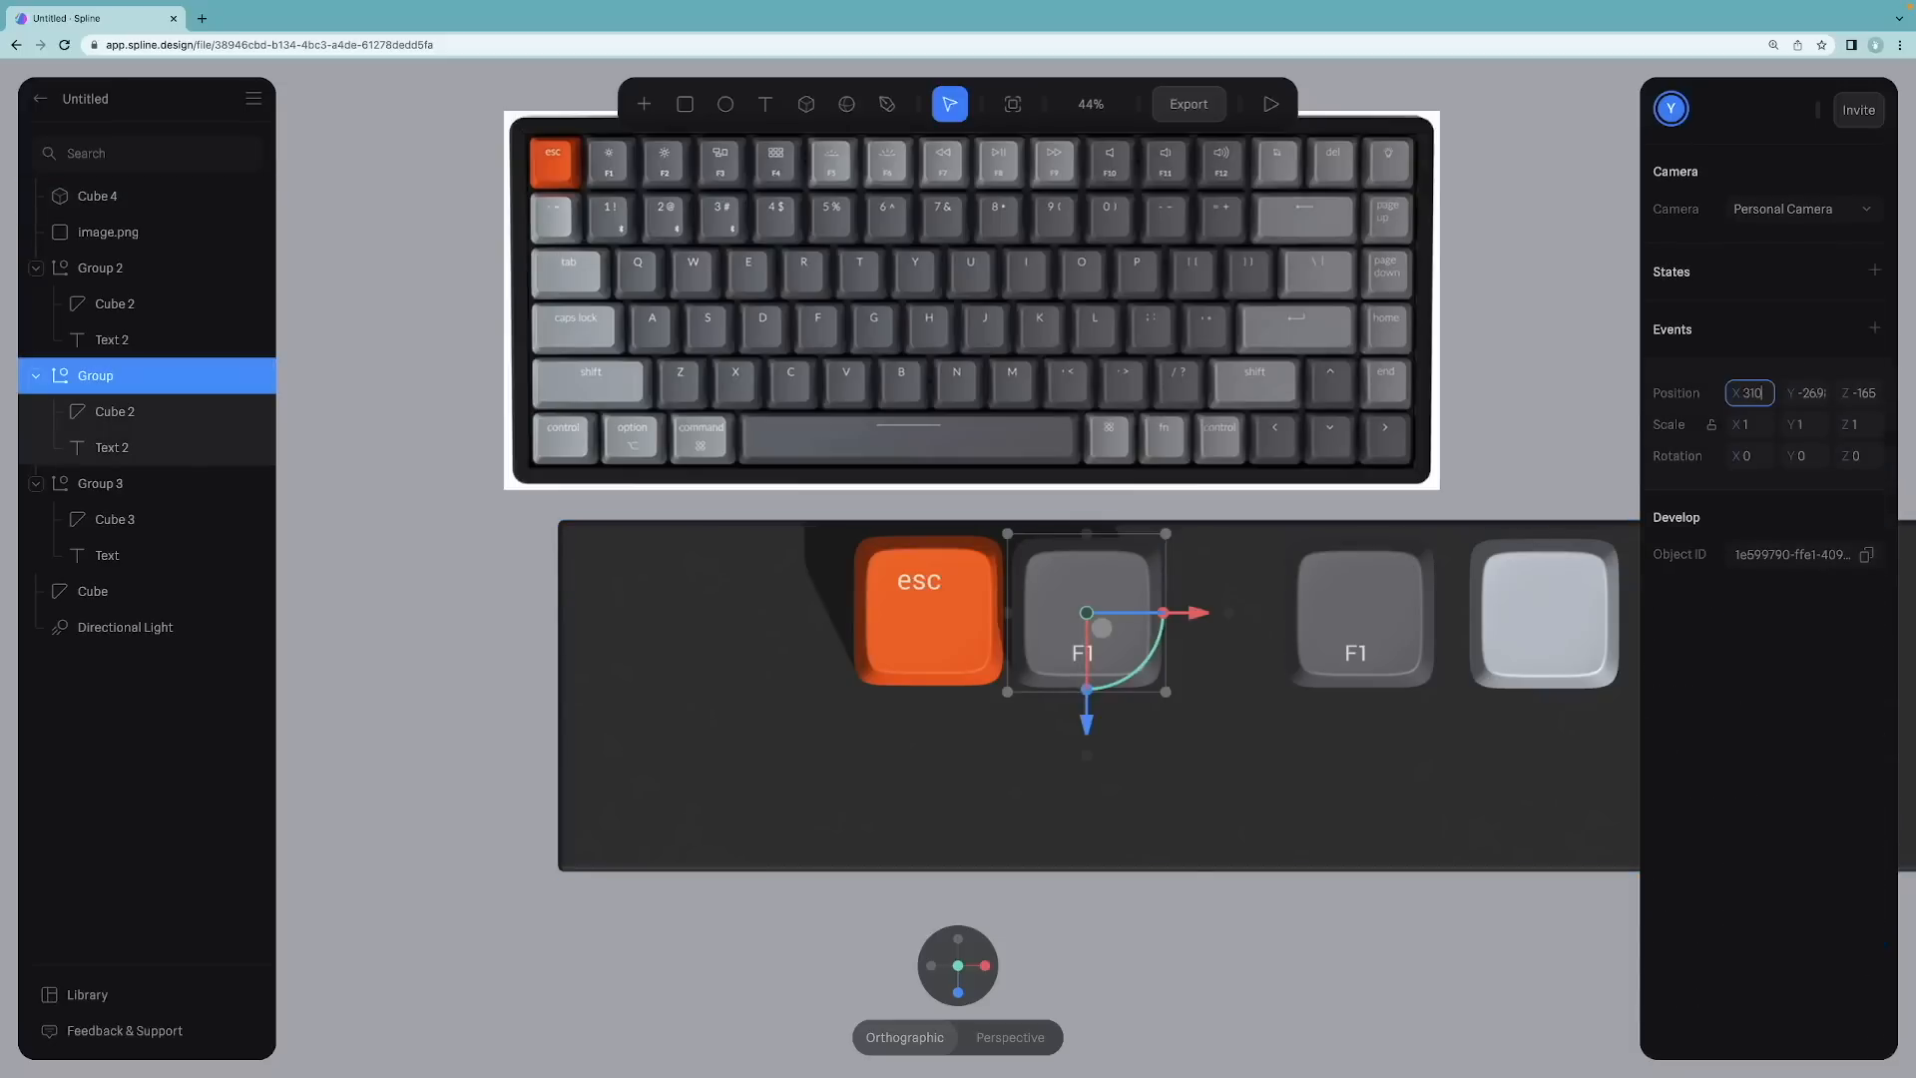
pyautogui.write('310')
pyautogui.press('Return')
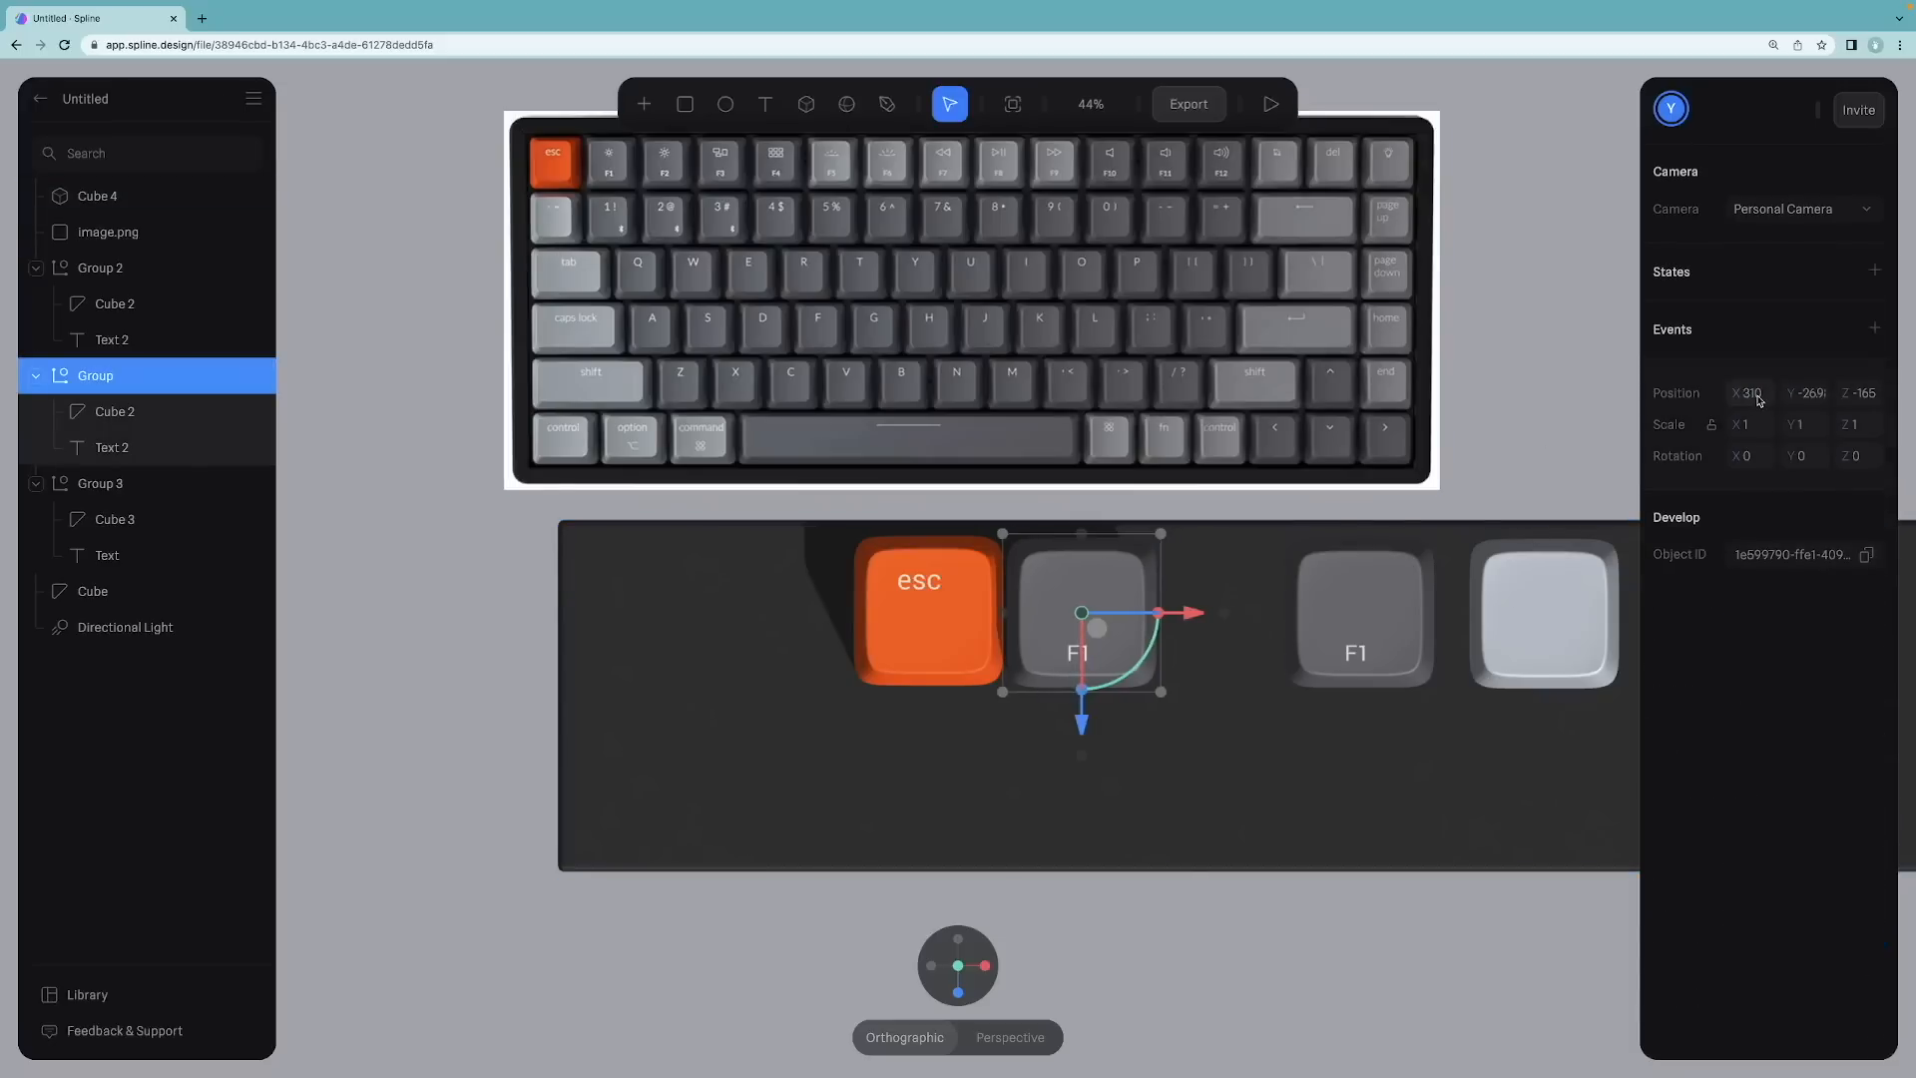
pyautogui.write('300')
pyautogui.press('Return')
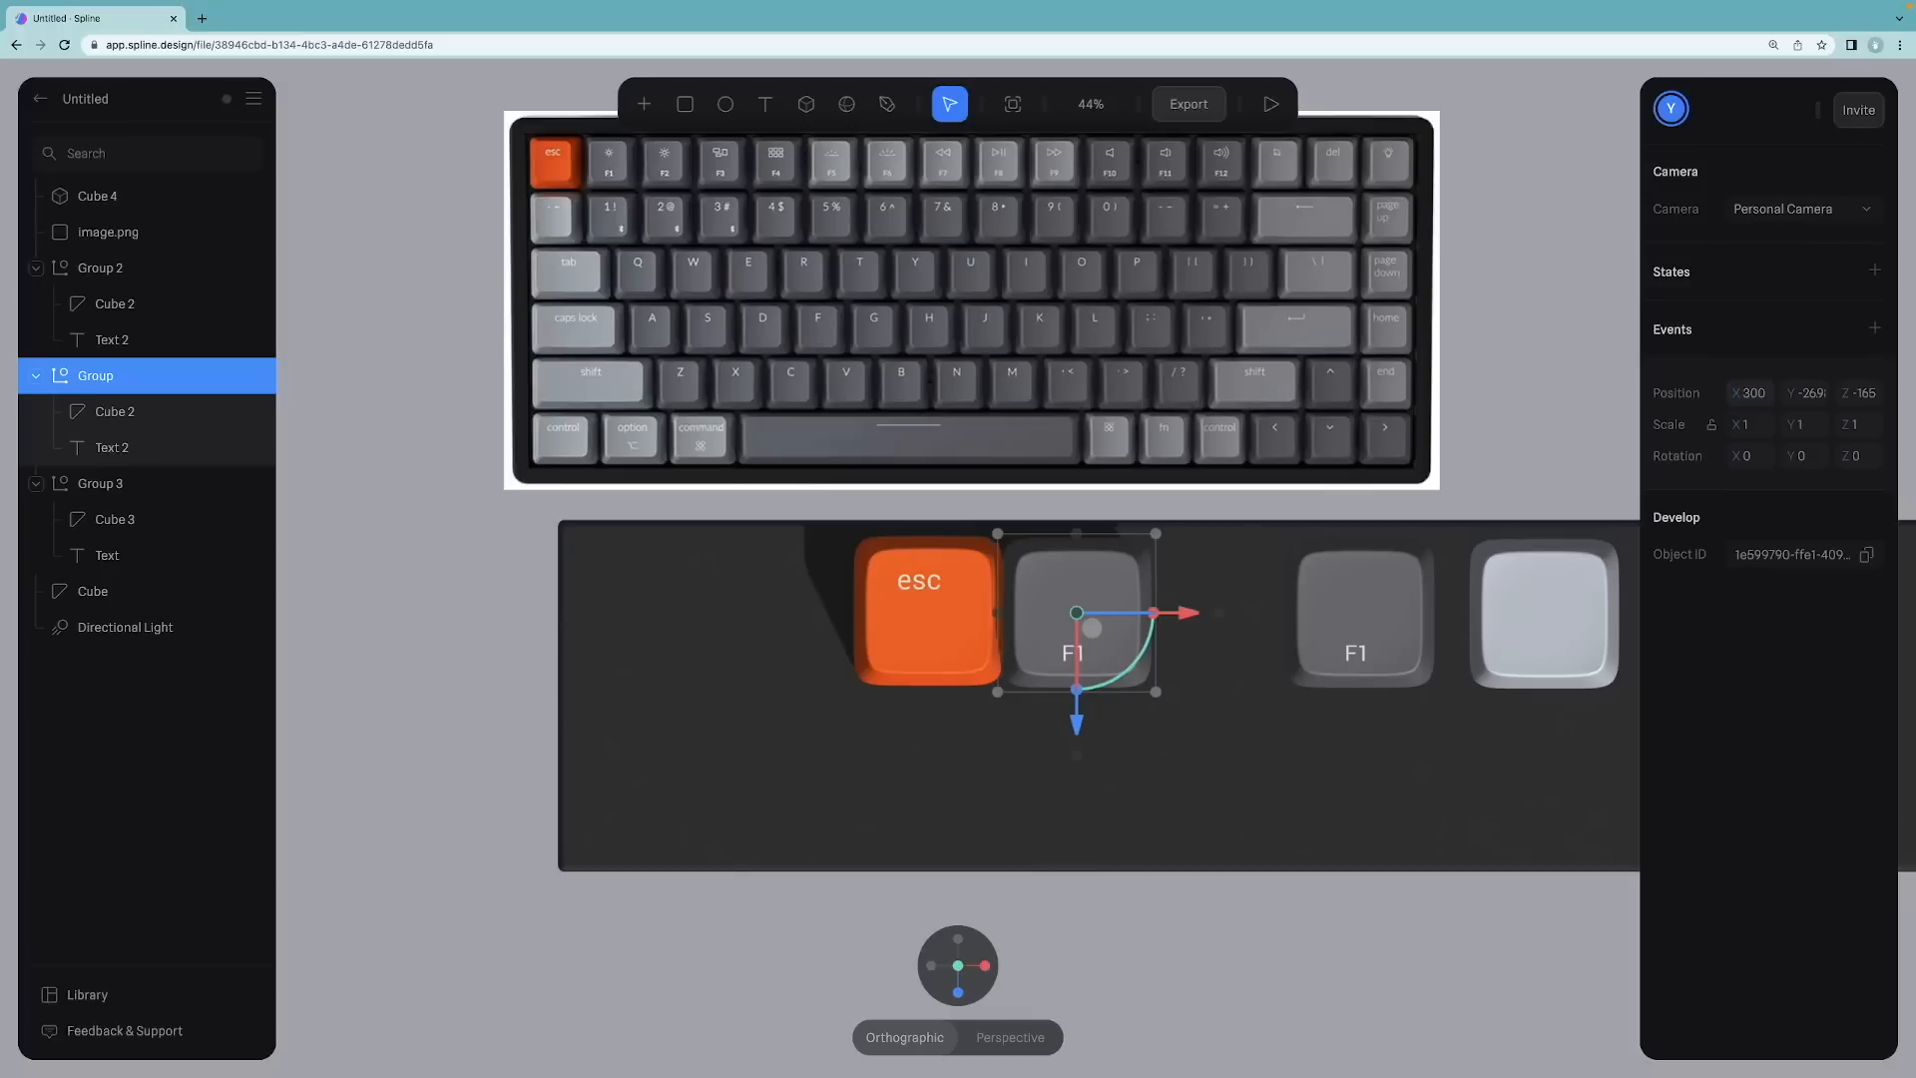
# Step: Set the F1 keycap group's X position to 310
pyautogui.scroll(5, 958, 569)
pyautogui.click(1035, 479)
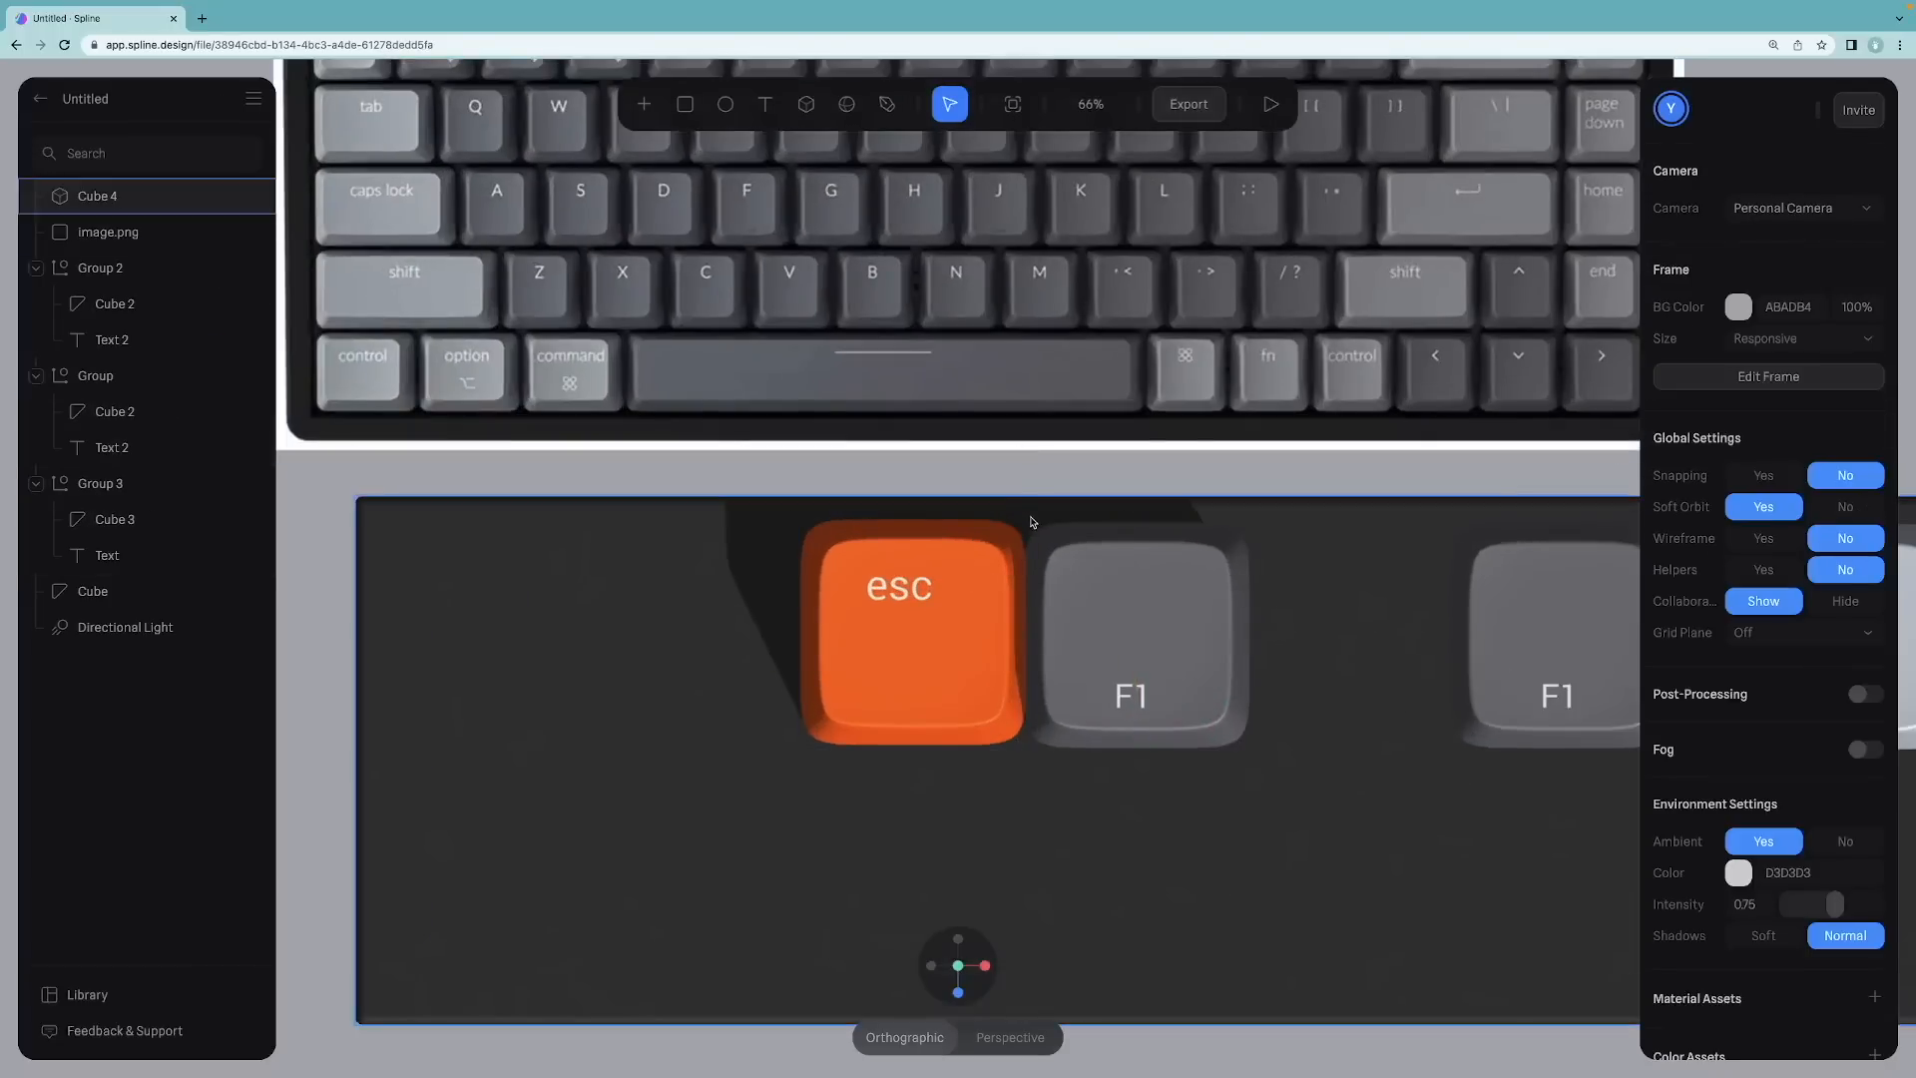
pyautogui.click(1126, 614)
pyautogui.click(1751, 393)
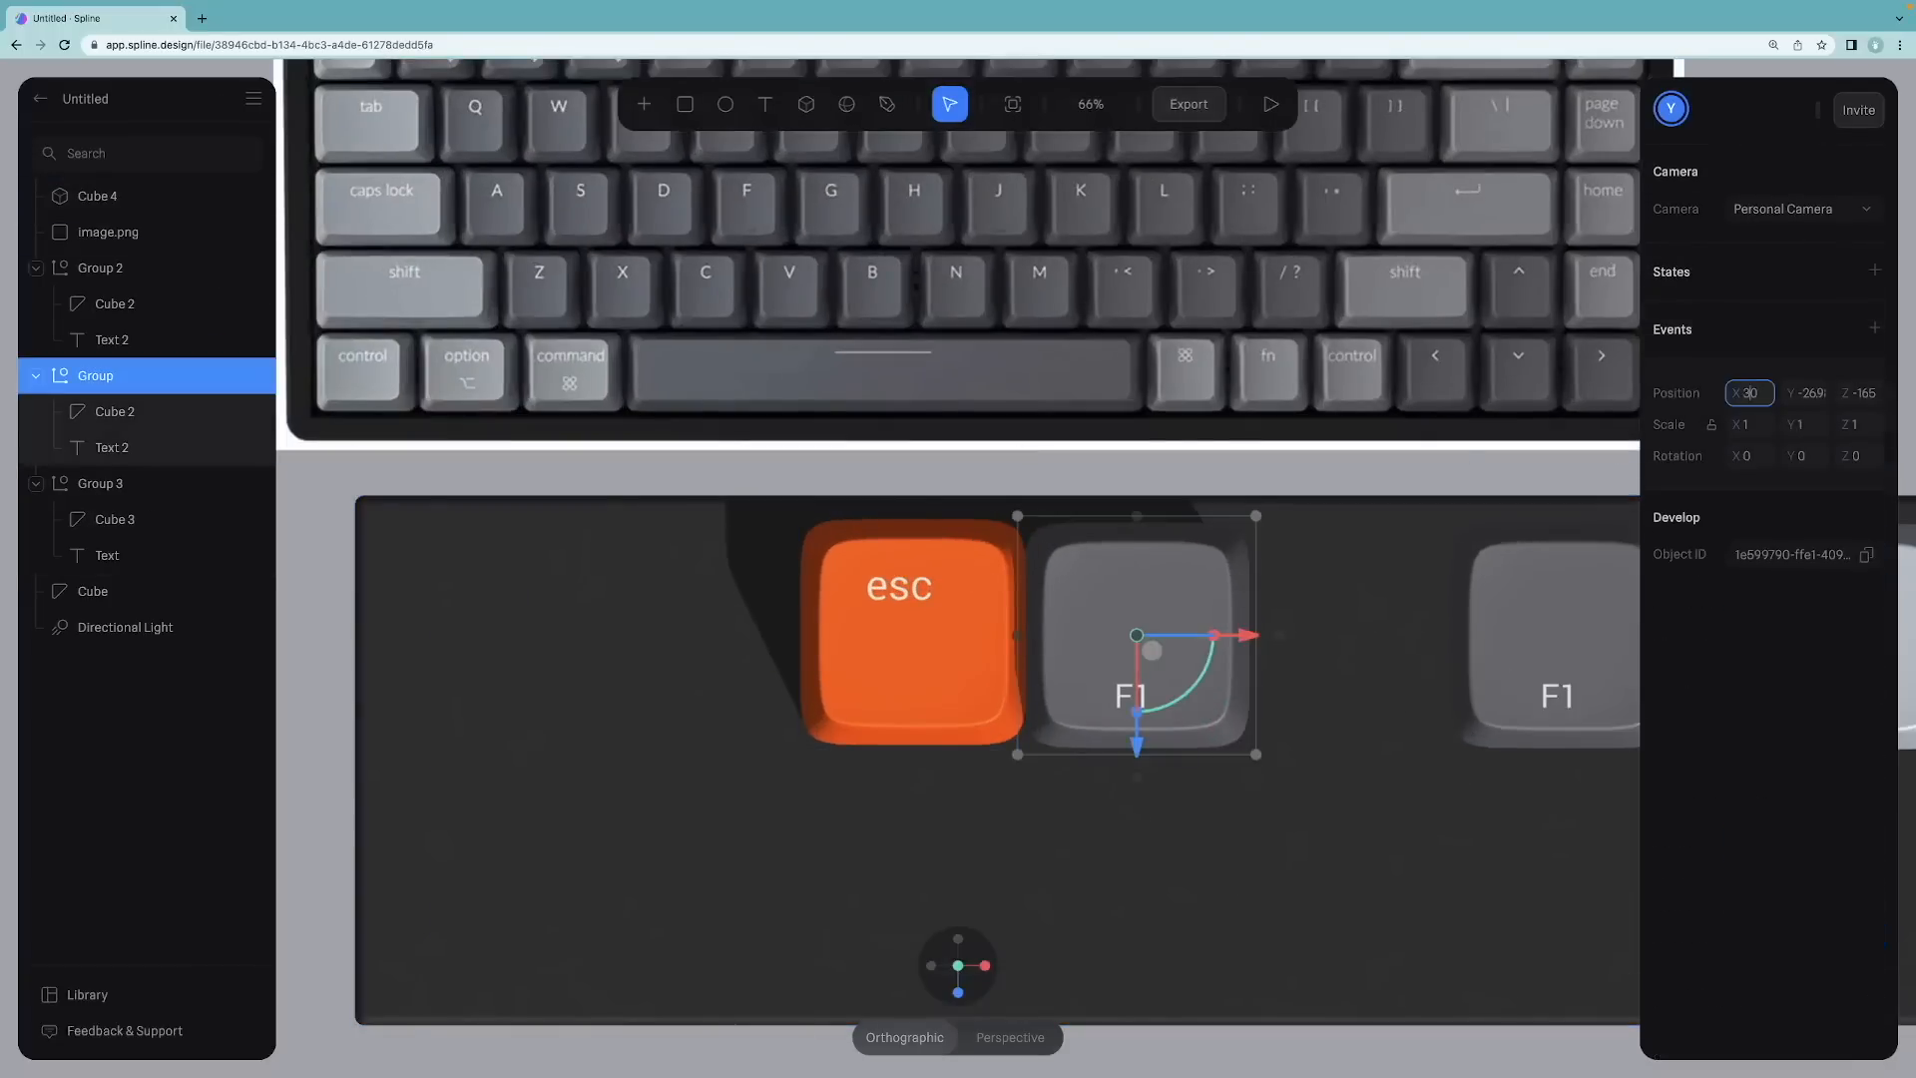
pyautogui.press('Return')
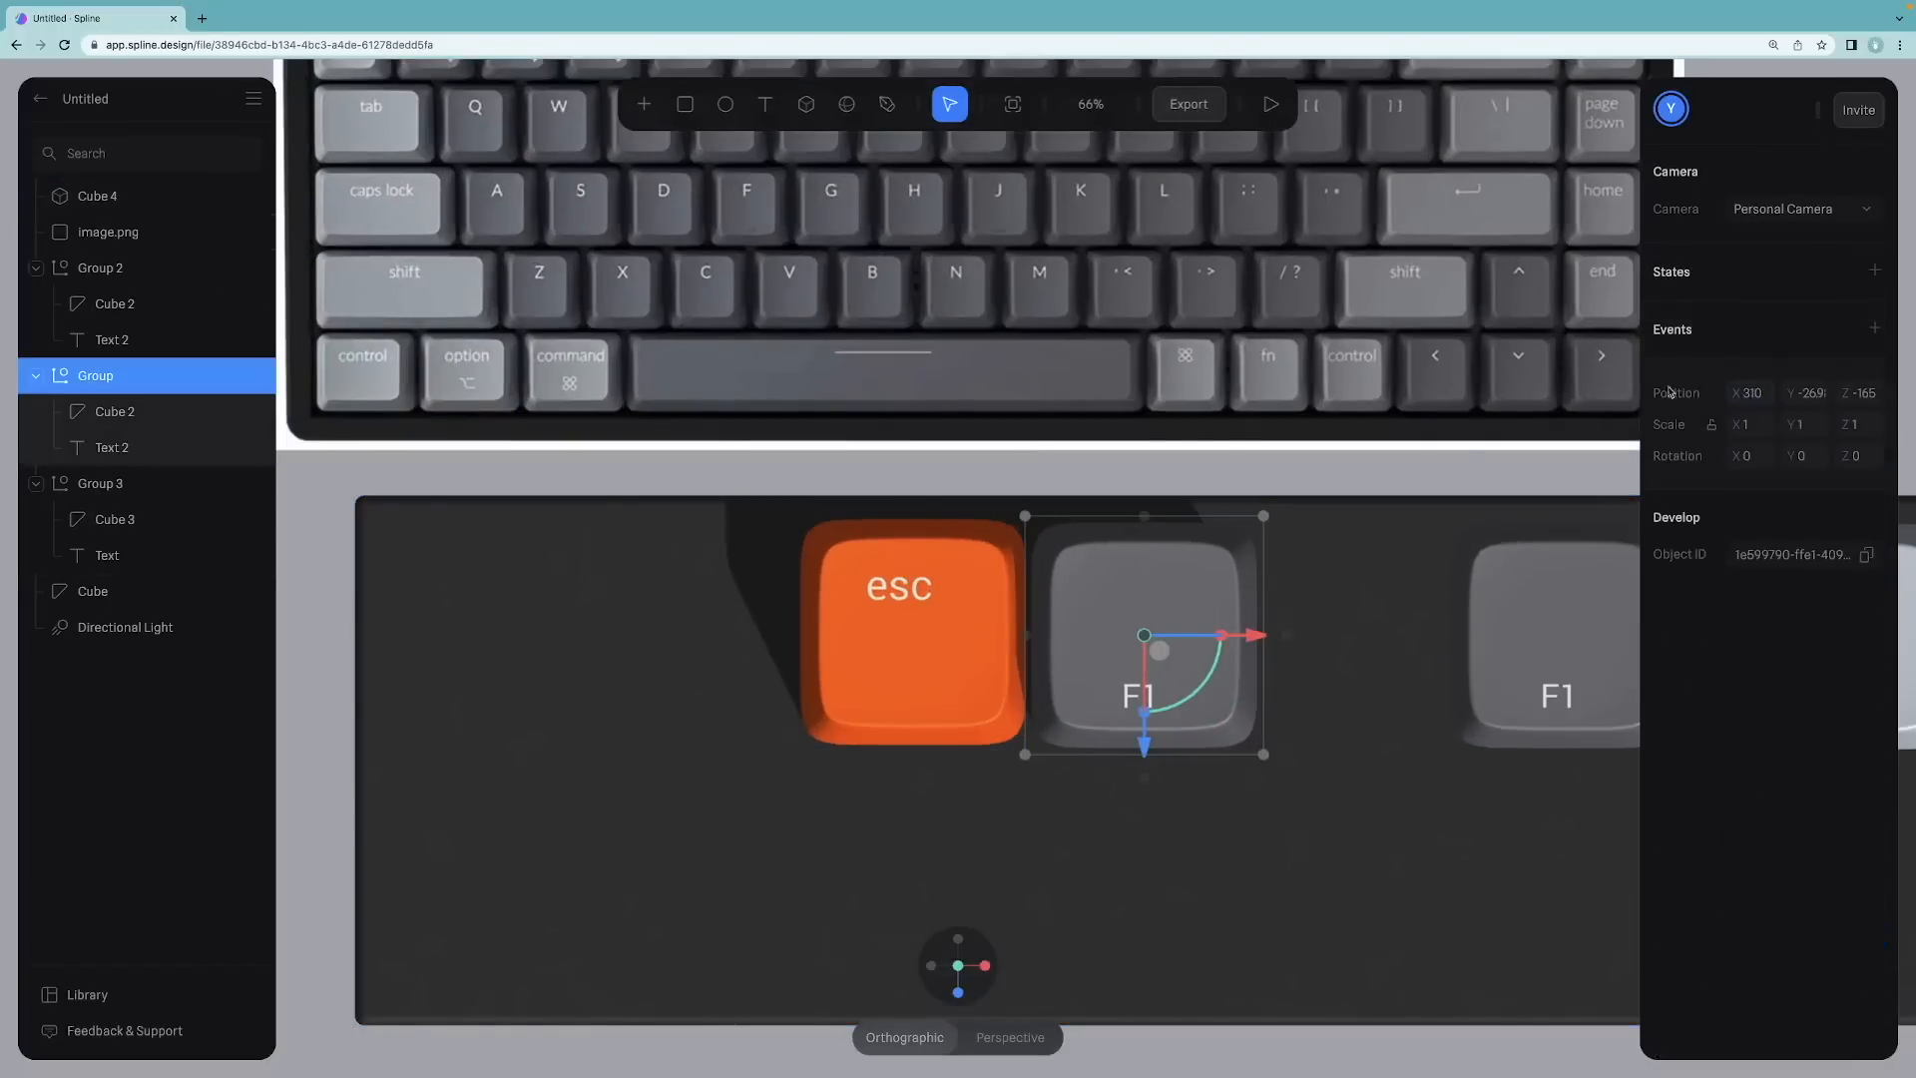
pyautogui.click(1130, 467)
pyautogui.scroll(-5, 1125, 530)
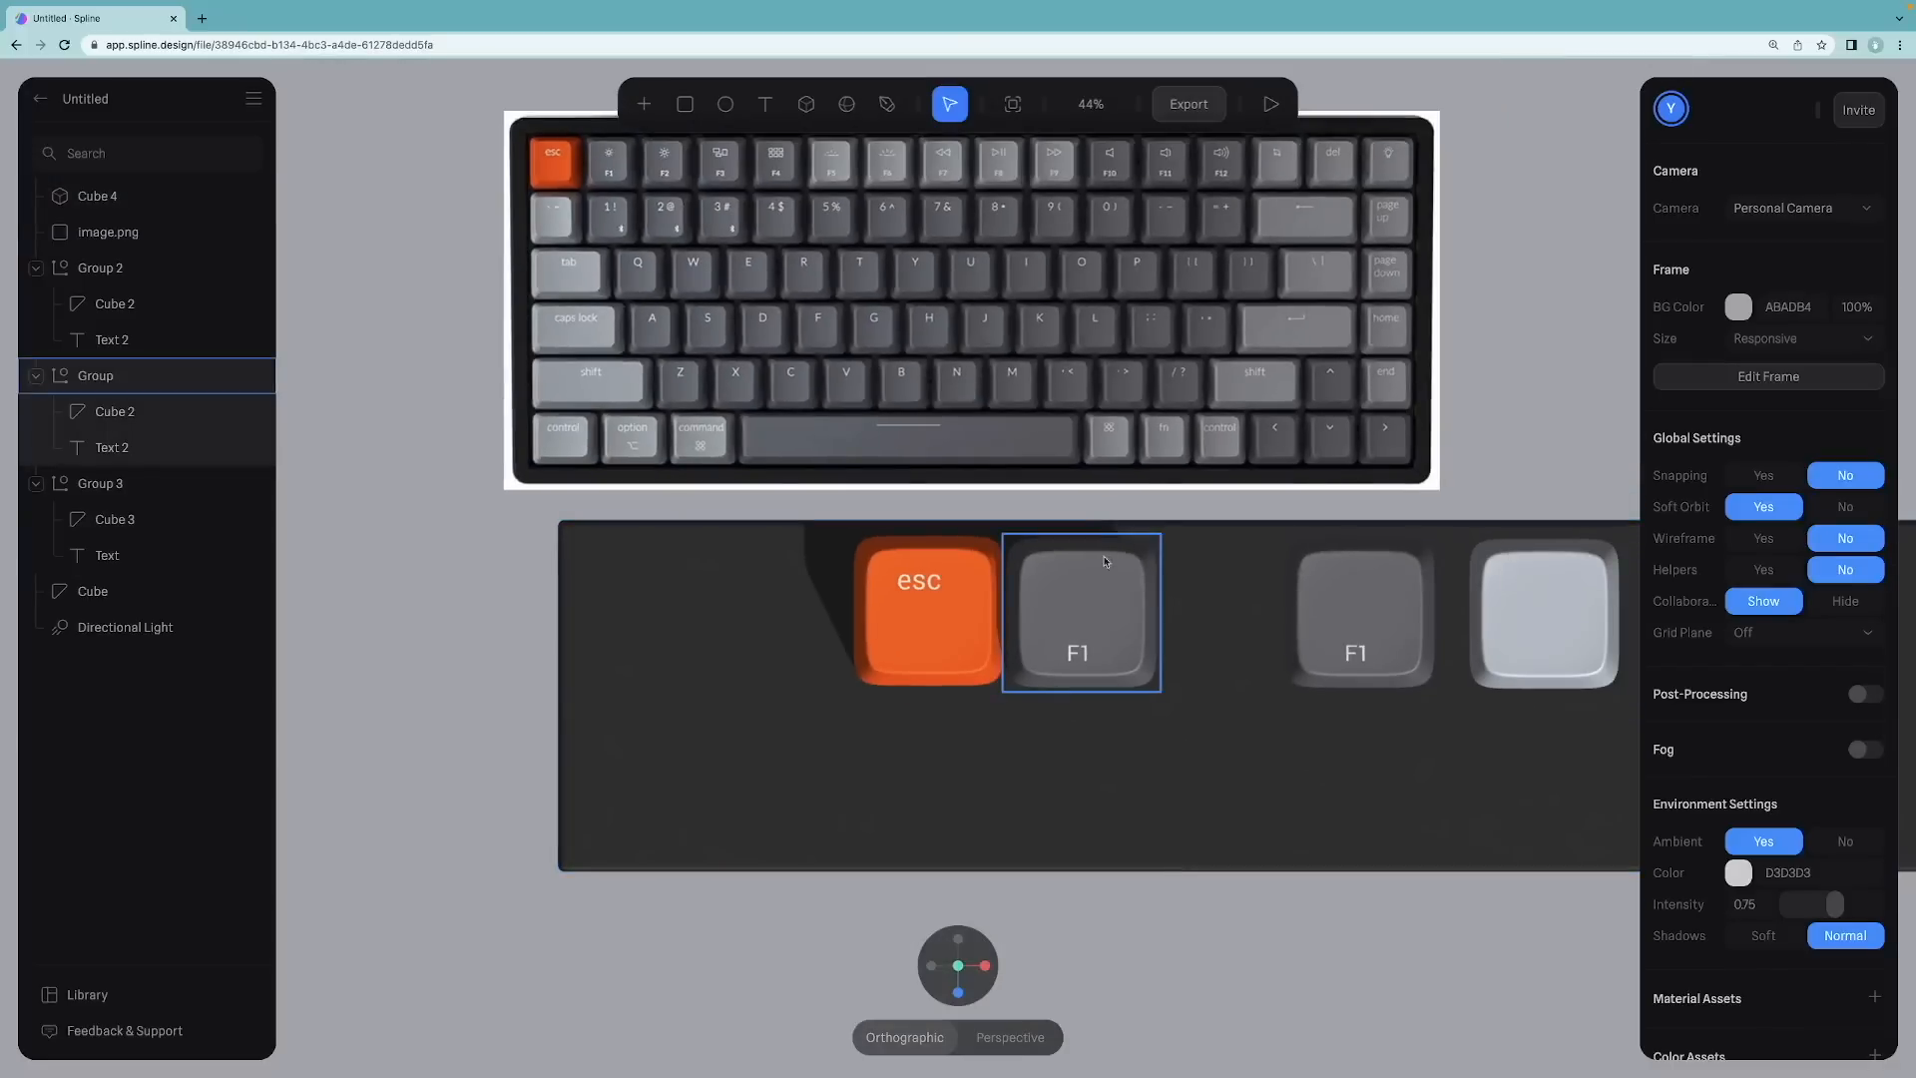
pyautogui.click(628, 678)
pyautogui.moveTo(555, 697); pyautogui.dragTo(836, 684)
pyautogui.moveTo(948, 1001); pyautogui.dragTo(960, 966)
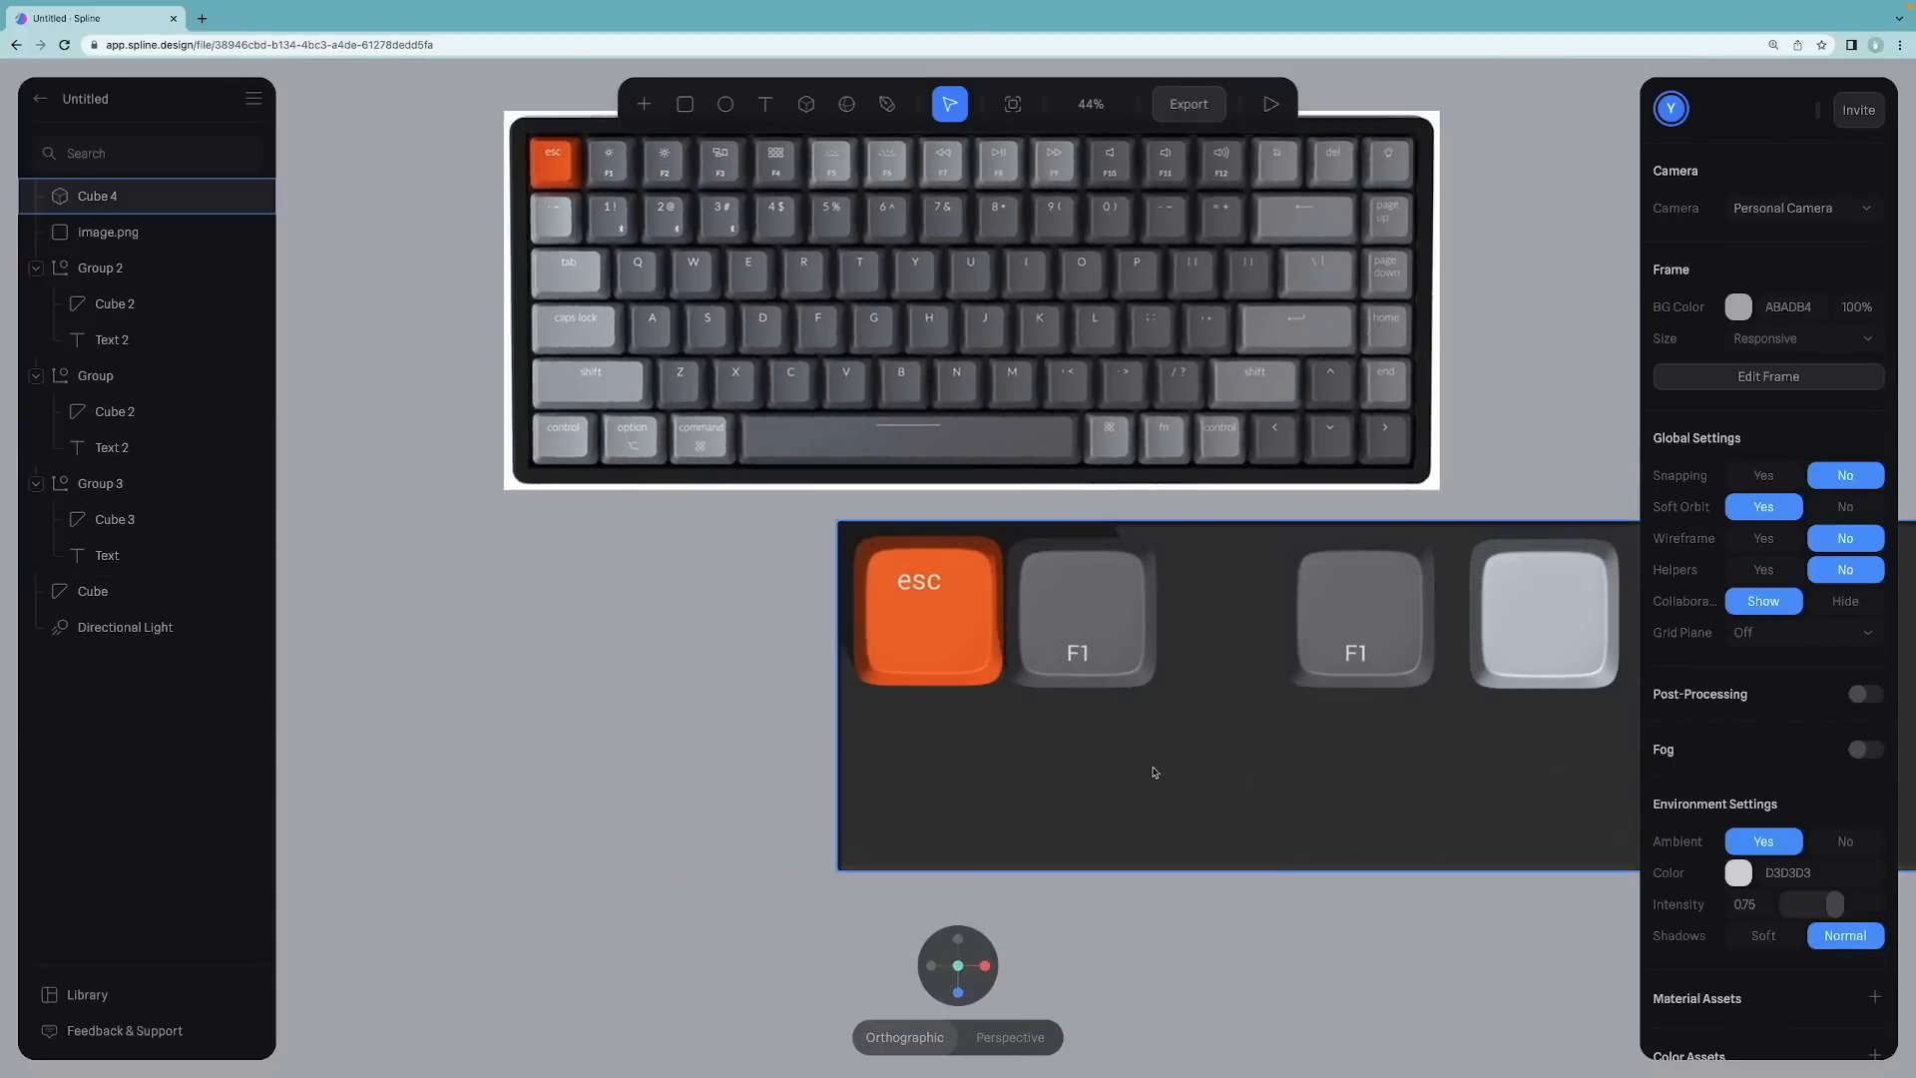
pyautogui.click(931, 603)
pyautogui.click(1122, 603)
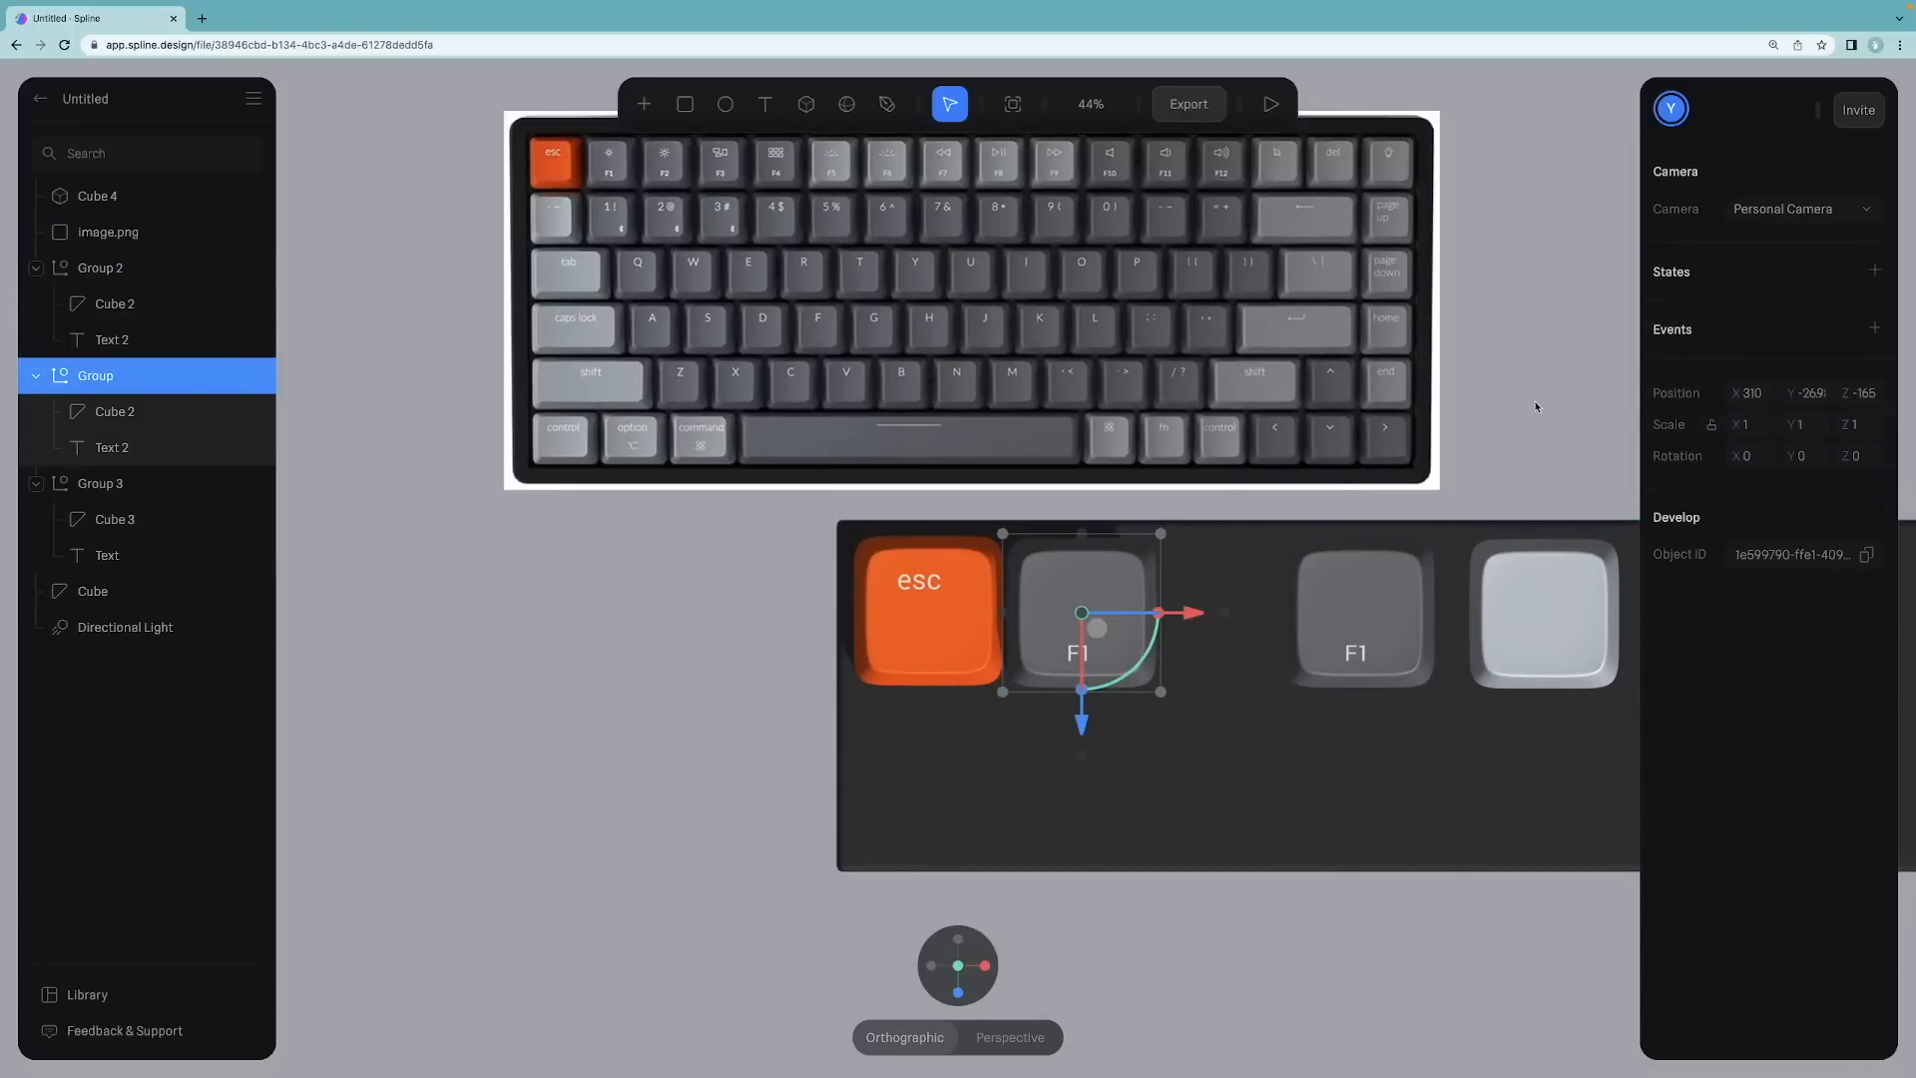
# Step: Set the second F1 keycap group's X position to 620
pyautogui.click(1359, 603)
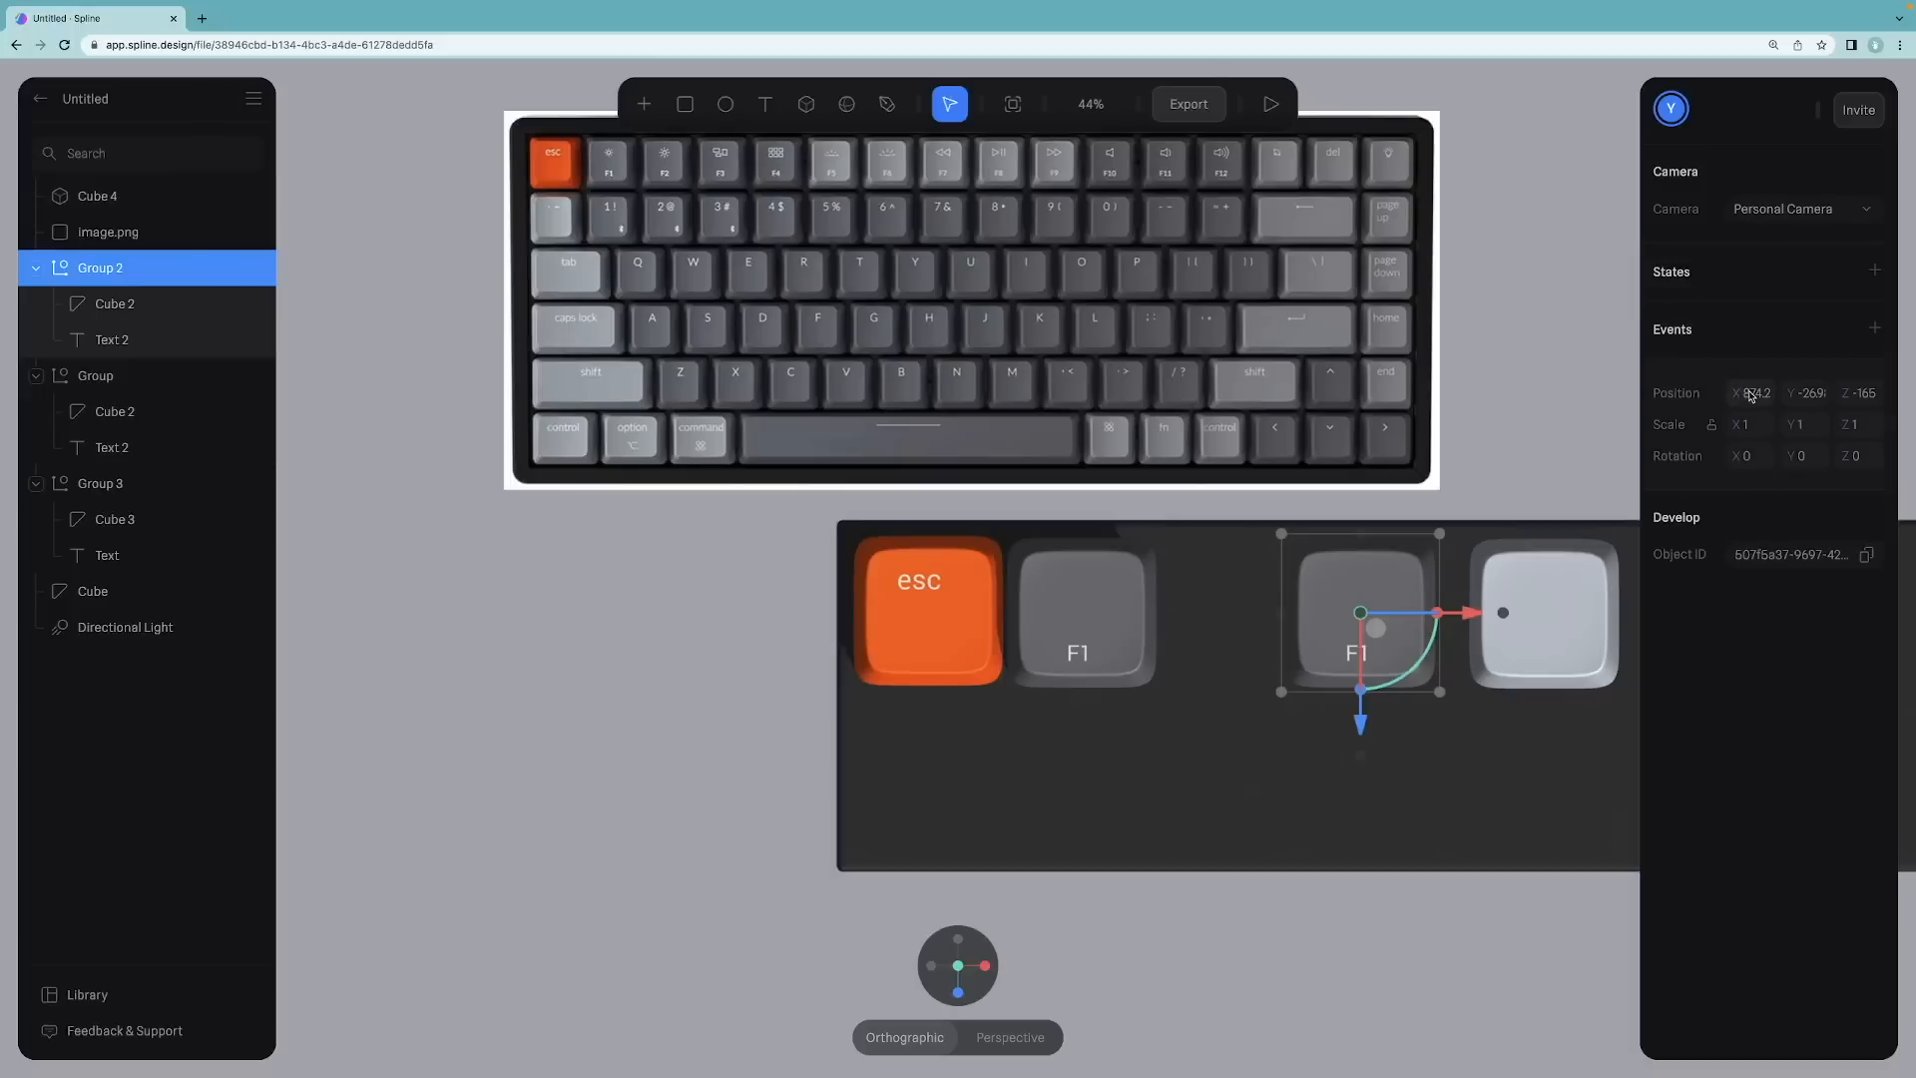
pyautogui.click(1751, 393)
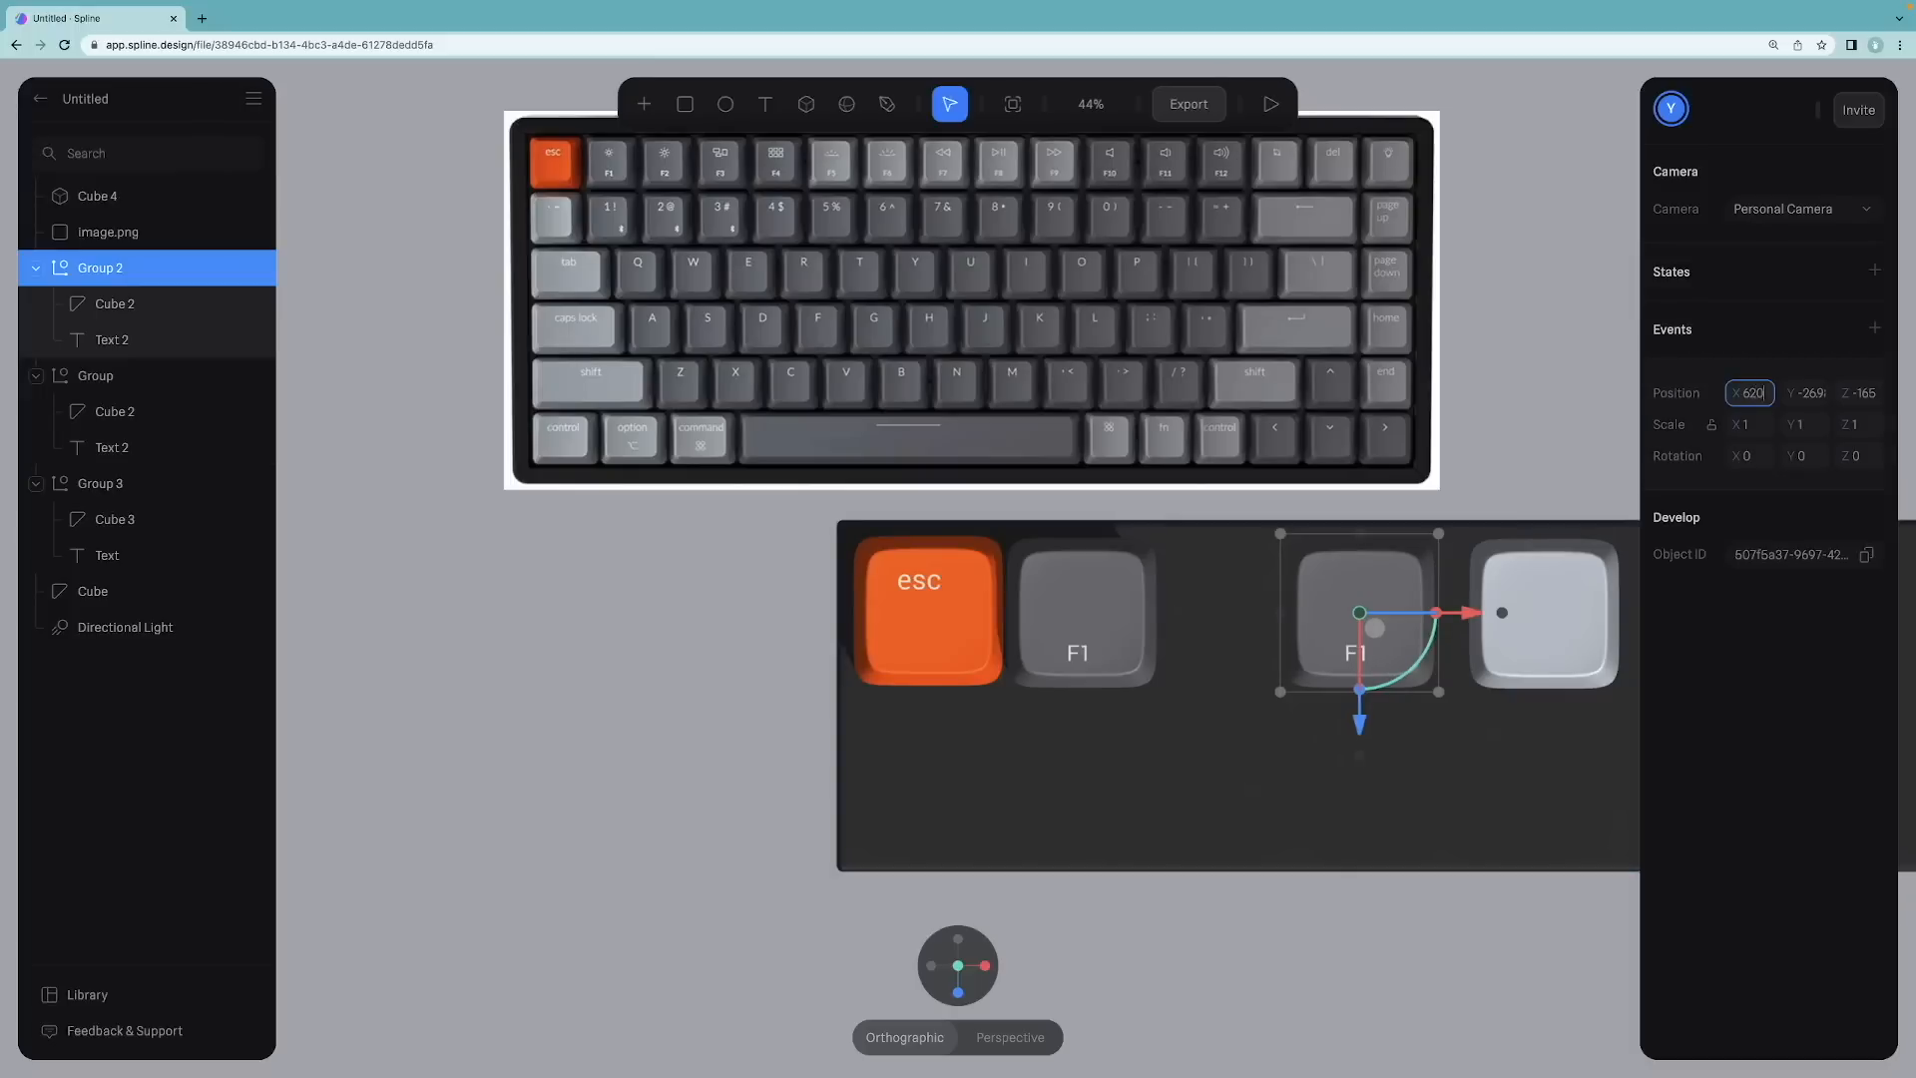
pyautogui.write('620')
pyautogui.press('Return')
pyautogui.click(1450, 492)
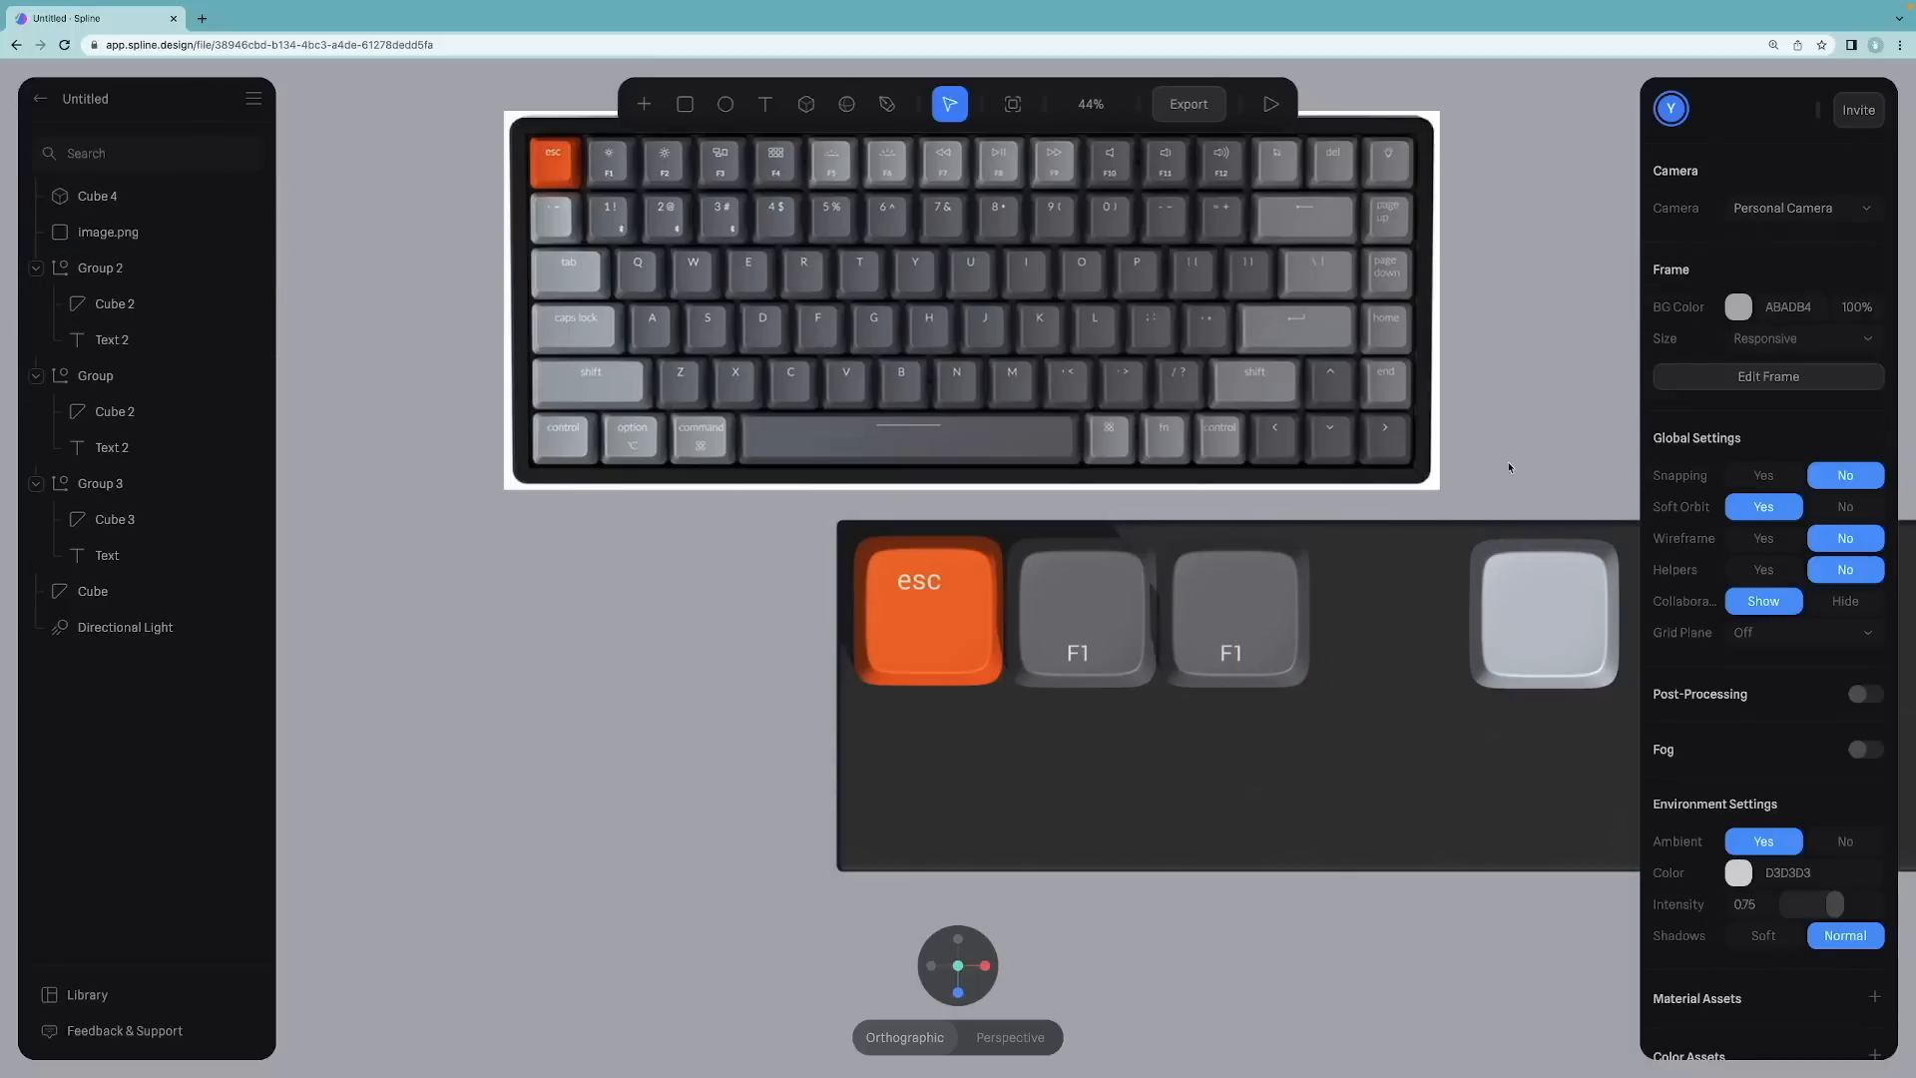
# Step: Move the light gray keycap cube toward the right end of the base
pyautogui.scroll(-5, 1363, 572)
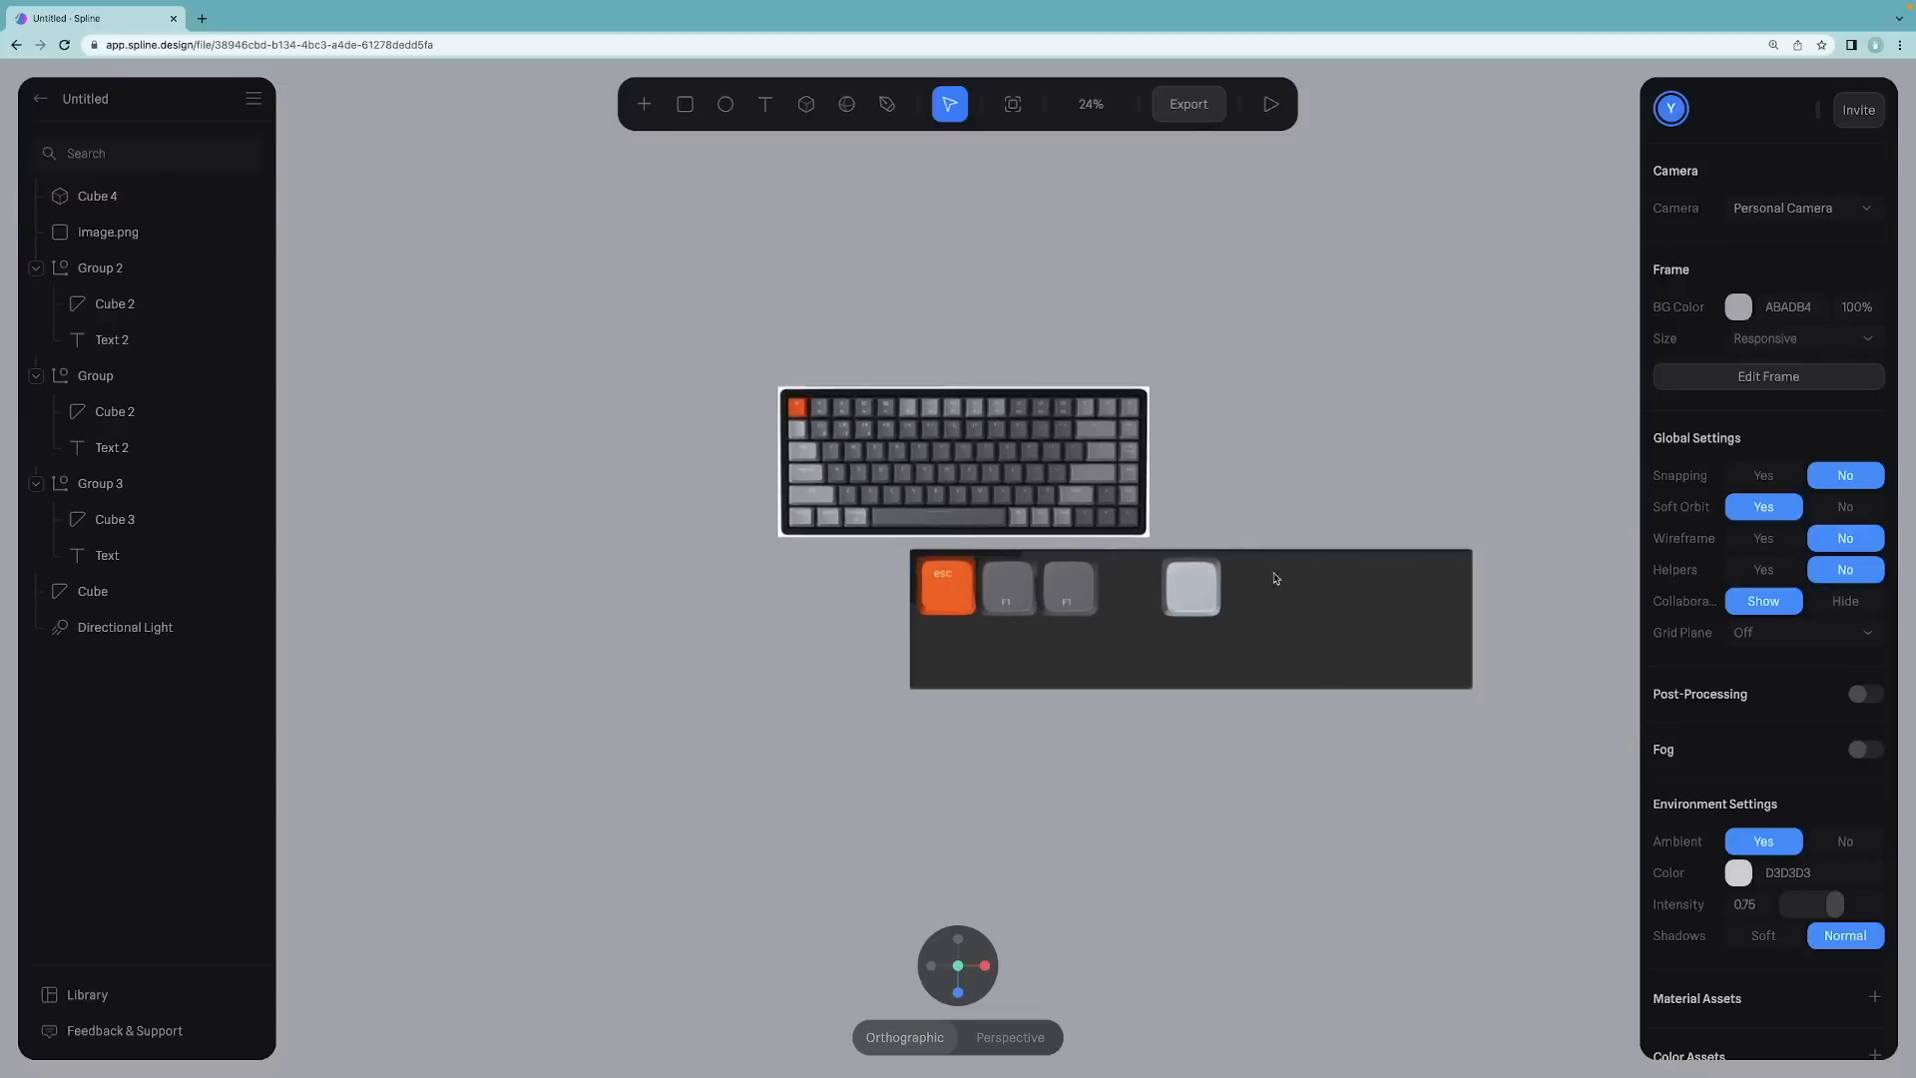
pyautogui.click(1189, 589)
pyautogui.moveTo(1304, 586); pyautogui.dragTo(1487, 579)
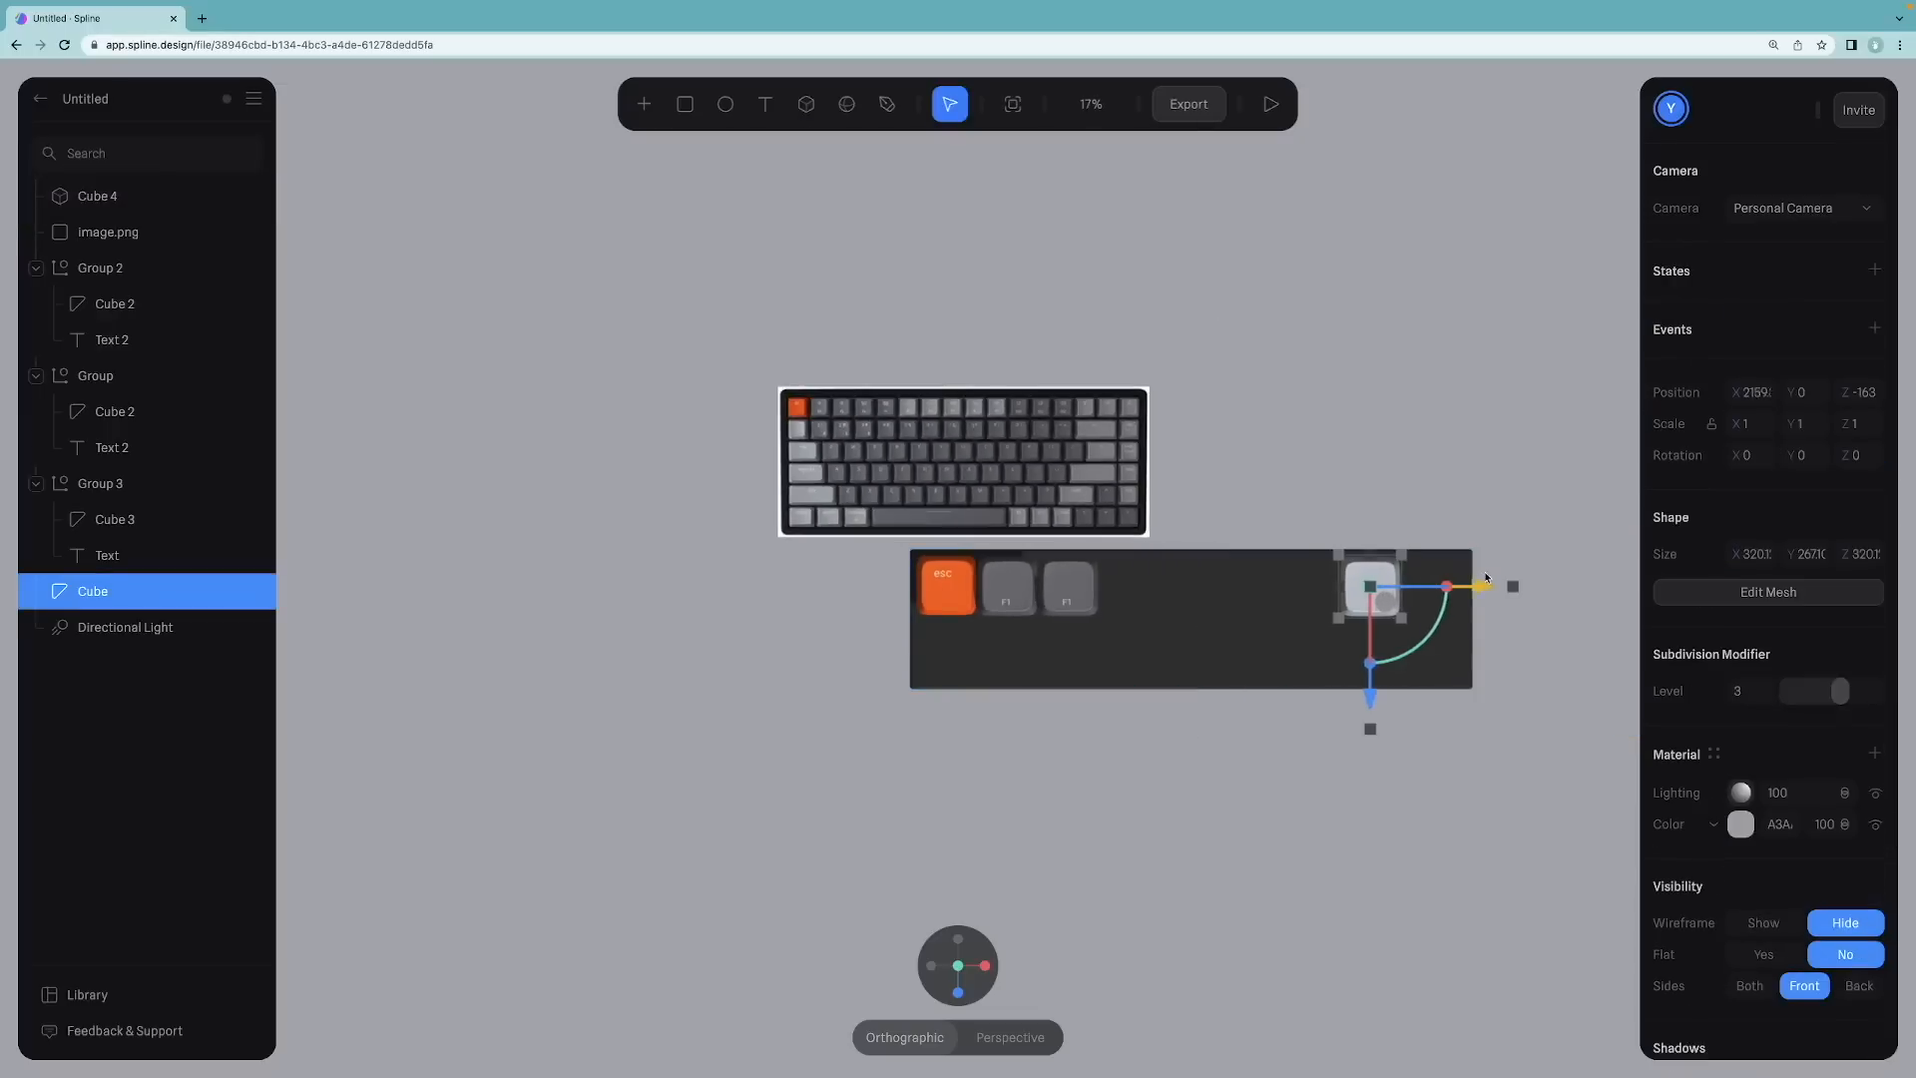
# Step: Set the new F1 keycap copy's X position to 930
pyautogui.click(1070, 591)
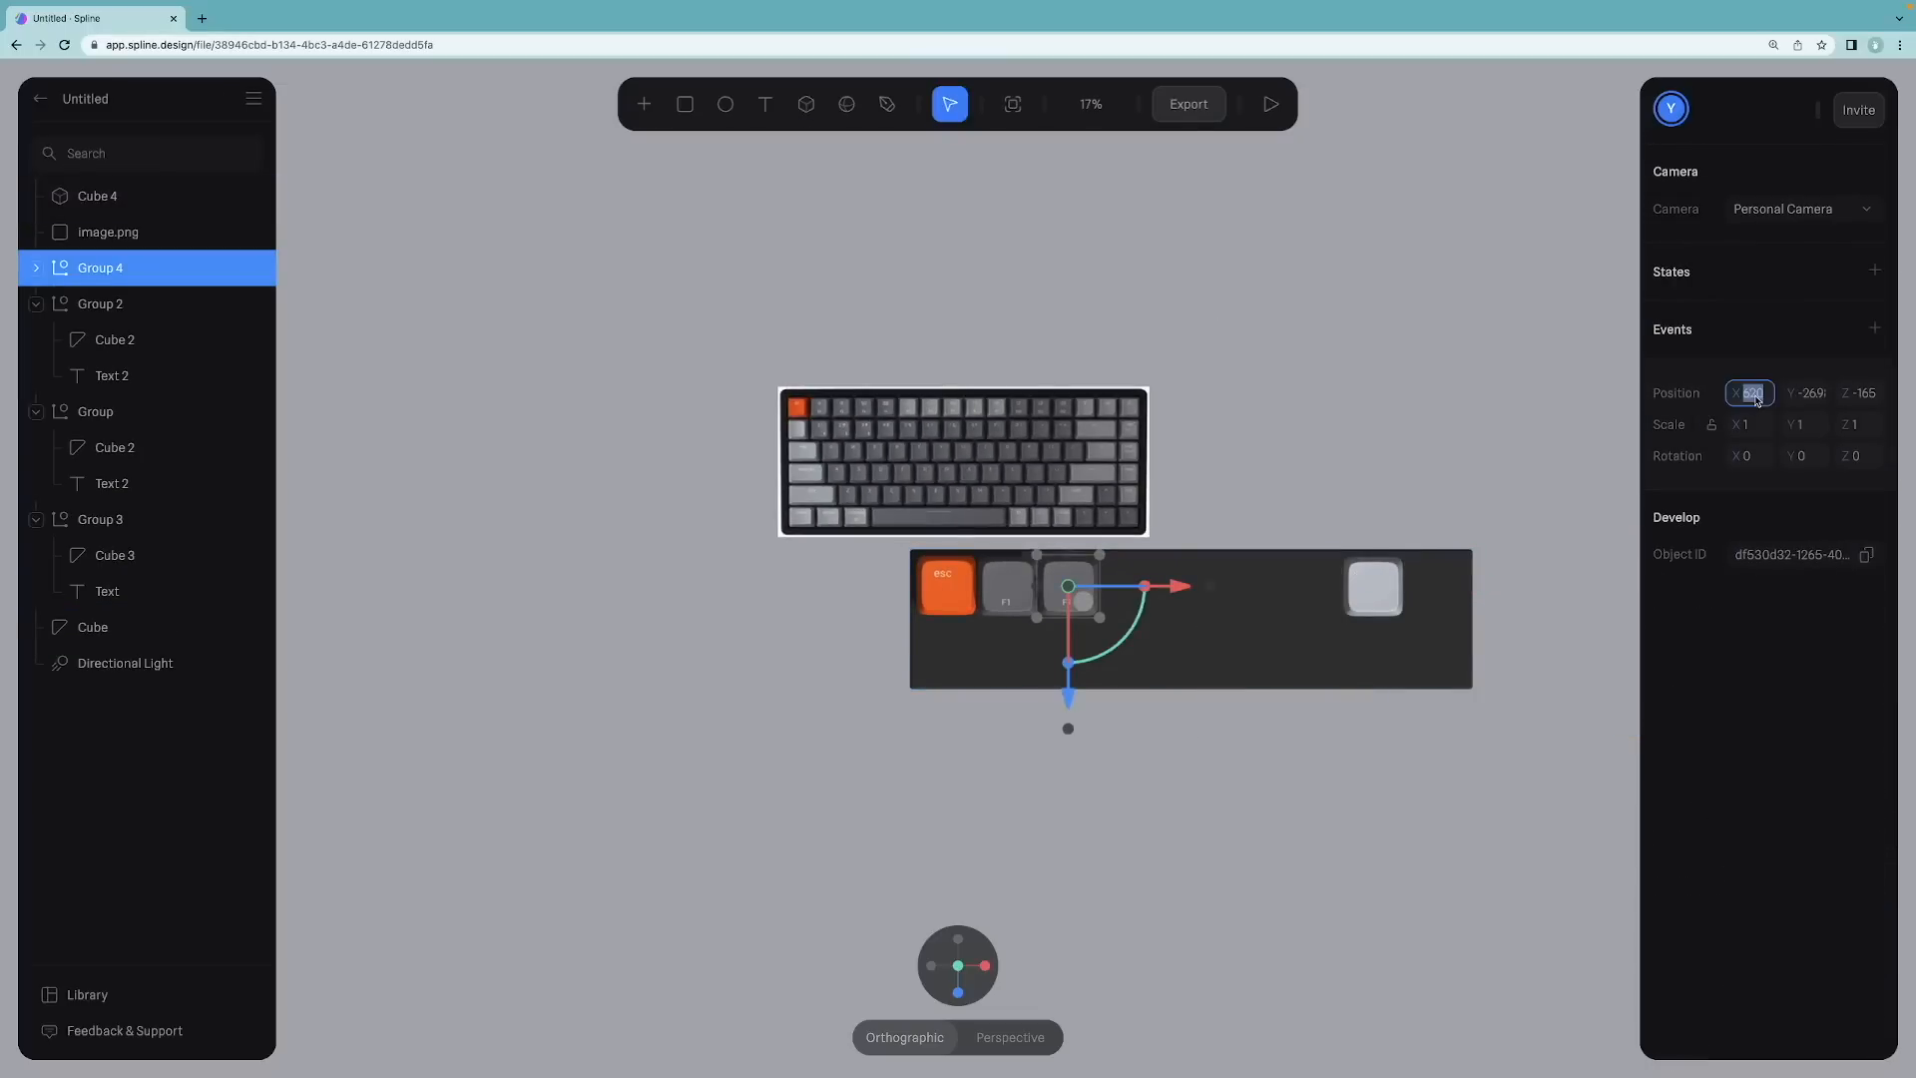
pyautogui.write('930')
pyautogui.press('Return')
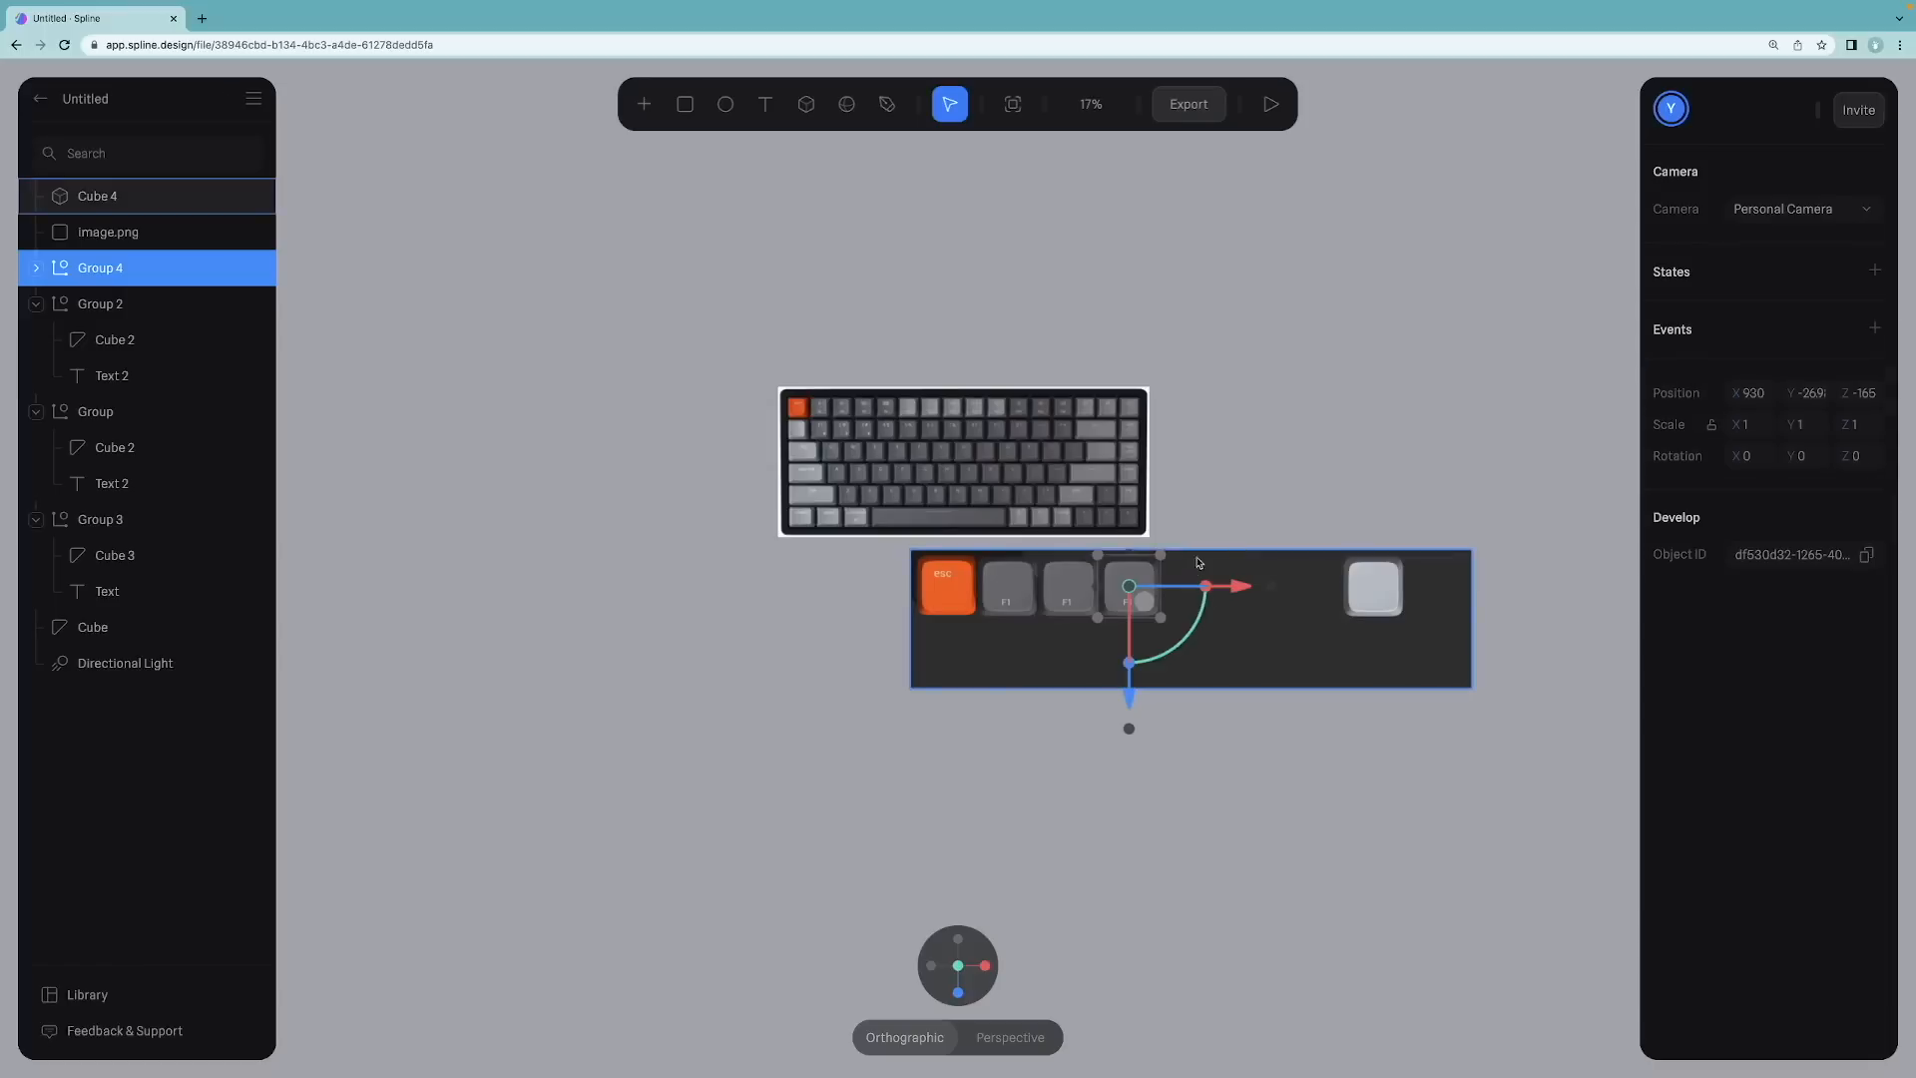
# Step: Duplicate the F1 keycap group and place the copy at X 1240
pyautogui.click(1202, 529)
pyautogui.click(1148, 580)
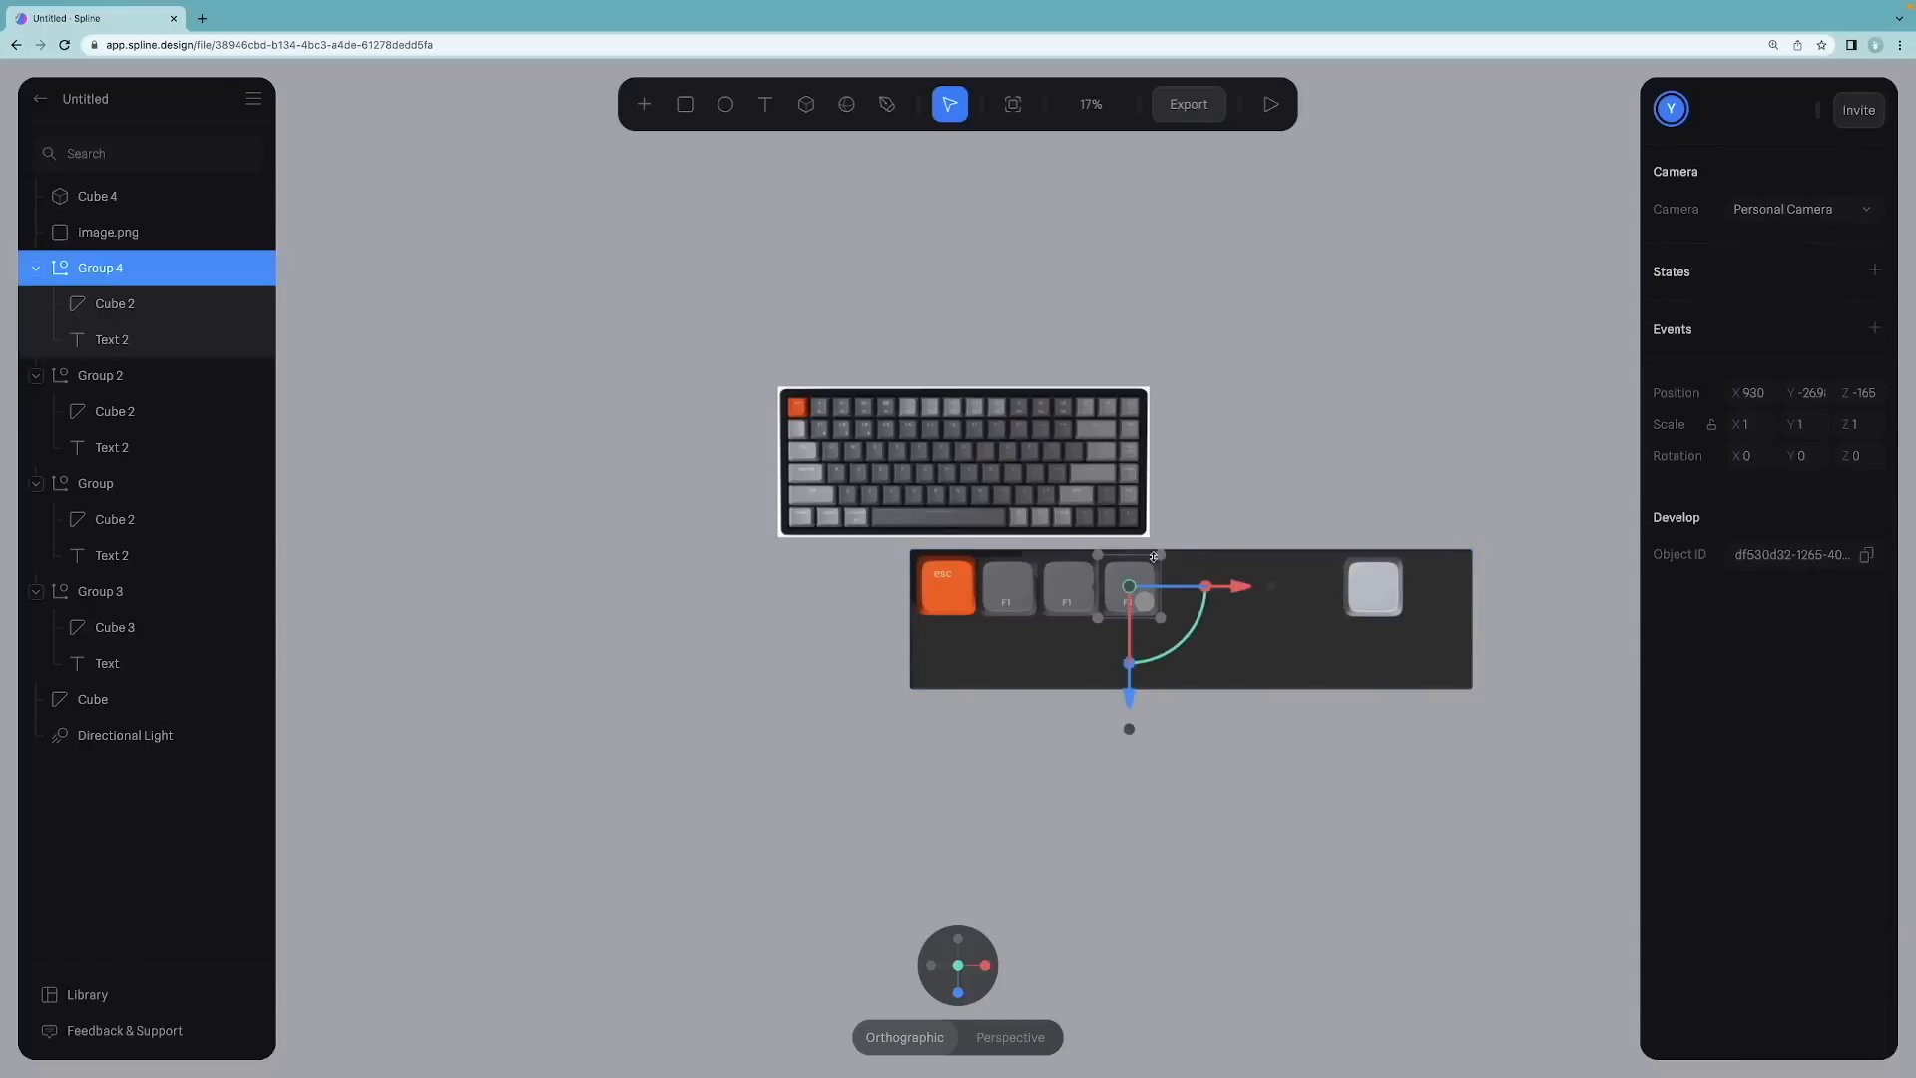
pyautogui.hotkey('ctrl', 'd')
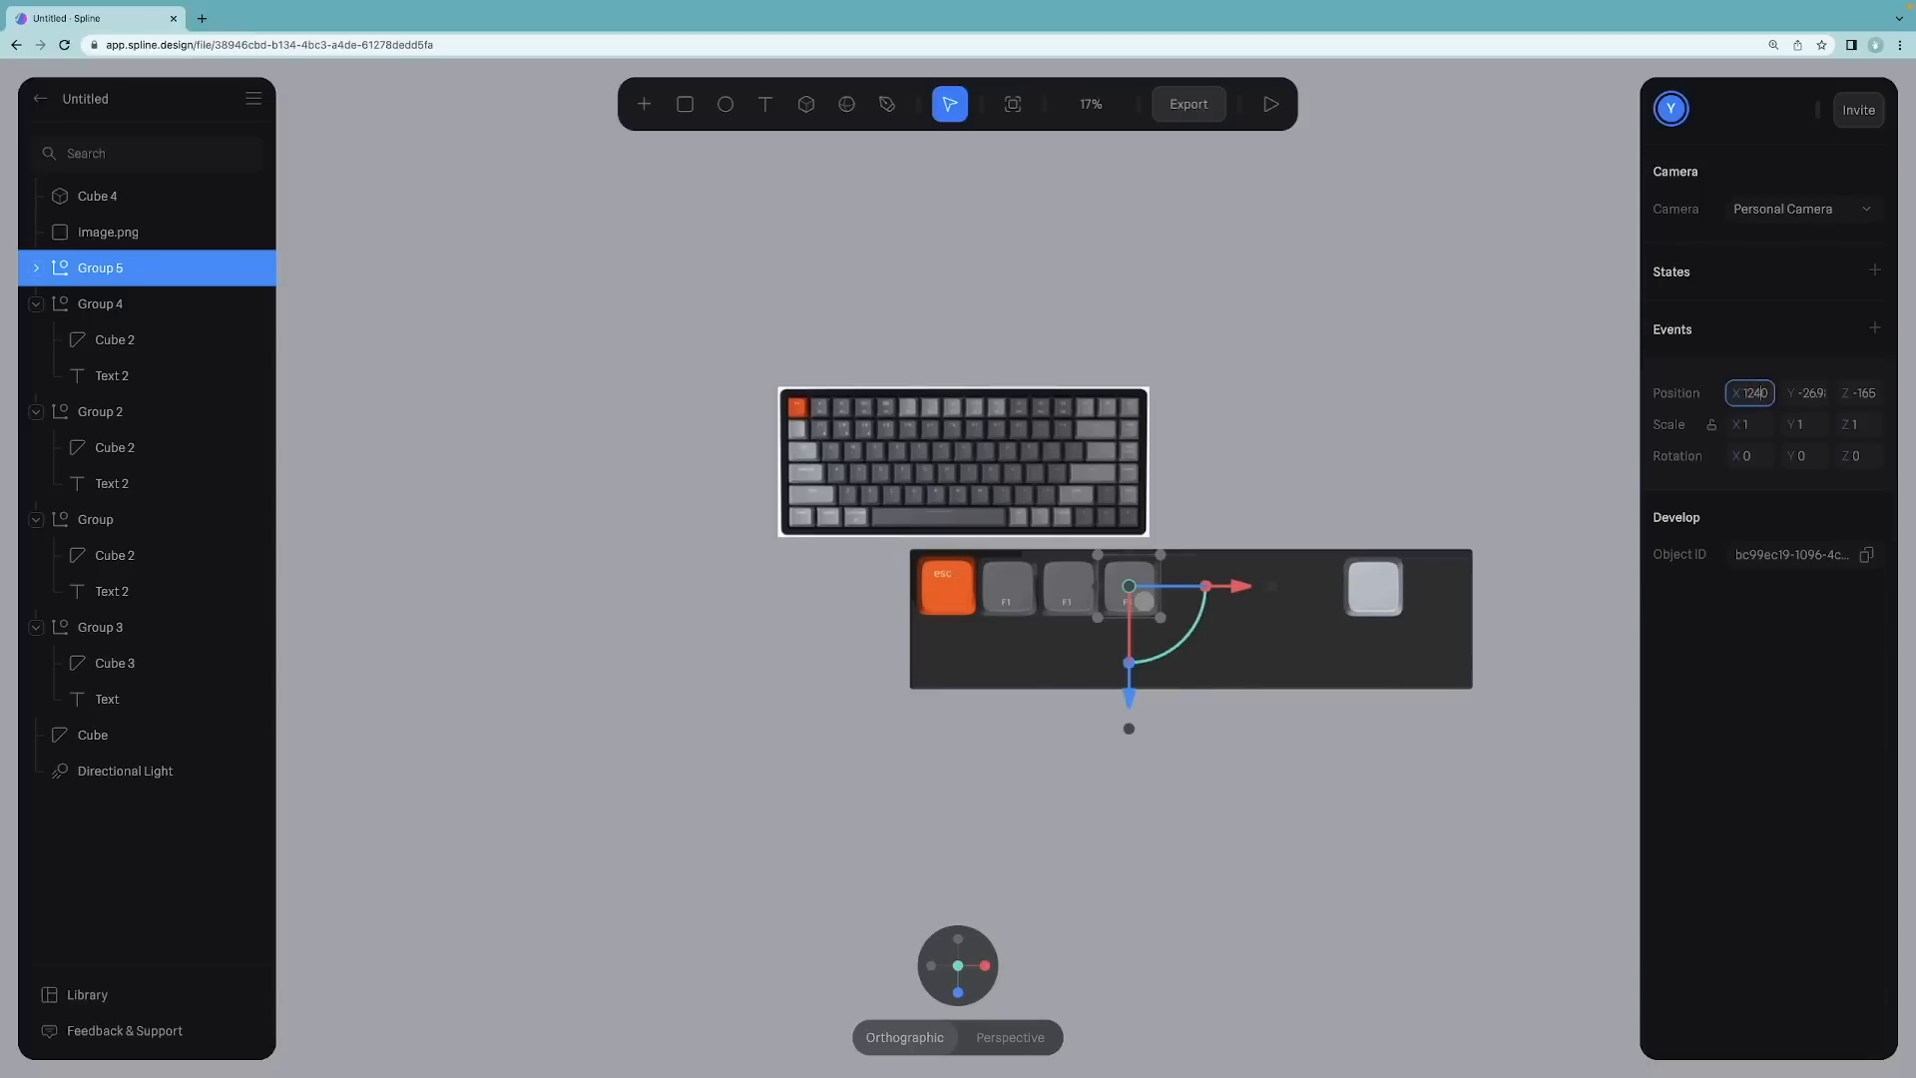
pyautogui.press('Return')
pyautogui.click(1175, 529)
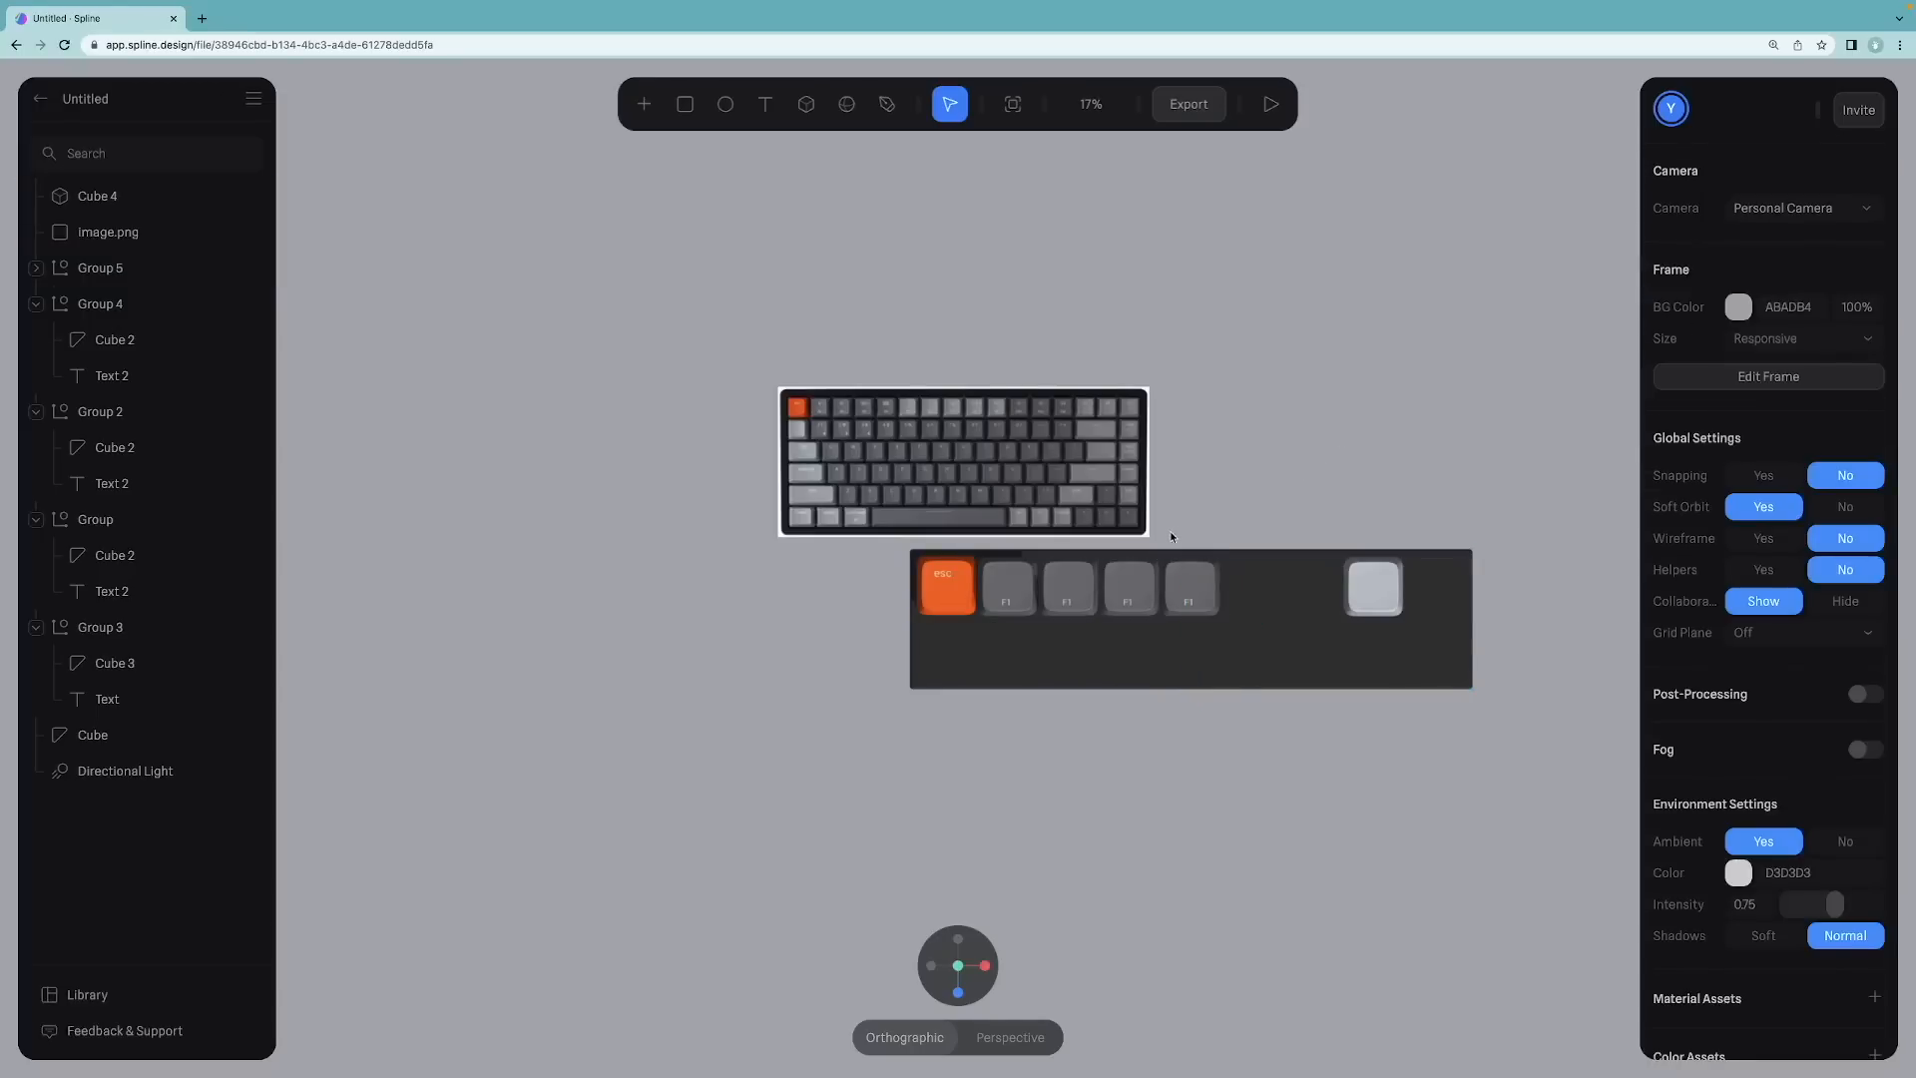
# Step: Set the light gray keycap cube's X position to 0
pyautogui.scroll(6, 1127, 594)
pyautogui.scroll(2, 948, 603)
pyautogui.click(936, 603)
pyautogui.scroll(-5, 1297, 589)
pyautogui.click(1481, 585)
pyautogui.click(1750, 394)
pyautogui.write('0')
# Step: Set the esc keycap group's Z and Y positions to 0
pyautogui.moveTo(883, 547); pyautogui.dragTo(1273, 639)
pyautogui.click(943, 599)
pyautogui.click(1859, 394)
pyautogui.write('0')
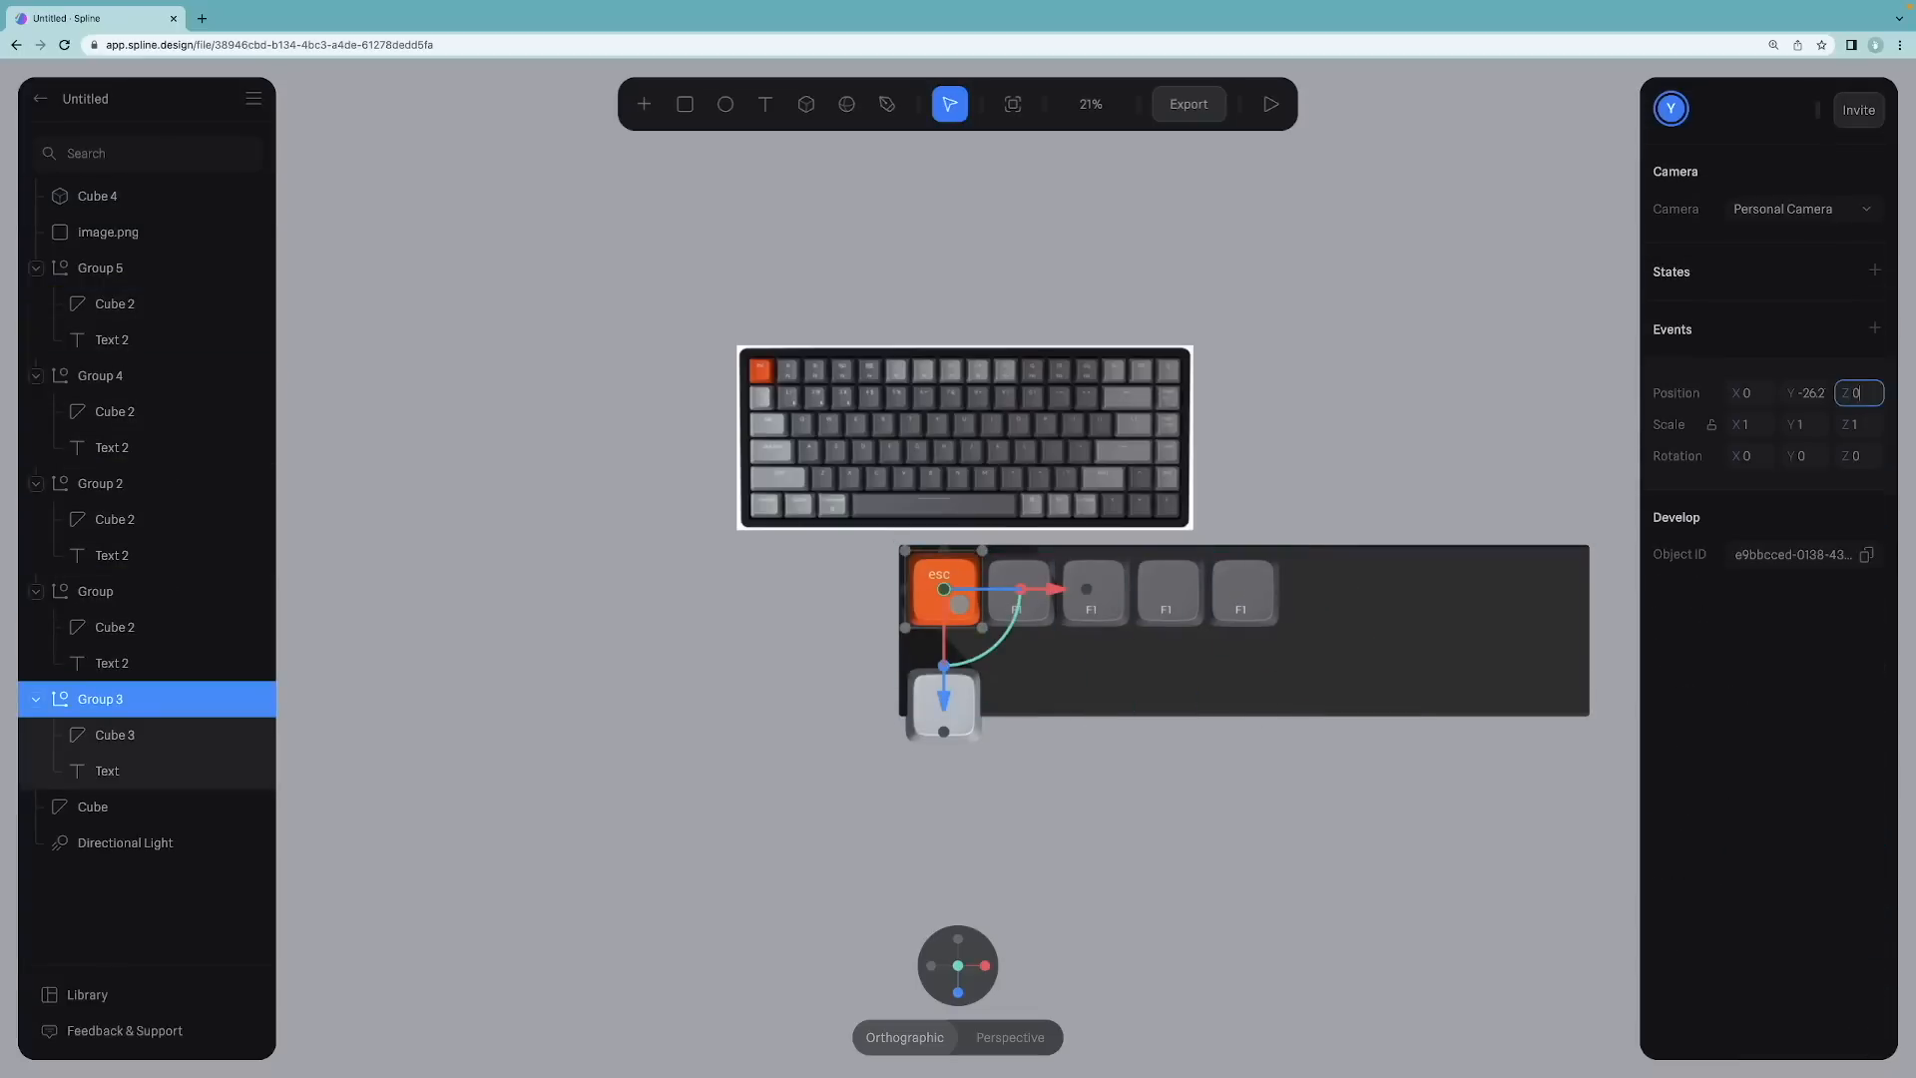
pyautogui.press('Return')
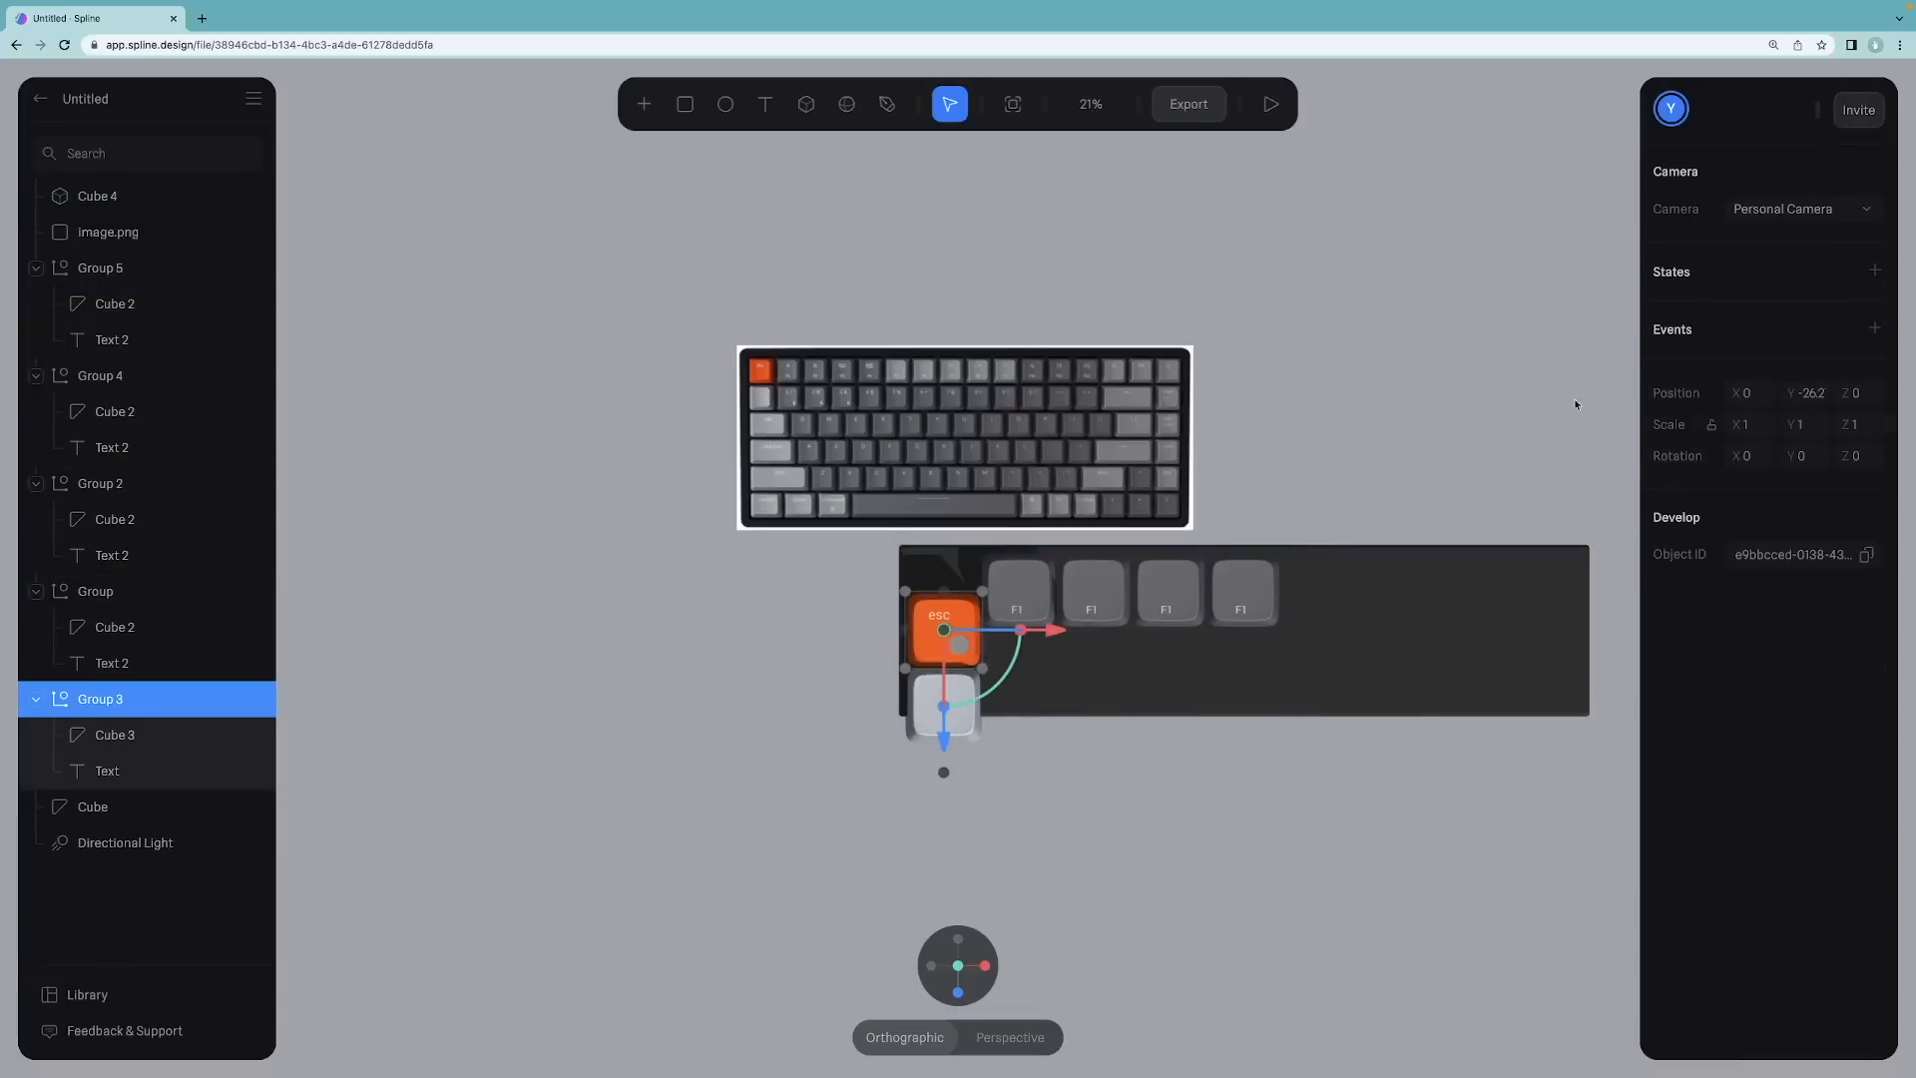
pyautogui.click(1809, 395)
pyautogui.write('0')
pyautogui.press('Return')
# Step: Align the last F1 keycap group with the rest of the keycap row
pyautogui.click(1519, 418)
pyautogui.click(1020, 591)
pyautogui.click(1174, 588)
pyautogui.click(1252, 586)
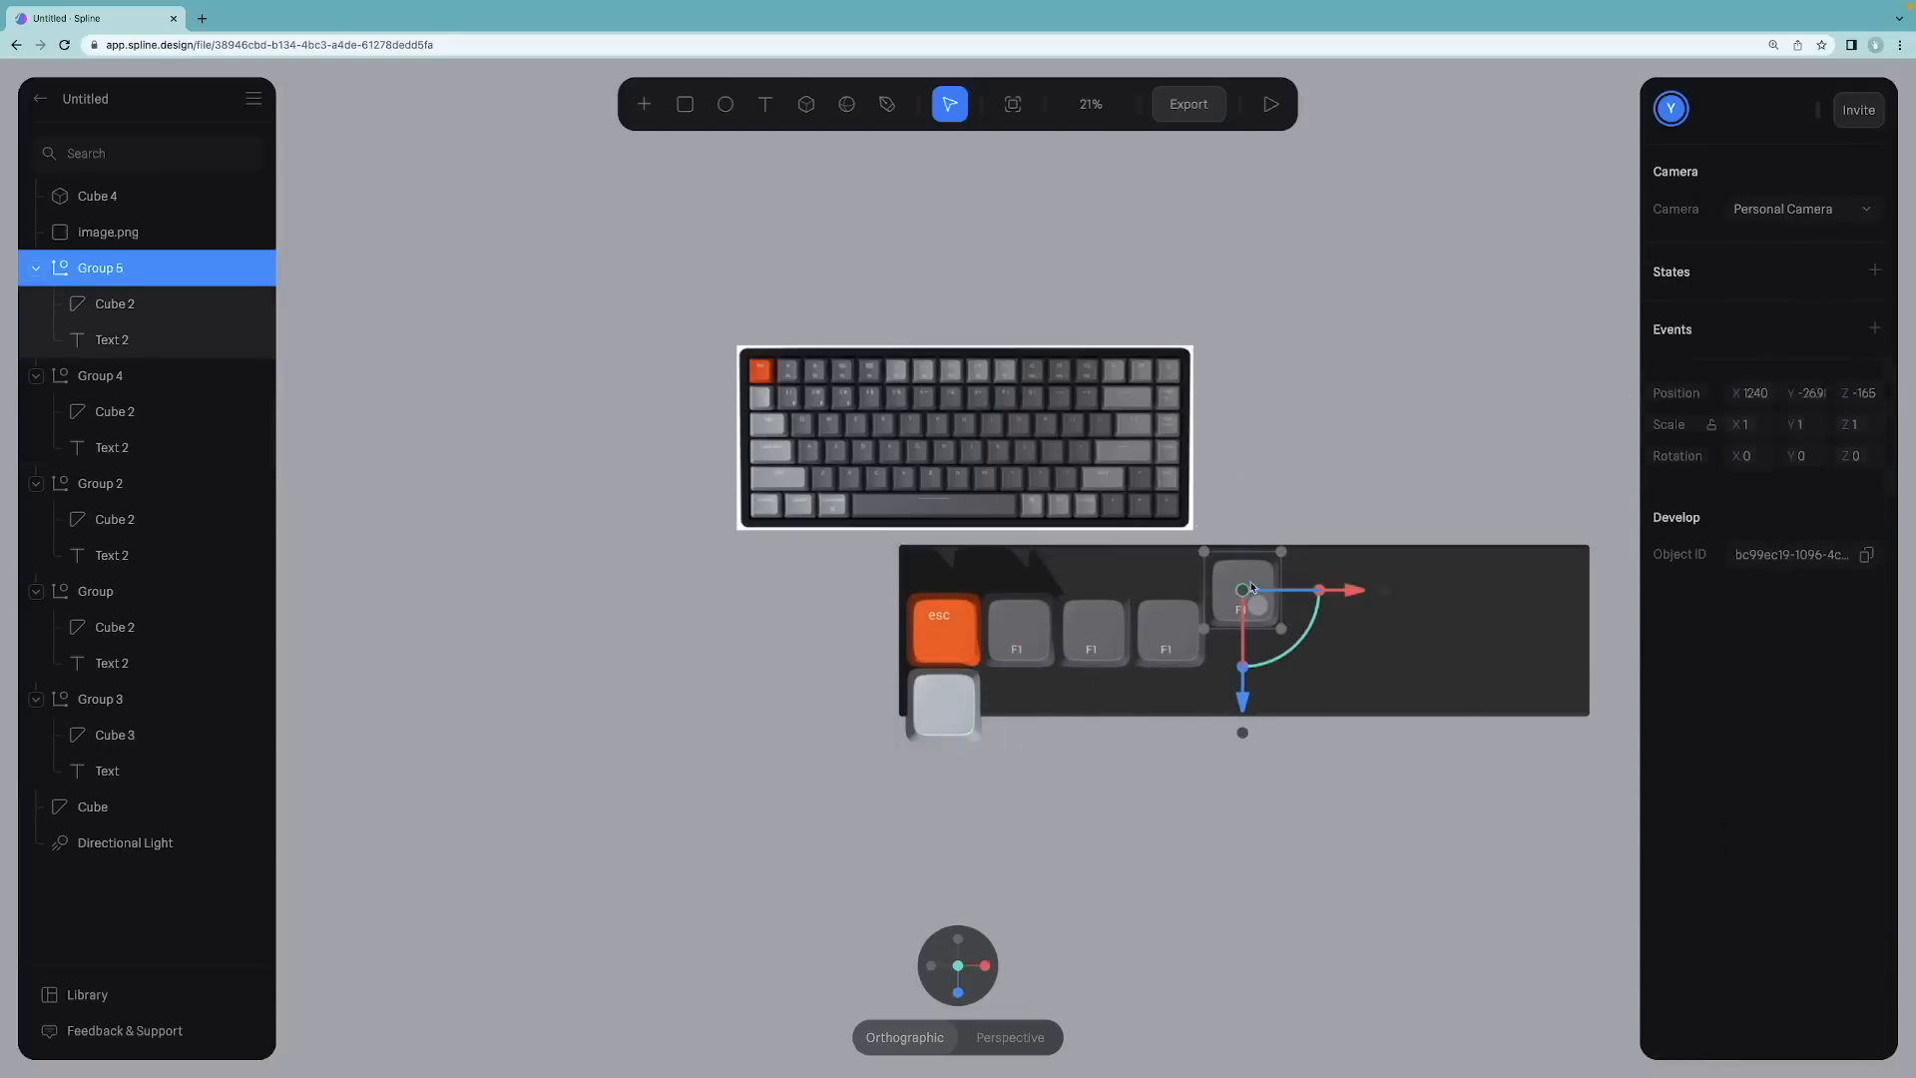
pyautogui.scroll(5, 804, 629)
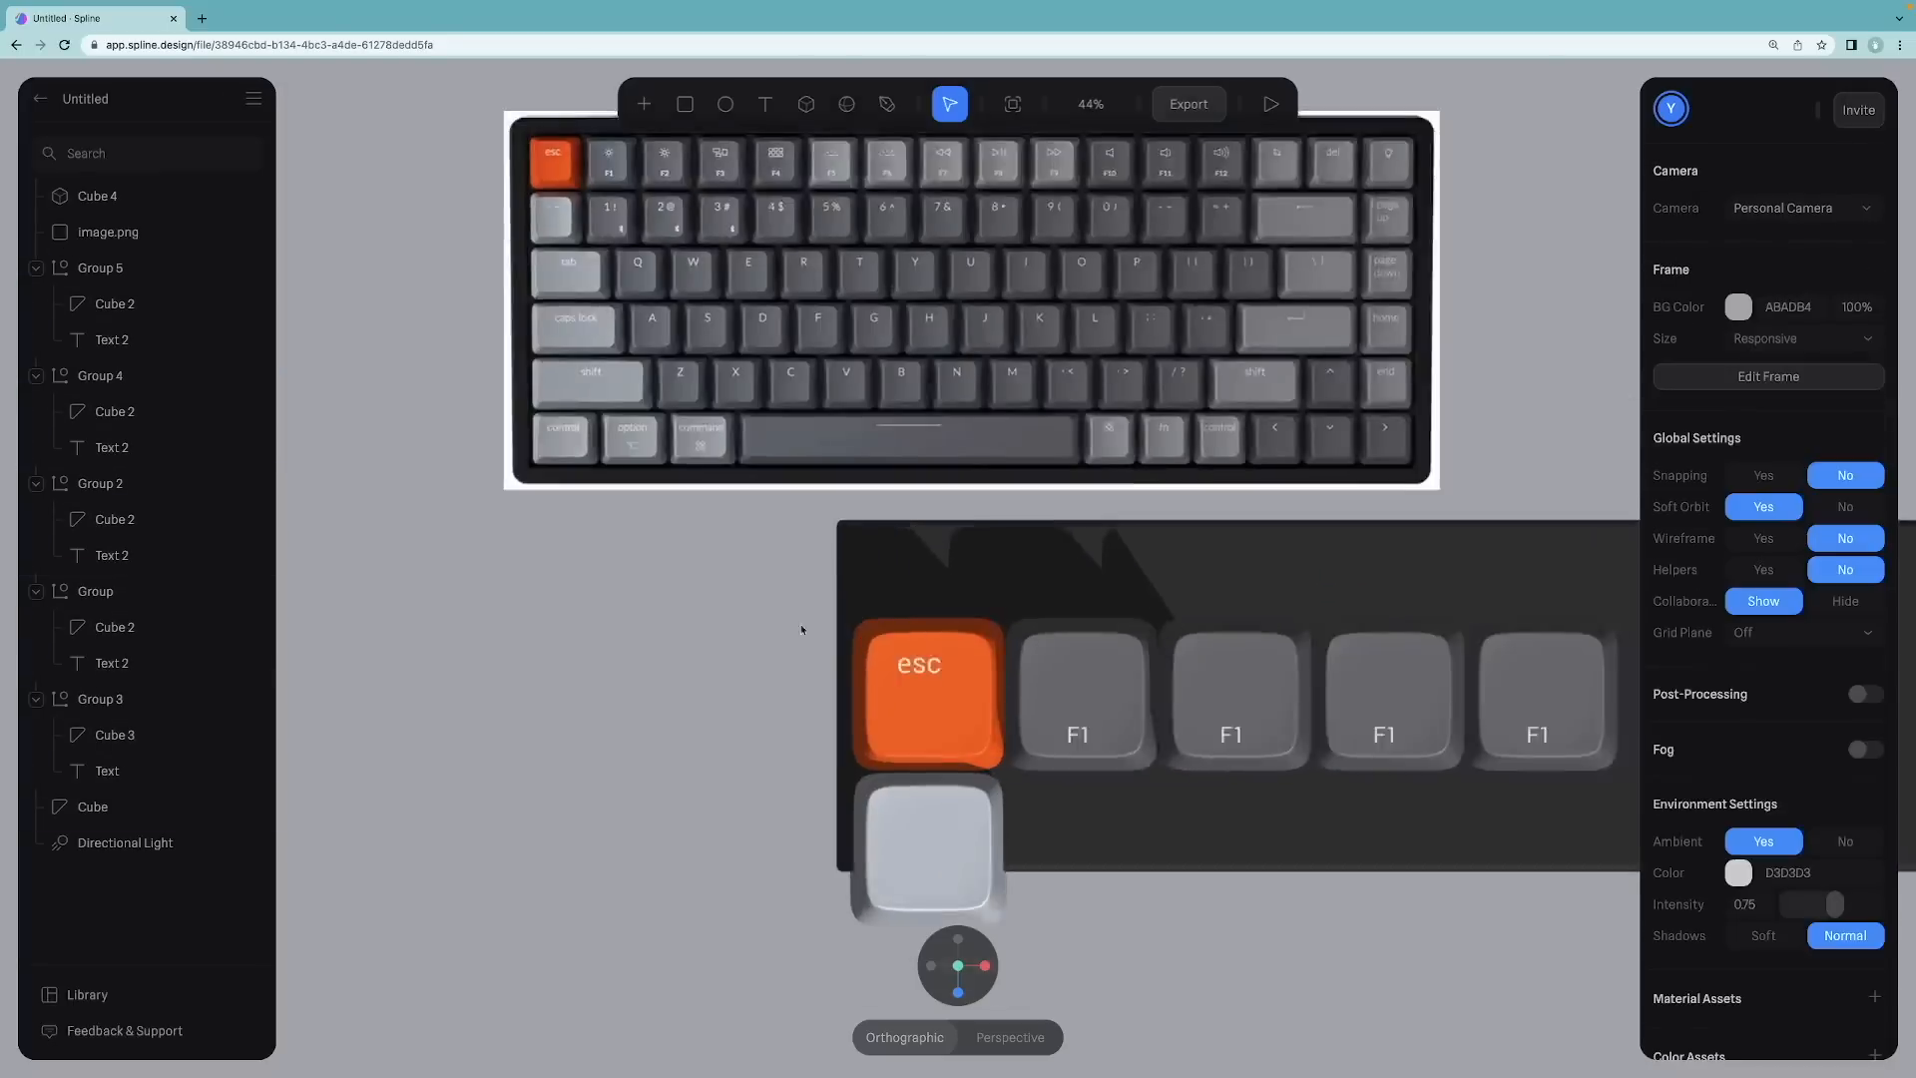
pyautogui.scroll(-2, 805, 628)
pyautogui.keyDown('alt'); pyautogui.moveTo(1327, 564); pyautogui.dragTo(1347, 522); pyautogui.keyUp('alt')
pyautogui.click(1078, 647)
pyautogui.click(1350, 655)
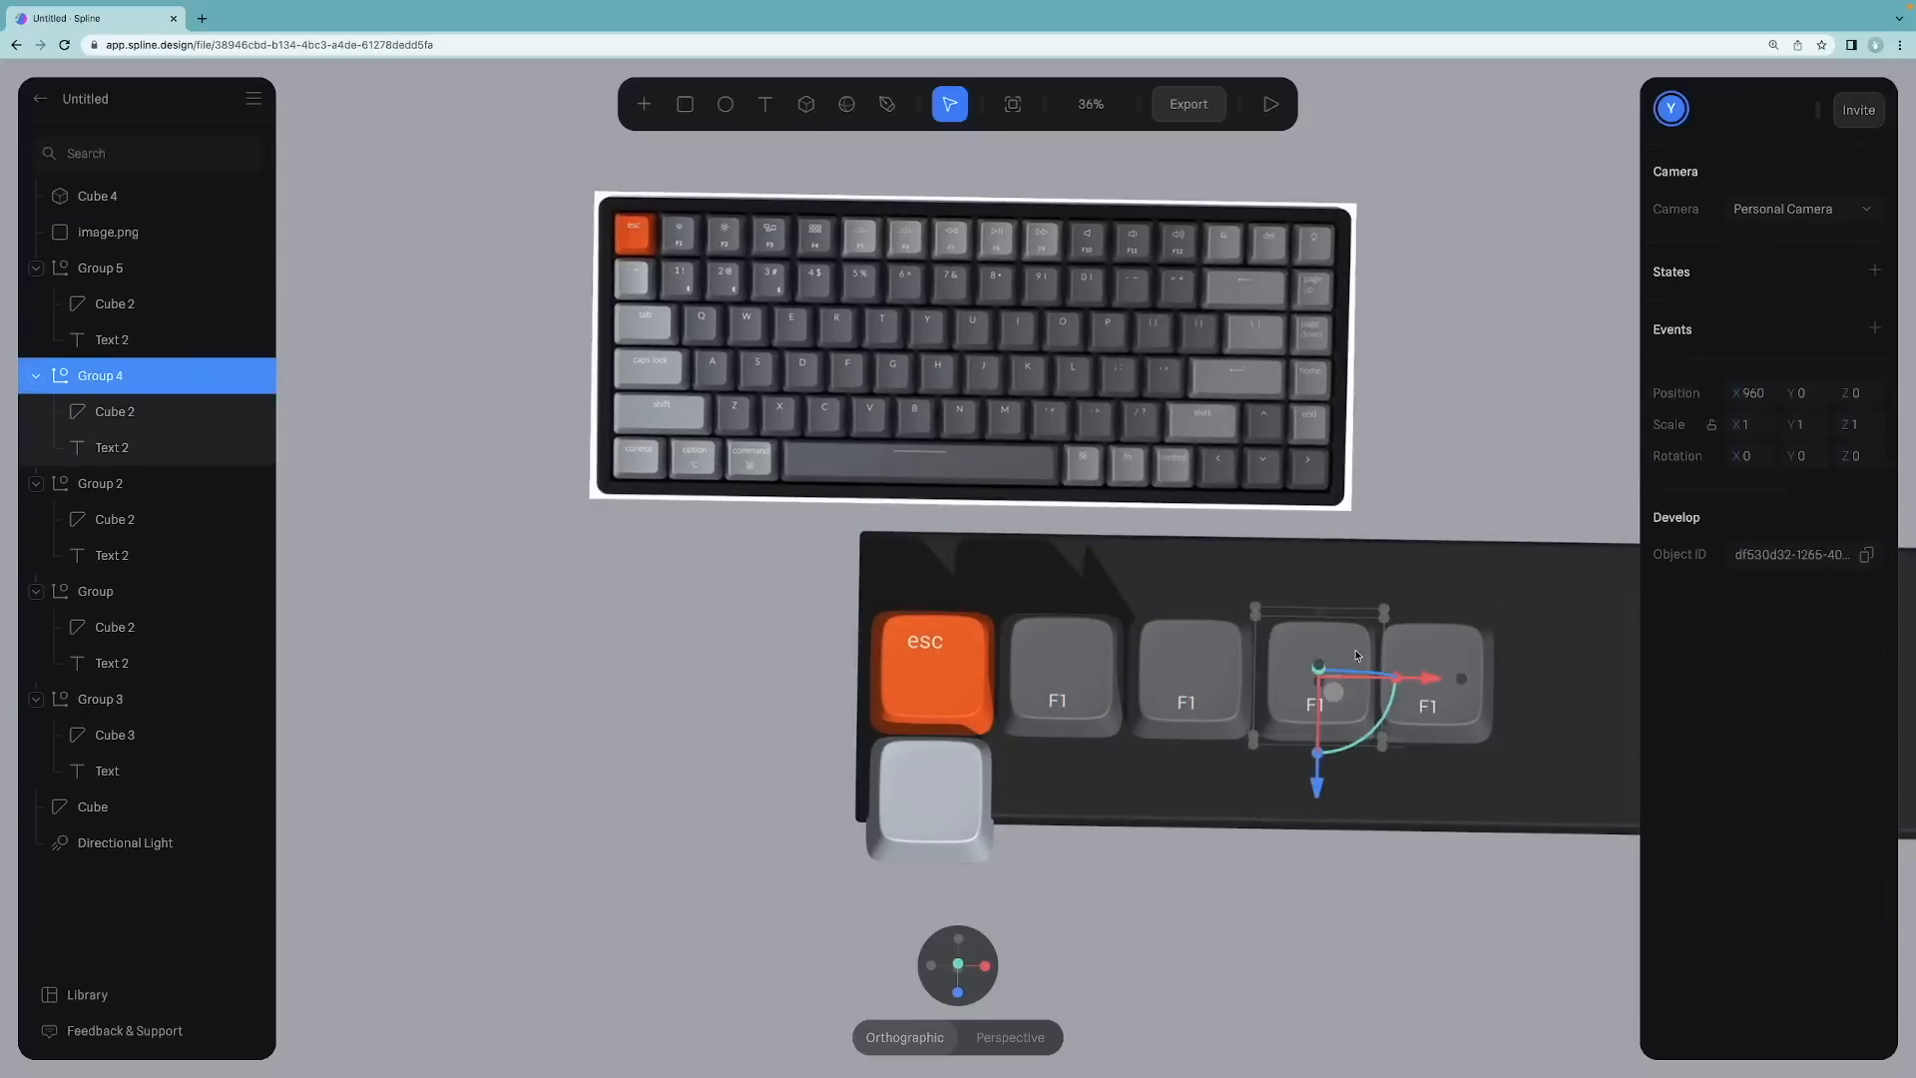
pyautogui.click(1429, 656)
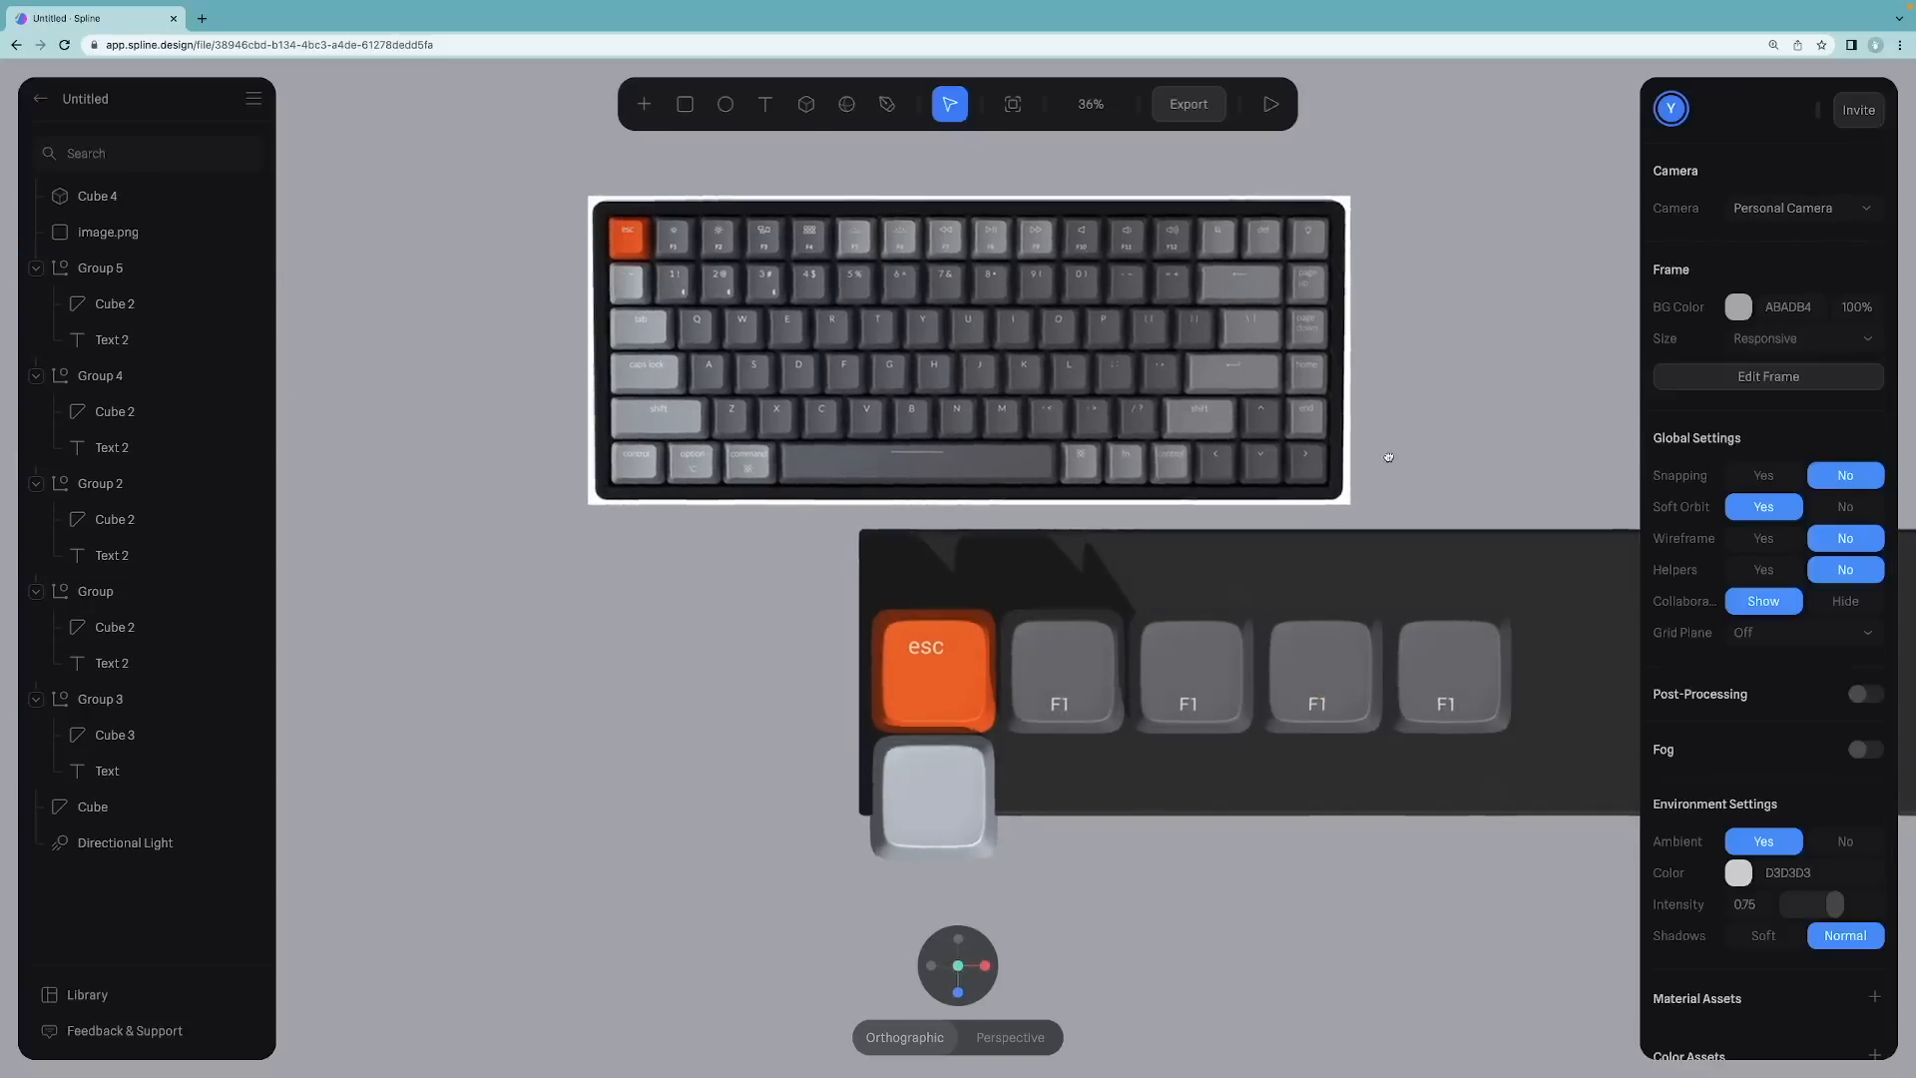
# Step: Add another light gray keycap after the F1 keycaps in the top row
pyautogui.hscroll(3, 1377, 458)
pyautogui.scroll(-2, 1377, 458)
pyautogui.click(763, 721)
pyautogui.keyDown('alt'); pyautogui.moveTo(1489, 728); pyautogui.dragTo(1495, 663); pyautogui.keyUp('alt')
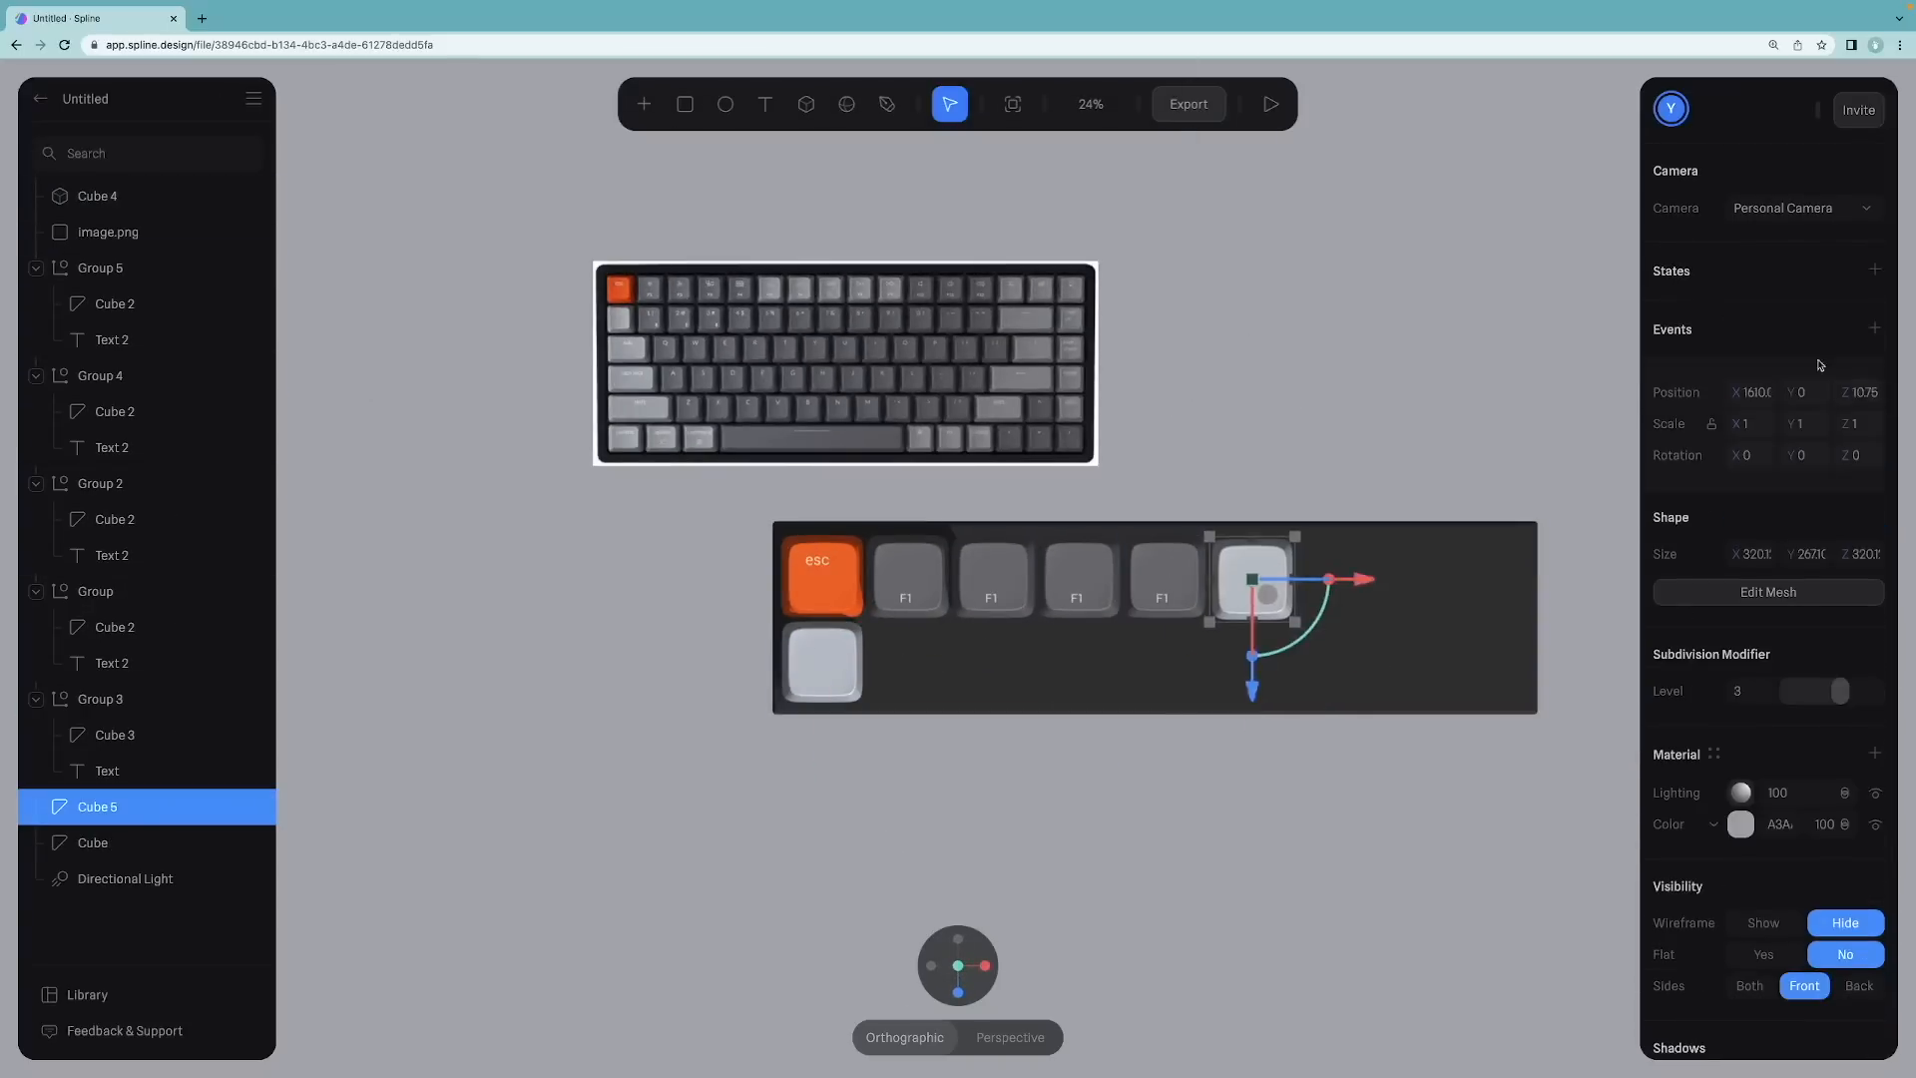
pyautogui.click(1161, 579)
pyautogui.click(1354, 401)
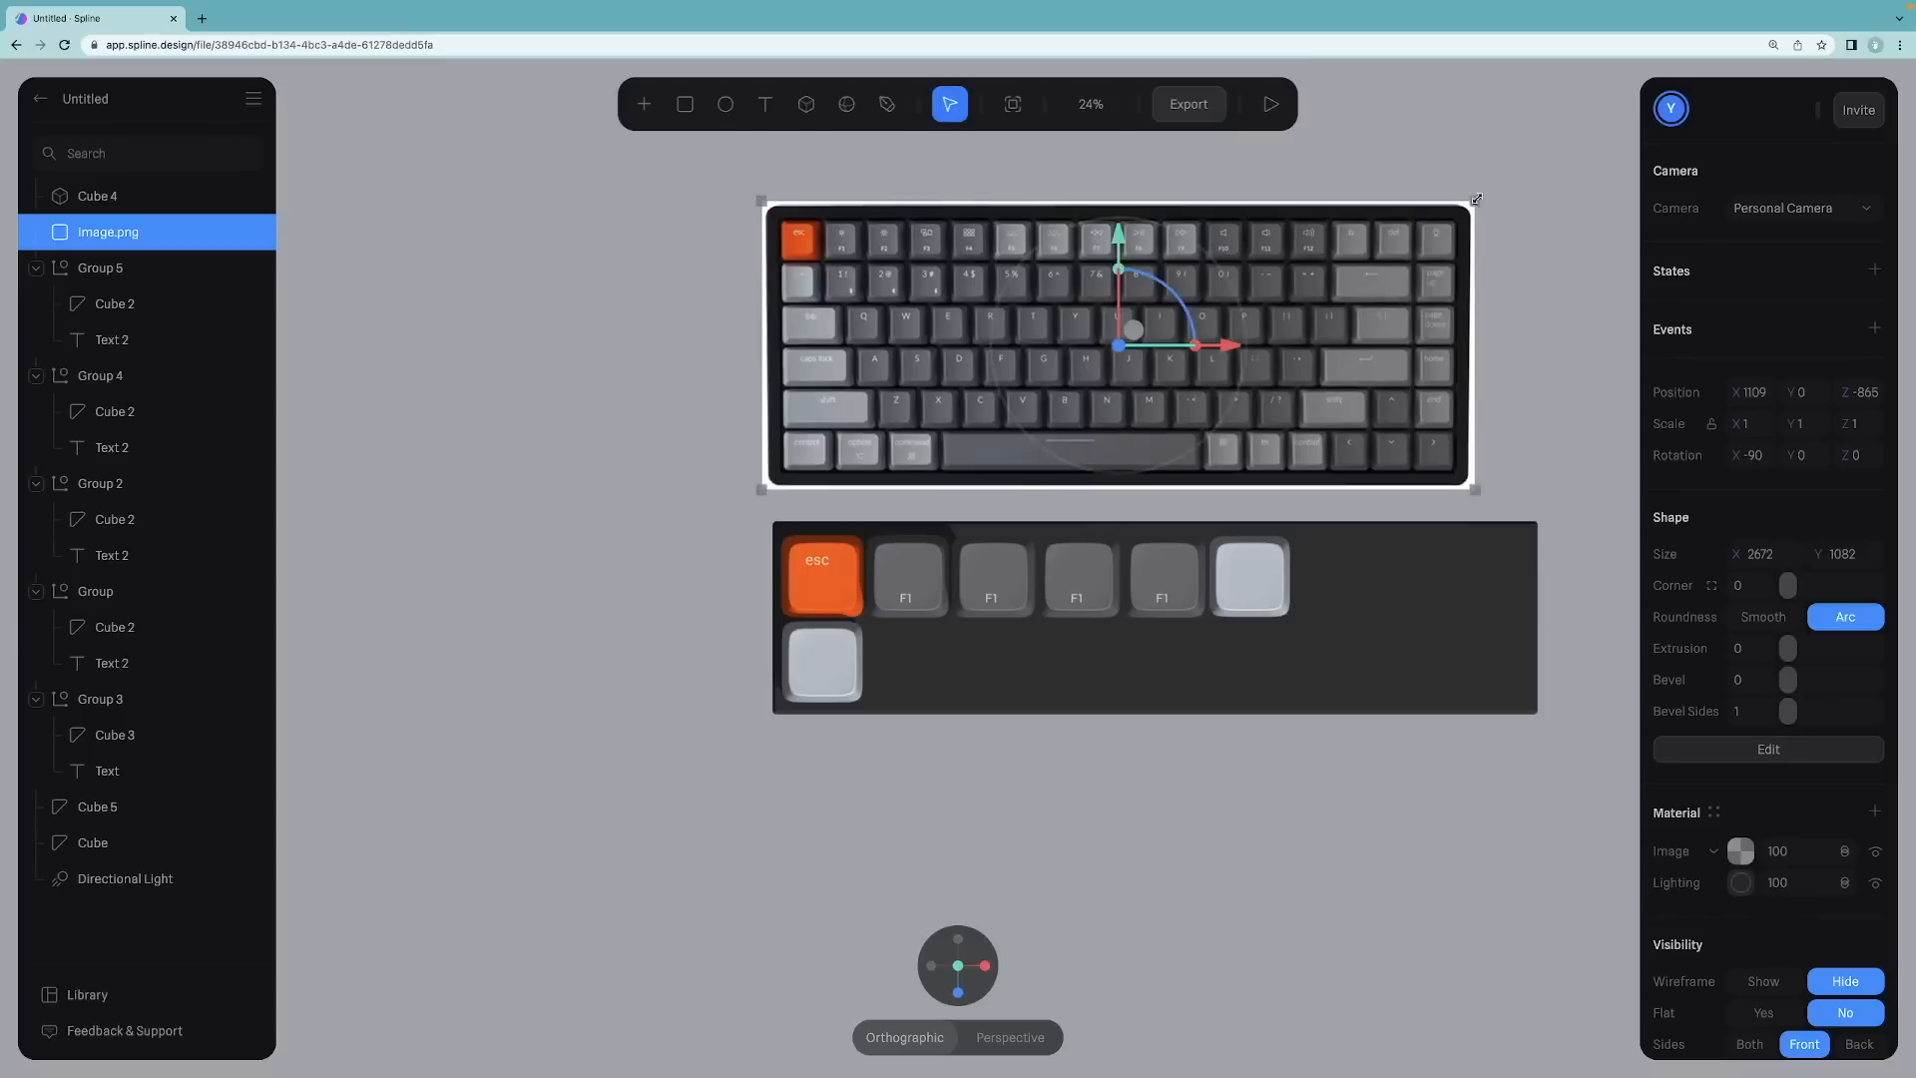
# Step: Move the reference keyboard image toward the keycap base
pyautogui.keyDown('alt'); pyautogui.moveTo(1447, 205); pyautogui.dragTo(1642, 122); pyautogui.keyUp('alt')
pyautogui.moveTo(1390, 252); pyautogui.dragTo(1567, 717)
pyautogui.hscroll(3, 1567, 717)
pyautogui.scroll(-2, 1567, 718)
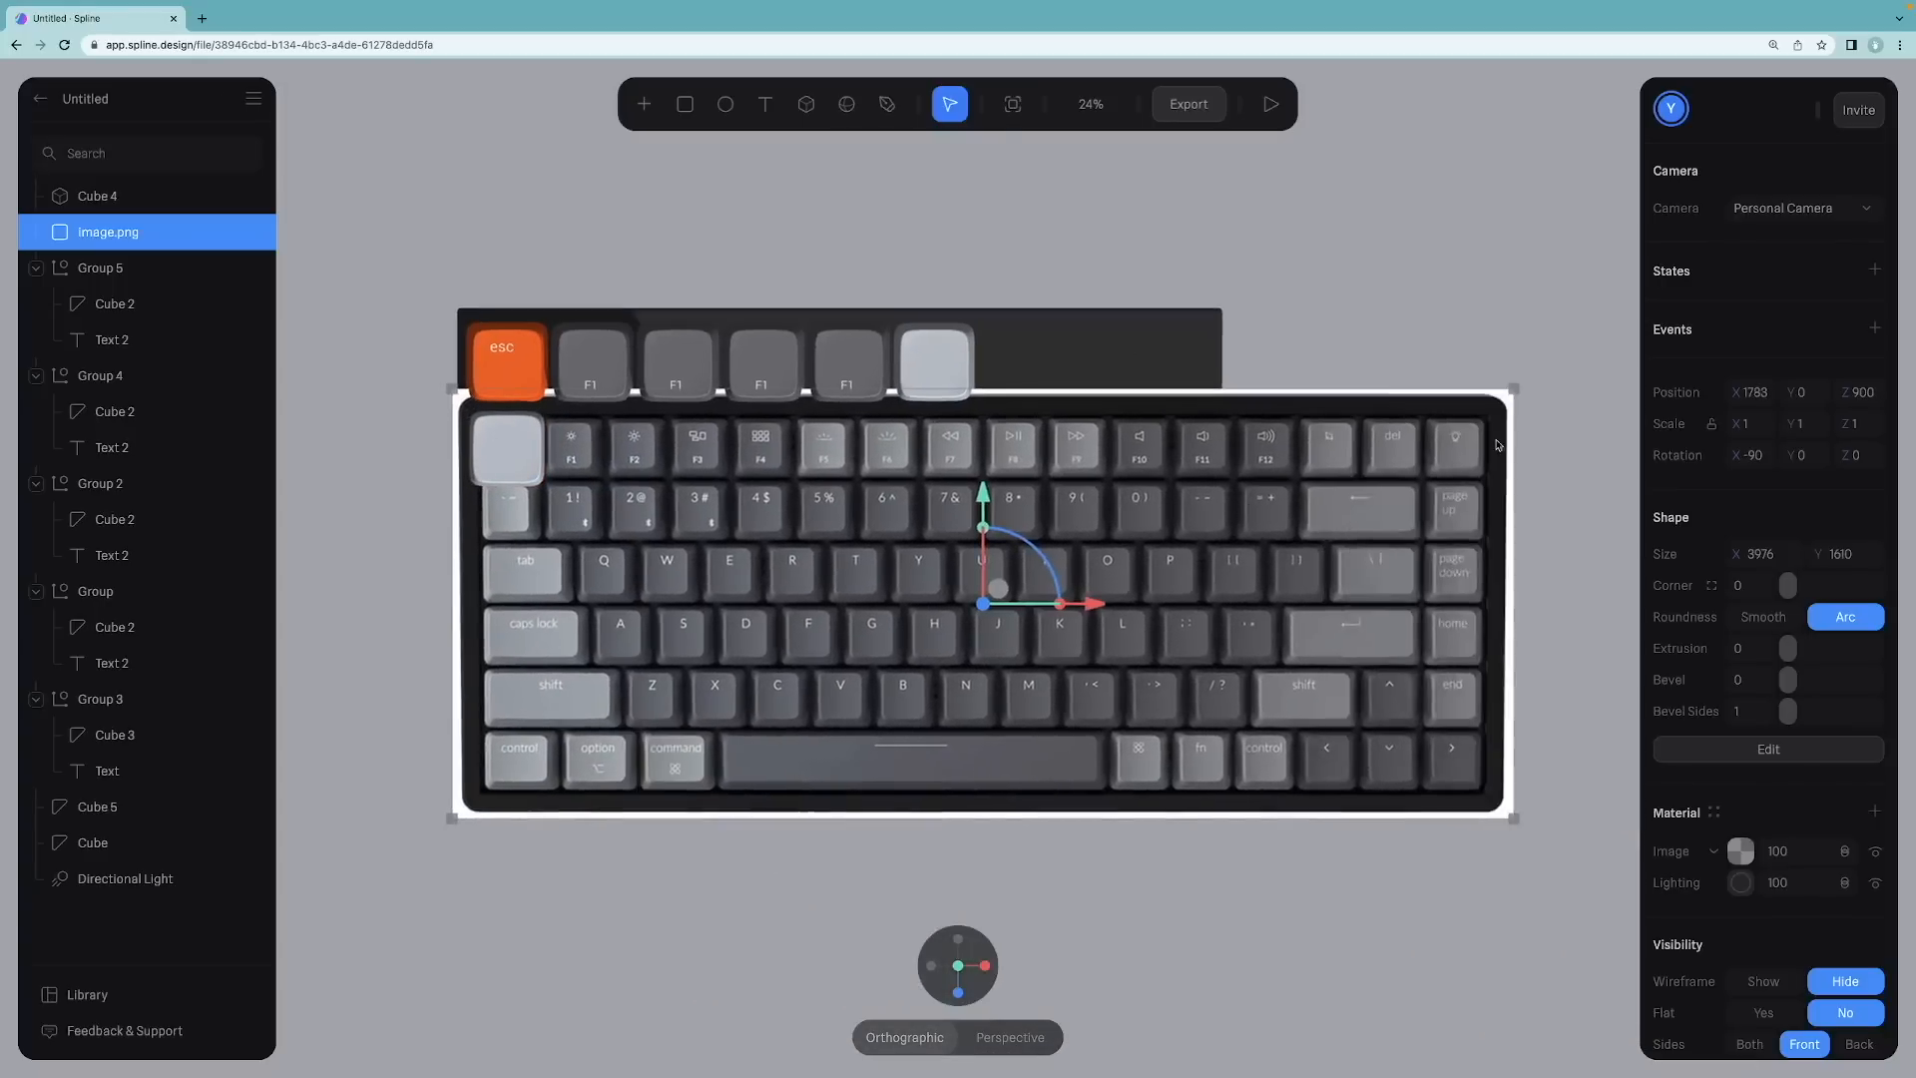
# Step: Scale and reposition the reference image beneath the keycap base
pyautogui.keyDown('alt'); pyautogui.moveTo(1513, 389); pyautogui.dragTo(1679, 321); pyautogui.keyUp('alt')
pyautogui.moveTo(1226, 517); pyautogui.dragTo(1309, 450)
pyautogui.scroll(-3, 1210, 474)
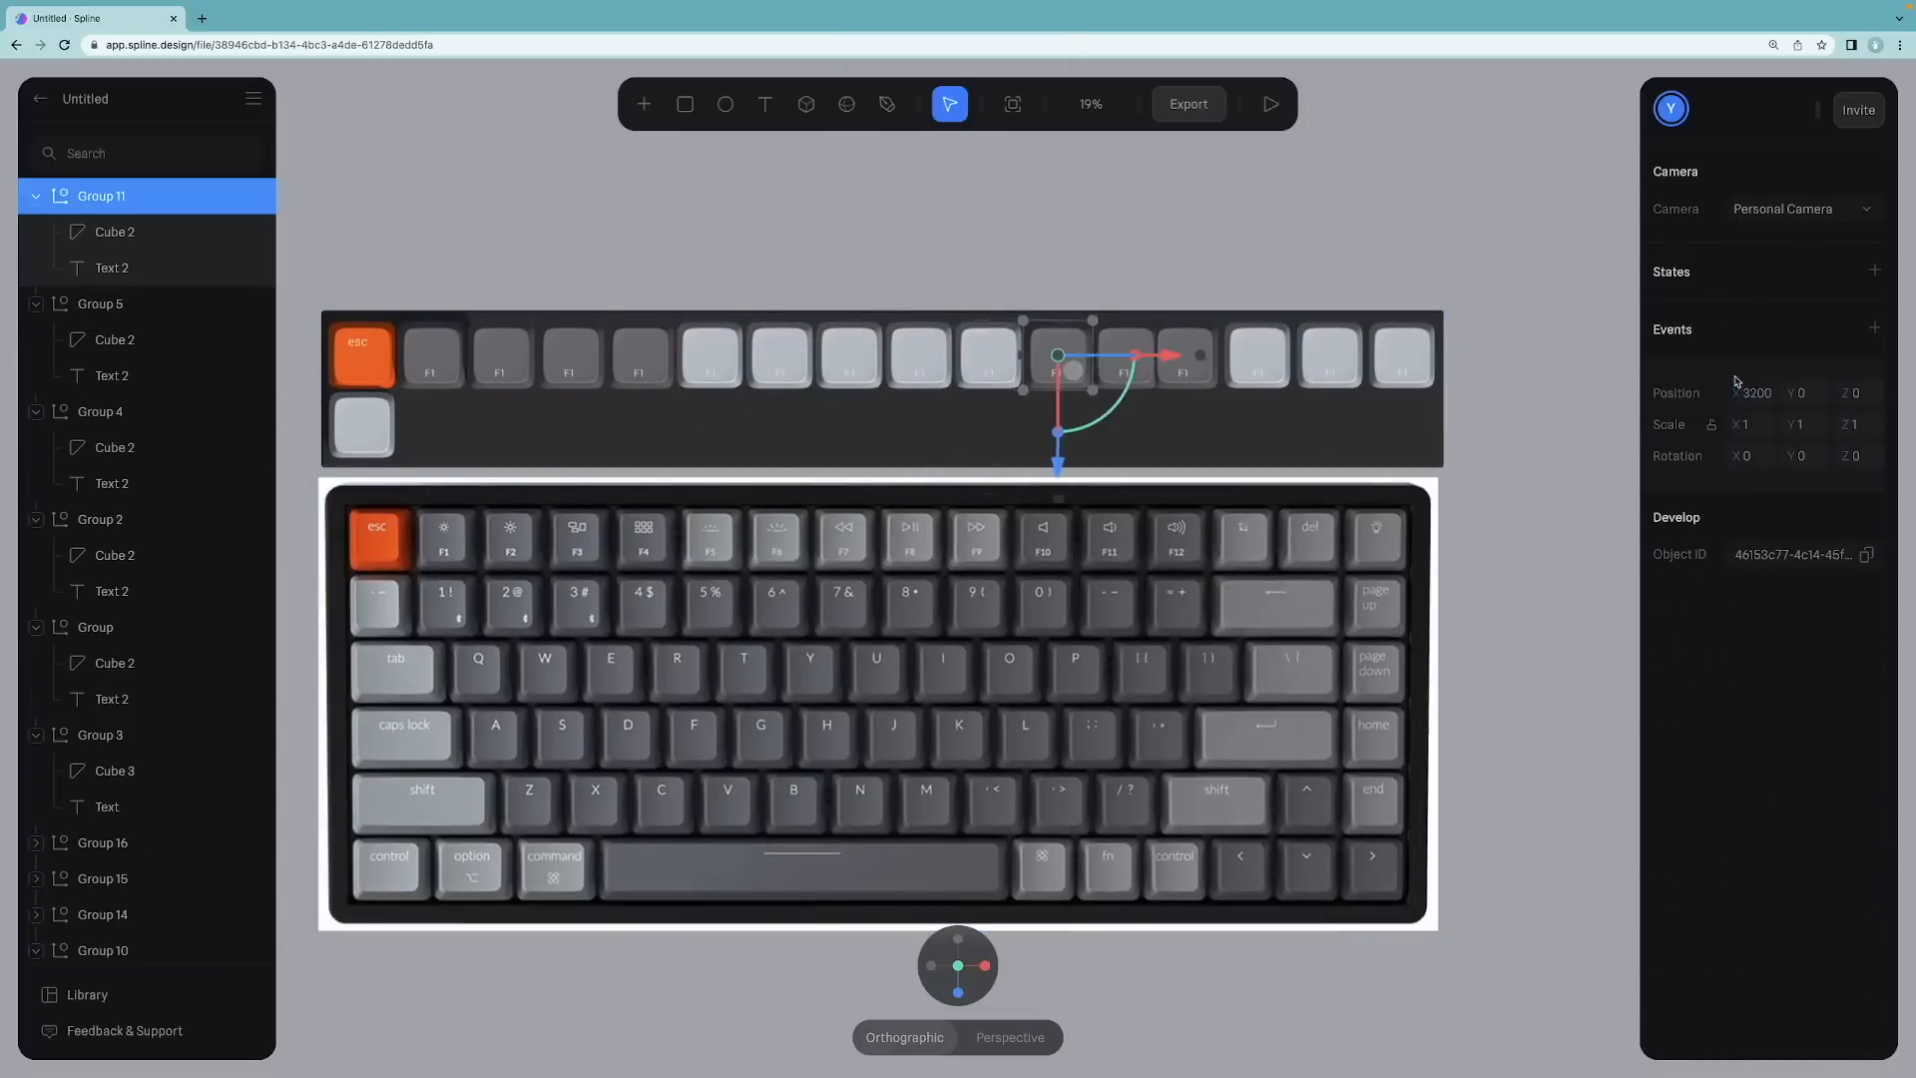
# Step: Duplicate an F1 keycap group to extend the top row of keys
pyautogui.click(1126, 355)
pyautogui.click(1257, 355)
pyautogui.click(1756, 393)
pyautogui.click(1402, 356)
pyautogui.click(1756, 393)
pyautogui.click(101, 806)
pyautogui.click(102, 591)
pyautogui.press('super+d')
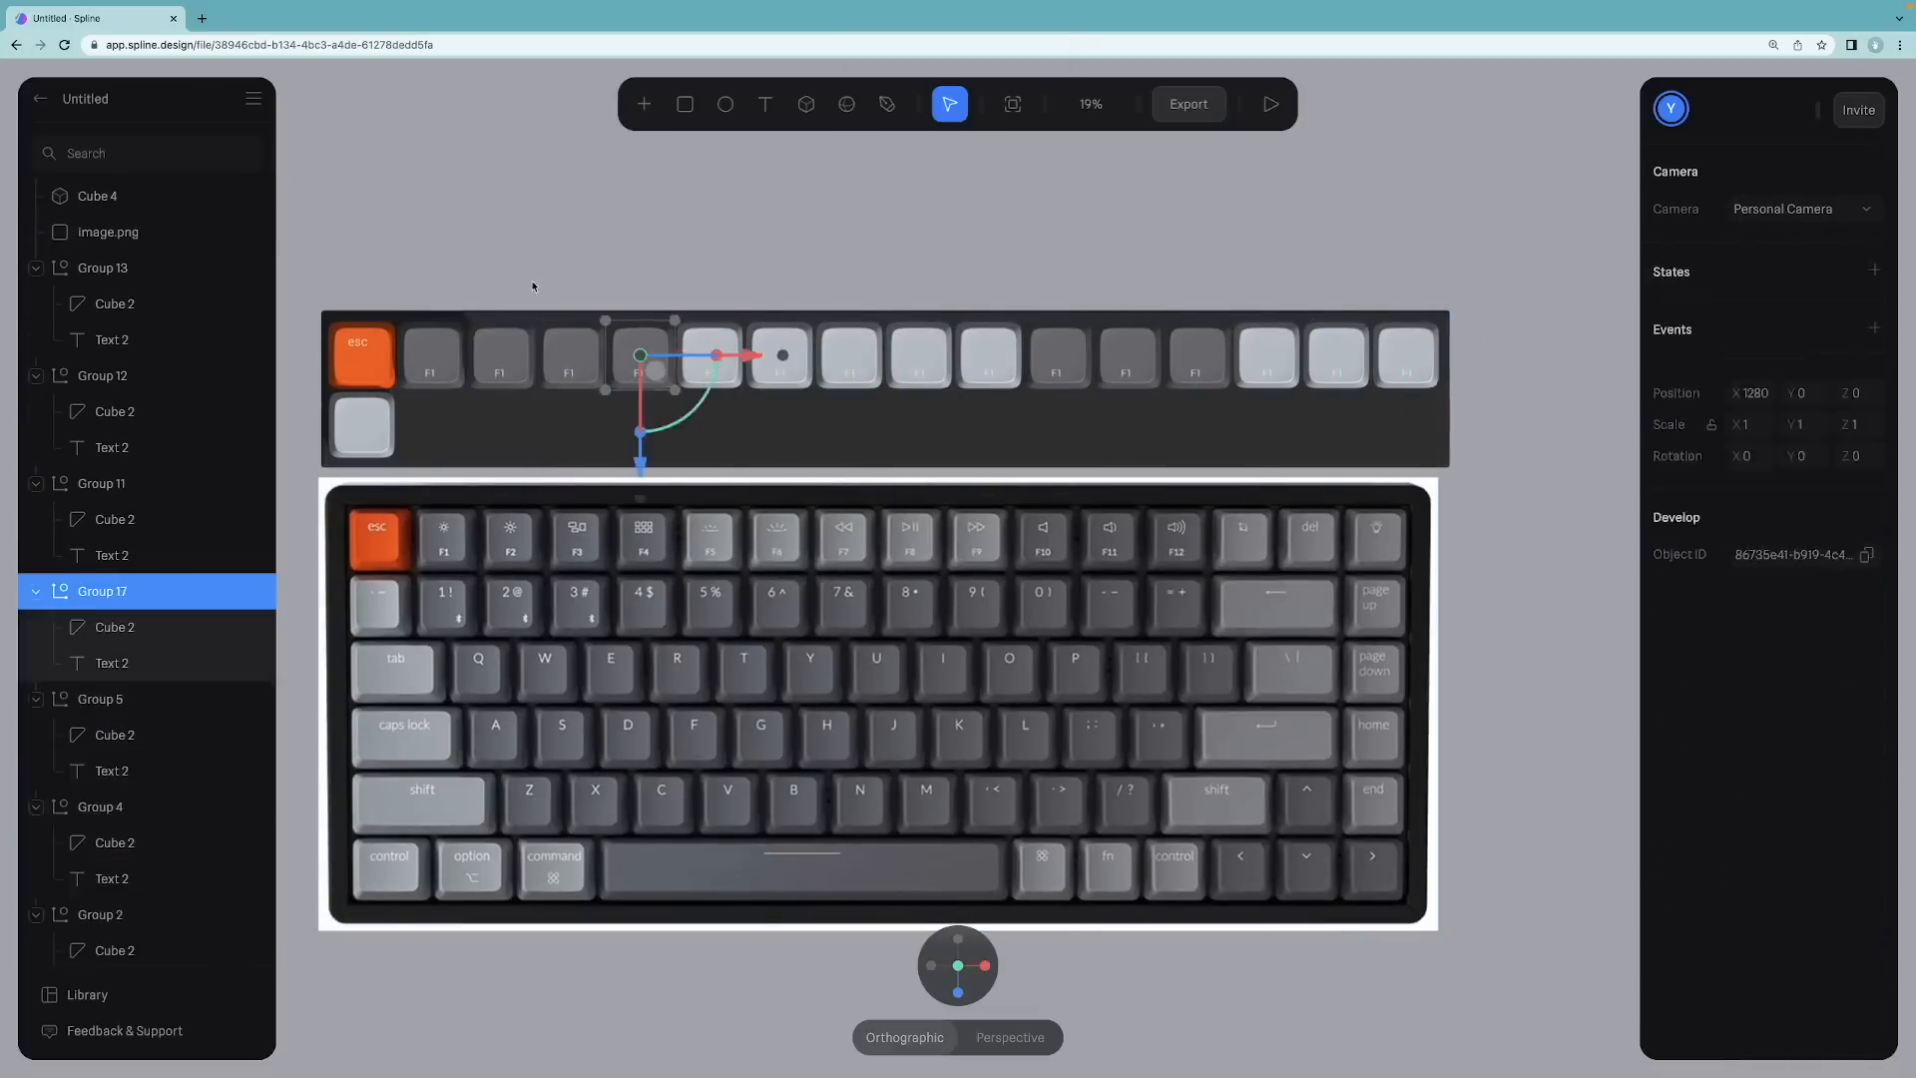
# Step: Duplicate keycap groups to build a second row of keys below the top row
pyautogui.click(102, 806)
pyautogui.click(101, 196)
pyautogui.keyDown('super'); pyautogui.click(102, 412); pyautogui.keyUp('super')
pyautogui.press('super+d')
pyautogui.moveTo(644, 423); pyautogui.dragTo(1251, 373)
pyautogui.scroll(3, 886, 403)
pyautogui.press('super+d')
pyautogui.click(1285, 379)
pyautogui.click(1379, 280)
pyautogui.press('super+d')
pyautogui.moveTo(1378, 391); pyautogui.dragTo(1378, 482)
# Step: Stretch the last keycap of the second row into a wide backspace-sized key
pyautogui.moveTo(1484, 373); pyautogui.dragTo(1535, 373)
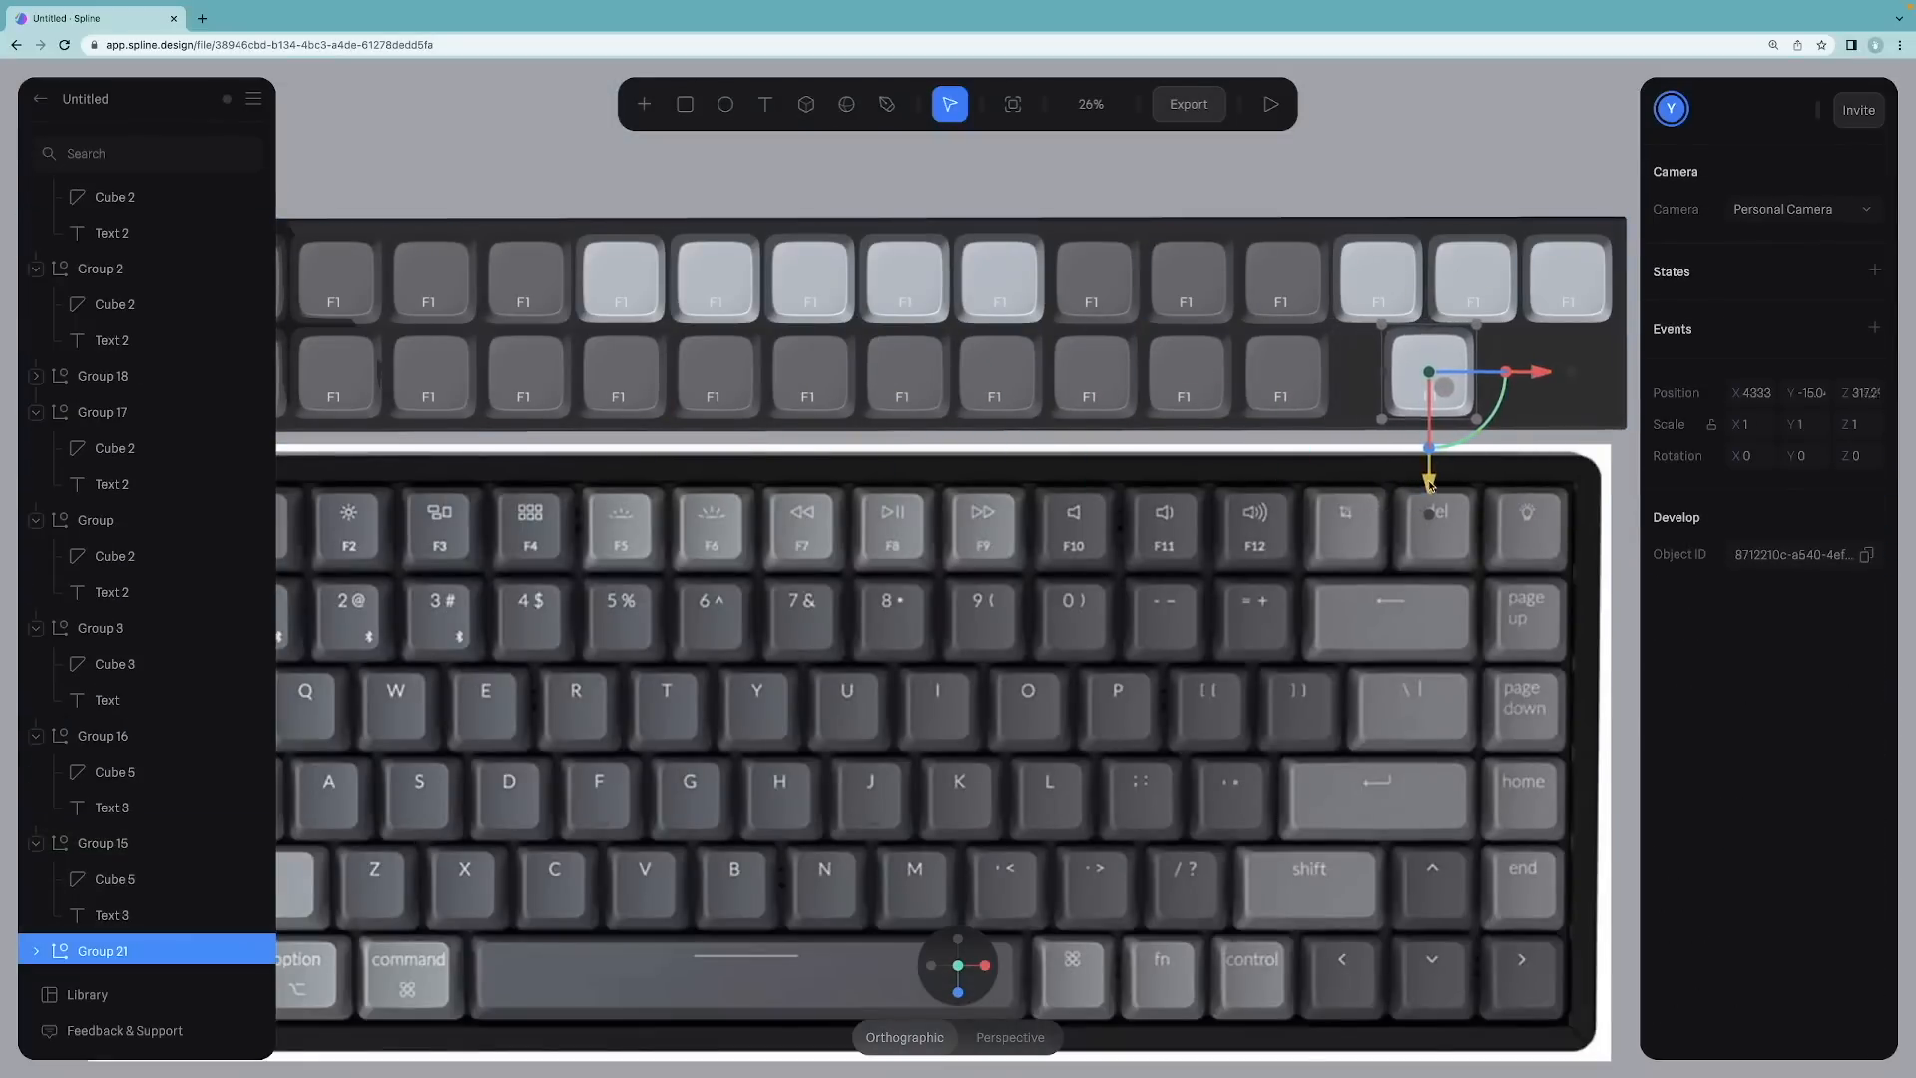
pyautogui.moveTo(1533, 376); pyautogui.dragTo(1542, 380)
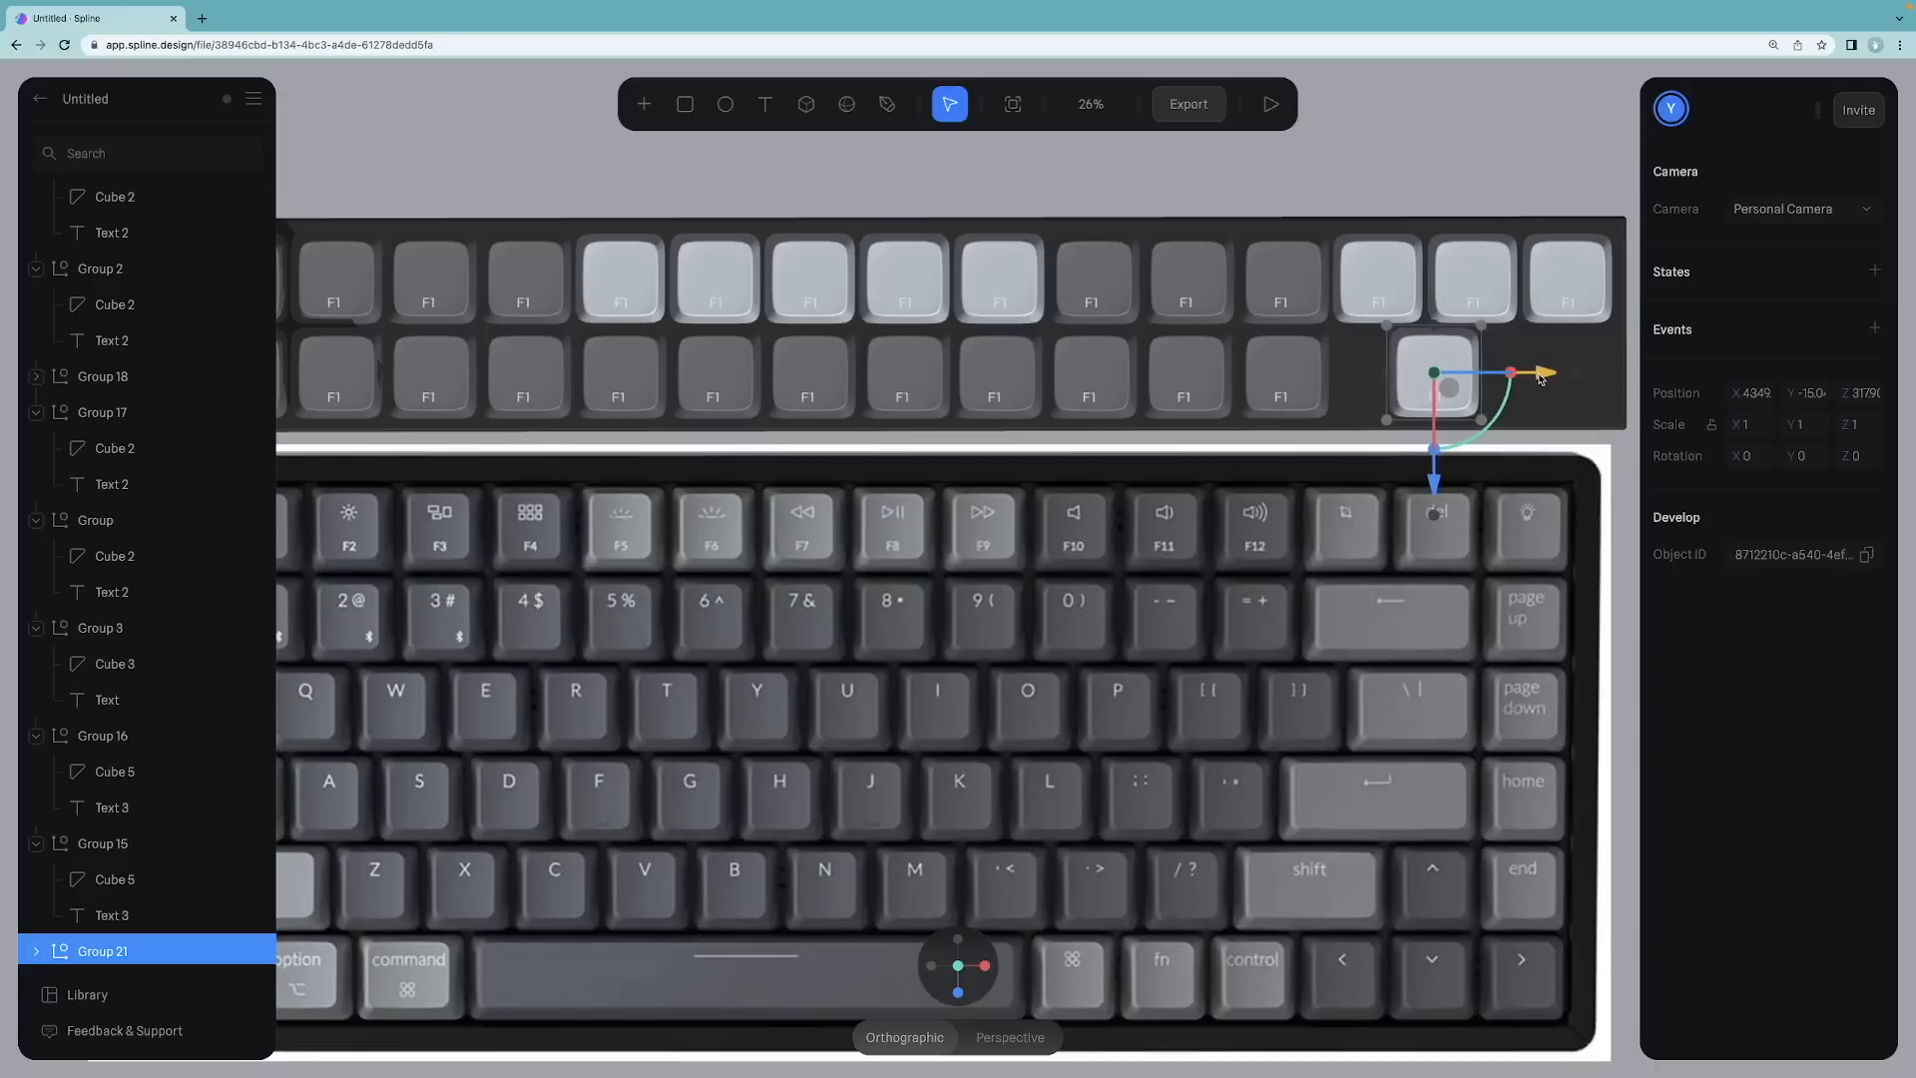
pyautogui.moveTo(1383, 373); pyautogui.dragTo(1332, 374)
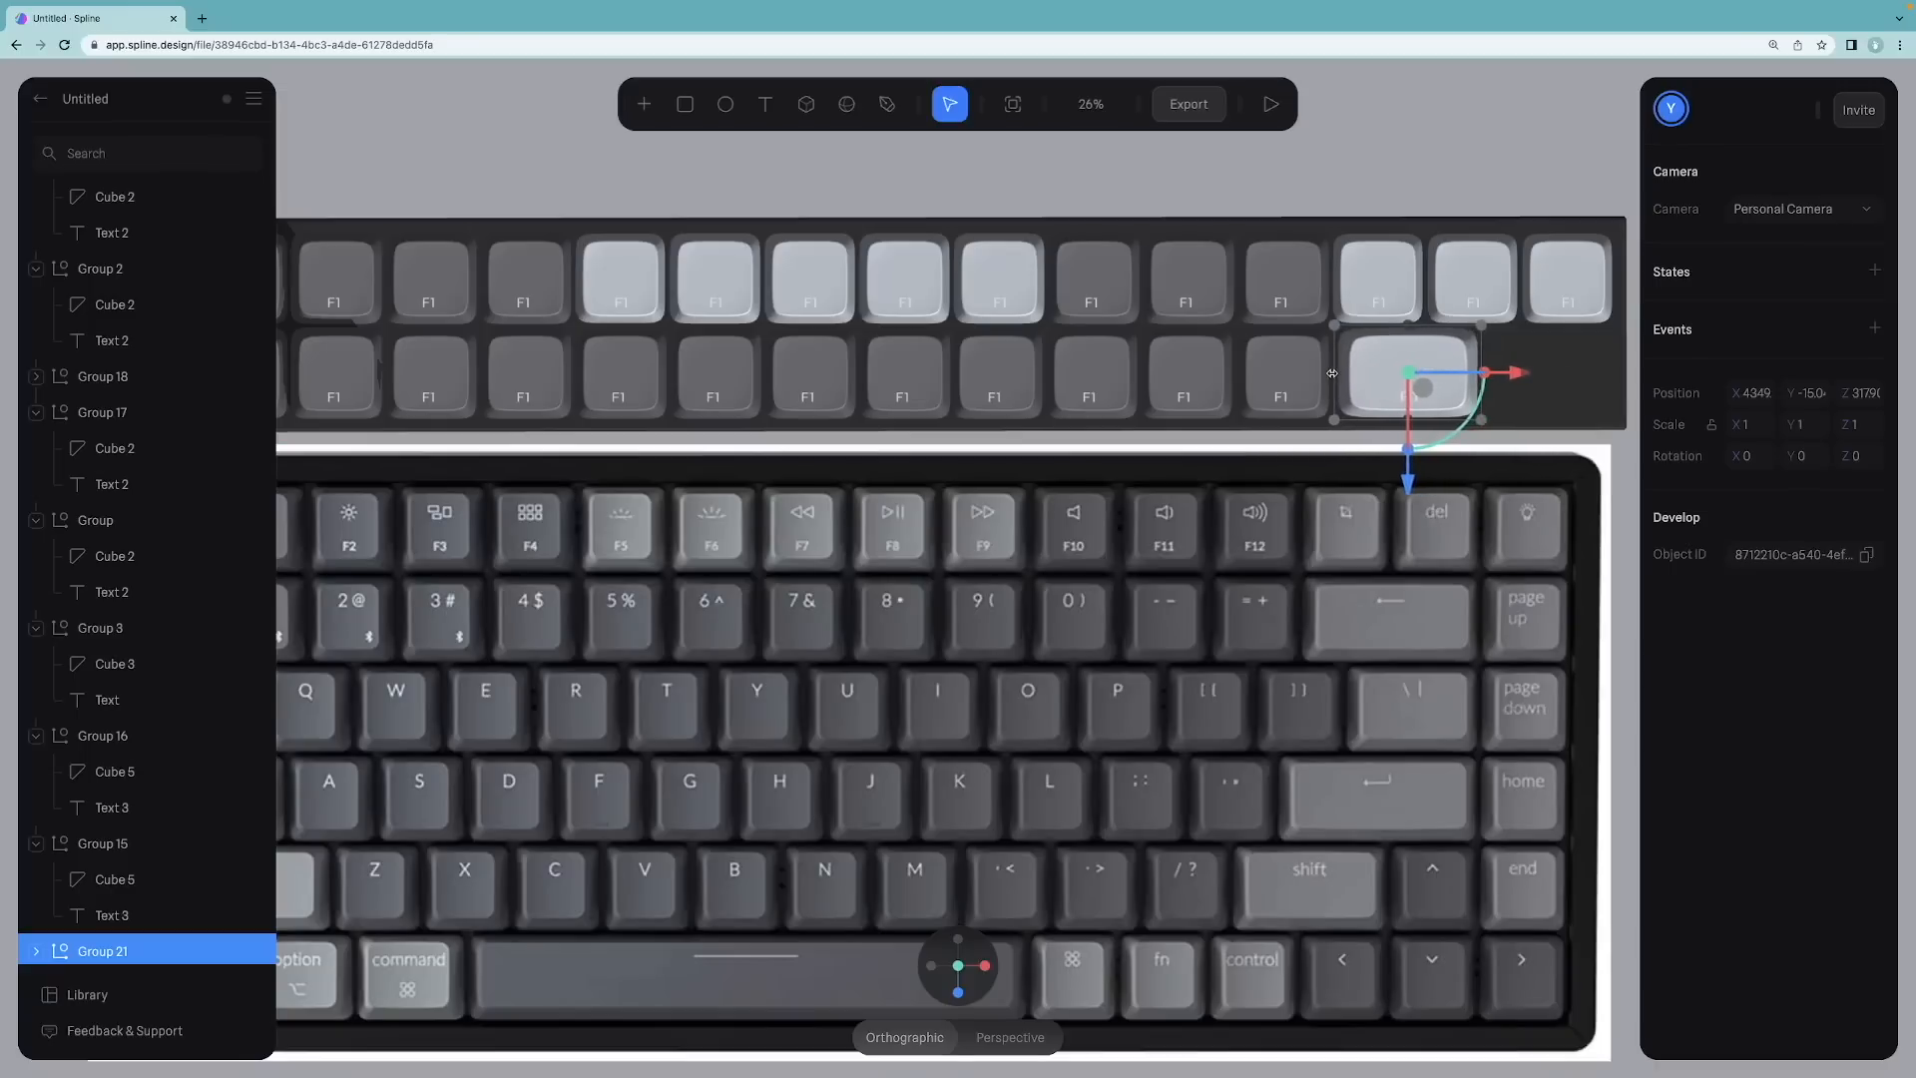
pyautogui.scroll(-3, 1501, 320)
pyautogui.scroll(4, 1501, 320)
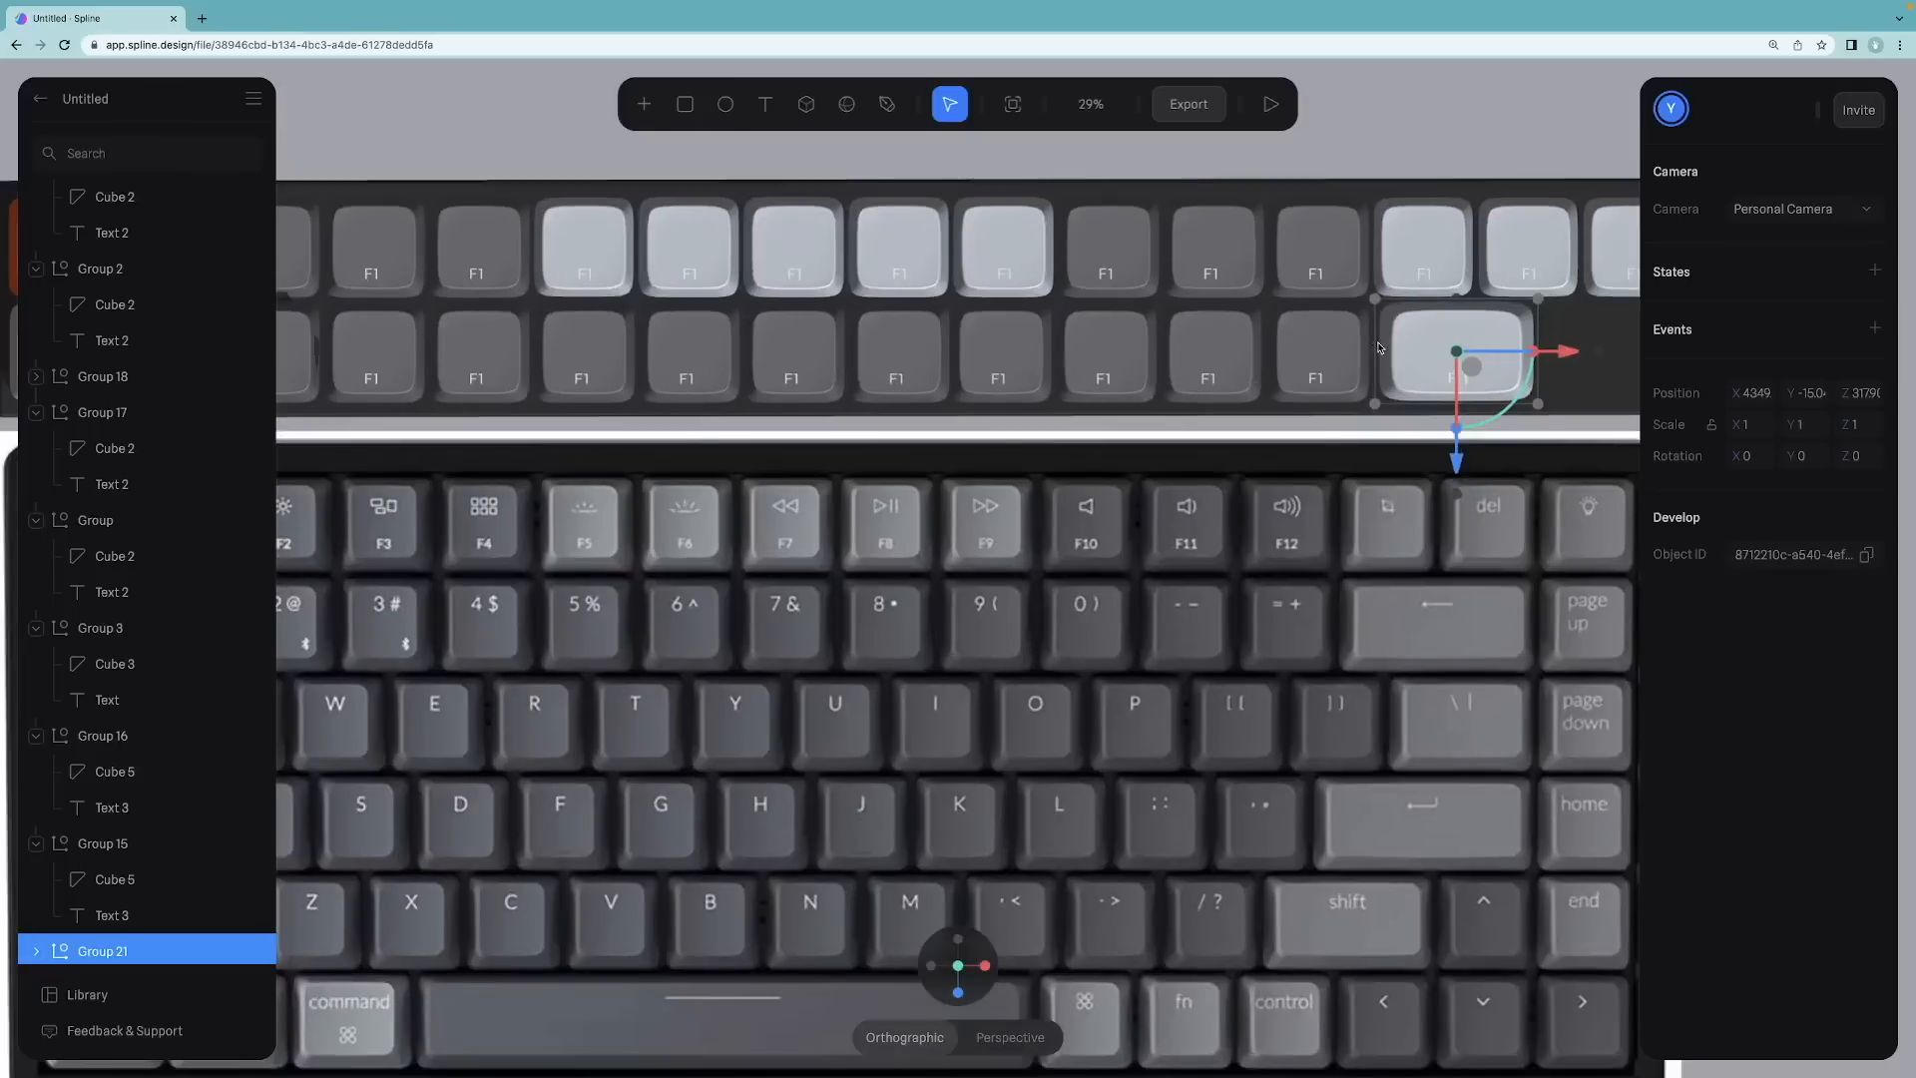
pyautogui.scroll(5, 1378, 347)
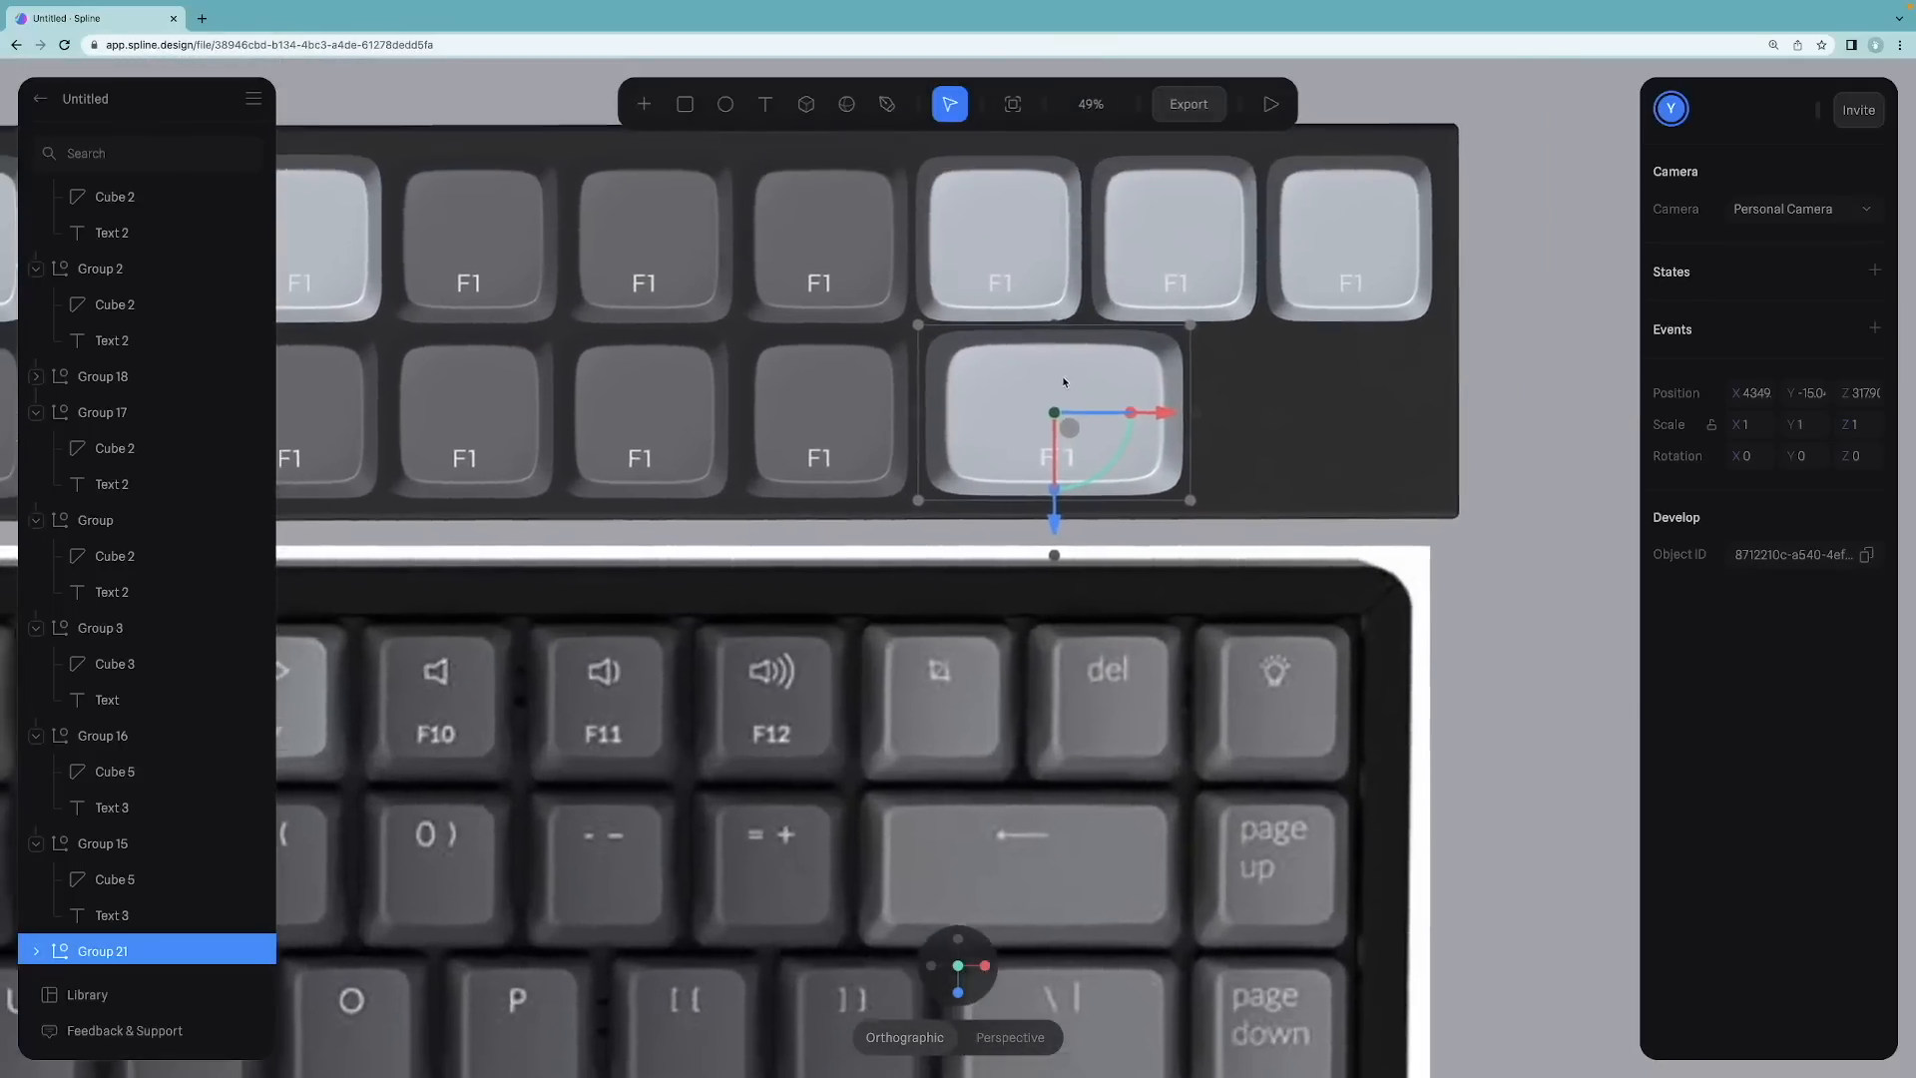
pyautogui.scroll(1, 1063, 382)
pyautogui.moveTo(1185, 418); pyautogui.dragTo(1257, 416)
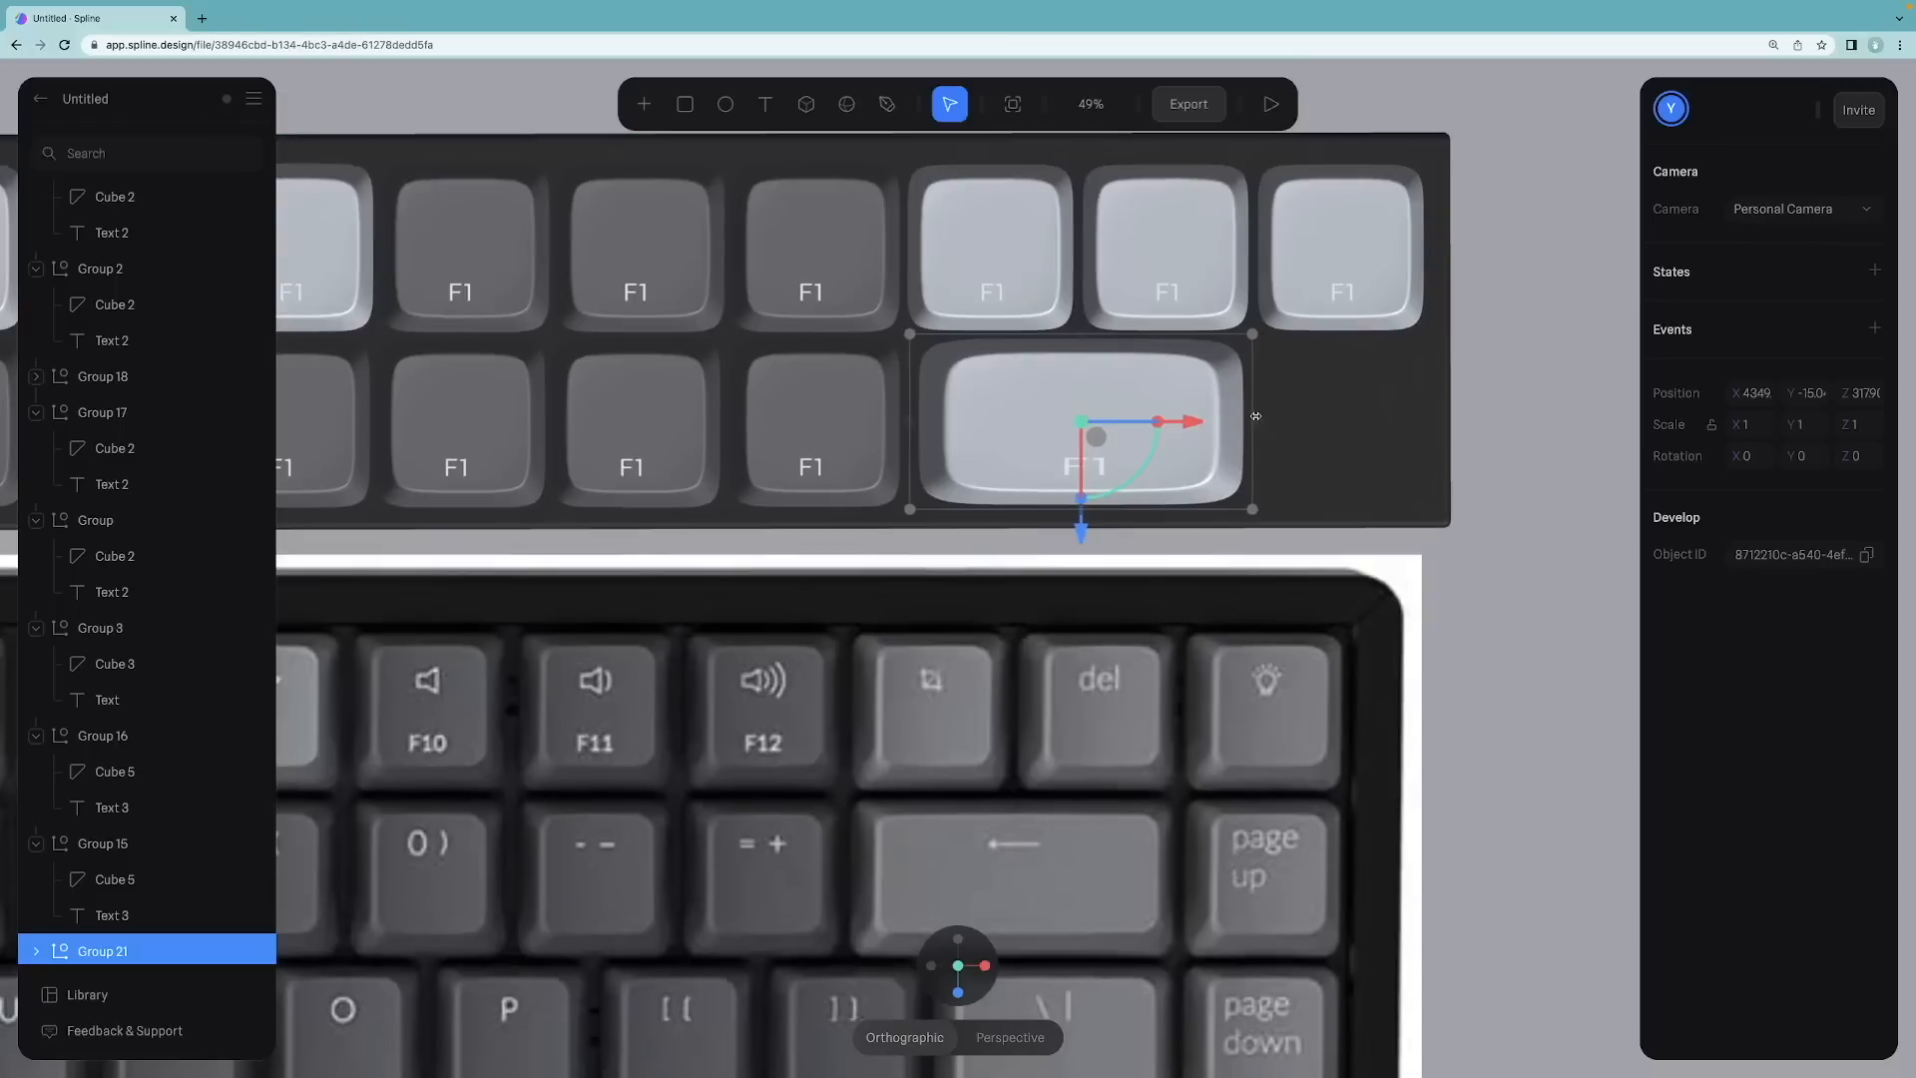
pyautogui.moveTo(1256, 416); pyautogui.dragTo(1258, 417)
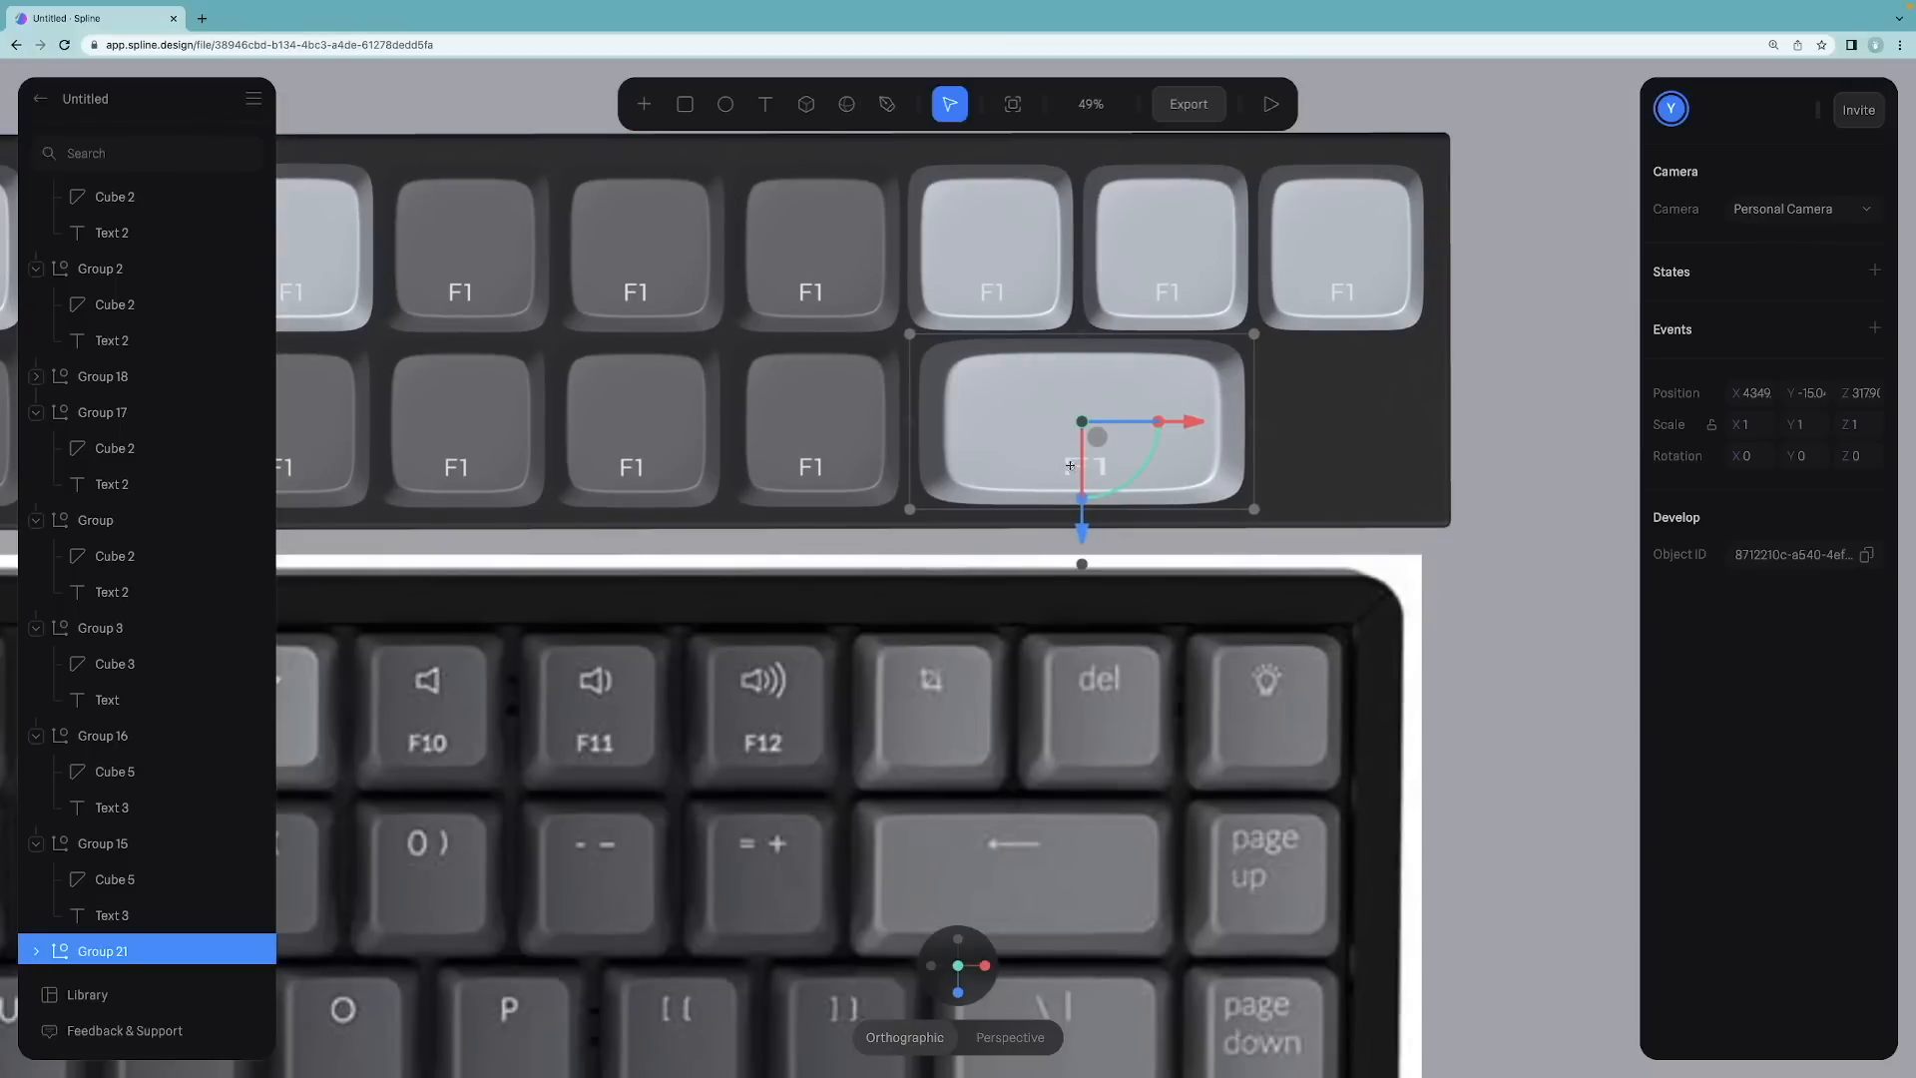
# Step: Delete the label text inside the wide keycap's group
pyautogui.scroll(-3, 57, 798)
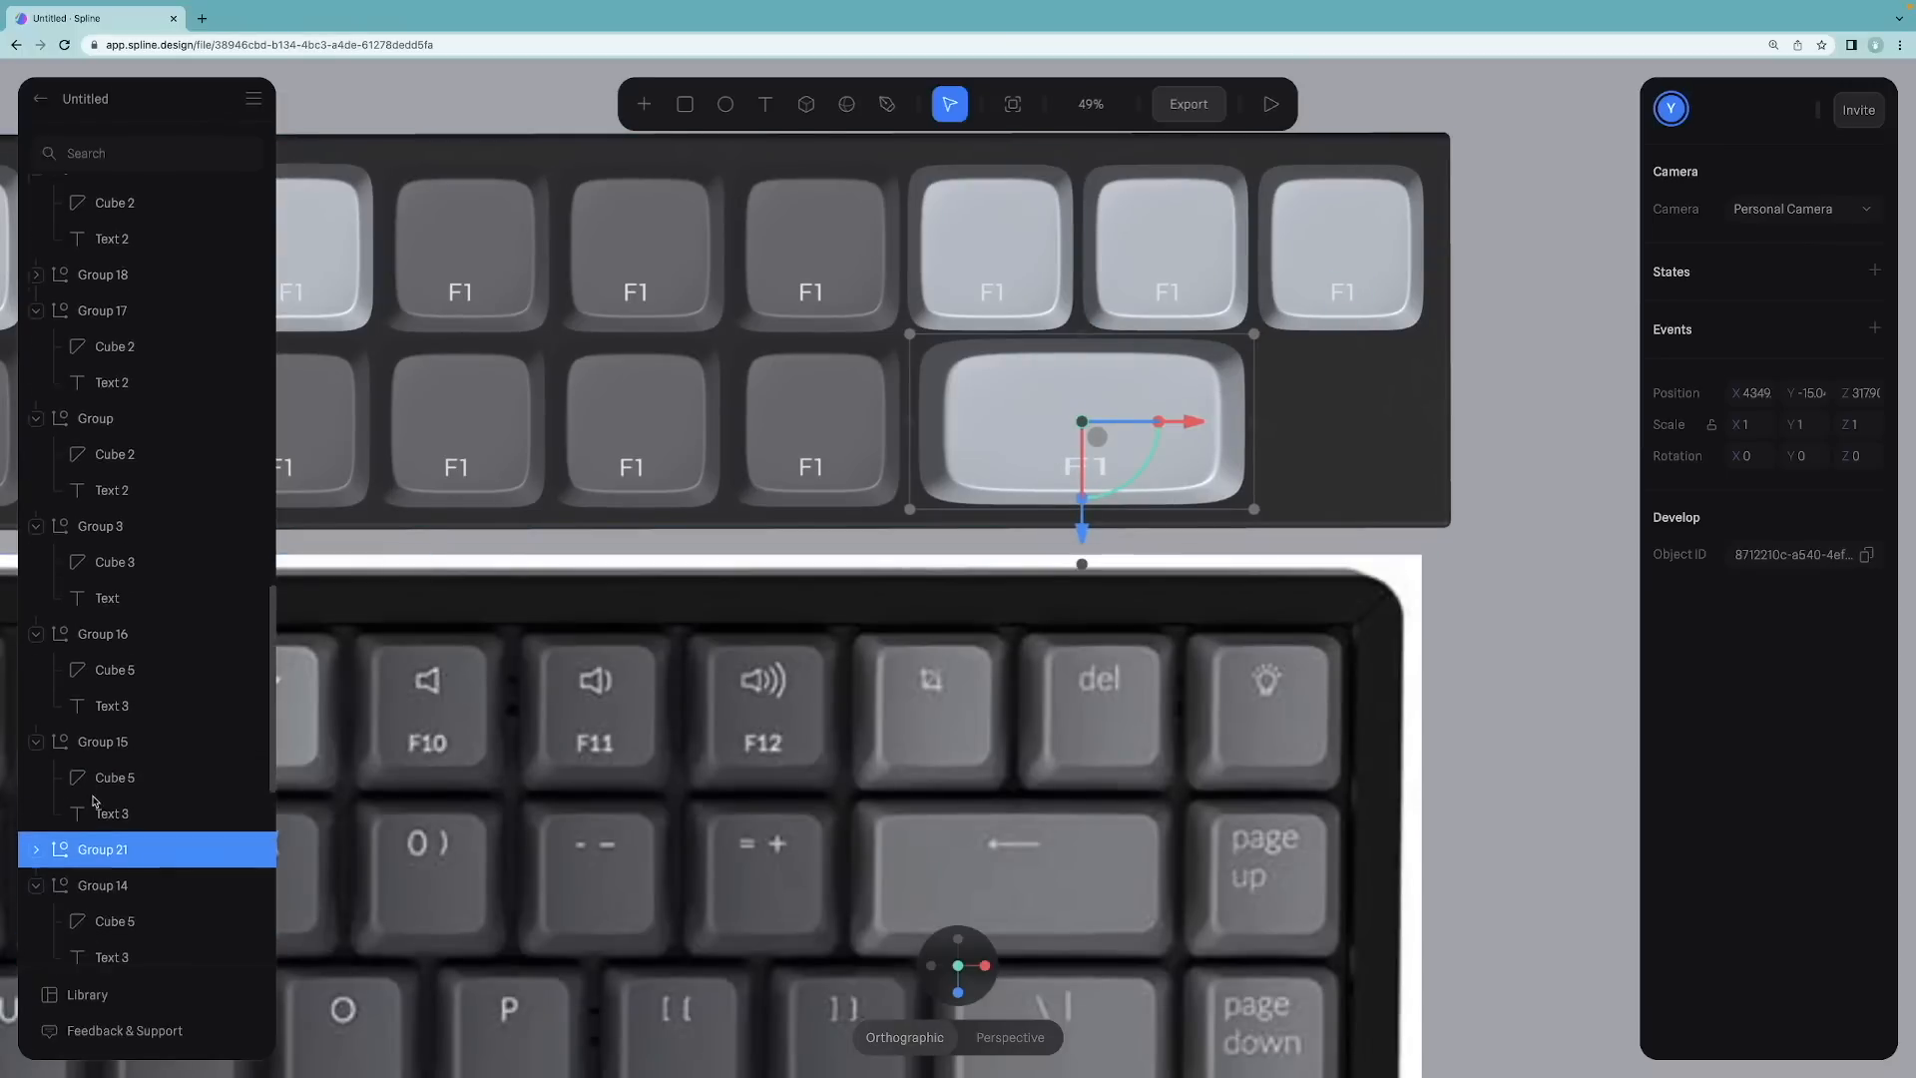
pyautogui.click(38, 820)
pyautogui.click(116, 893)
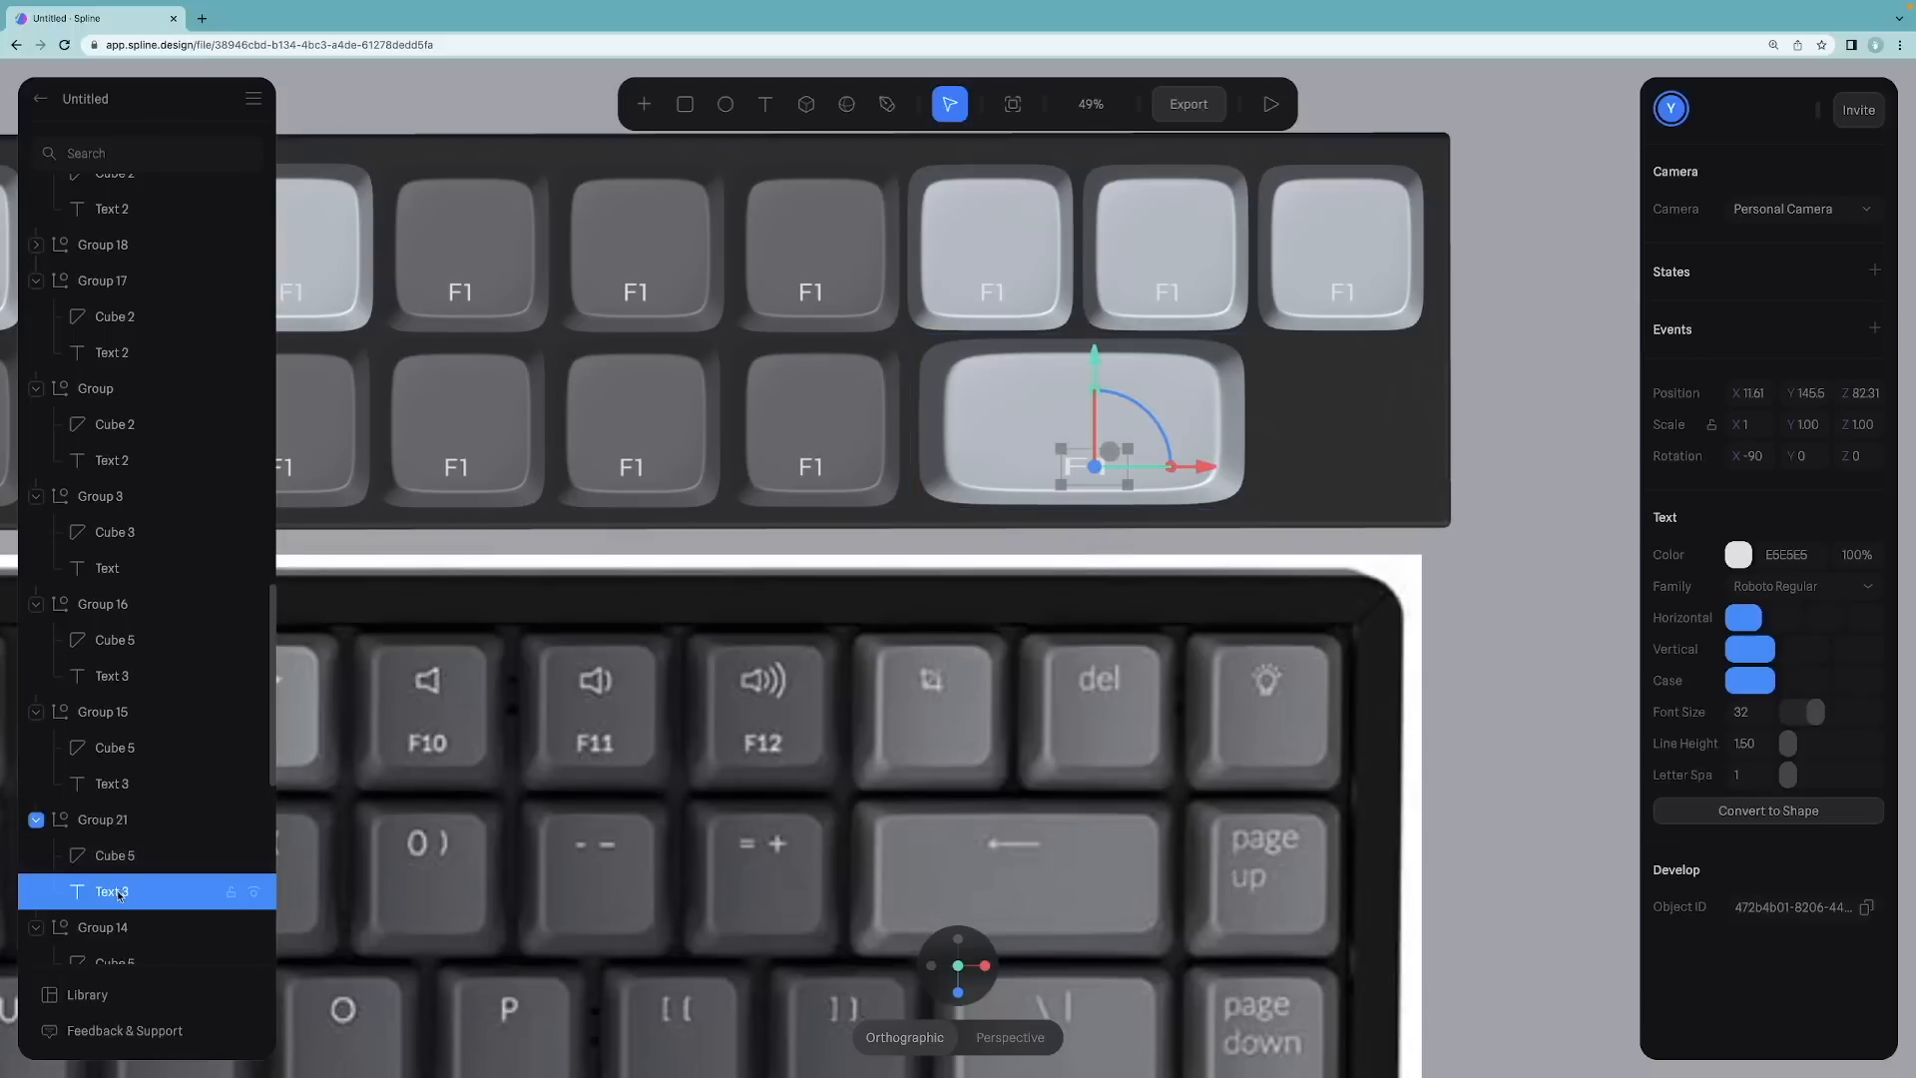
pyautogui.press('BackSpace')
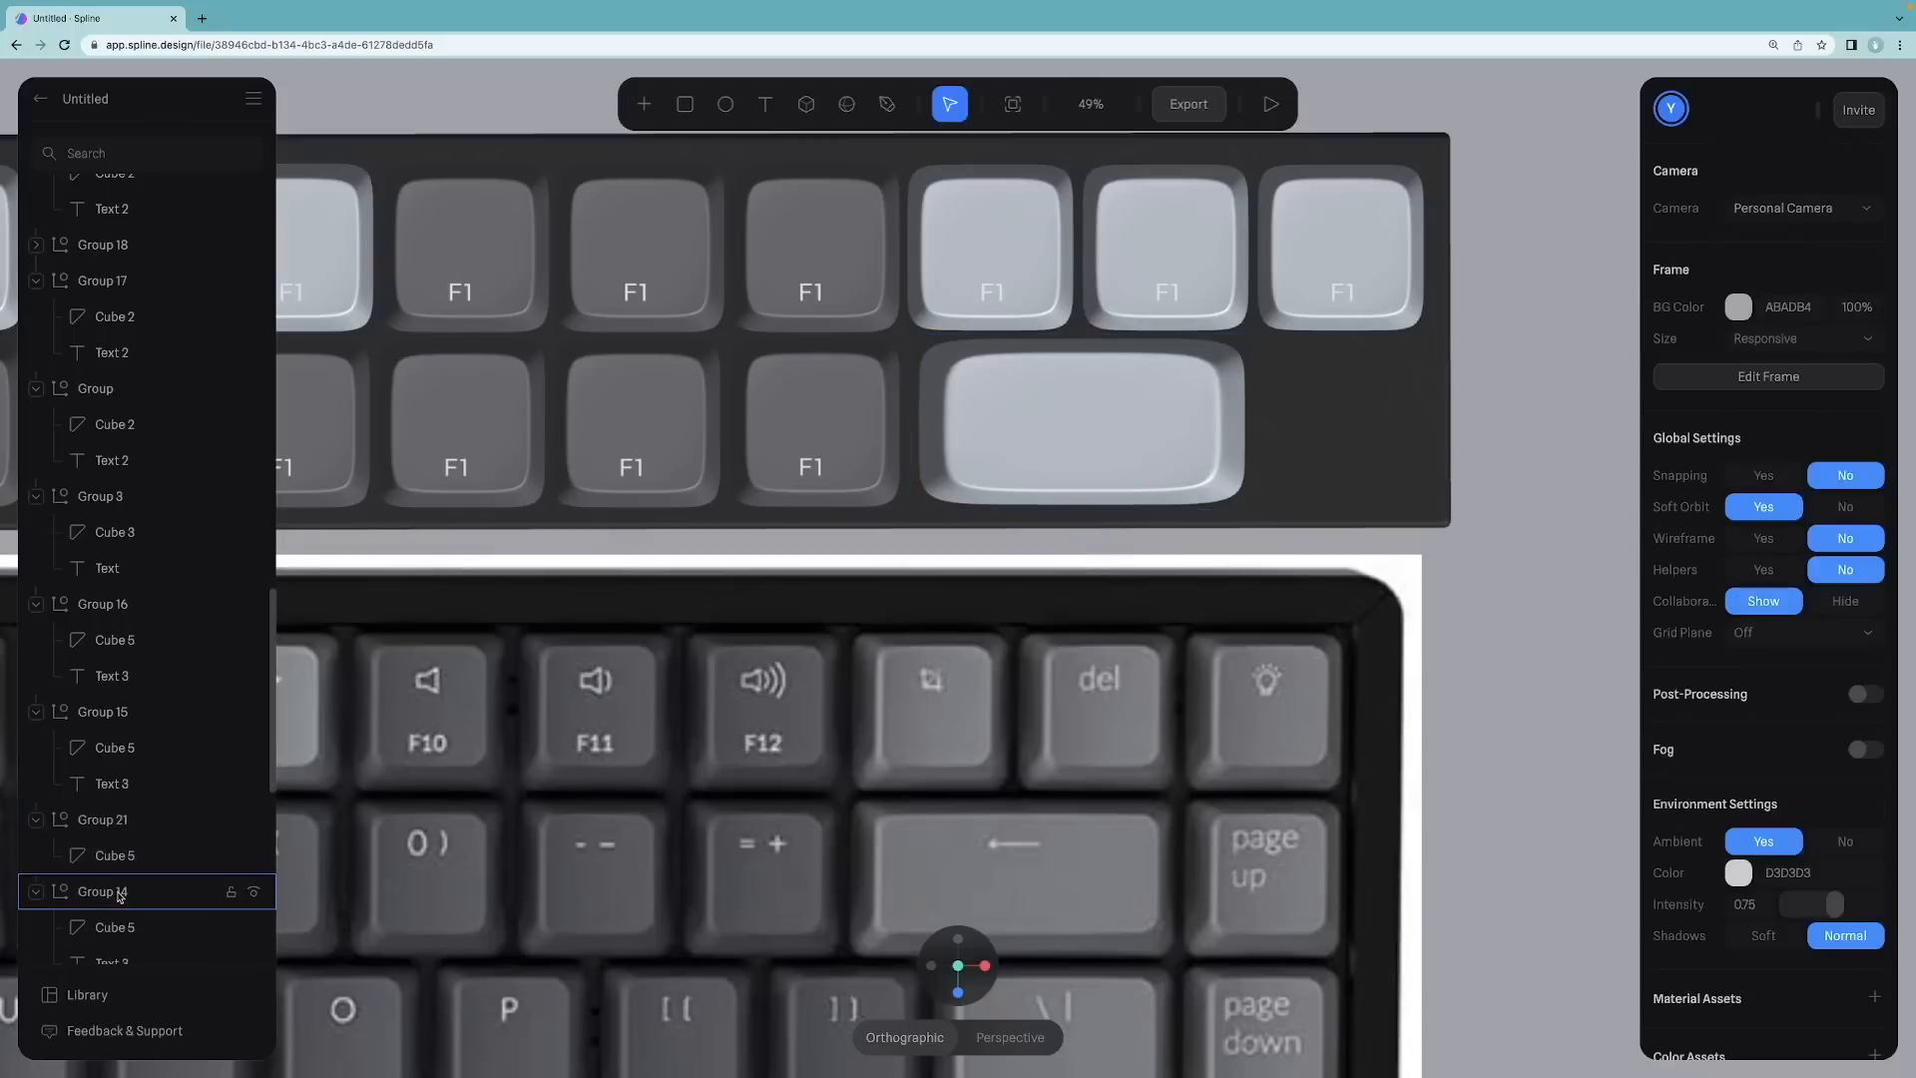
# Step: Duplicate a label text from another keycap group and move the copy into the wide keycap's group
pyautogui.click(121, 787)
pyautogui.rightClick(124, 790)
pyautogui.click(106, 792)
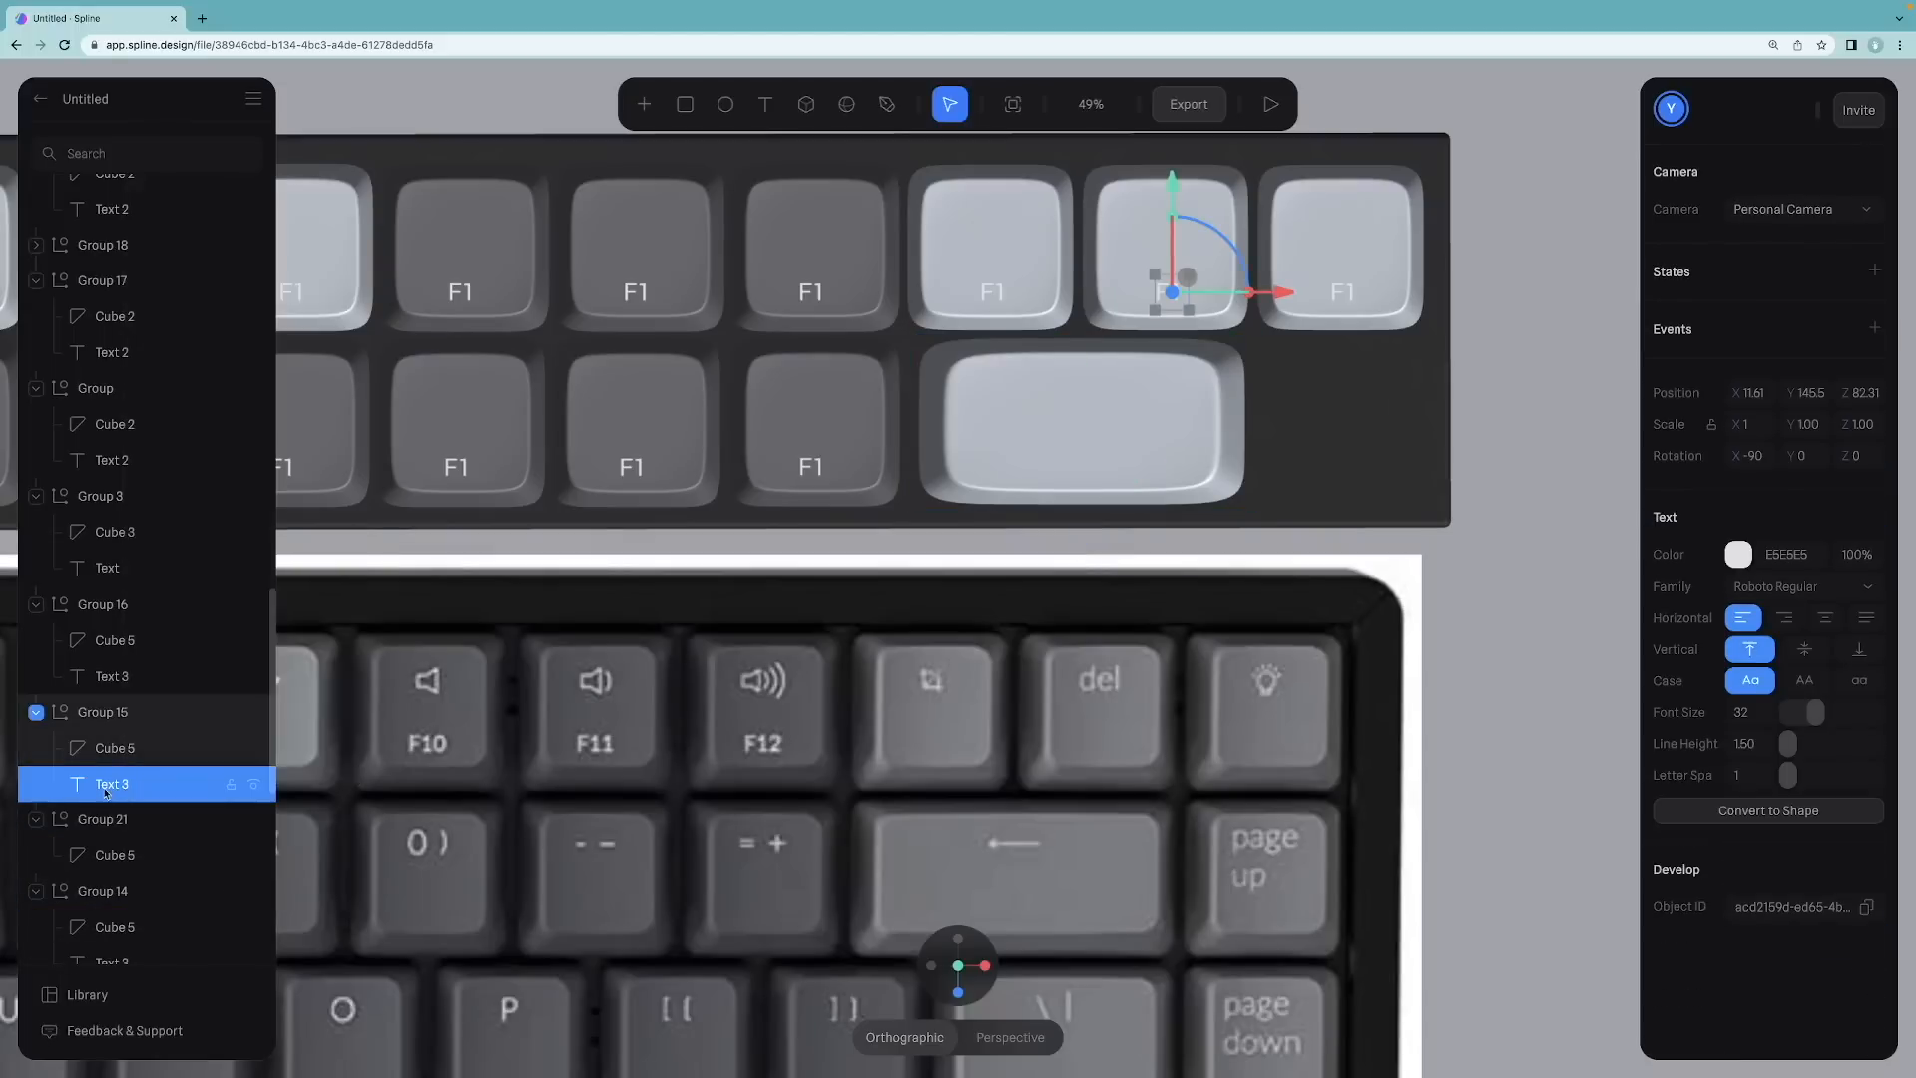
pyautogui.press('super+d')
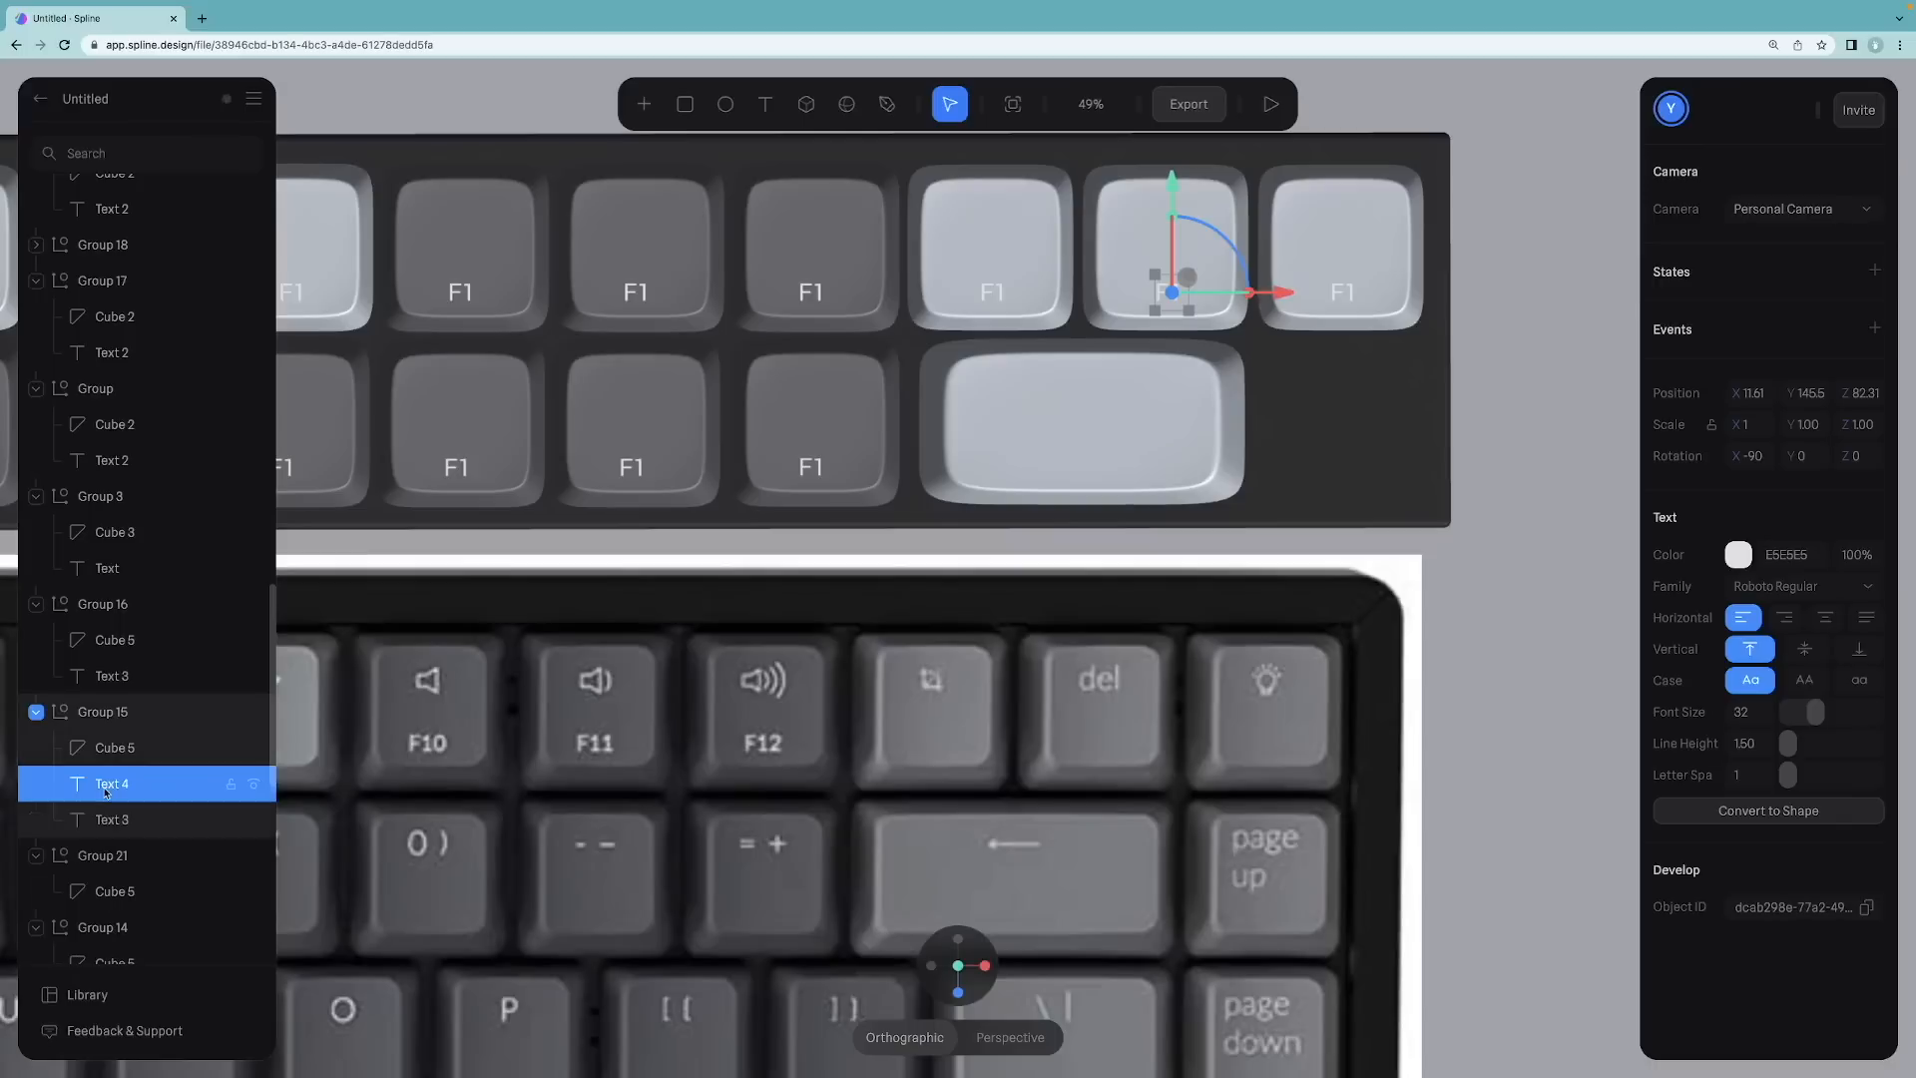
pyautogui.click(113, 823)
pyautogui.moveTo(114, 819); pyautogui.dragTo(106, 910)
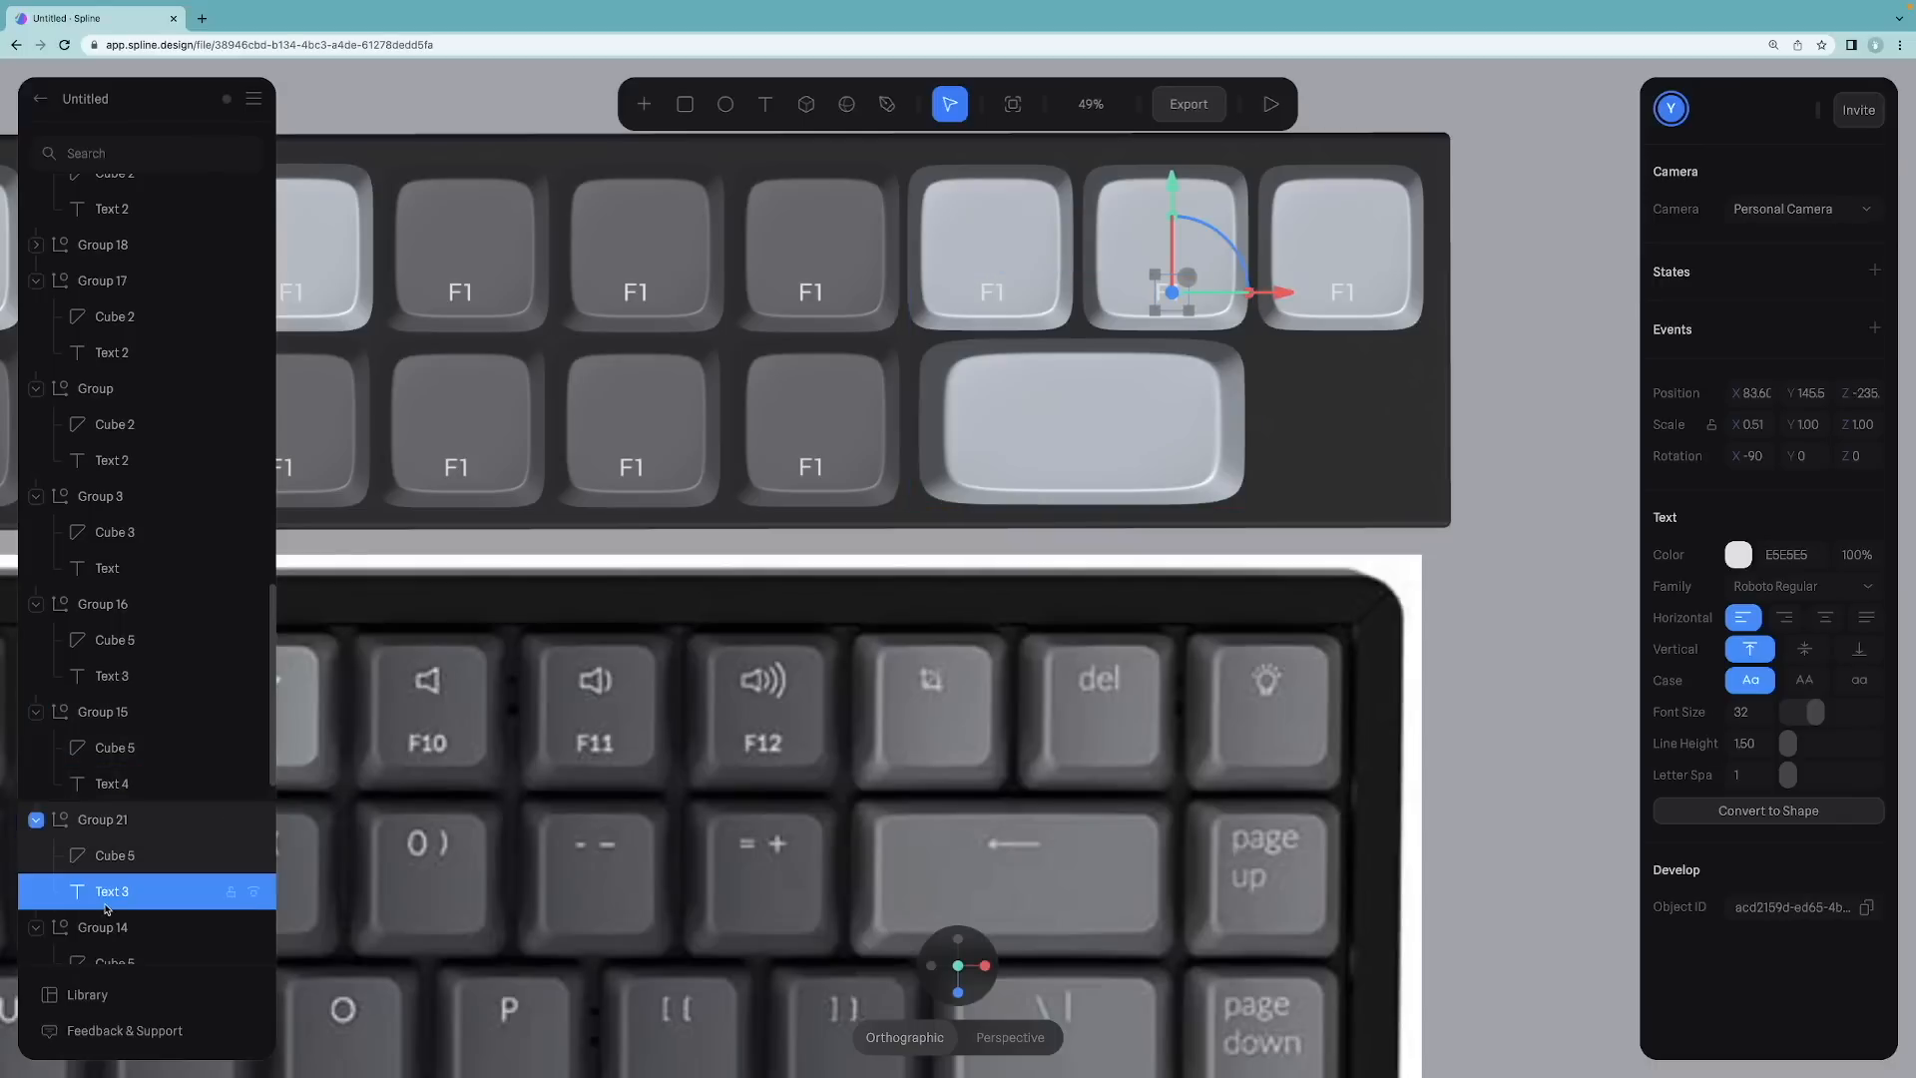
# Step: Move the copied label onto the upper part of the wide keycap
pyautogui.moveTo(1173, 188); pyautogui.dragTo(1186, 361)
pyautogui.moveTo(1268, 445); pyautogui.dragTo(1183, 447)
pyautogui.moveTo(1084, 329); pyautogui.dragTo(1083, 277)
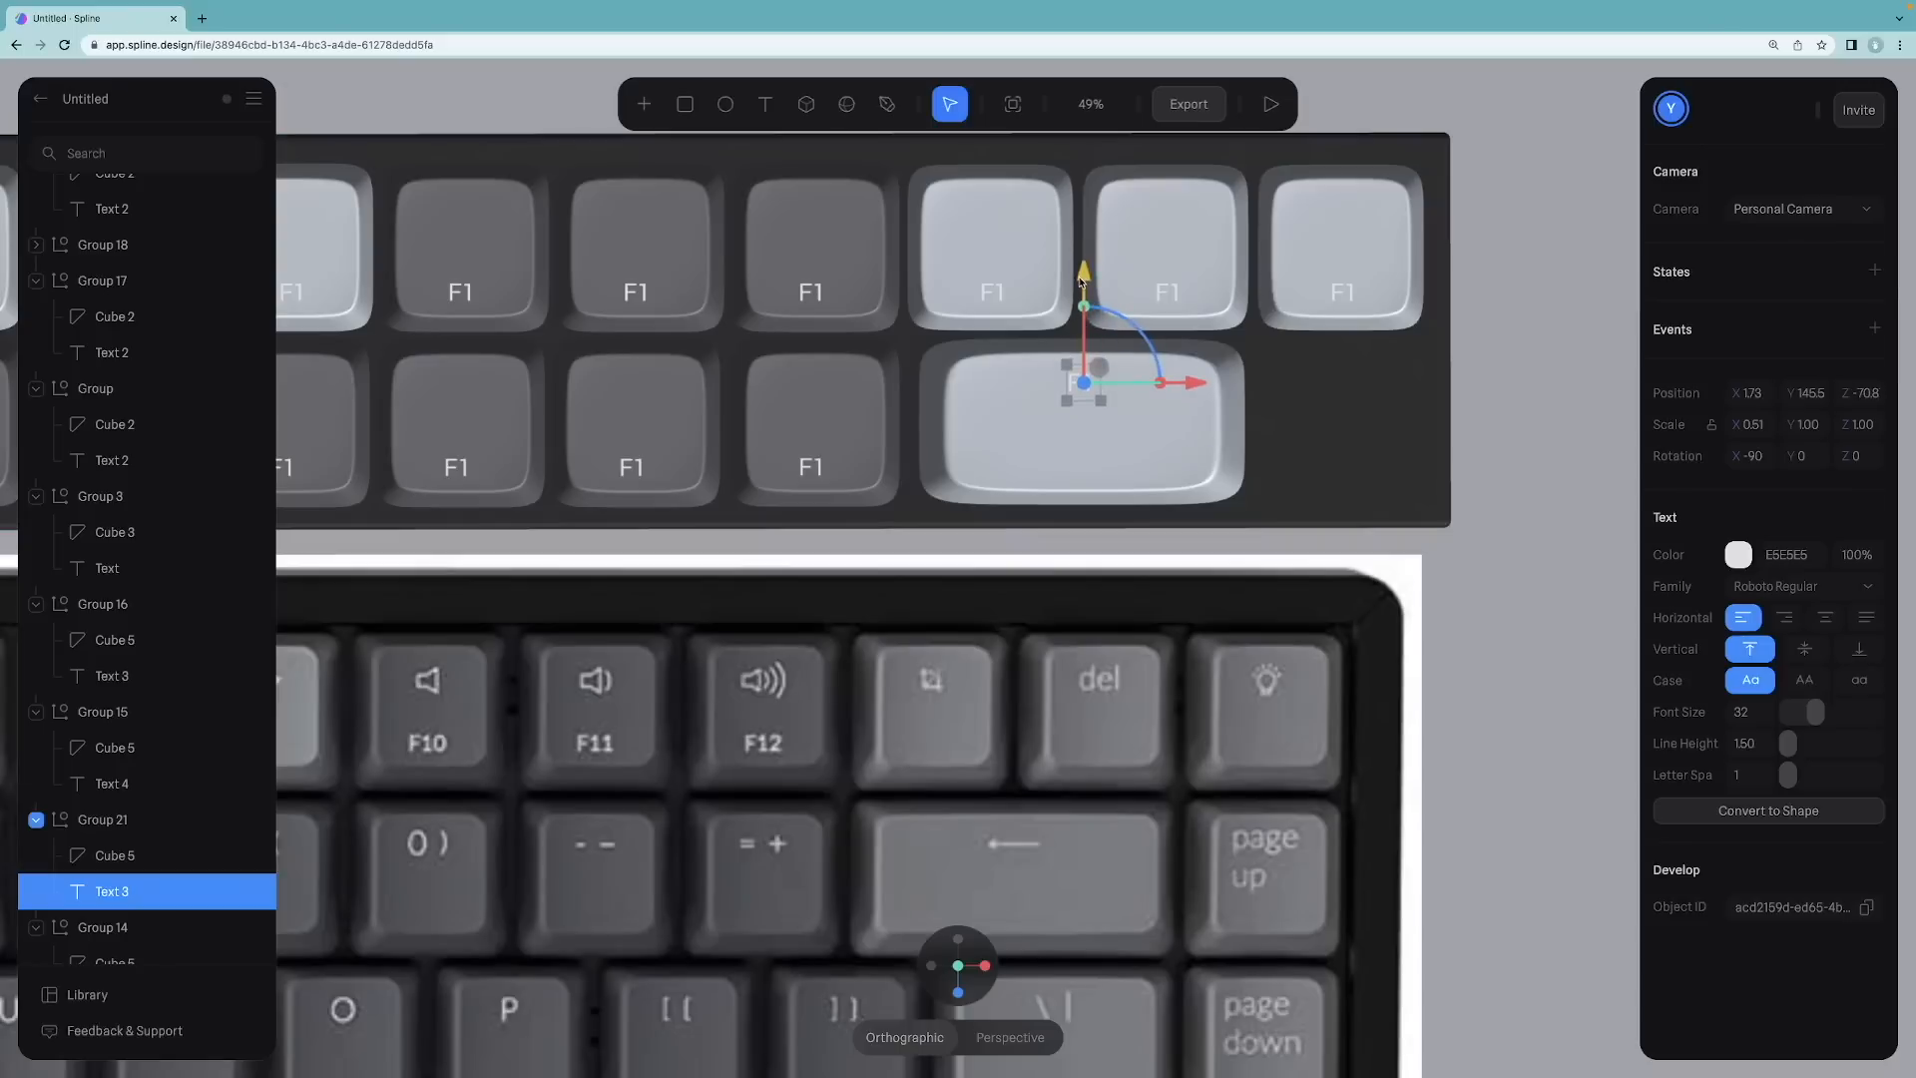
pyautogui.click(1457, 373)
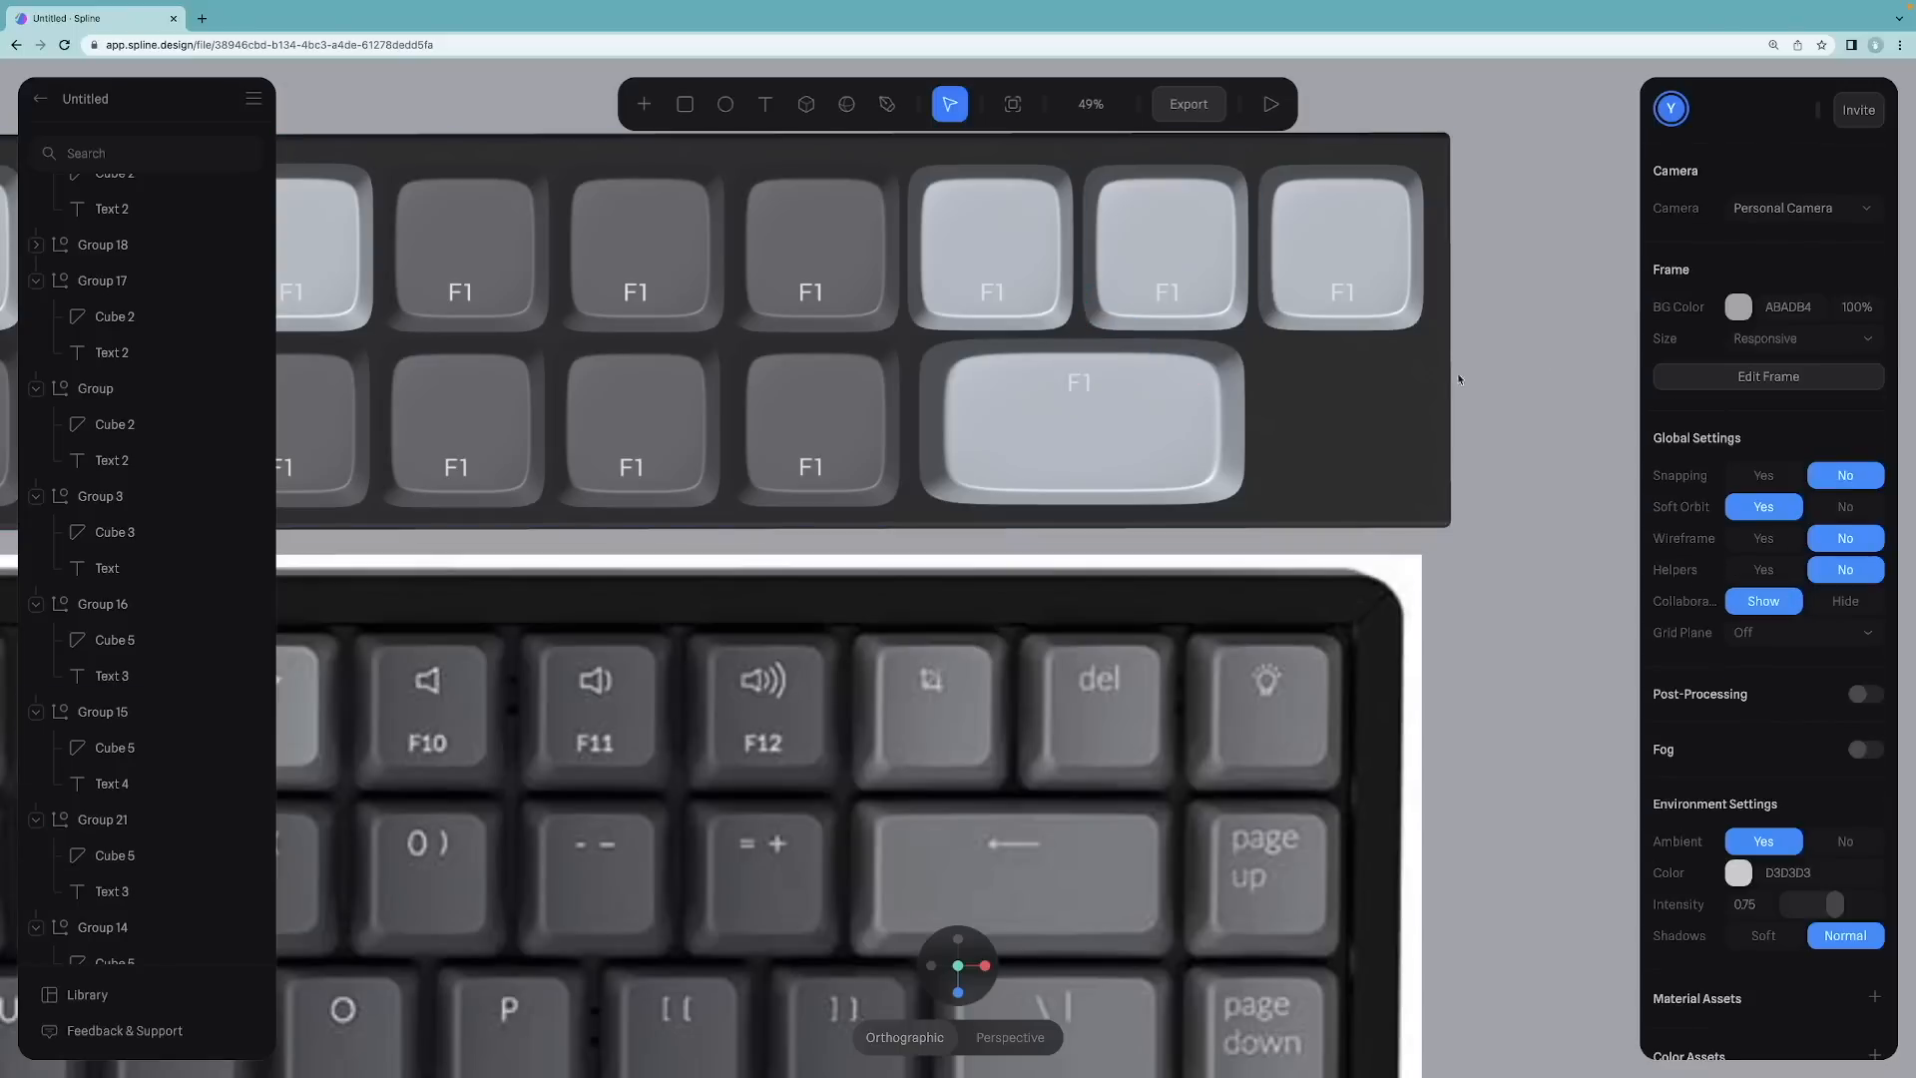
pyautogui.click(1368, 286)
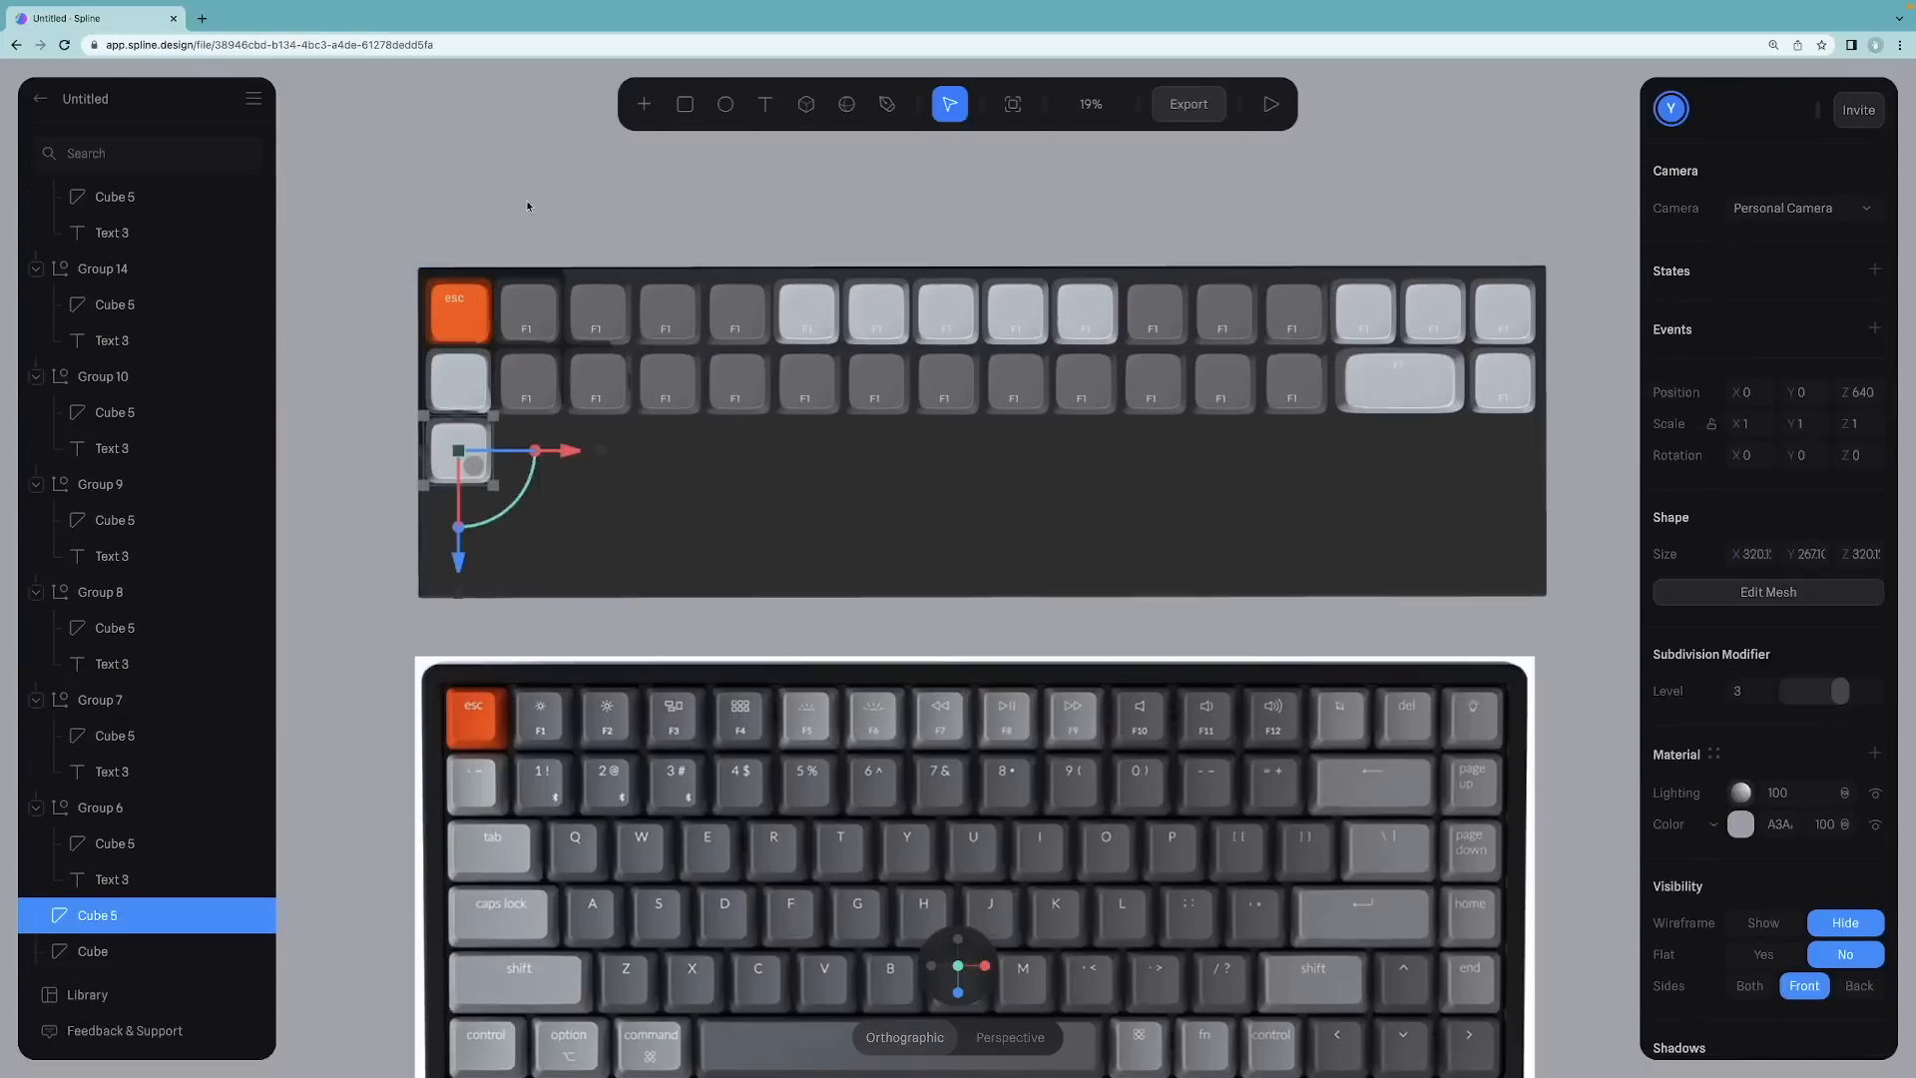
# Step: Stretch the selected bottom-row keycap sideways into a wide spacebar key
pyautogui.click(528, 206)
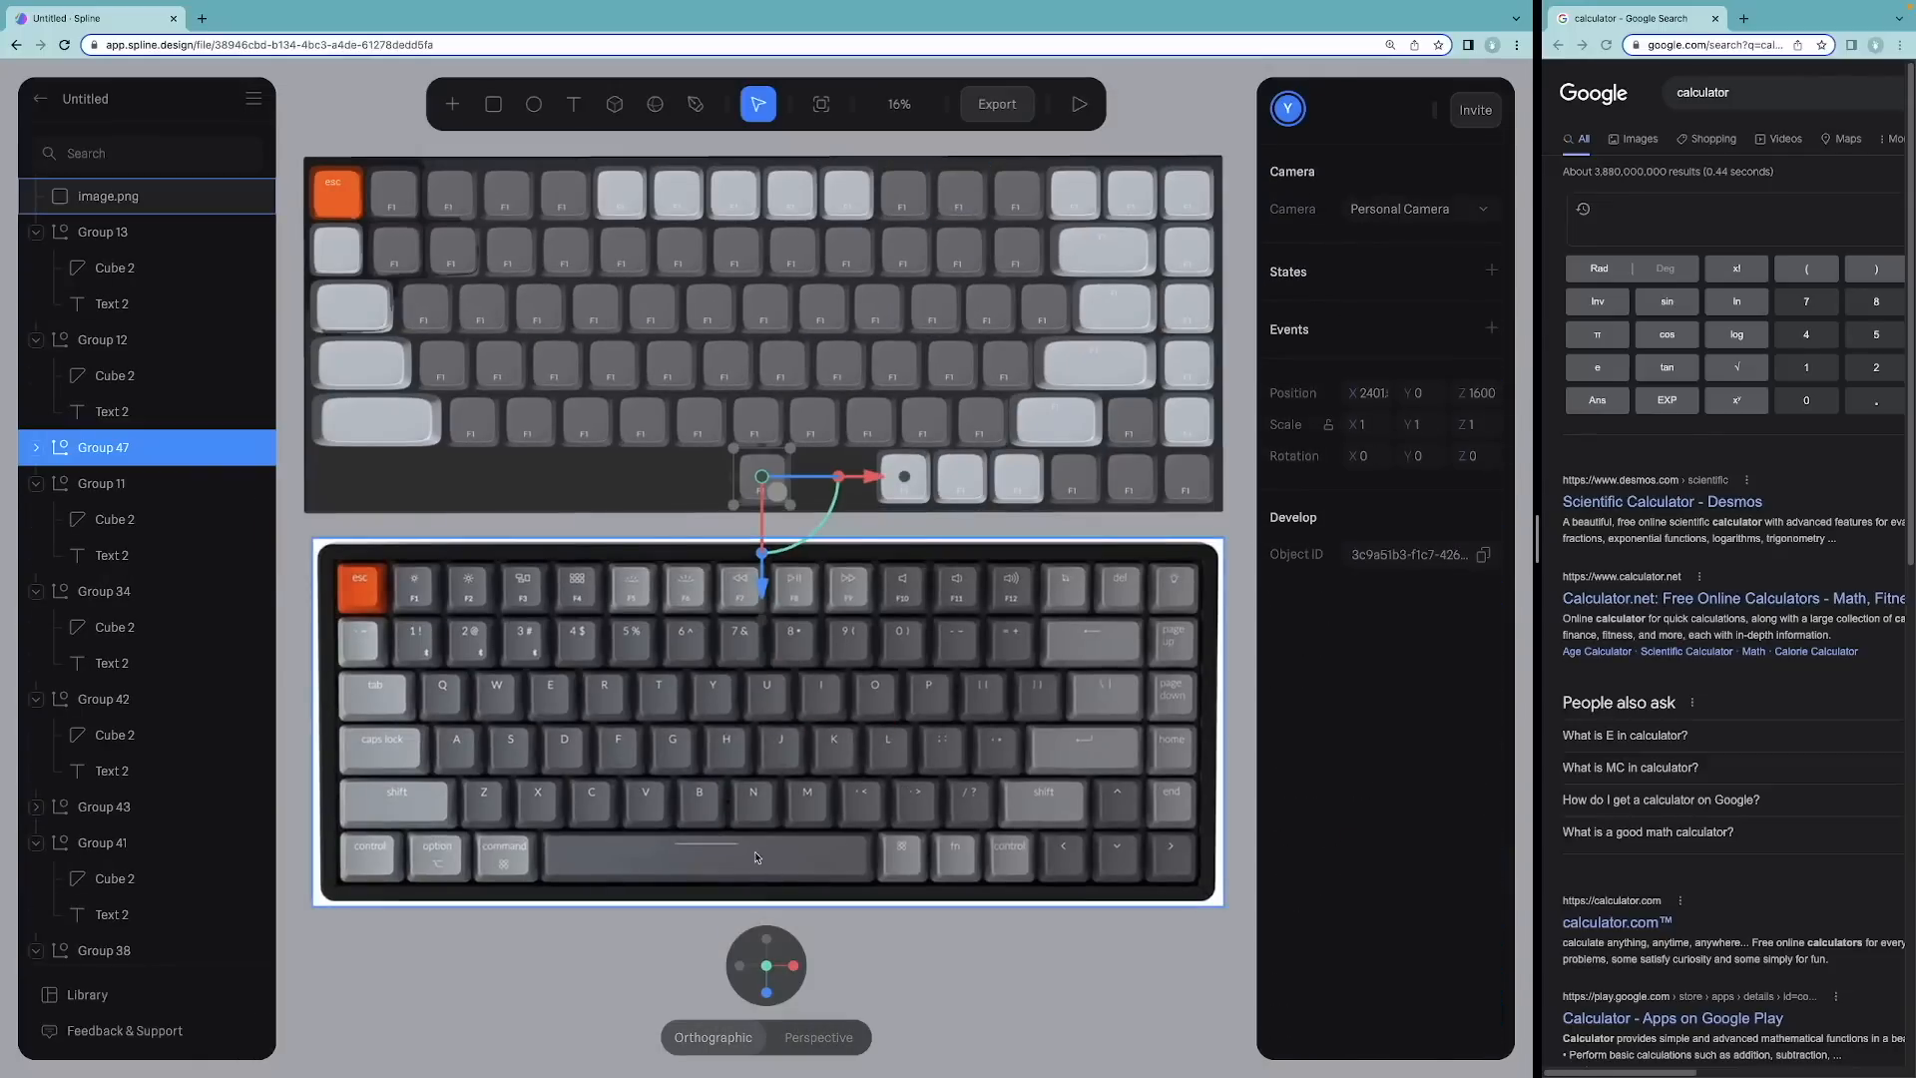
pyautogui.moveTo(788, 469); pyautogui.dragTo(872, 463)
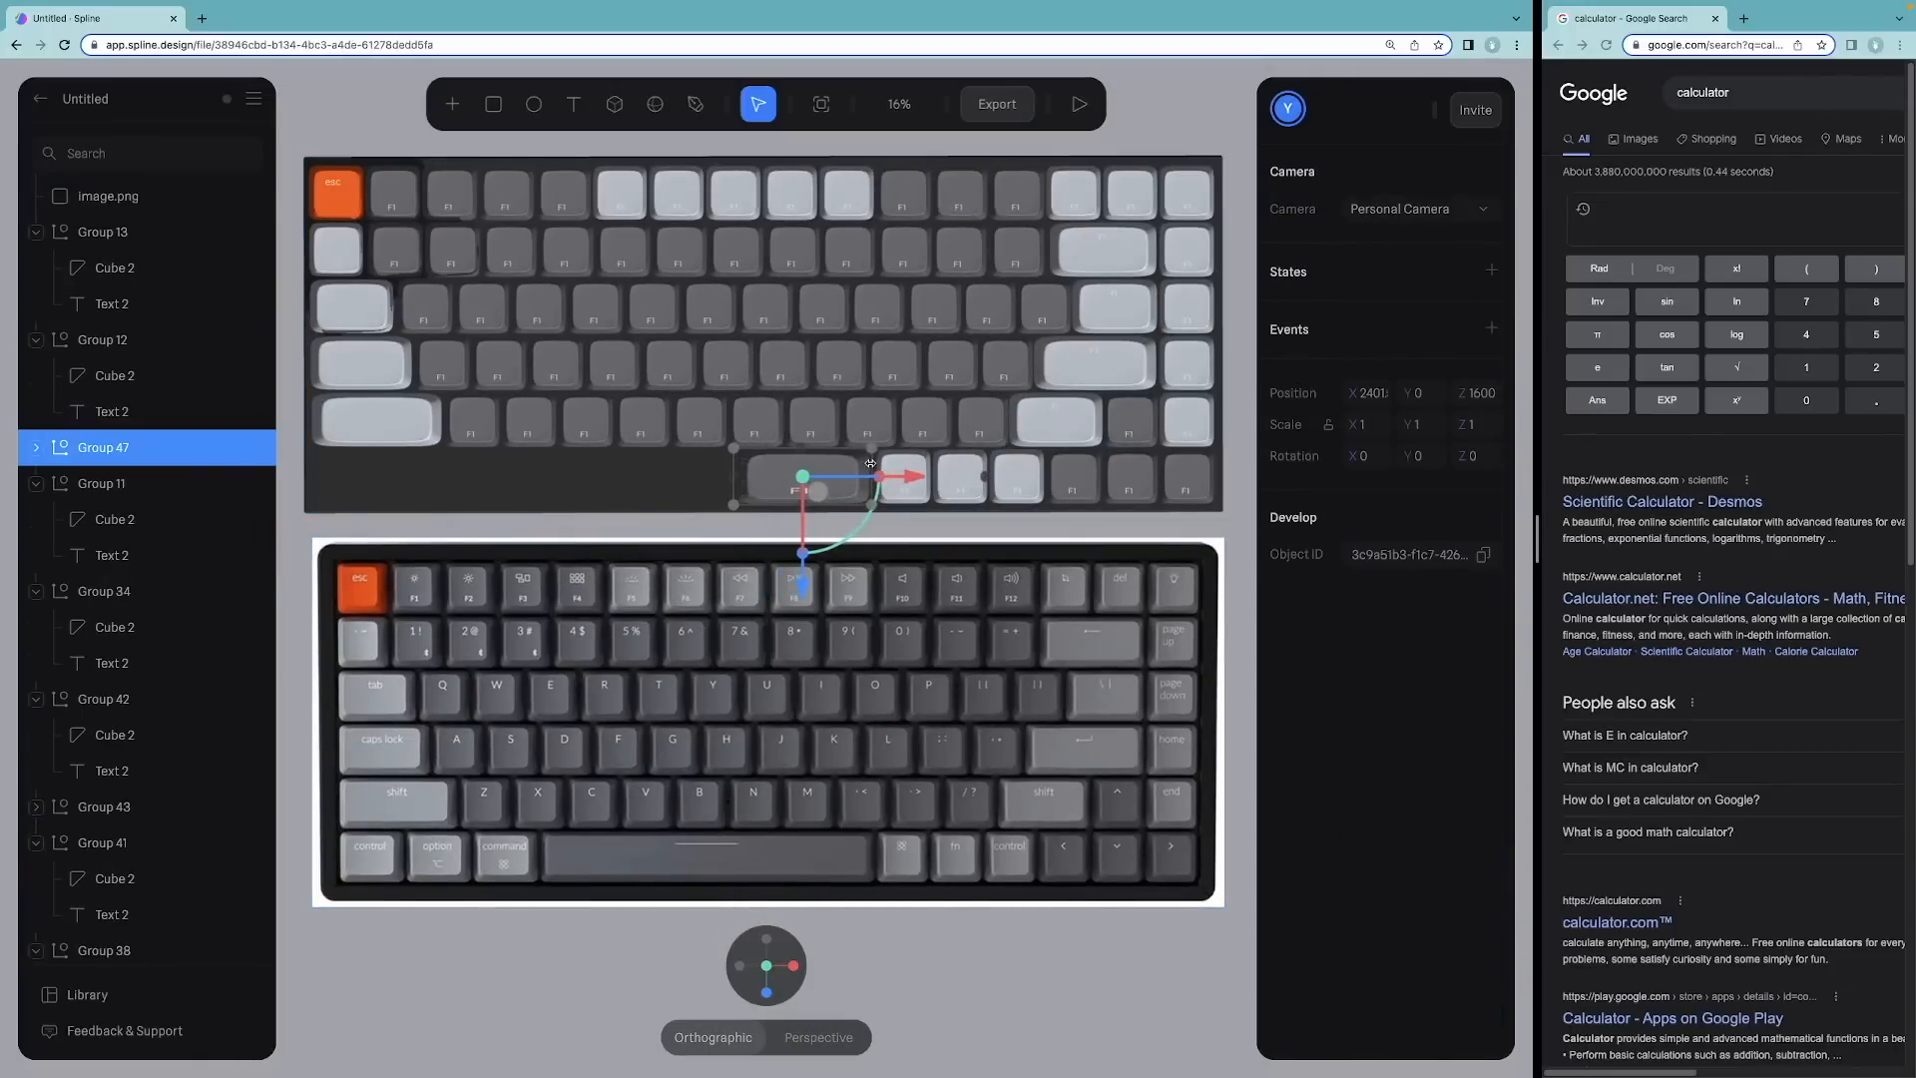
pyautogui.scroll(5, 871, 463)
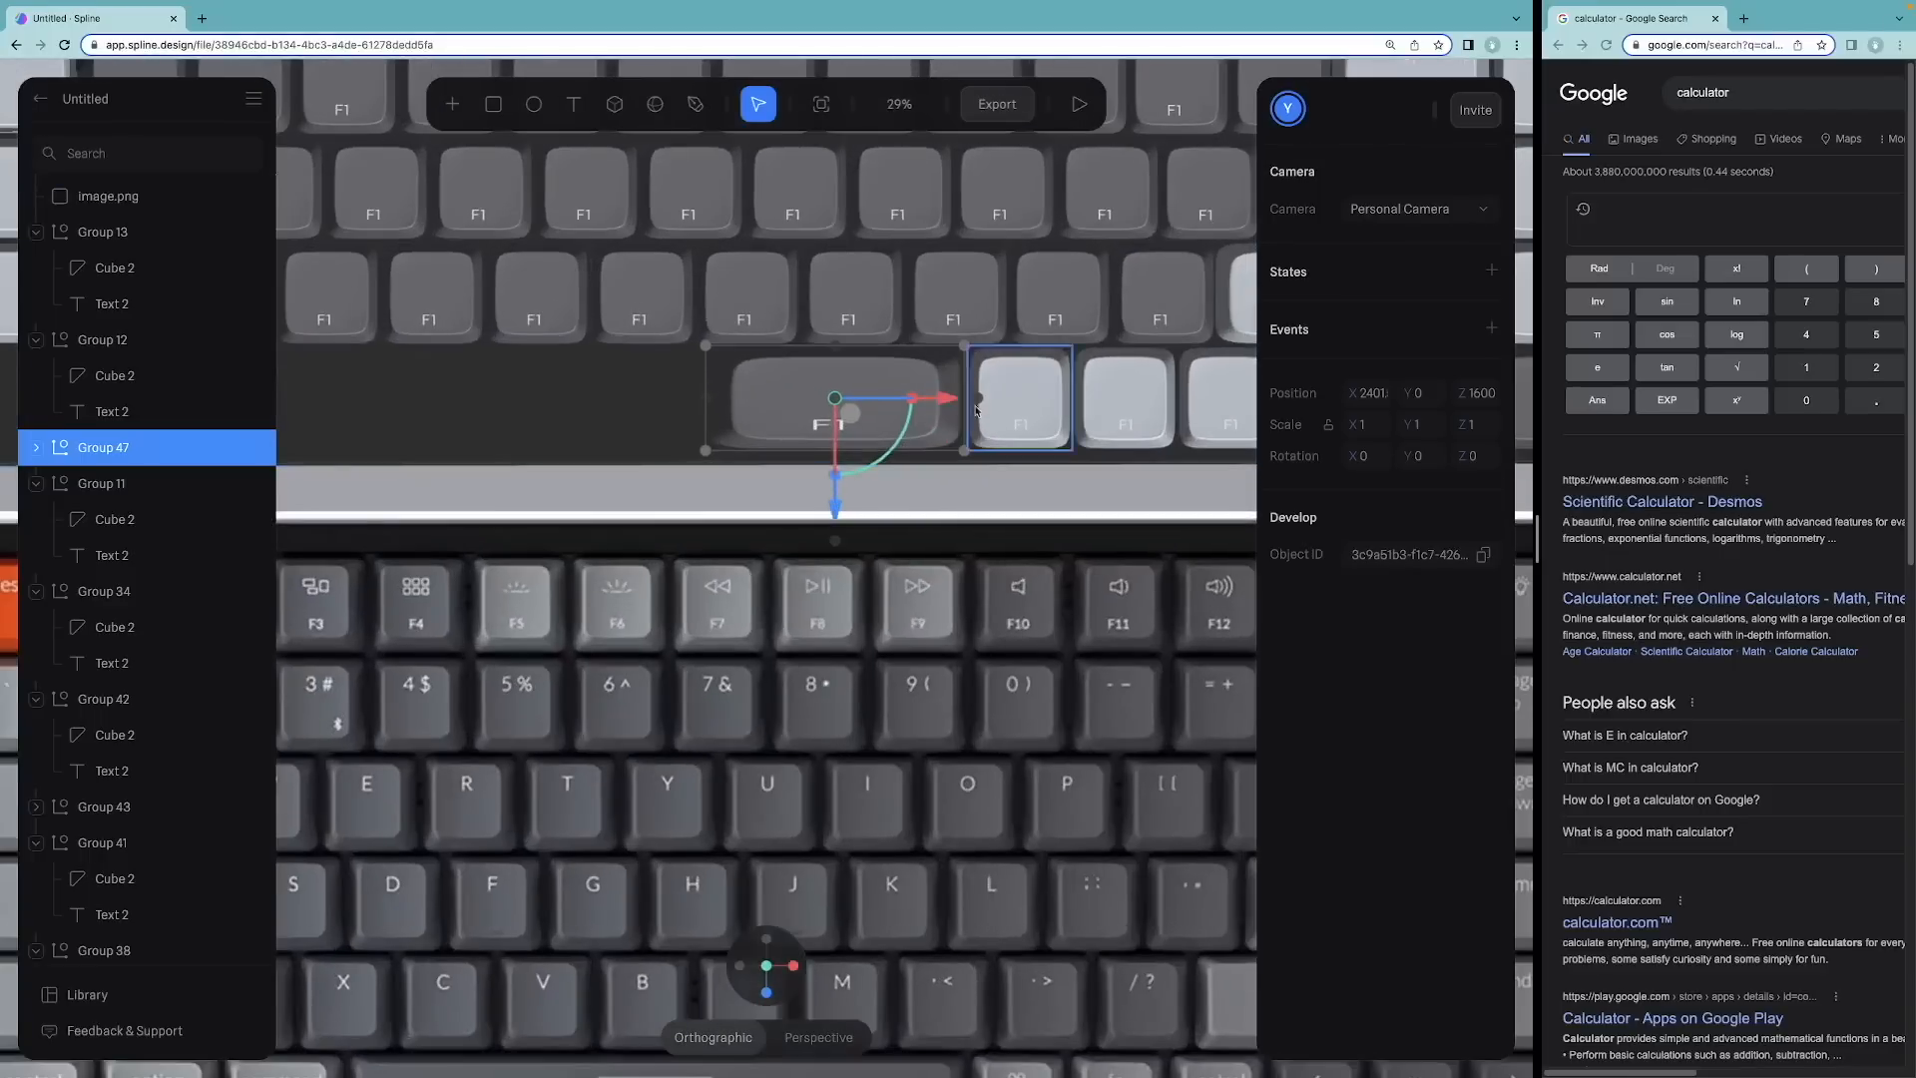
pyautogui.moveTo(965, 378); pyautogui.dragTo(968, 377)
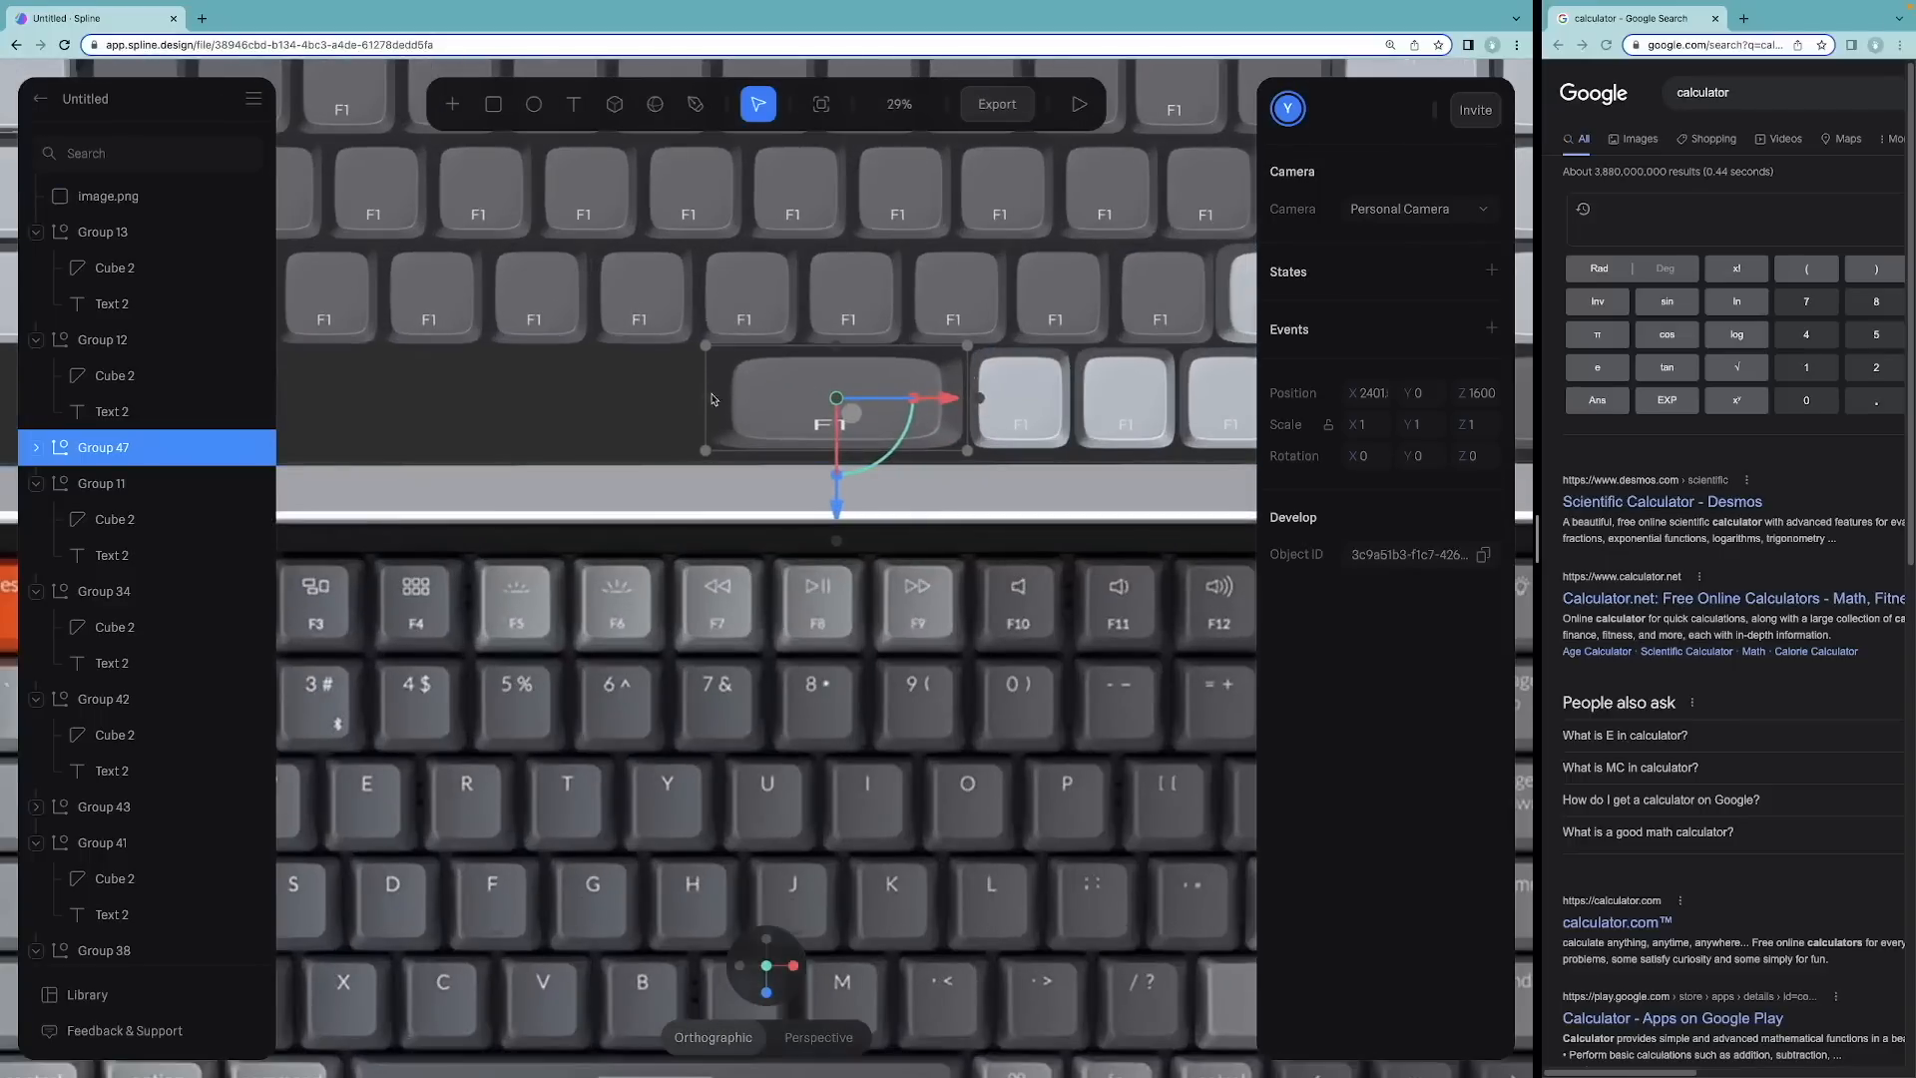
pyautogui.moveTo(707, 382); pyautogui.dragTo(377, 383)
pyautogui.scroll(-3, 526, 464)
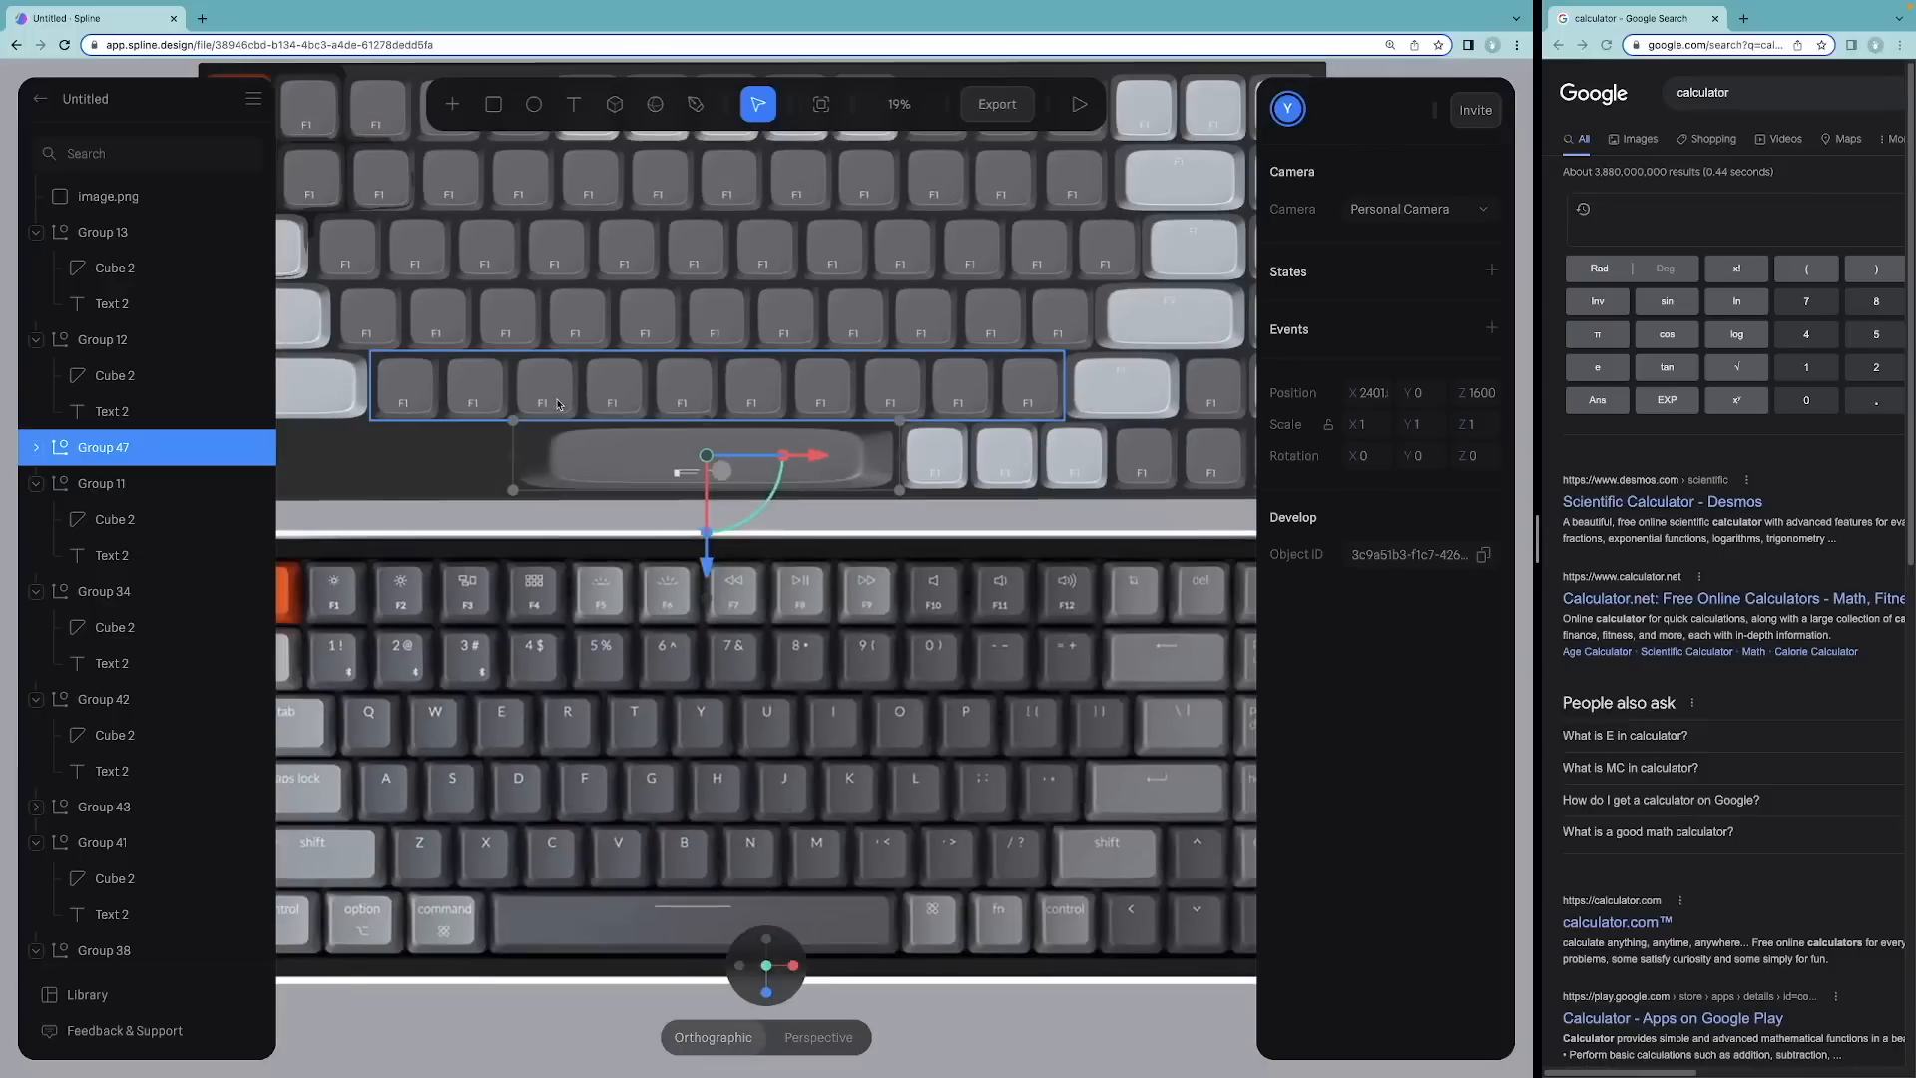
pyautogui.moveTo(514, 440); pyautogui.dragTo(376, 441)
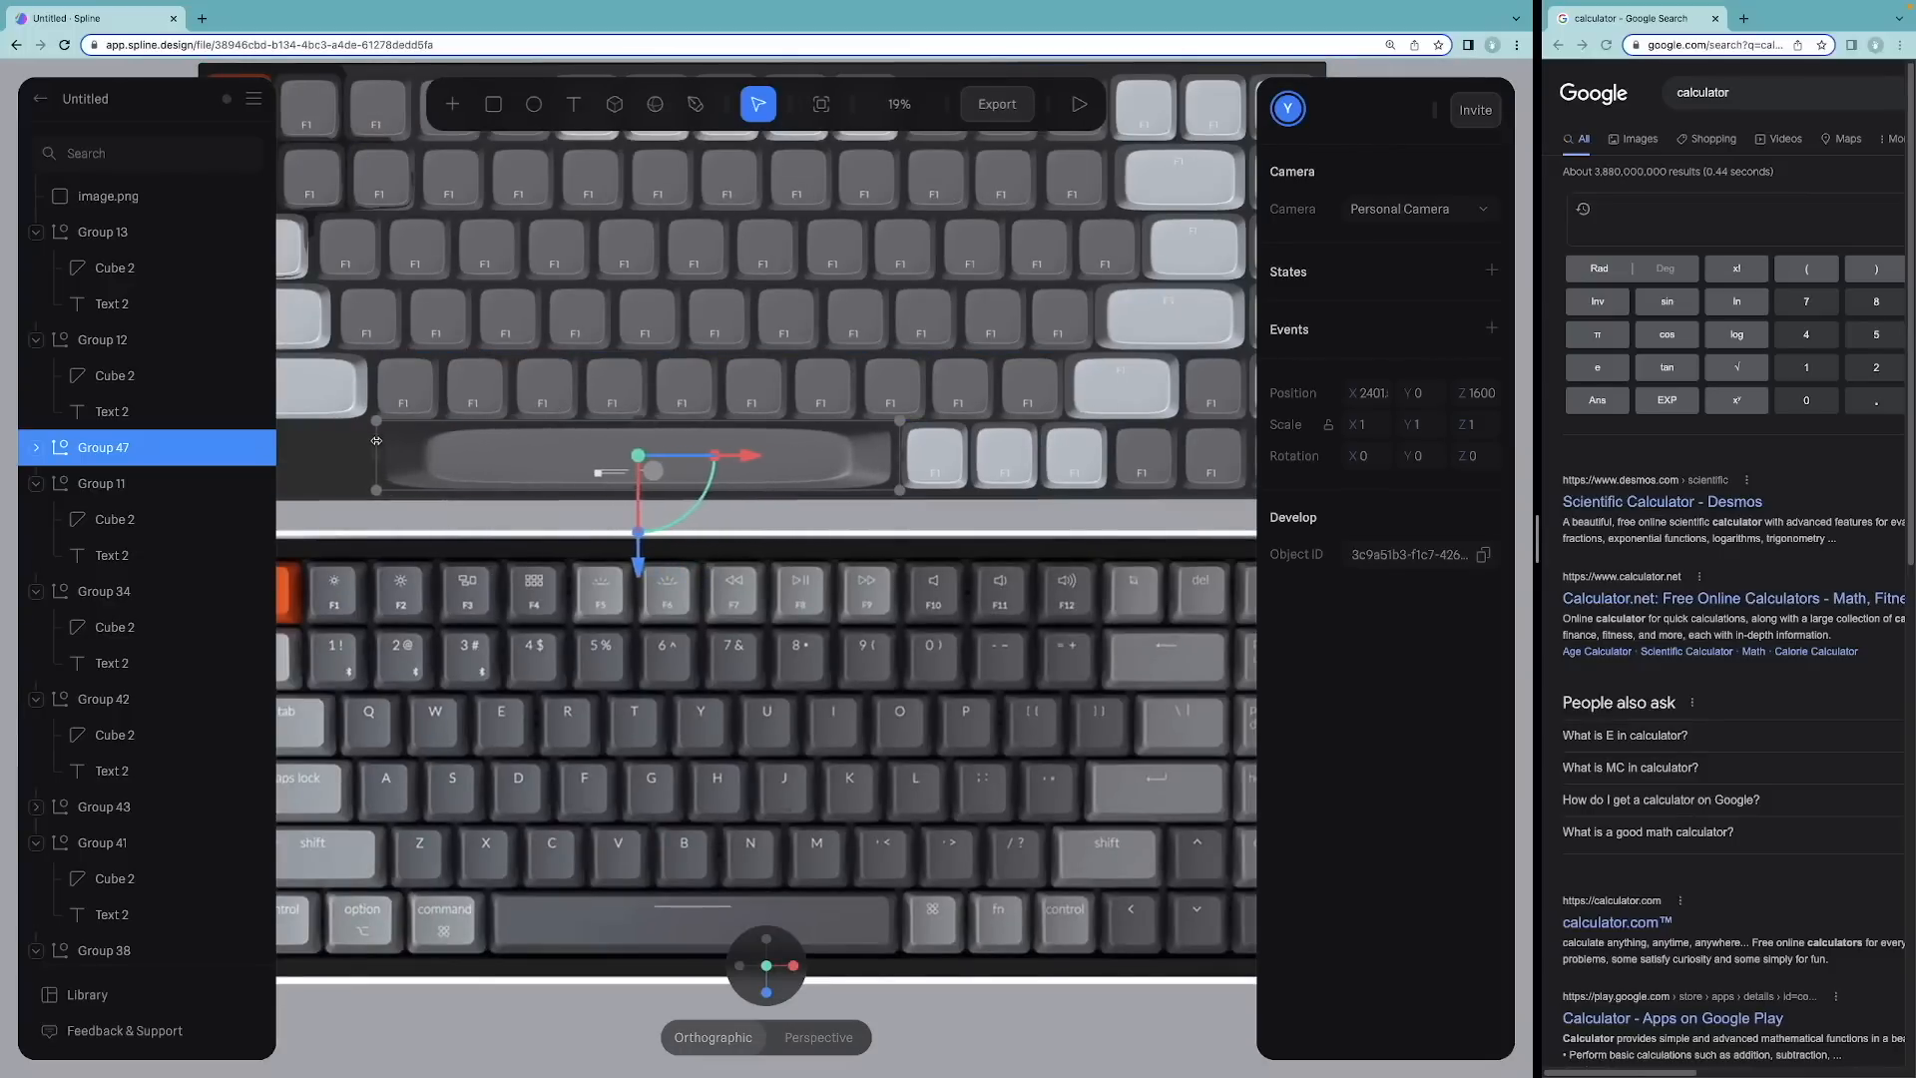
pyautogui.scroll(-3, 387, 445)
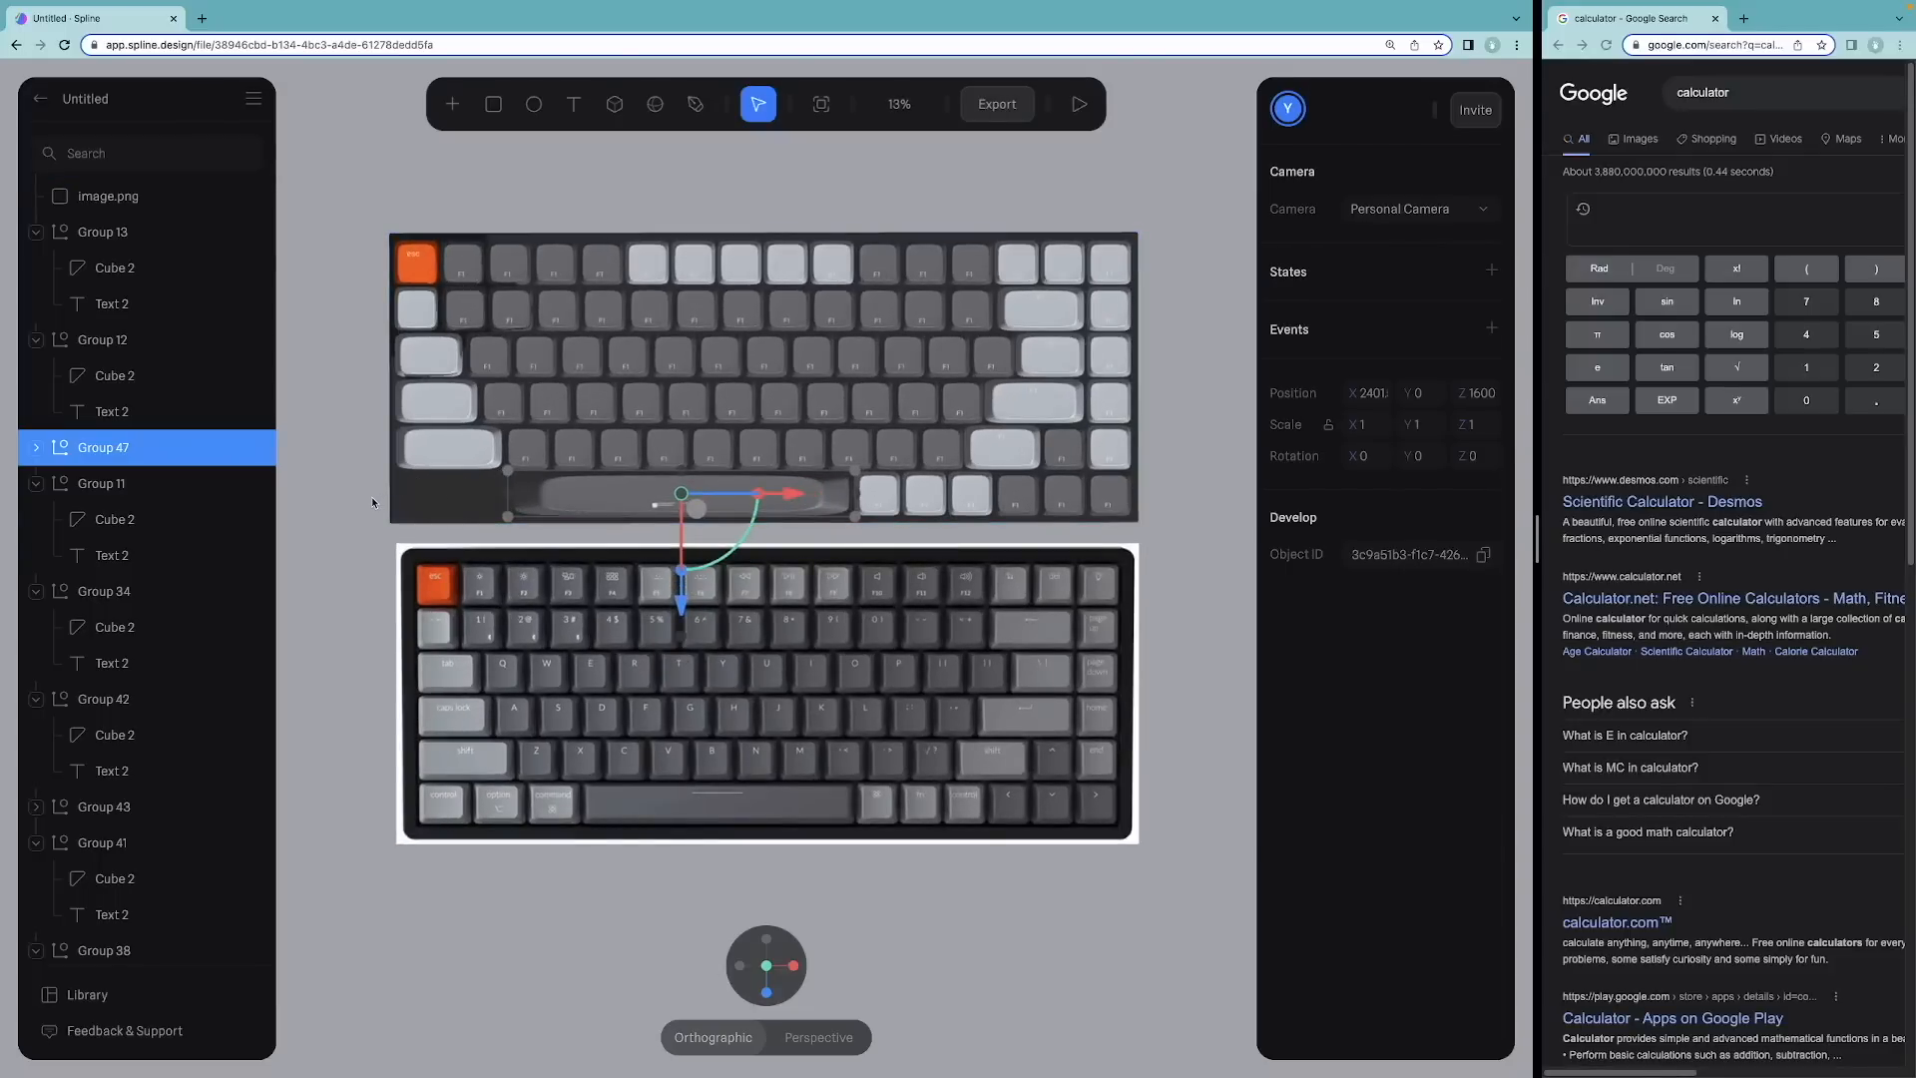
pyautogui.click(386, 517)
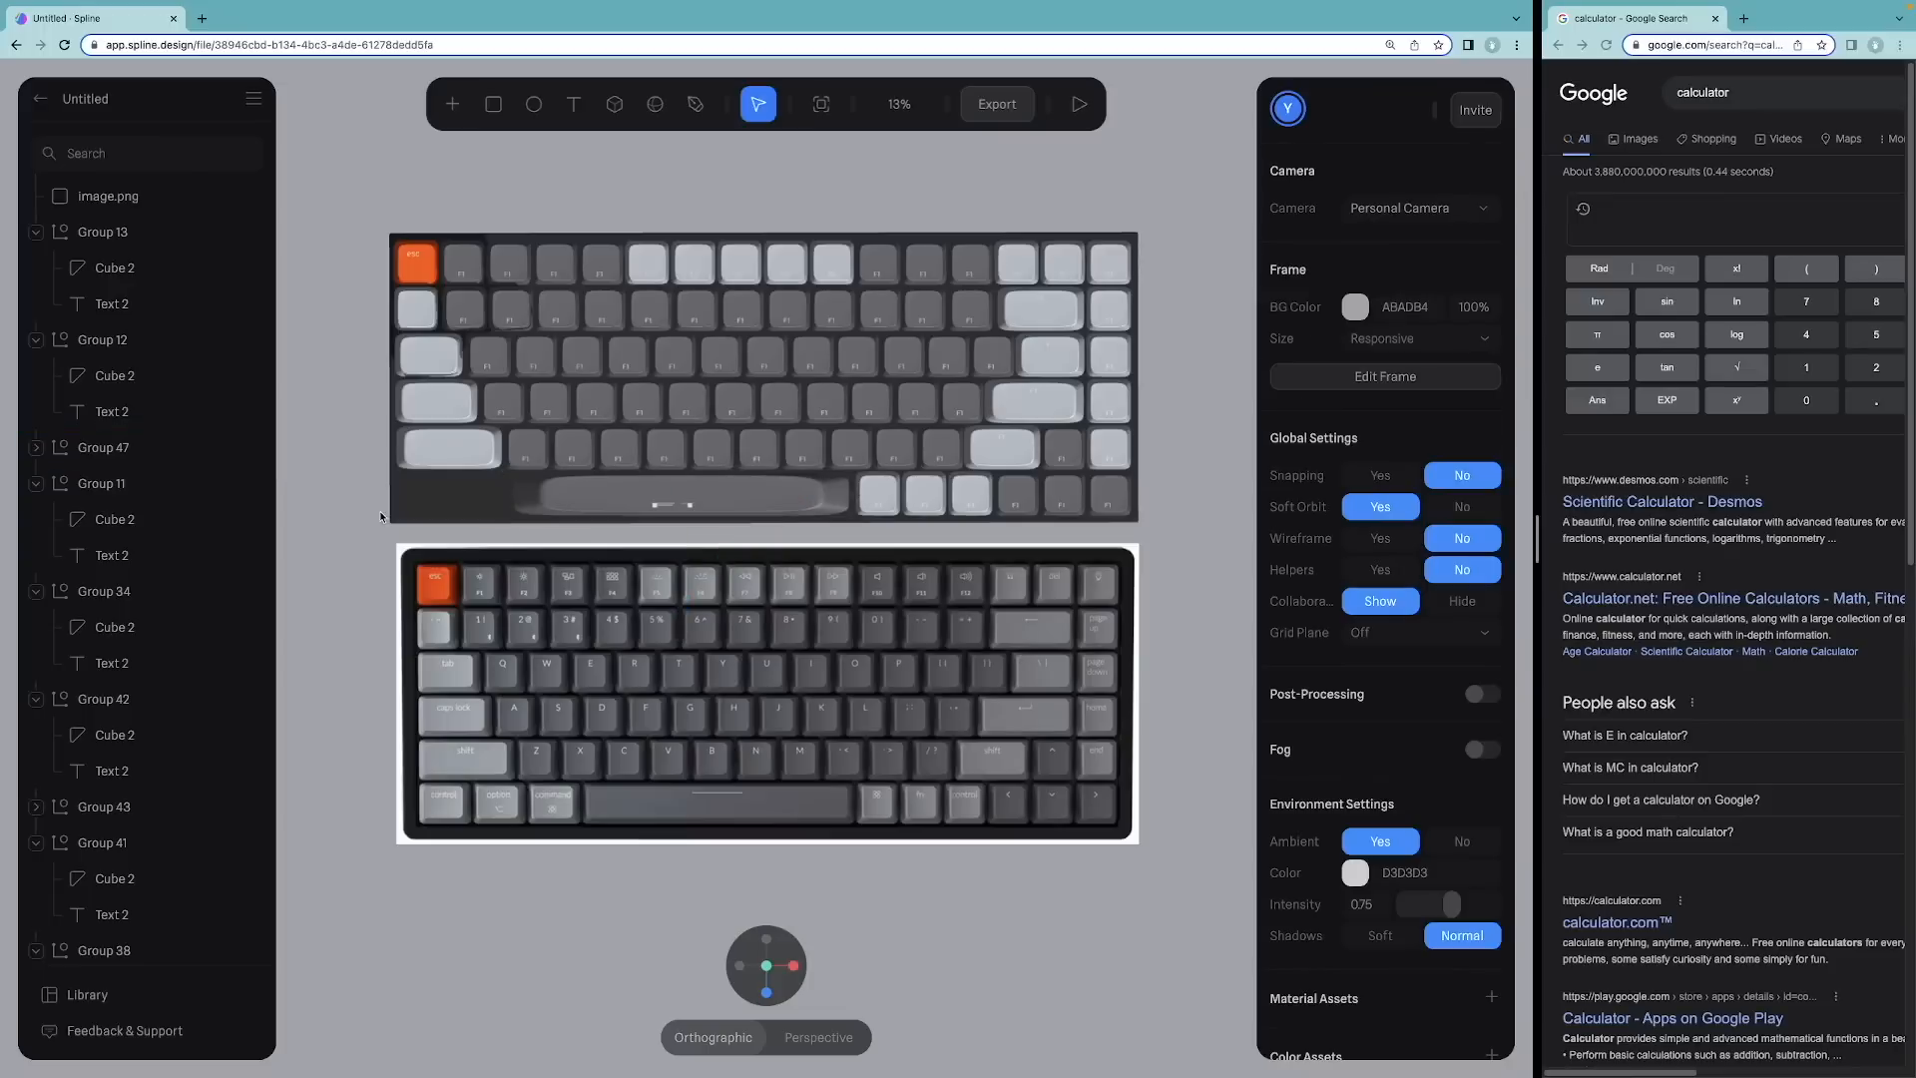
# Step: Add a cube and draw it as a long flat bar about 2457 × 278 × 2457
pyautogui.click(788, 492)
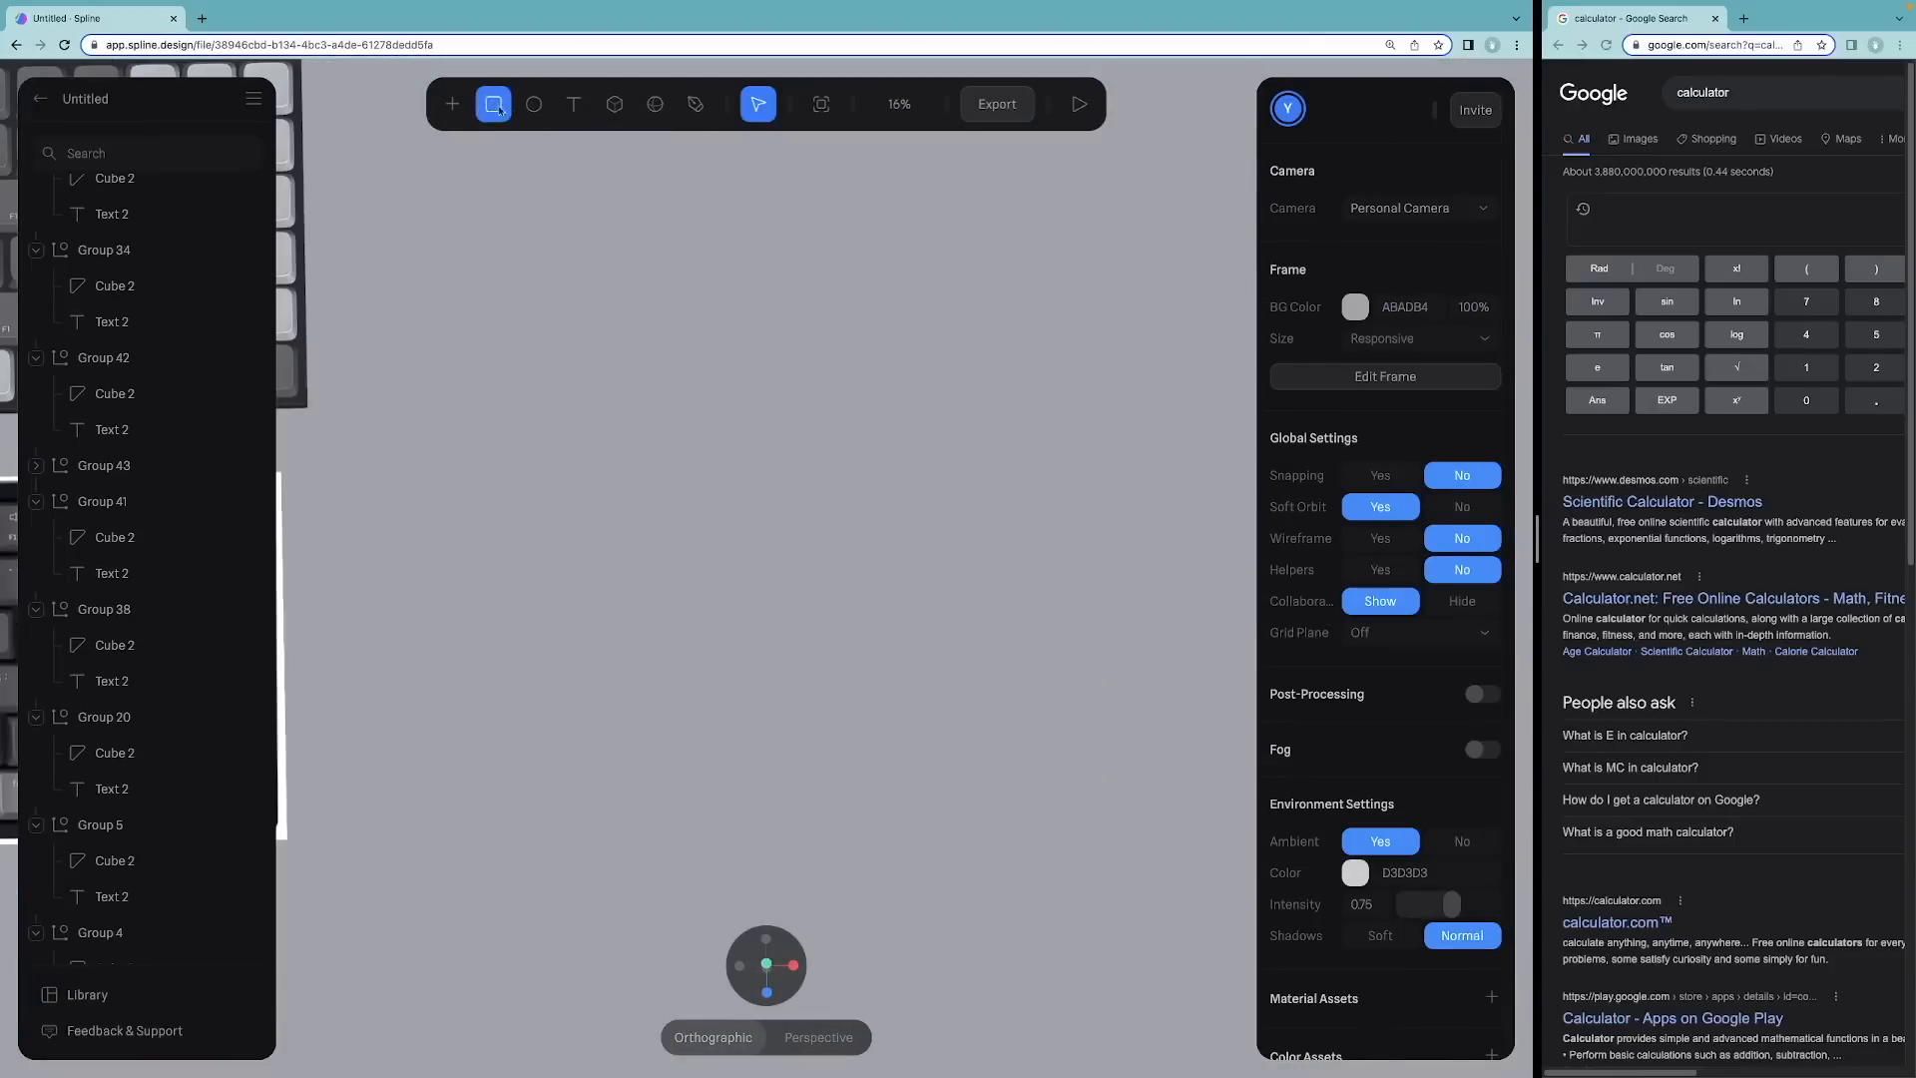
pyautogui.click(457, 107)
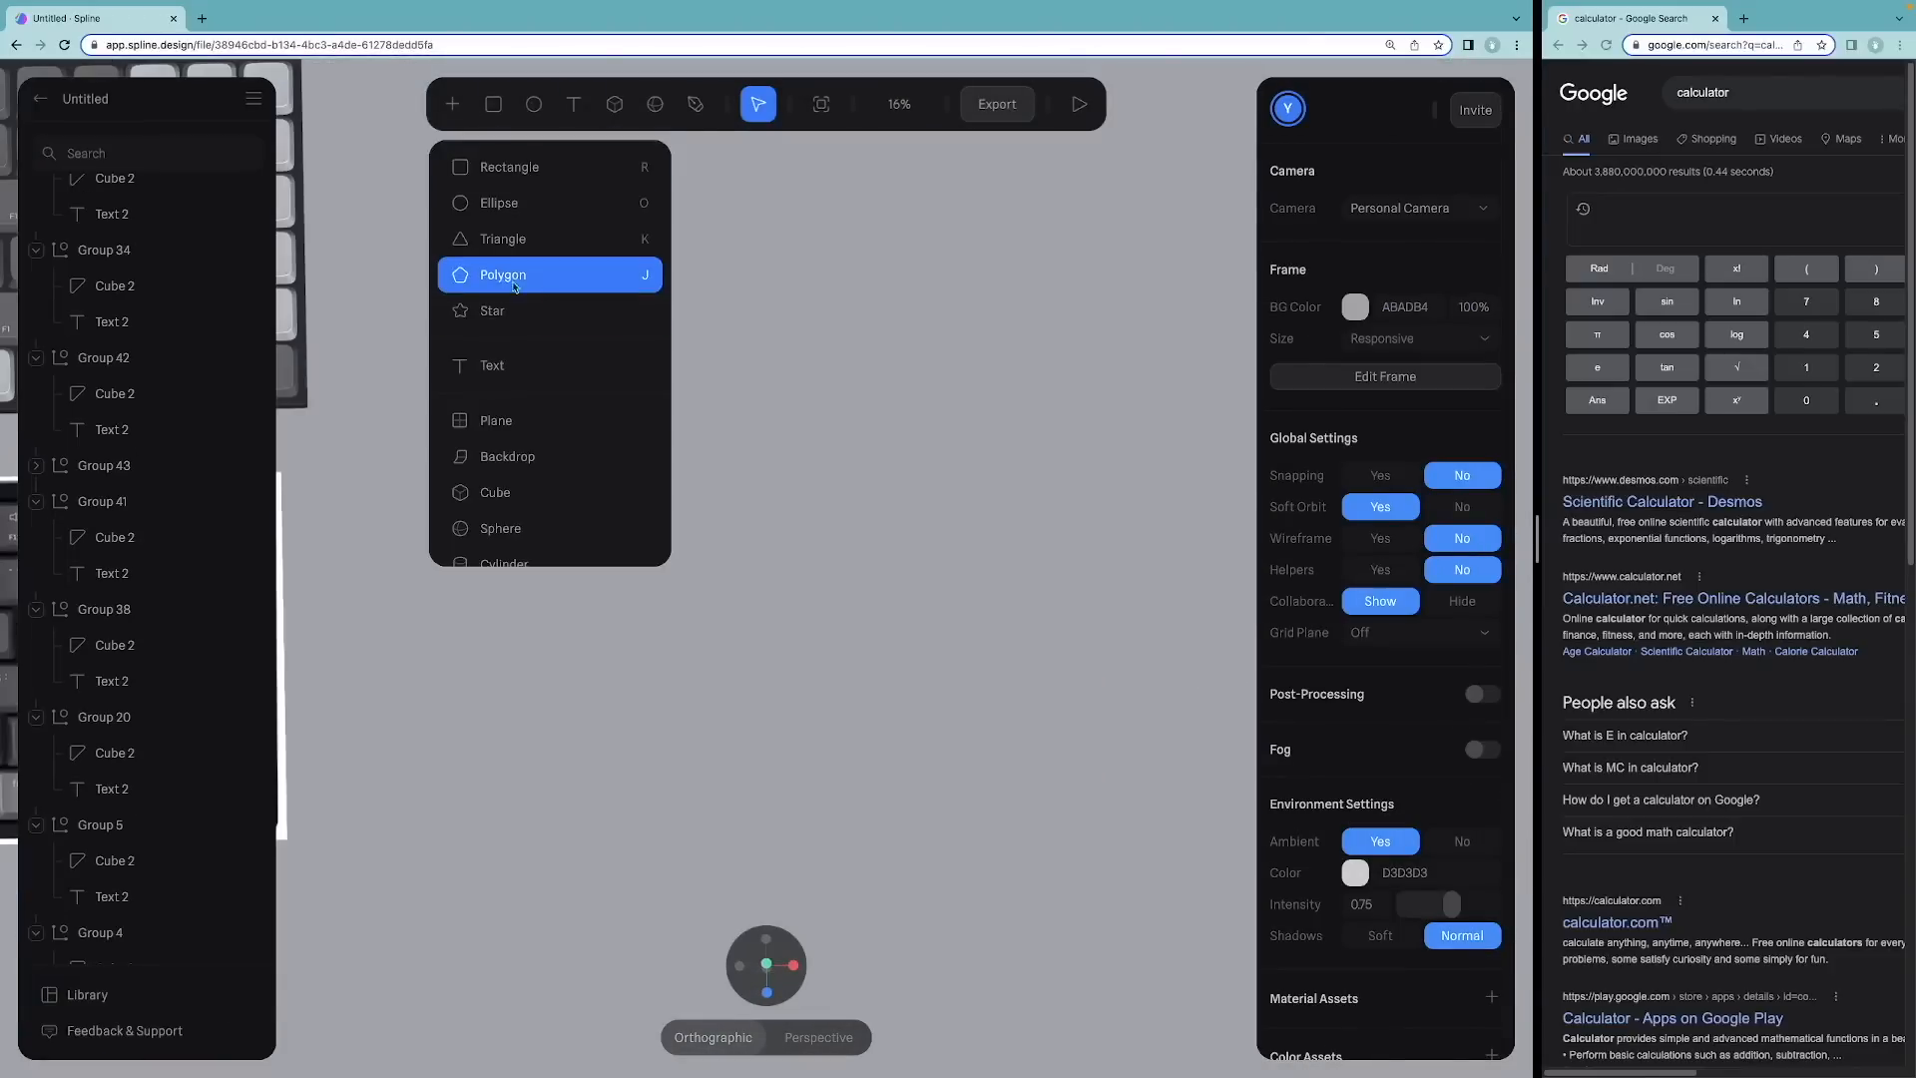
pyautogui.click(495, 492)
pyautogui.moveTo(544, 454)
pyautogui.mouseDown()
pyautogui.moveTo(620, 489)
pyautogui.moveTo(983, 512)
pyautogui.mouseUp()
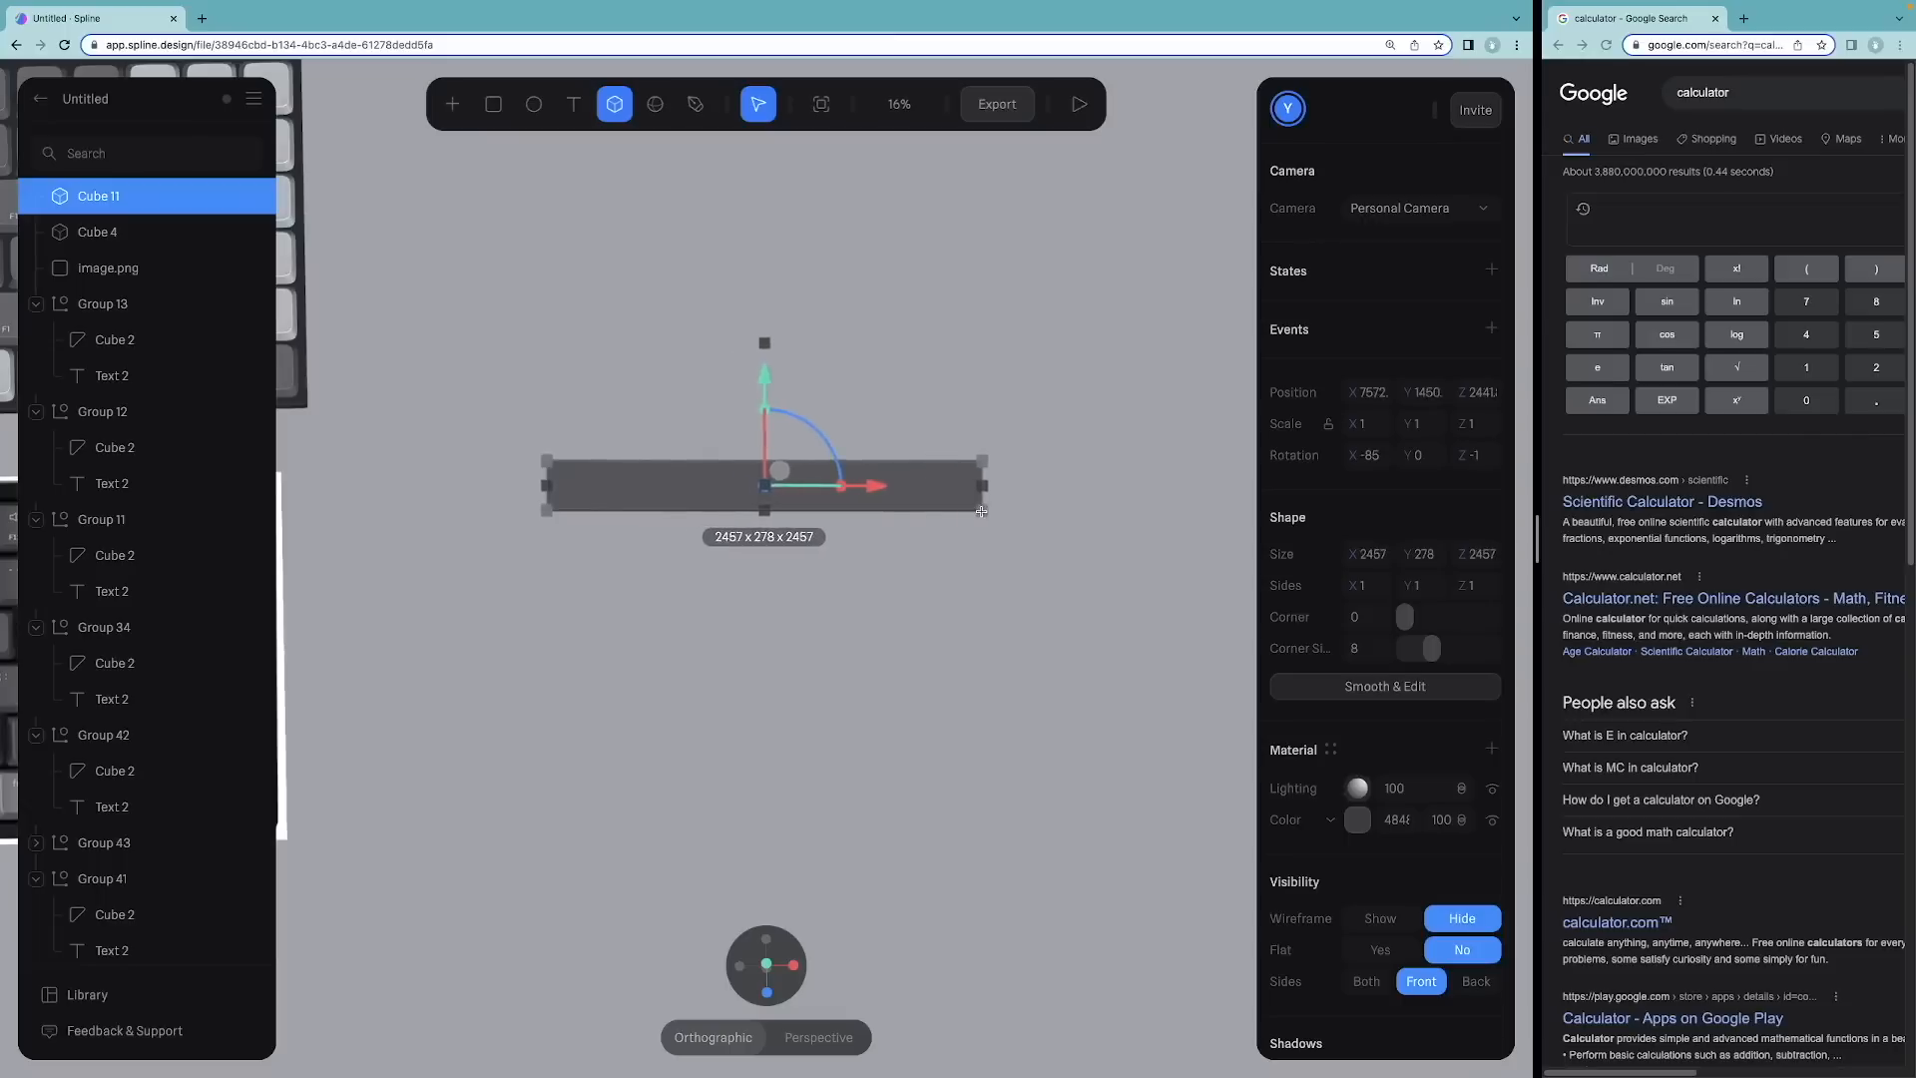
# Step: Convert the new bar into an editable mesh with Smooth & Edit, keeping subdivision level at 0
pyautogui.click(491, 372)
pyautogui.scroll(3, 609, 424)
pyautogui.click(642, 432)
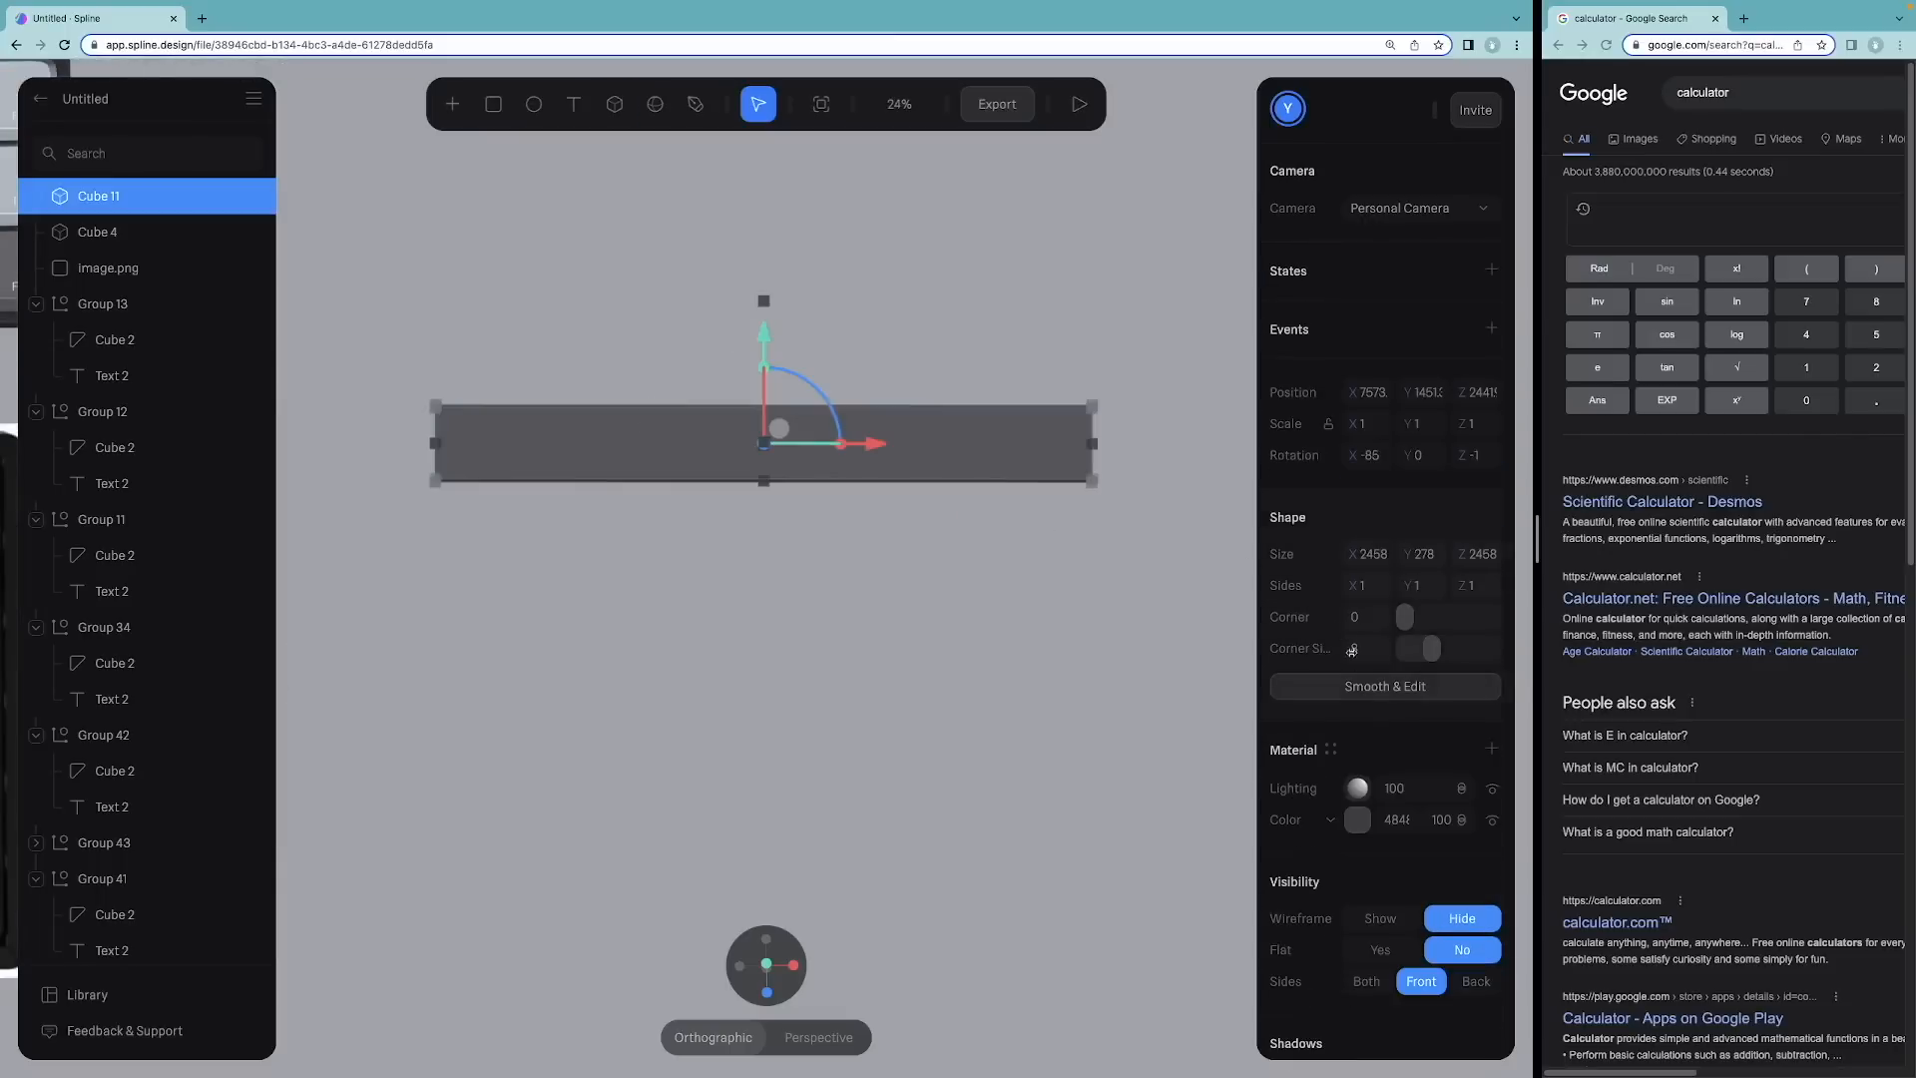
pyautogui.click(1363, 685)
pyautogui.moveTo(1421, 652); pyautogui.dragTo(1385, 659)
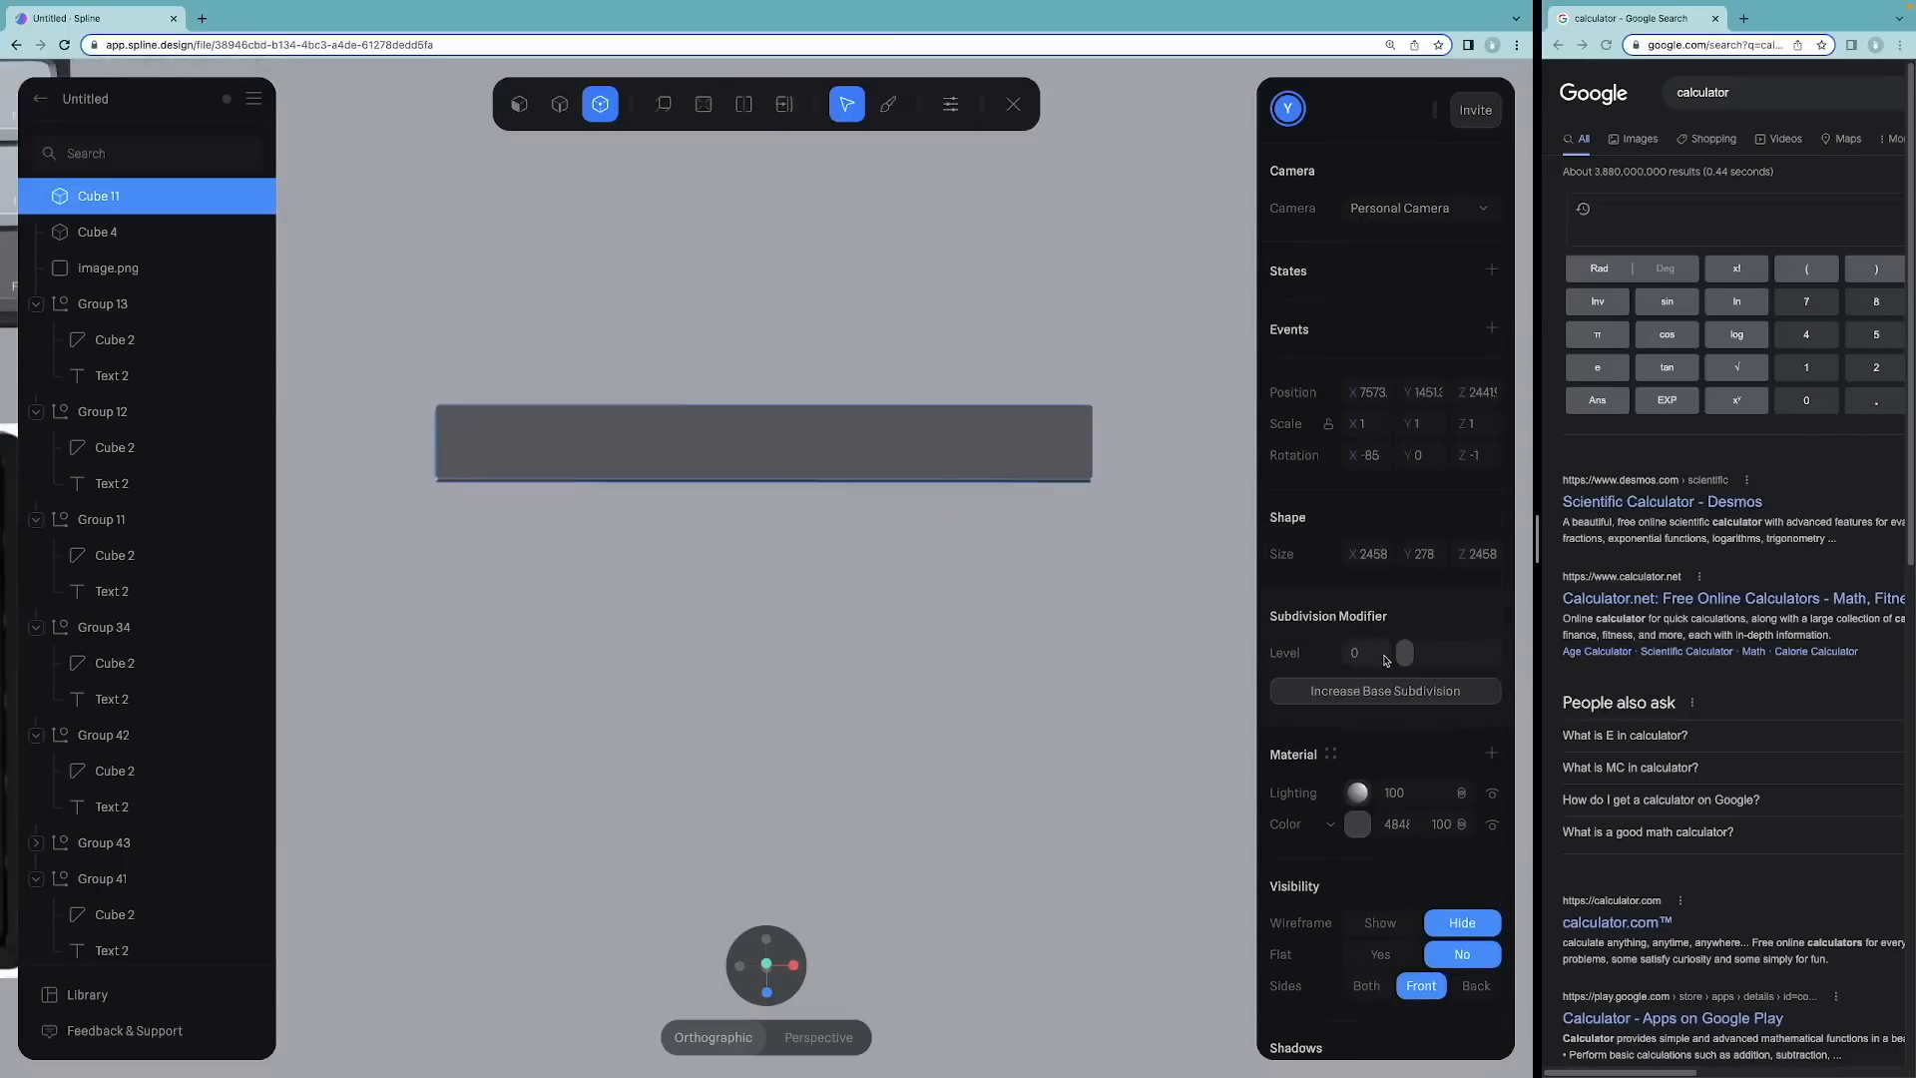
# Step: Reshape the bar's mesh into a thin slab about 2655 × 275 × 230, undoing unwanted edits
pyautogui.moveTo(993, 582); pyautogui.dragTo(985, 482)
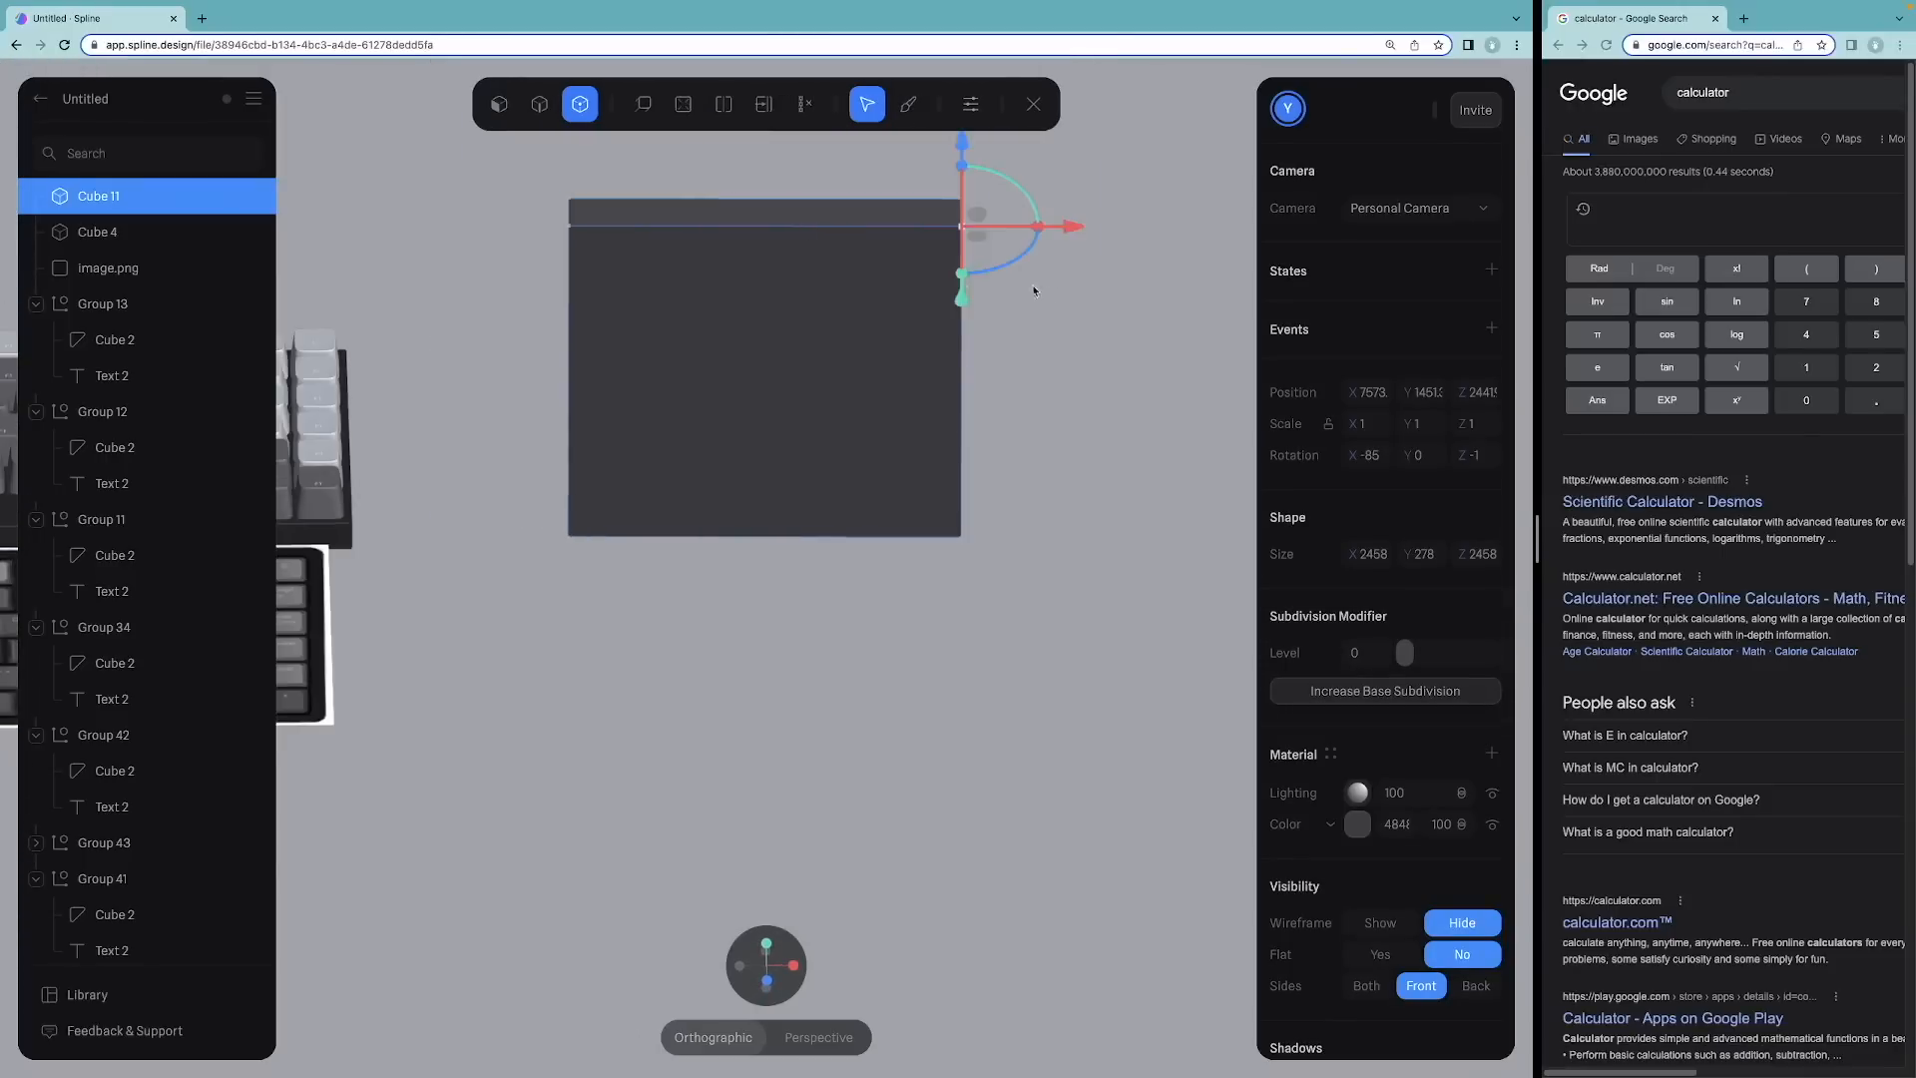
pyautogui.moveTo(963, 149); pyautogui.dragTo(963, 181)
pyautogui.press('super+z')
pyautogui.click(1071, 278)
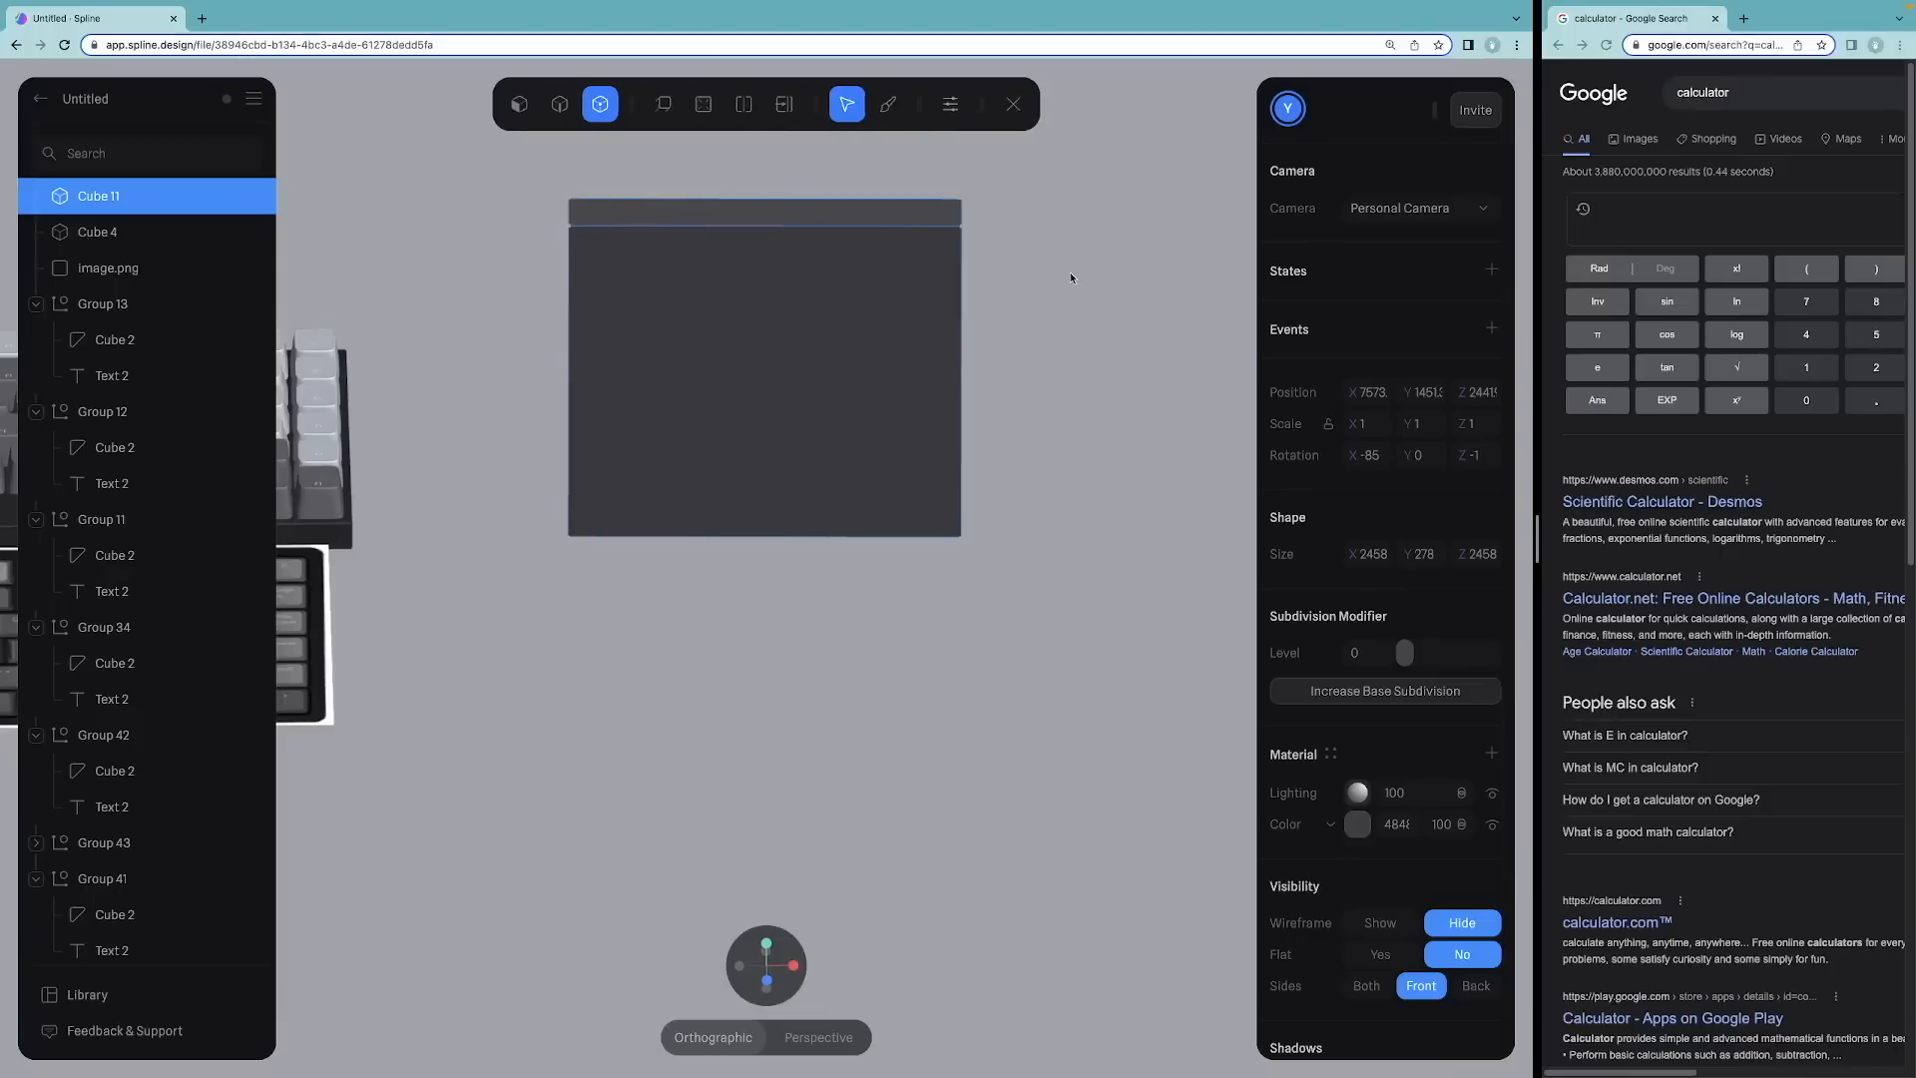
pyautogui.press('super+z')
pyautogui.press('super+z')
pyautogui.press('super+z')
pyautogui.keyDown('alt'); pyautogui.moveTo(661, 499); pyautogui.dragTo(680, 544); pyautogui.keyUp('alt')
pyautogui.scroll(5, 788, 599)
pyautogui.click(850, 343)
pyautogui.press('super+z')
pyautogui.press('super+z')
pyautogui.keyDown('alt'); pyautogui.moveTo(911, 573); pyautogui.dragTo(900, 544); pyautogui.keyUp('alt')
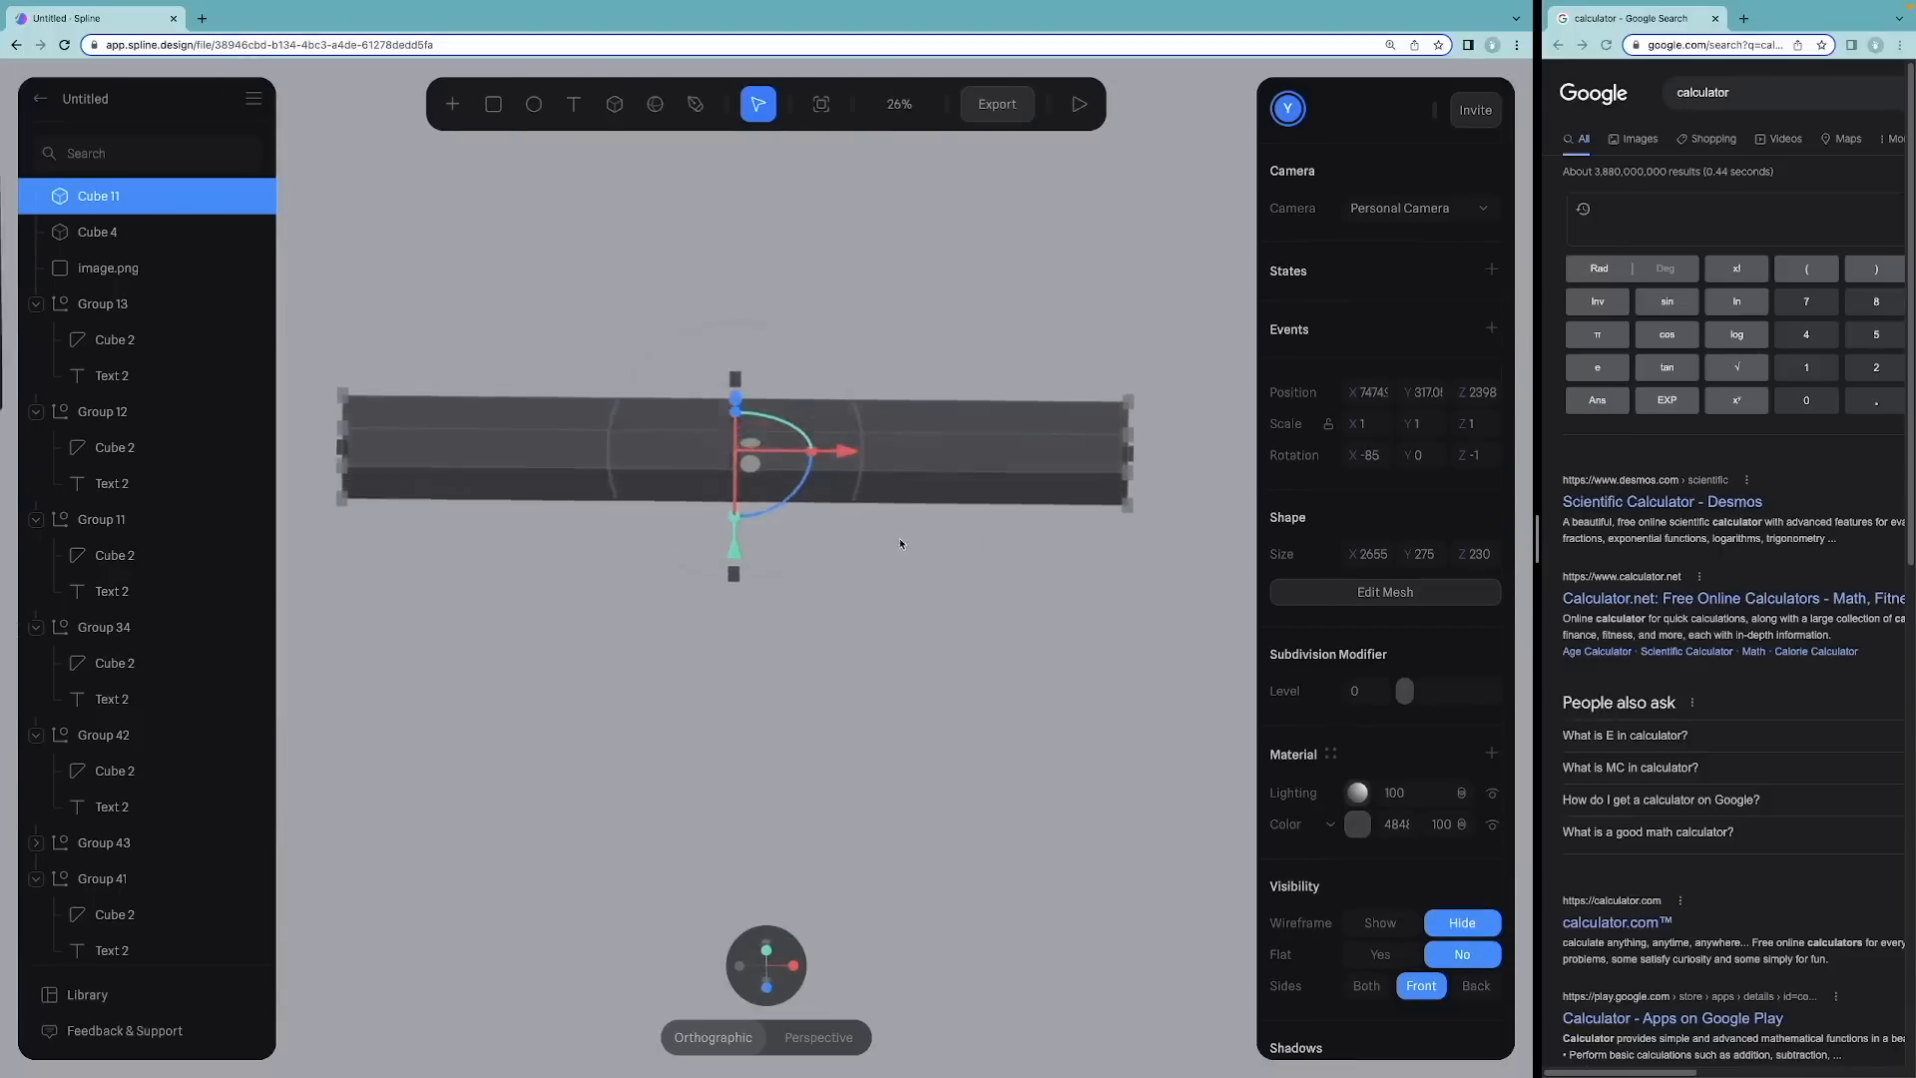
# Step: Re-enter mesh editing and select the bar's top face in face selection mode
pyautogui.click(1385, 592)
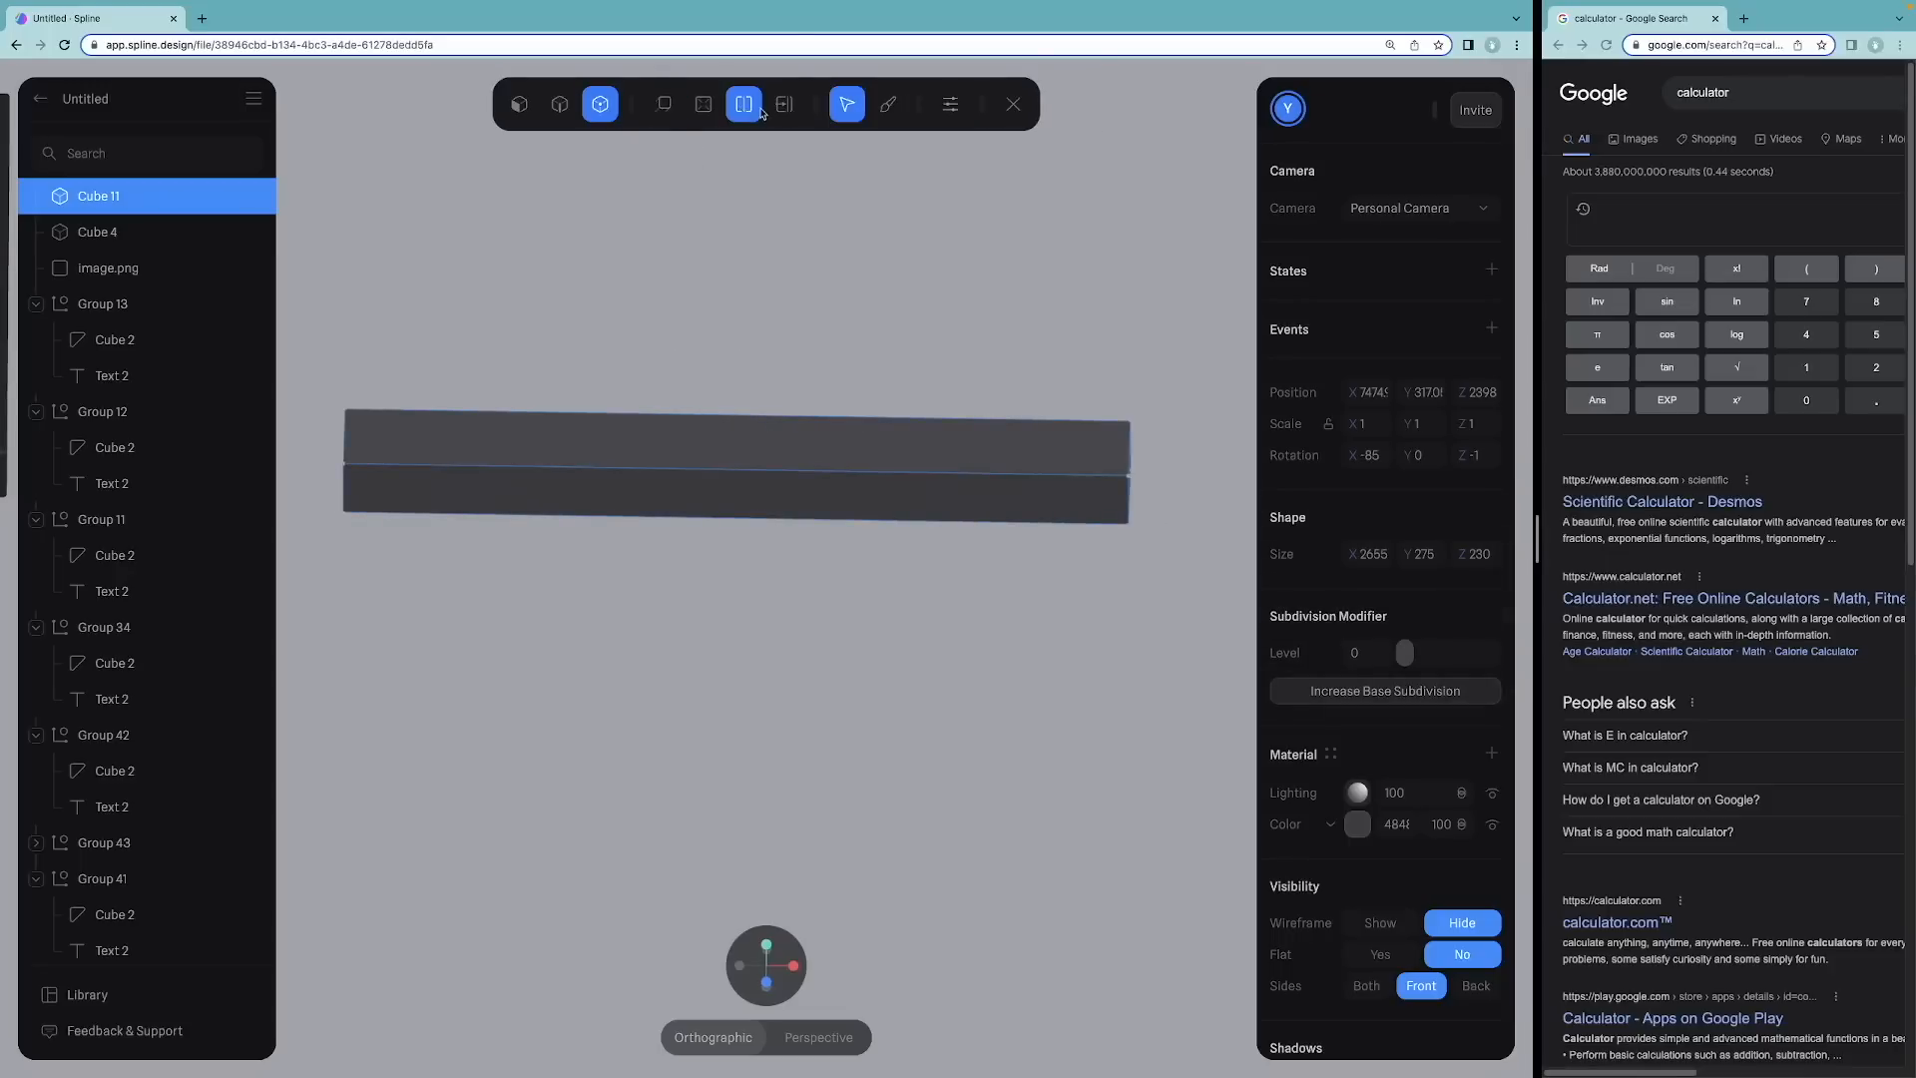
pyautogui.click(519, 104)
pyautogui.click(766, 441)
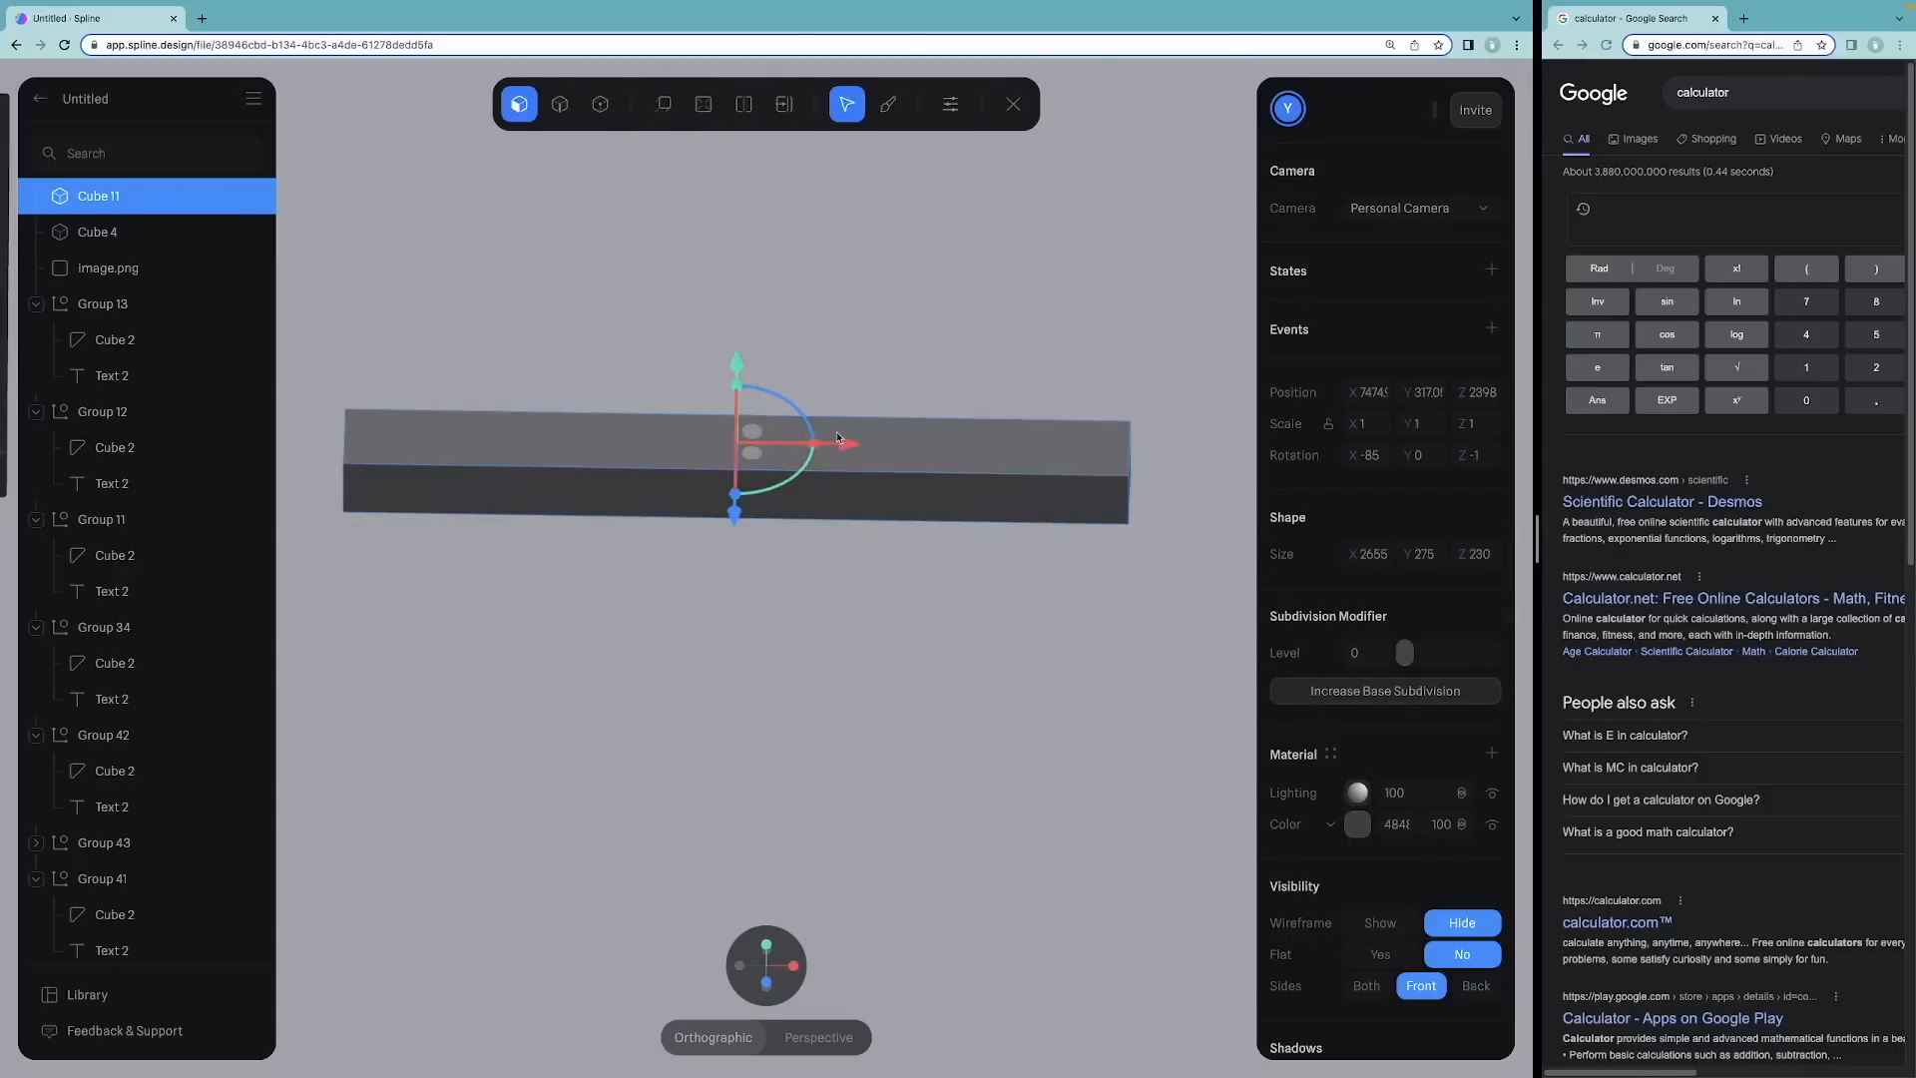
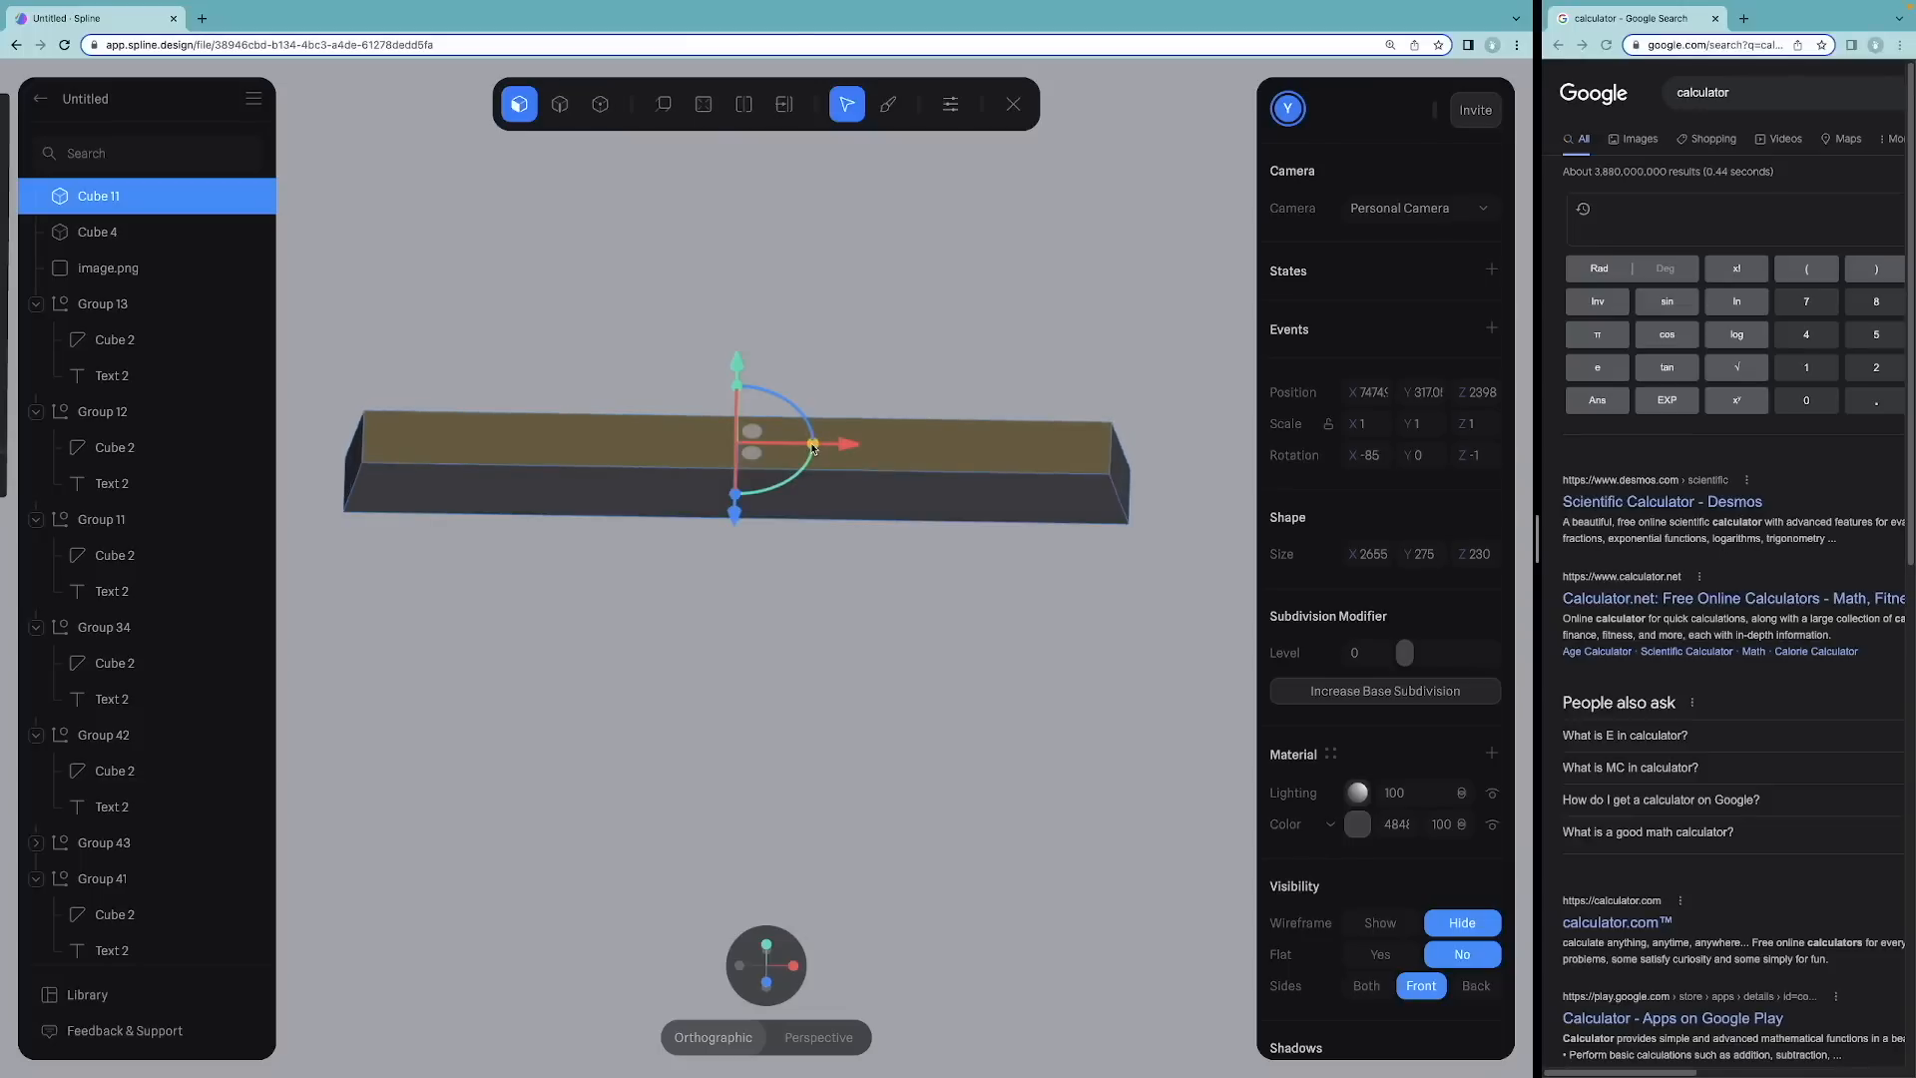
# Step: Raise the bar's subdivision level to 3 to smooth the mesh
pyautogui.moveTo(813, 447); pyautogui.dragTo(813, 446)
pyautogui.moveTo(1404, 651); pyautogui.dragTo(1458, 652)
pyautogui.moveTo(1021, 408); pyautogui.dragTo(802, 382)
pyautogui.click(744, 103)
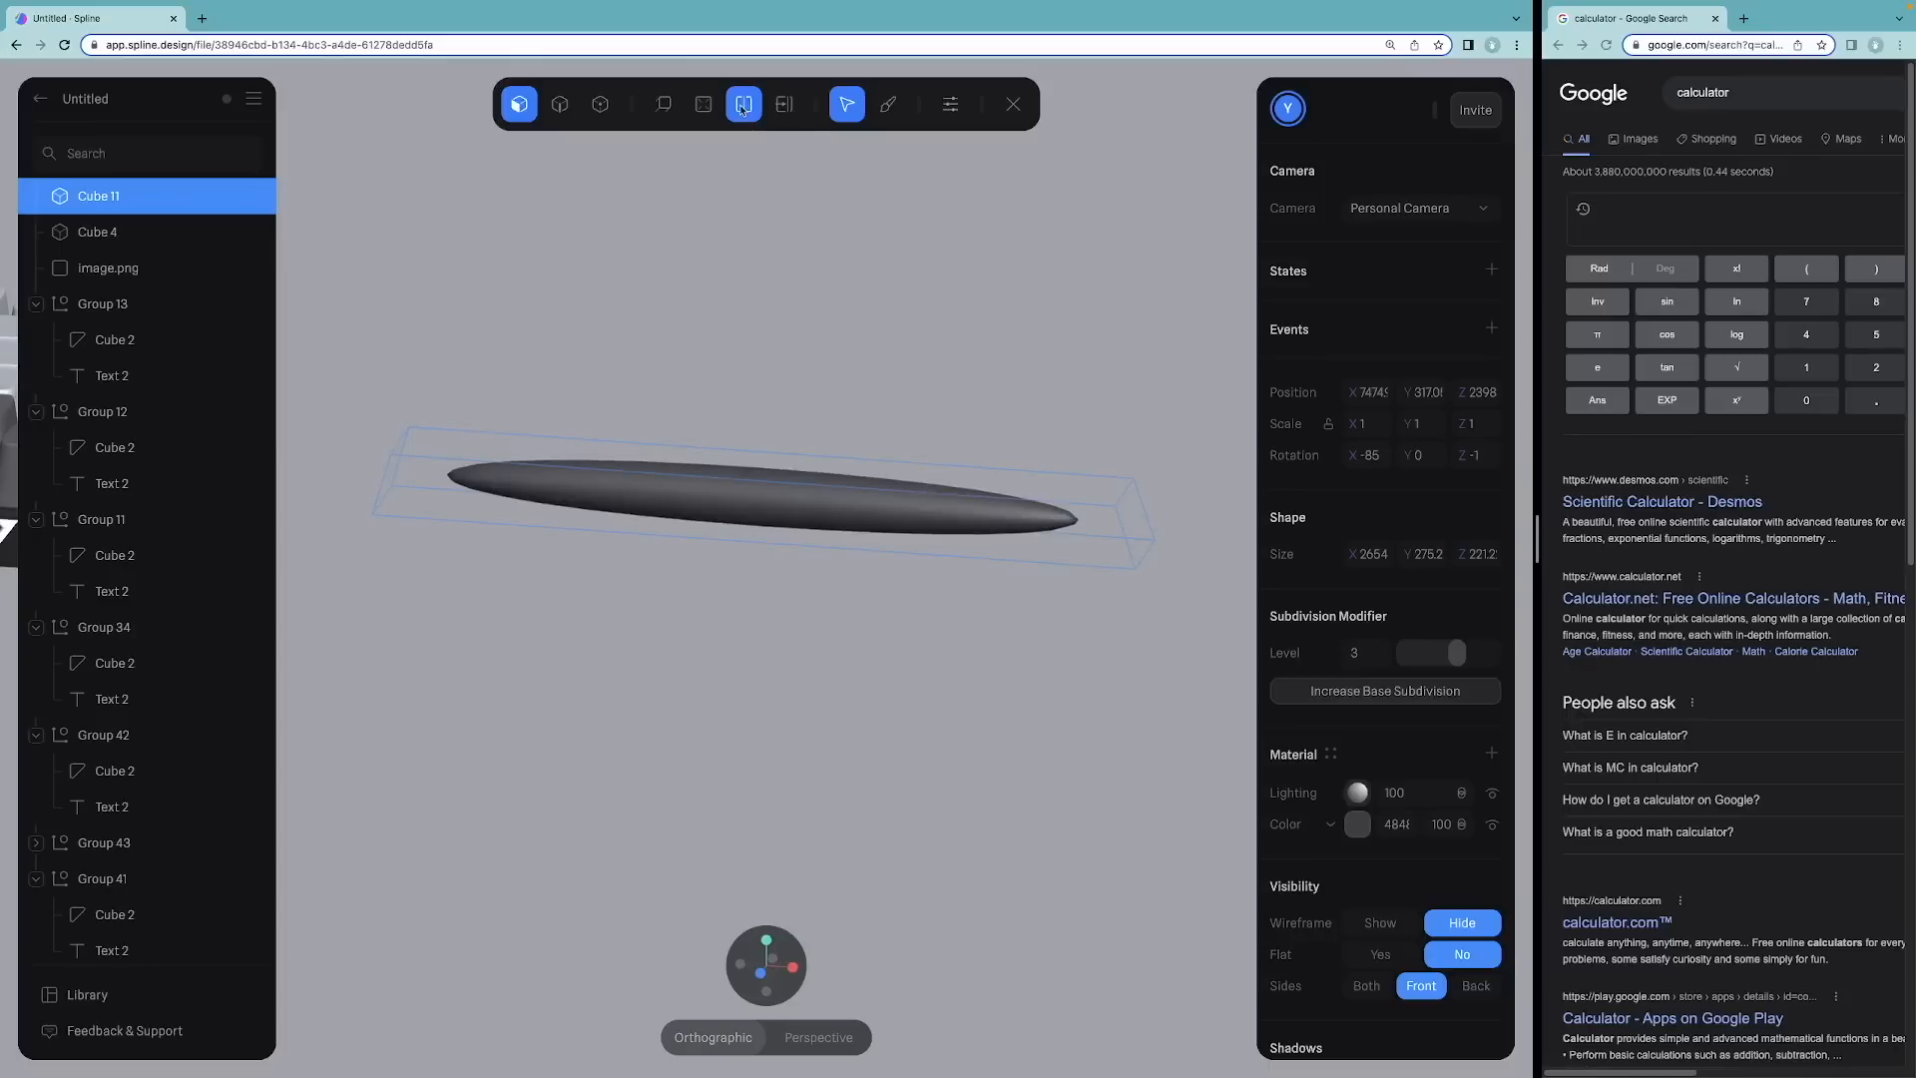
# Step: Try to slide an edge of the smoothed bar, then undo the edits
pyautogui.click(1032, 531)
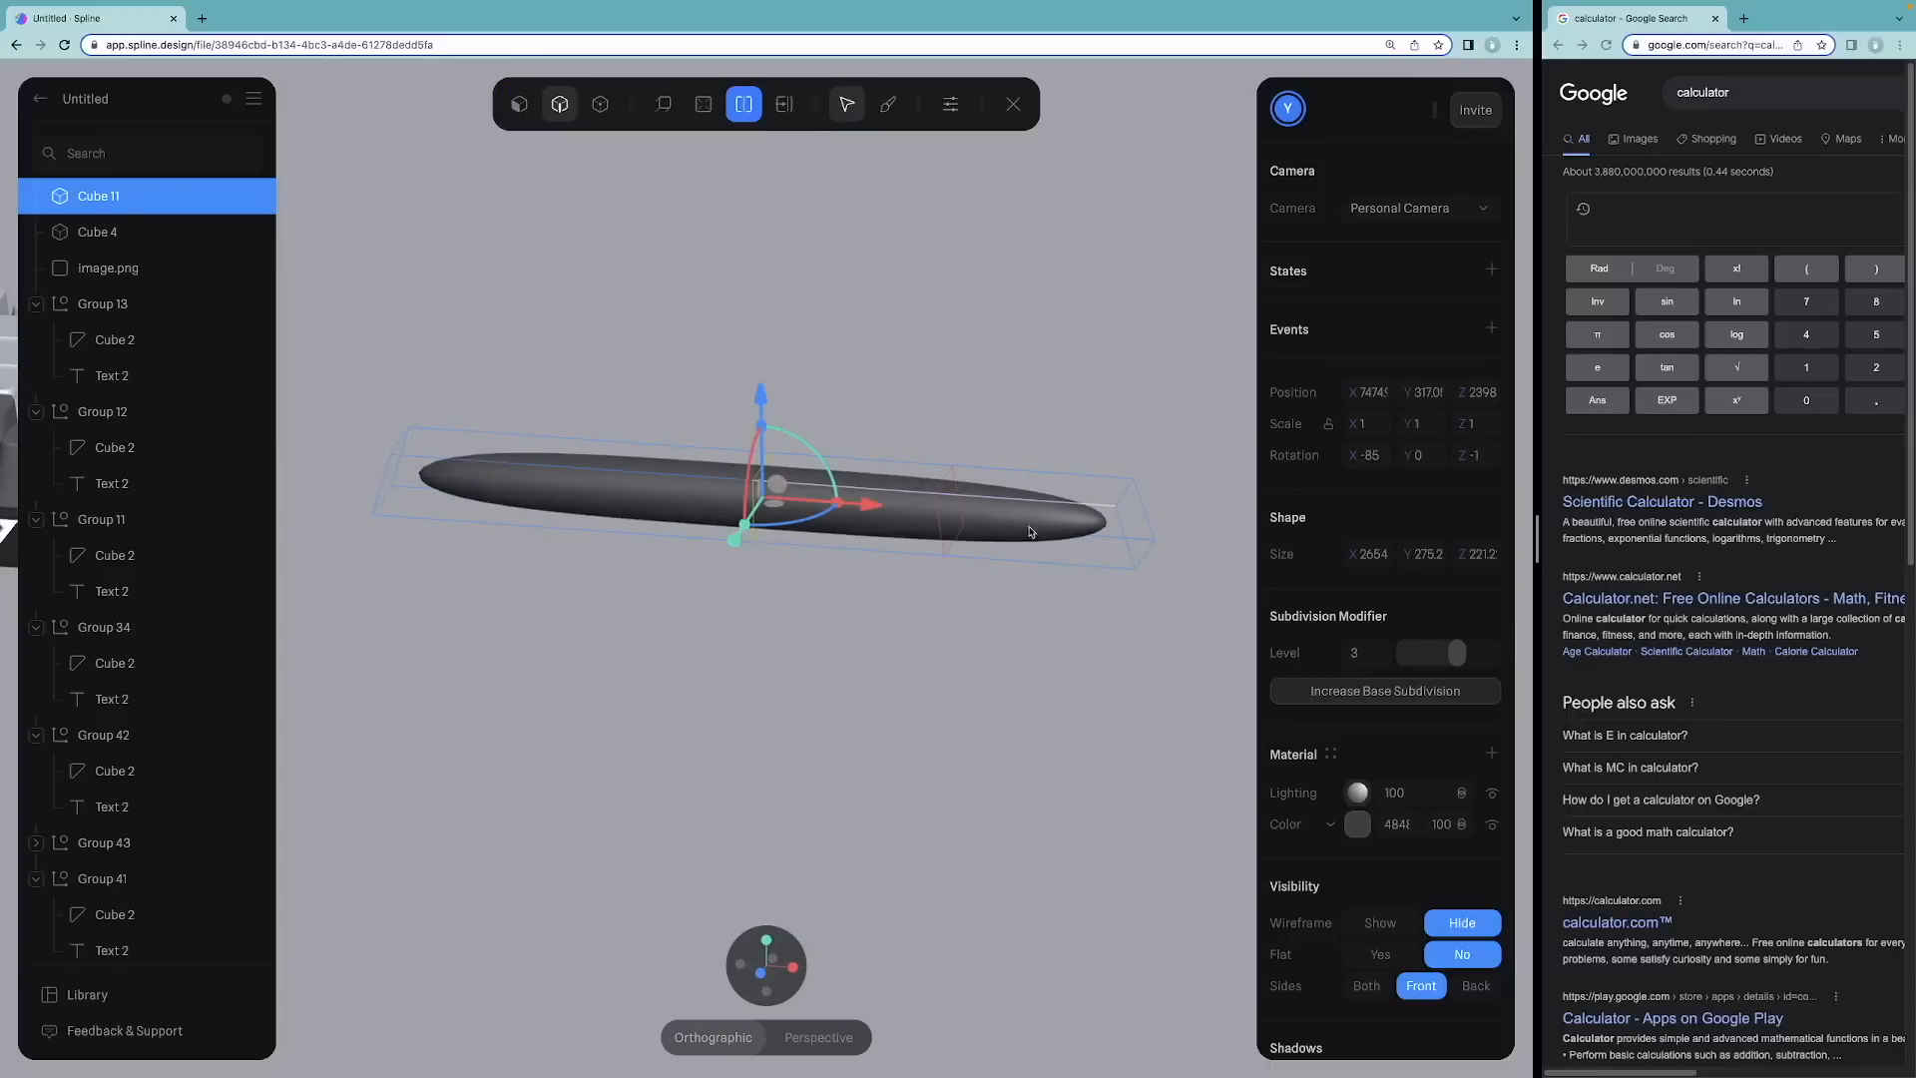
pyautogui.click(785, 104)
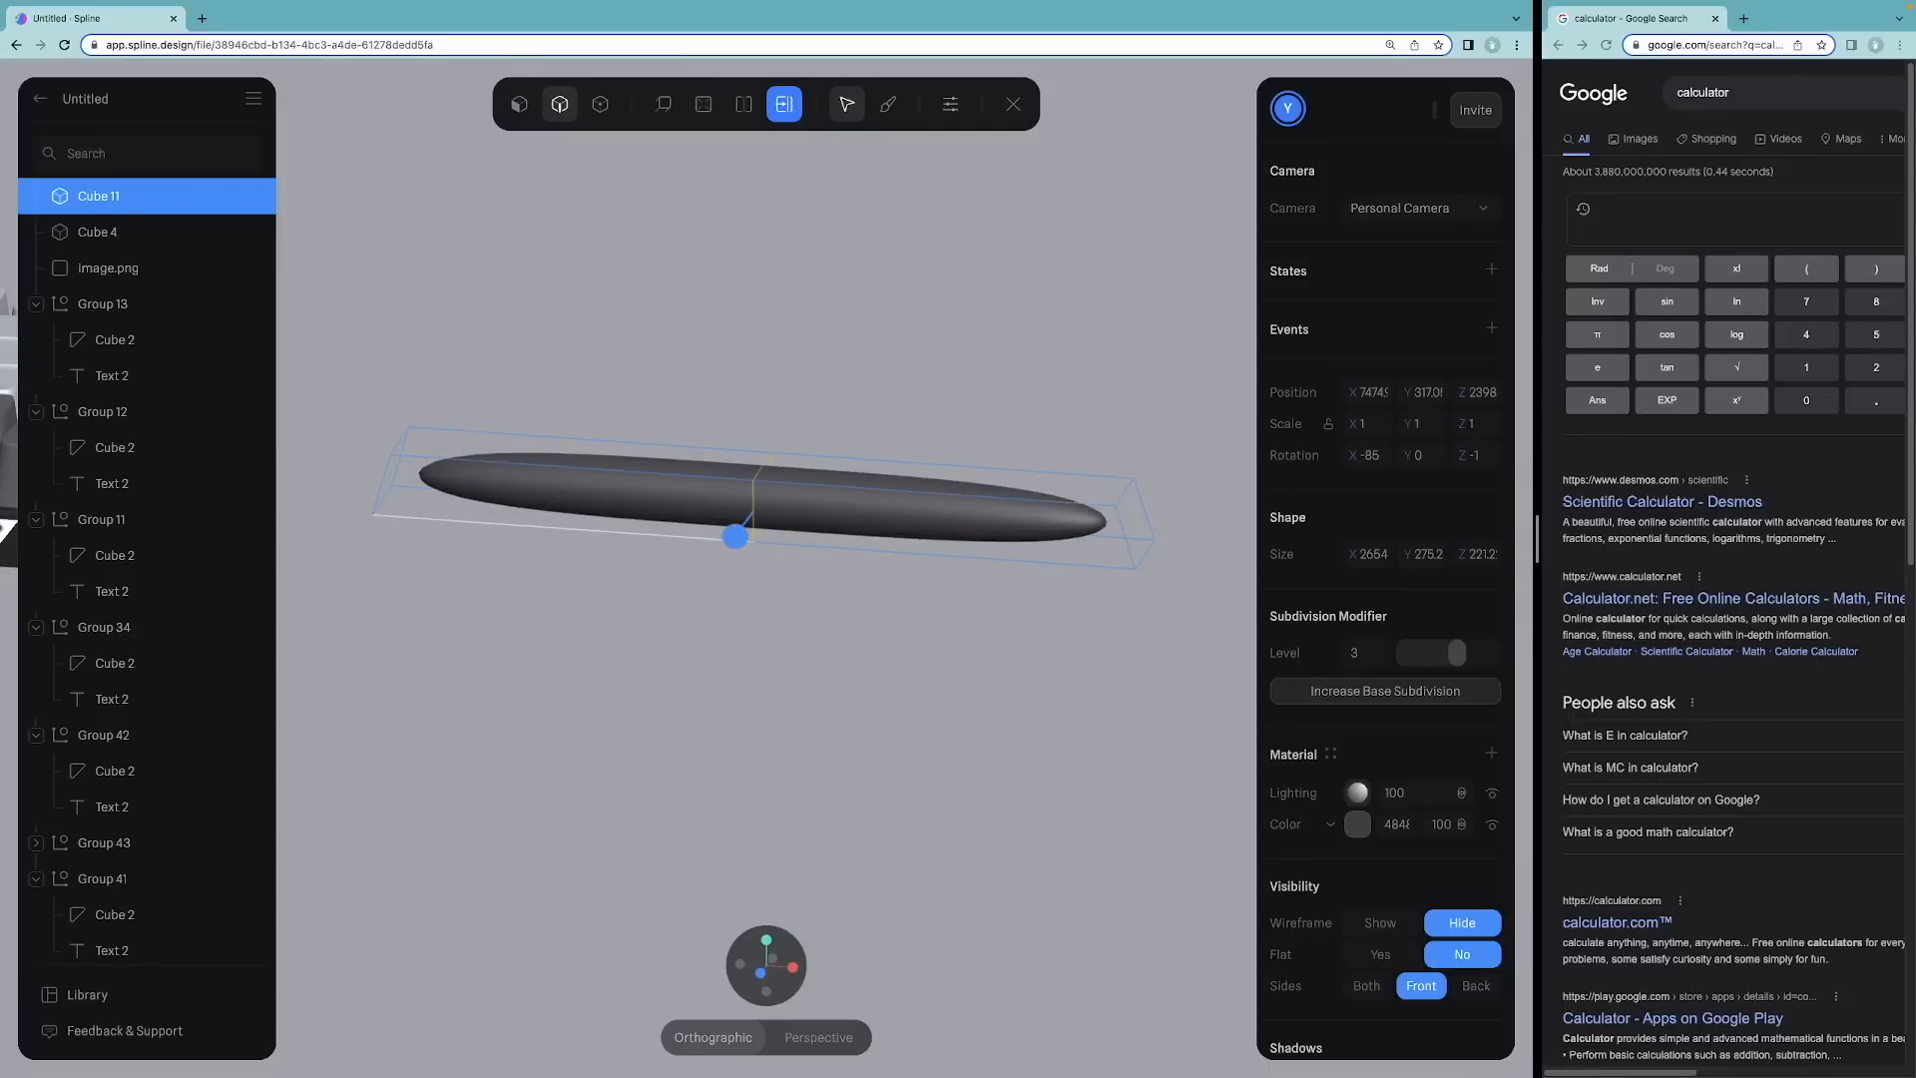
pyautogui.moveTo(780, 528); pyautogui.dragTo(729, 529)
pyautogui.press('super+z')
pyautogui.press('super+z')
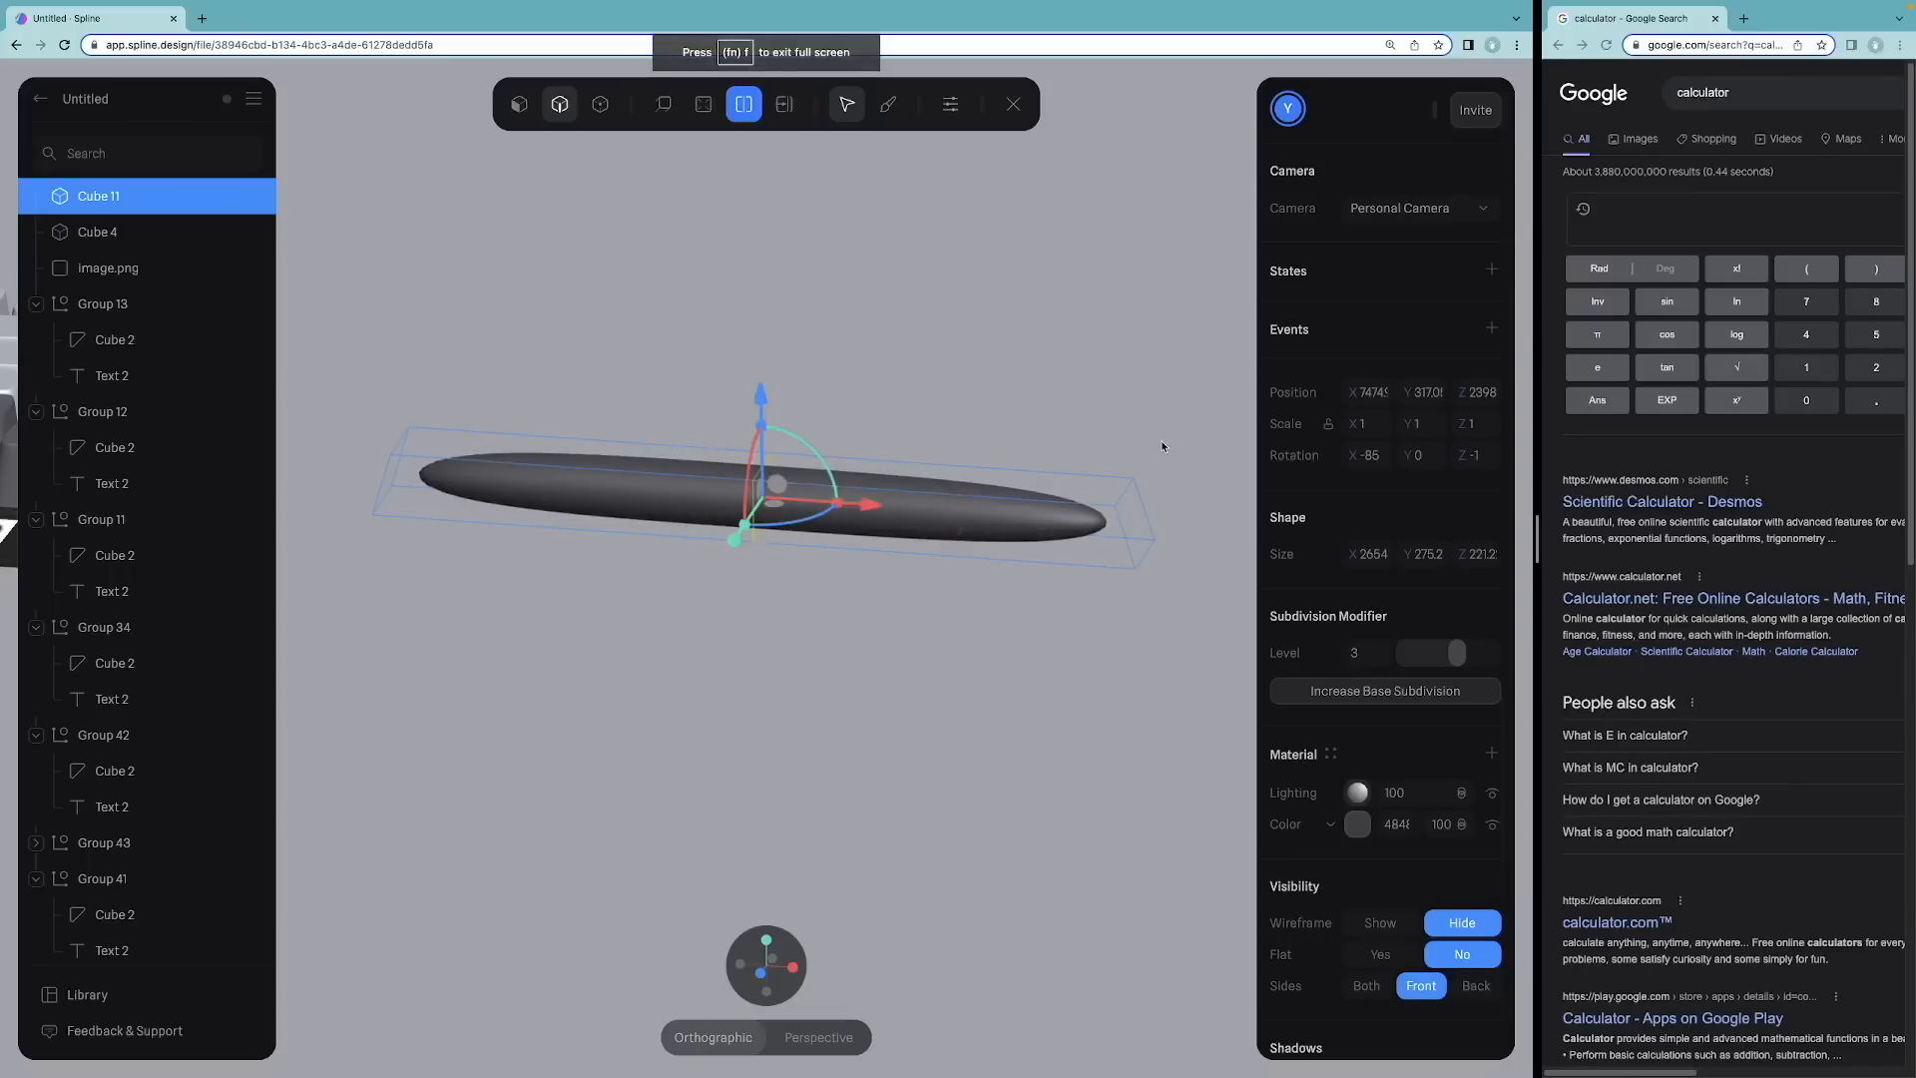
pyautogui.press('super+z')
pyautogui.press('super+z')
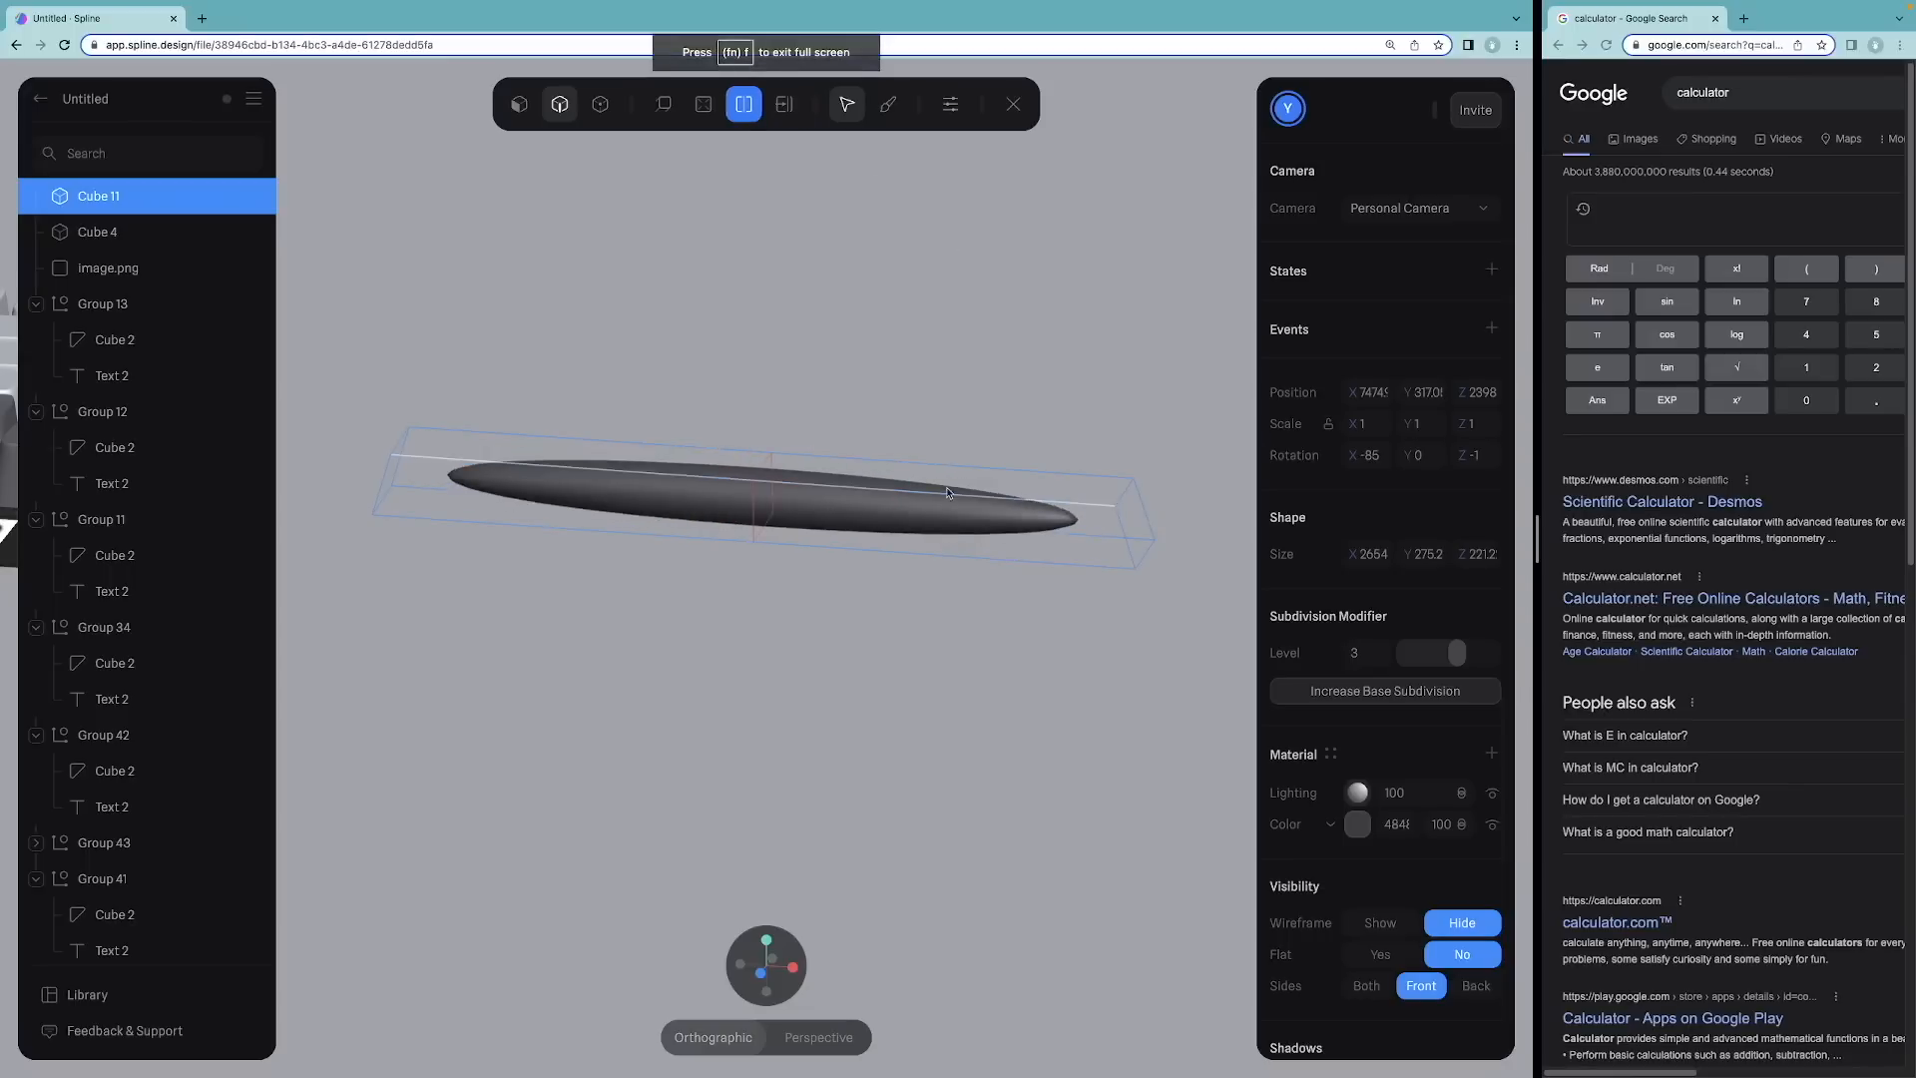
# Step: Select the bar's lower edge loop and sharpen it to flatten the bar's underside
pyautogui.click(1119, 540)
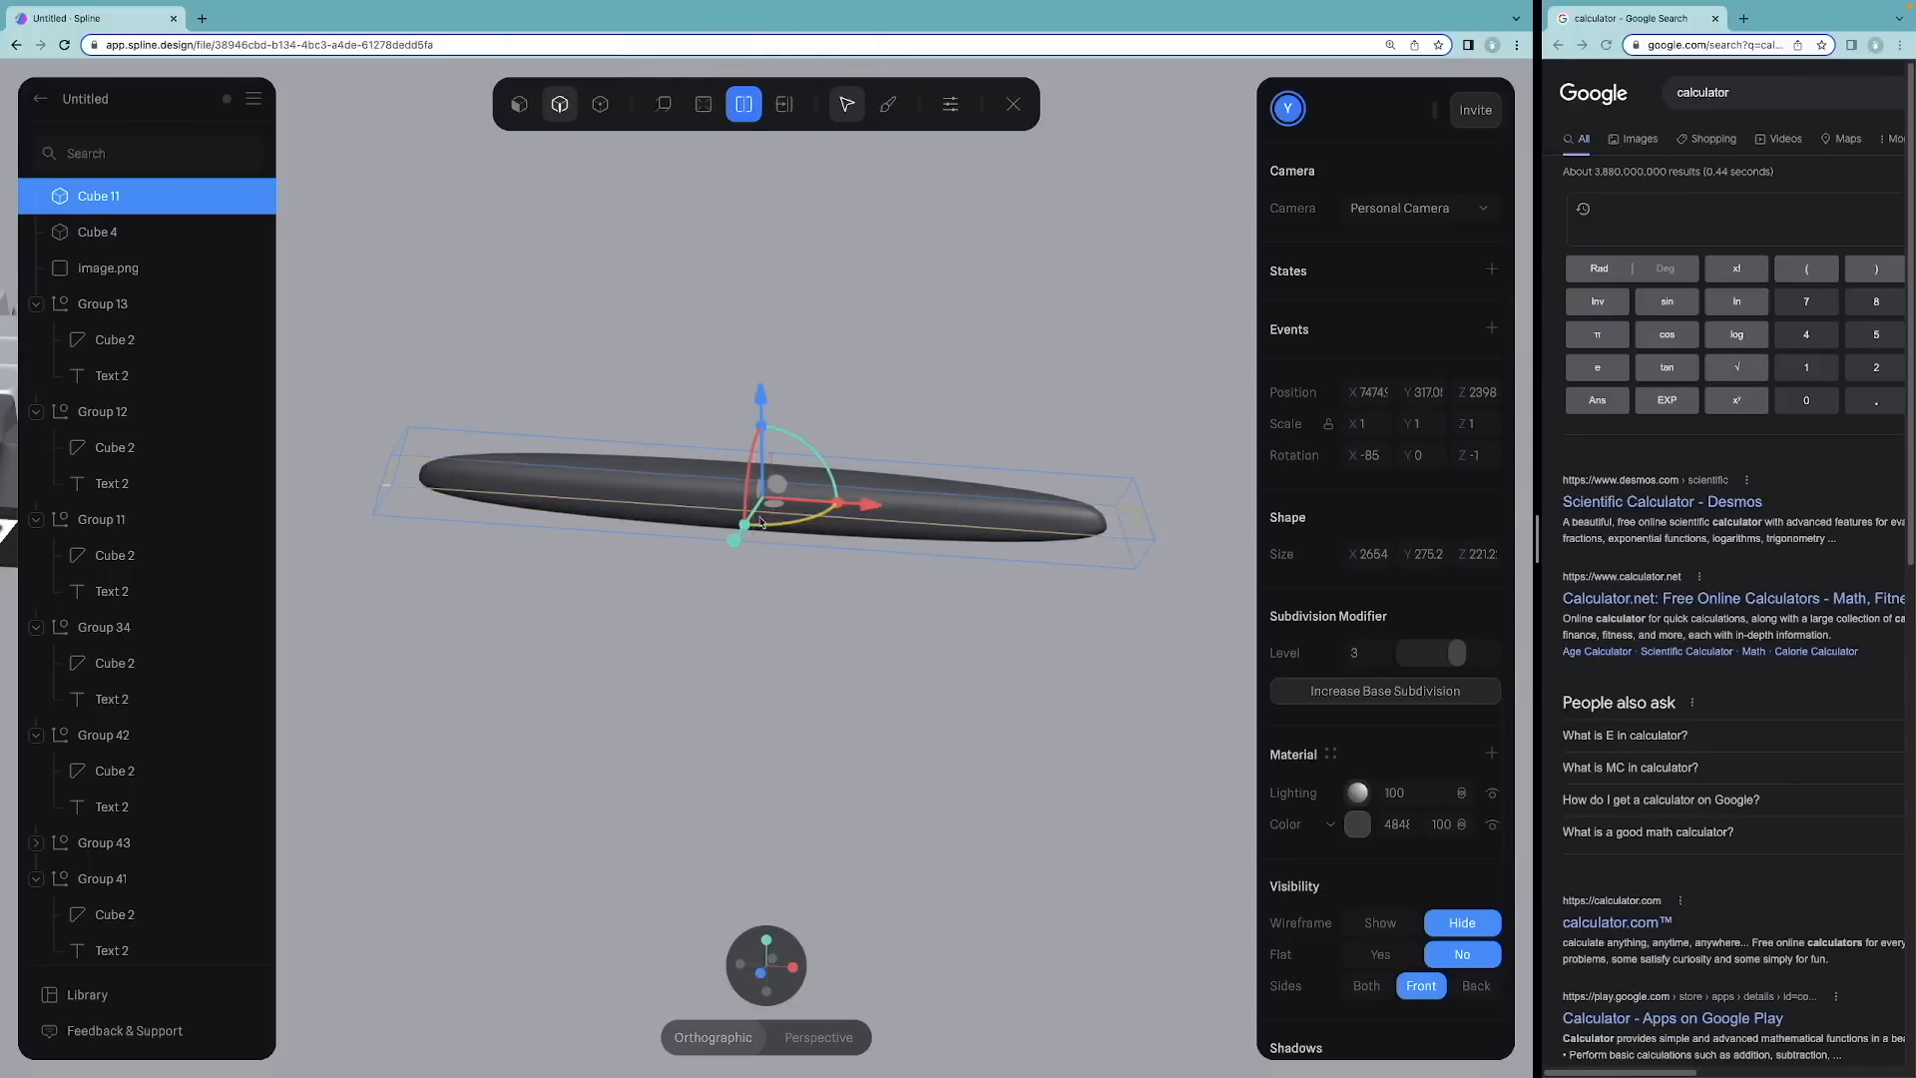
pyautogui.click(783, 101)
pyautogui.moveTo(1124, 537); pyautogui.dragTo(1134, 565)
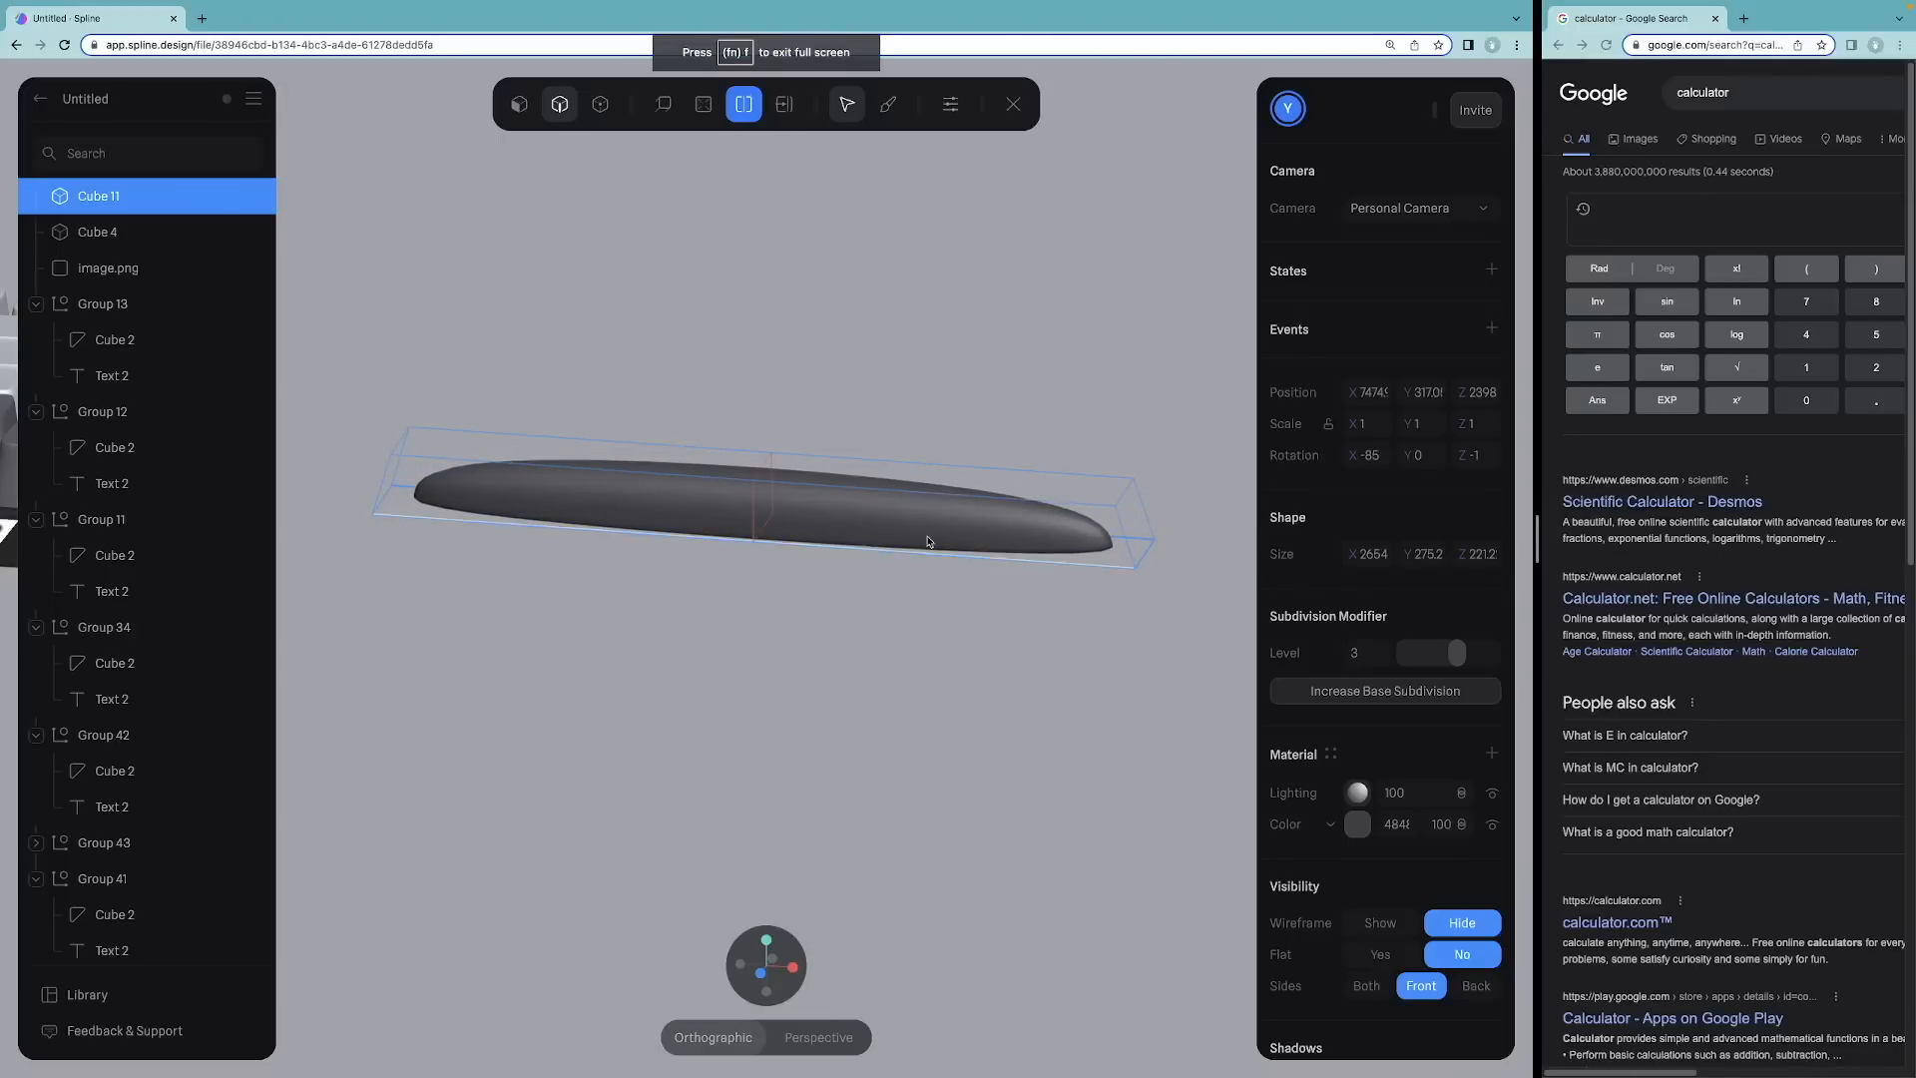
pyautogui.click(1132, 530)
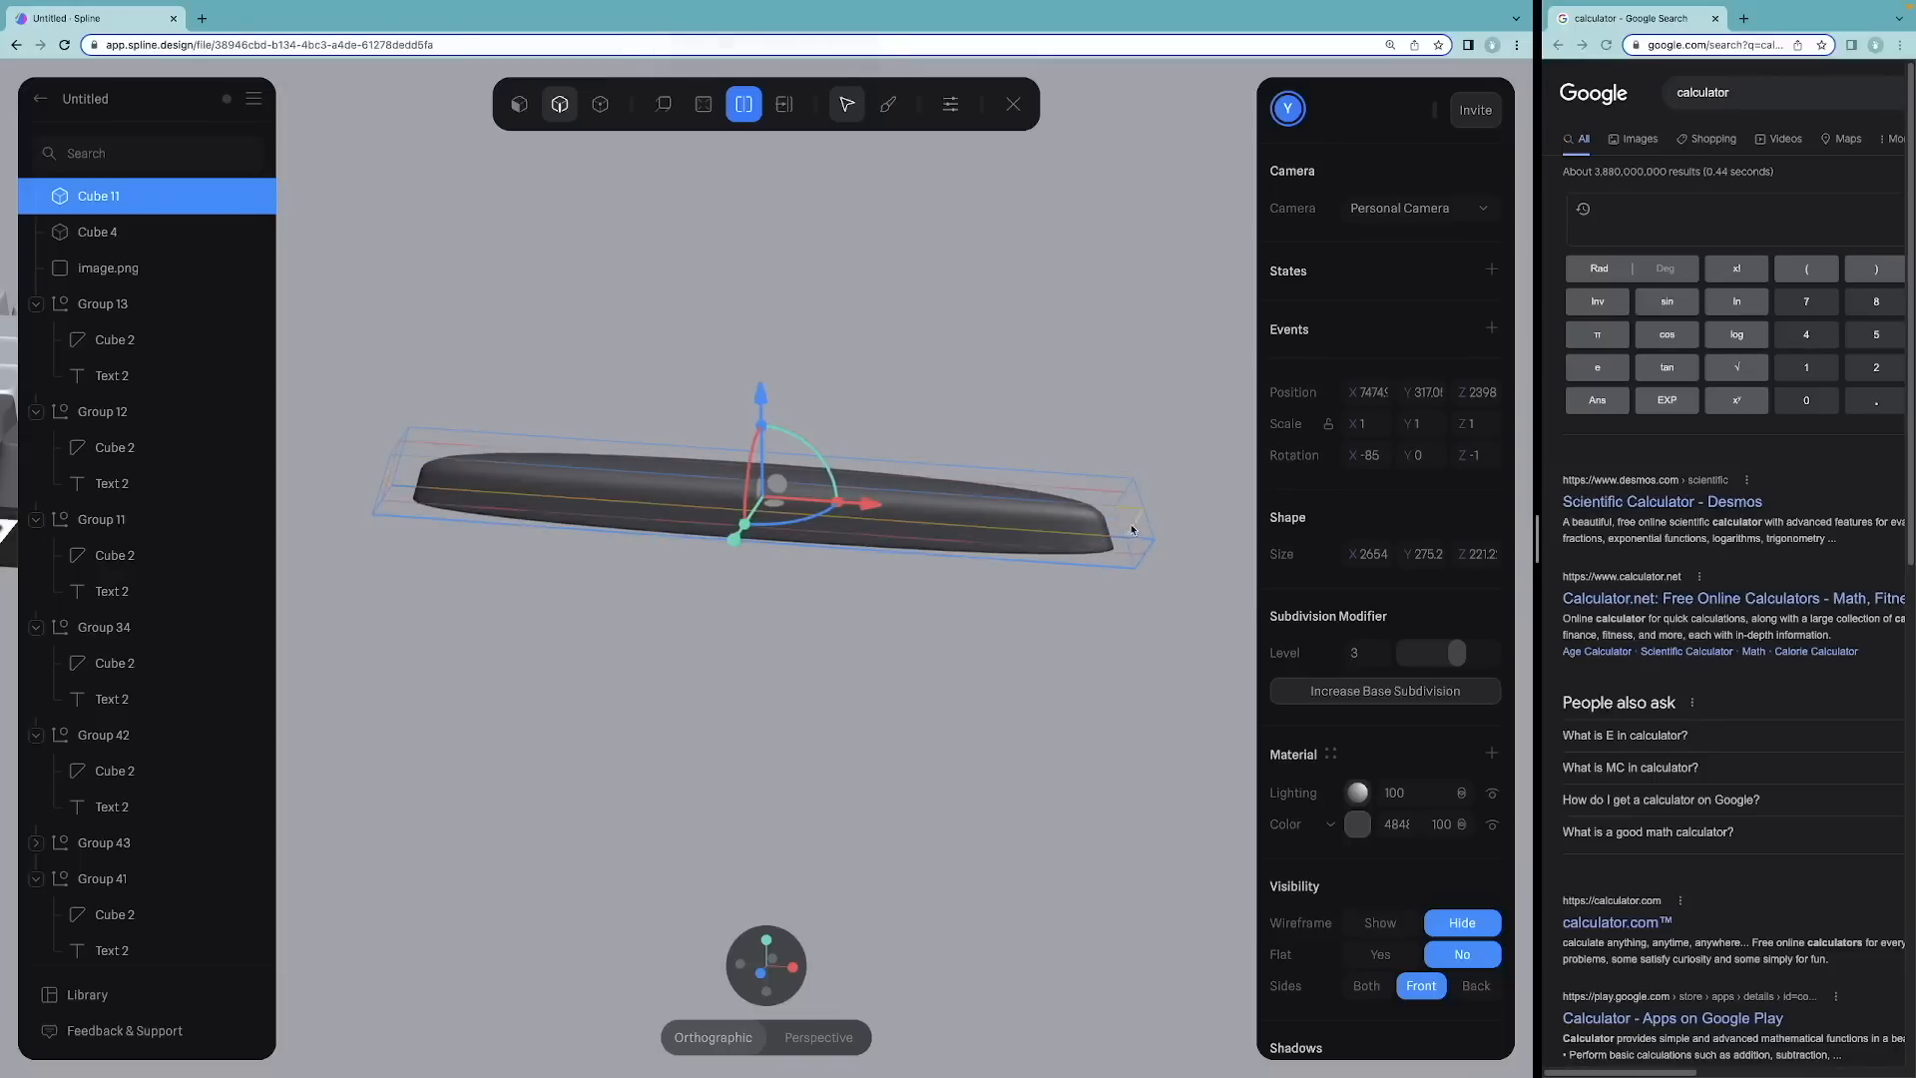
pyautogui.click(784, 104)
pyautogui.moveTo(1214, 510); pyautogui.dragTo(1279, 496)
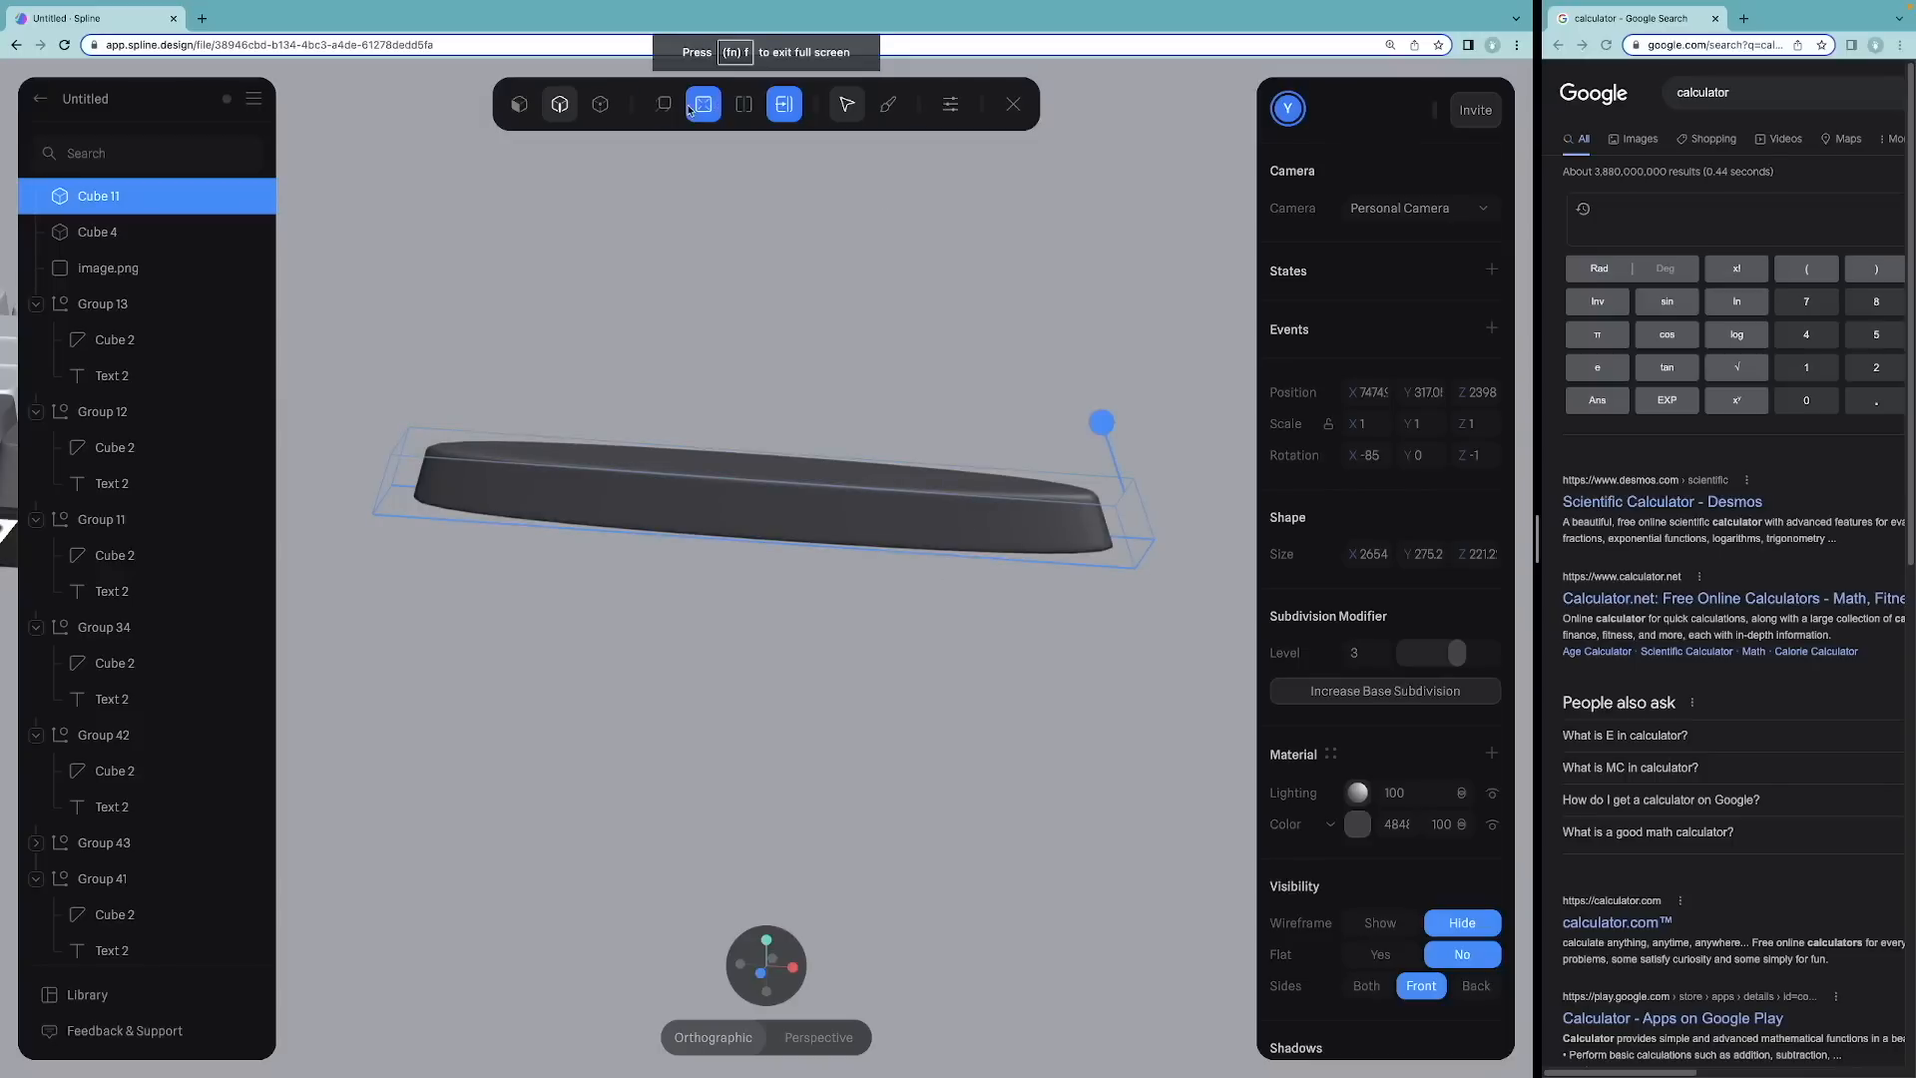
# Step: Sharpen the bar's top and end edge loops so it becomes a squared slab with rounded ends
pyautogui.click(743, 104)
pyautogui.click(772, 511)
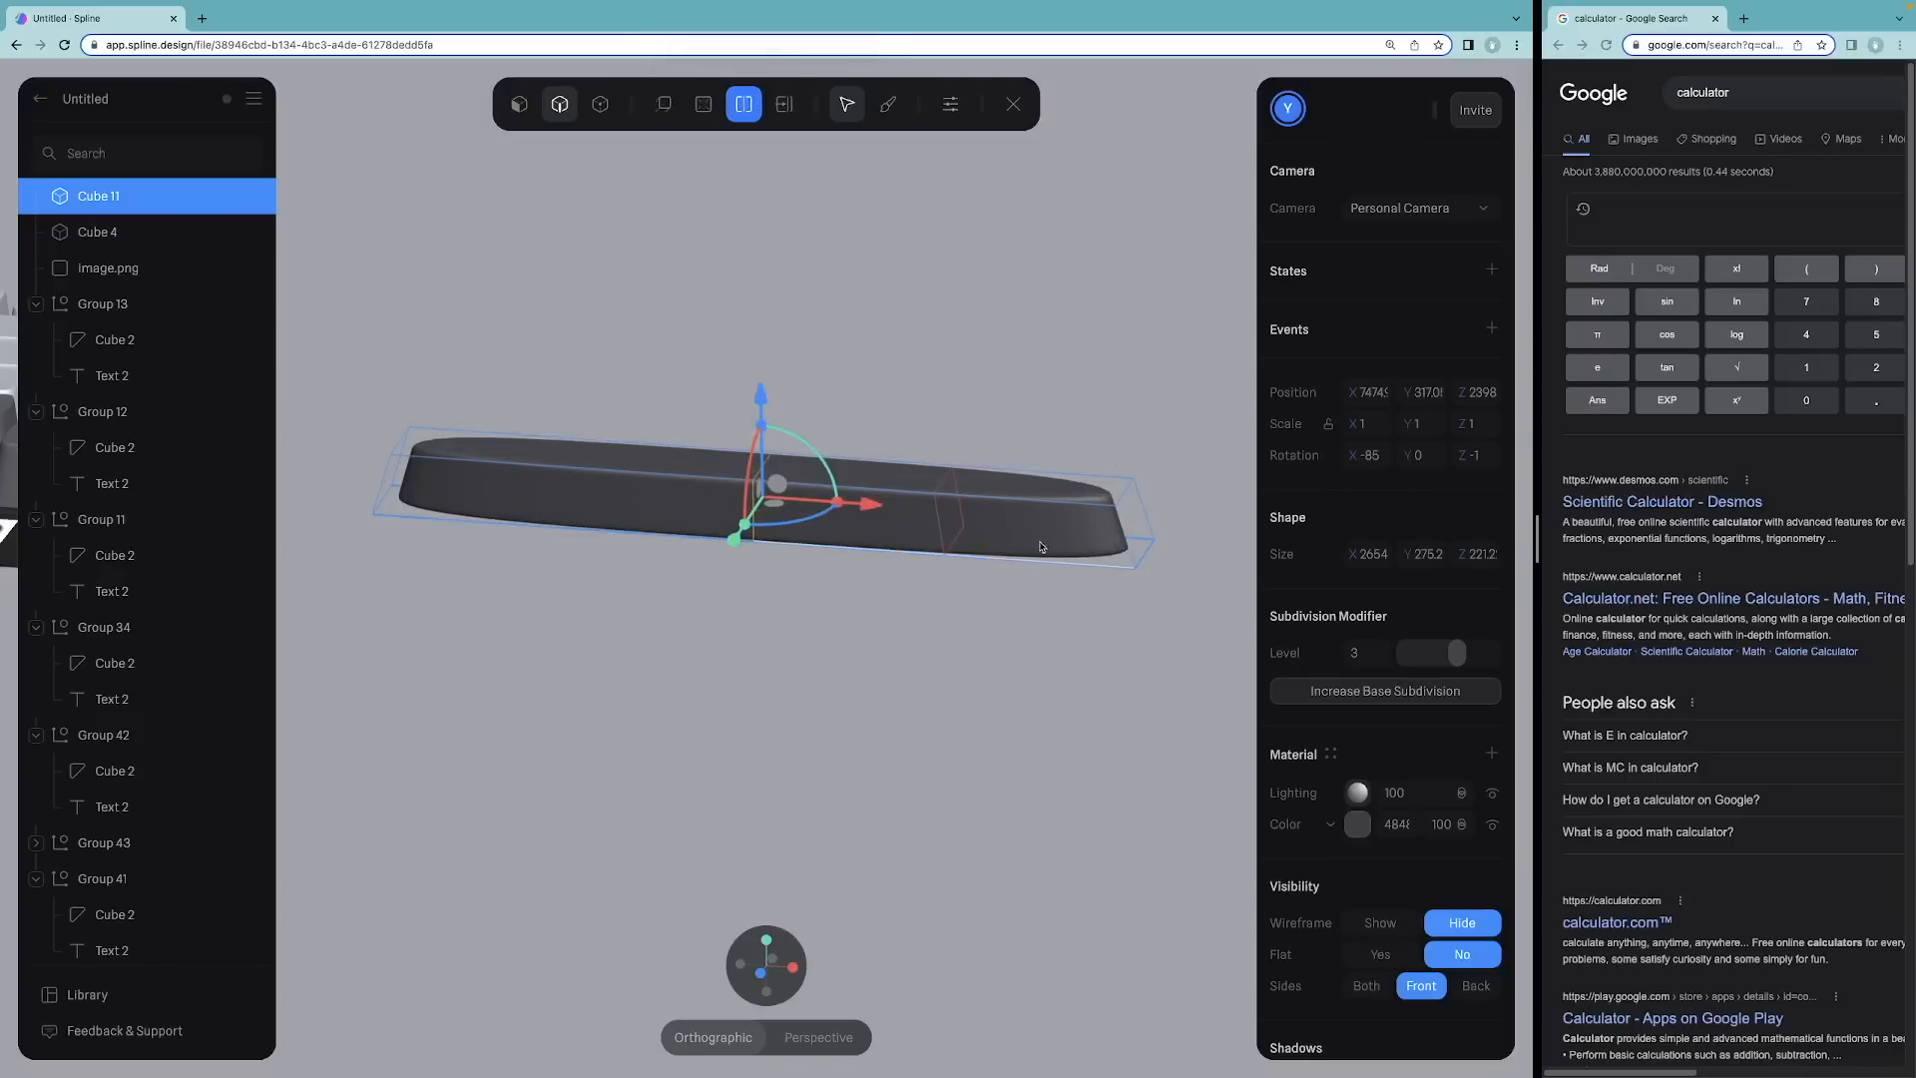
pyautogui.click(1113, 539)
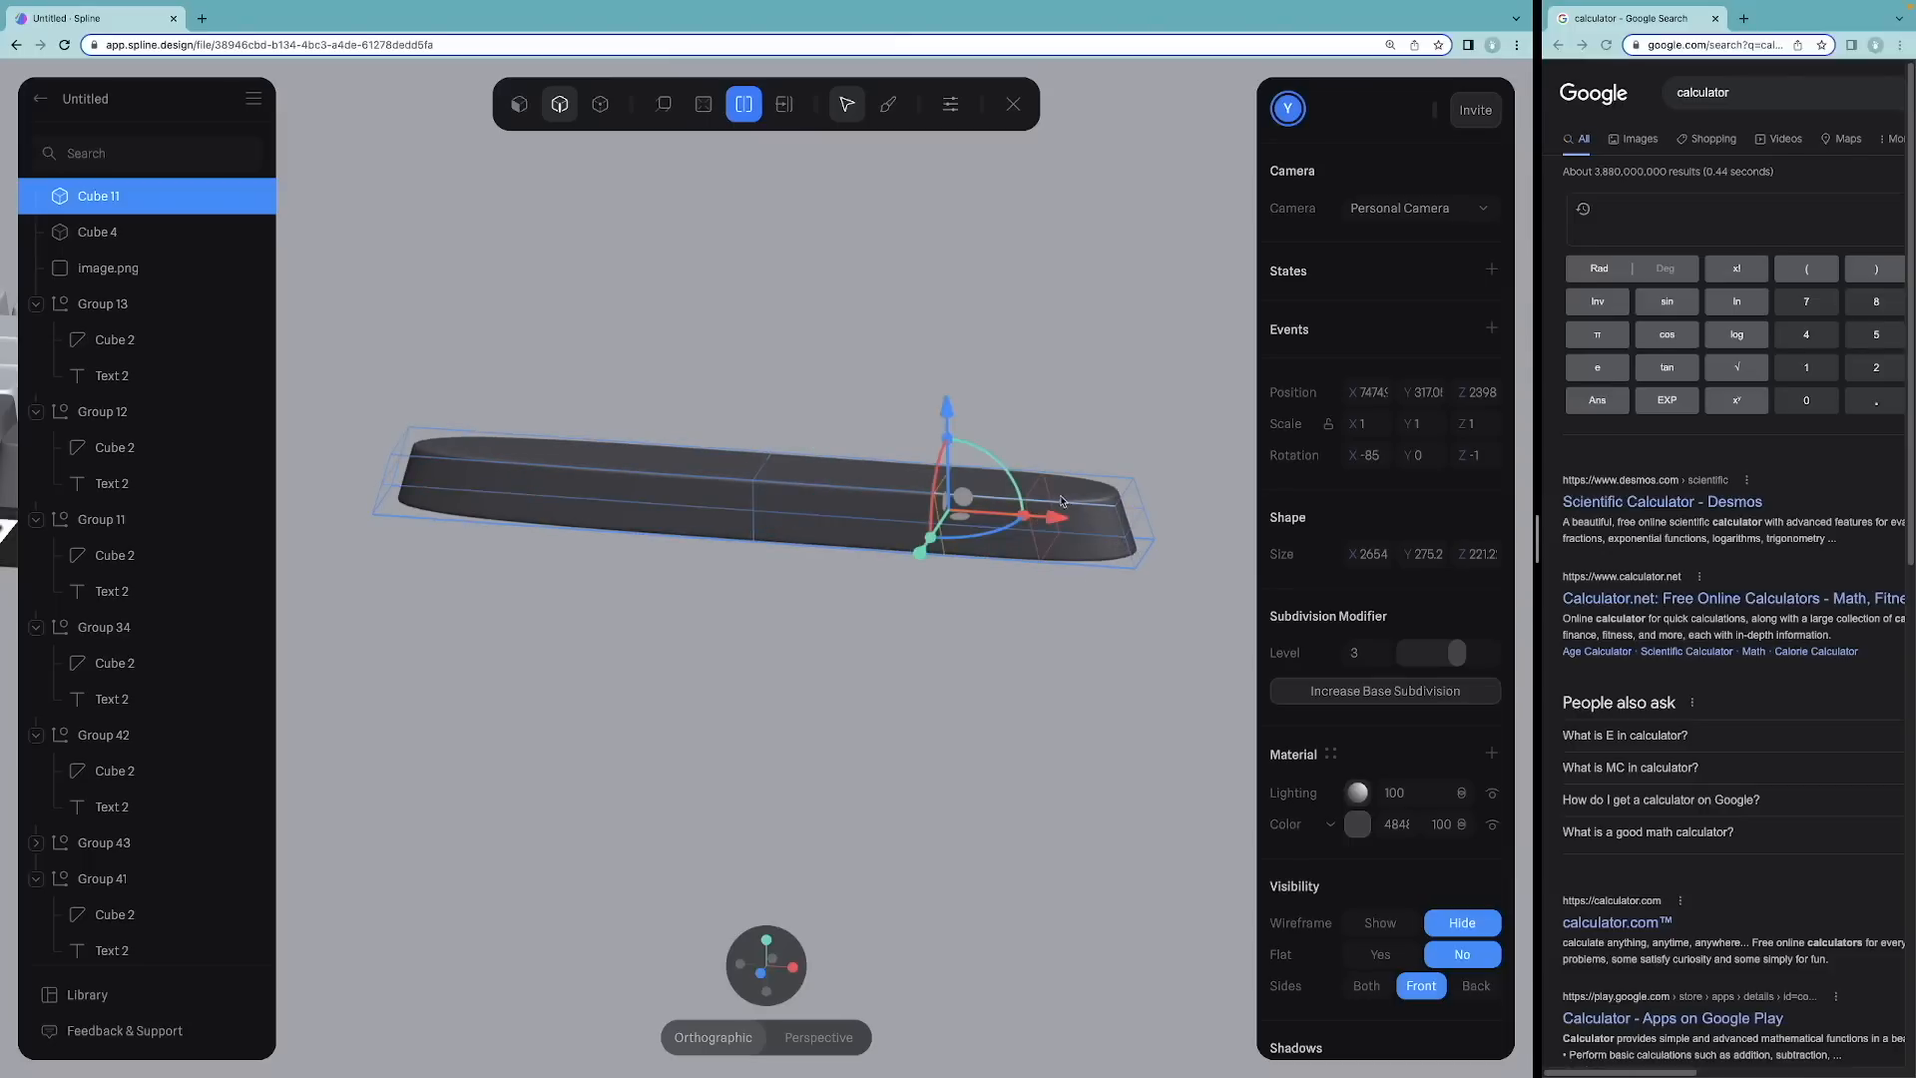
pyautogui.click(1063, 501)
pyautogui.click(597, 460)
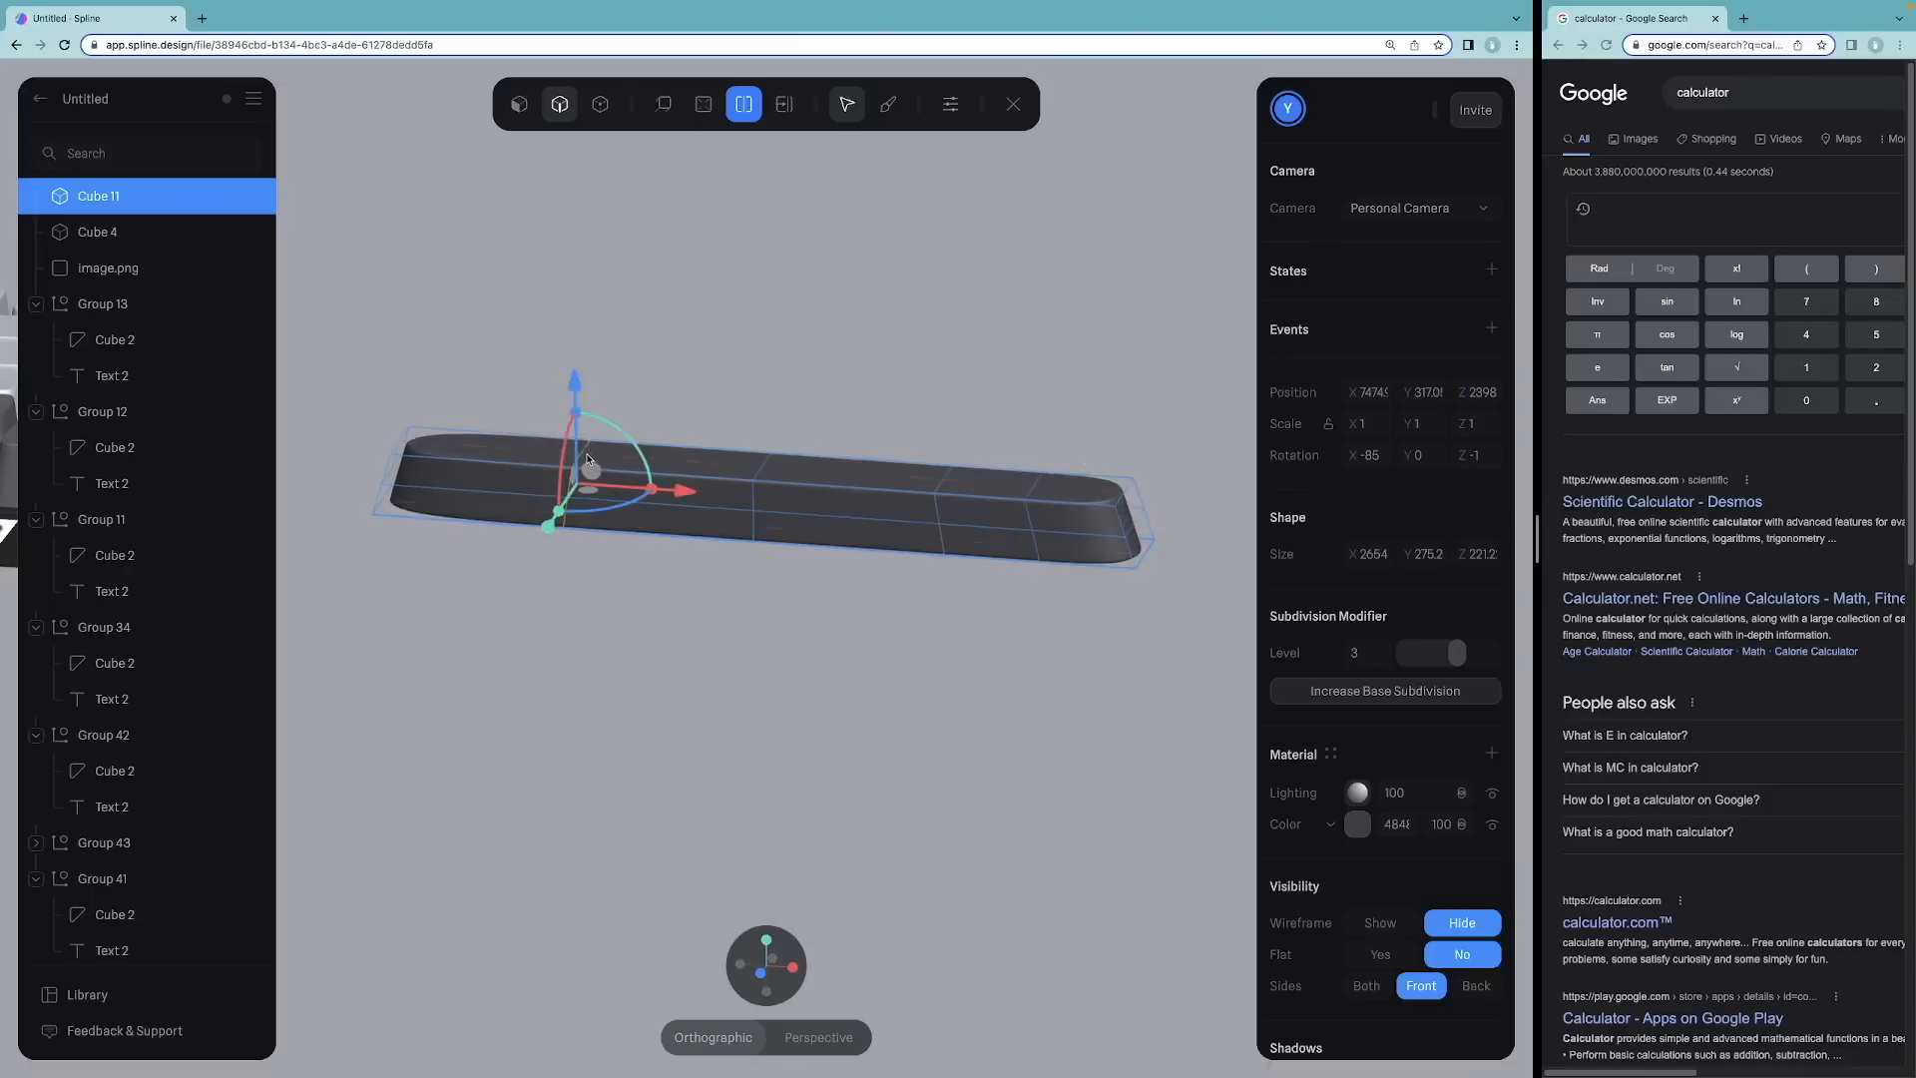
pyautogui.click(492, 454)
pyautogui.keyDown('alt'); pyautogui.moveTo(849, 377); pyautogui.dragTo(814, 444); pyautogui.keyUp('alt')
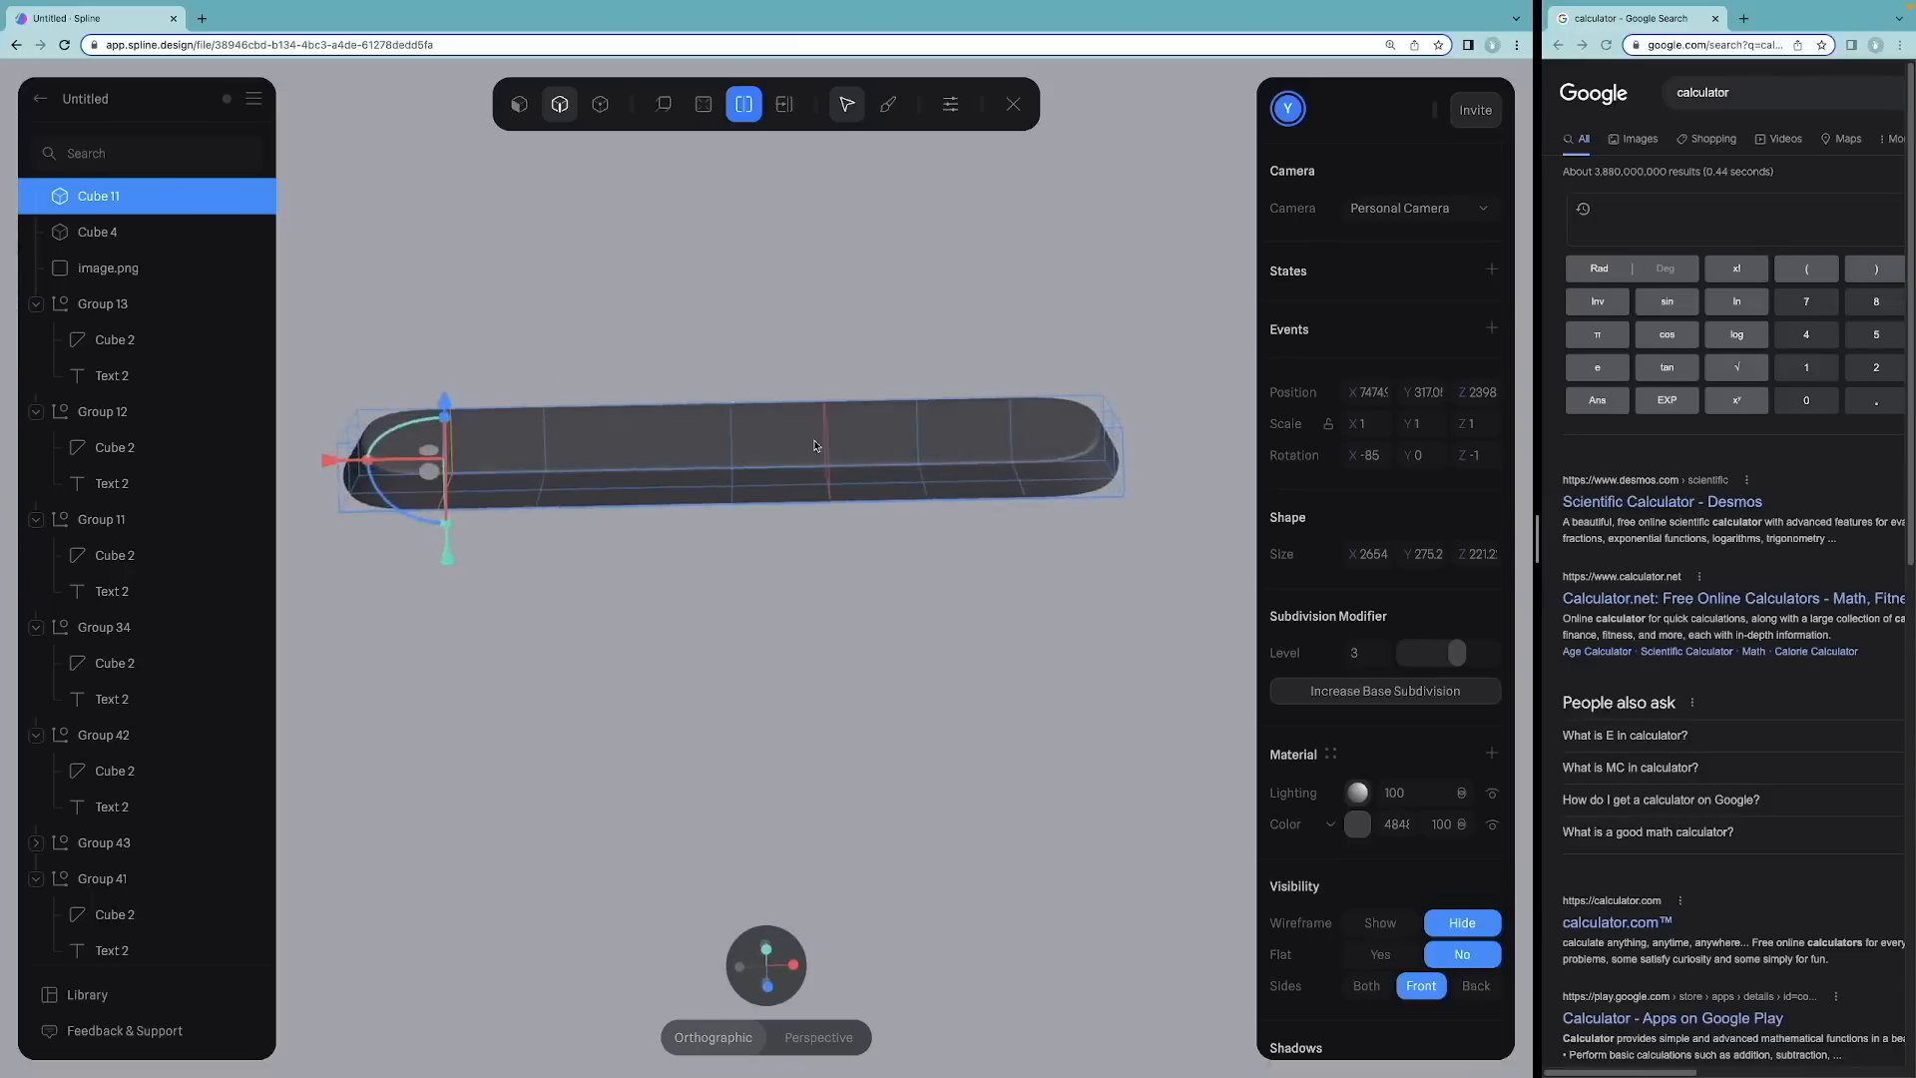
pyautogui.click(1063, 414)
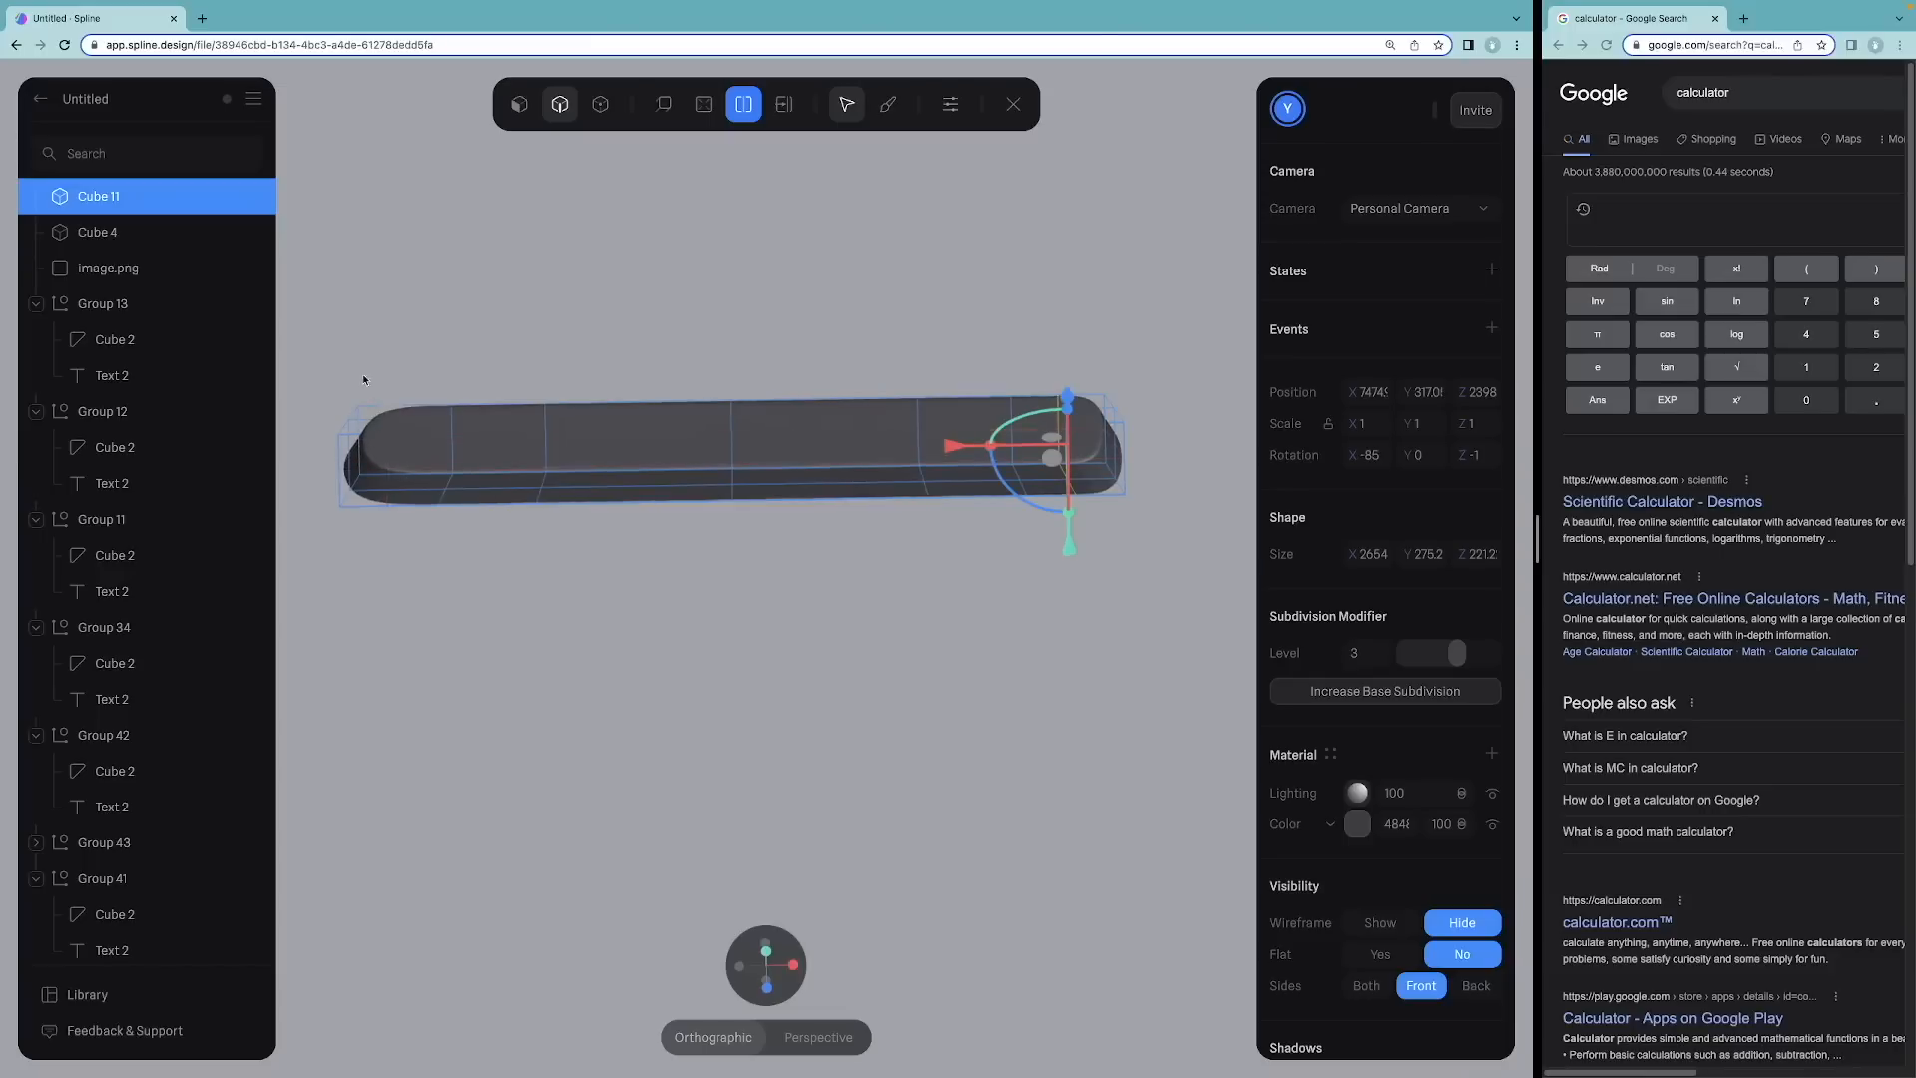
pyautogui.keyDown('alt'); pyautogui.moveTo(363, 383); pyautogui.dragTo(374, 441); pyautogui.keyUp('alt')
pyautogui.click(394, 458)
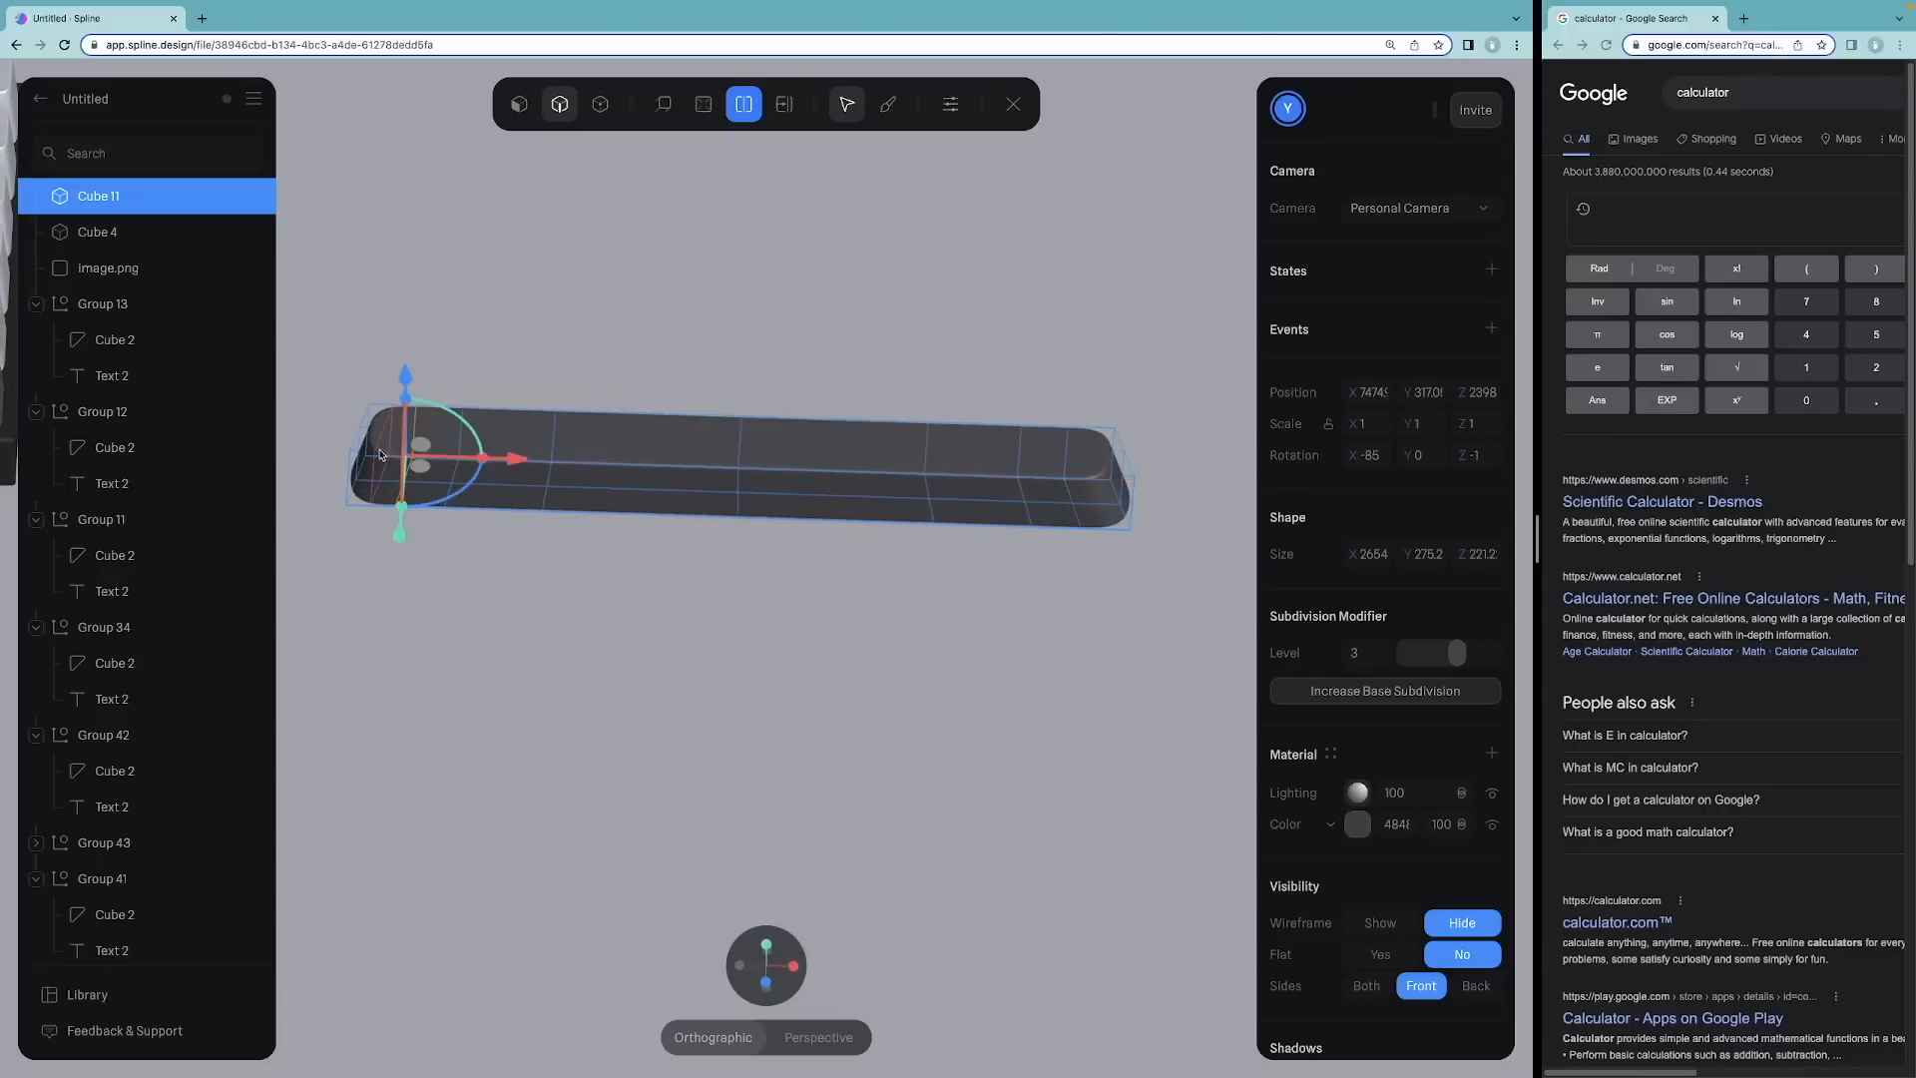
pyautogui.click(380, 455)
pyautogui.click(1099, 490)
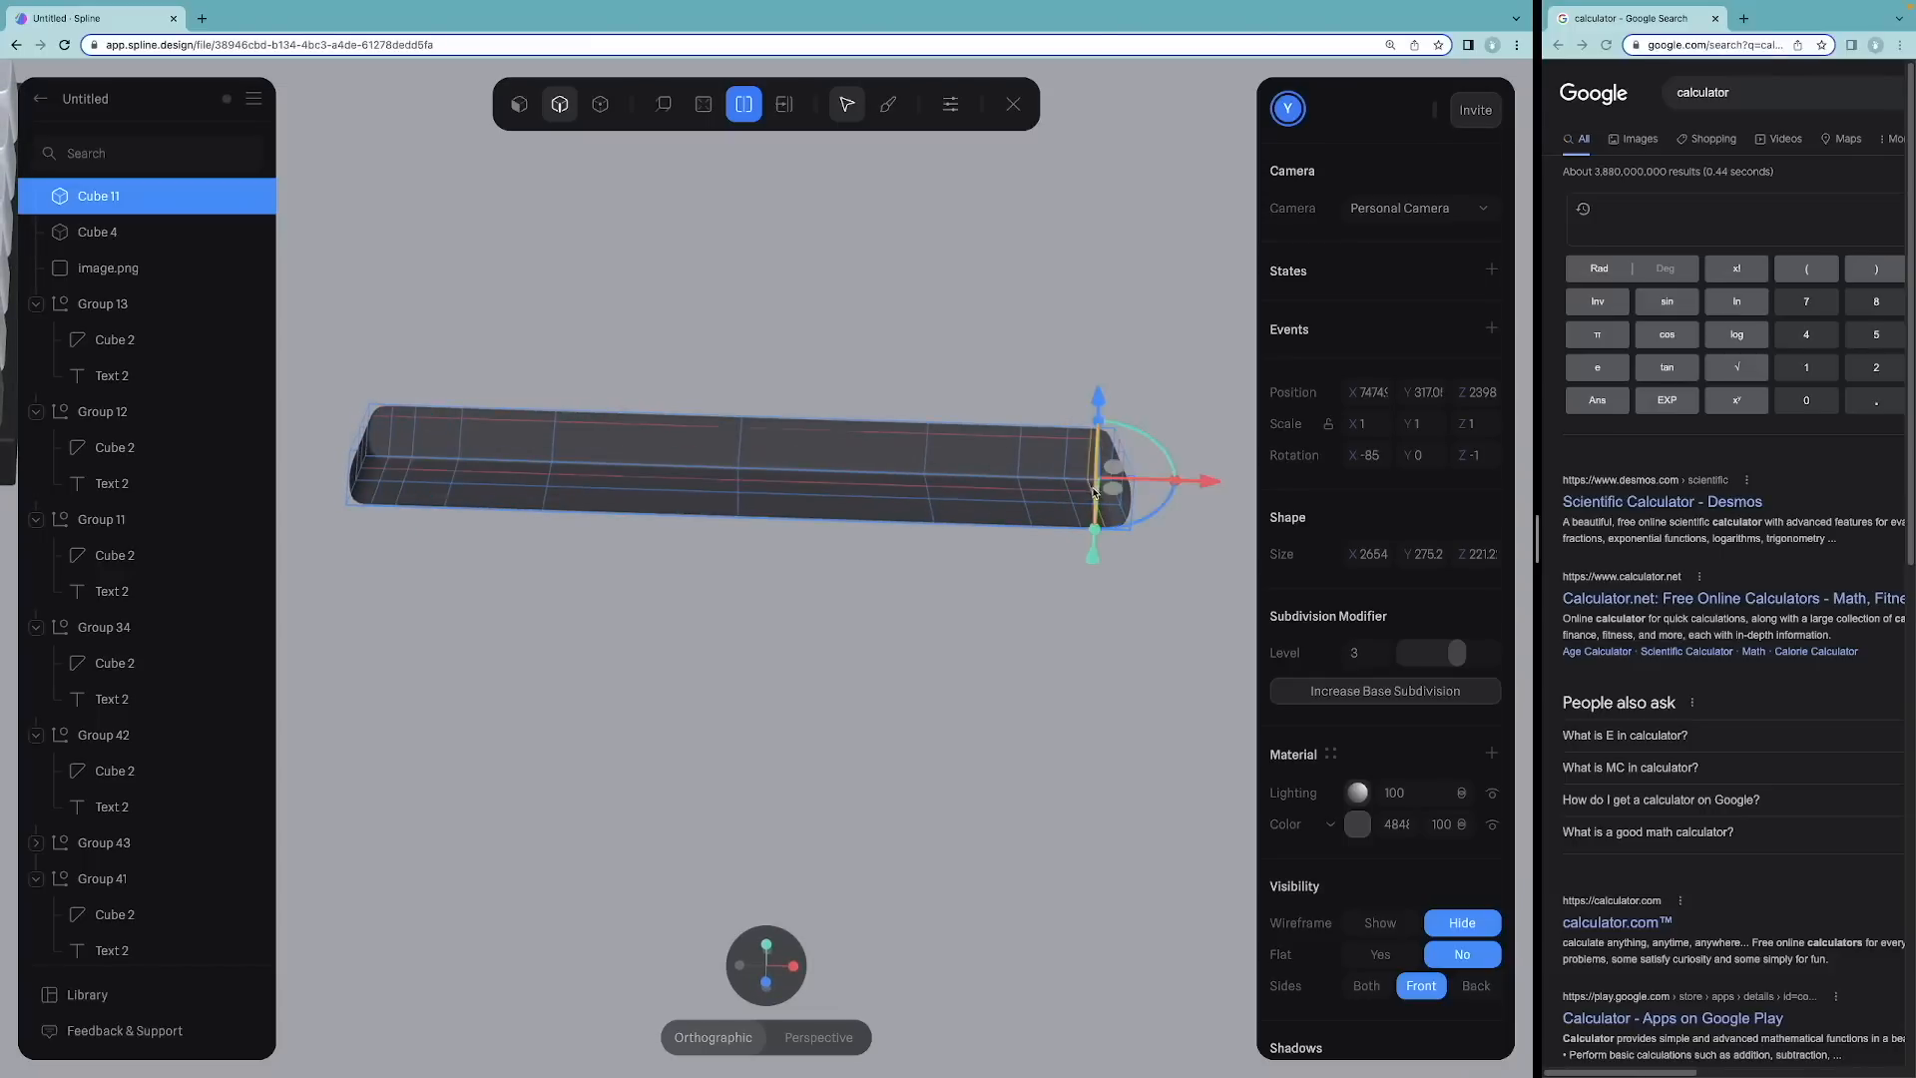
pyautogui.click(983, 598)
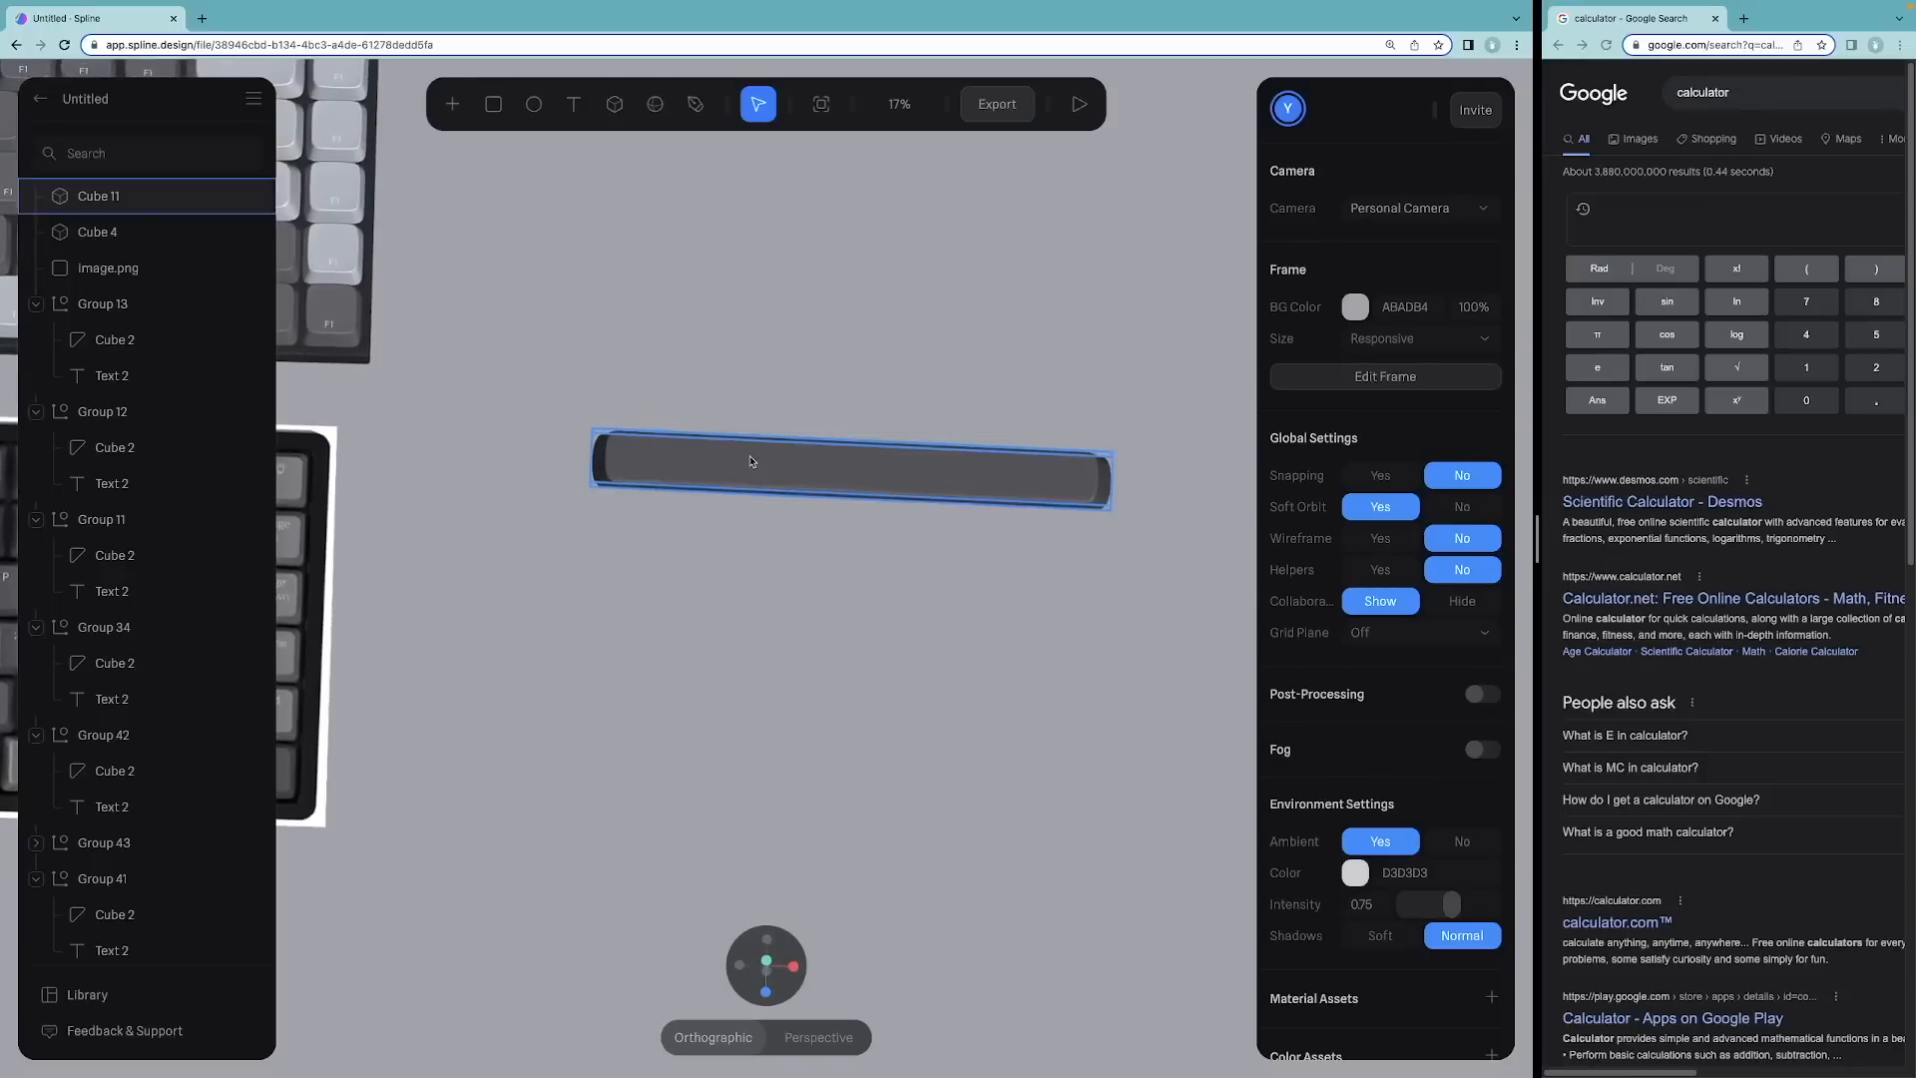
# Step: Re-enter mesh editing, adjust the bar's end edges, and leave editing
pyautogui.doubleClick(741, 463)
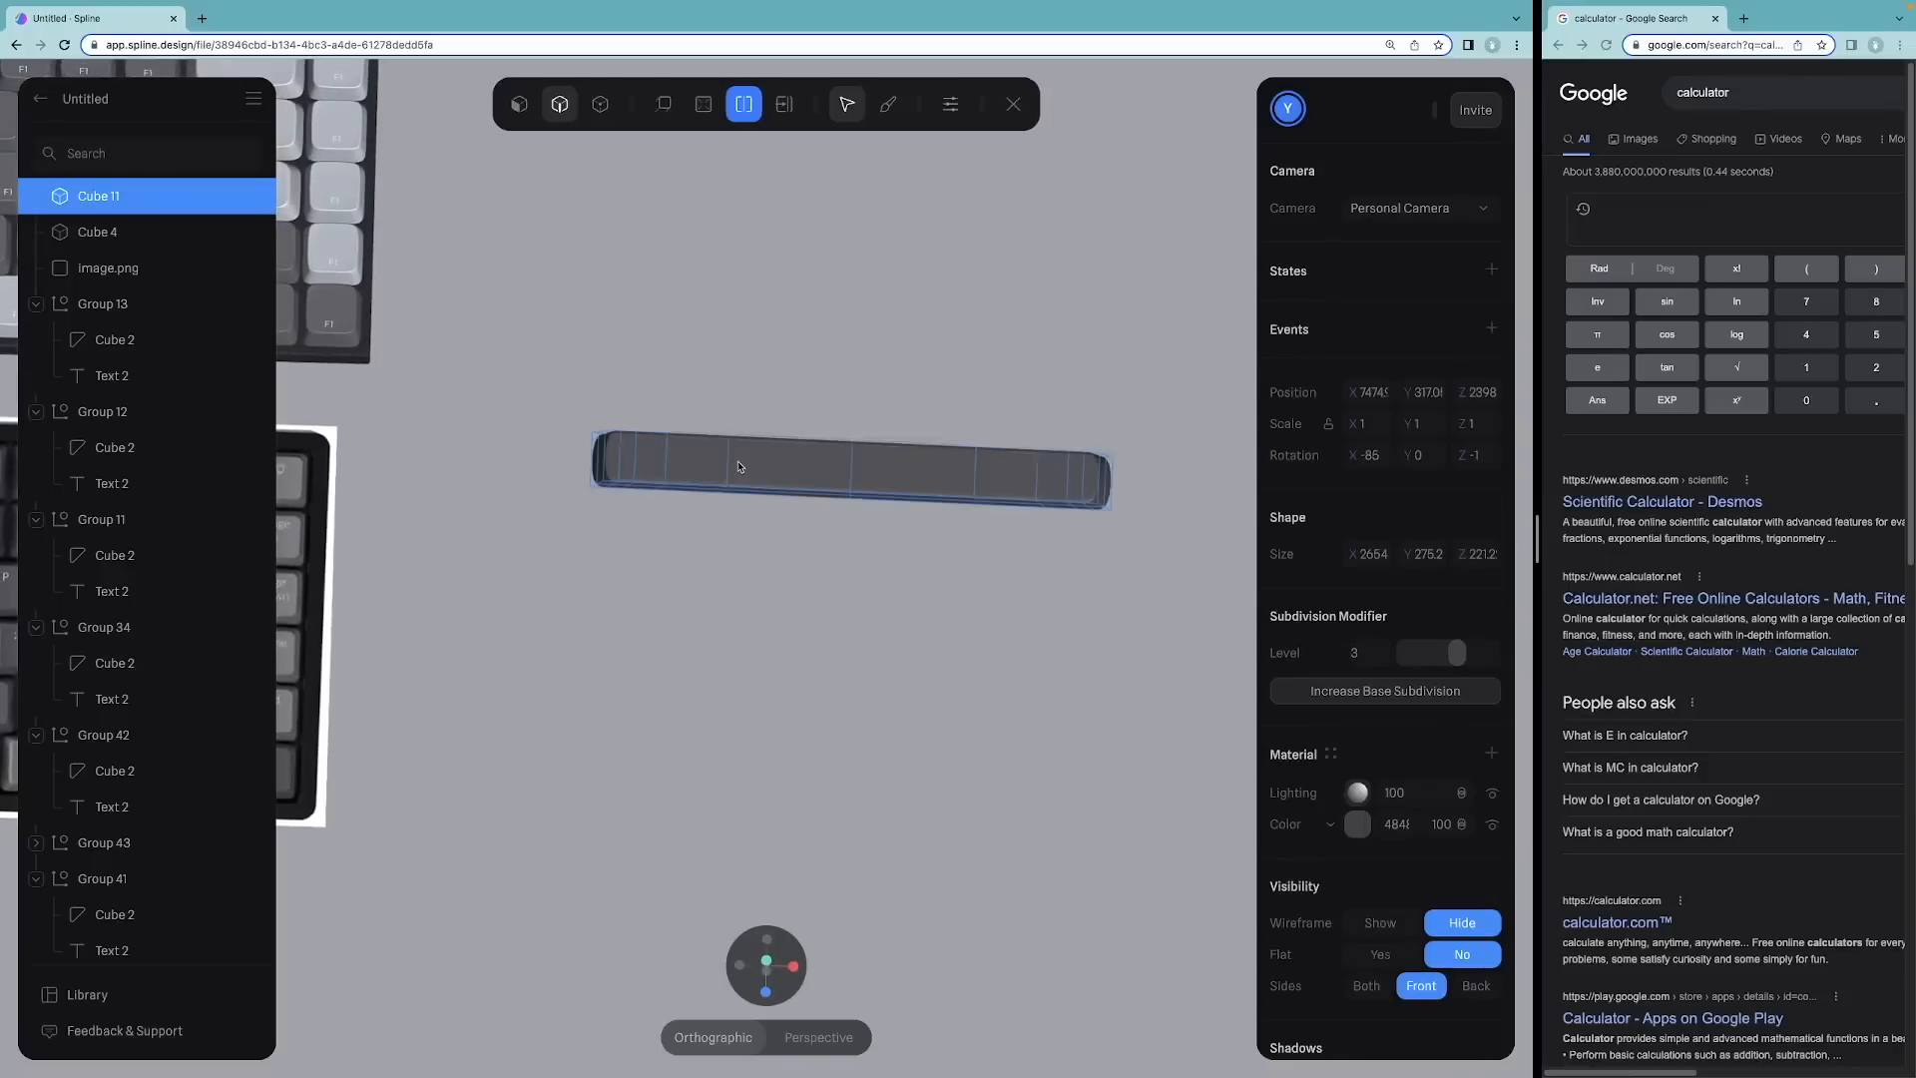
pyautogui.click(607, 451)
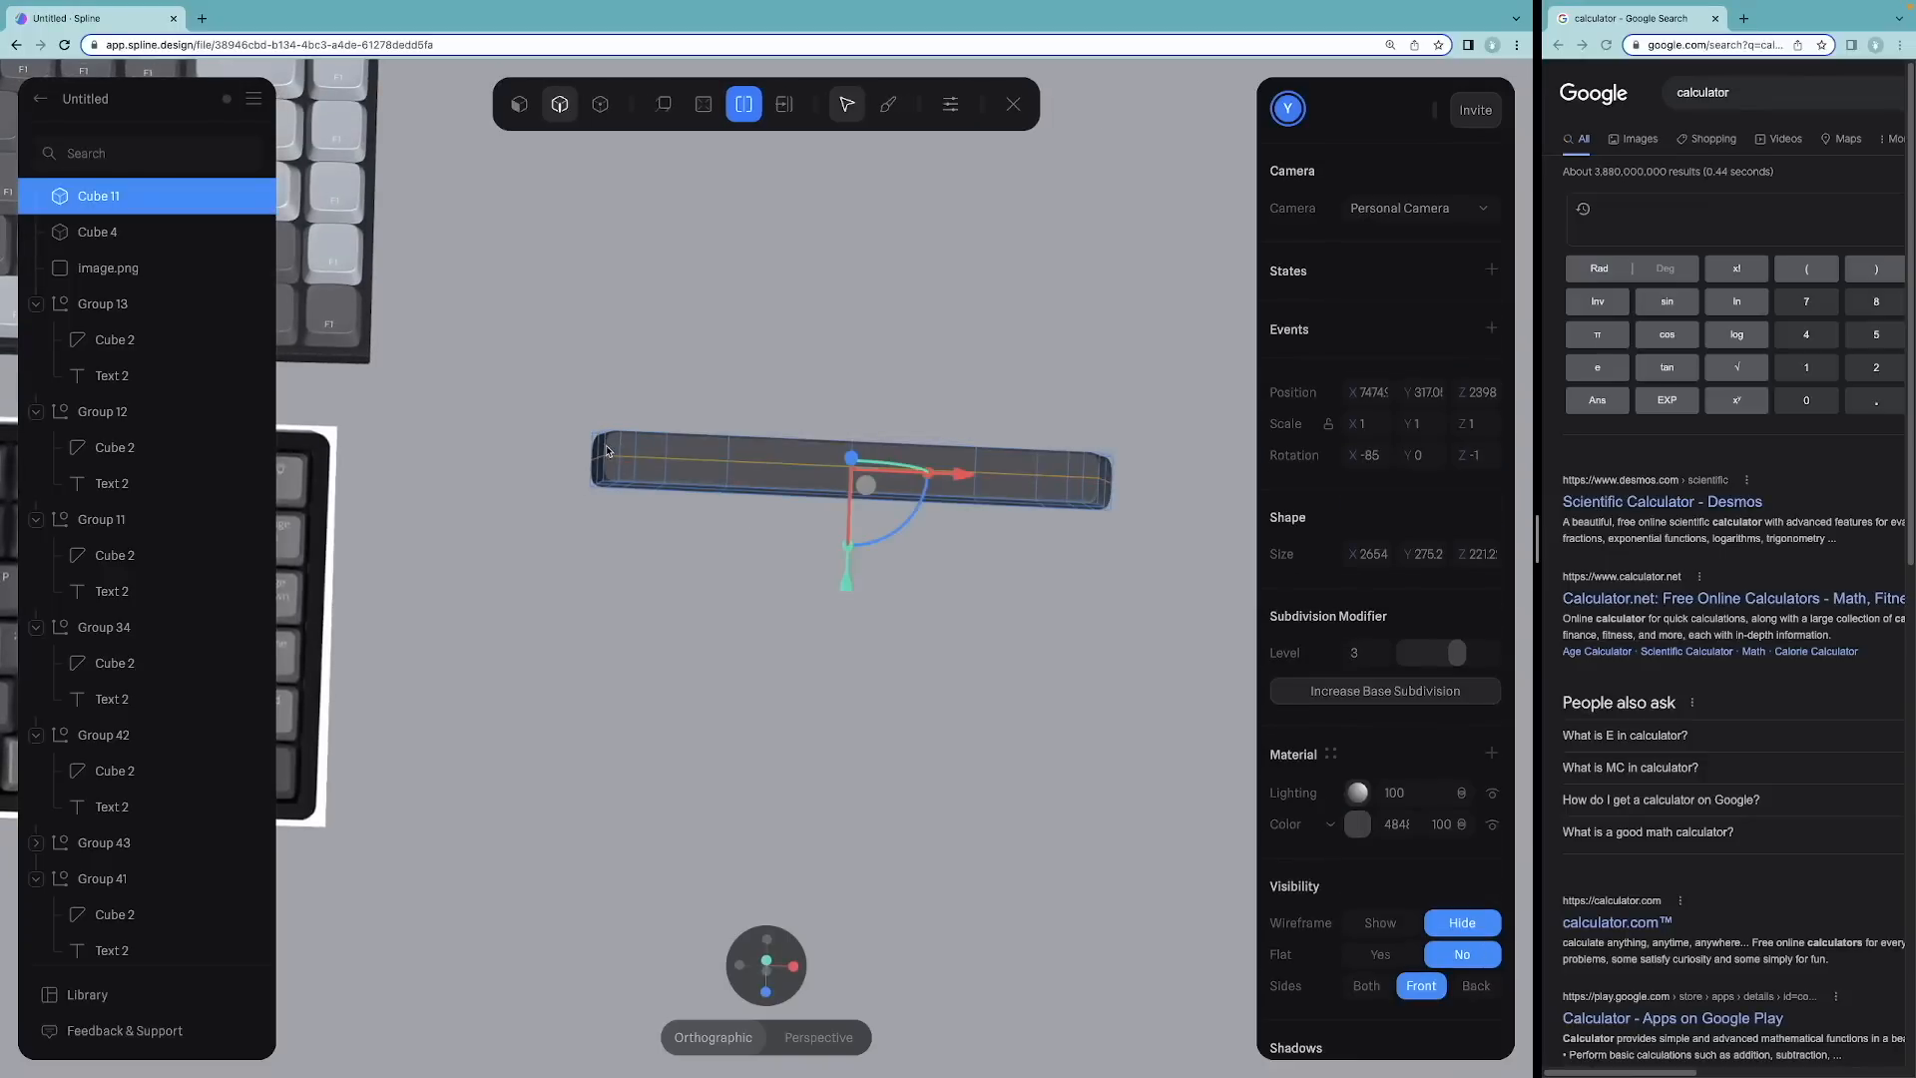
pyautogui.click(1092, 478)
pyautogui.click(1080, 409)
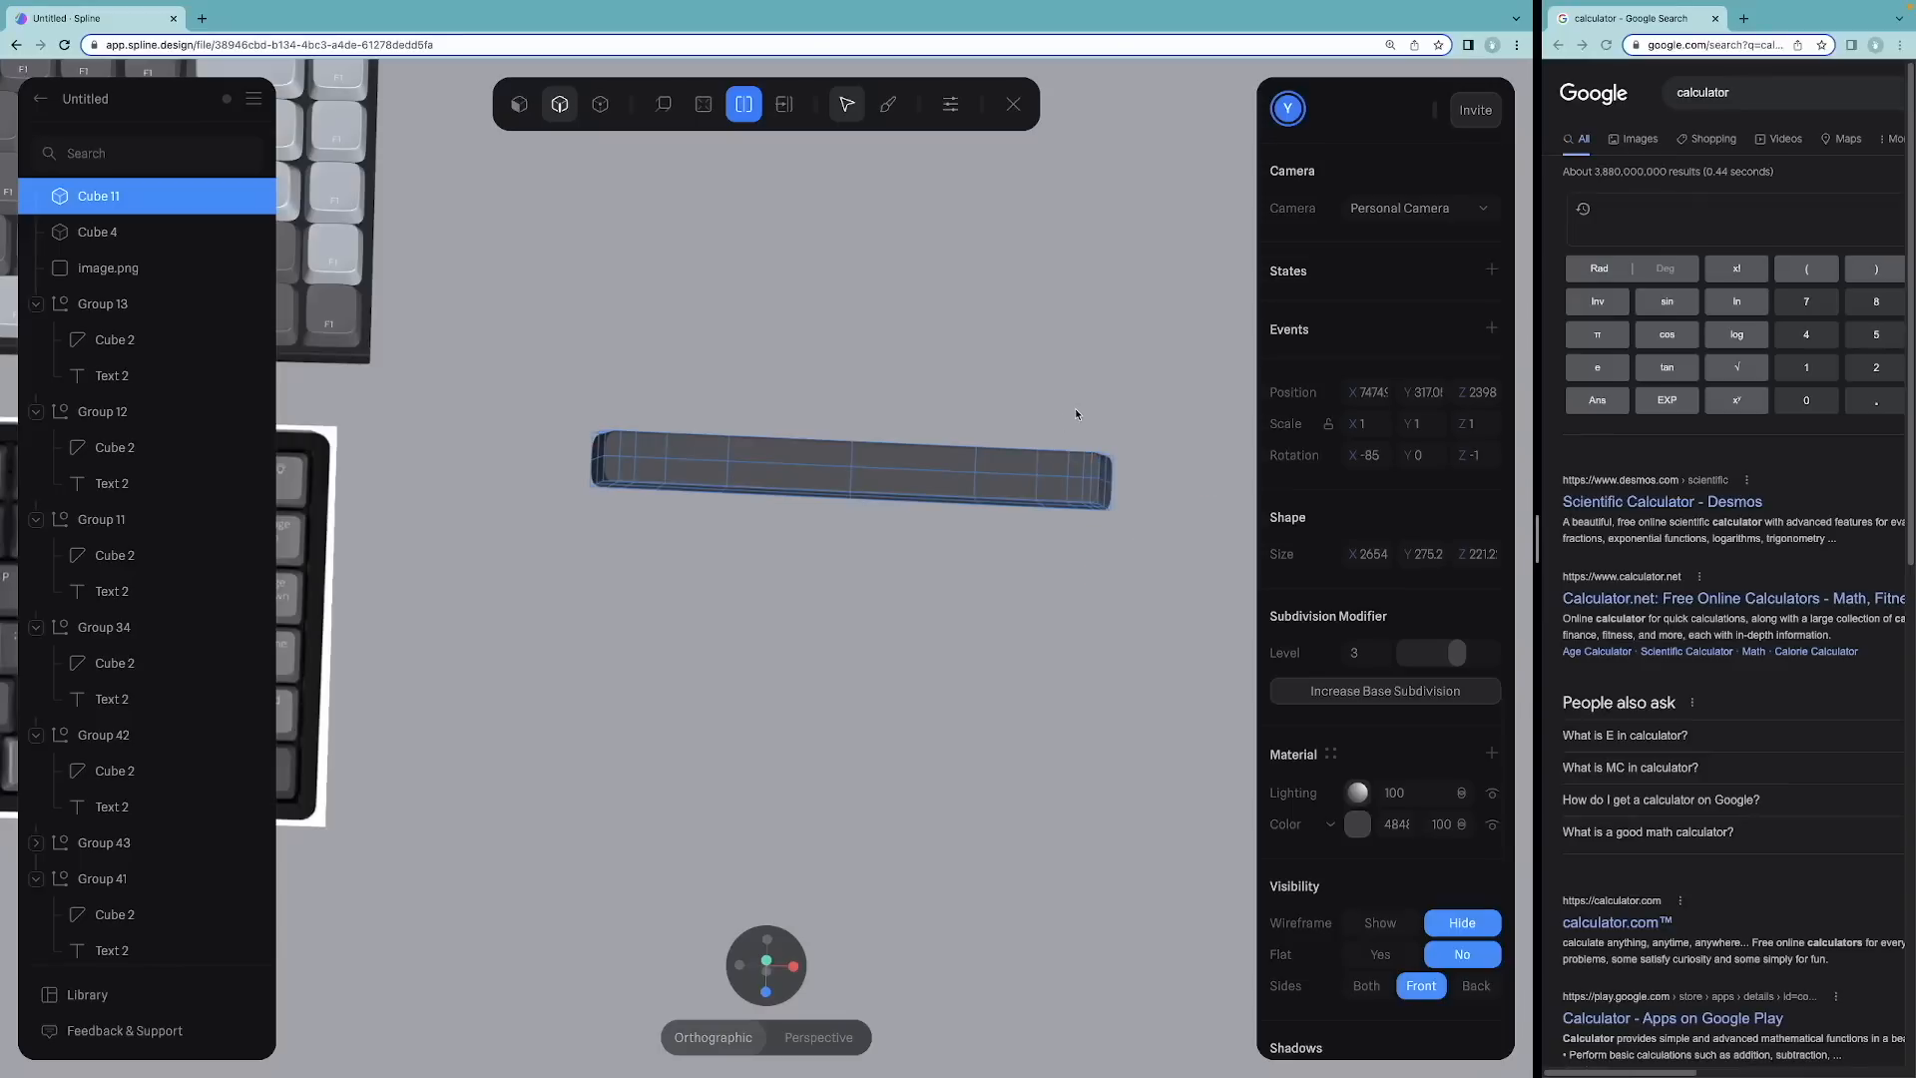
pyautogui.press('Escape')
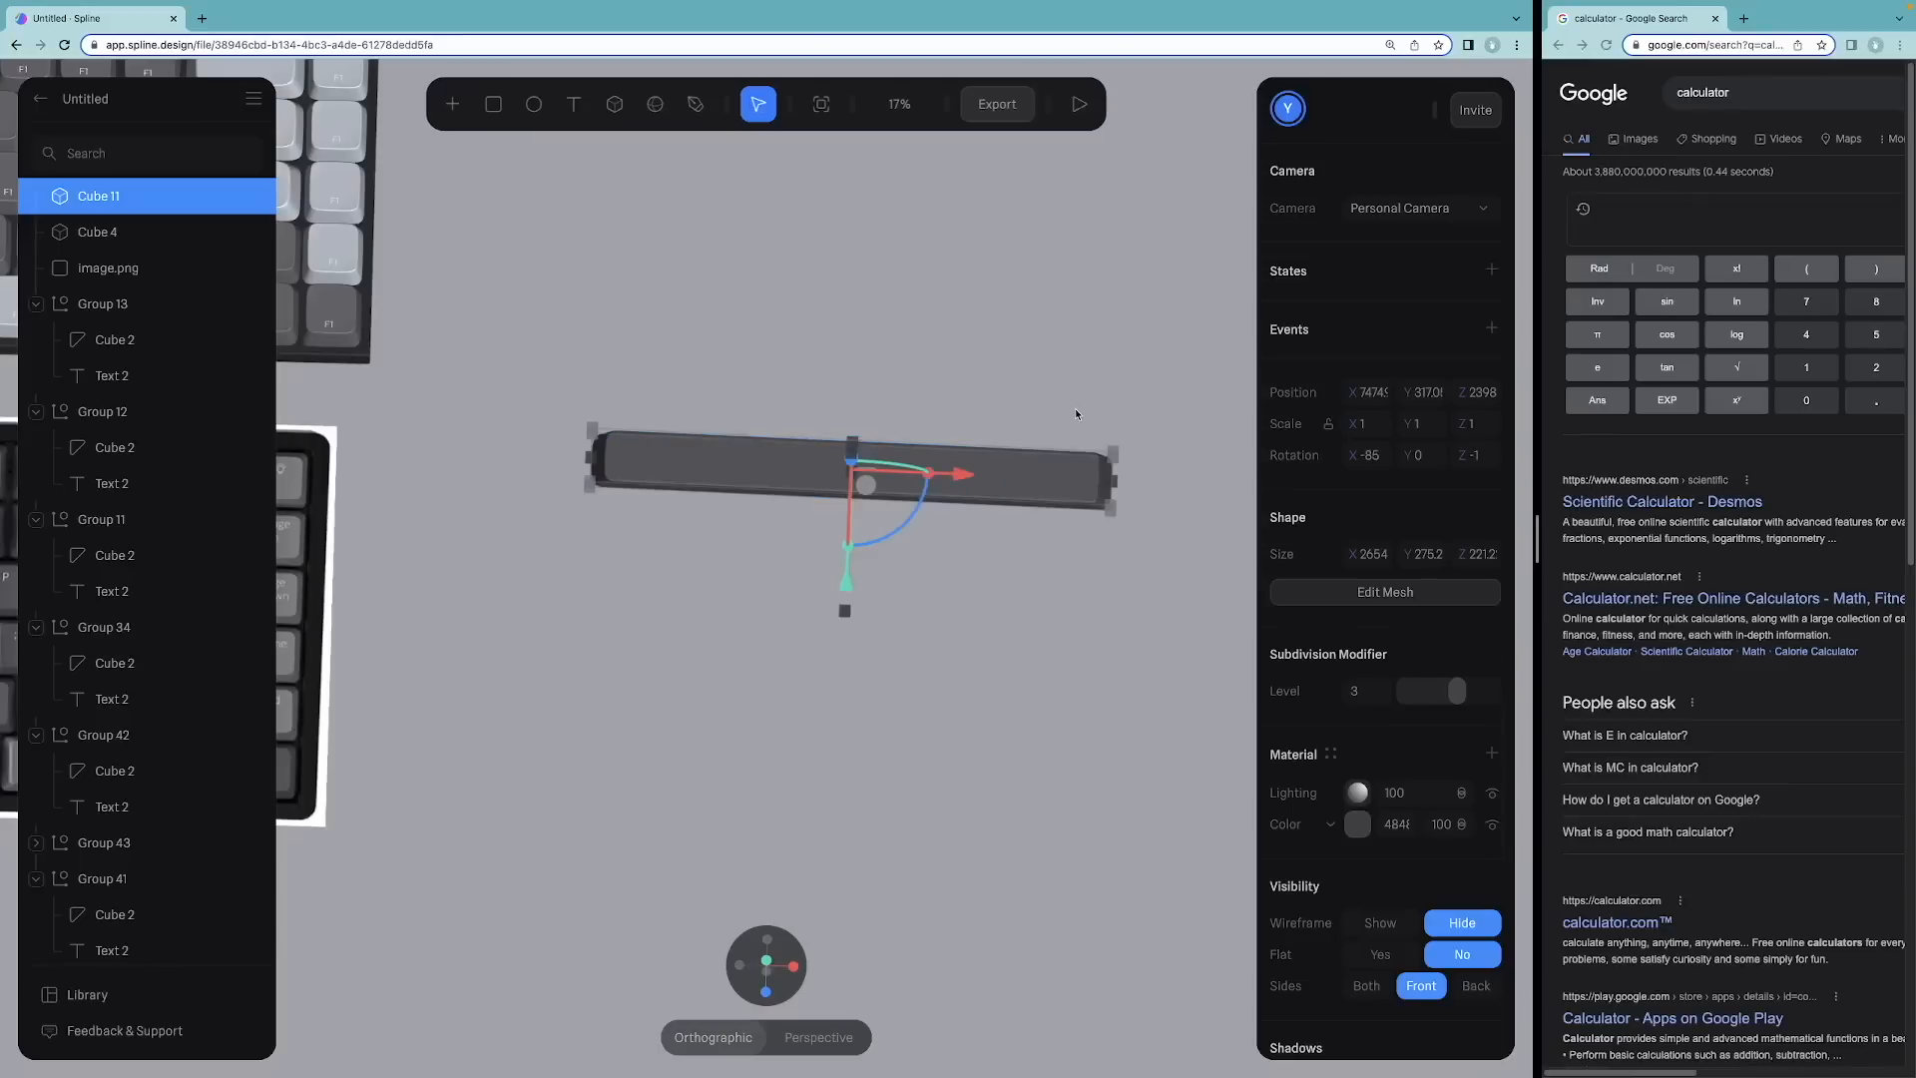
pyautogui.press('Escape')
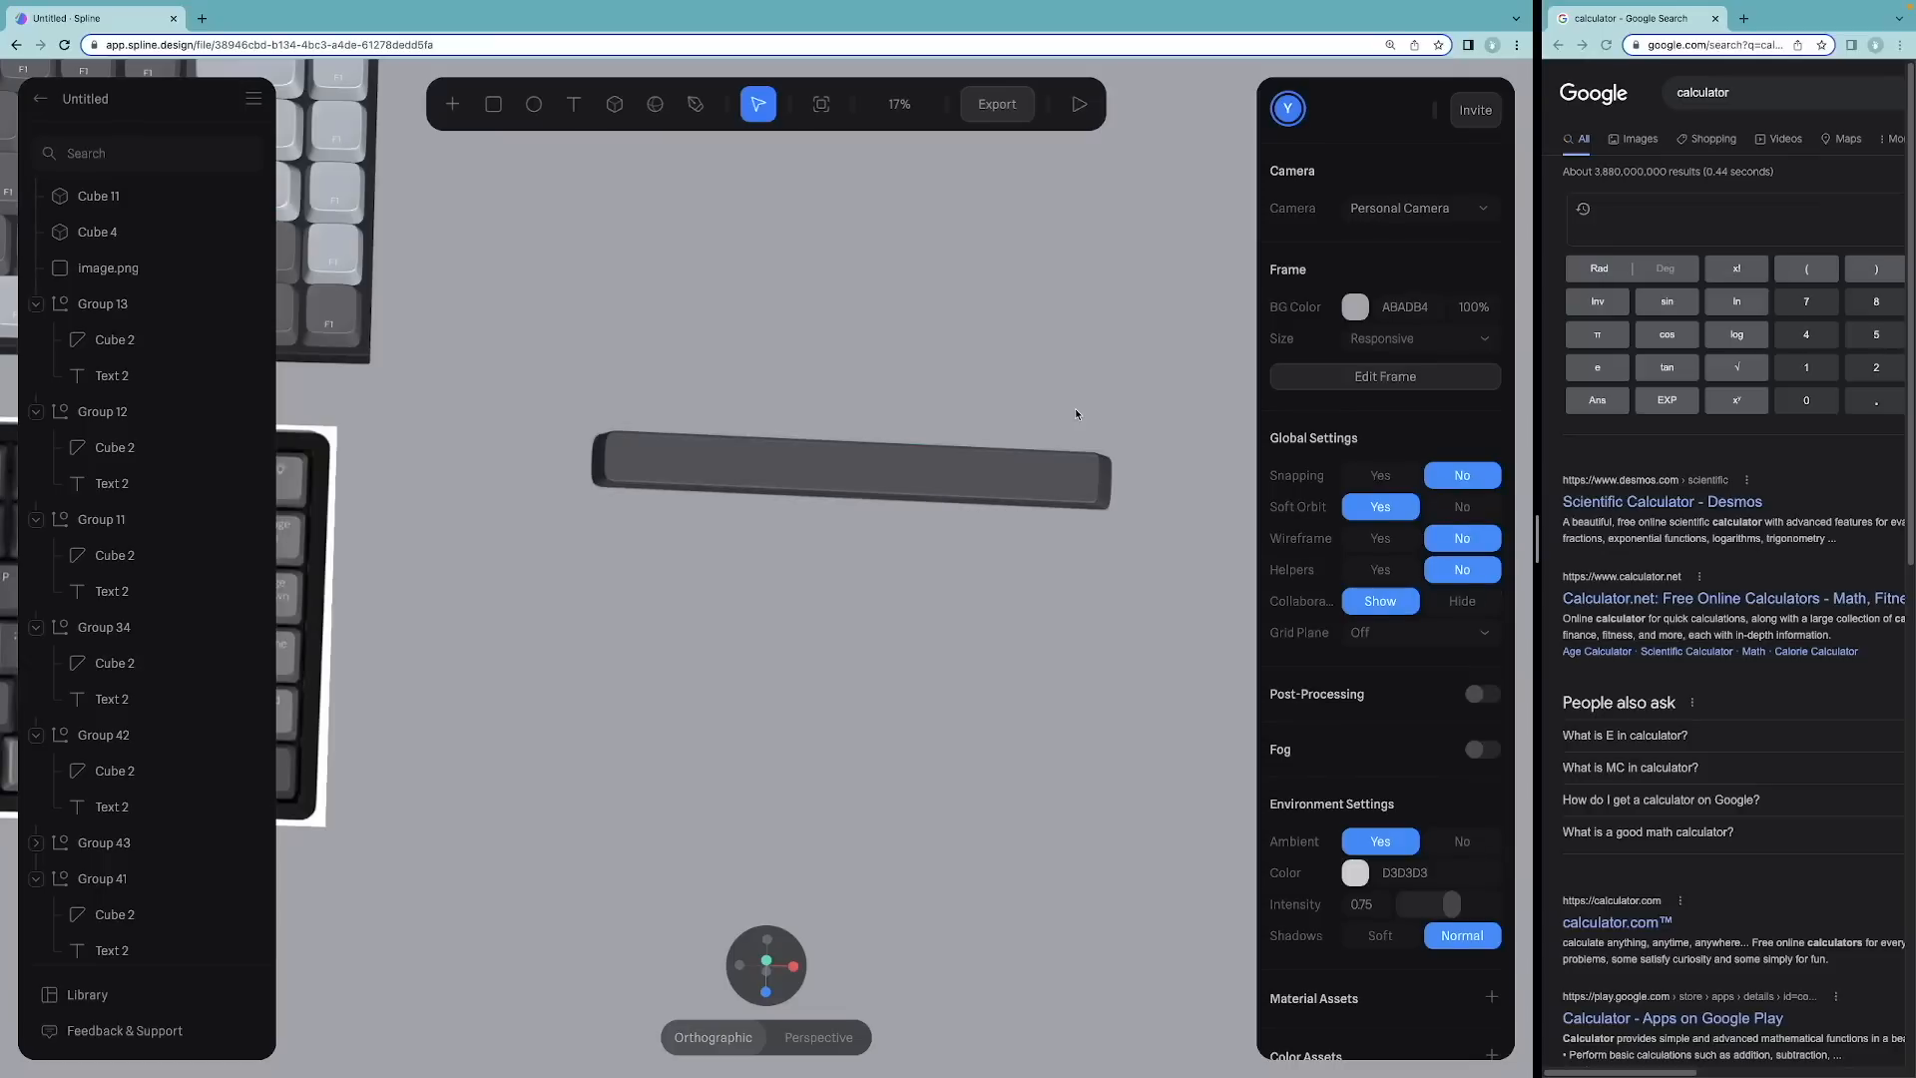
# Step: Set the bar's rotation to X -90 and Z 0
pyautogui.click(746, 463)
pyautogui.click(1477, 455)
pyautogui.write('0')
pyautogui.click(1371, 455)
pyautogui.write('-90')
# Step: Move the bar into the keyboard's bottom row as the spacebar, setting its Y position to 0
pyautogui.moveTo(971, 544); pyautogui.dragTo(740, 535)
pyautogui.moveTo(623, 650); pyautogui.dragTo(627, 582)
pyautogui.moveTo(740, 465); pyautogui.dragTo(683, 464)
pyautogui.scroll(5, 884, 787)
pyautogui.moveTo(581, 684); pyautogui.dragTo(582, 697)
pyautogui.keyDown('alt'); pyautogui.moveTo(762, 768); pyautogui.dragTo(761, 579); pyautogui.keyUp('alt')
pyautogui.click(1421, 392)
pyautogui.write('0')
pyautogui.keyDown('alt'); pyautogui.moveTo(685, 669); pyautogui.dragTo(688, 858); pyautogui.keyUp('alt')
# Step: Fine-tune the spacebar's placement among the bottom-row keys and deselect it
pyautogui.scroll(-5, 766, 599)
pyautogui.click(808, 639)
pyautogui.doubleClick(1048, 577)
pyautogui.click(1357, 824)
pyautogui.click(1127, 638)
pyautogui.scroll(5, 767, 598)
pyautogui.keyDown('alt'); pyautogui.moveTo(758, 558); pyautogui.dragTo(719, 420); pyautogui.keyUp('alt')
pyautogui.doubleClick(739, 611)
pyautogui.scroll(5, 766, 588)
pyautogui.press('Escape')
pyautogui.press('Escape')
pyautogui.scroll(5, 719, 678)
pyautogui.click(712, 793)
pyautogui.keyDown('alt'); pyautogui.moveTo(711, 639); pyautogui.dragTo(718, 859); pyautogui.keyUp('alt')
pyautogui.scroll(-5, 766, 589)
pyautogui.click(847, 218)
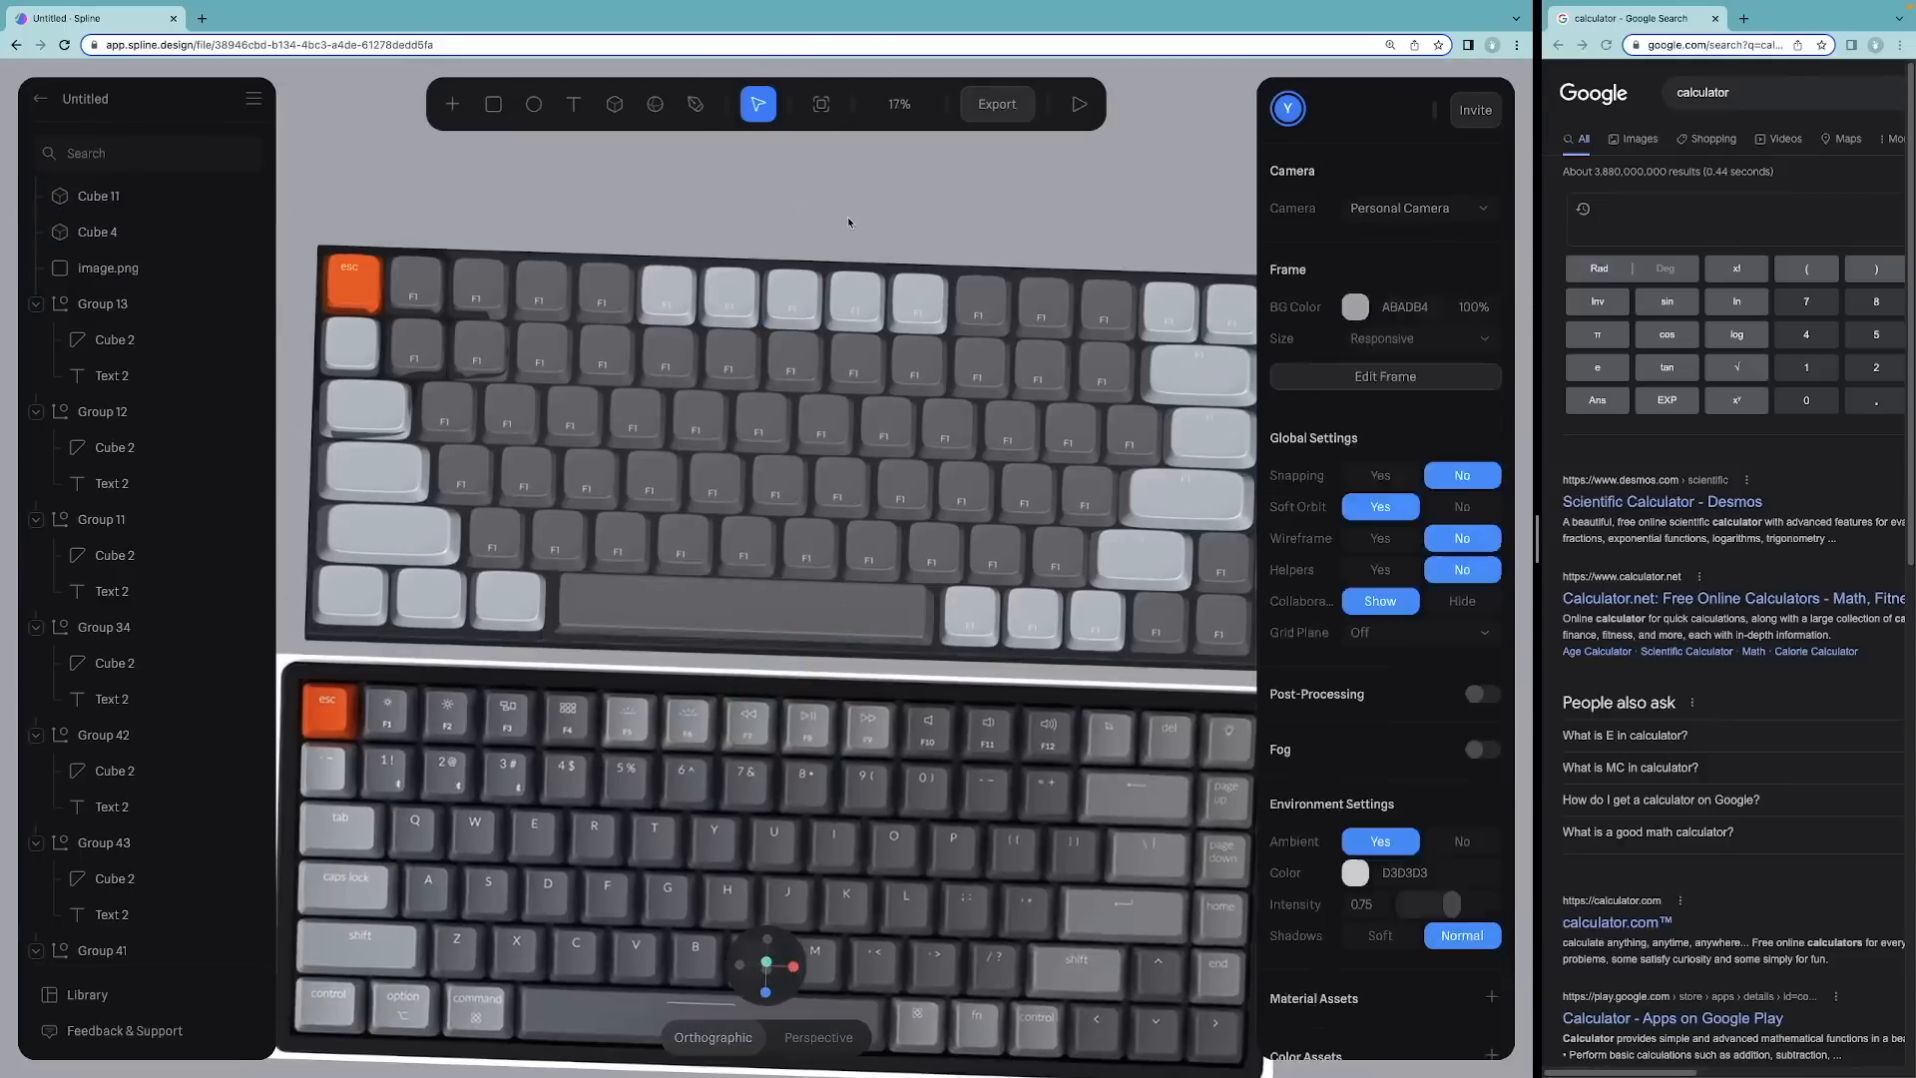
# Step: Collapse the layer groups and look over the modeled keyboard against the reference
pyautogui.click(253, 268)
pyautogui.scroll(-5, 774, 499)
pyautogui.keyDown('alt'); pyautogui.moveTo(775, 479); pyautogui.dragTo(774, 218); pyautogui.keyUp('alt')
pyautogui.scroll(5, 812, 529)
pyautogui.keyDown('alt'); pyautogui.moveTo(868, 531); pyautogui.dragTo(792, 474); pyautogui.keyUp('alt')
pyautogui.keyDown('alt'); pyautogui.moveTo(819, 674); pyautogui.dragTo(917, 749); pyautogui.keyUp('alt')
pyautogui.keyDown('alt'); pyautogui.moveTo(777, 771); pyautogui.dragTo(826, 657); pyautogui.keyUp('alt')
pyautogui.scroll(-5, 744, 740)
pyautogui.scroll(-2, 799, 725)
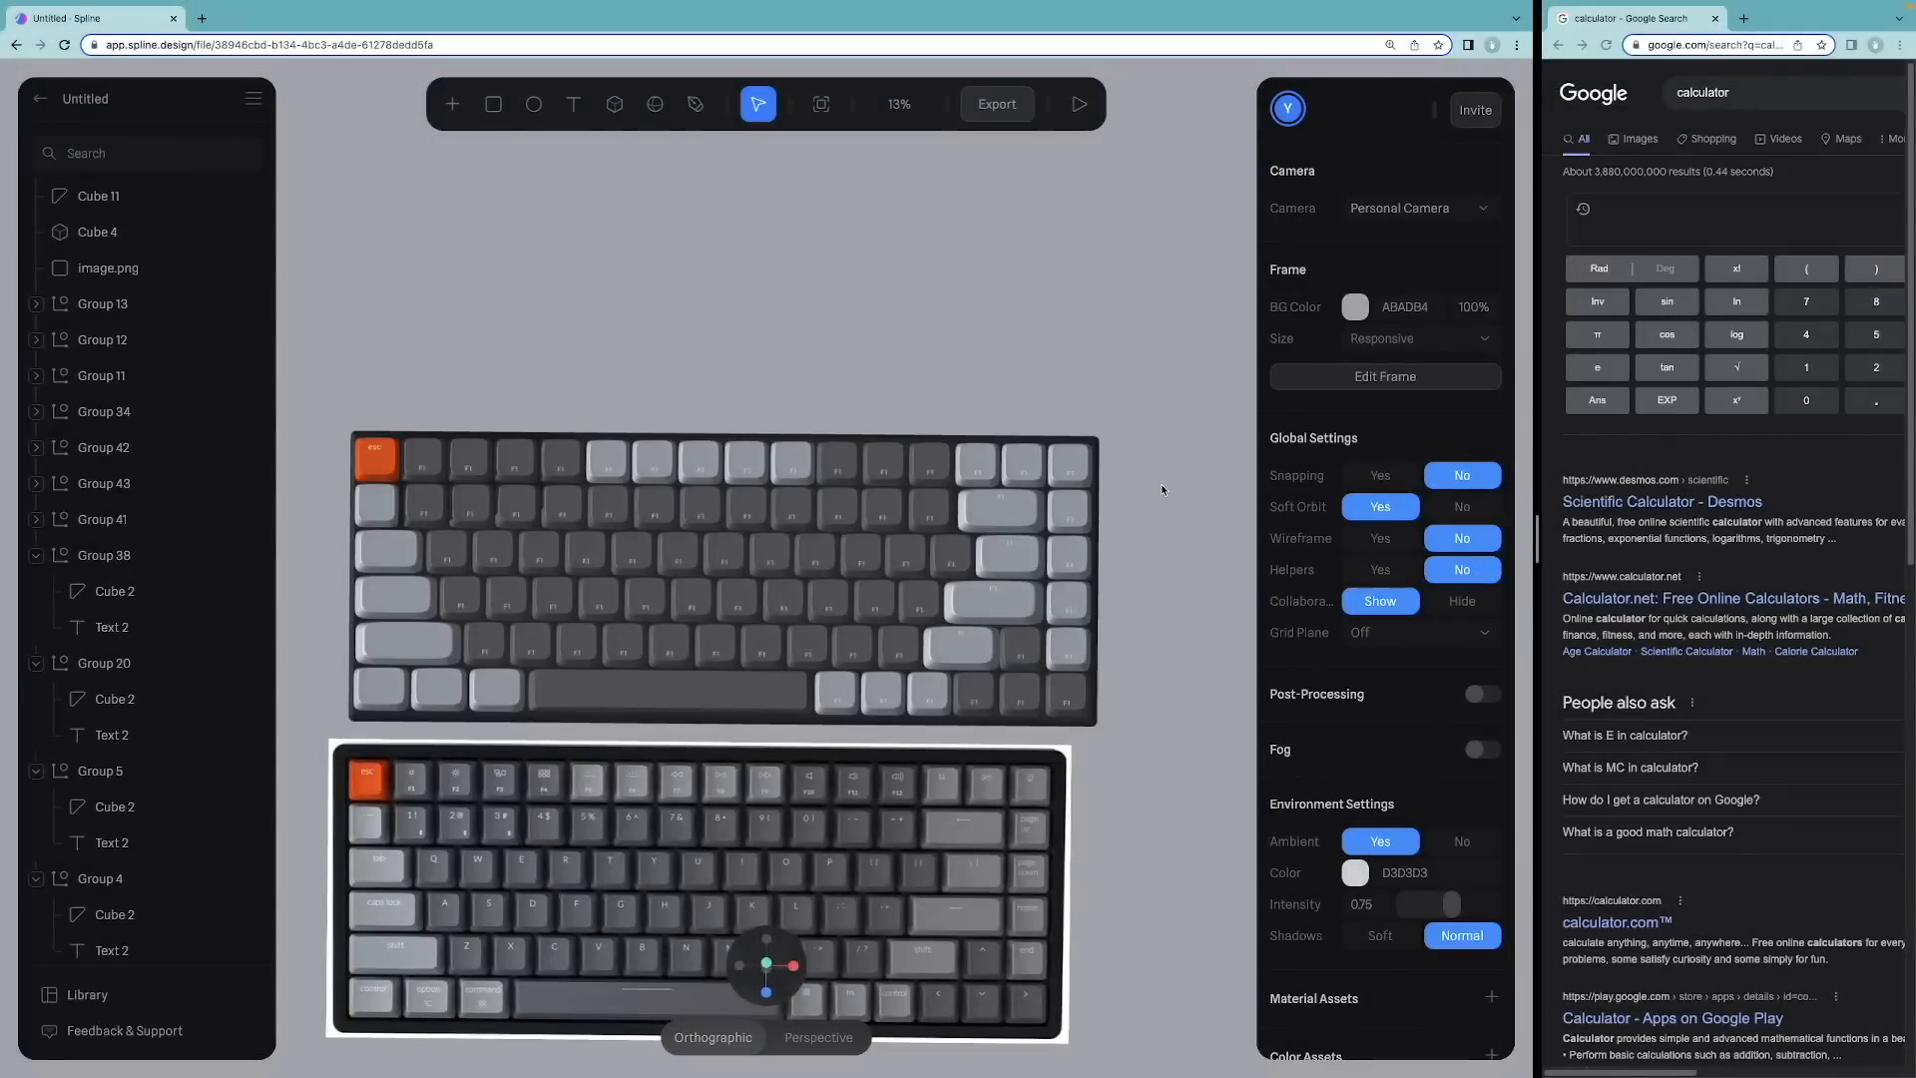
pyautogui.scroll(5, 297, 419)
pyautogui.moveTo(427, 252); pyautogui.dragTo(931, 208, button='right')
# Step: Resize the dark base from its left edge and raise its corner radius to 59
pyautogui.click(419, 538)
pyautogui.moveTo(417, 538); pyautogui.dragTo(404, 539)
pyautogui.moveTo(1418, 618); pyautogui.dragTo(1429, 619)
pyautogui.moveTo(404, 537); pyautogui.dragTo(394, 536)
pyautogui.moveTo(398, 535); pyautogui.dragTo(397, 535)
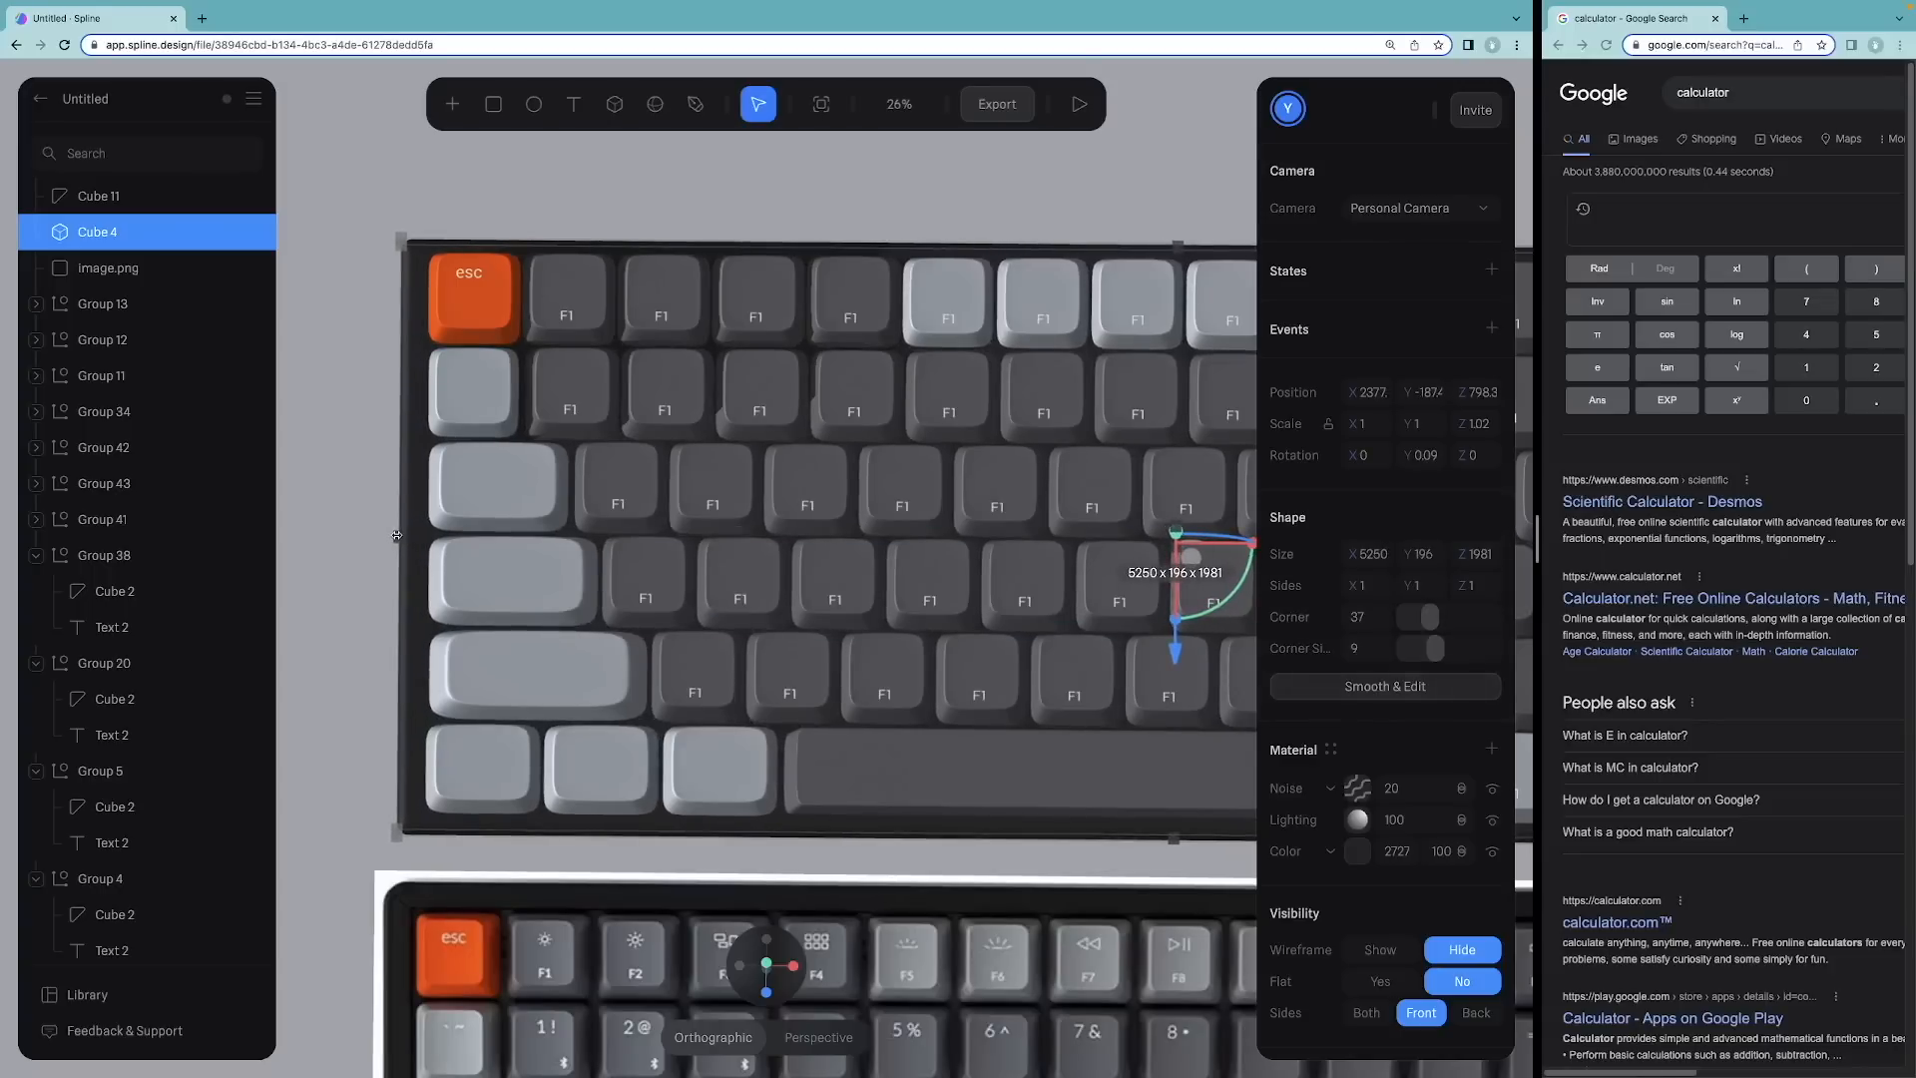
pyautogui.moveTo(1431, 617); pyautogui.dragTo(1448, 620)
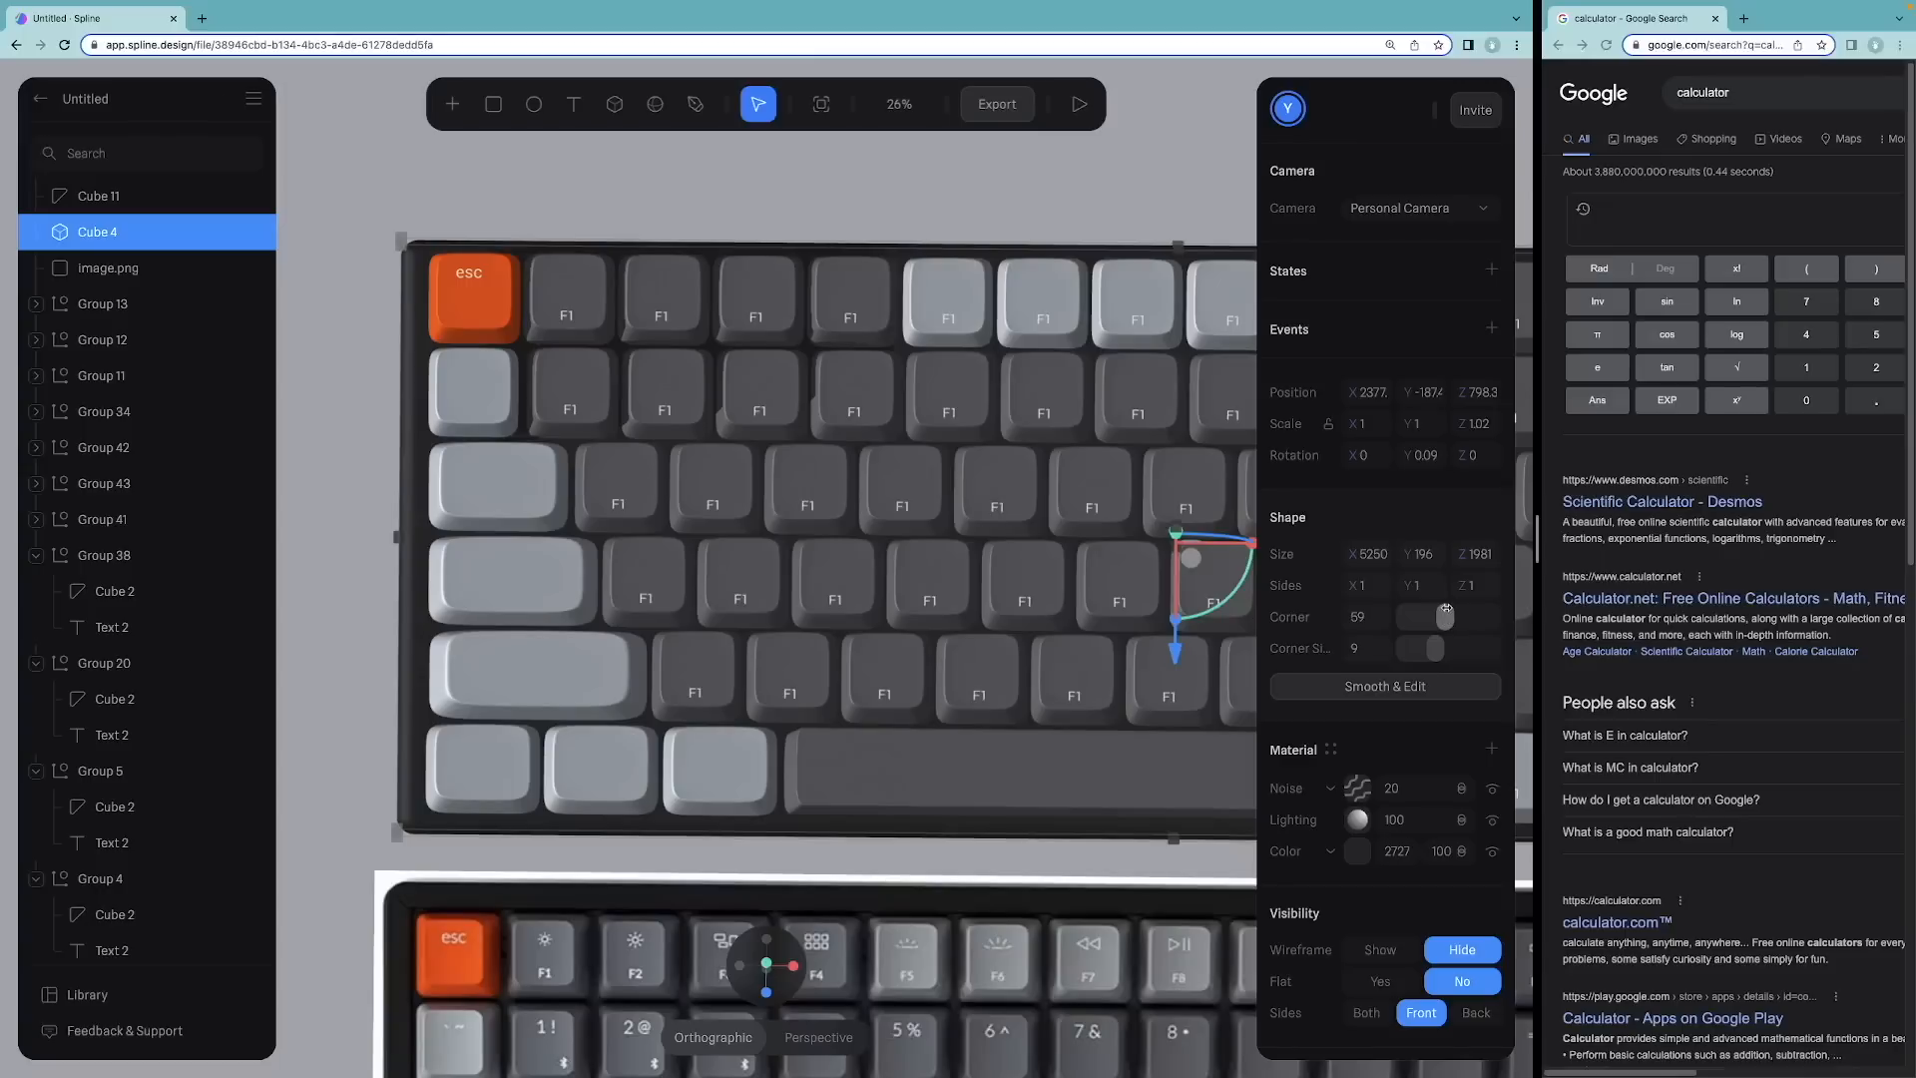
pyautogui.moveTo(397, 536); pyautogui.dragTo(407, 536)
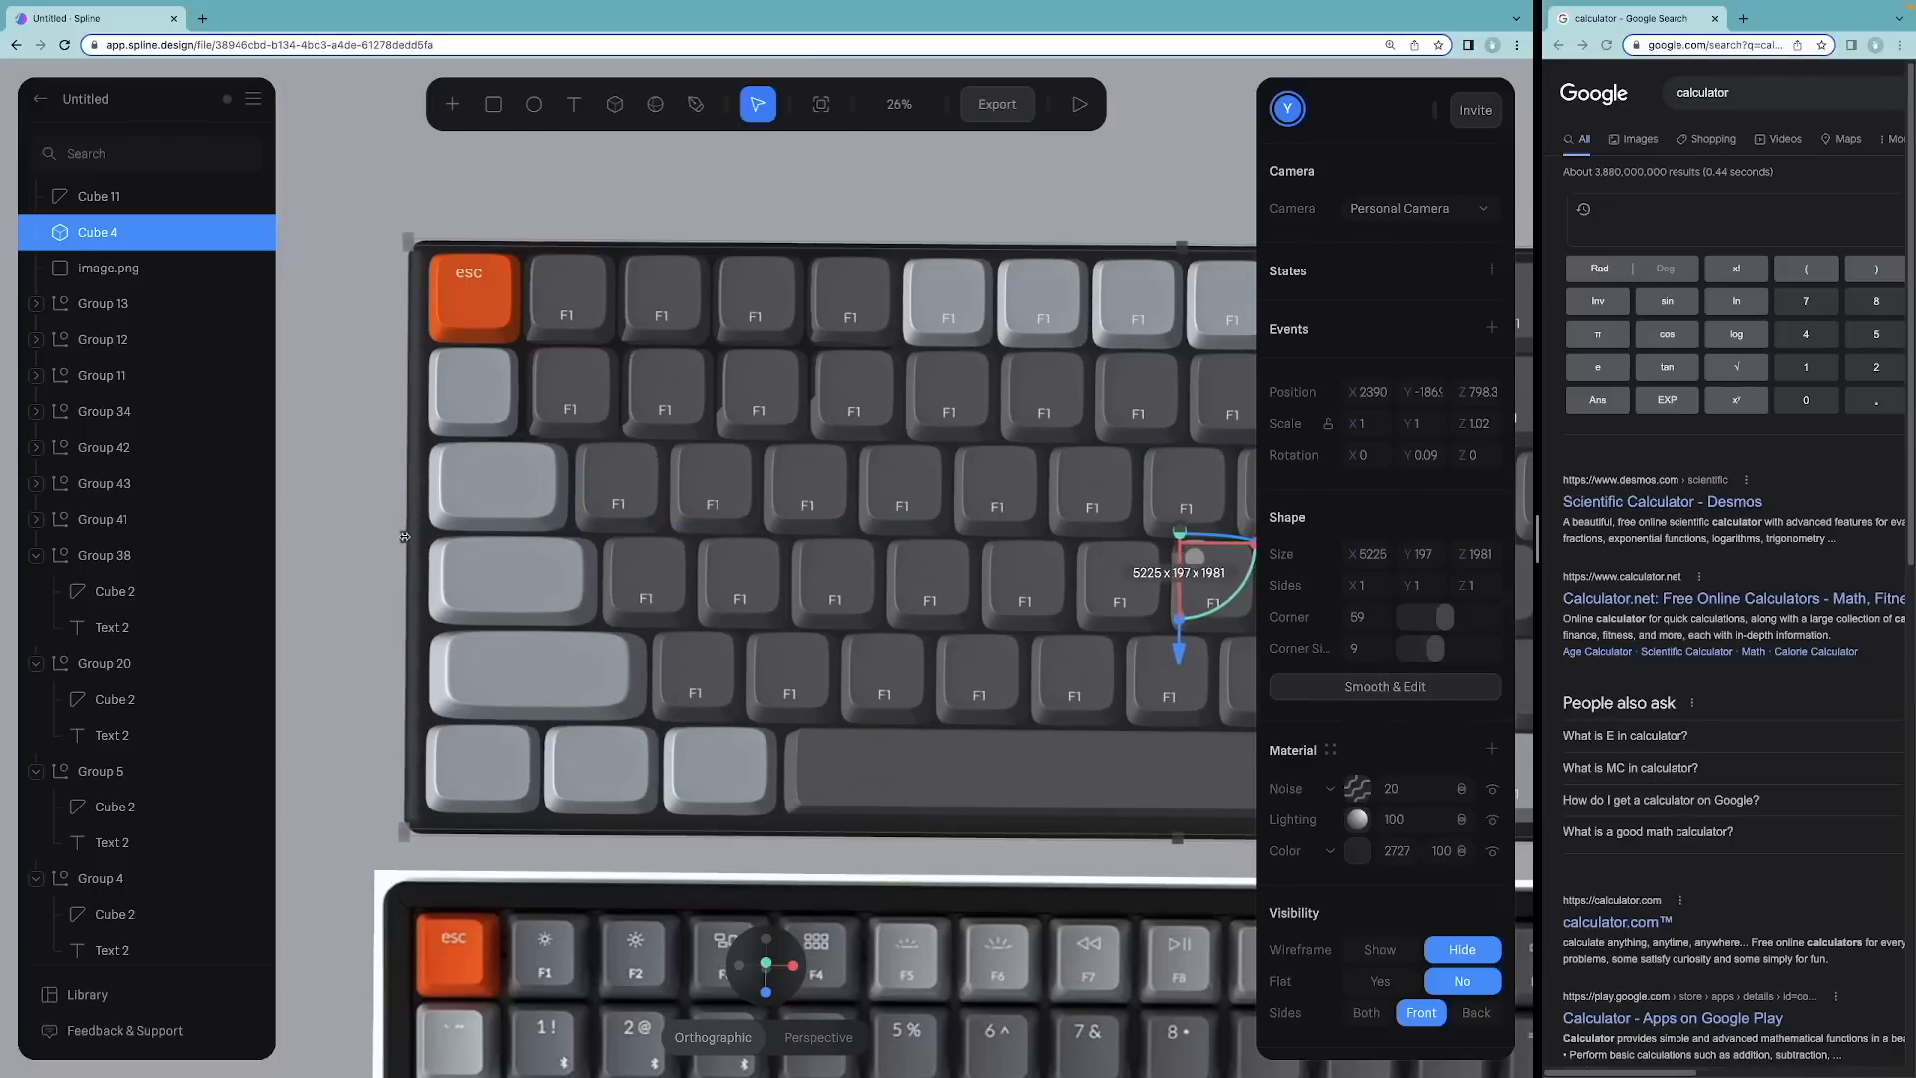
pyautogui.click(351, 509)
# Step: Widen the dark base from its right edge to about 5250 wide
pyautogui.moveTo(778, 201); pyautogui.dragTo(163, 157, button='middle')
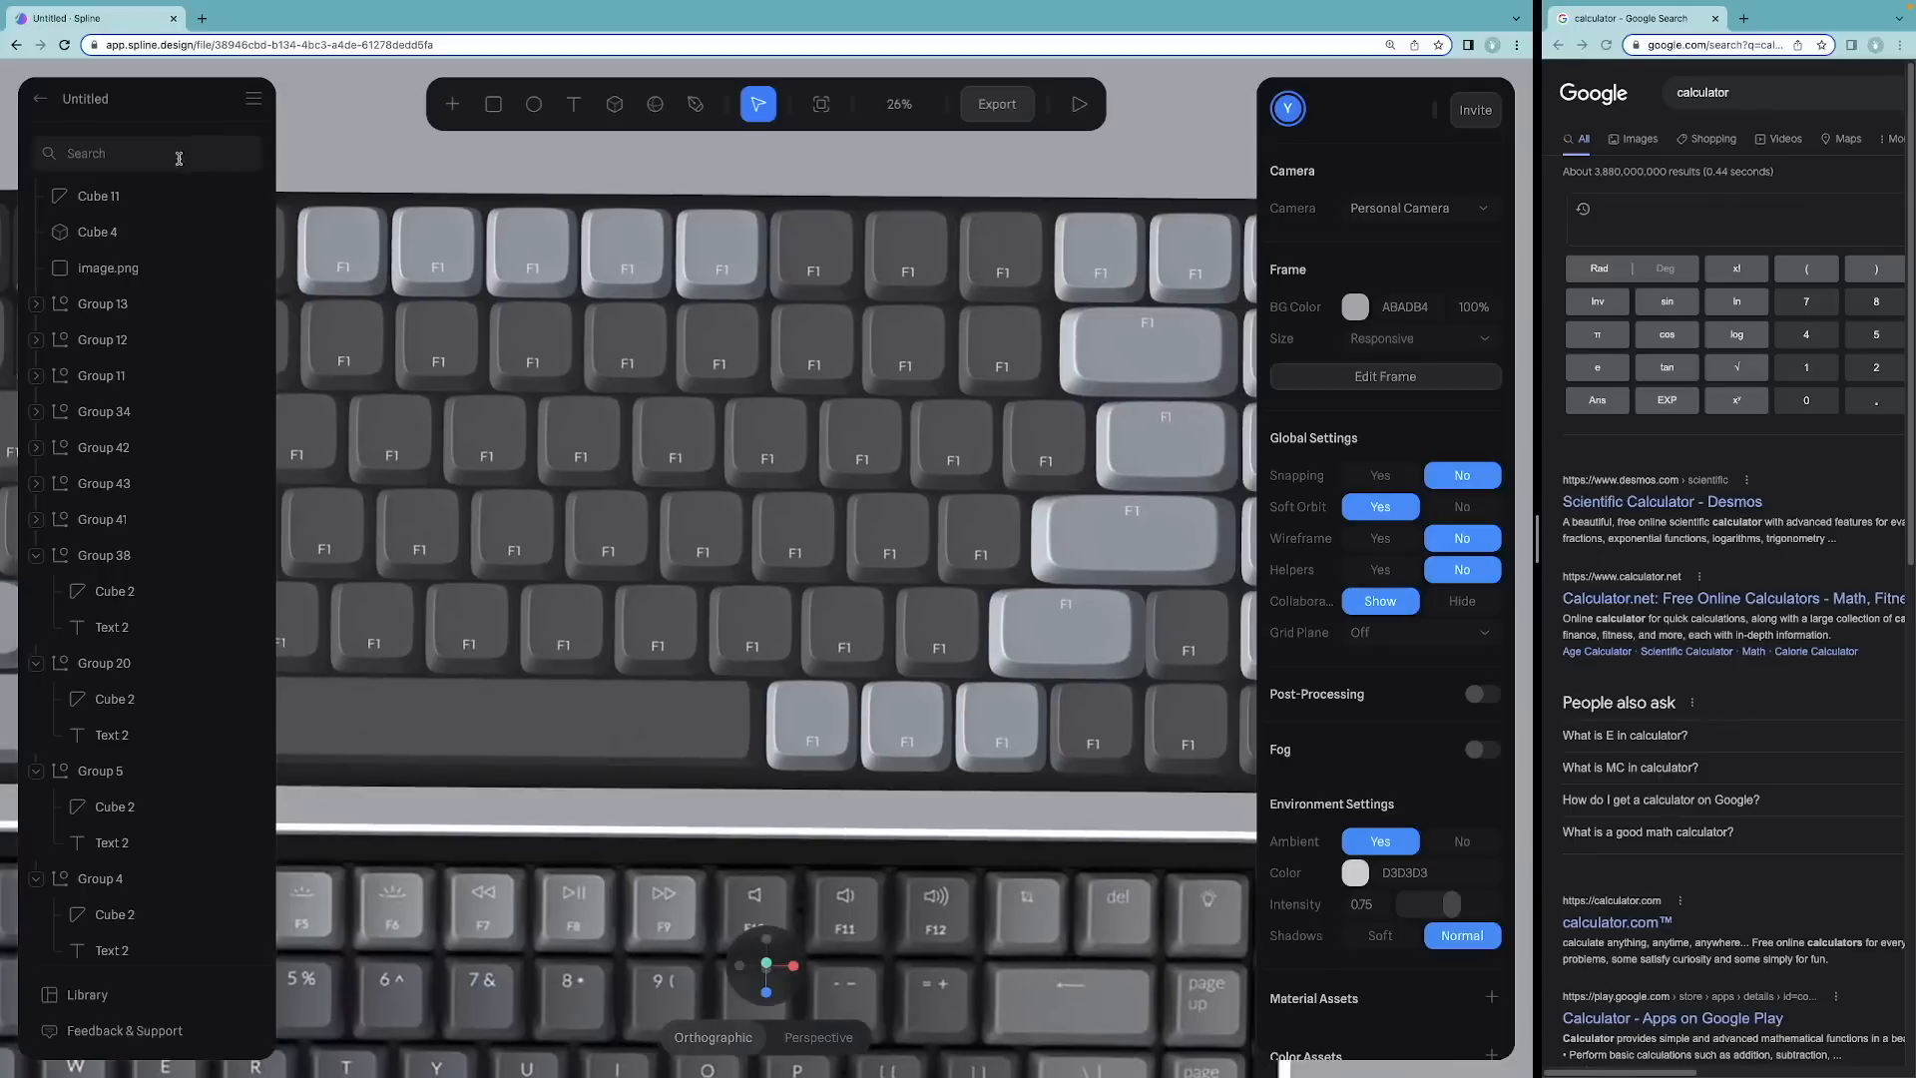
pyautogui.scroll(-3, 705, 202)
pyautogui.scroll(4, 1116, 397)
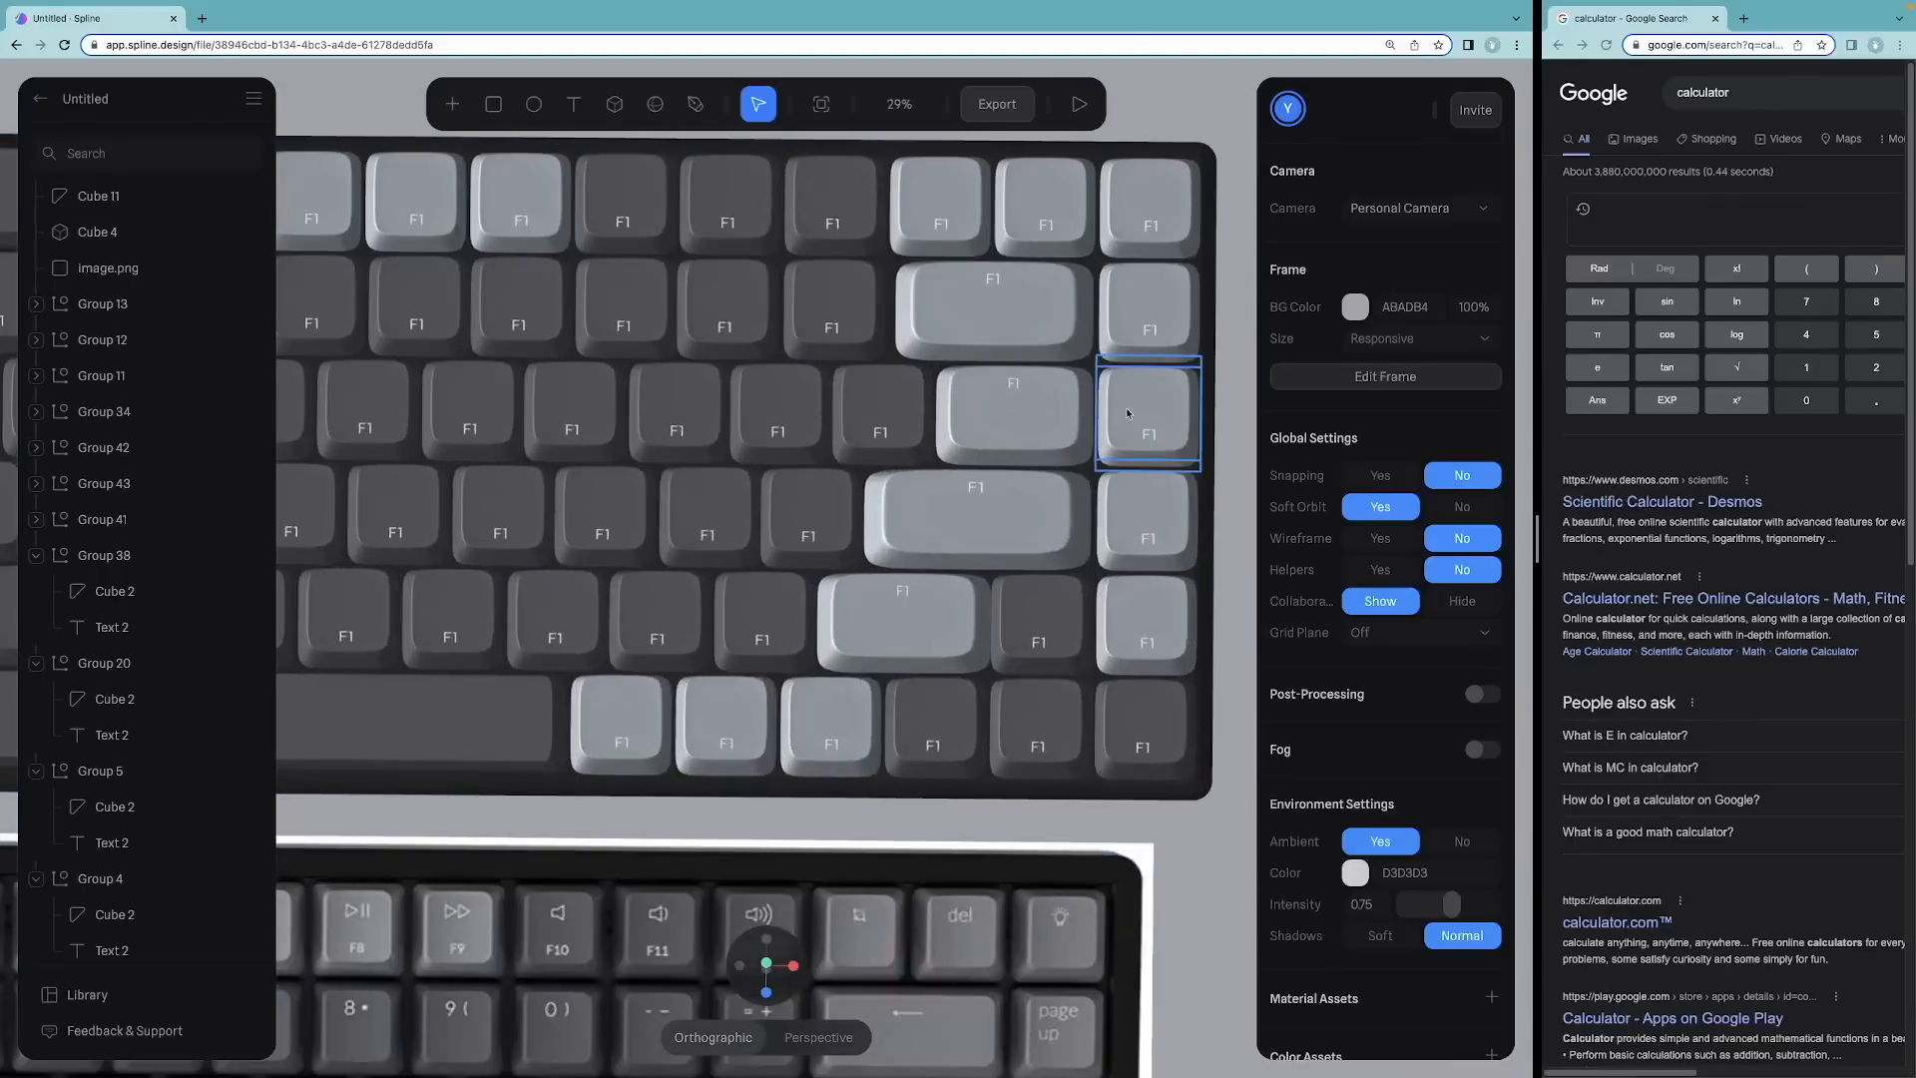
pyautogui.click(1207, 451)
pyautogui.moveTo(1215, 472); pyautogui.dragTo(1222, 473)
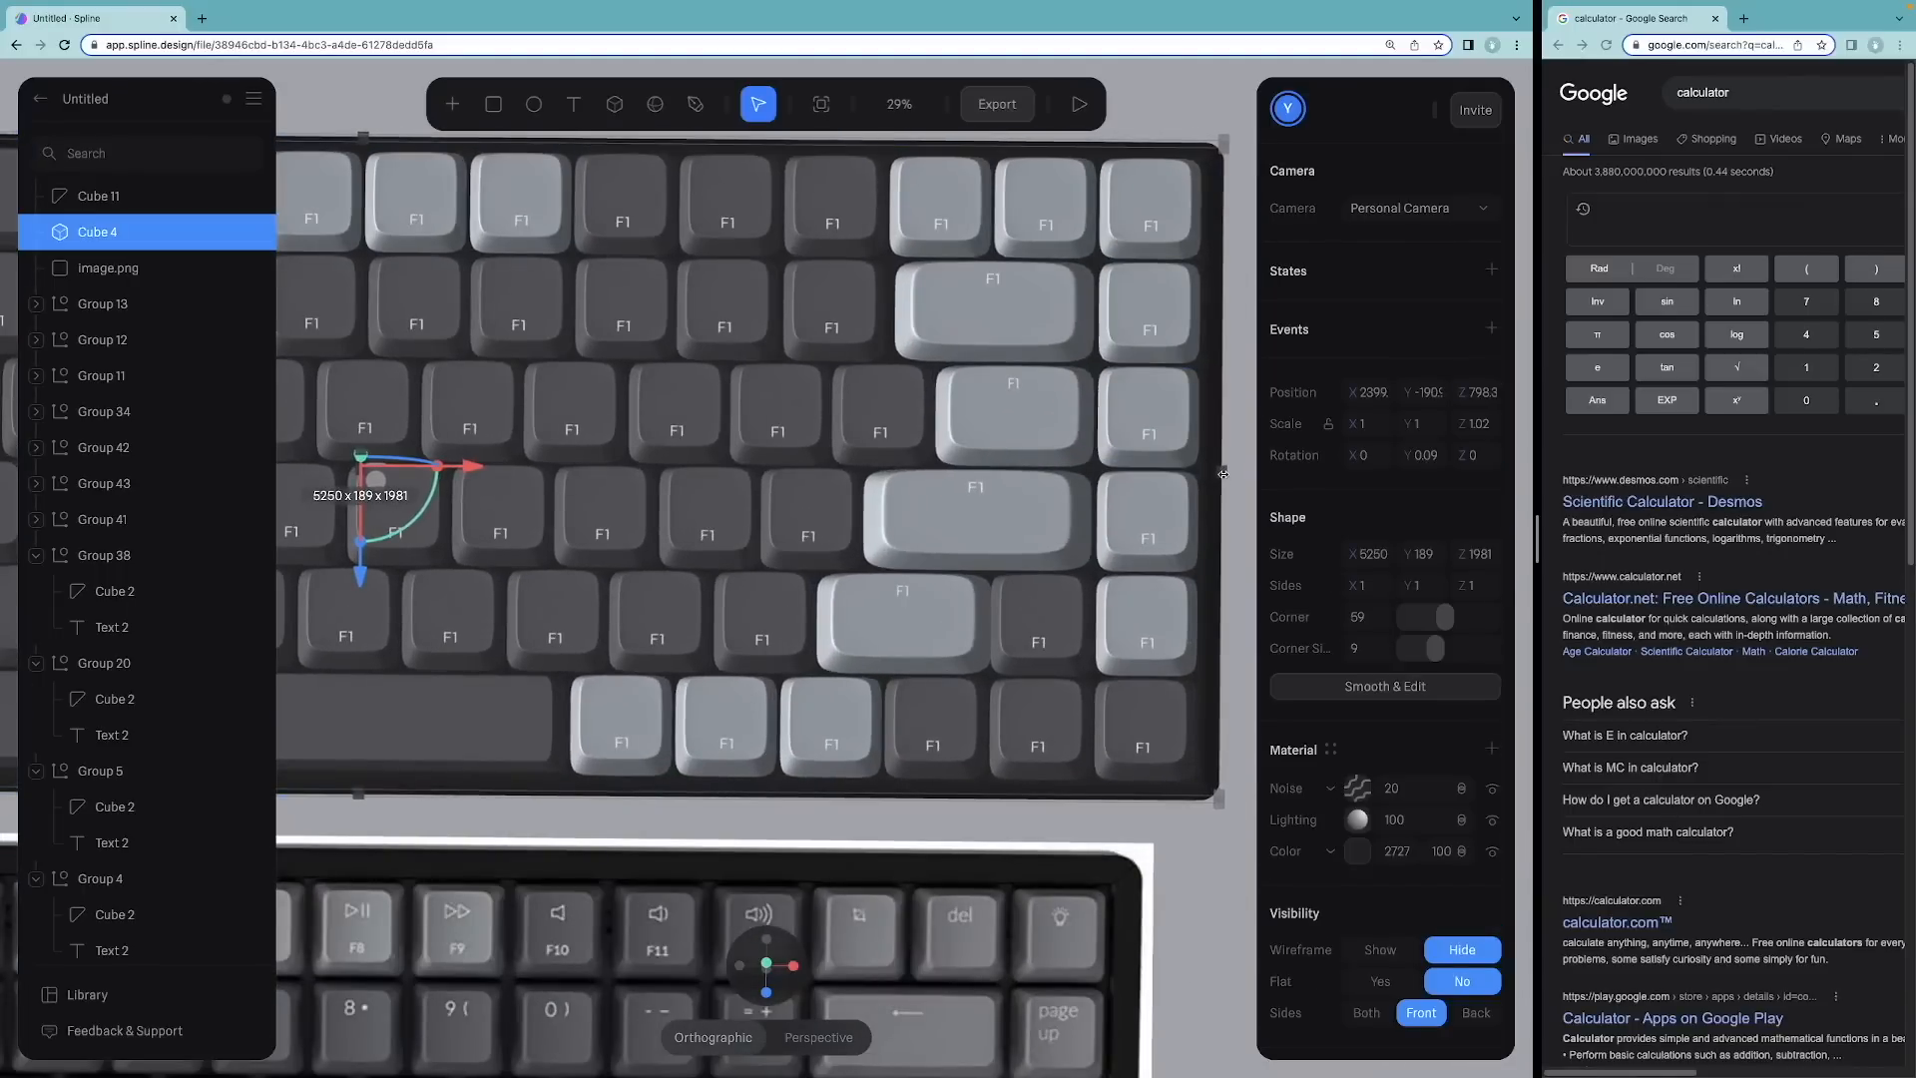
pyautogui.scroll(-4, 759, 554)
pyautogui.click(676, 188)
pyautogui.moveTo(683, 190); pyautogui.dragTo(859, 134, button='middle')
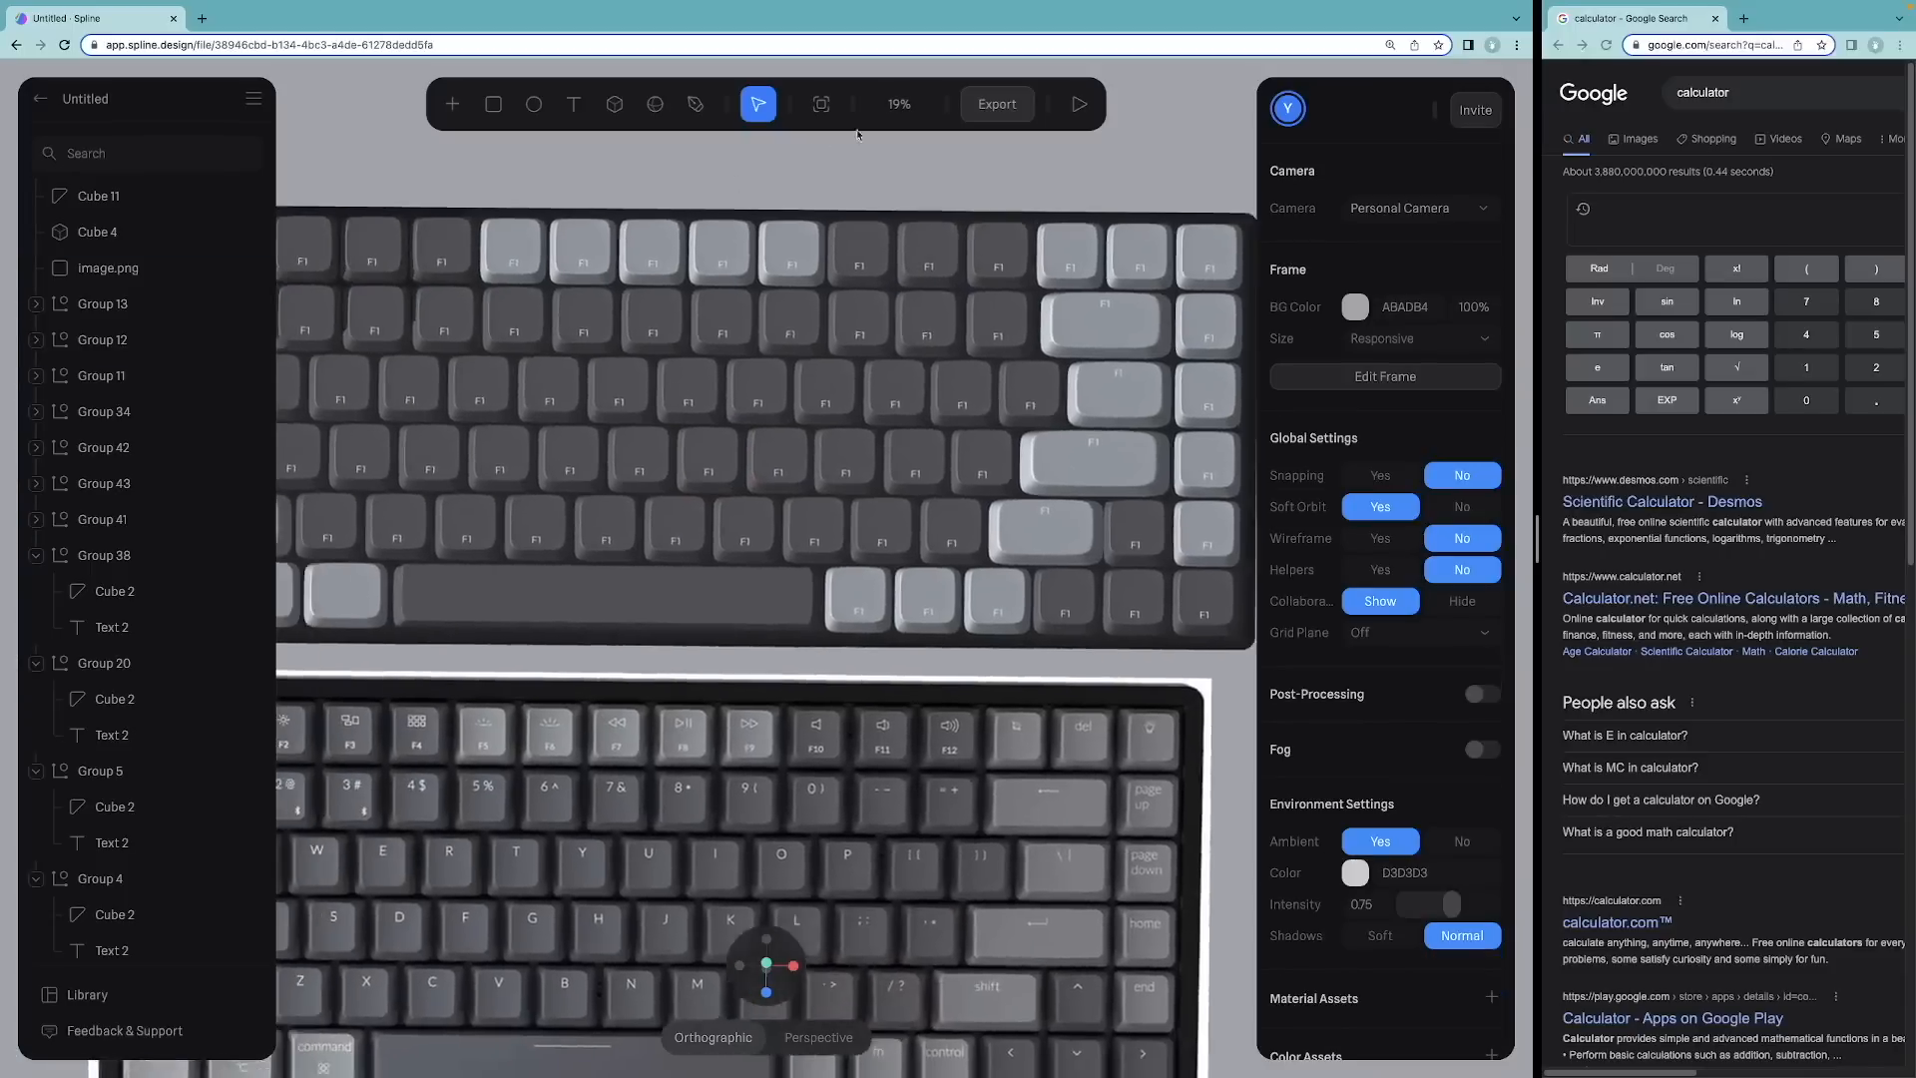
pyautogui.scroll(-3, 796, 250)
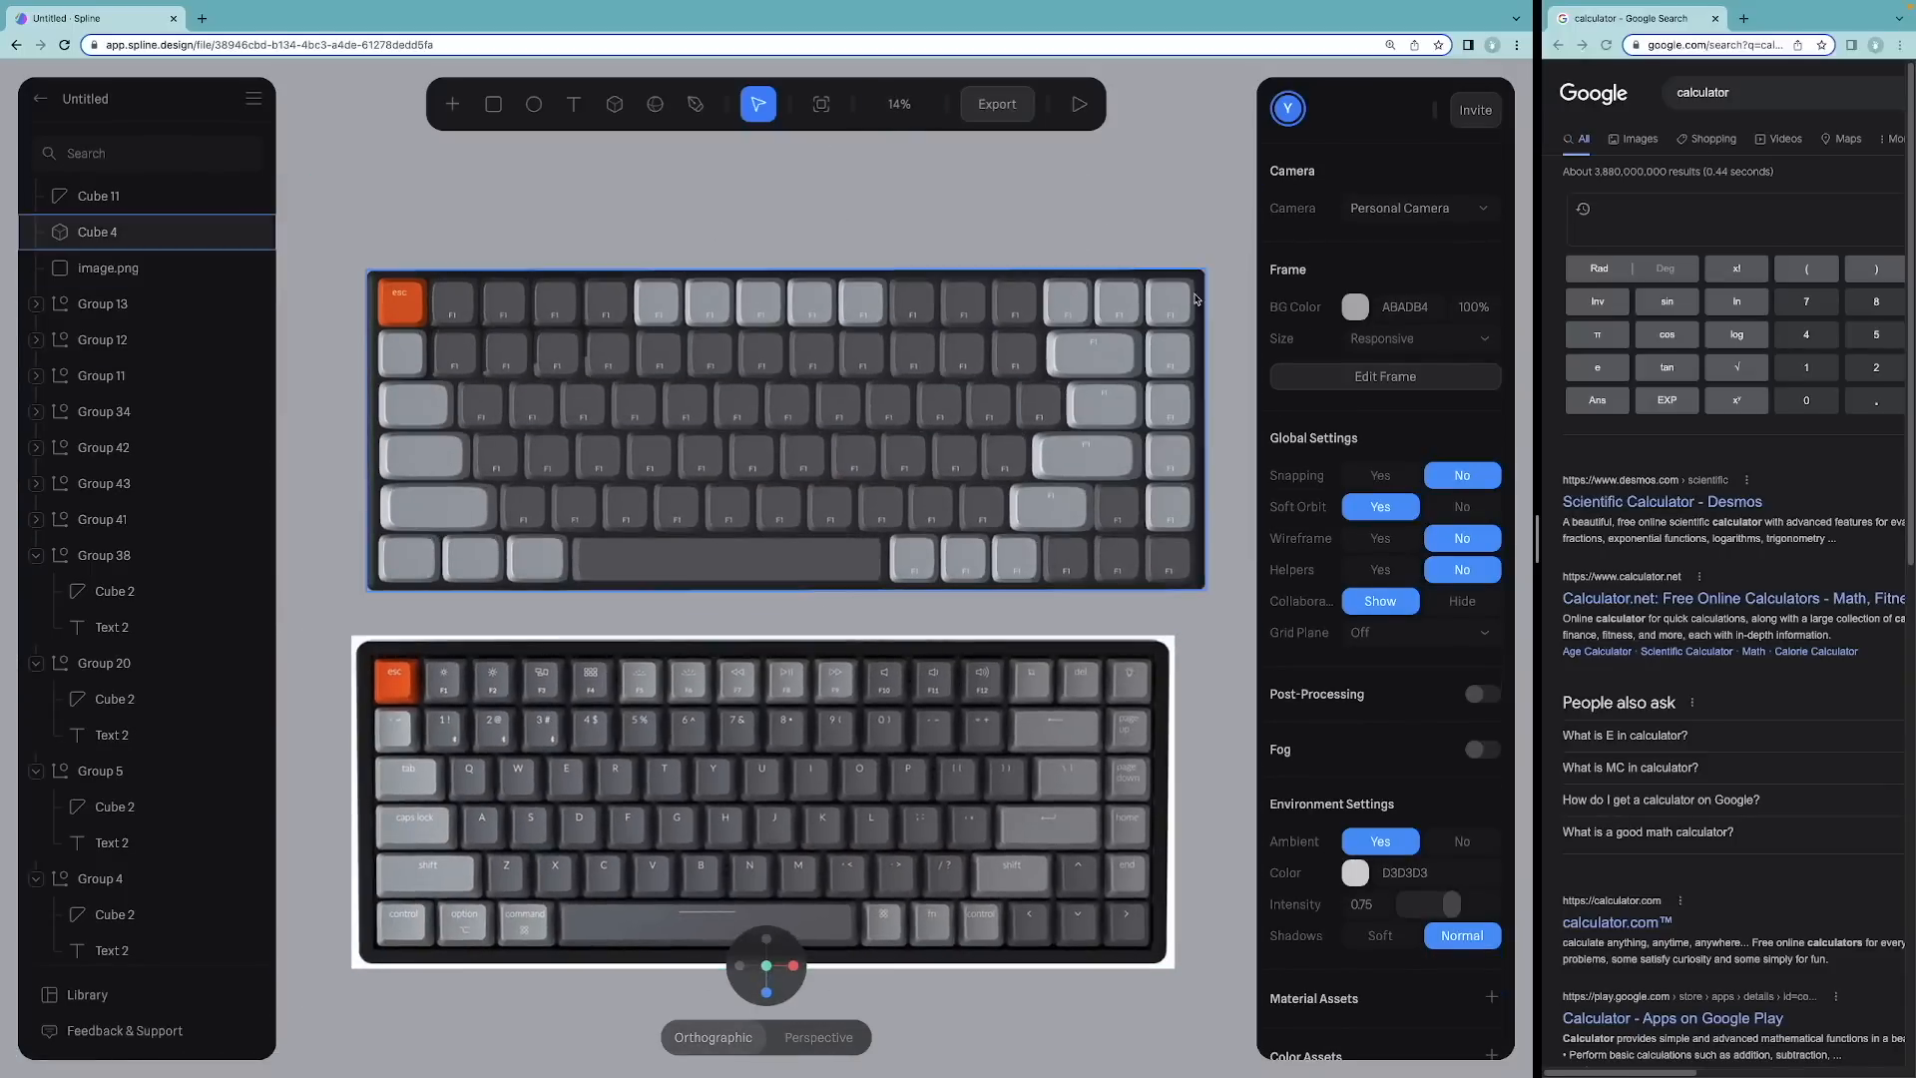
# Step: Relabel the function-row key after F5 as F6 and edit the label of the key after F11
pyautogui.click(460, 316)
pyautogui.doubleClick(460, 316)
pyautogui.scroll(10, 460, 317)
pyautogui.click(1133, 428)
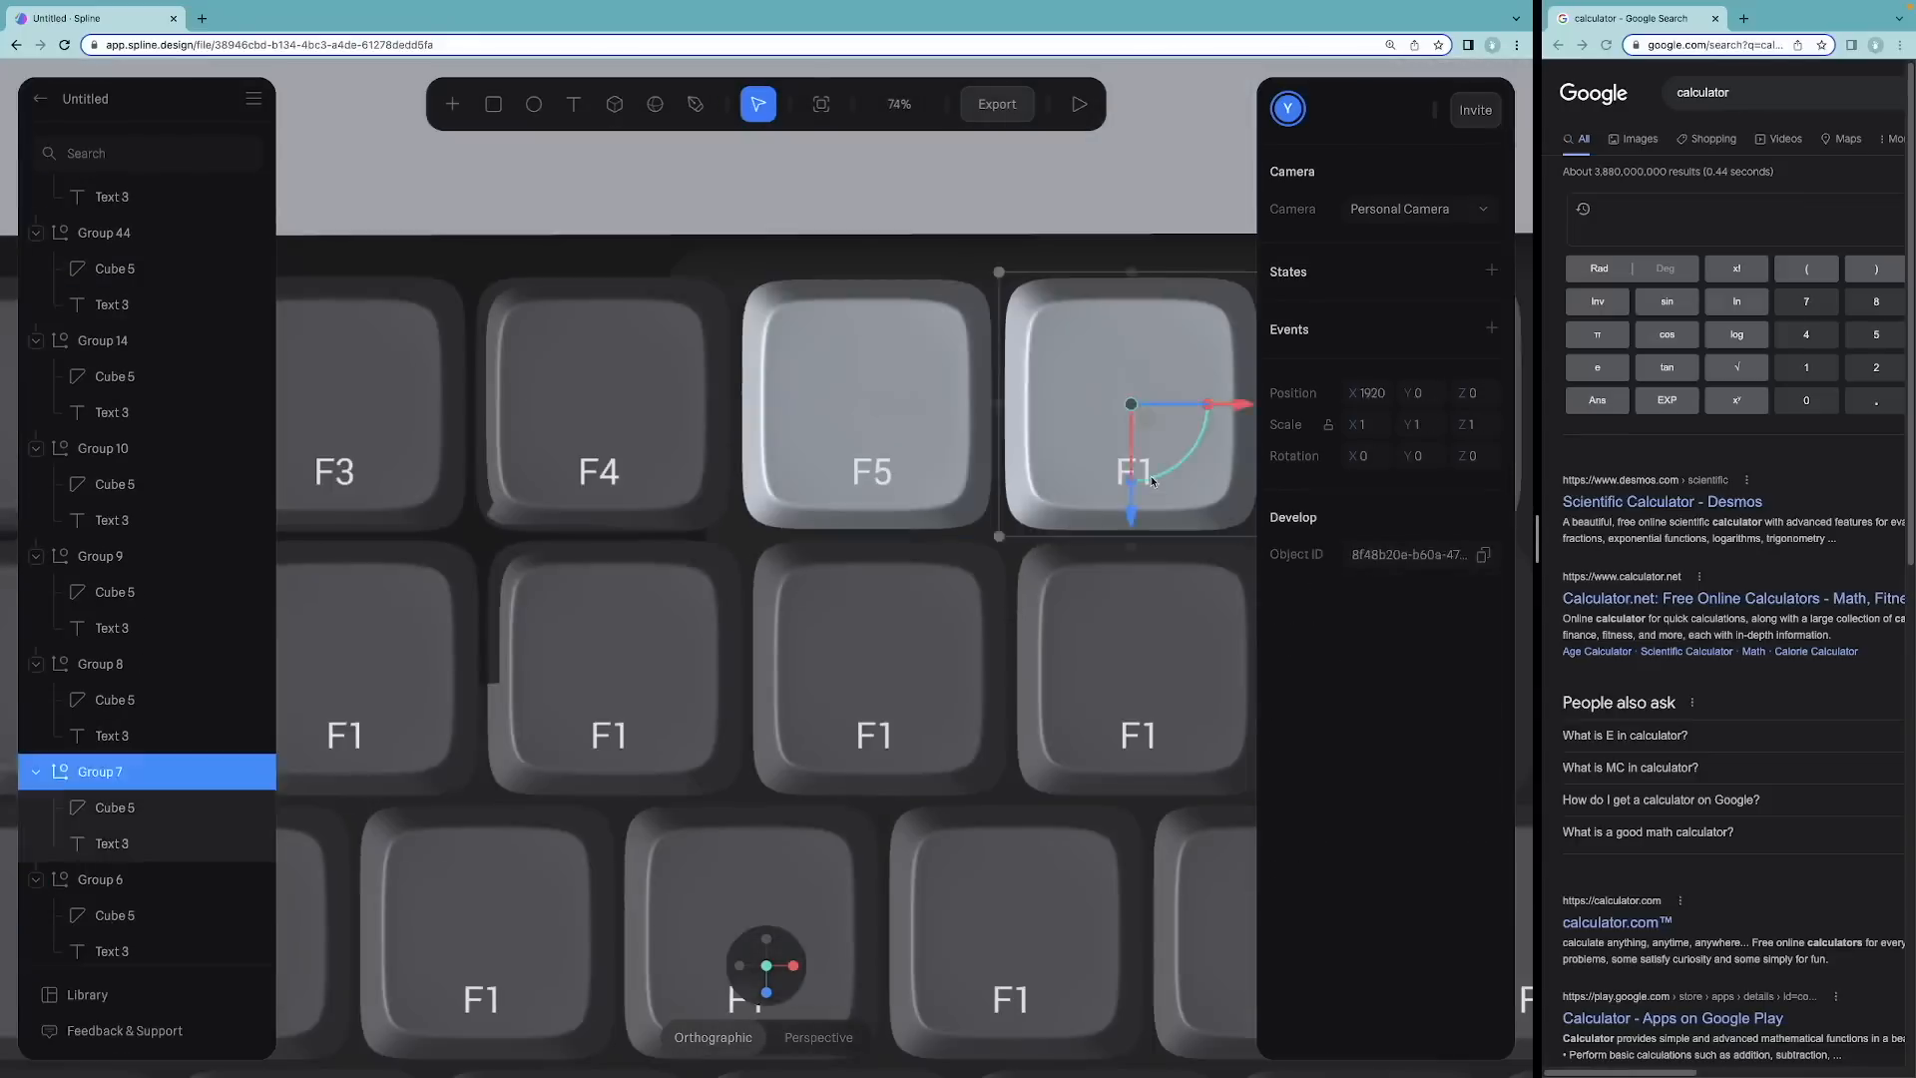
pyautogui.scroll(3, 841, 480)
pyautogui.doubleClick(841, 480)
pyautogui.doubleClick(841, 480)
pyautogui.press('BackSpace')
pyautogui.write('6')
pyautogui.doubleClick(667, 532)
pyautogui.write('02')
# Step: Scroll through the layer list and zoom out to view the whole keyboard layout
pyautogui.scroll(-4, 1064, 559)
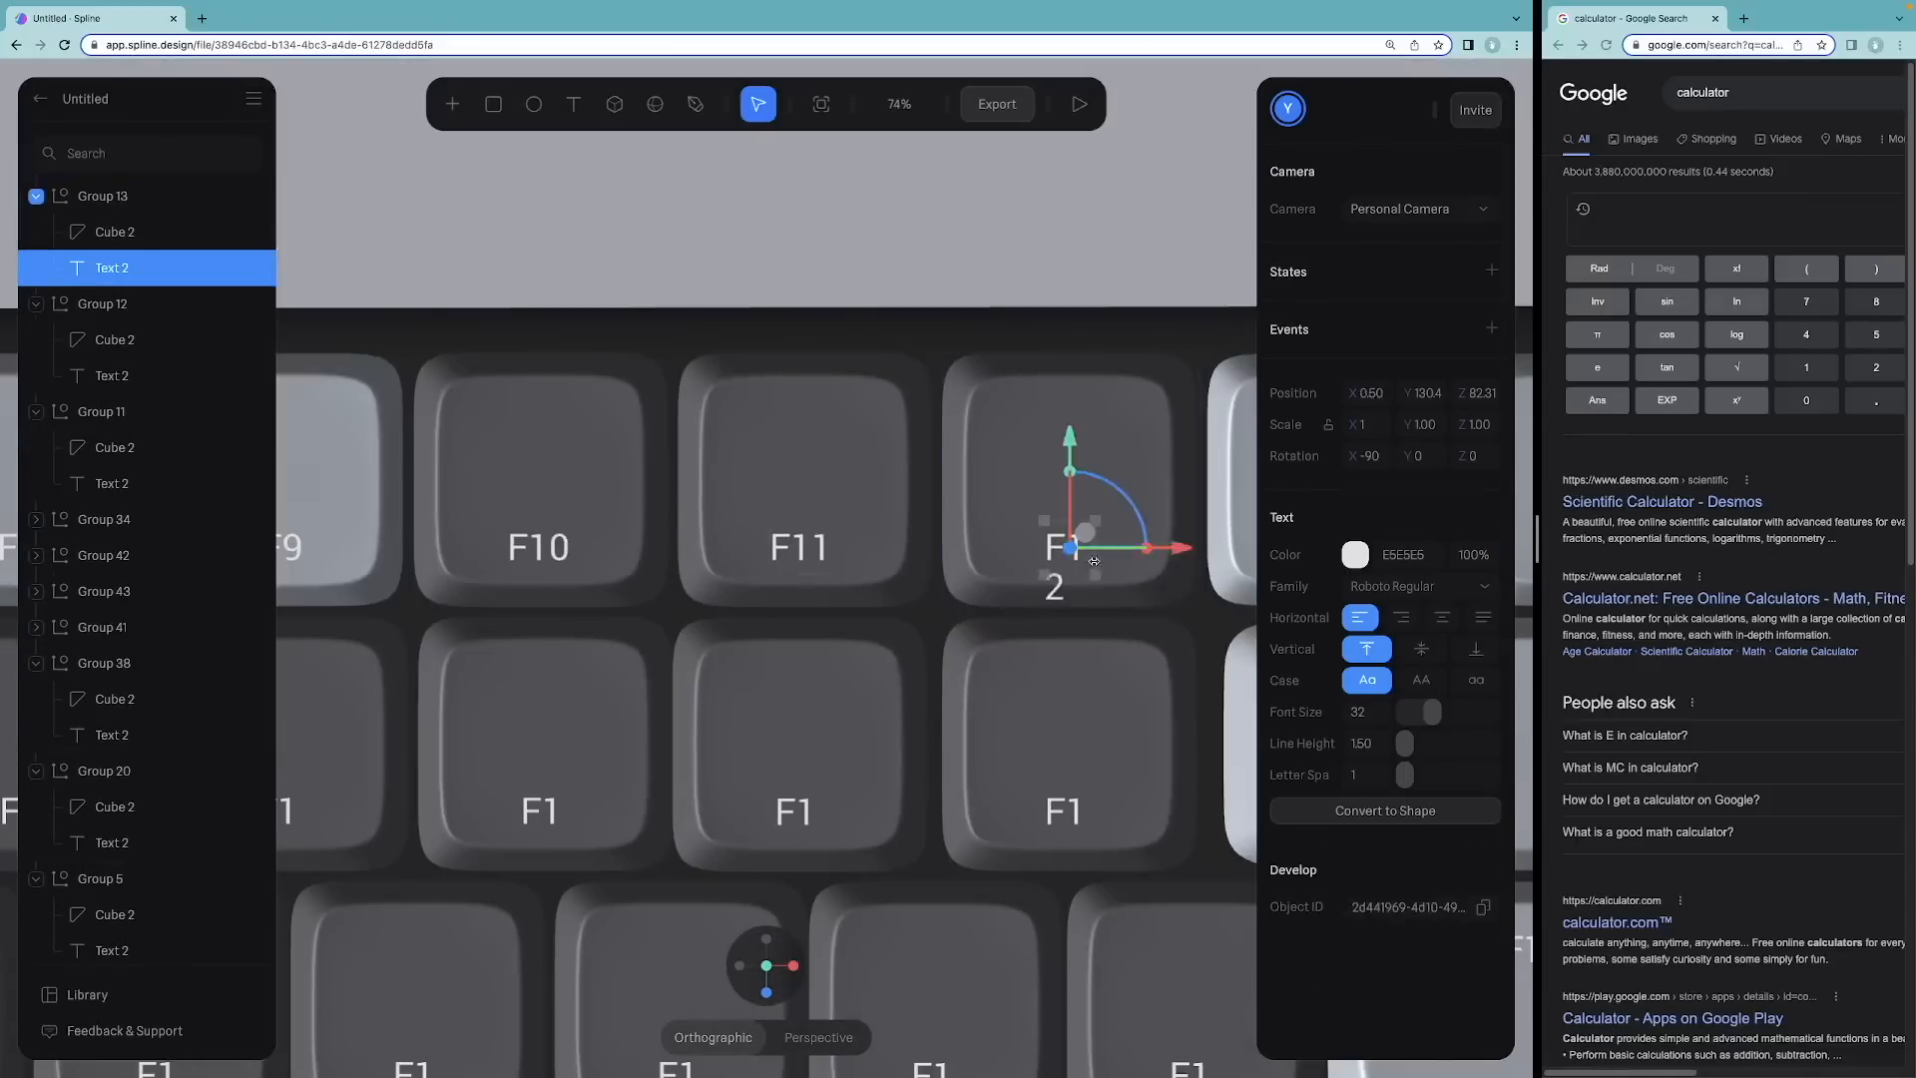
pyautogui.scroll(-8, 1064, 595)
pyautogui.click(1063, 595)
pyautogui.scroll(10, 402, 419)
pyautogui.scroll(-8, 642, 227)
pyautogui.doubleClick(642, 227)
pyautogui.scroll(-1, 919, 1039)
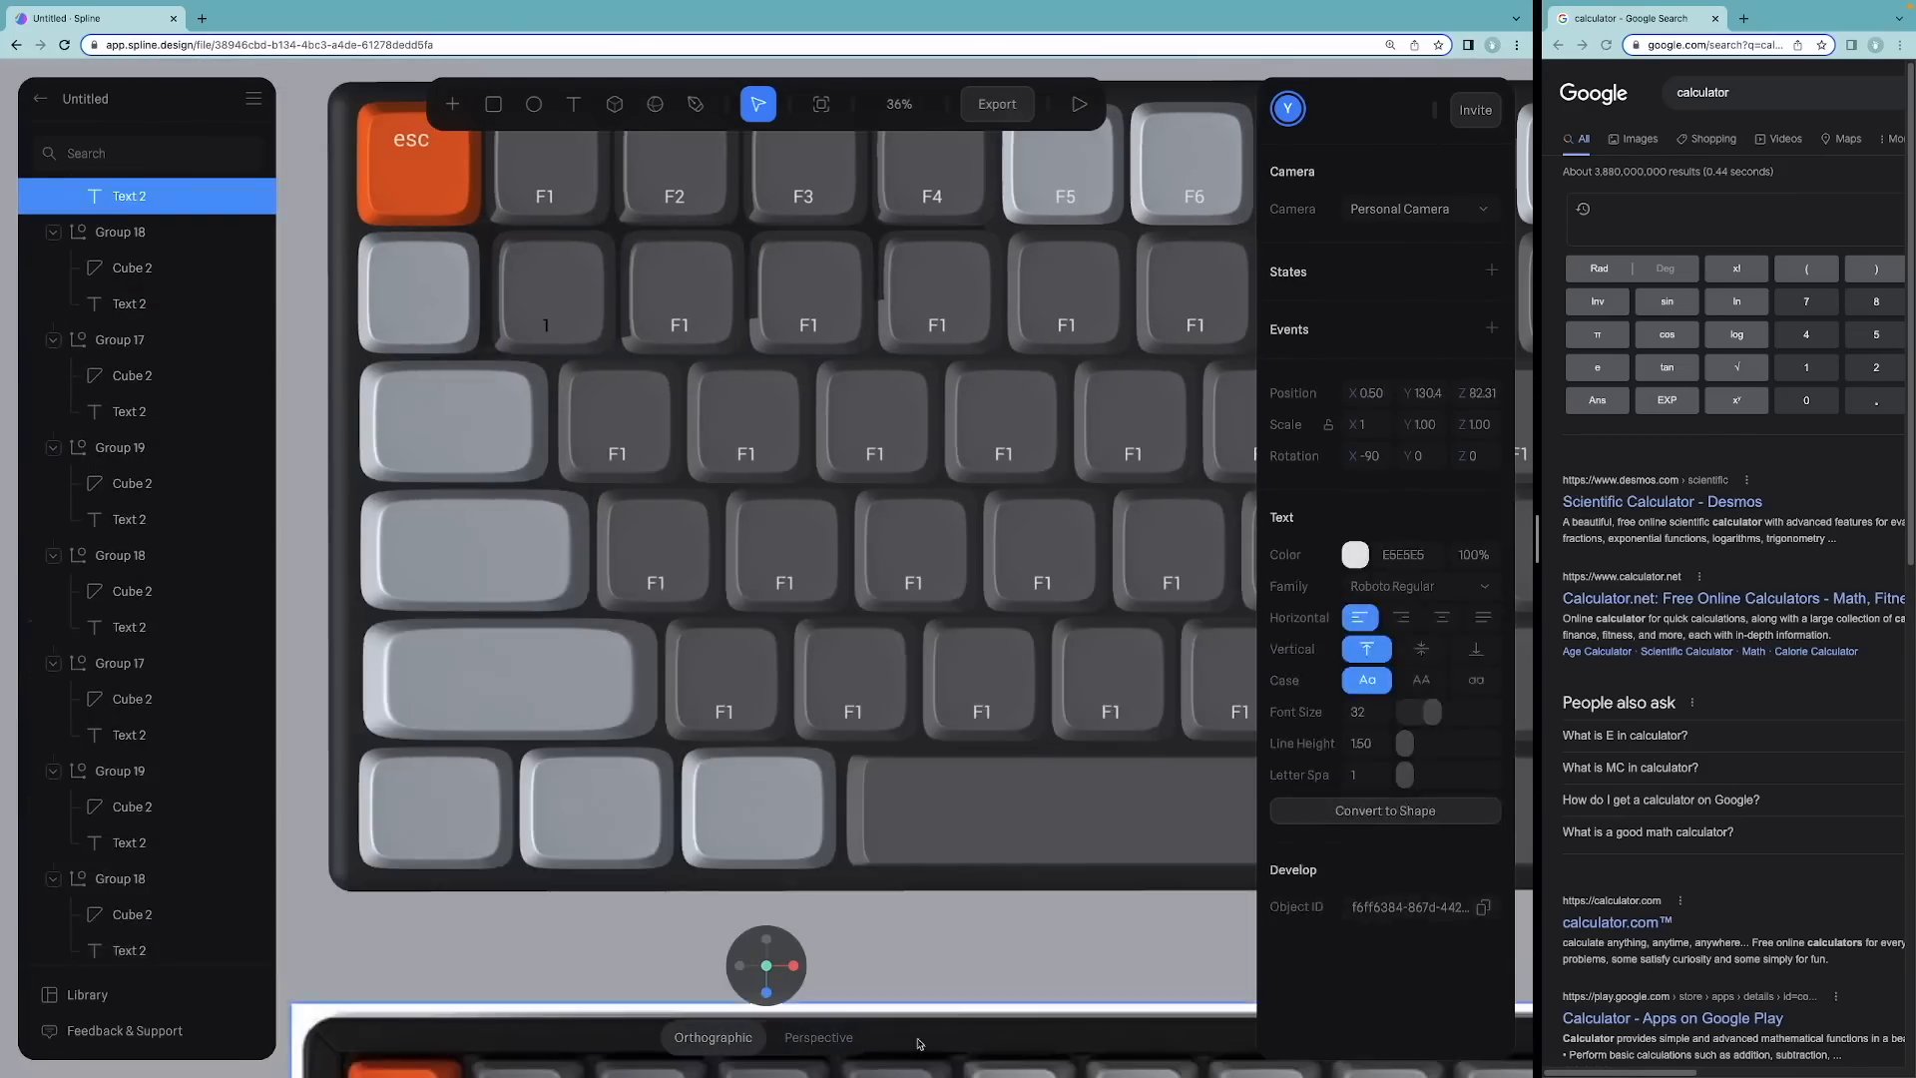
pyautogui.scroll(5, 481, 270)
pyautogui.doubleClick(481, 270)
pyautogui.scroll(2, 481, 271)
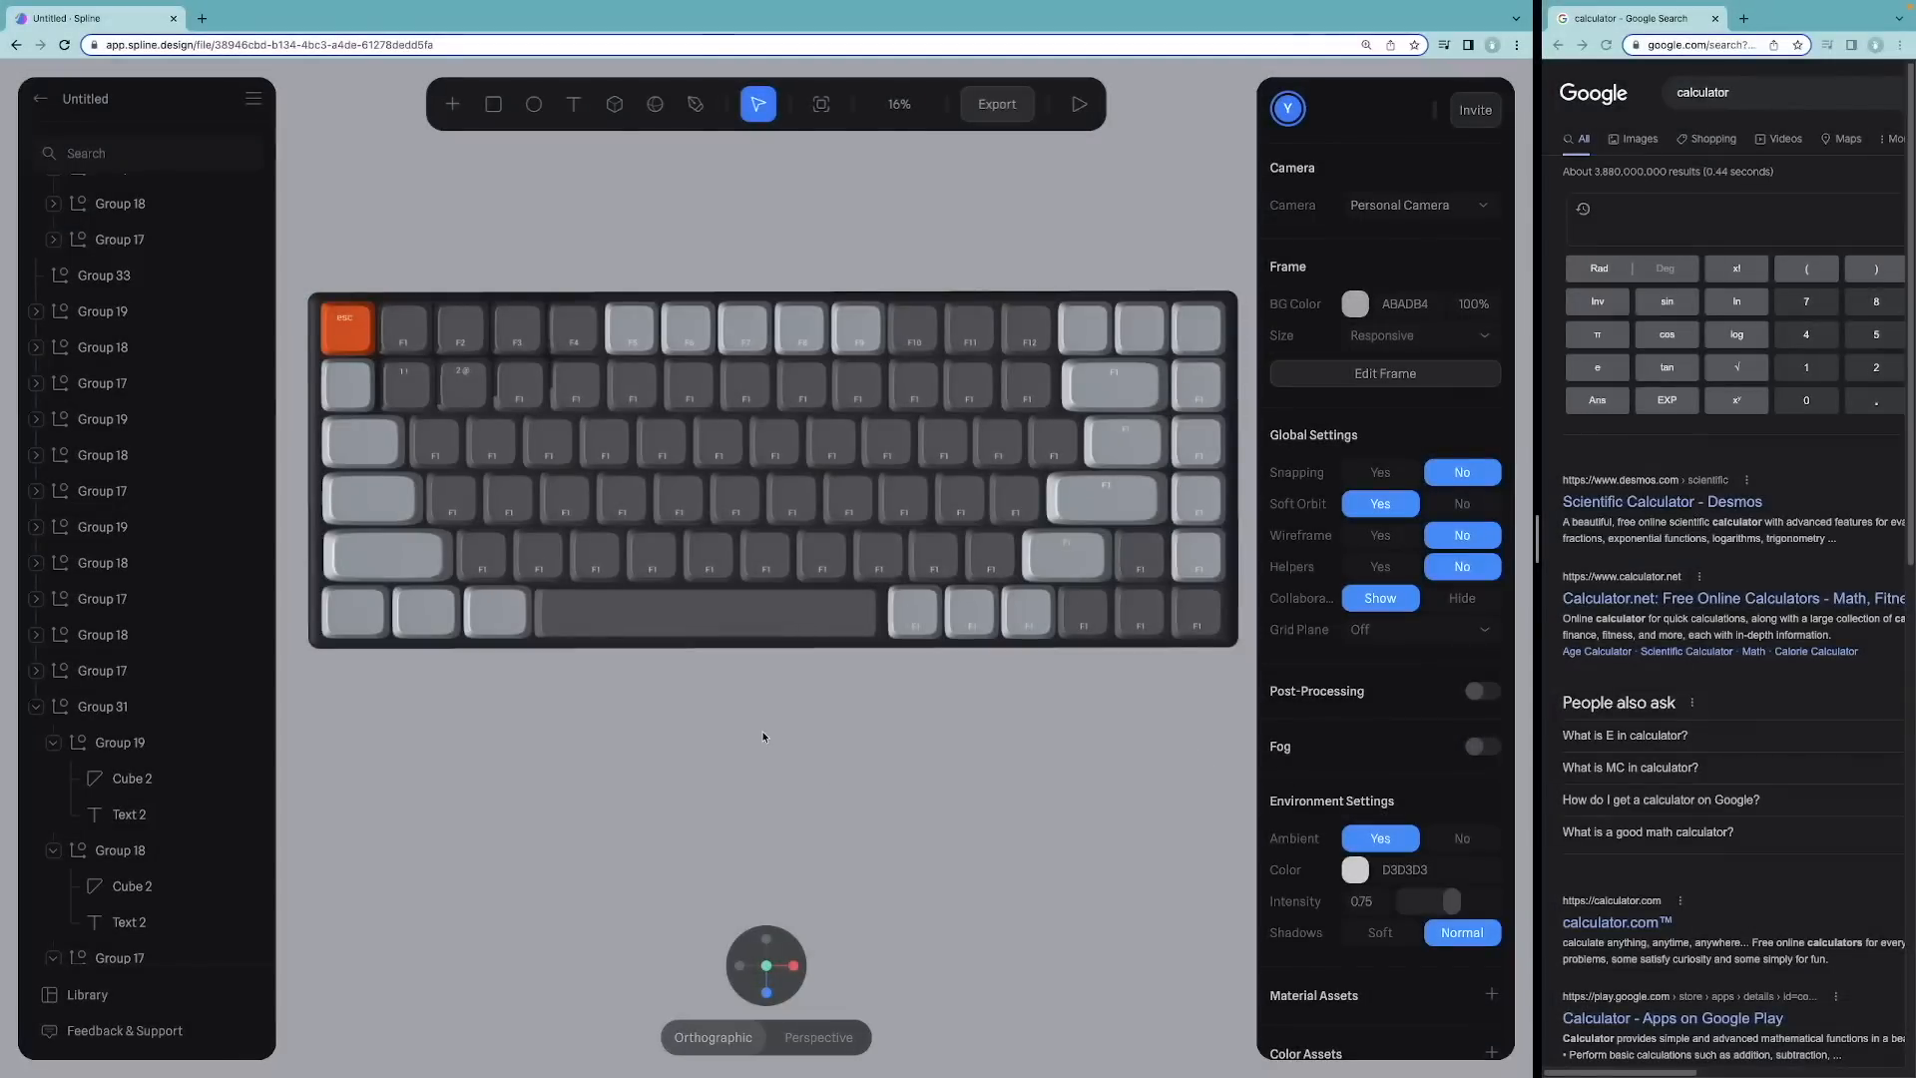
# Step: Select the 1 key's group and, in its State, lower it to about Y -1043
pyautogui.moveTo(696, 727); pyautogui.dragTo(687, 610)
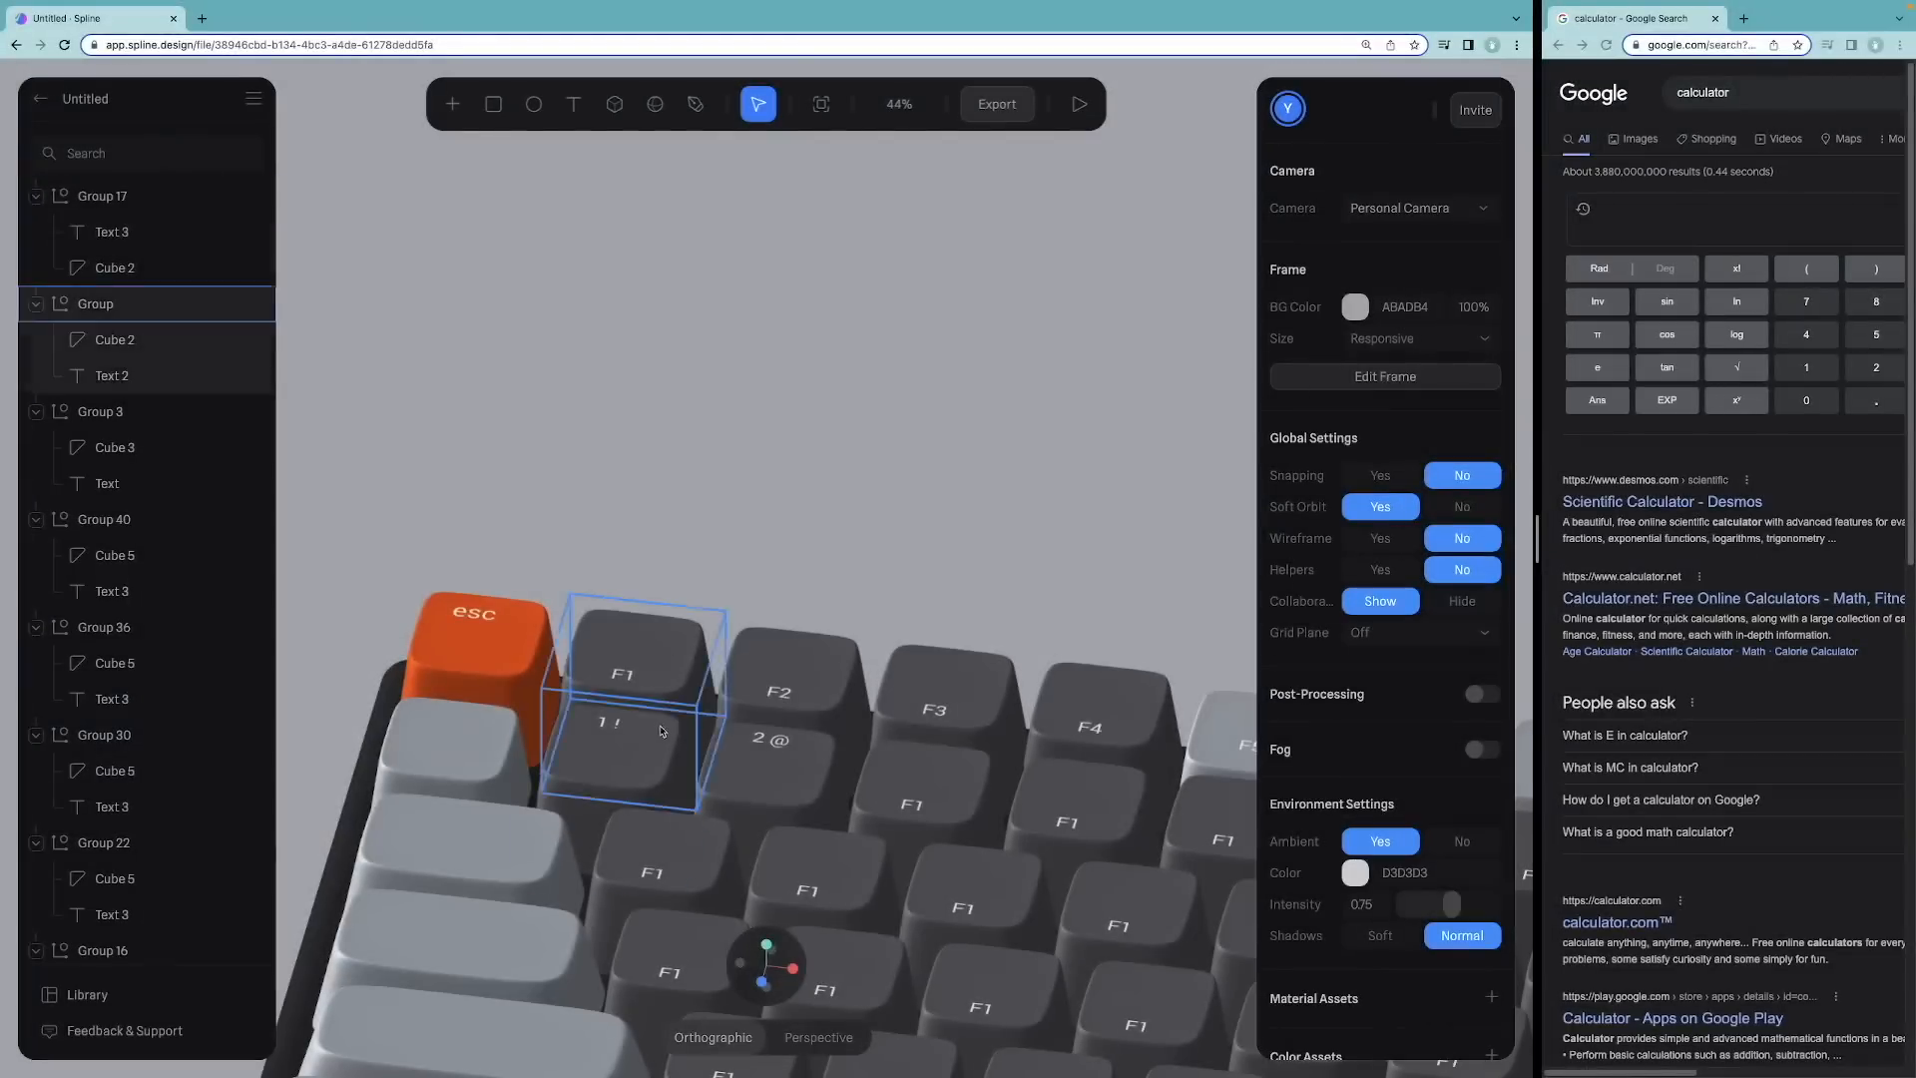
pyautogui.click(657, 763)
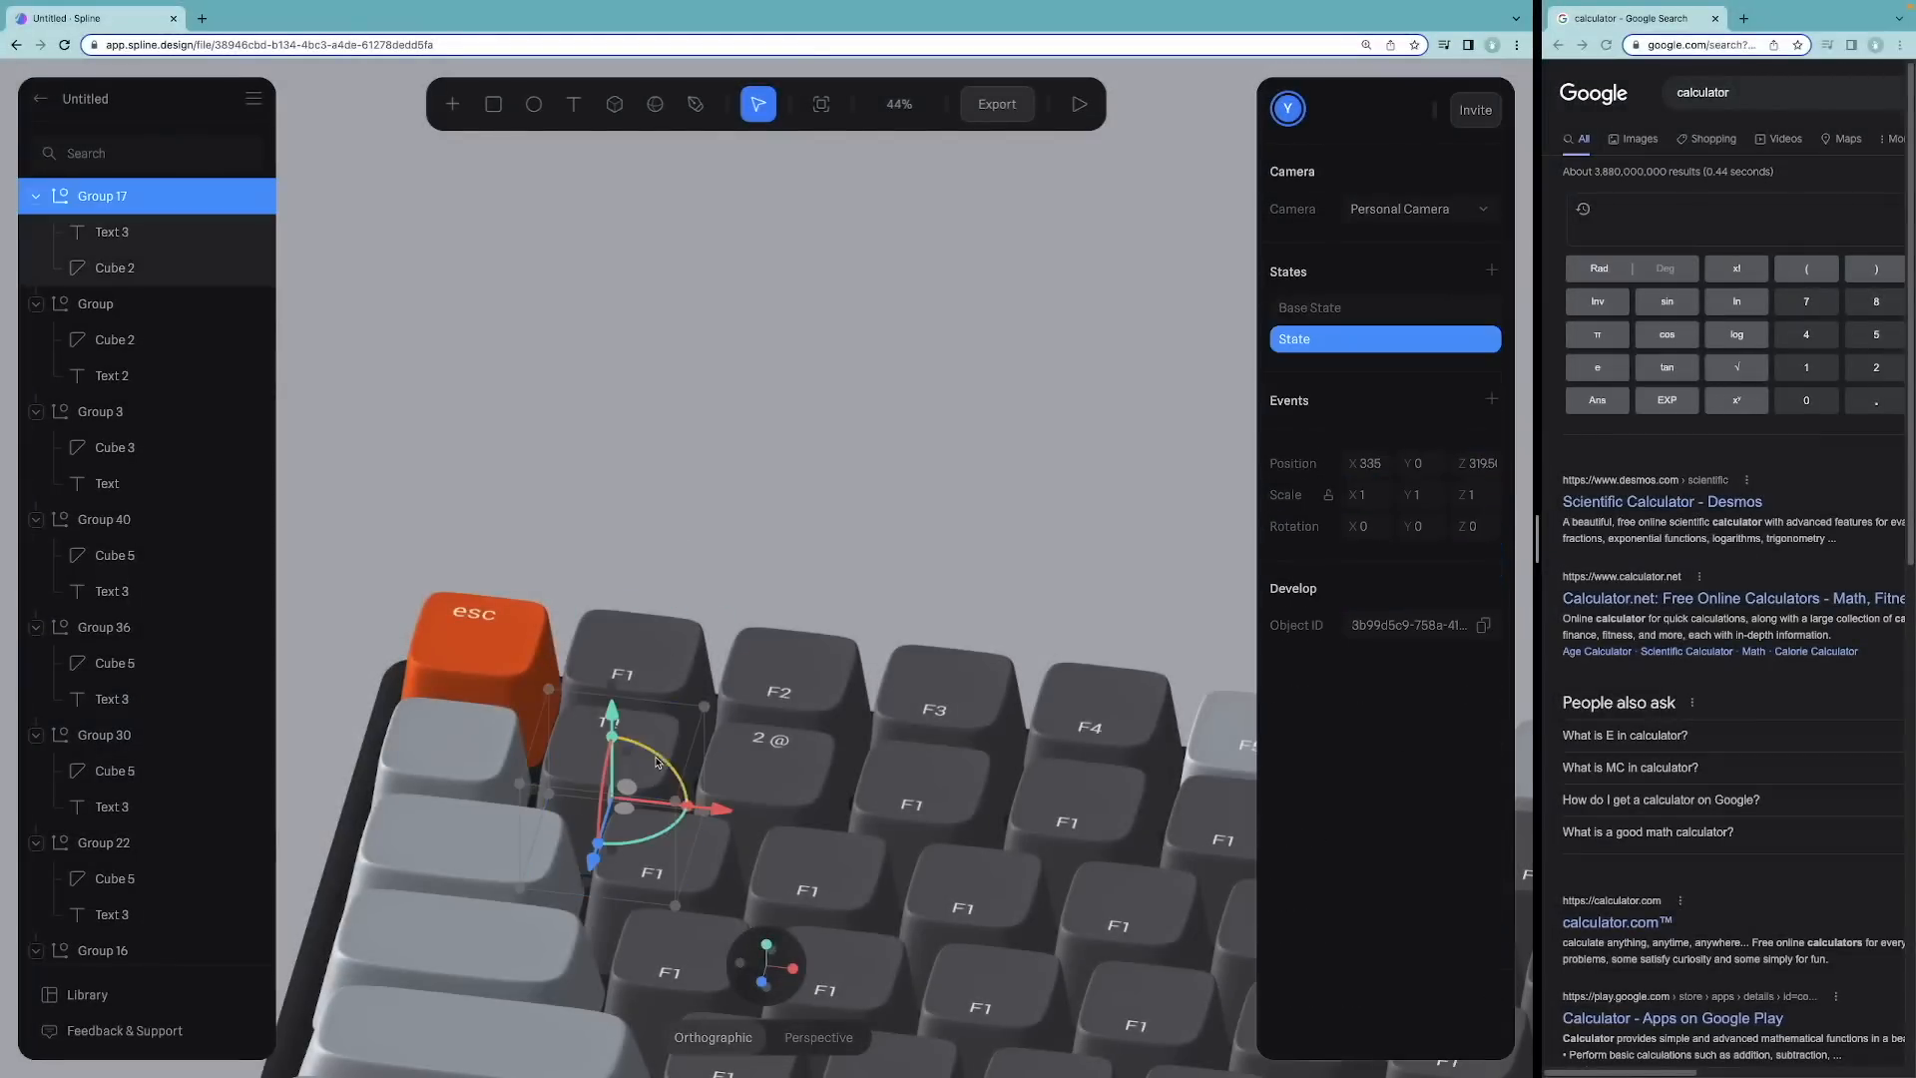
pyautogui.moveTo(612, 719); pyautogui.dragTo(612, 729)
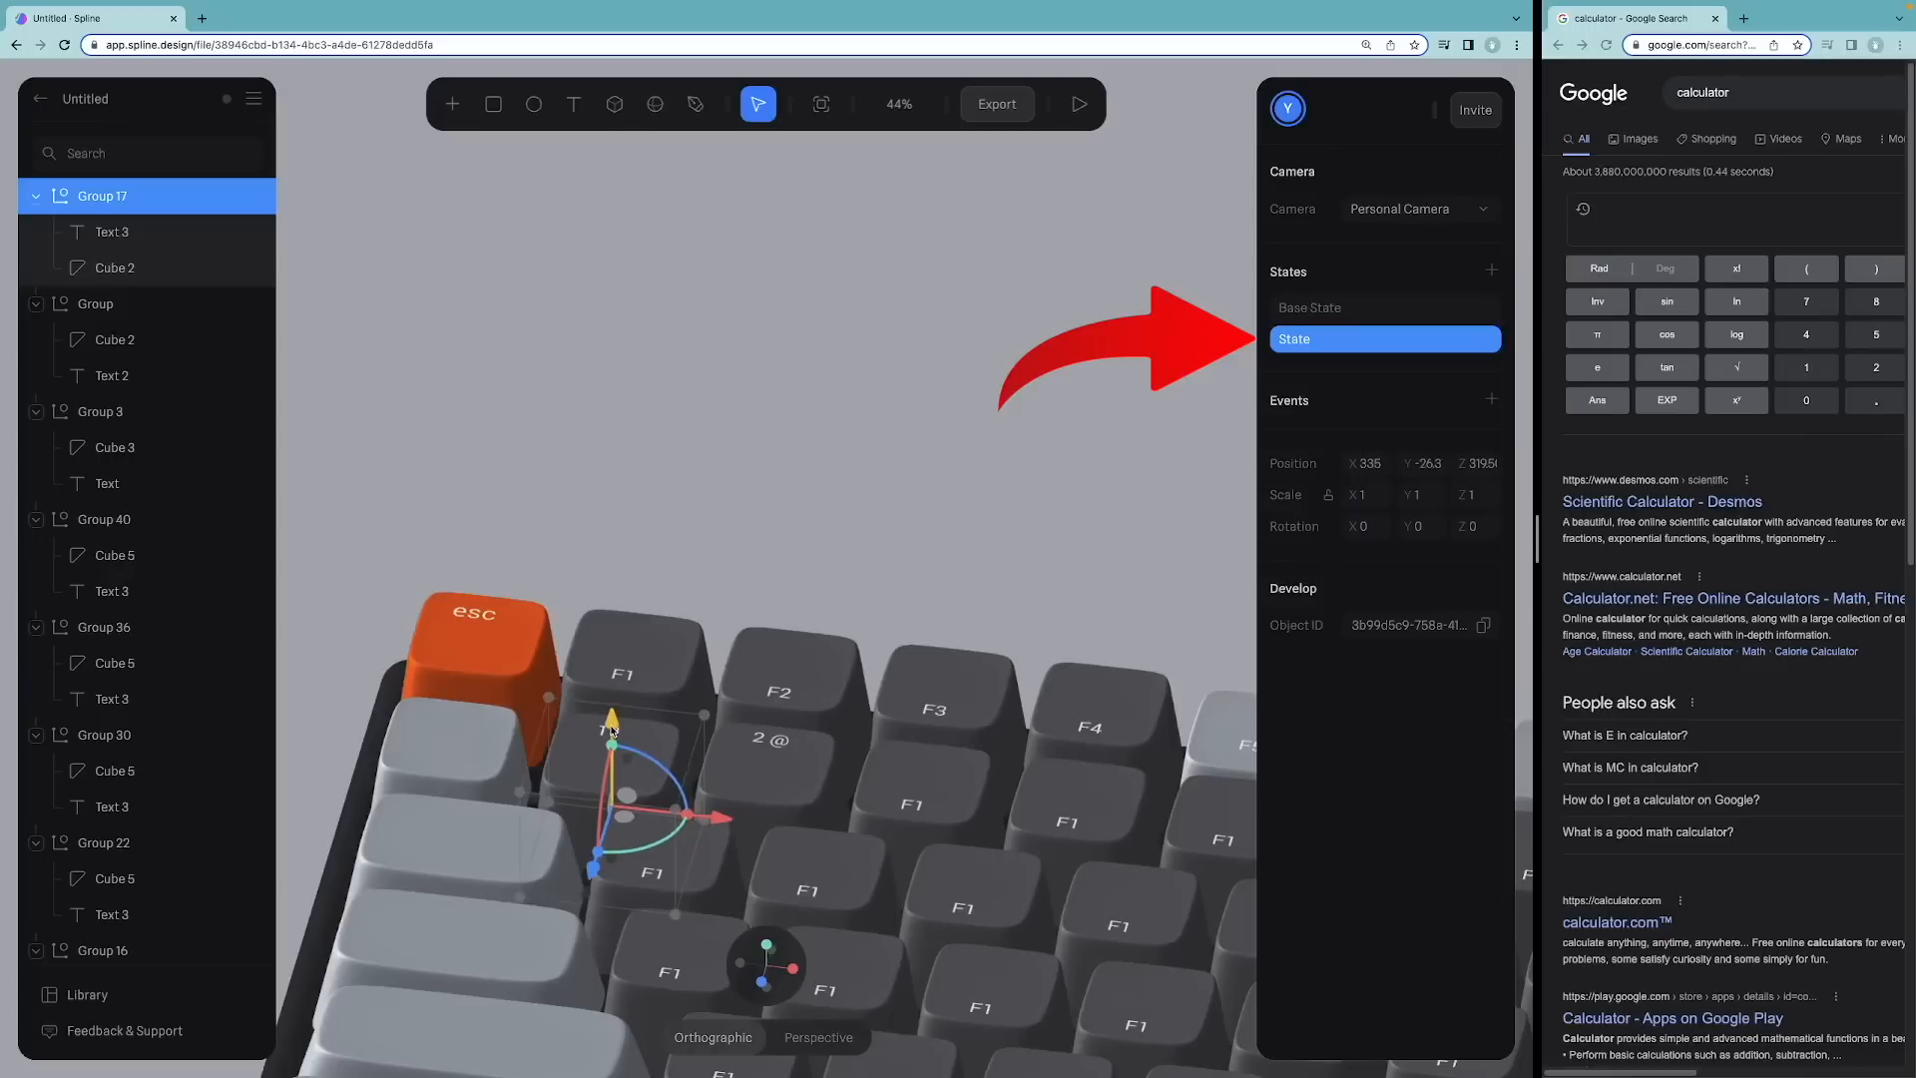
pyautogui.moveTo(612, 730); pyautogui.dragTo(622, 754)
pyautogui.moveTo(663, 544)
pyautogui.keyDown('alt'); pyautogui.mouseDown()
pyautogui.moveTo(681, 588)
pyautogui.moveTo(683, 525)
pyautogui.mouseUp(); pyautogui.keyUp('alt')
pyautogui.moveTo(590, 771); pyautogui.dragTo(593, 781)
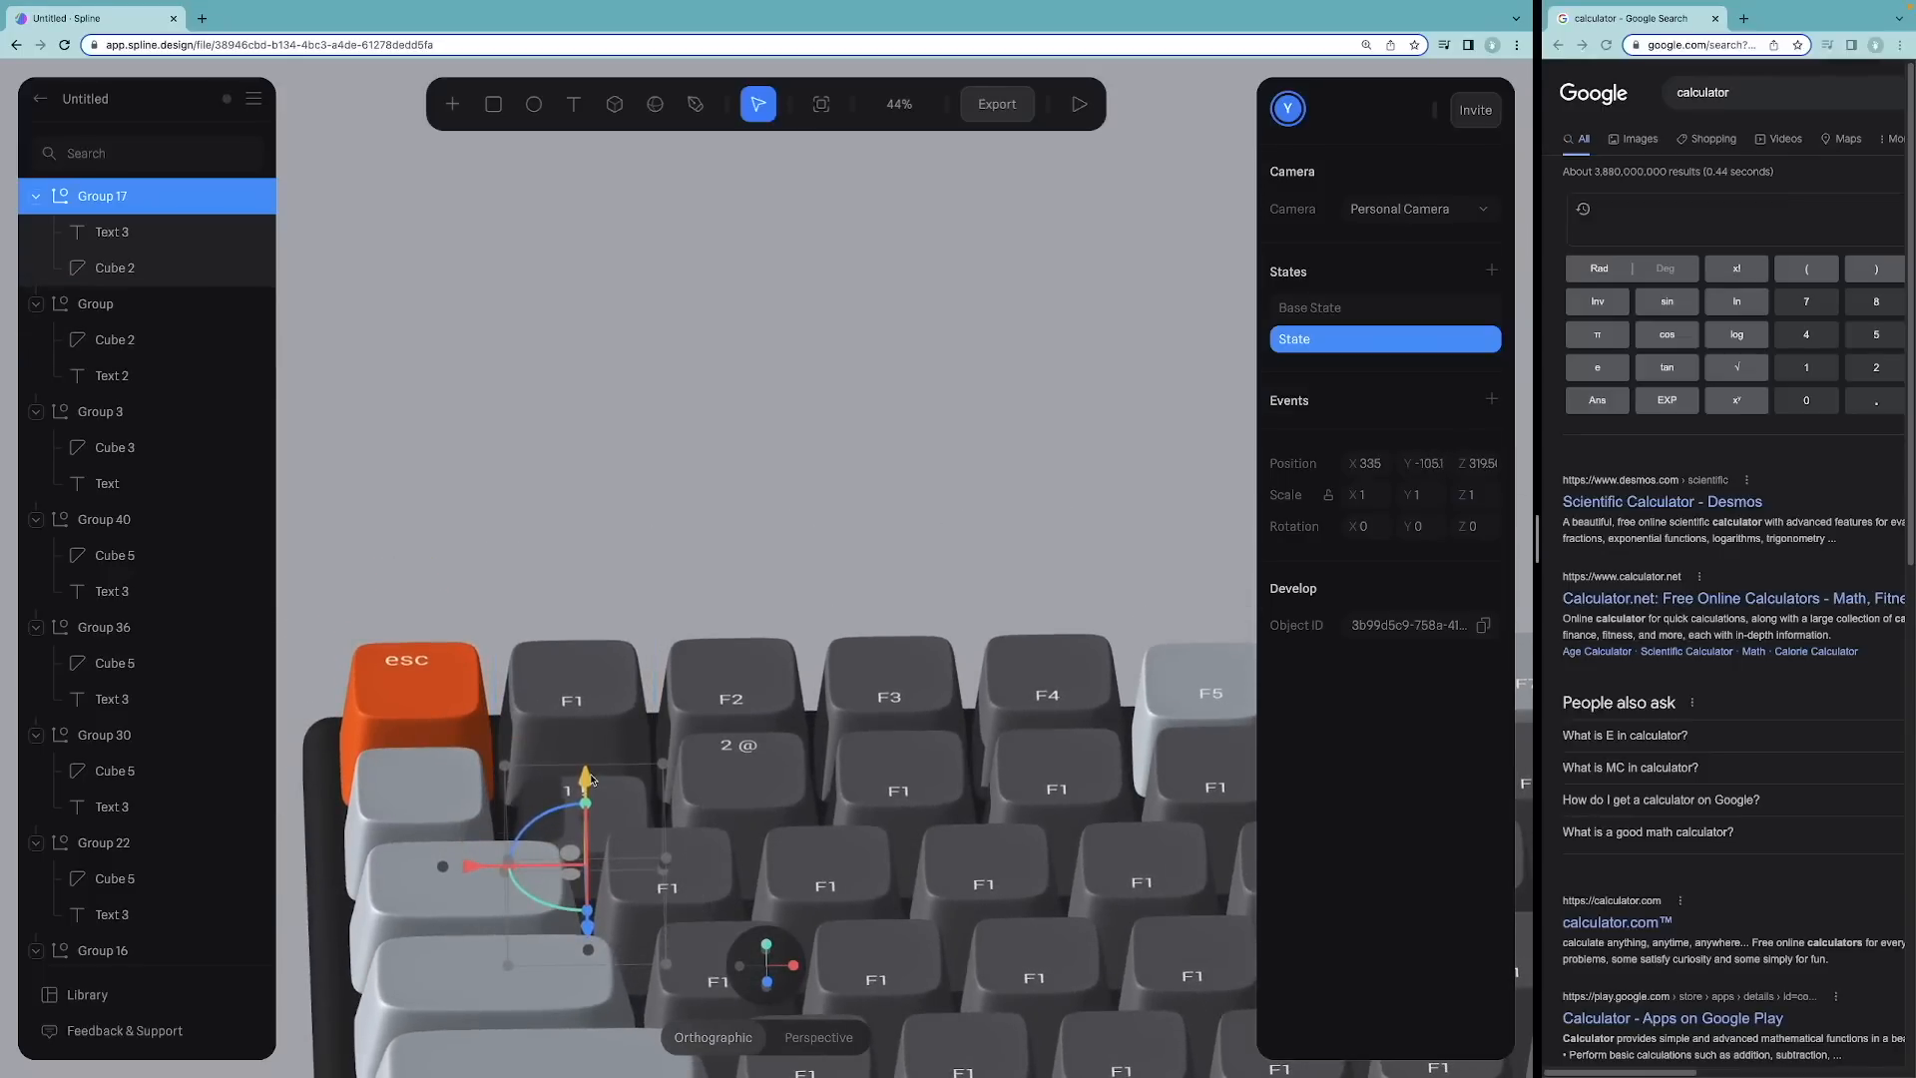
pyautogui.keyDown('alt'); pyautogui.moveTo(687, 510); pyautogui.dragTo(685, 514); pyautogui.keyUp('alt')
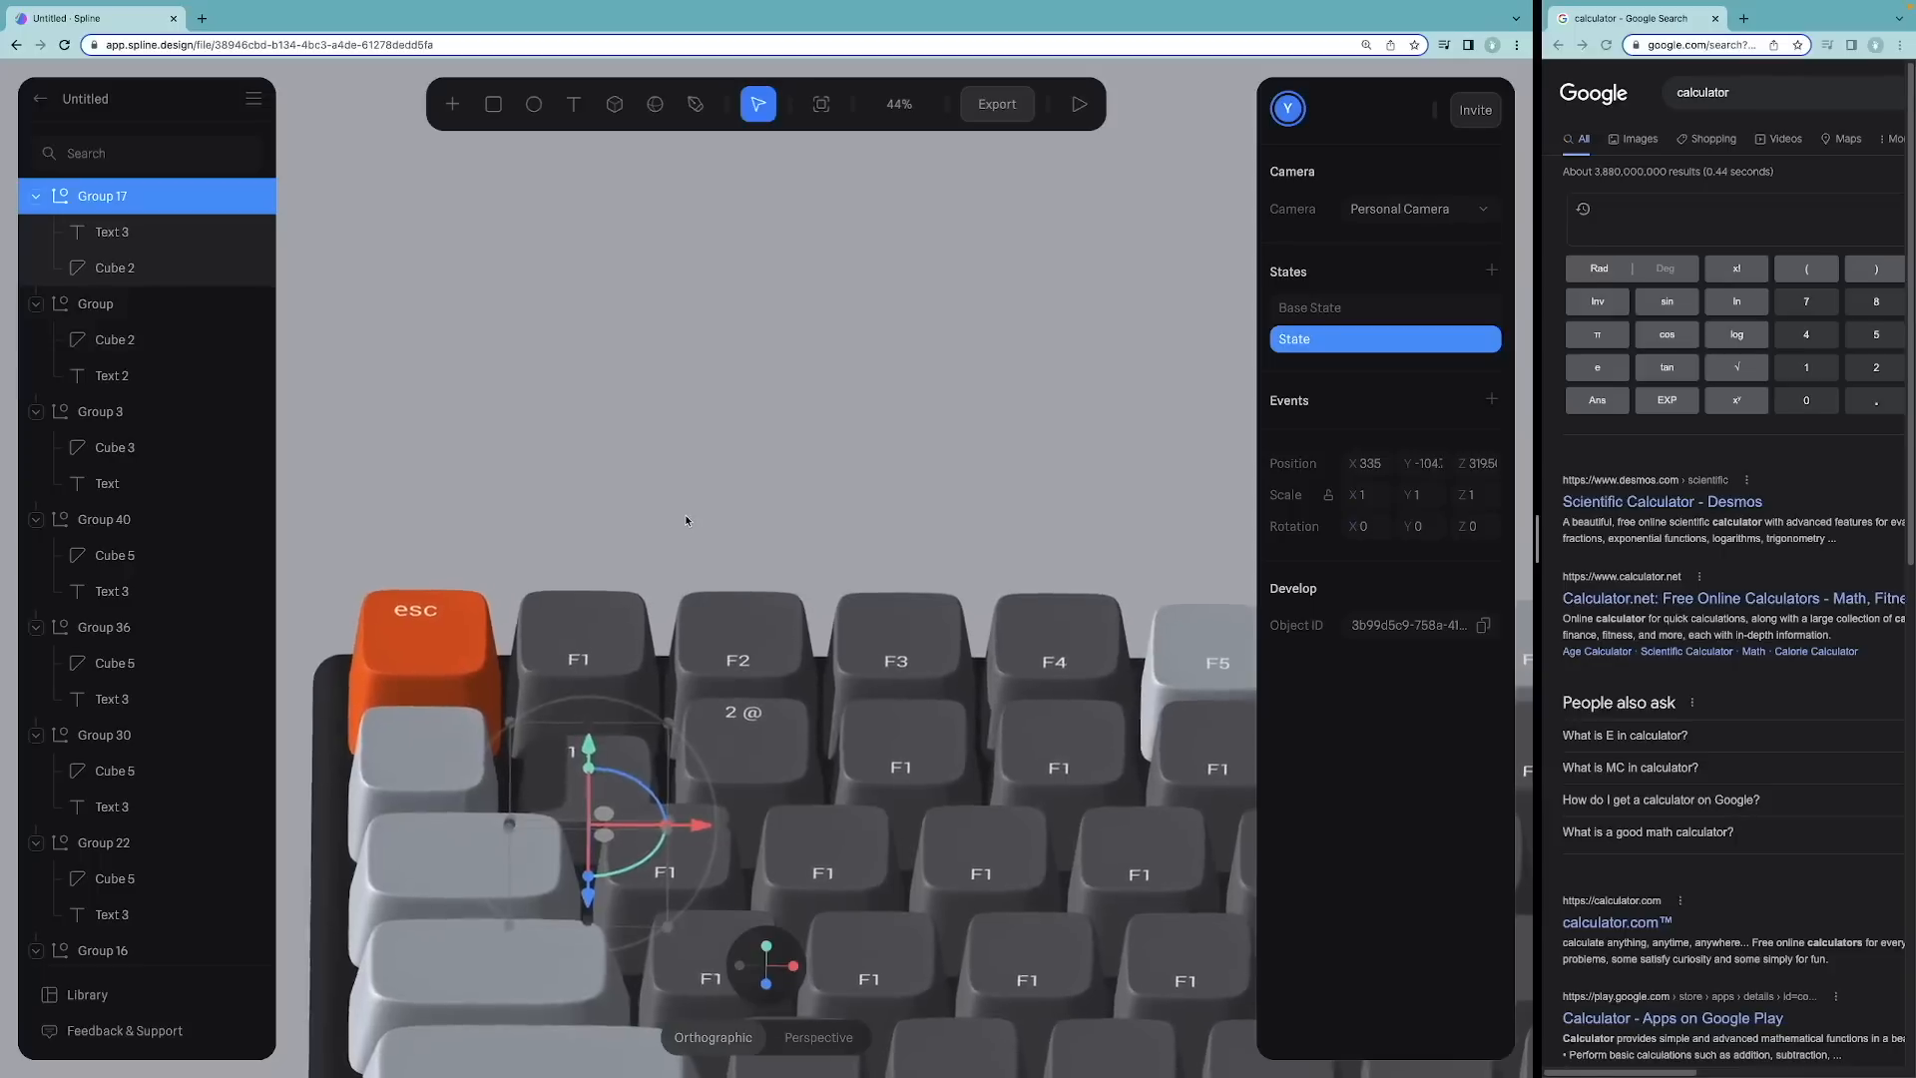
# Step: Add a Key down event on key 1 that switches Group 17 to its State
pyautogui.click(1492, 400)
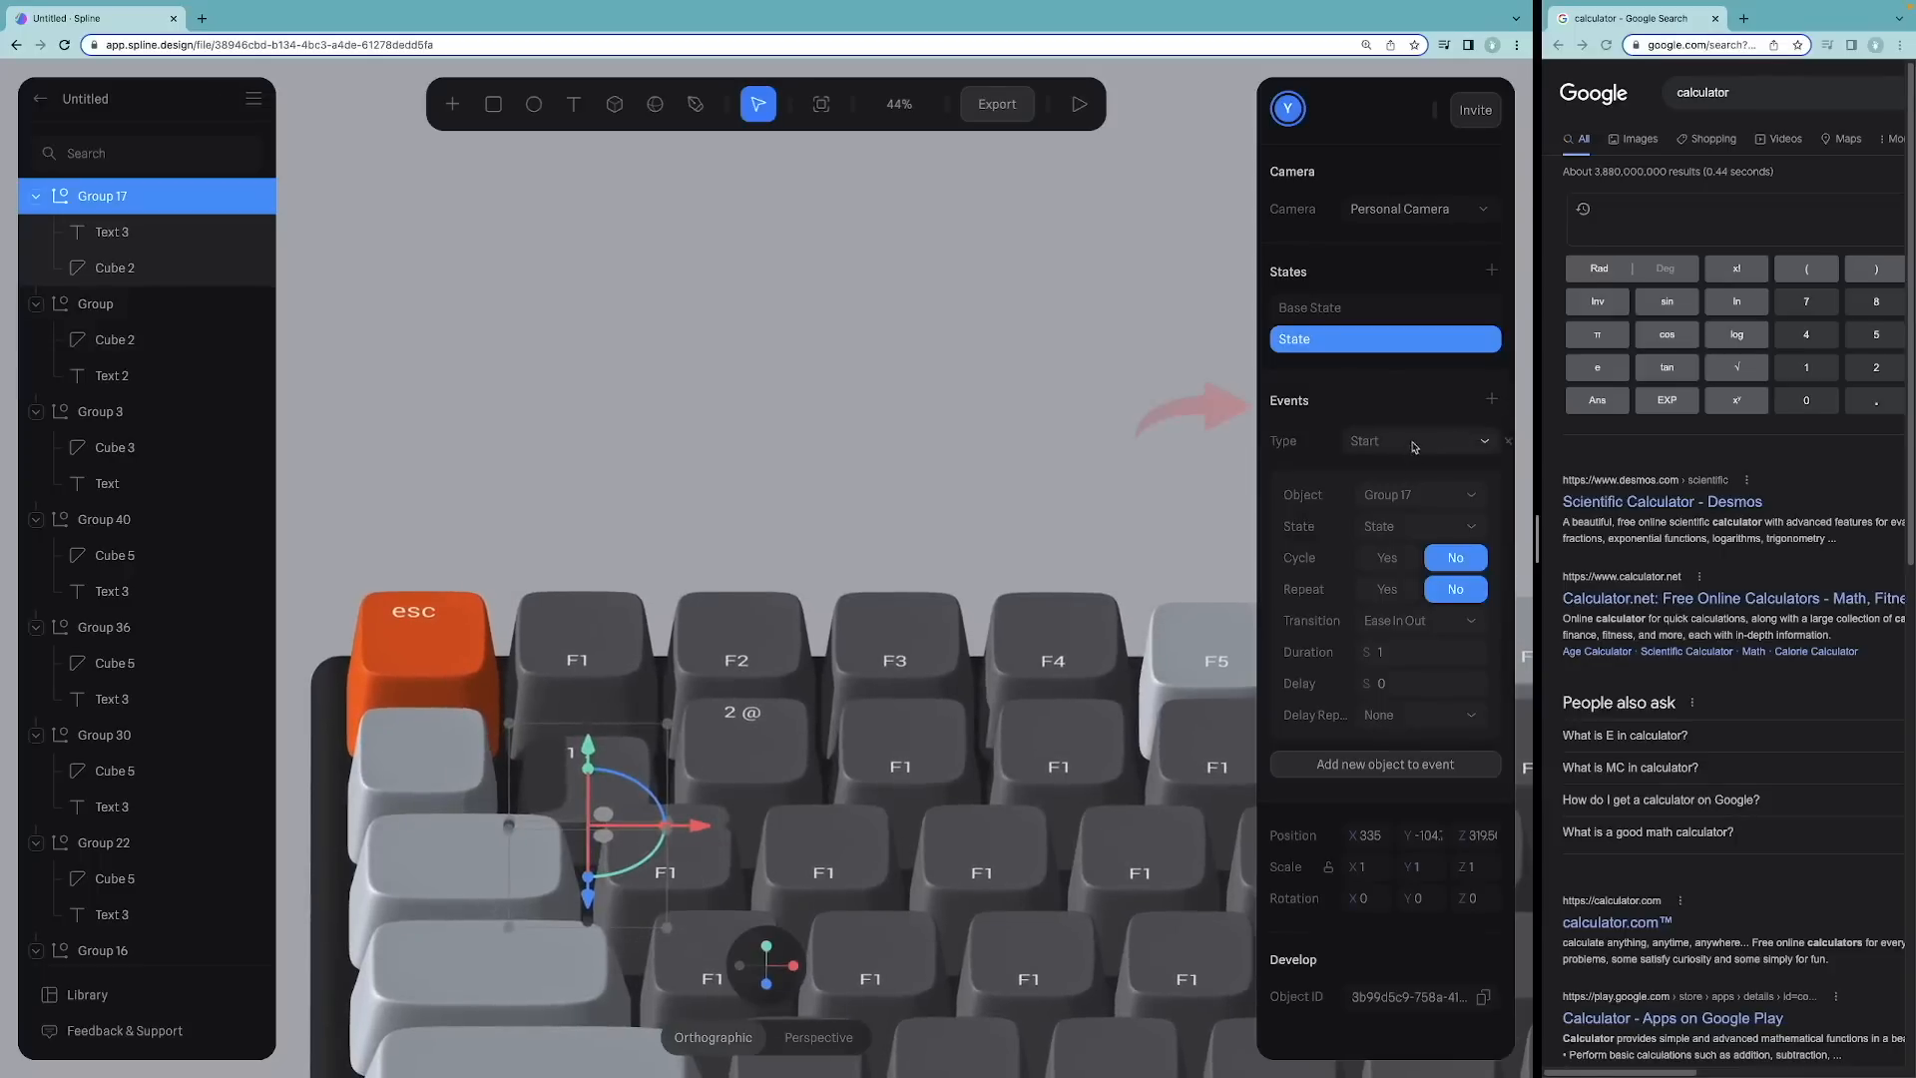
pyautogui.click(1412, 442)
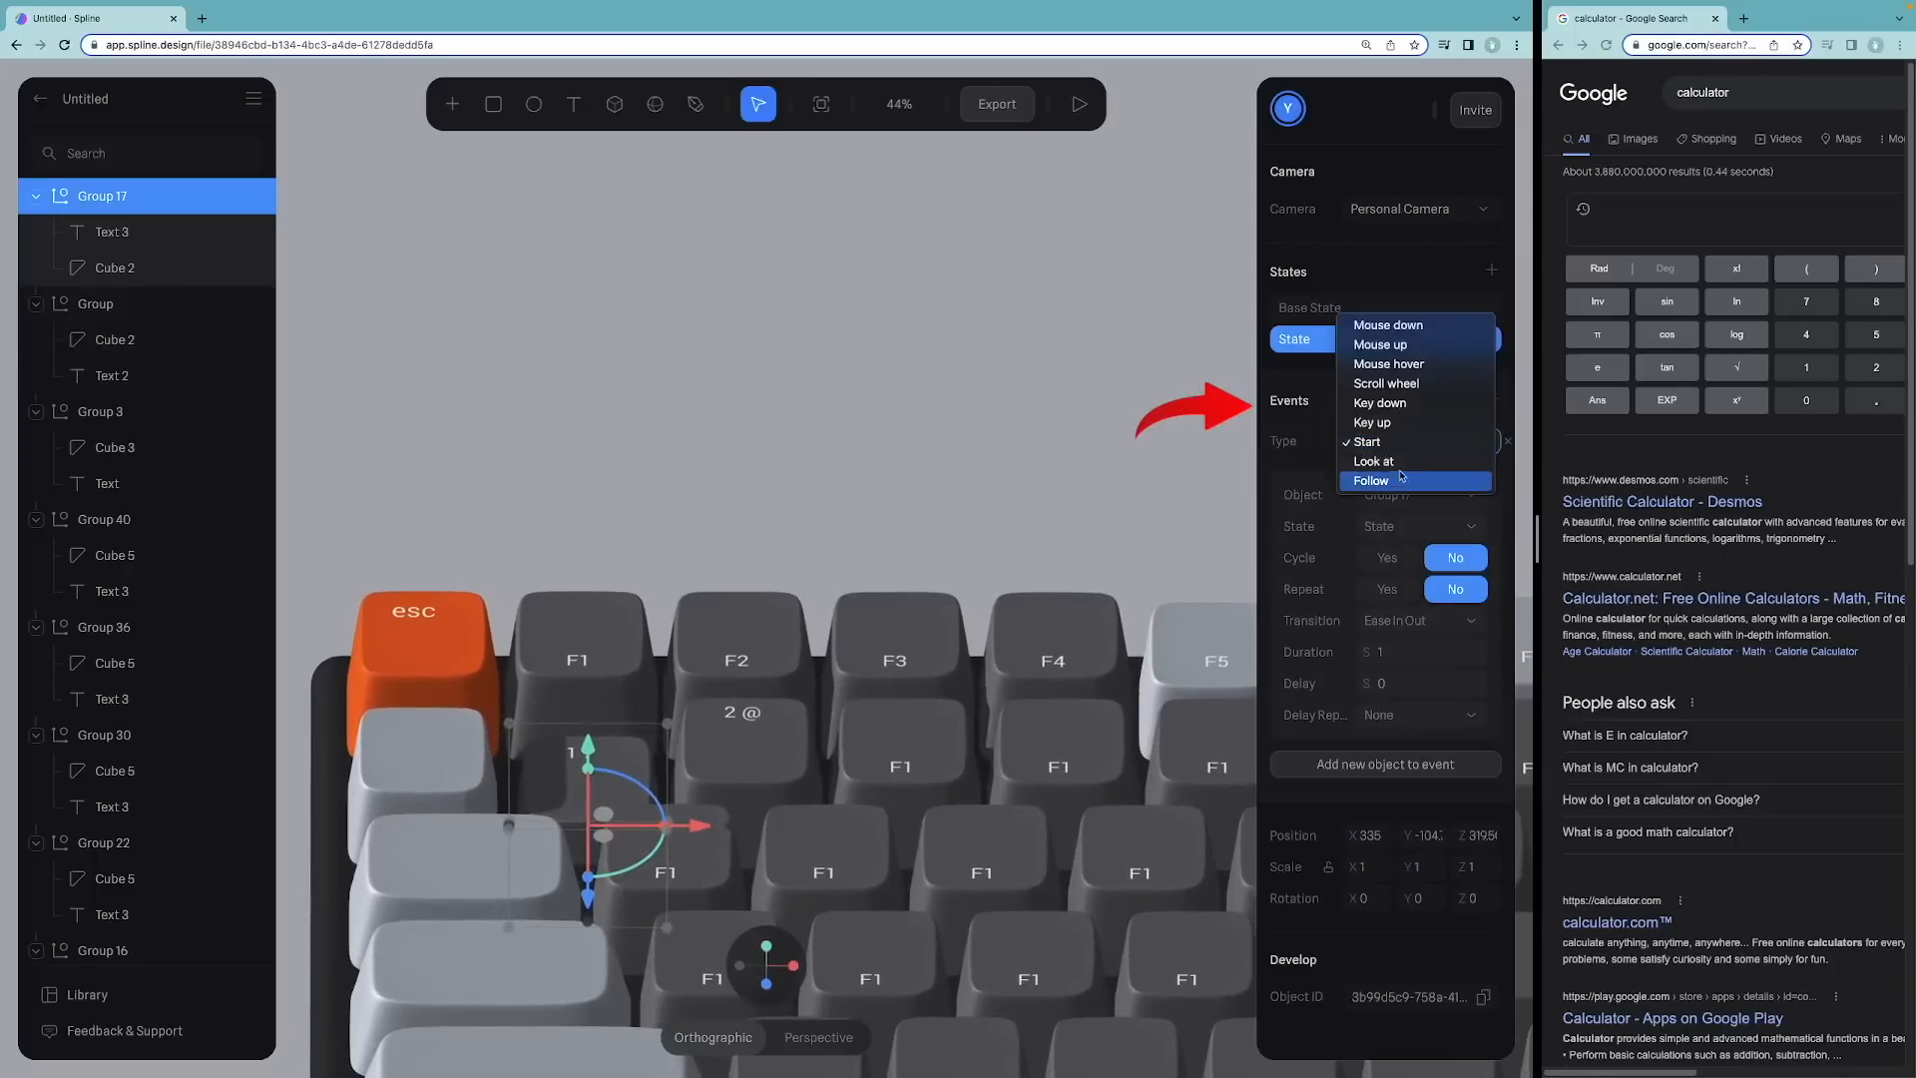
pyautogui.click(1380, 402)
pyautogui.click(1411, 474)
pyautogui.press('Return')
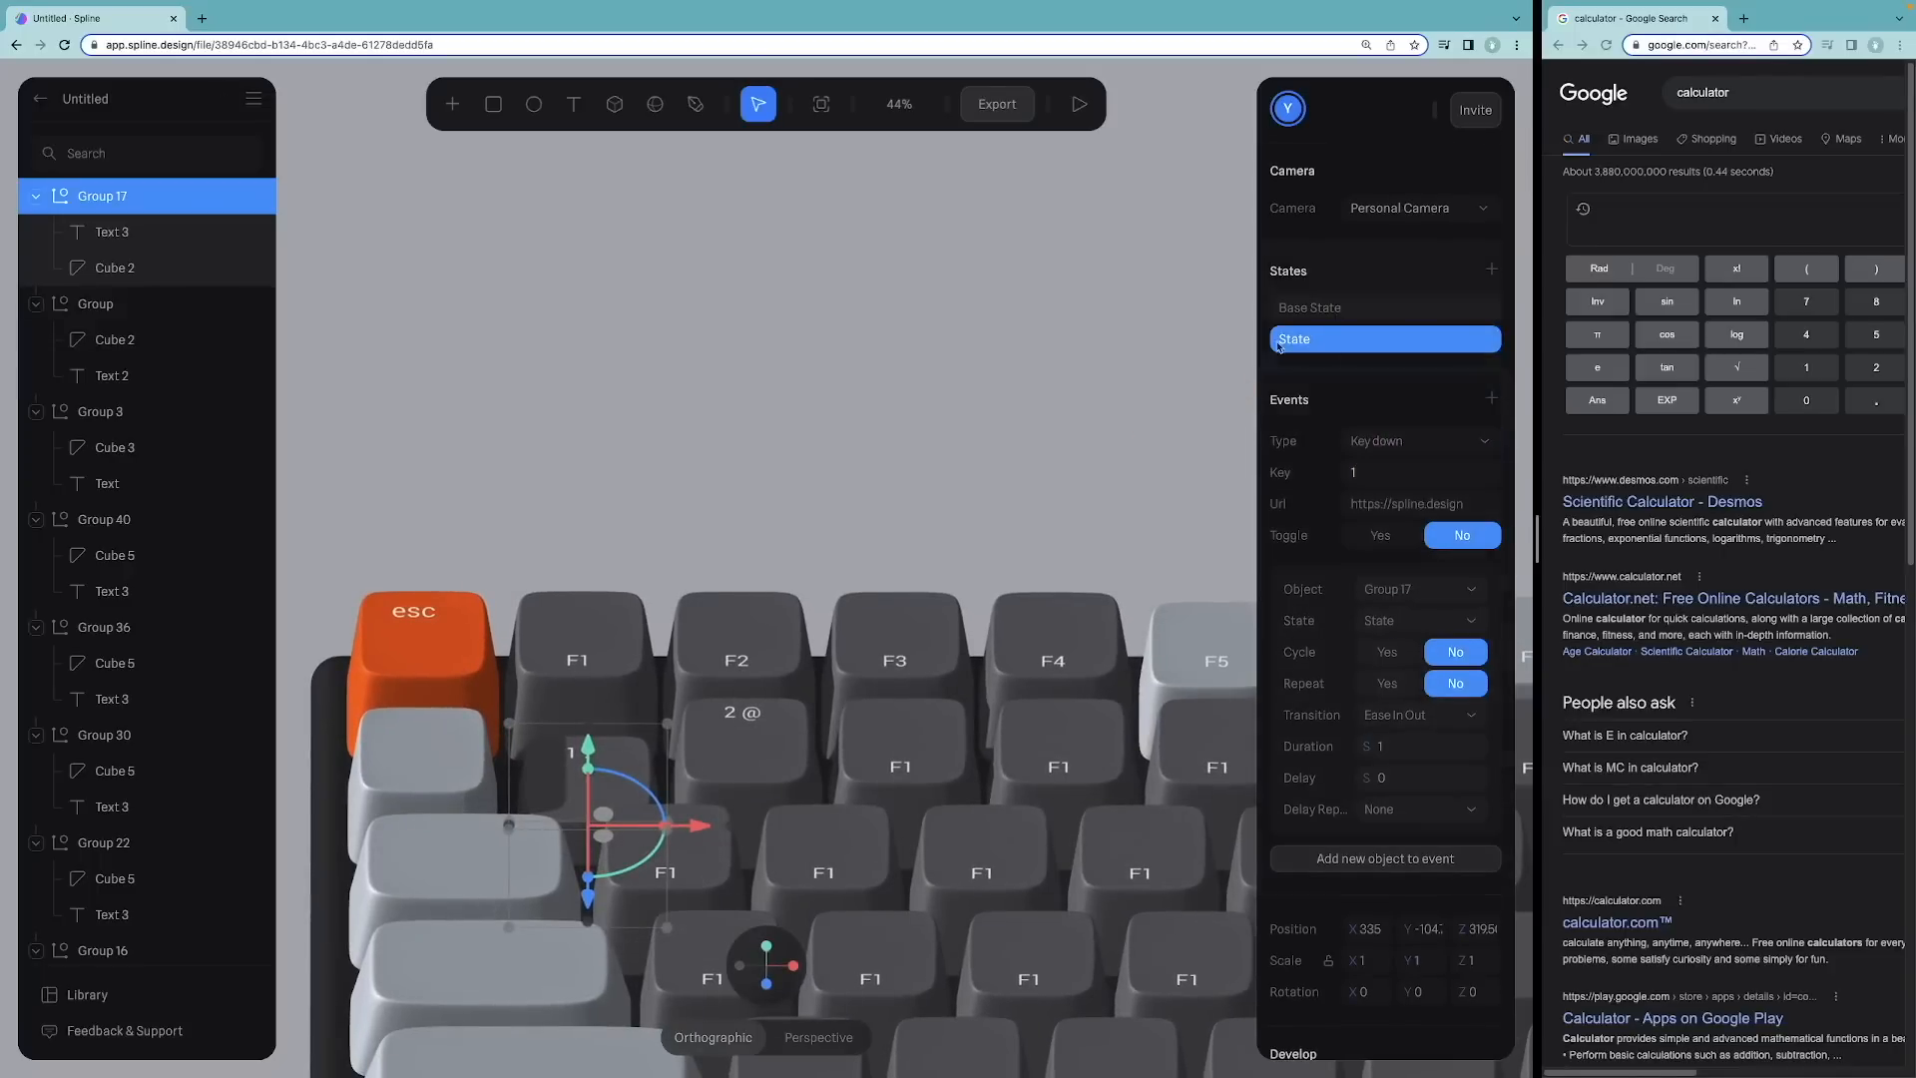
# Step: Play the scene and press 1 to test the key animation
pyautogui.click(1080, 105)
pyautogui.press('1')
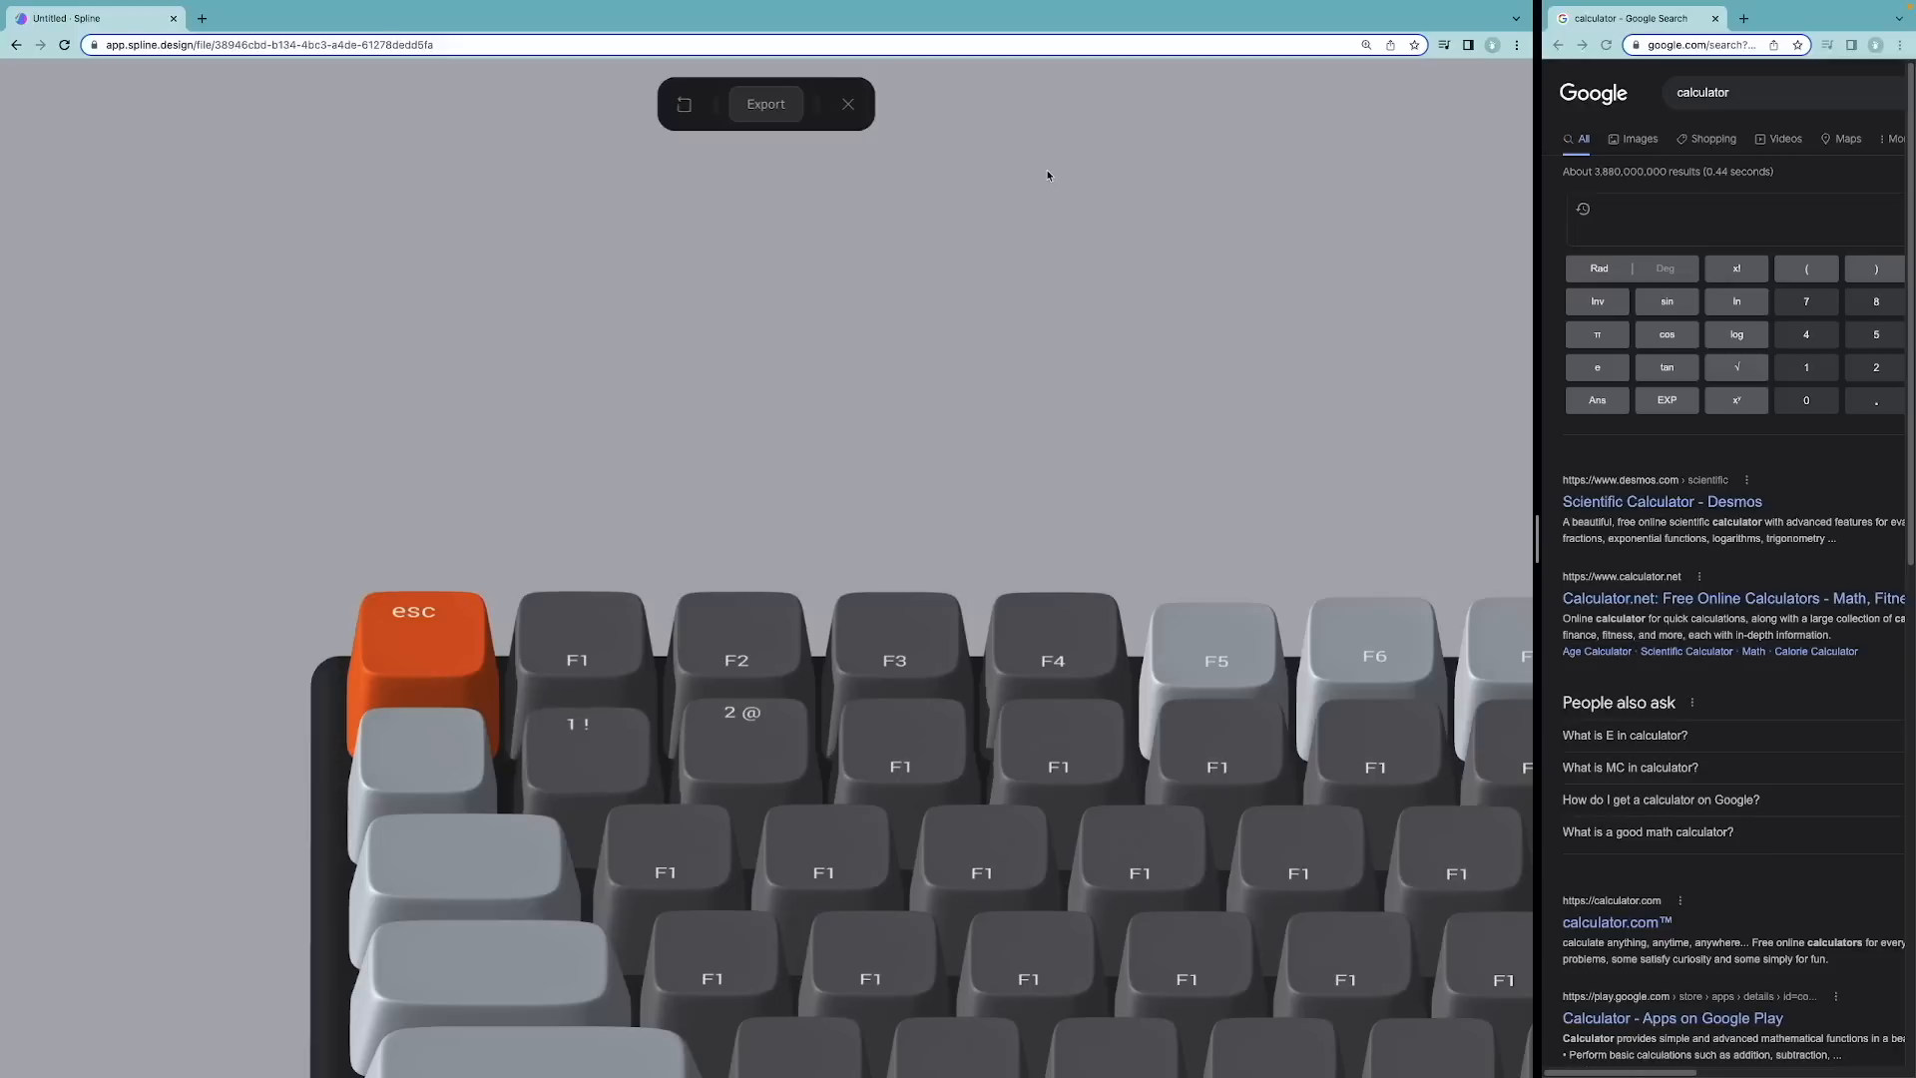
pyautogui.click(847, 103)
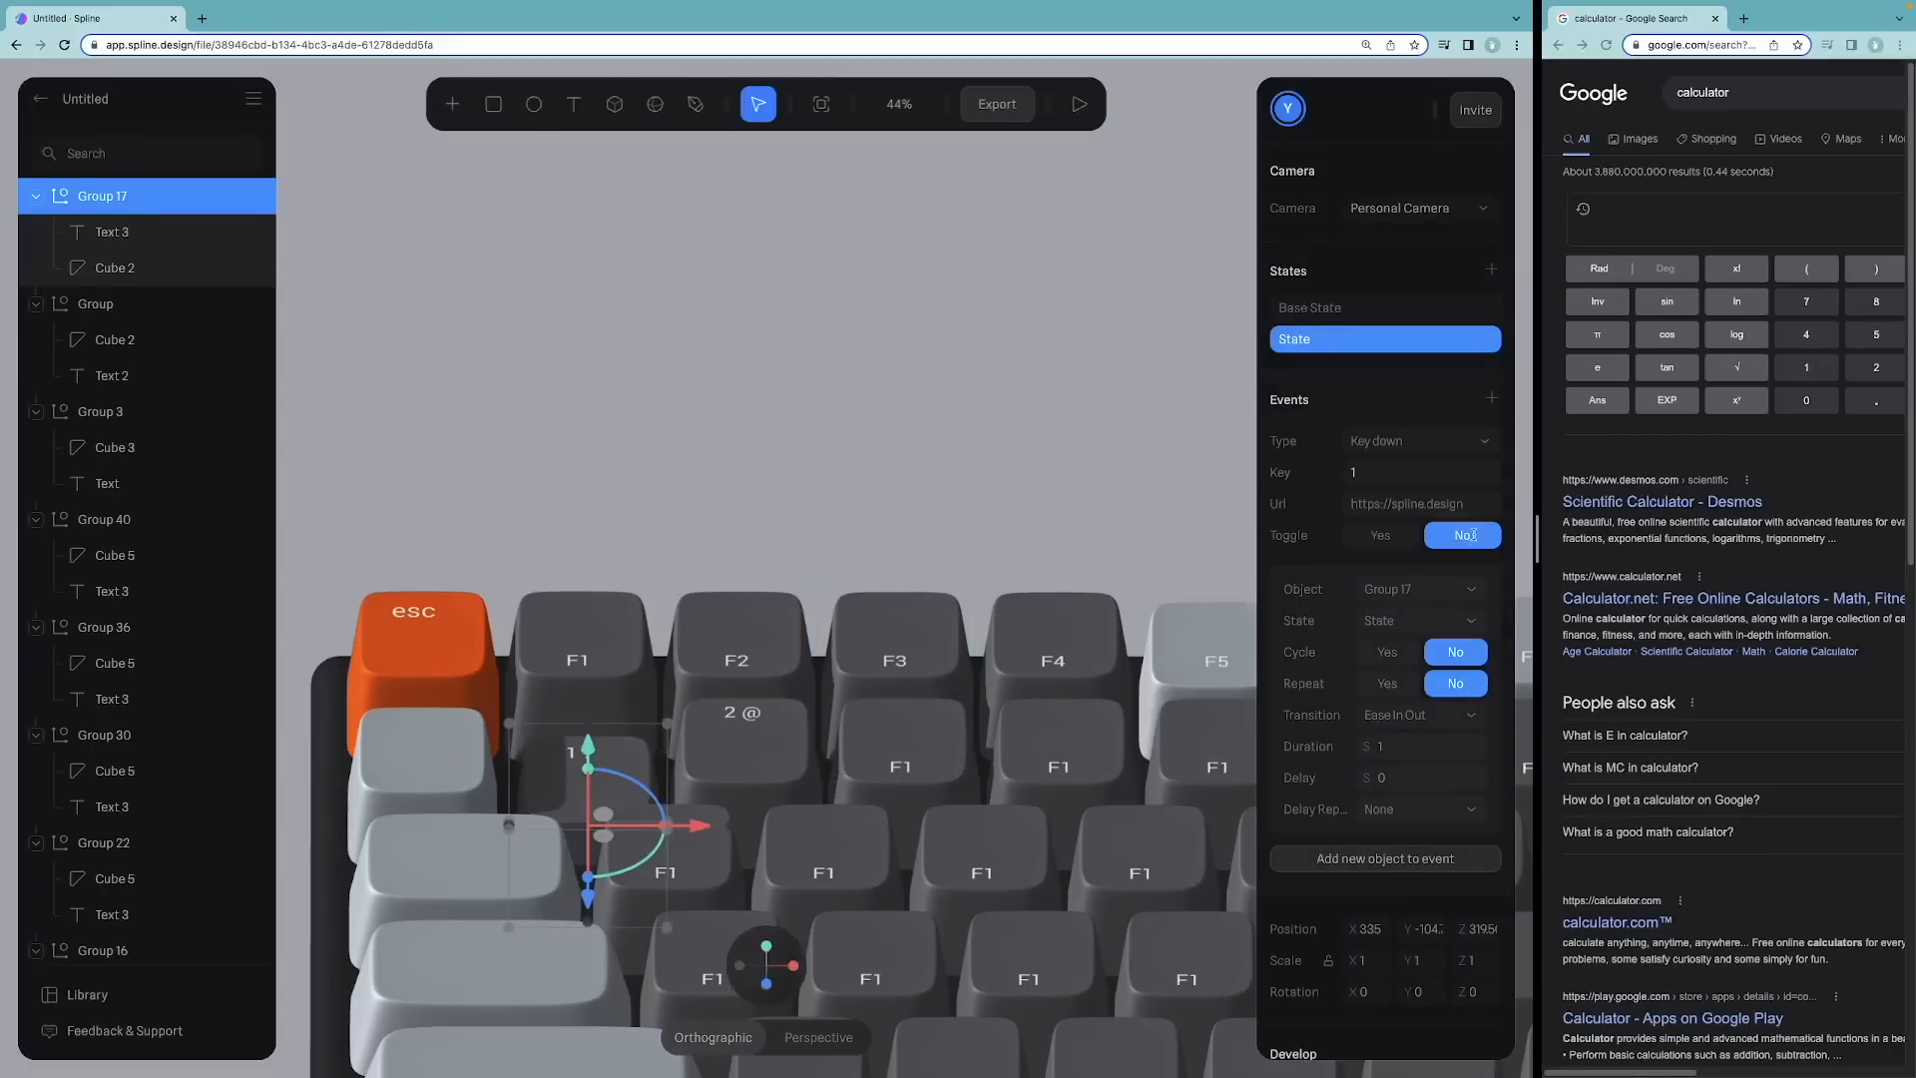
# Step: Set the Key down transition duration to 0.5 and test it in the preview
pyautogui.click(1402, 746)
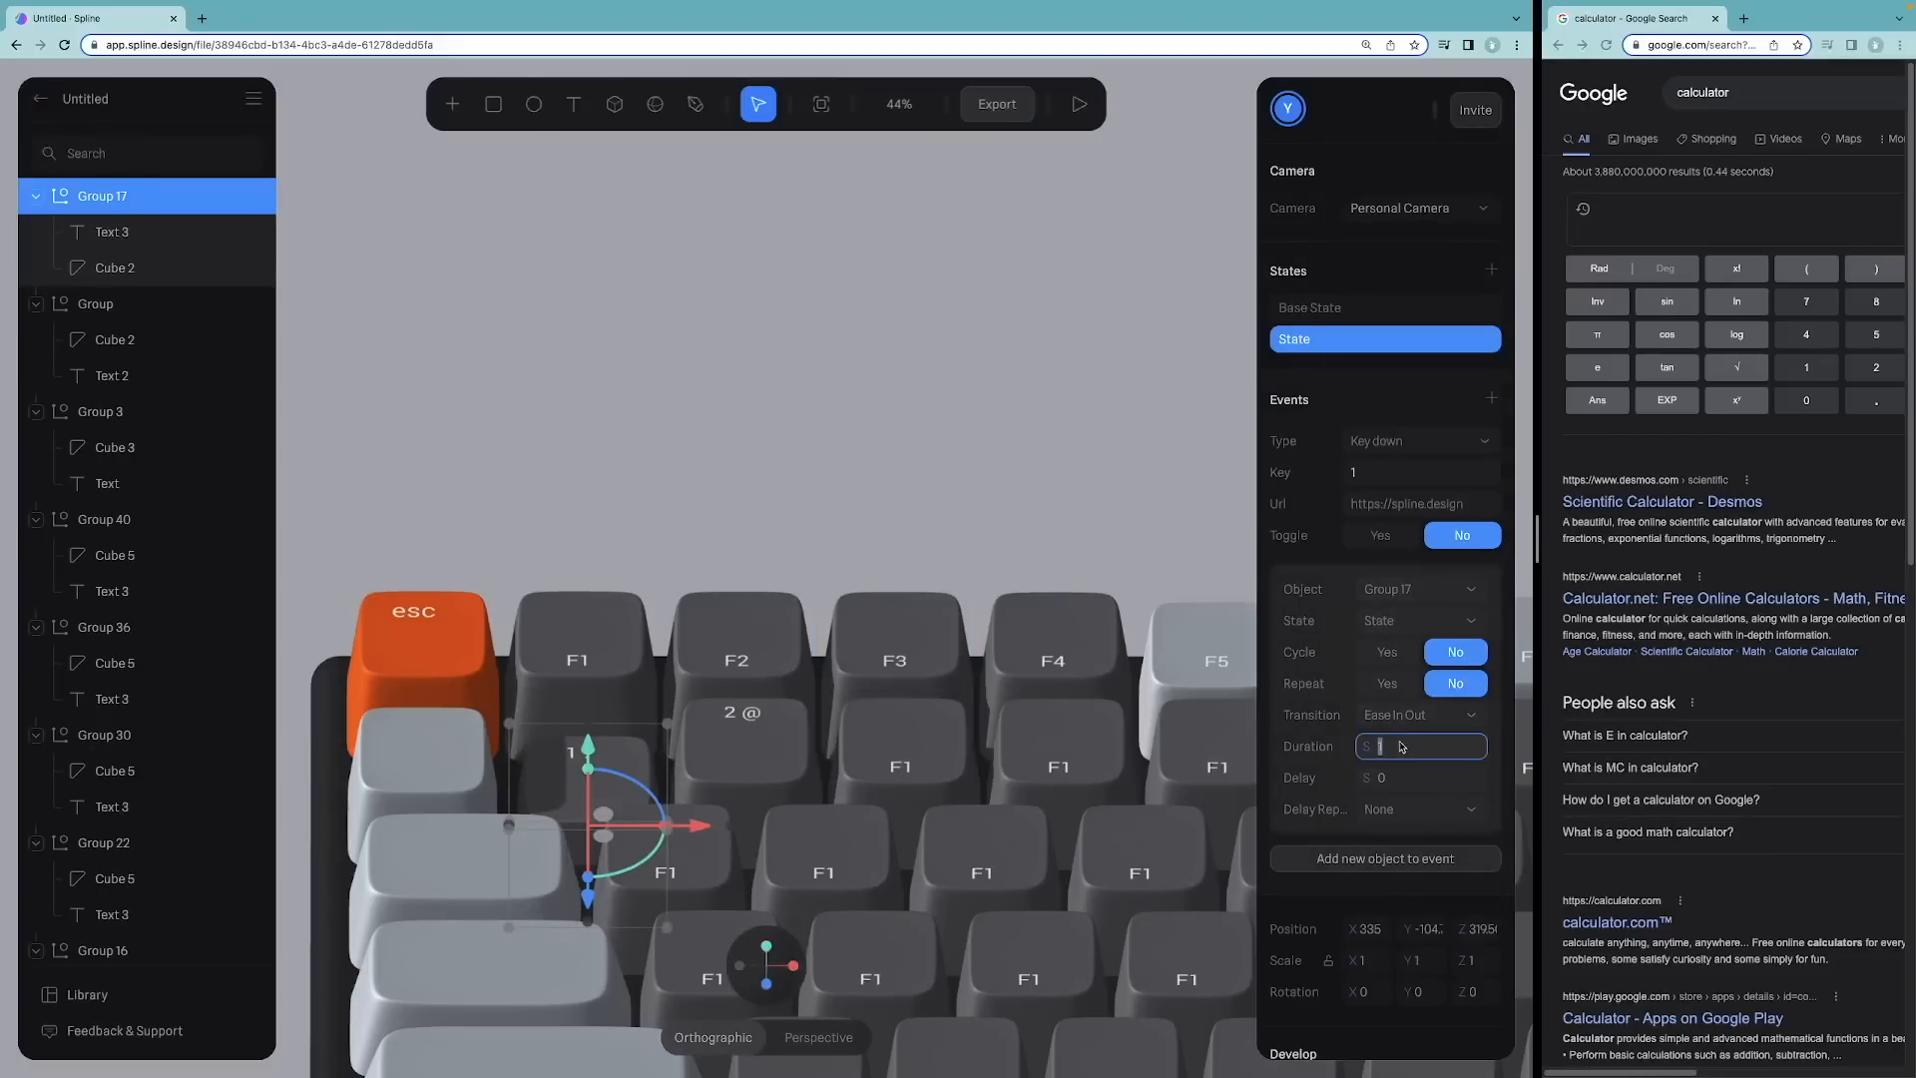
pyautogui.write('0.5')
pyautogui.press('Return')
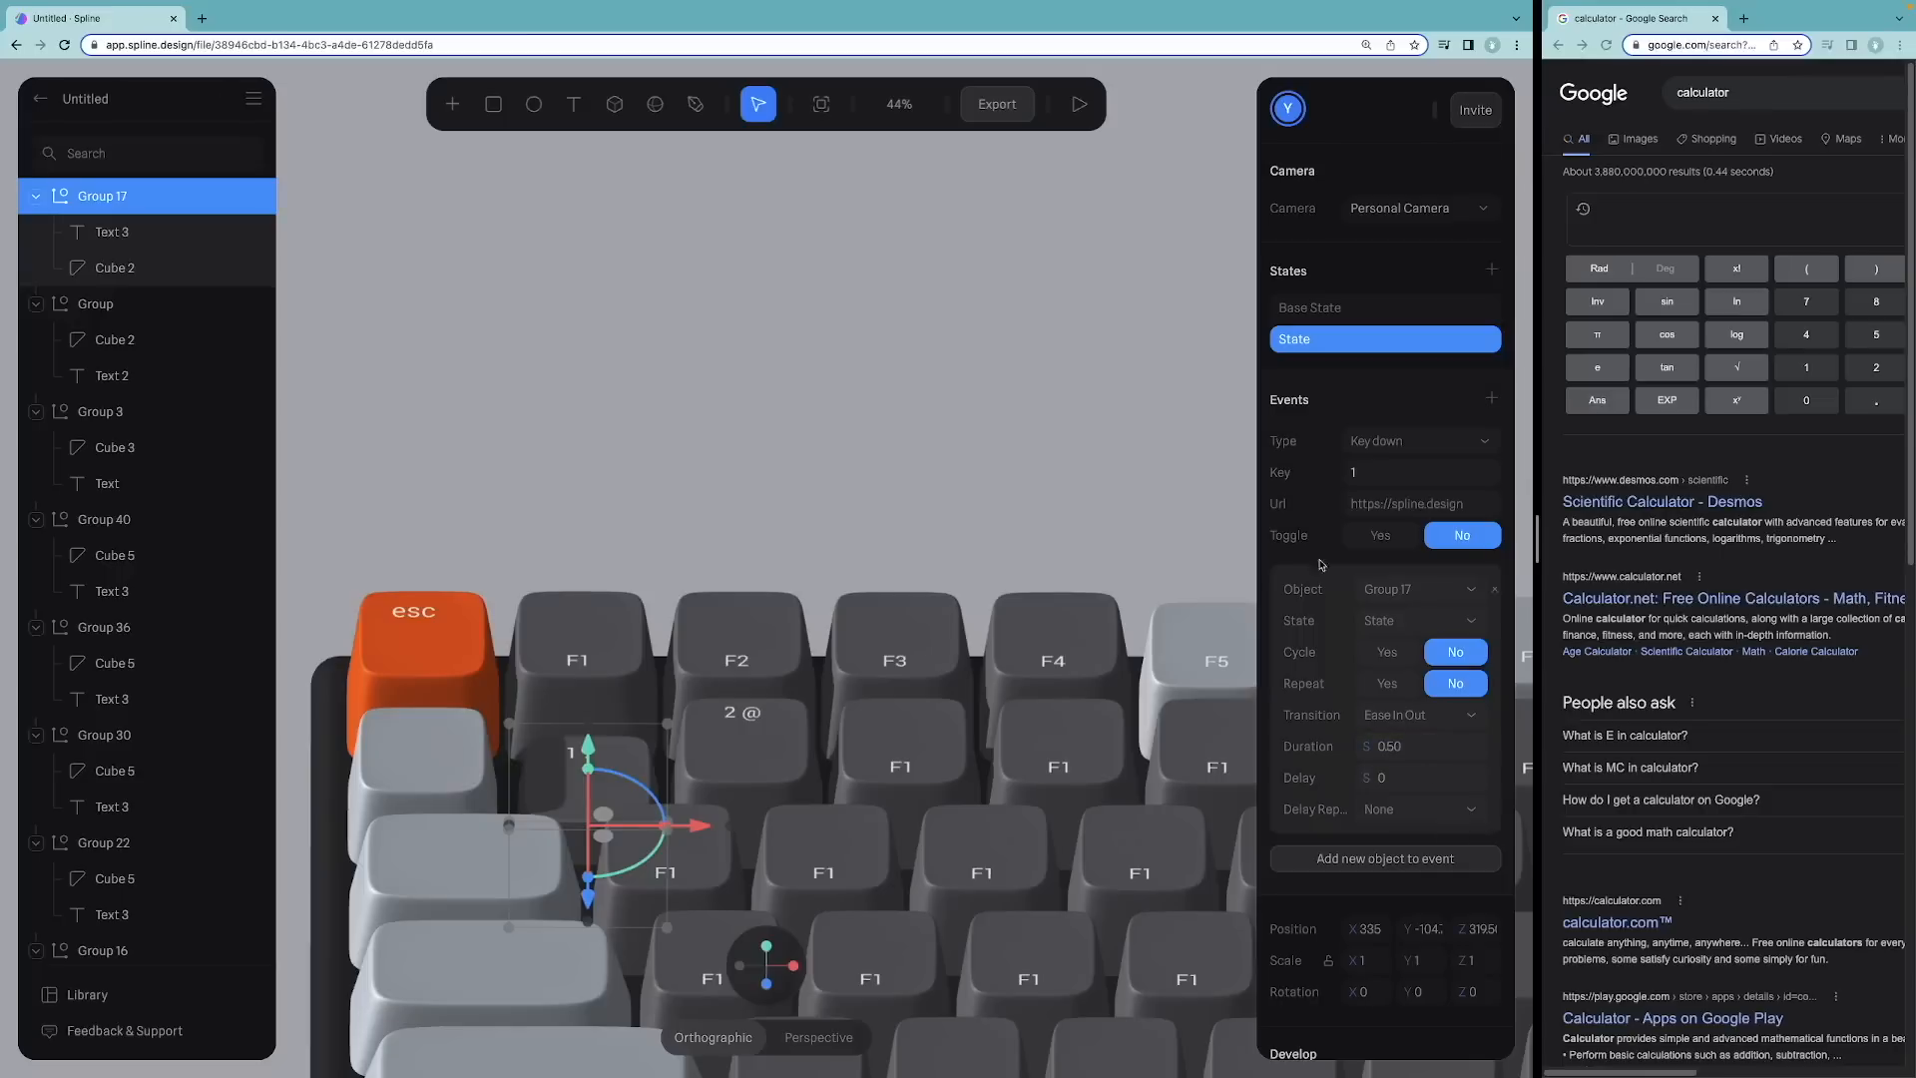
pyautogui.click(1080, 104)
pyautogui.press('1')
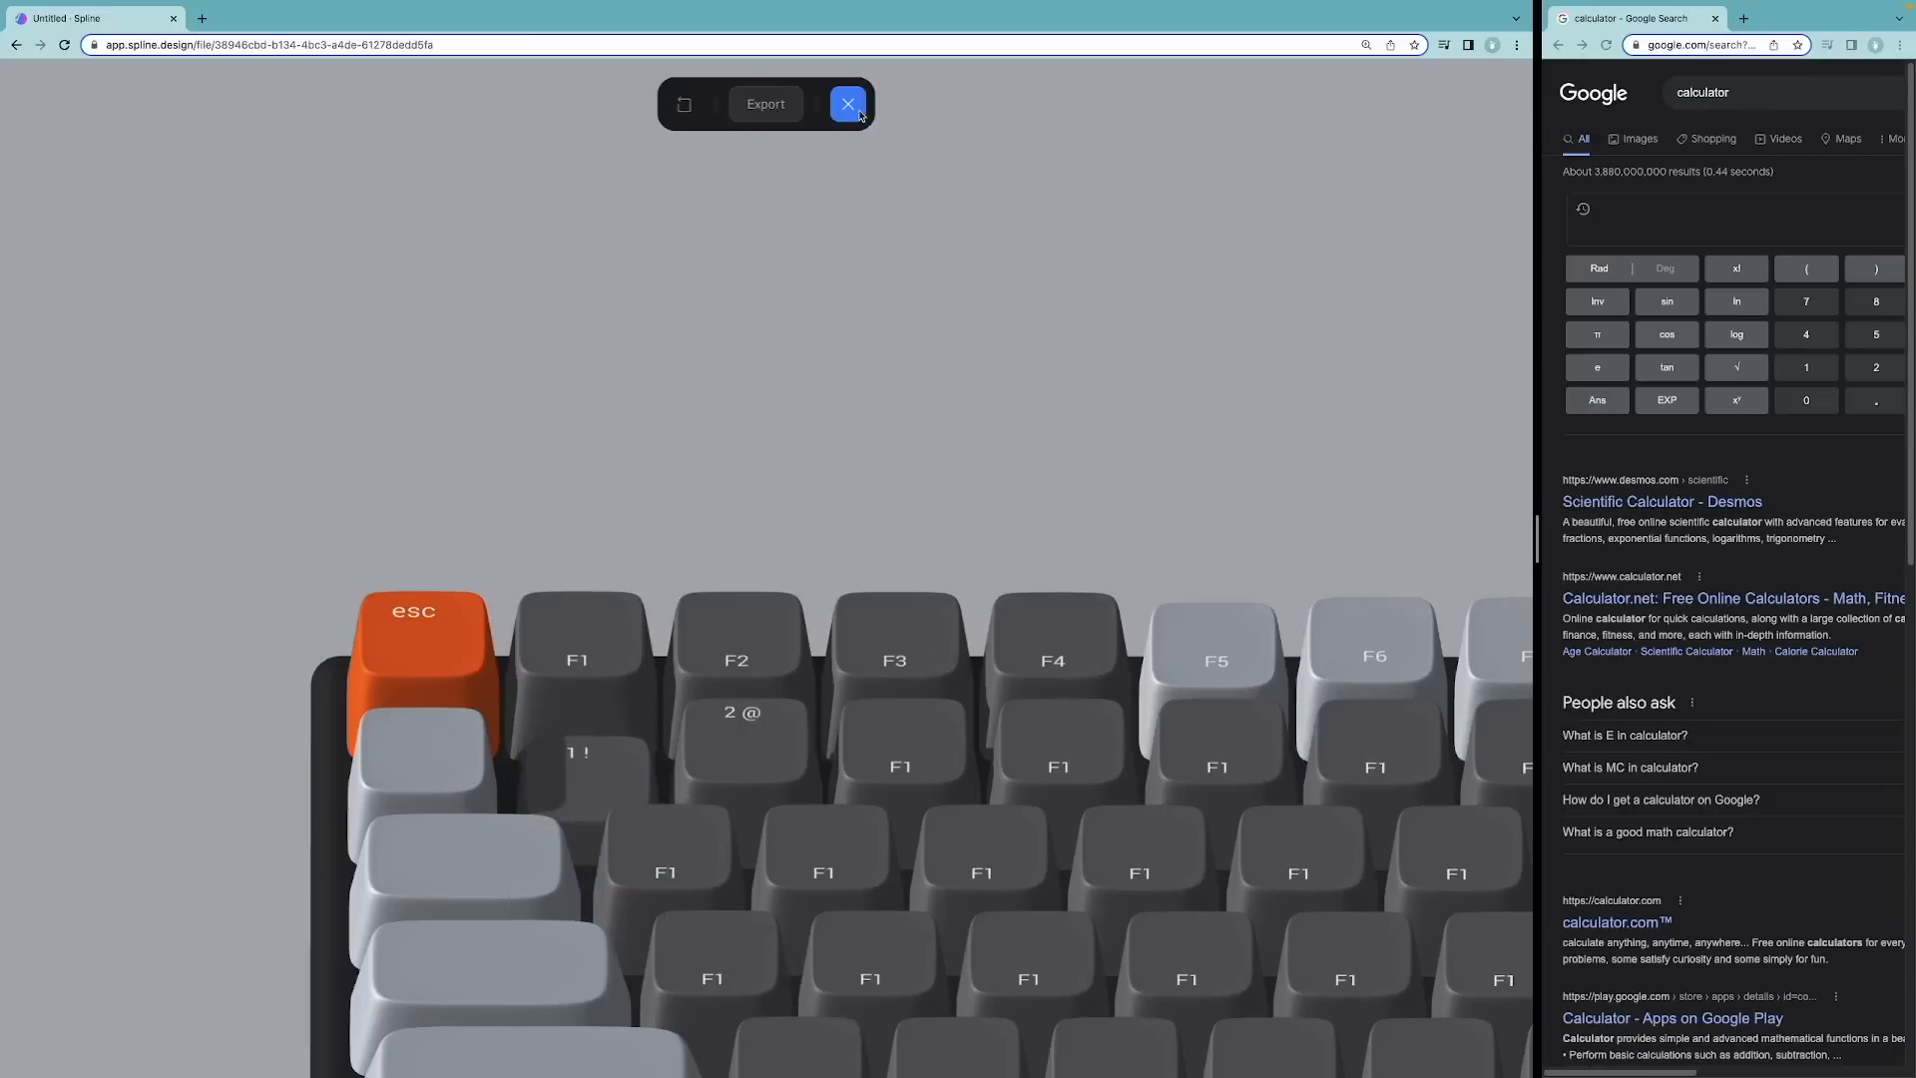
pyautogui.click(848, 104)
# Step: Set the Key down transition duration to 0.2 and open the preview
pyautogui.click(1397, 746)
pyautogui.press('Return')
pyautogui.click(1080, 104)
pyautogui.click(847, 104)
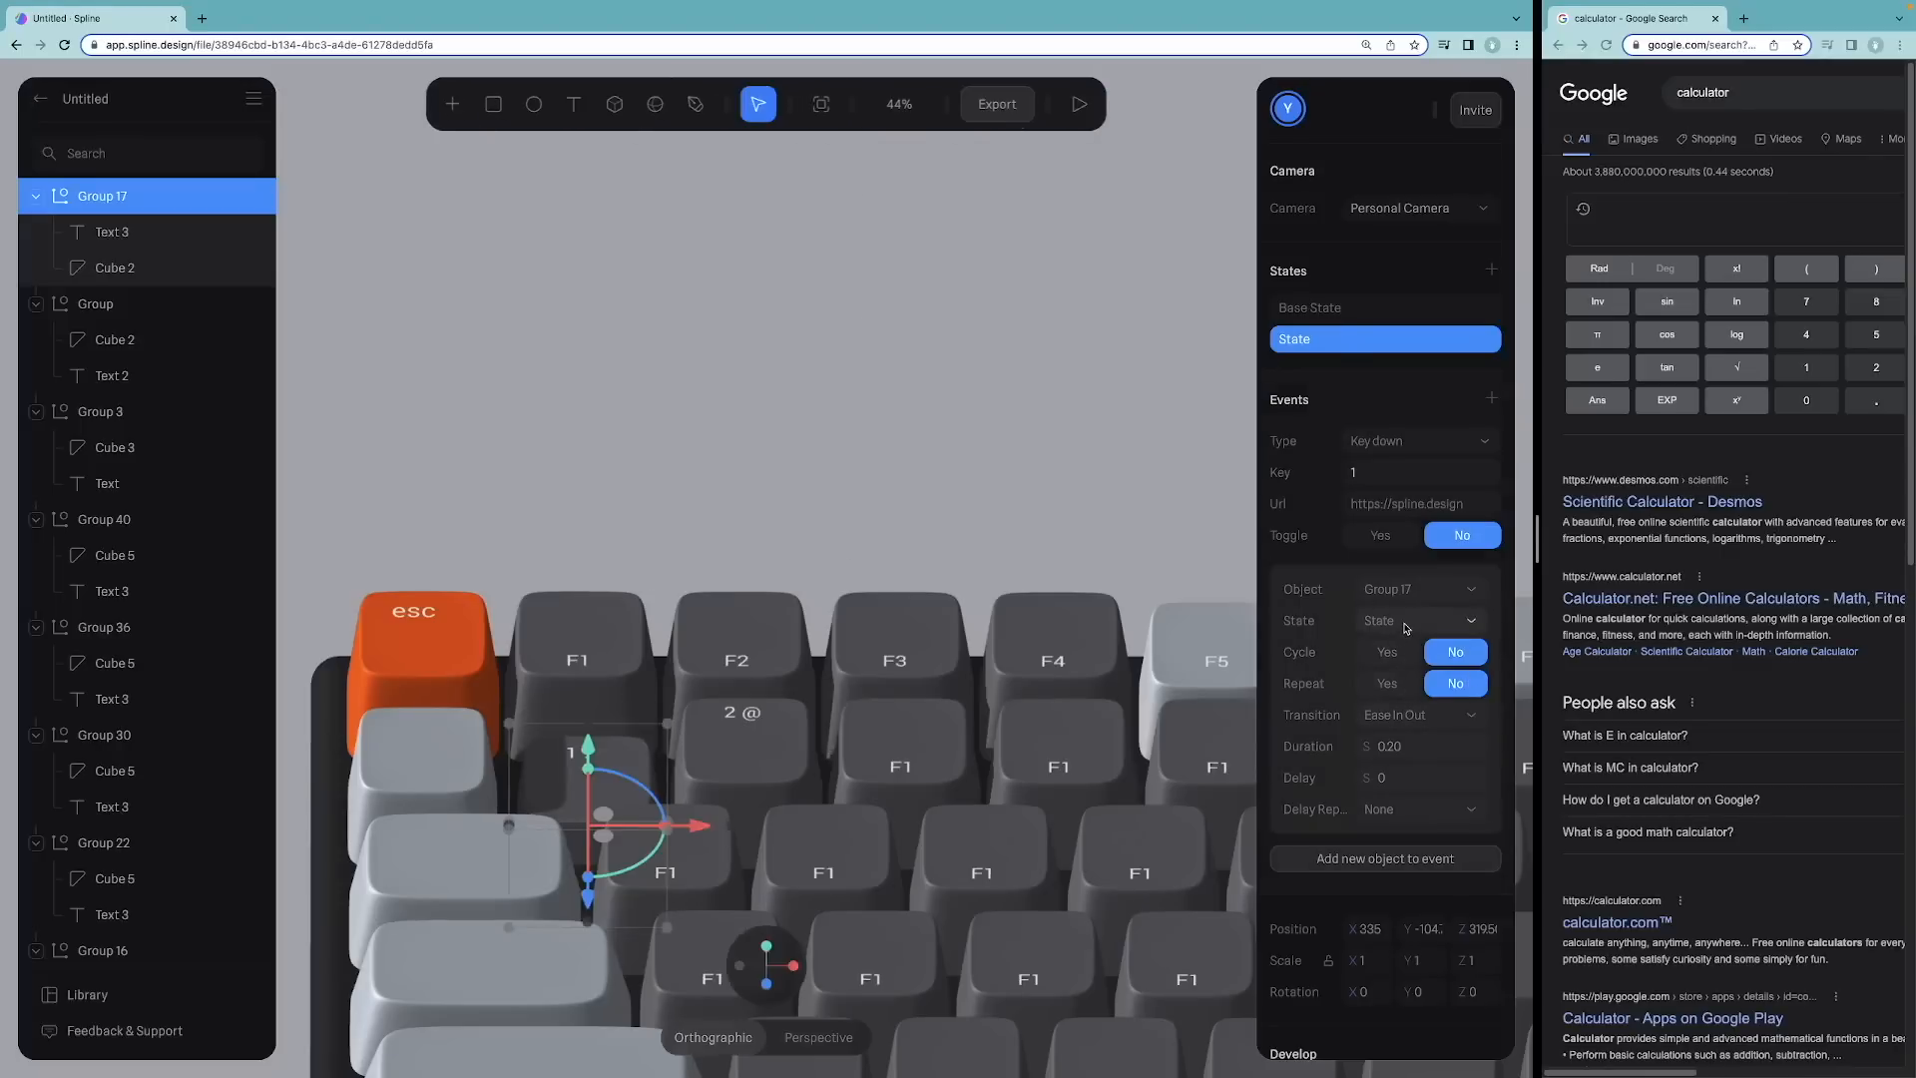
# Step: Preview the scene and press 1 repeatedly to check the key press
pyautogui.click(1080, 104)
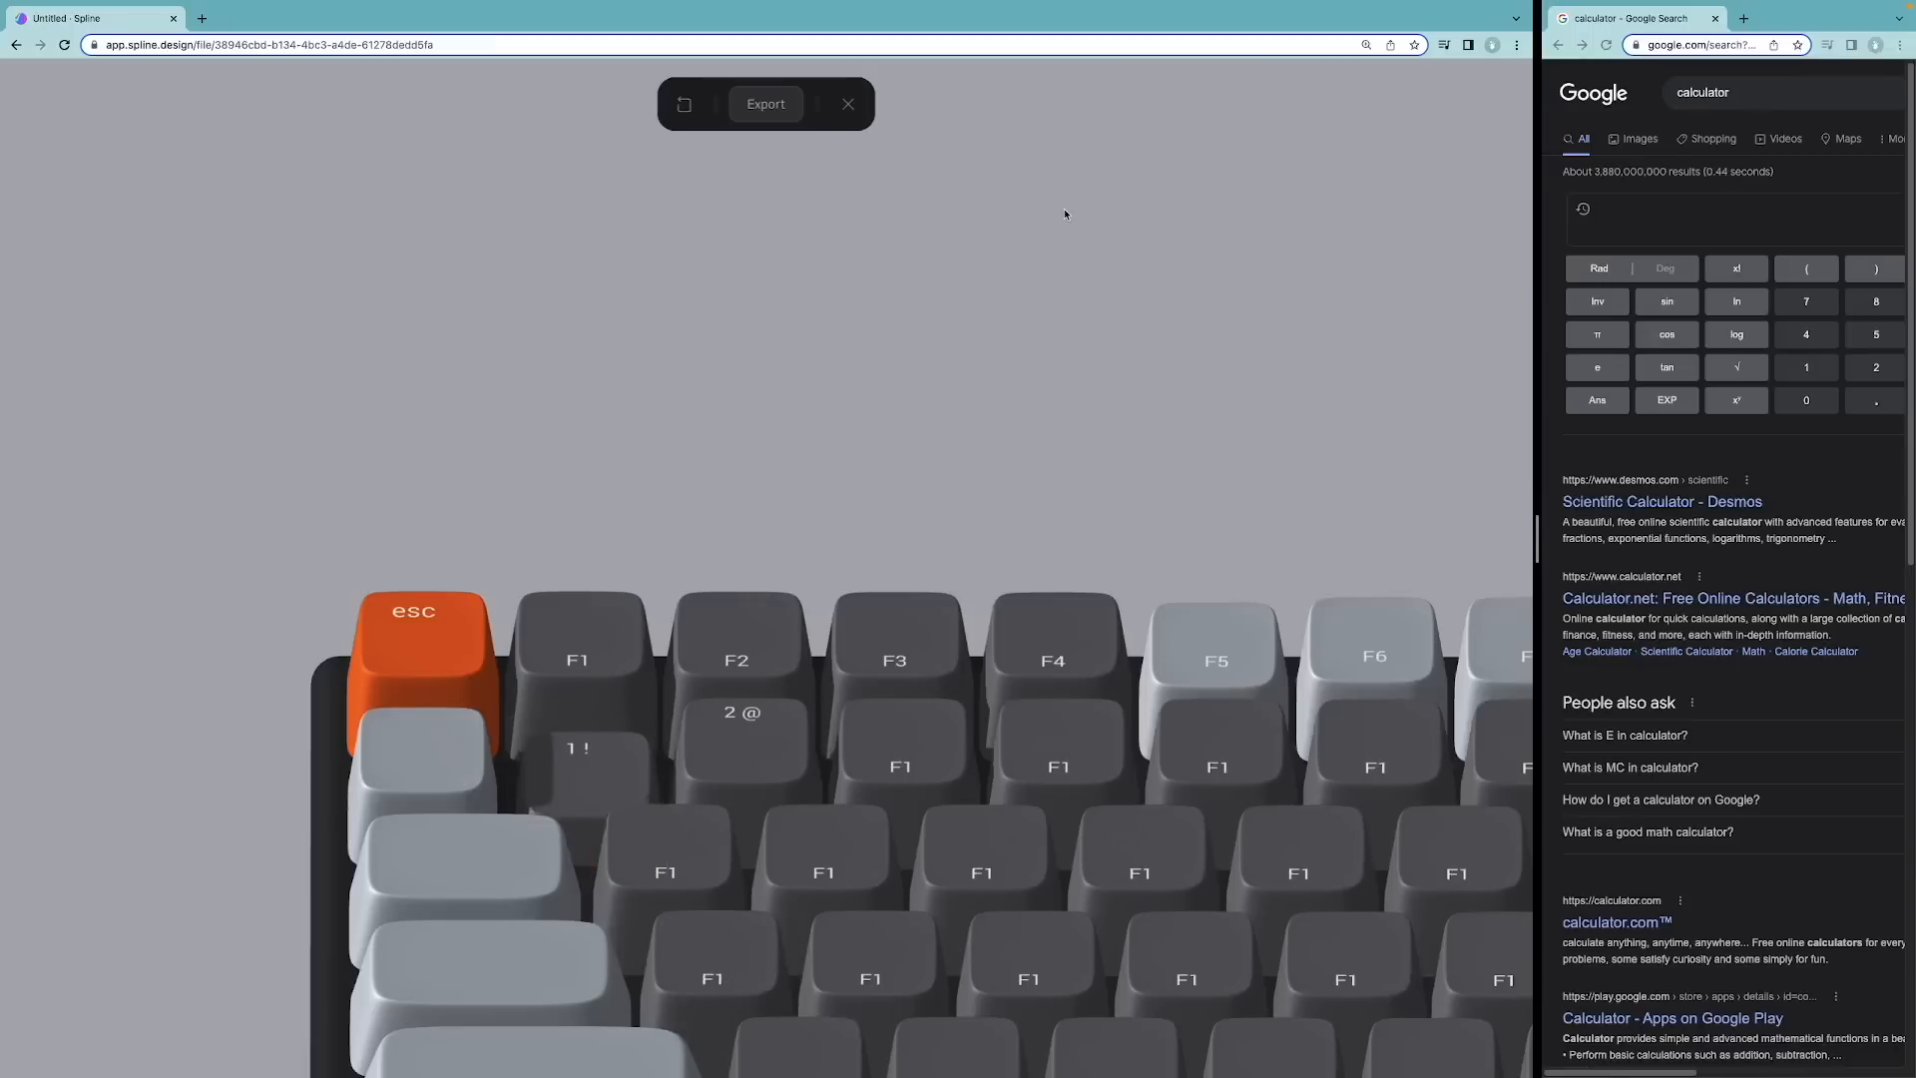
pyautogui.press('1')
pyautogui.press('1')
pyautogui.press('1')
pyautogui.press('1')
pyautogui.press('1')
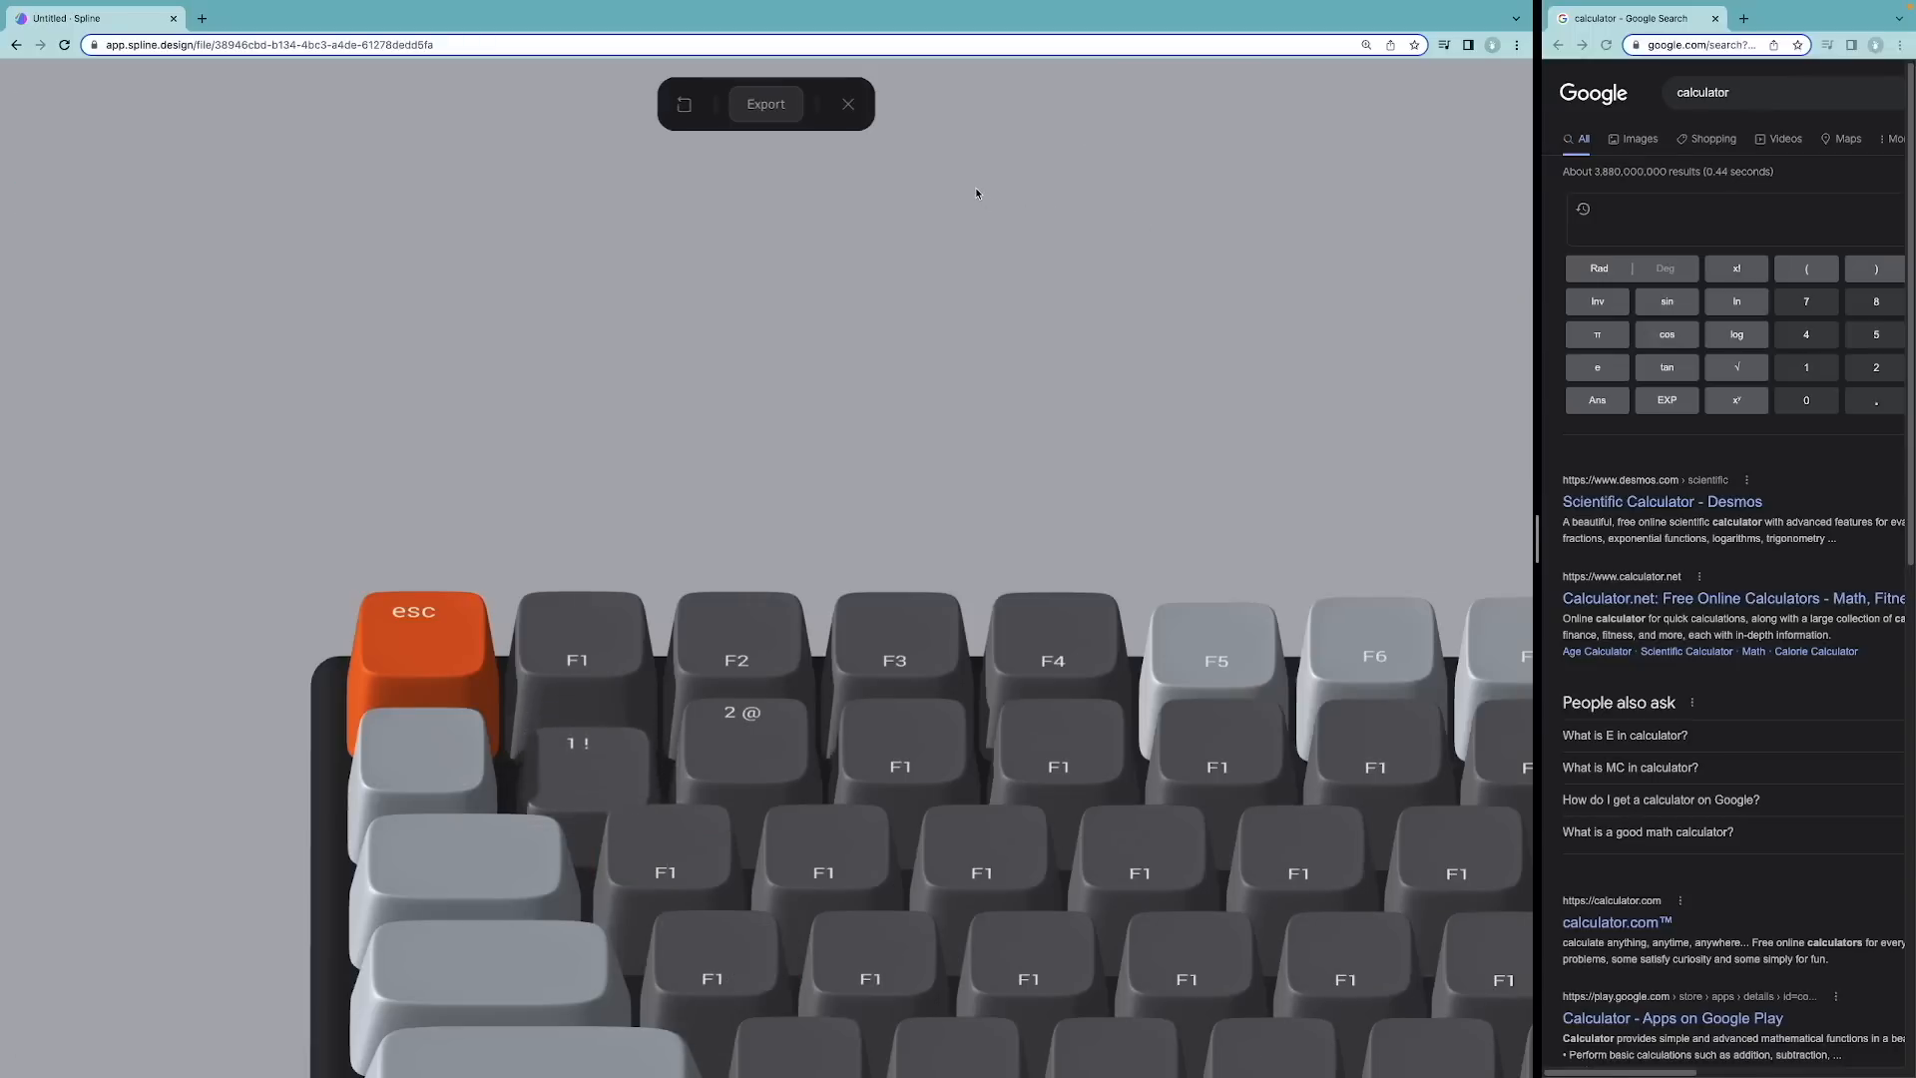
pyautogui.press('1')
pyautogui.press('1')
pyautogui.press('1')
pyautogui.click(848, 103)
# Step: Add a Key up event on key 1 that returns Group 17 to Base State
pyautogui.click(1454, 651)
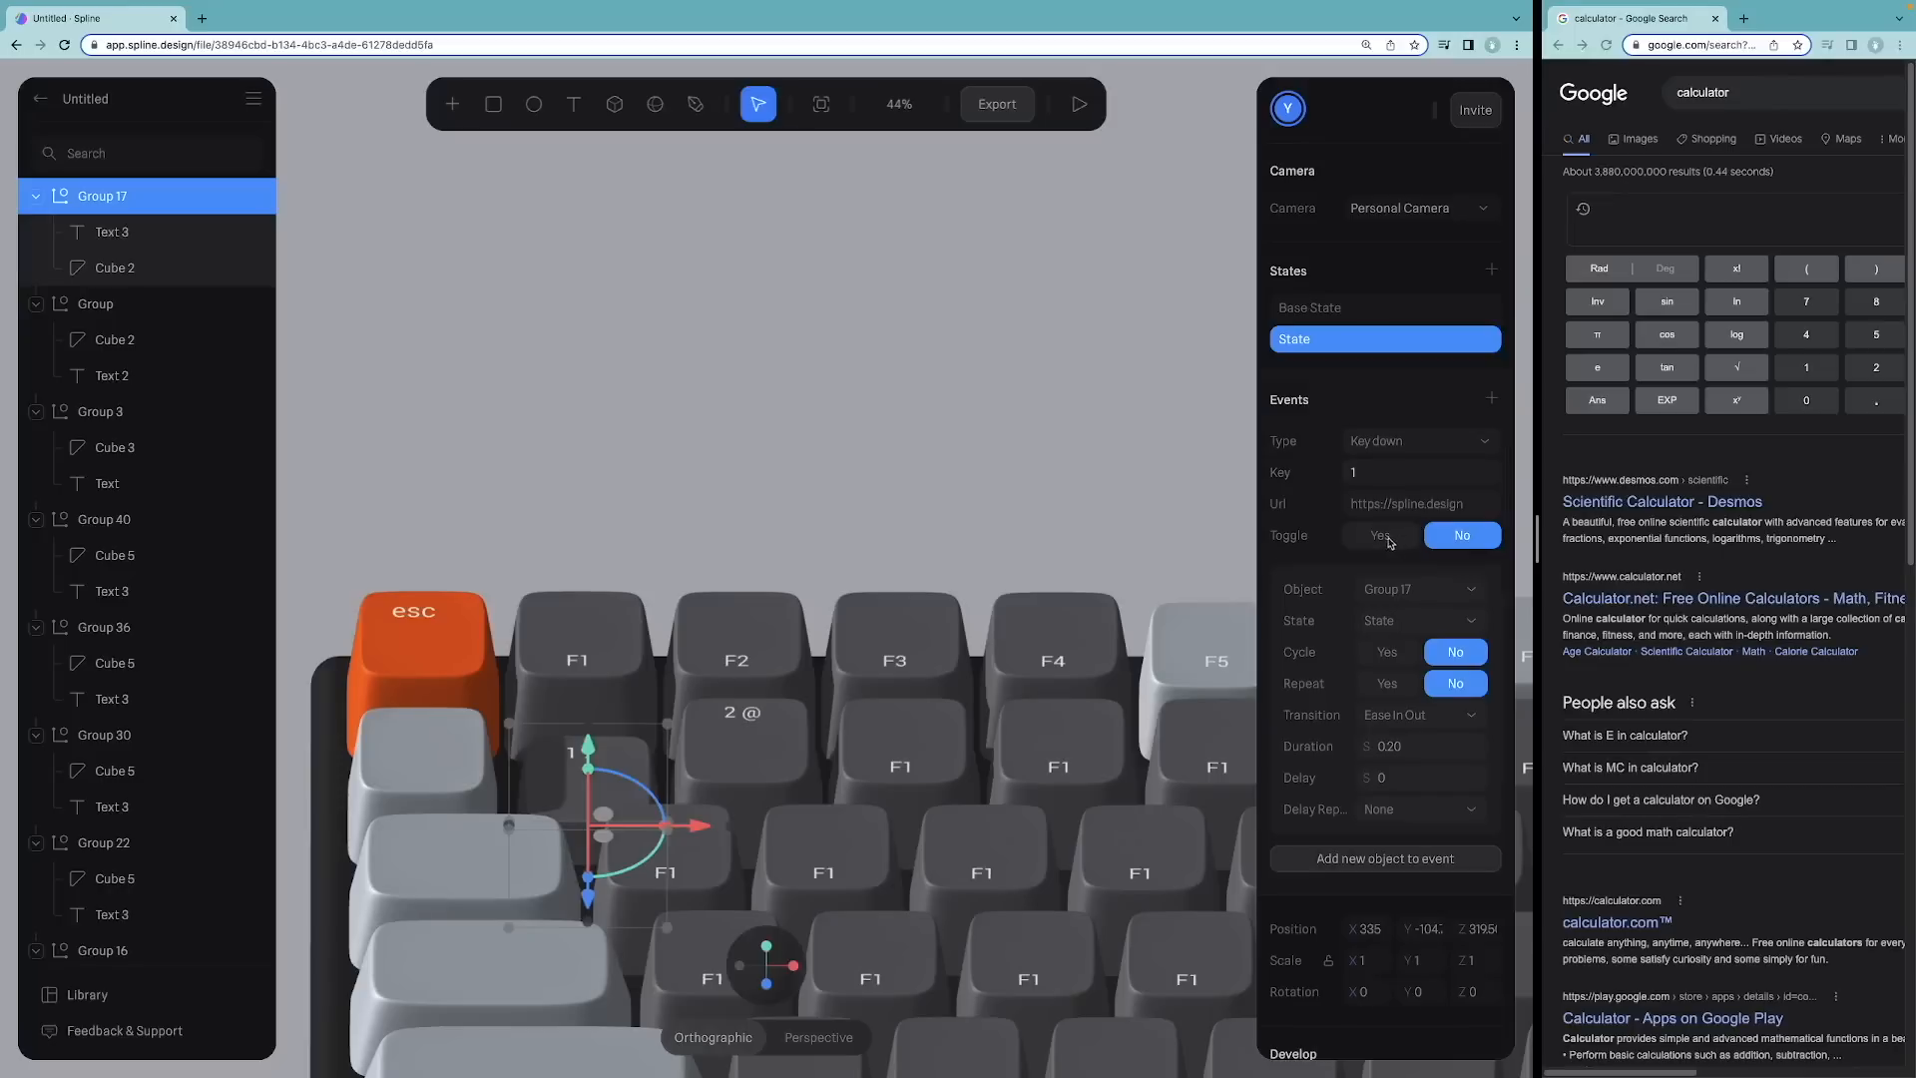
pyautogui.click(1491, 398)
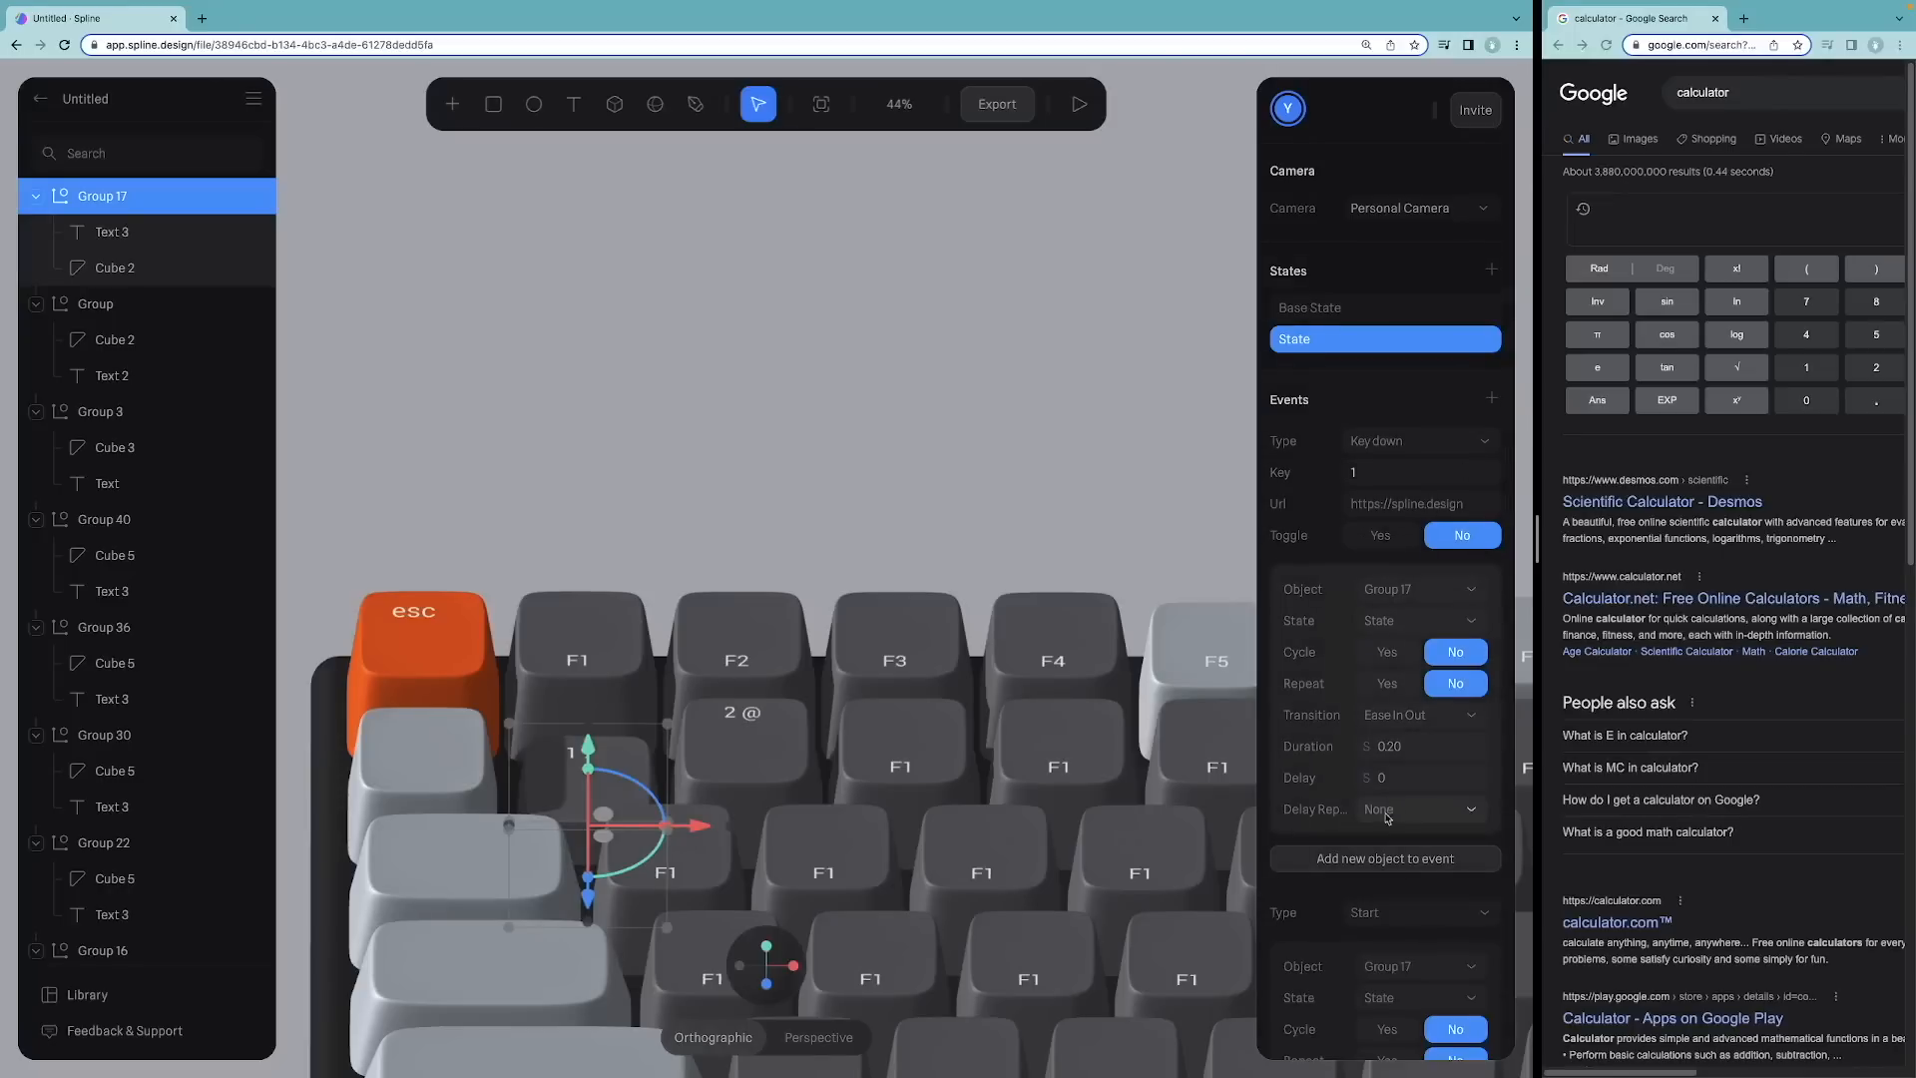
pyautogui.scroll(-1, 1386, 818)
pyautogui.click(1400, 787)
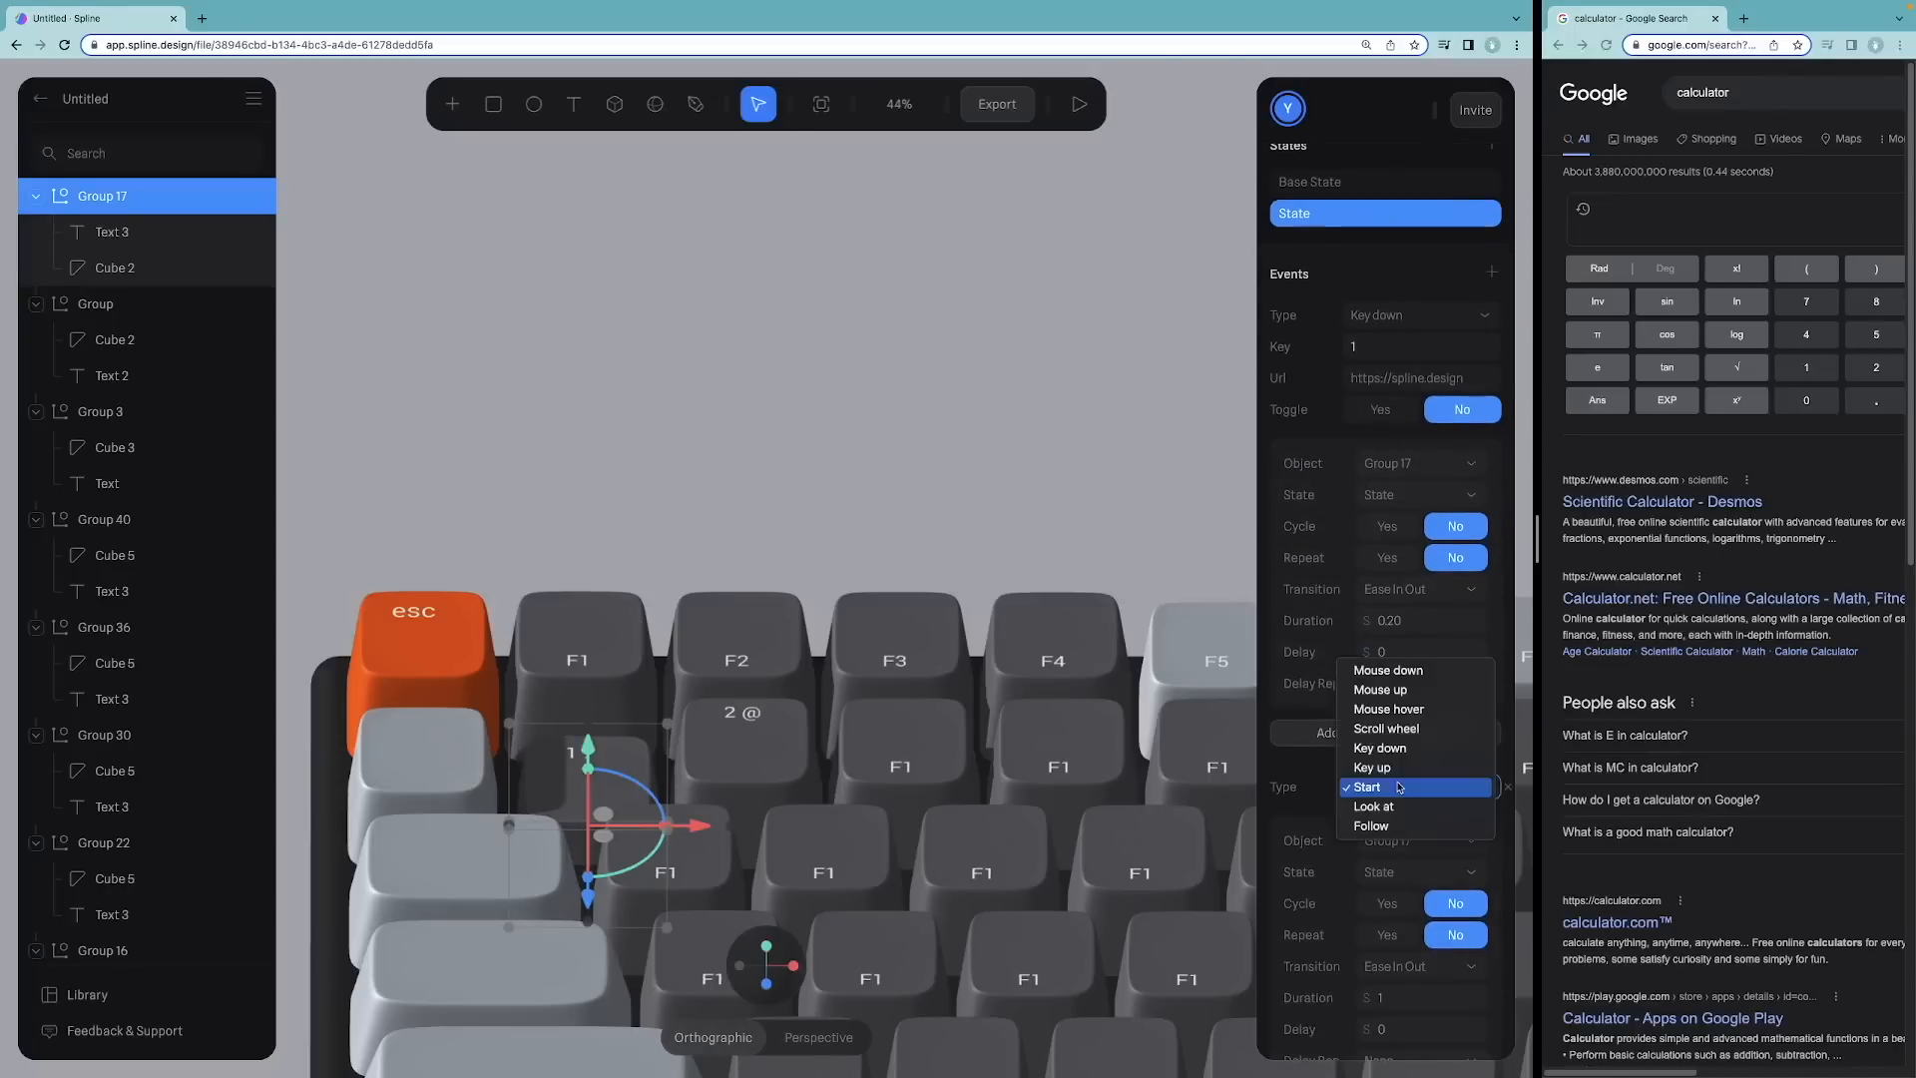
pyautogui.click(1401, 767)
pyautogui.click(1392, 822)
pyautogui.write('1')
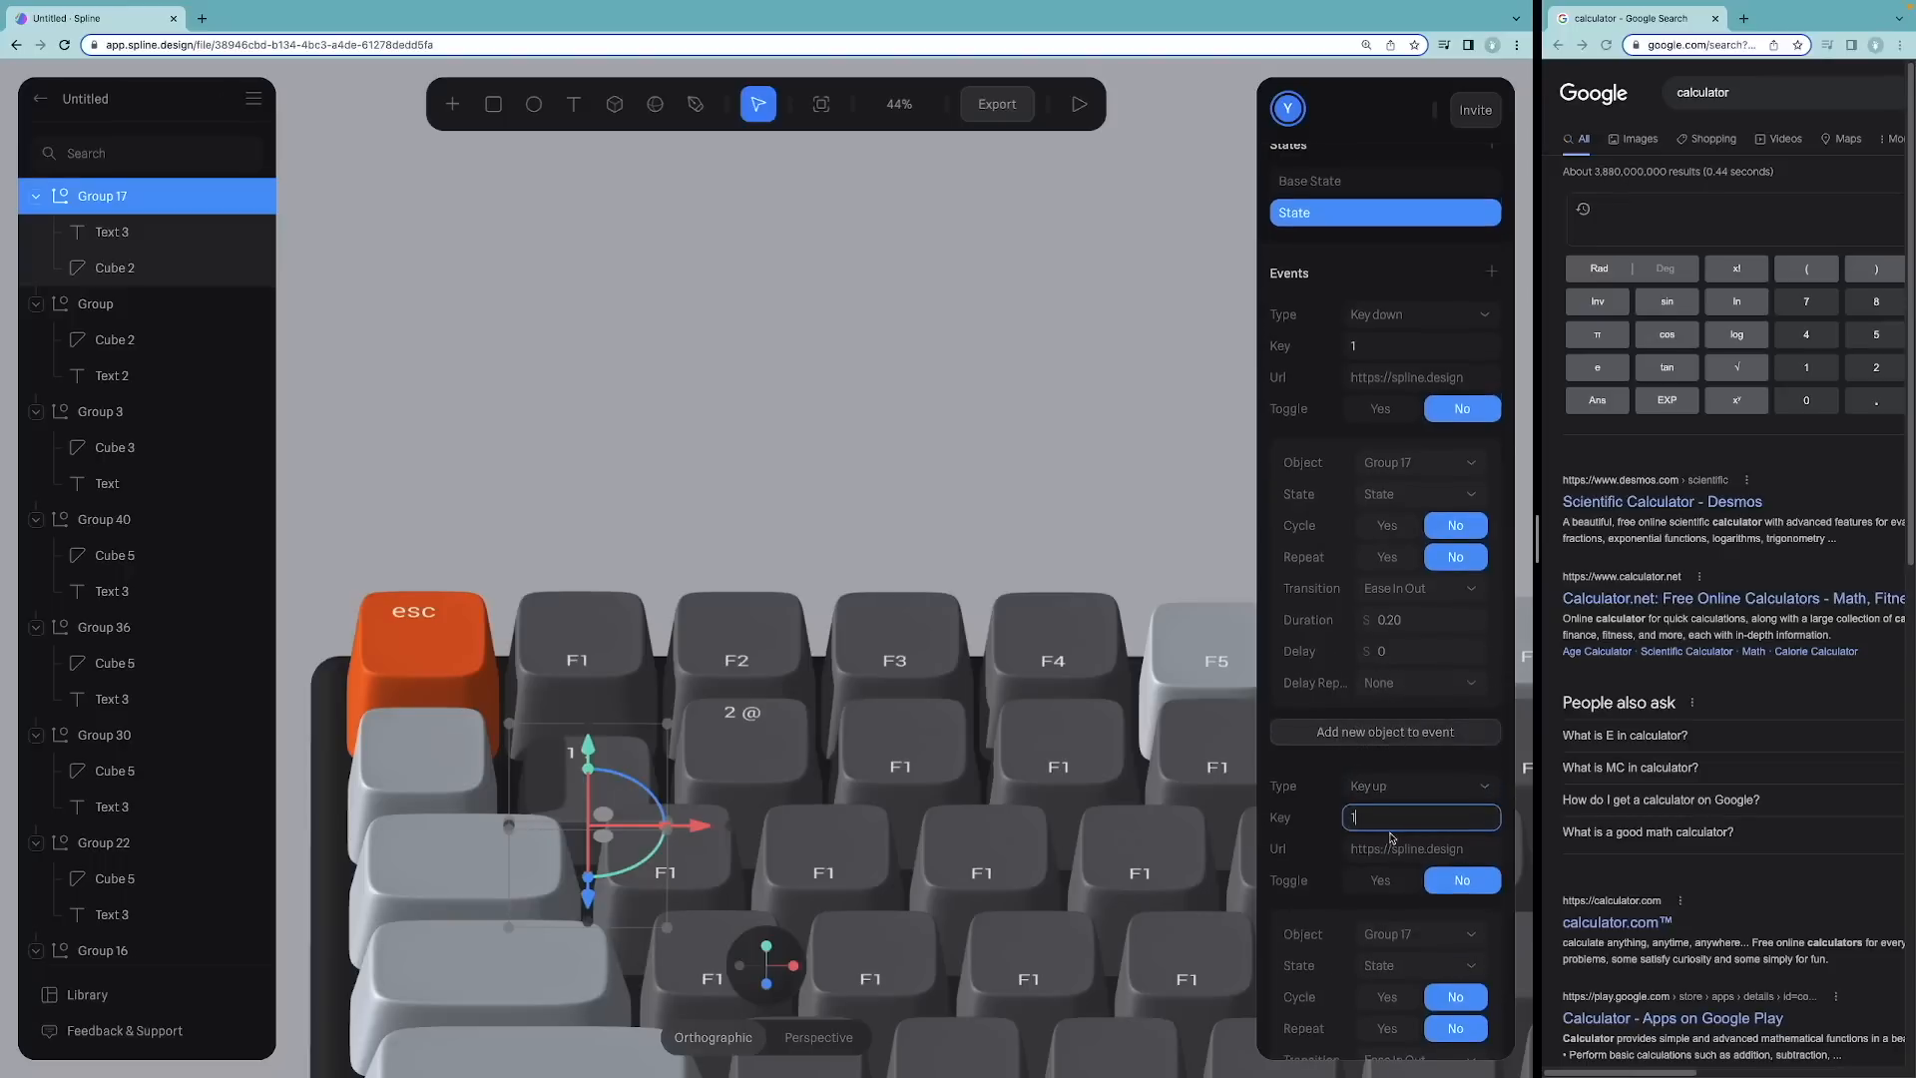
pyautogui.scroll(-1, 1398, 846)
pyautogui.click(1402, 945)
pyautogui.click(1392, 1030)
# Step: Deselect everything and test pressing 1 in the preview
pyautogui.click(1074, 419)
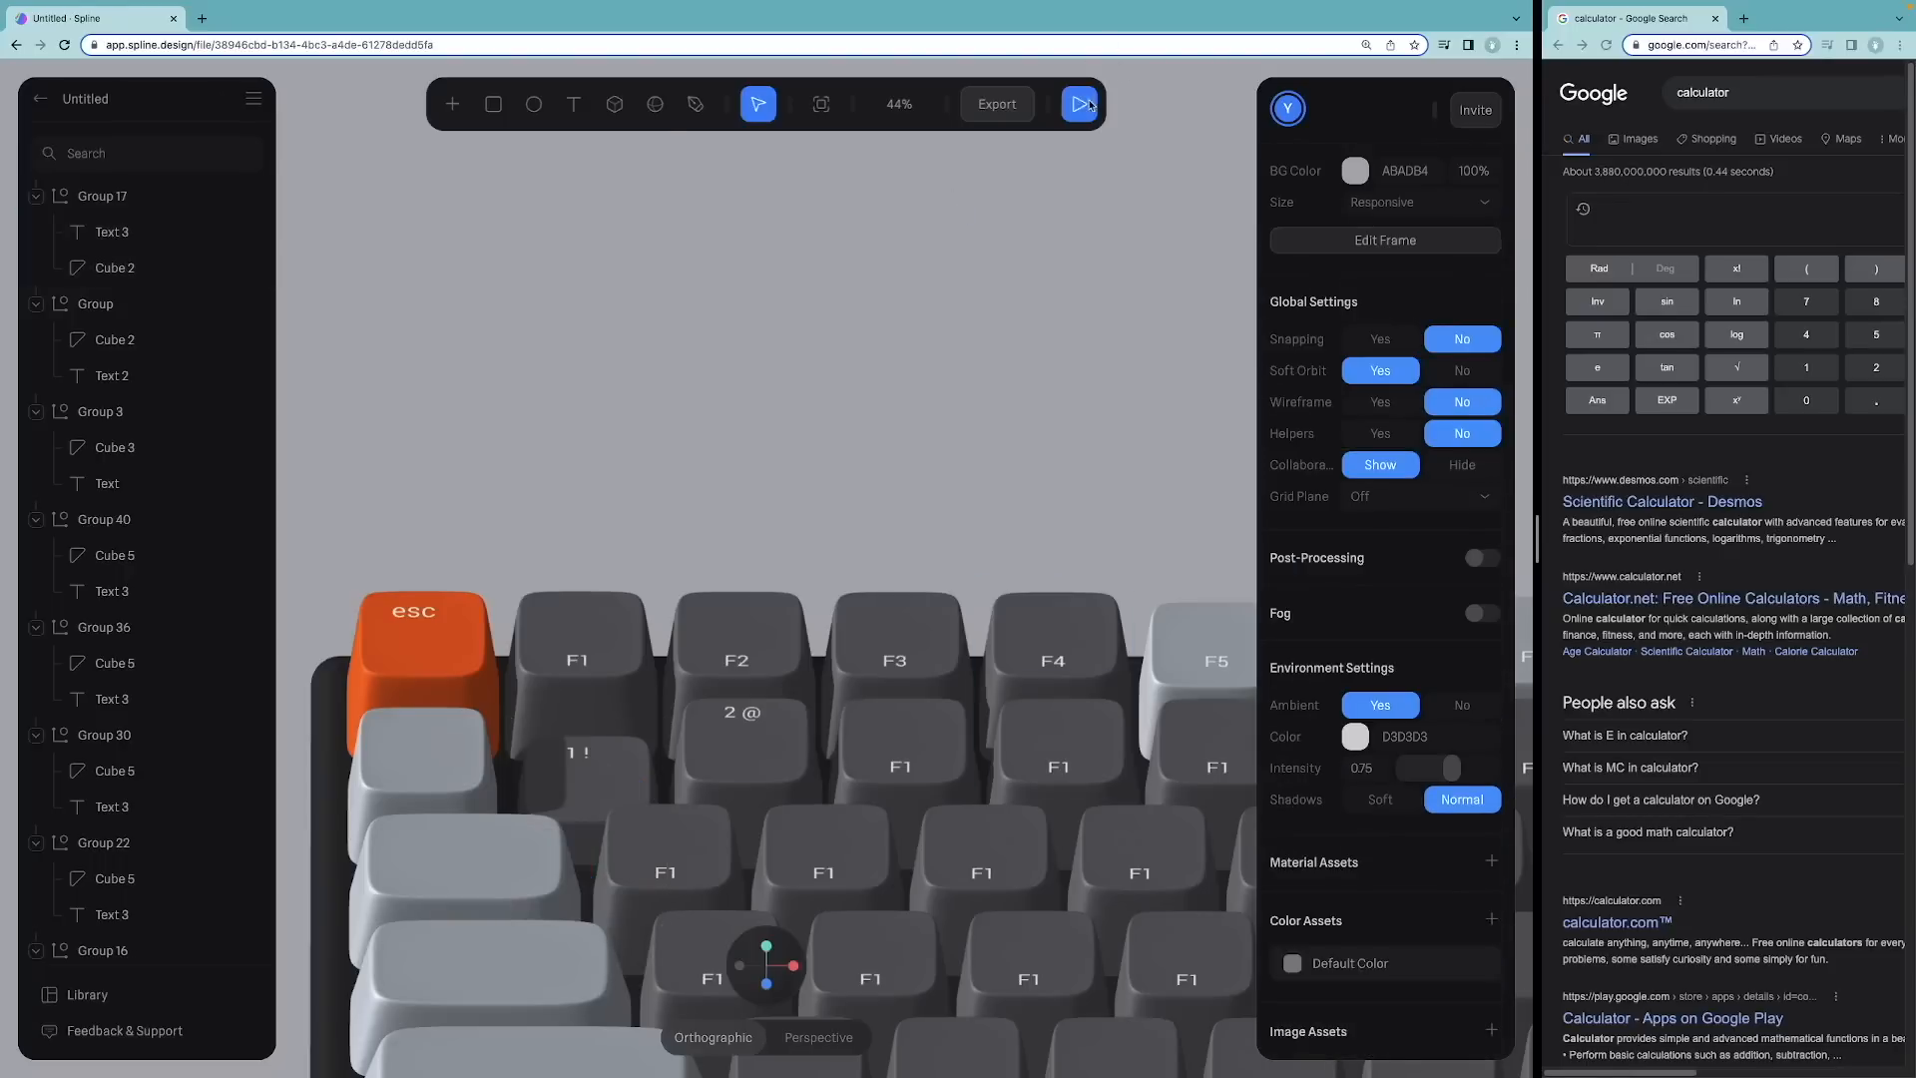
pyautogui.click(1079, 103)
pyautogui.press('1')
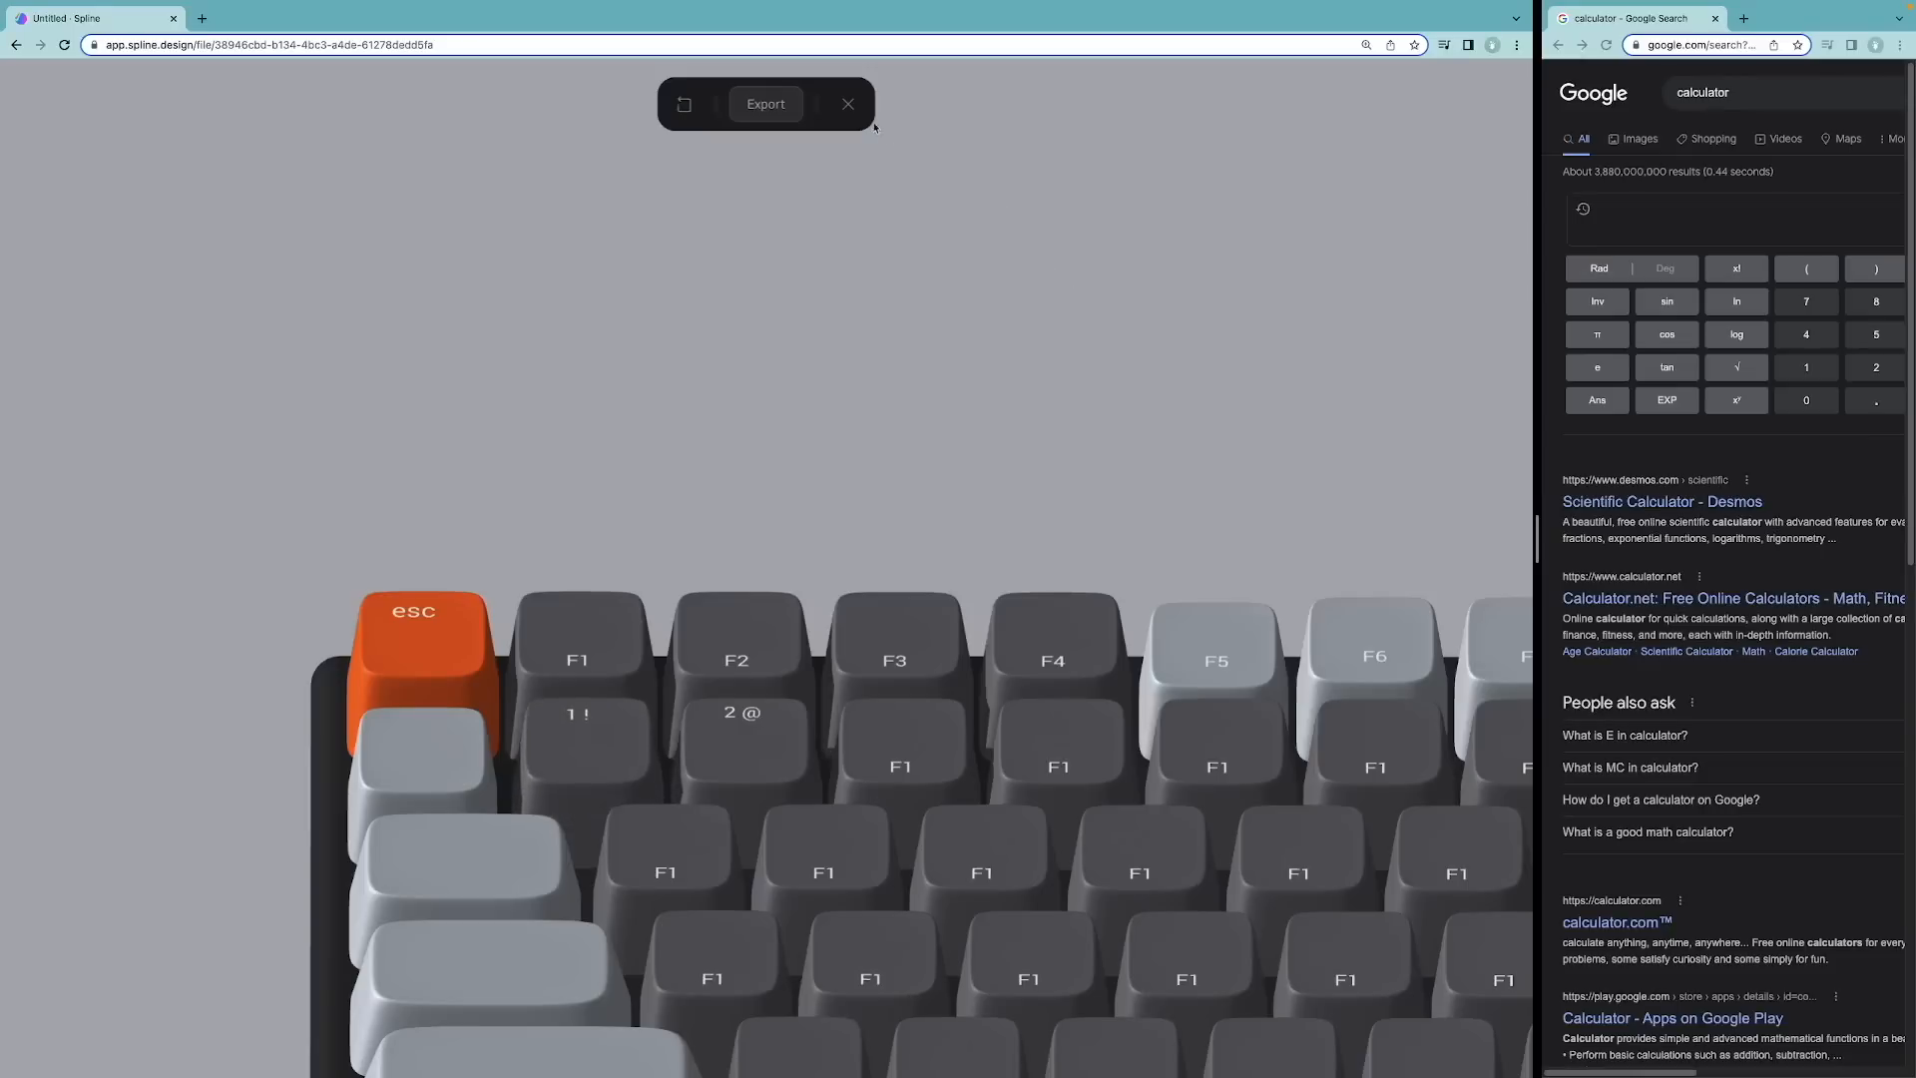
pyautogui.click(848, 104)
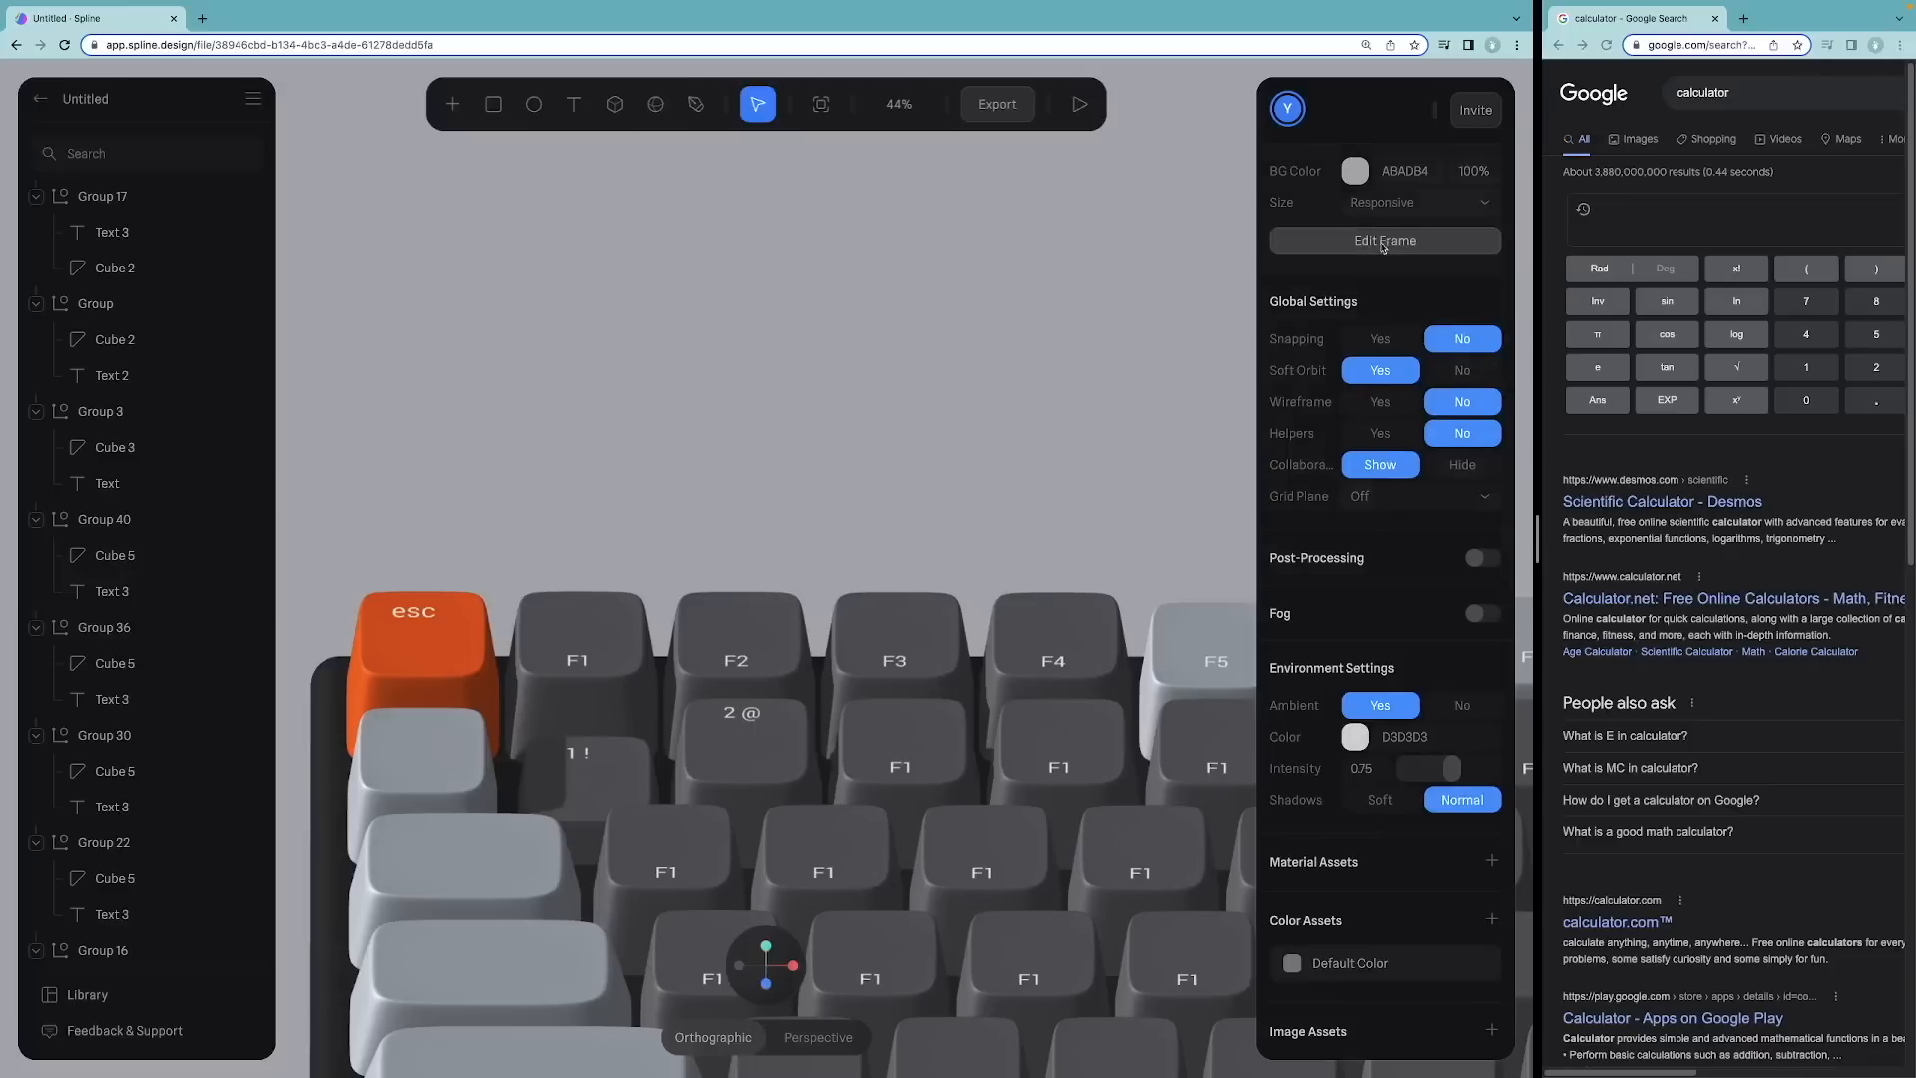
# Step: Reselect the 1 key and open the Key up event's transition duration for editing
pyautogui.click(595, 748)
pyautogui.click(606, 778)
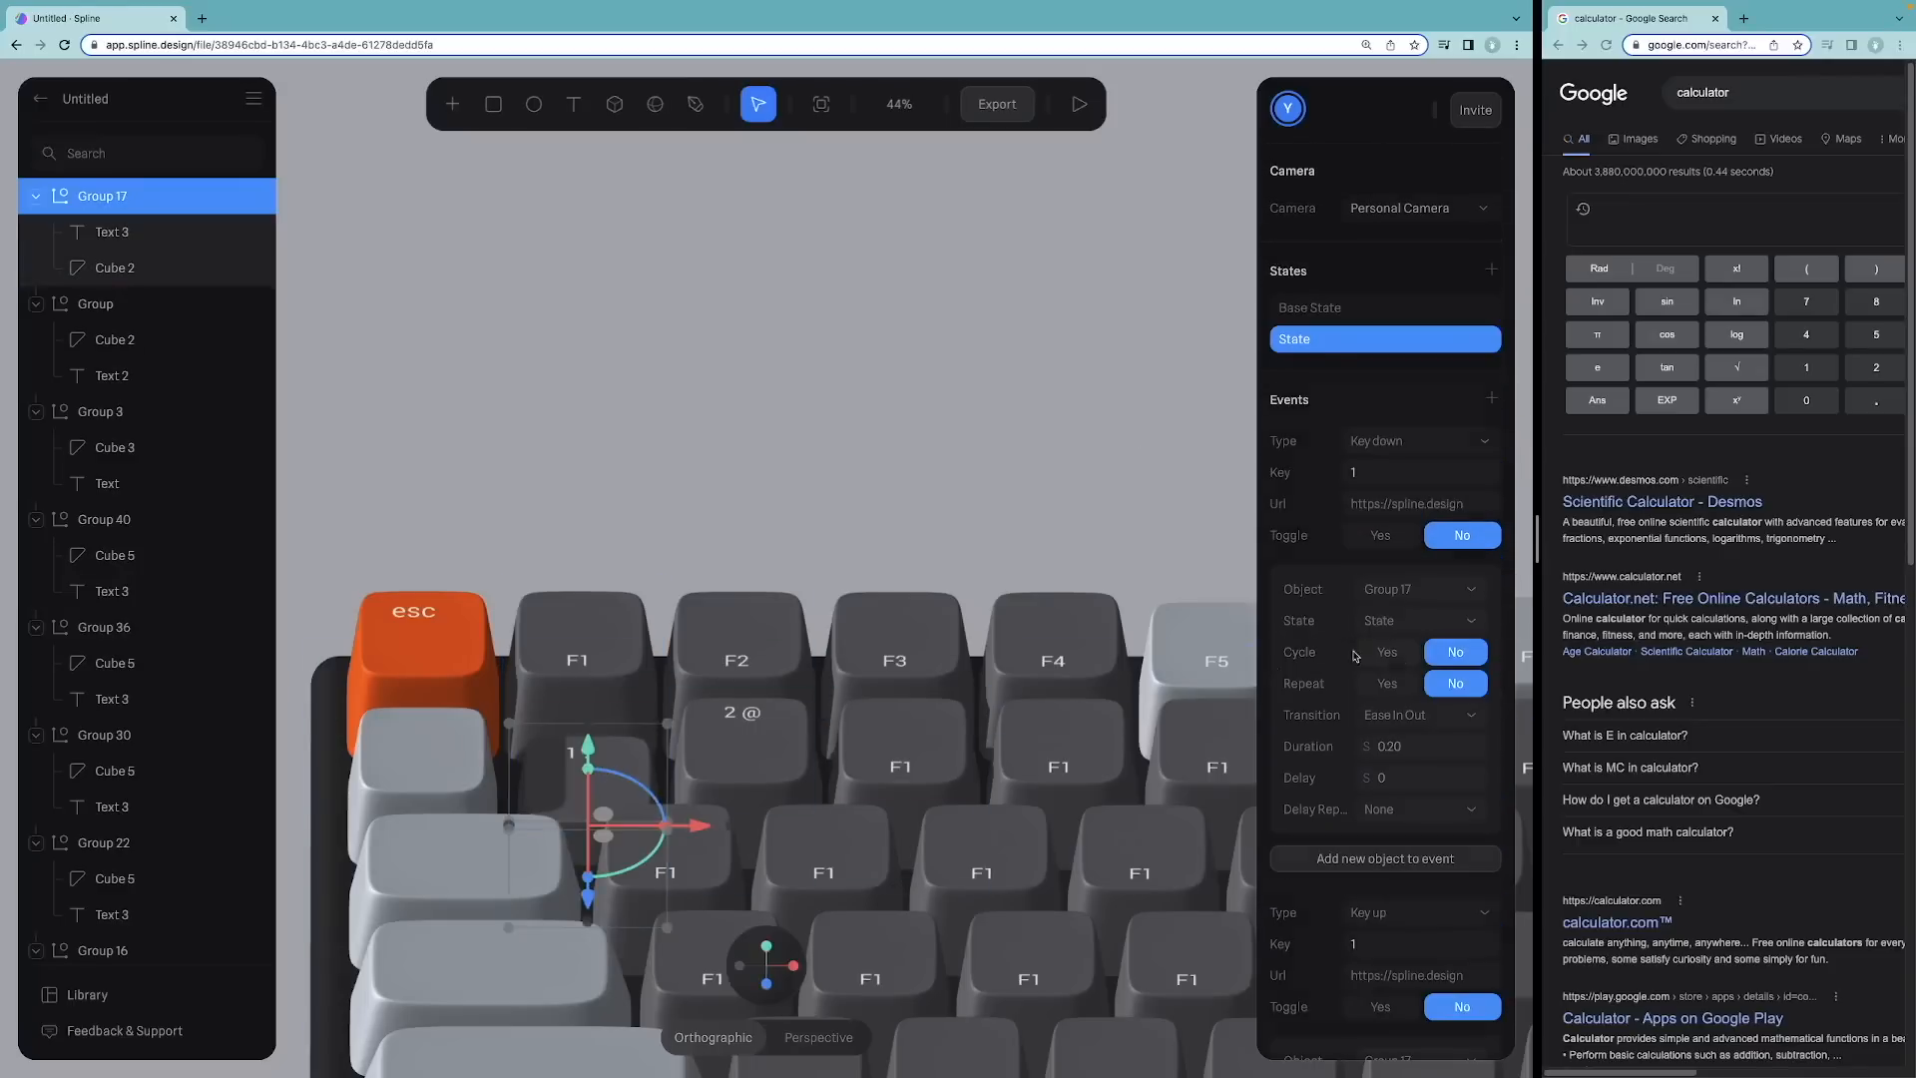
pyautogui.scroll(-3, 1424, 631)
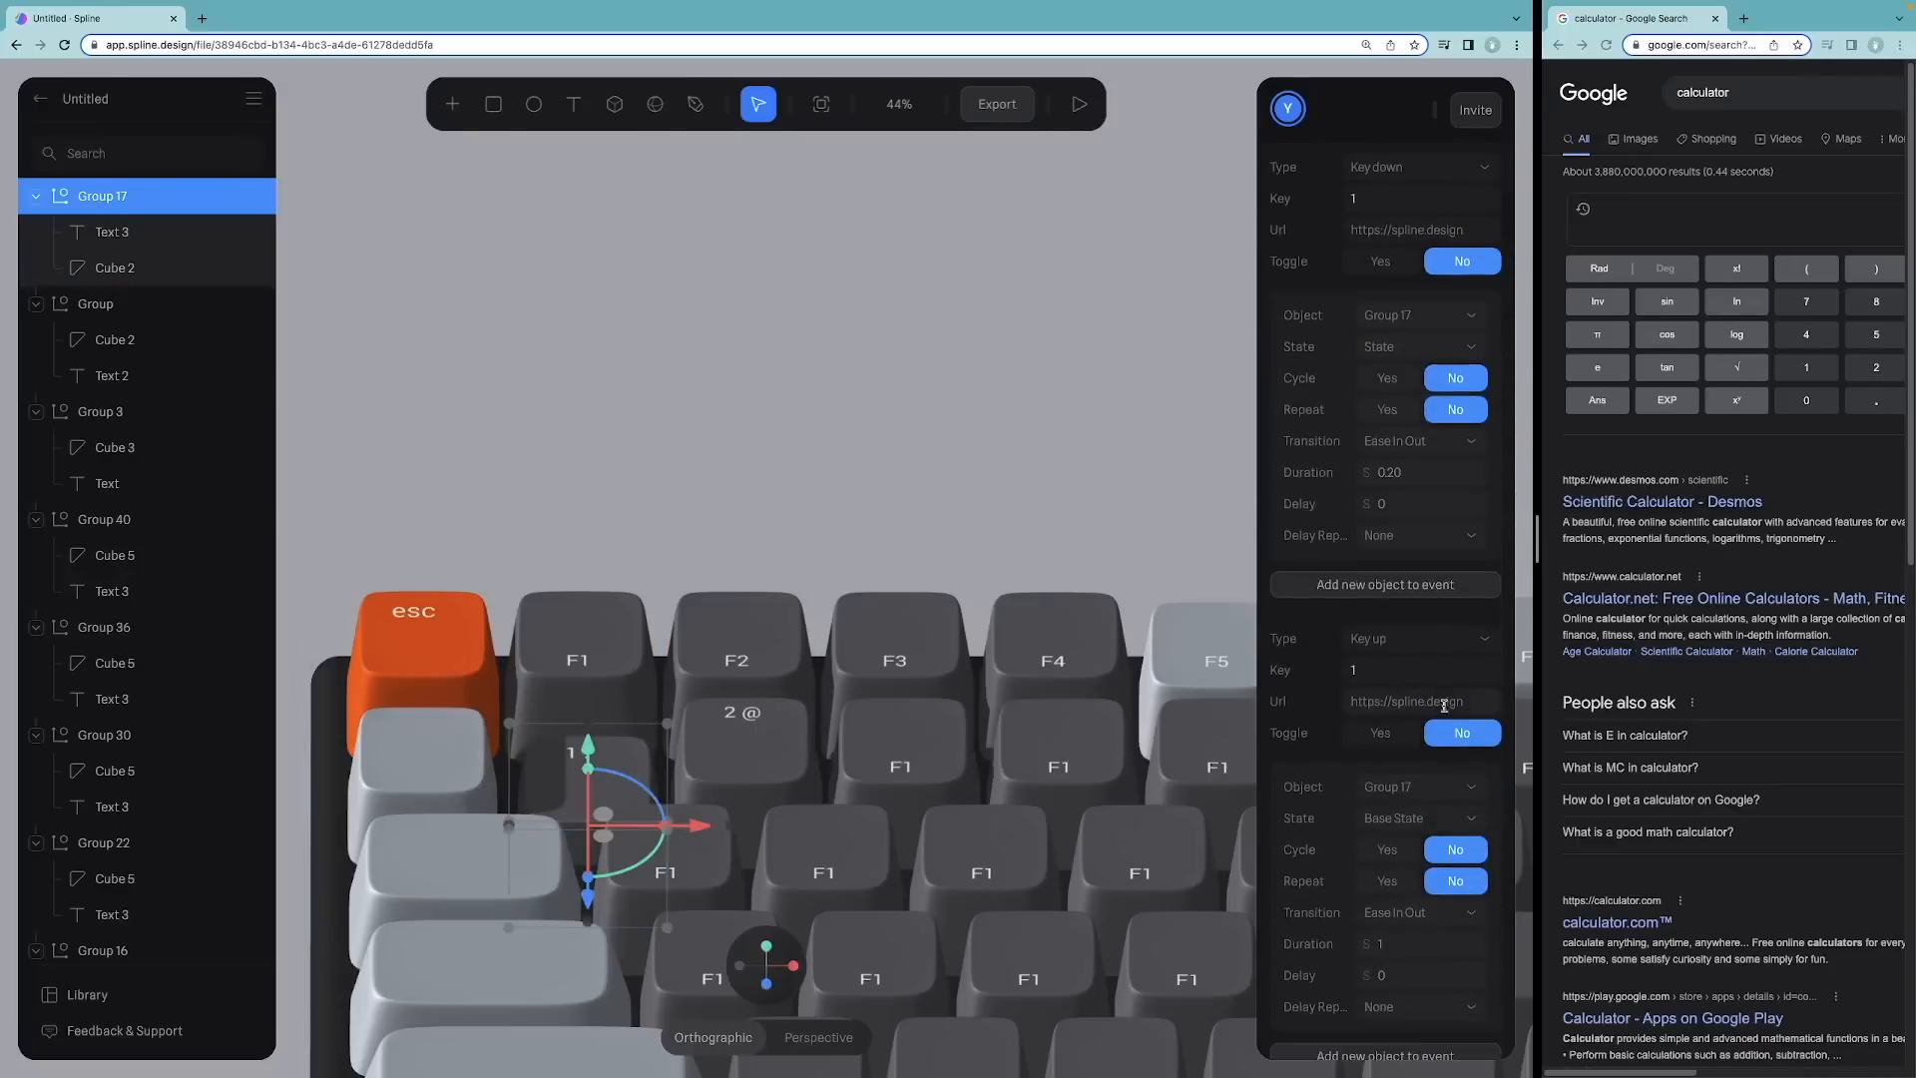
pyautogui.click(1421, 944)
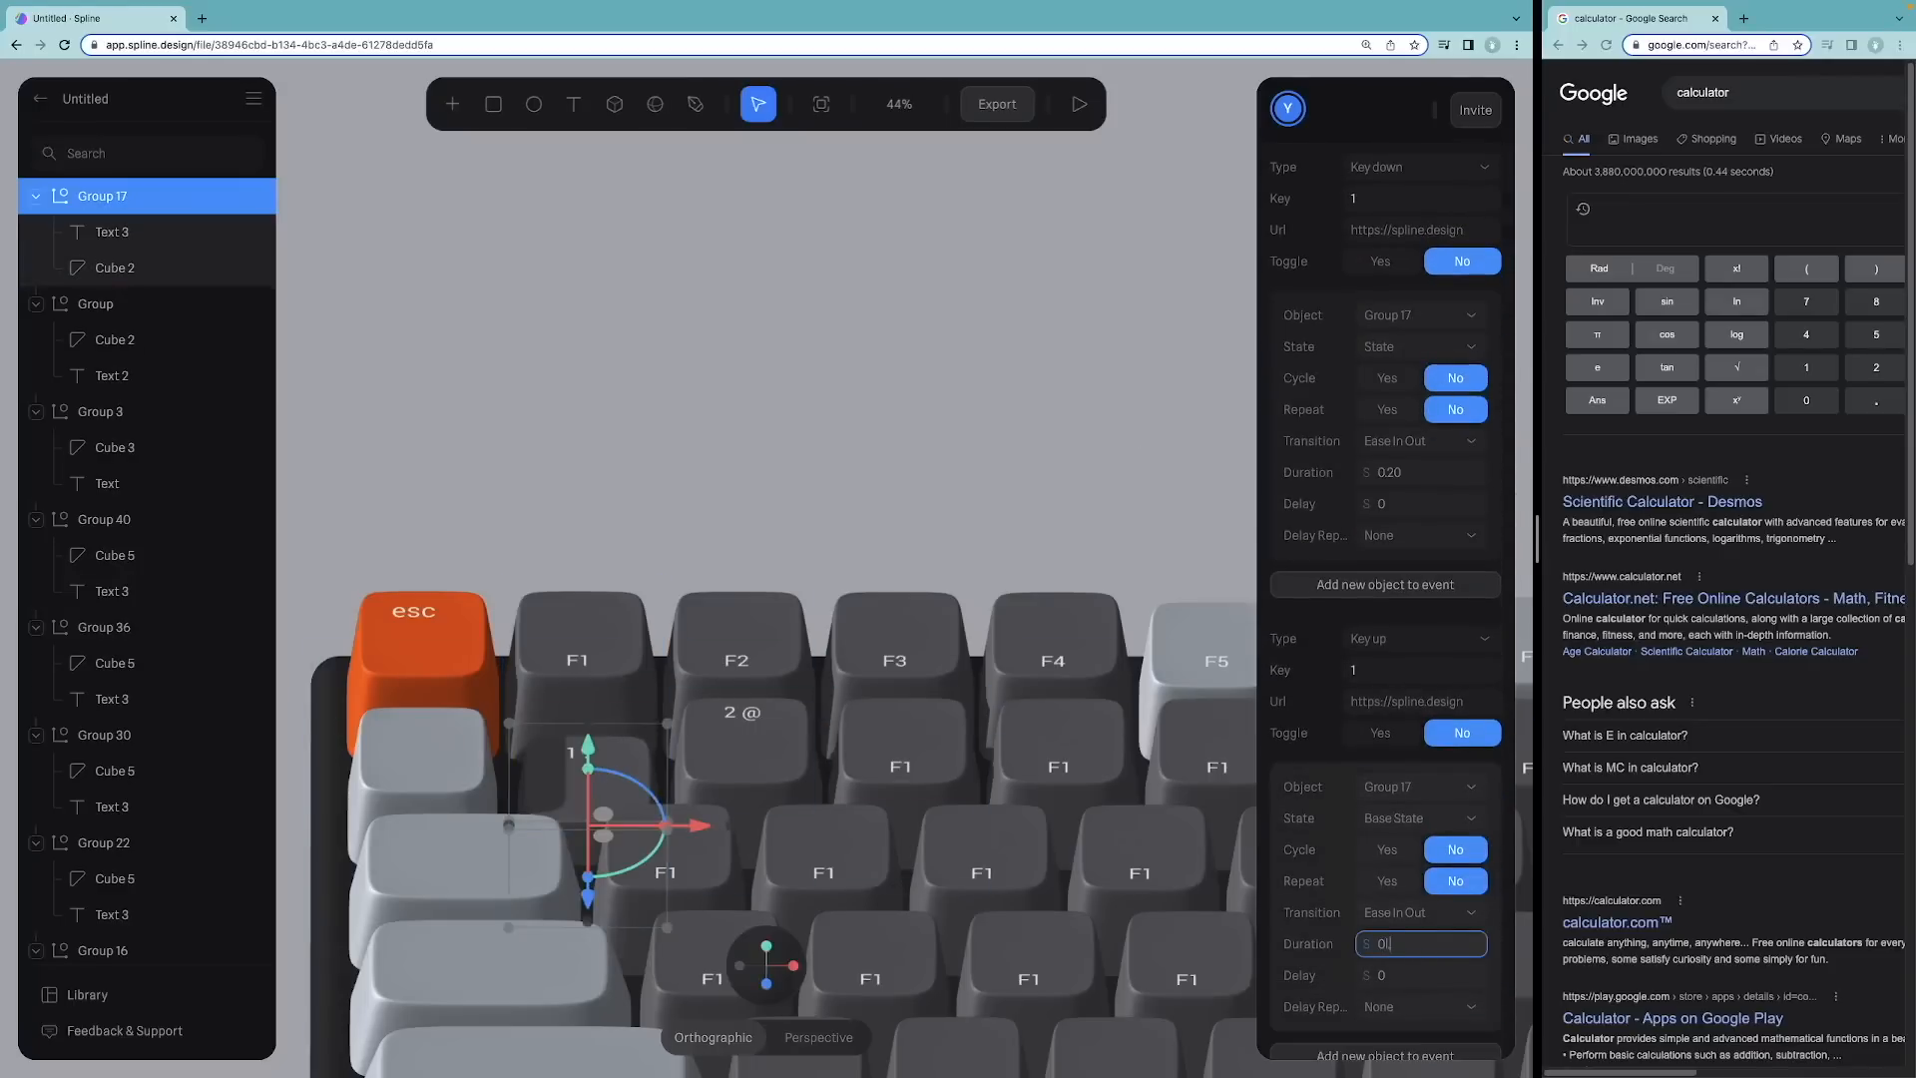
# Step: Test the 1 key's press and release repeatedly in the preview
pyautogui.click(1081, 102)
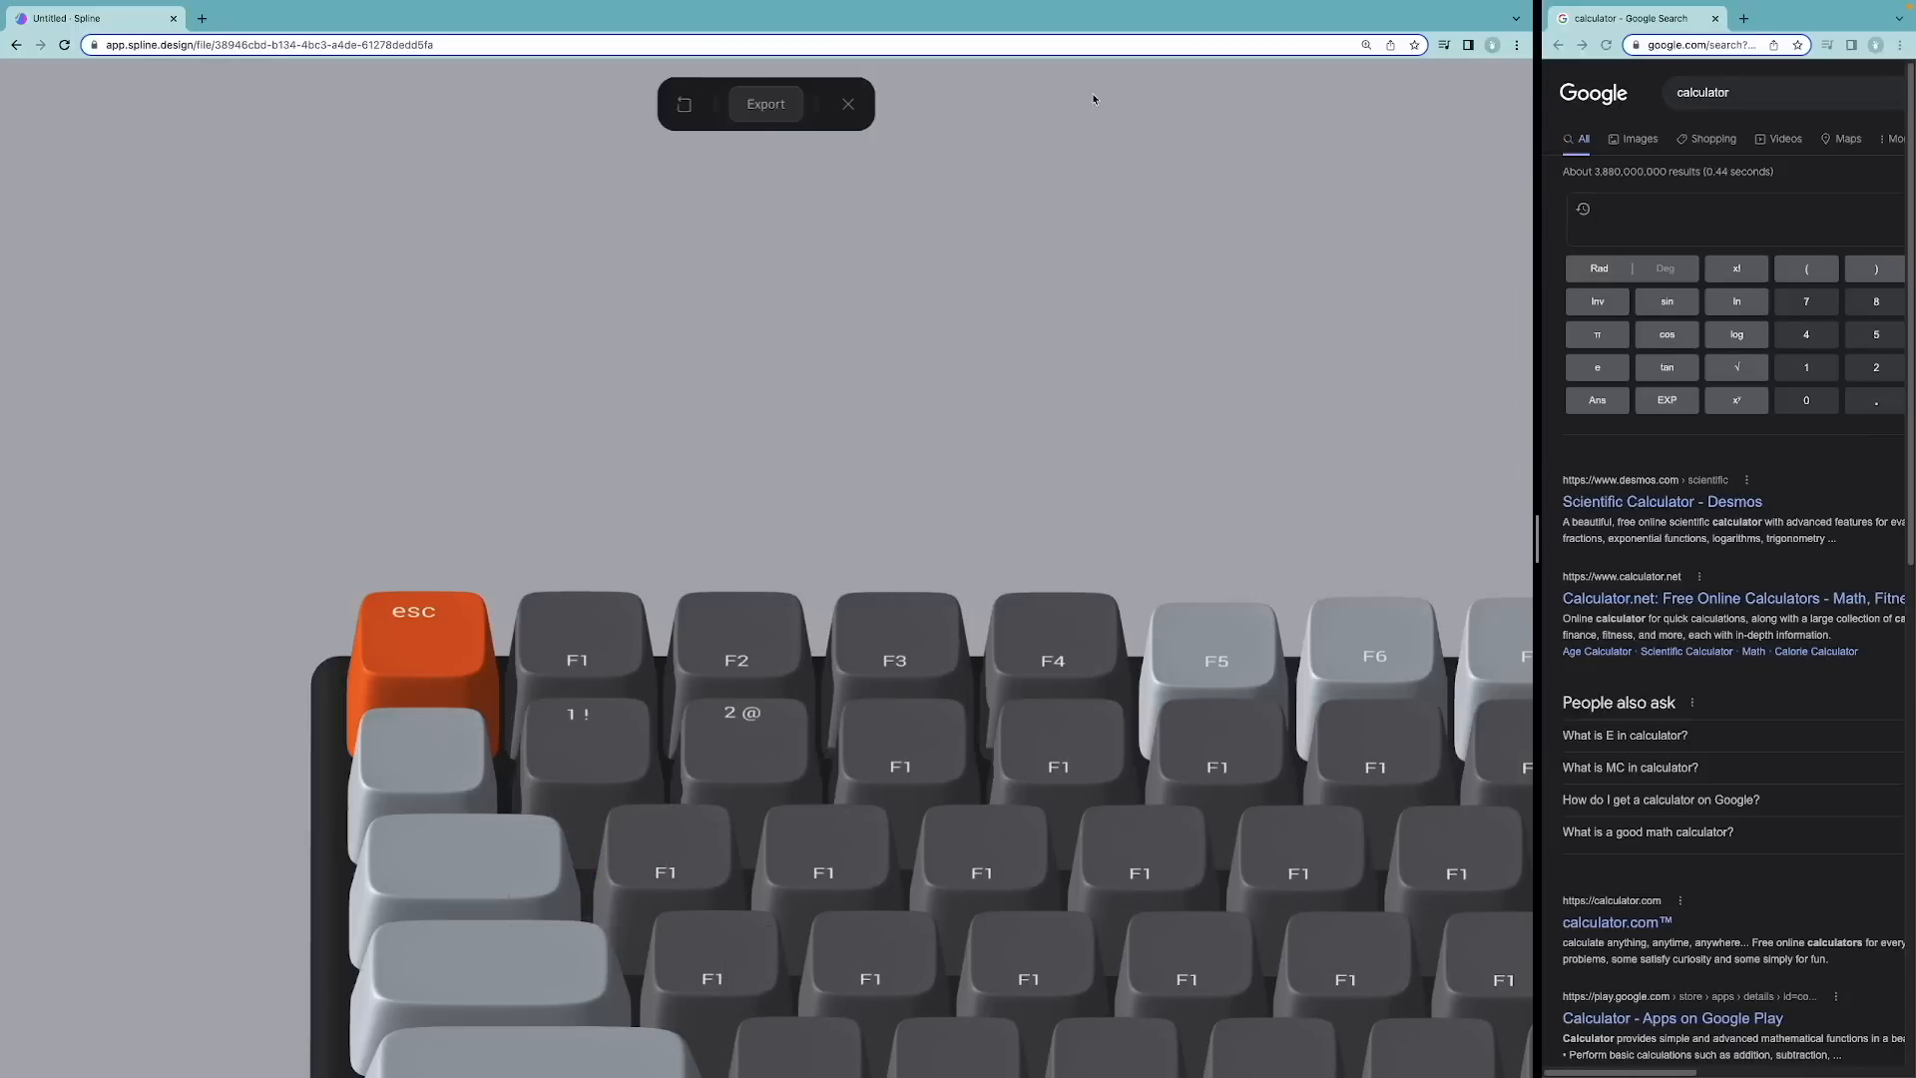
pyautogui.press('1')
pyautogui.press('1')
pyautogui.press('1')
pyautogui.press('1')
pyautogui.press('1')
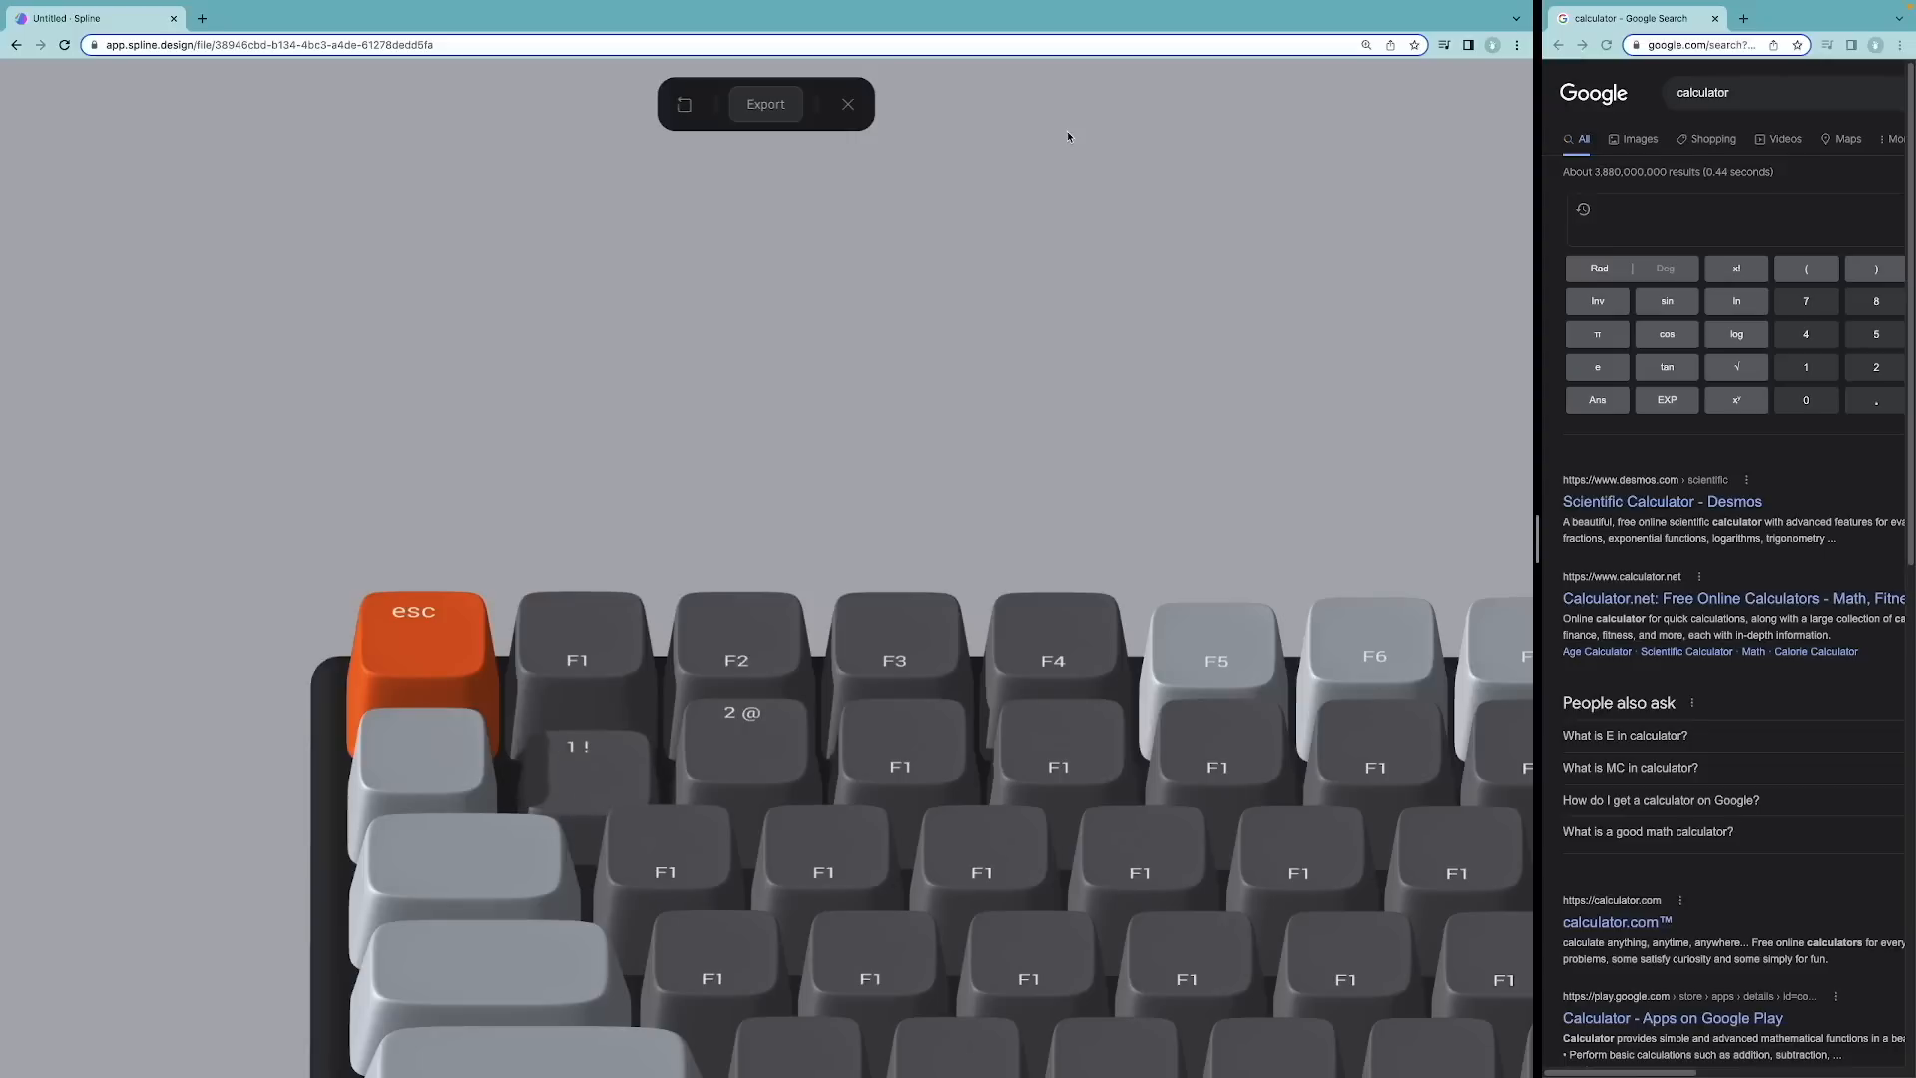
pyautogui.press('1')
pyautogui.press('1')
pyautogui.click(848, 104)
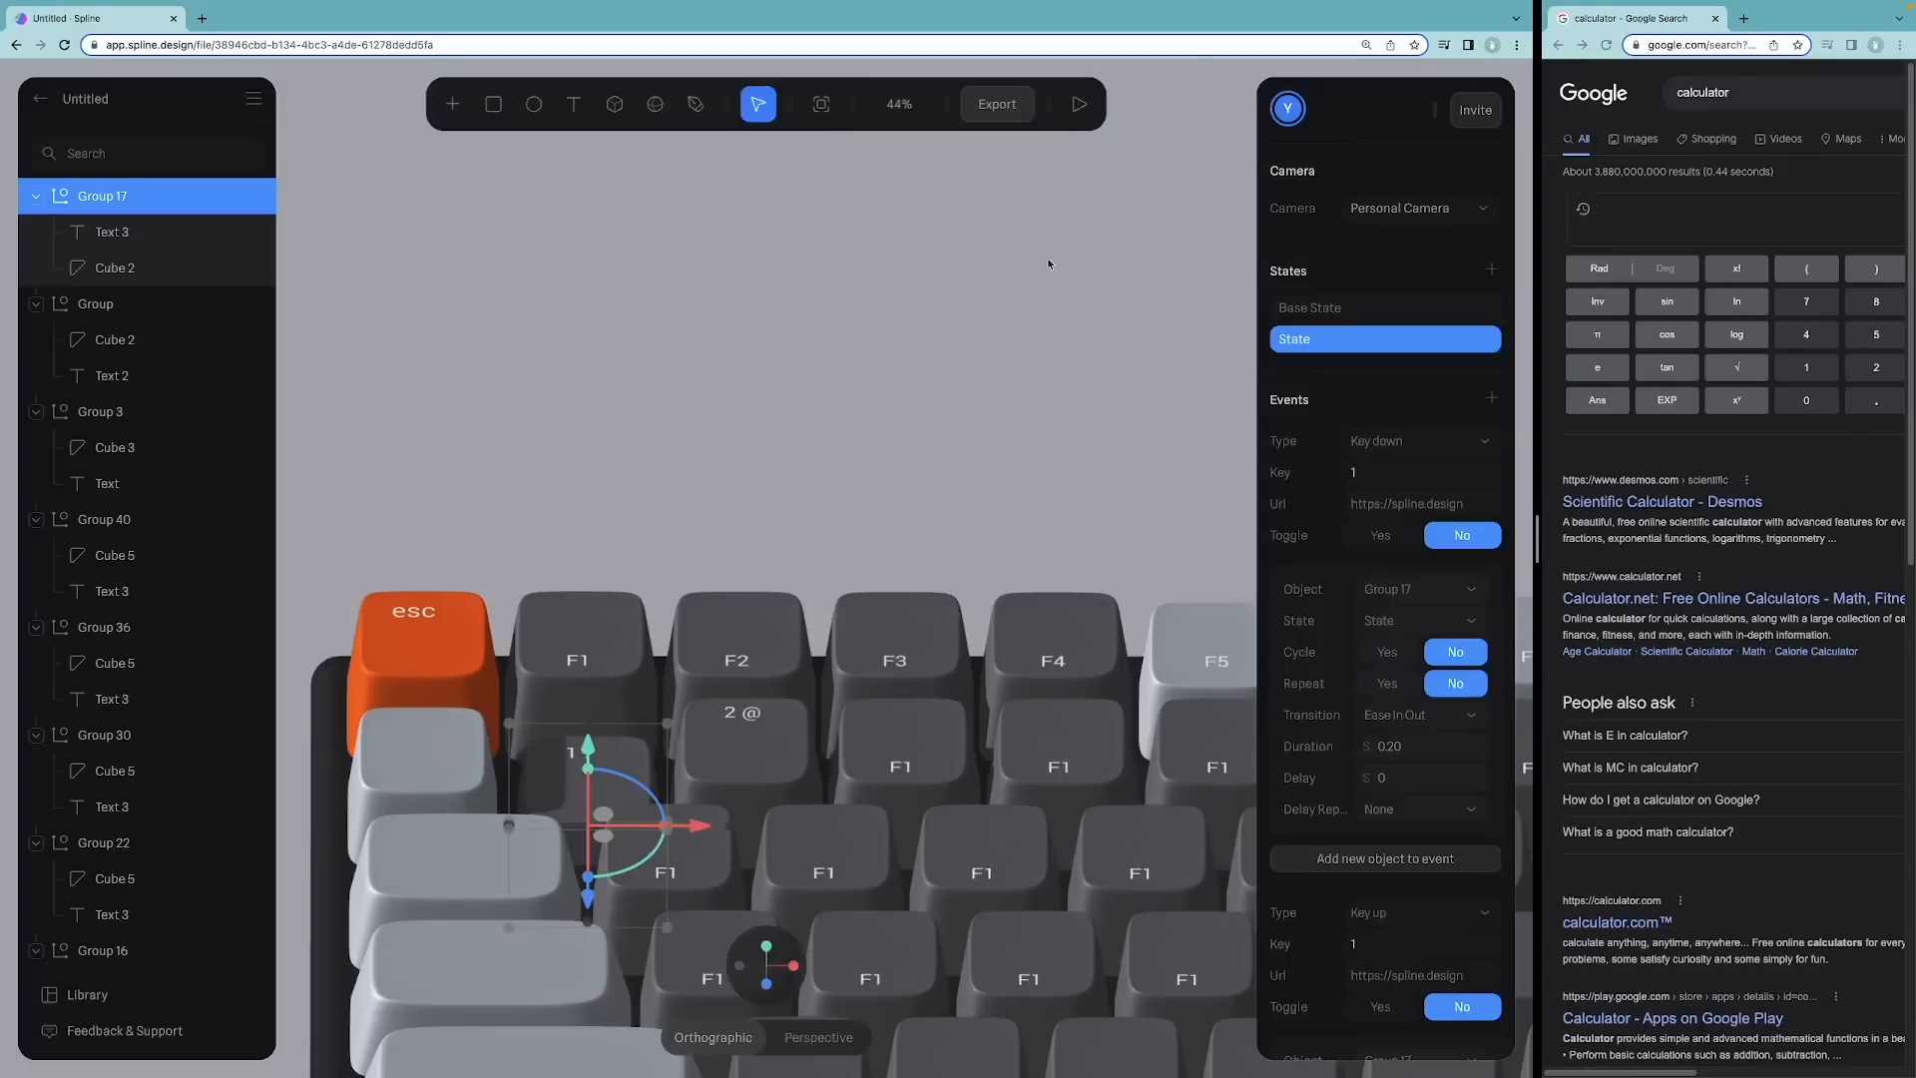
# Step: Set the Key down and Key up transition durations to 0.1
pyautogui.click(1419, 746)
pyautogui.write('0.1')
pyautogui.press('Return')
pyautogui.scroll(-3, 1422, 898)
pyautogui.click(1420, 916)
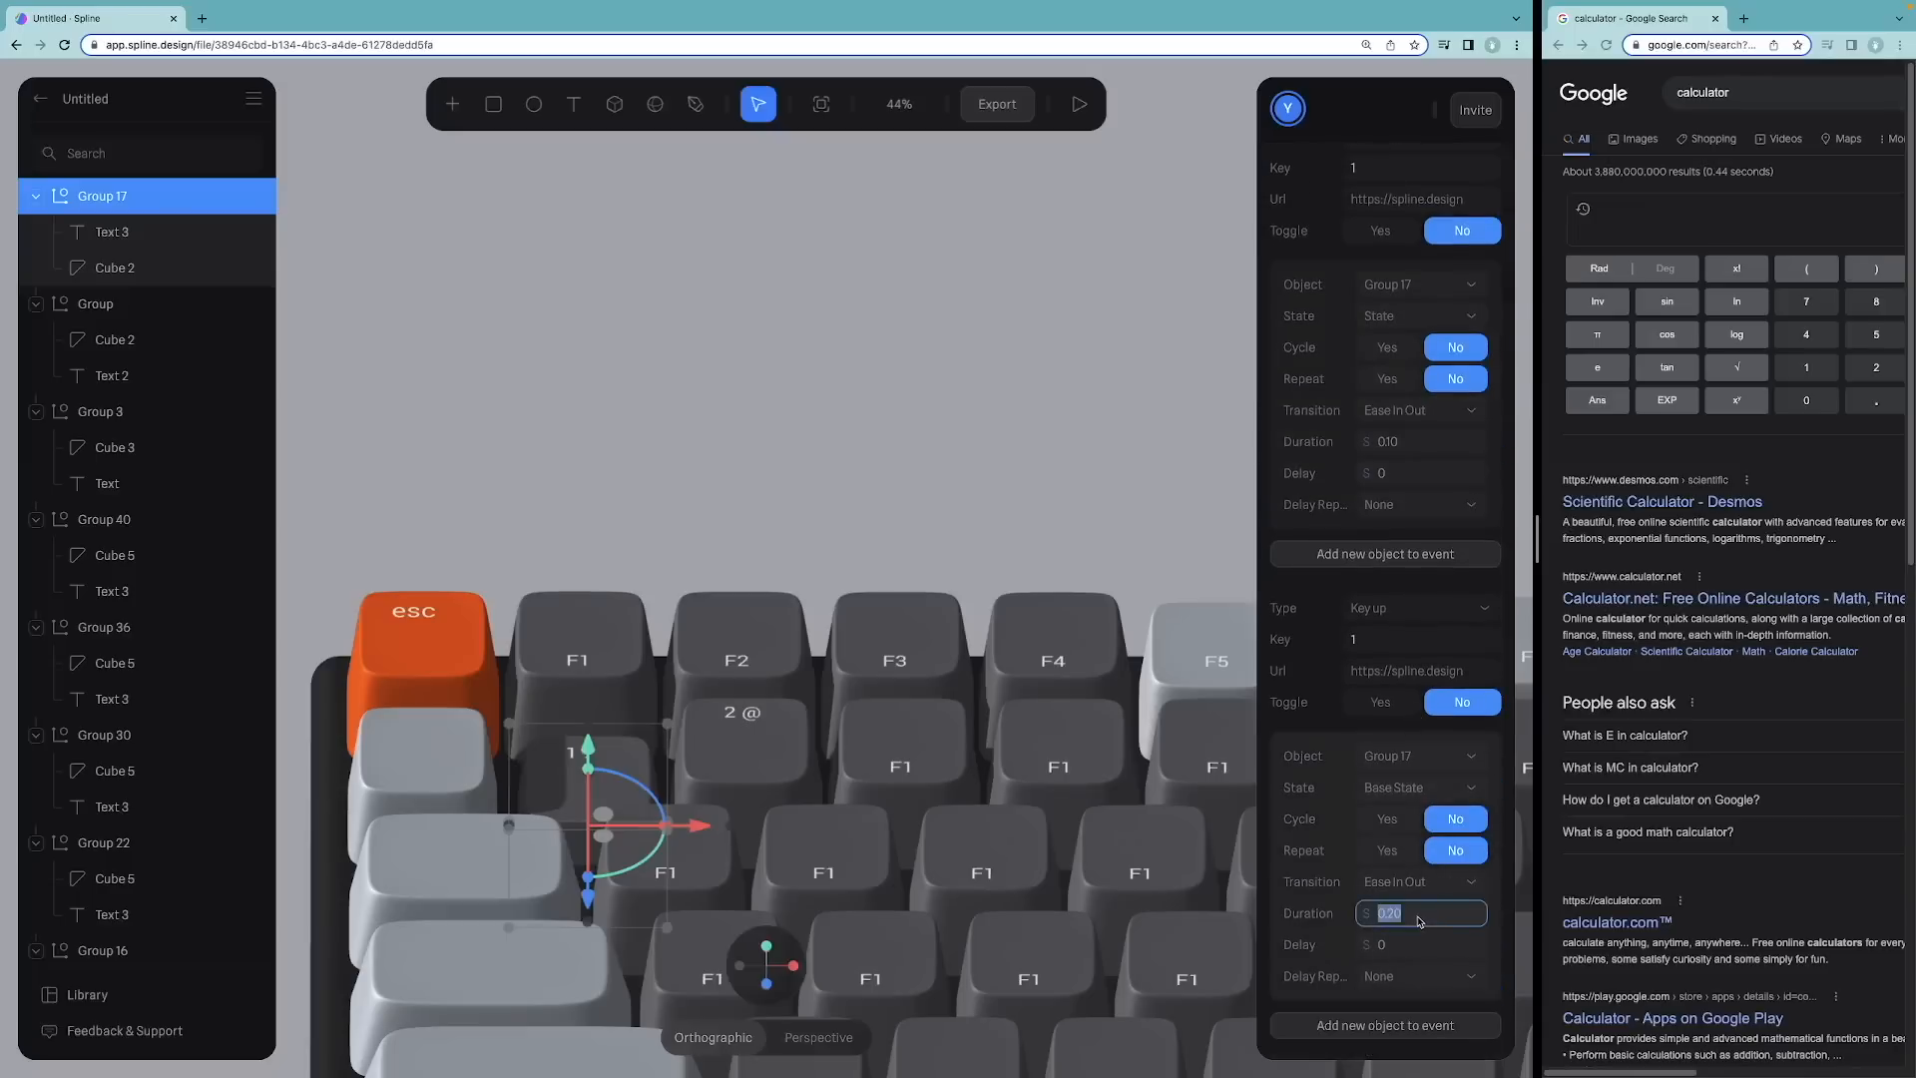
# Step: Play the scene and press 1 several times to check the faster animation
pyautogui.click(1079, 103)
pyautogui.press('1')
pyautogui.press('1')
pyautogui.press('1')
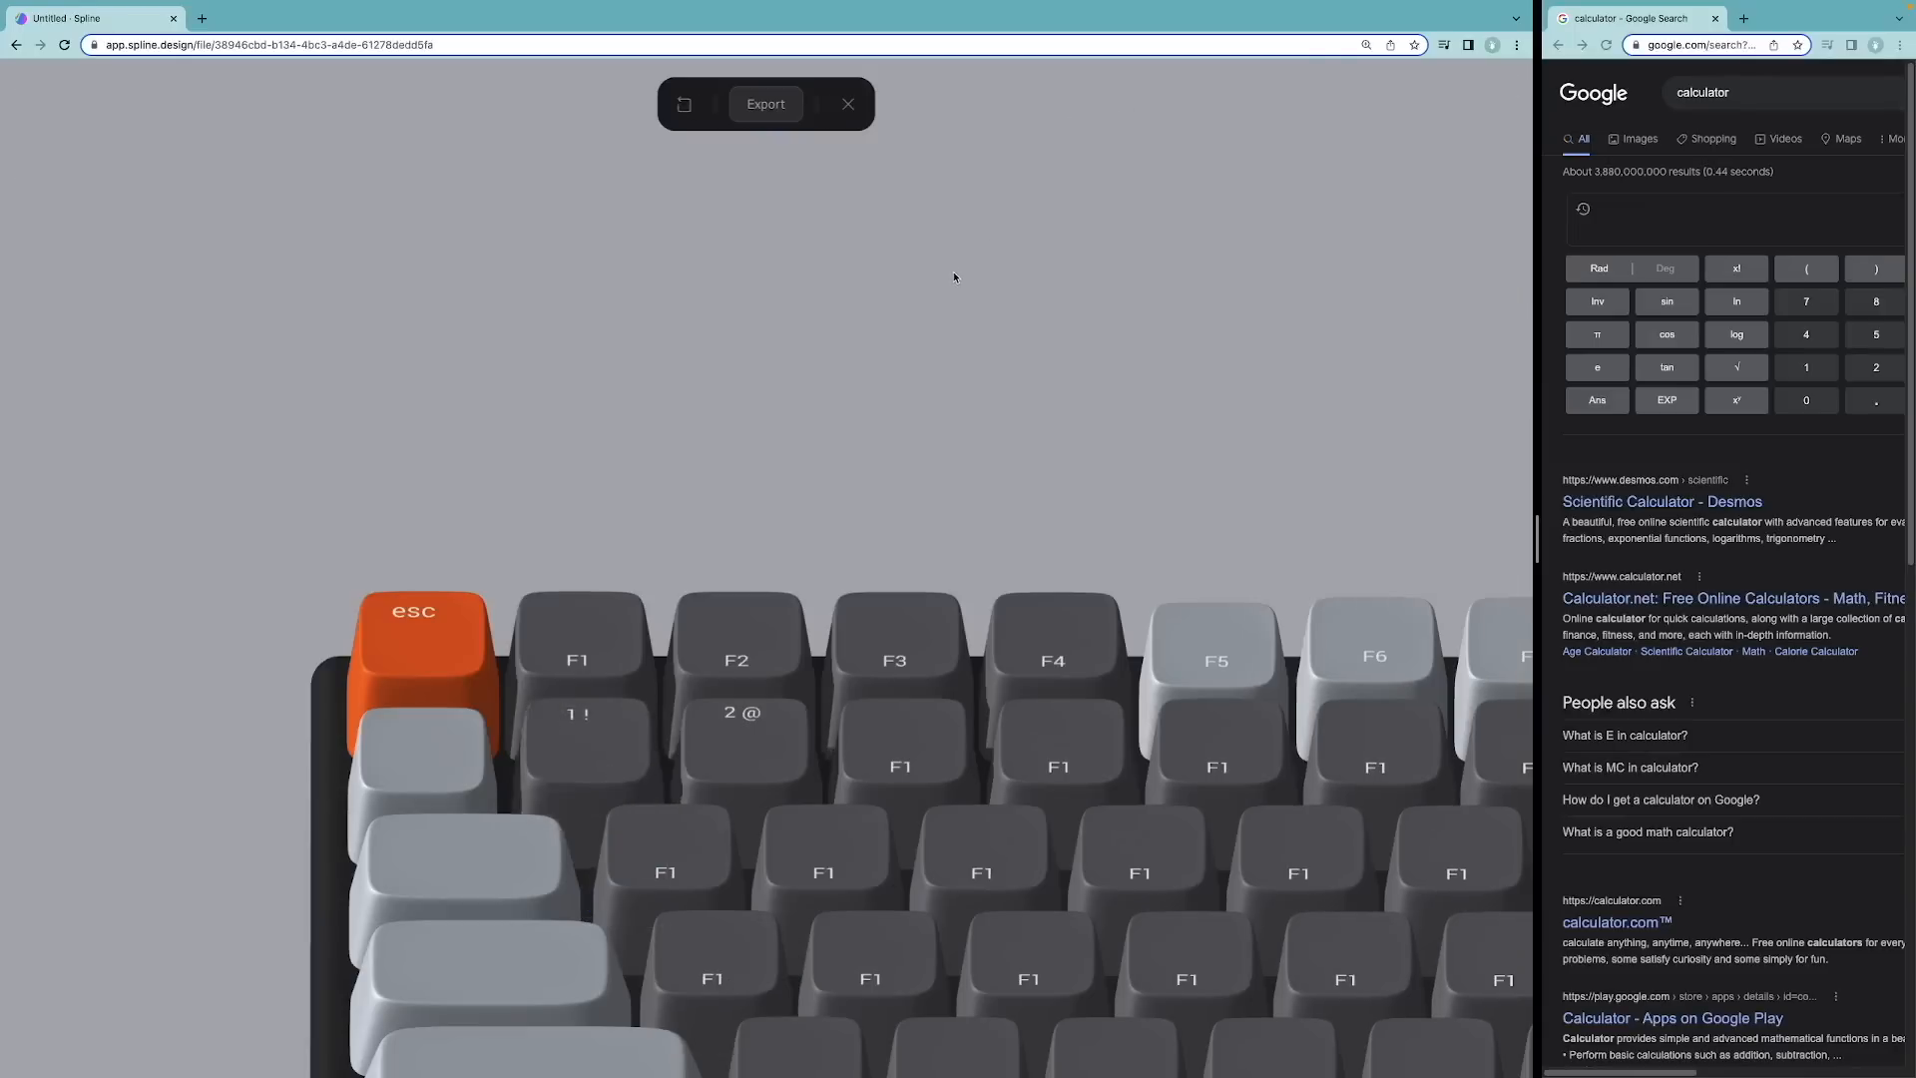
pyautogui.press('1')
pyautogui.press('1')
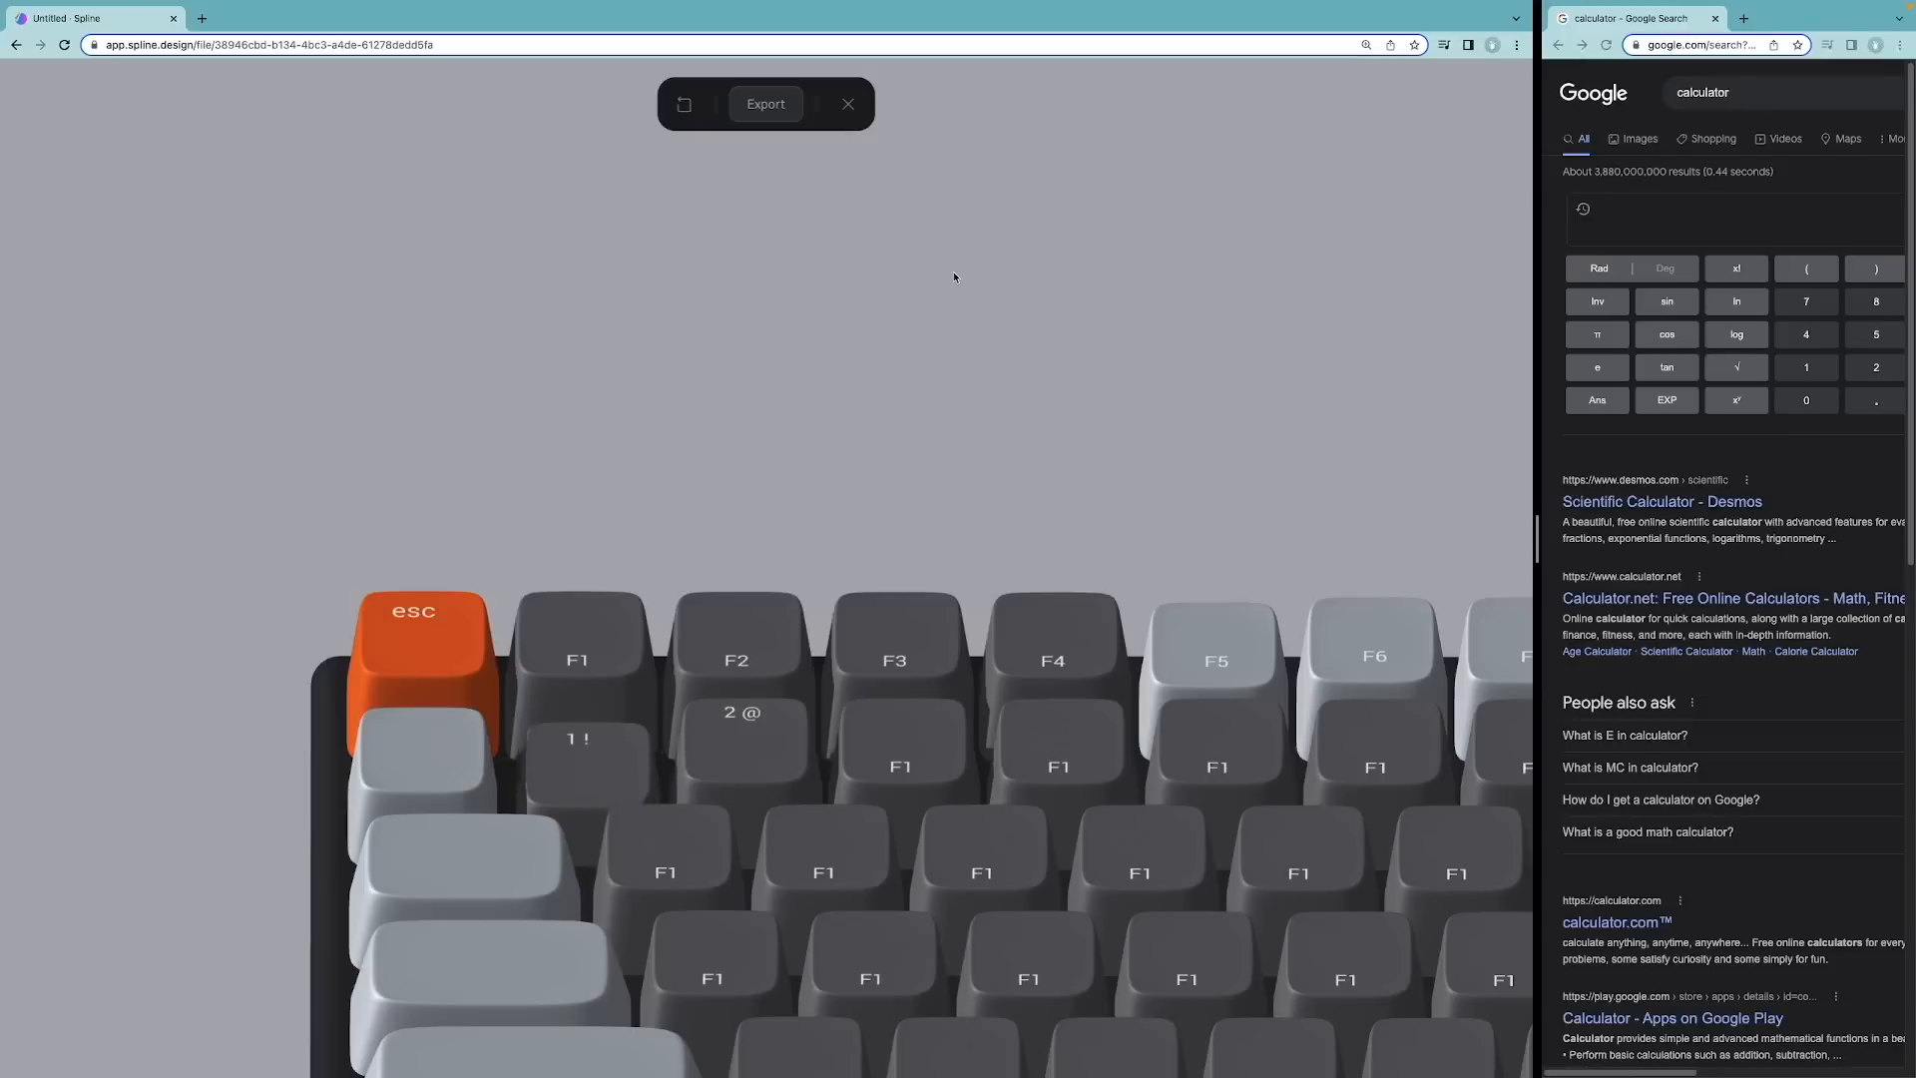
# Step: Press 1 again in the preview and exit the preview
pyautogui.press('1')
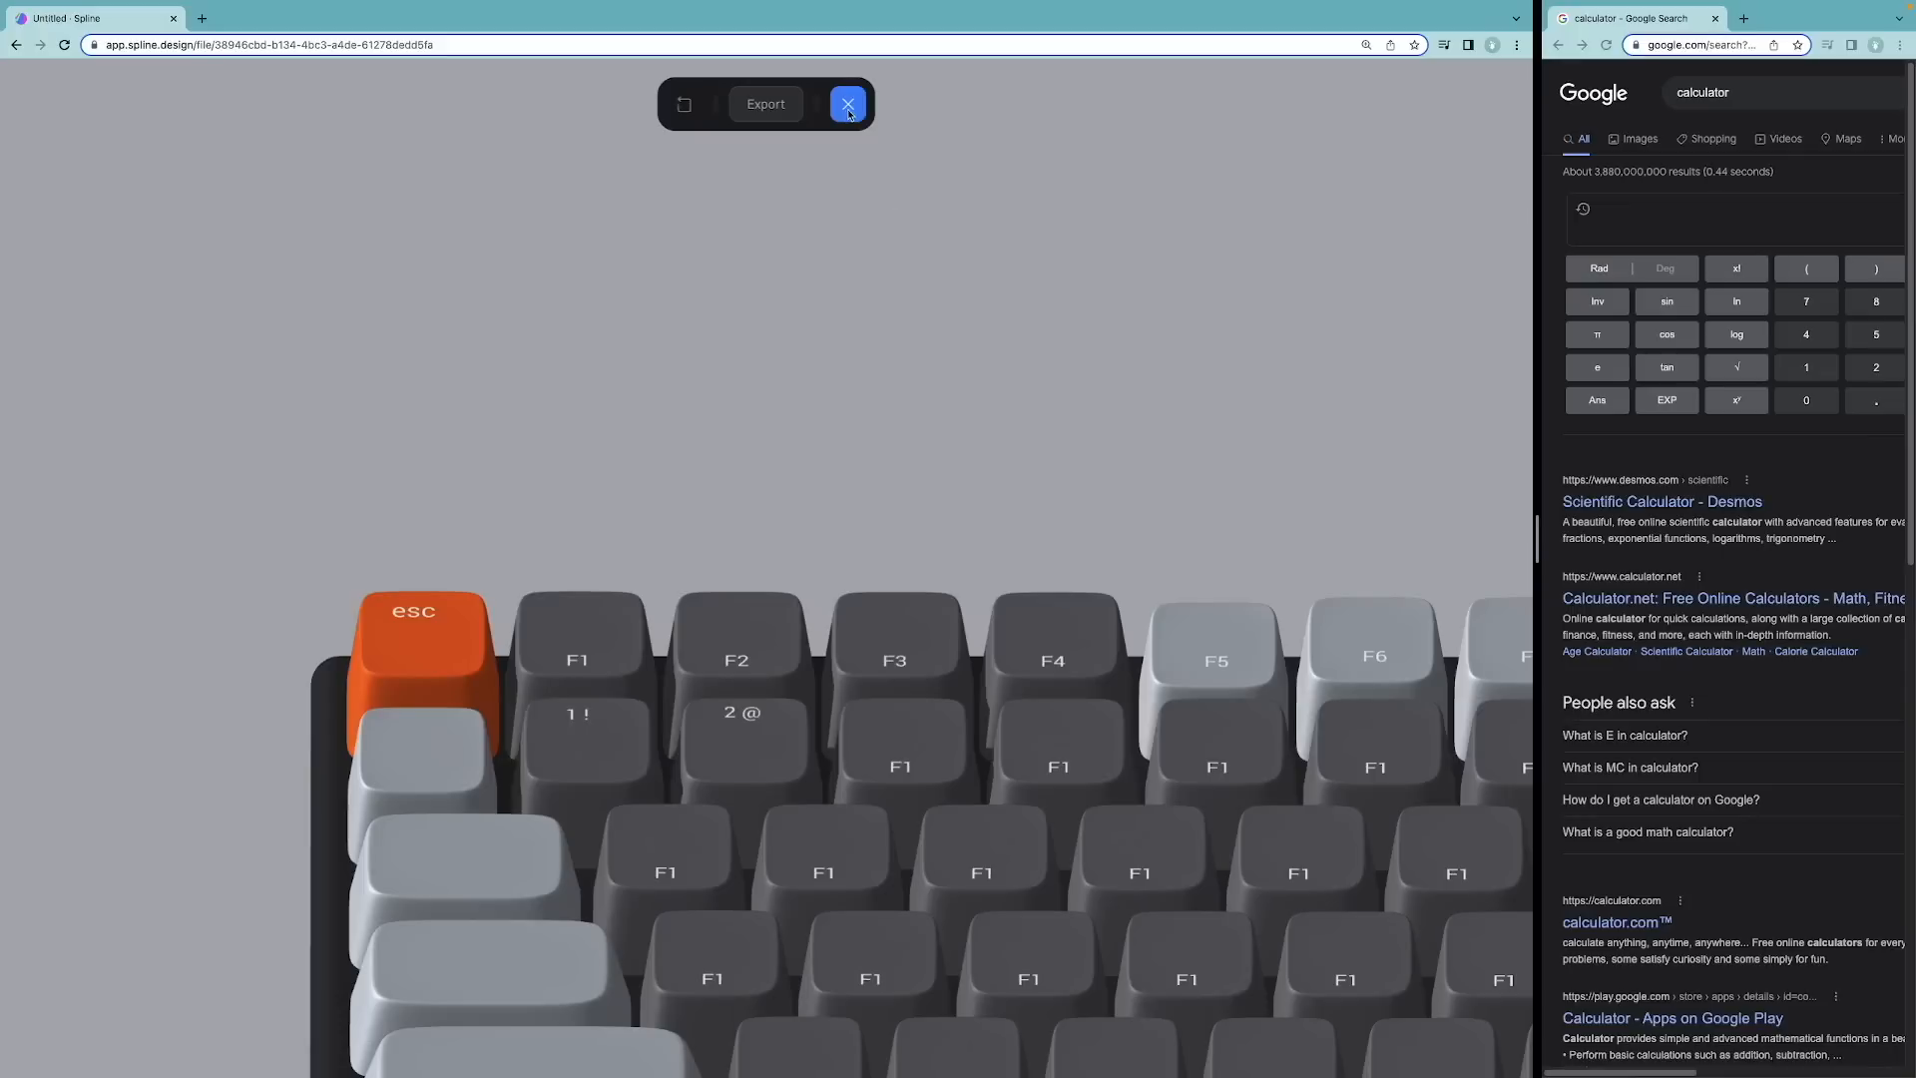
pyautogui.press('1')
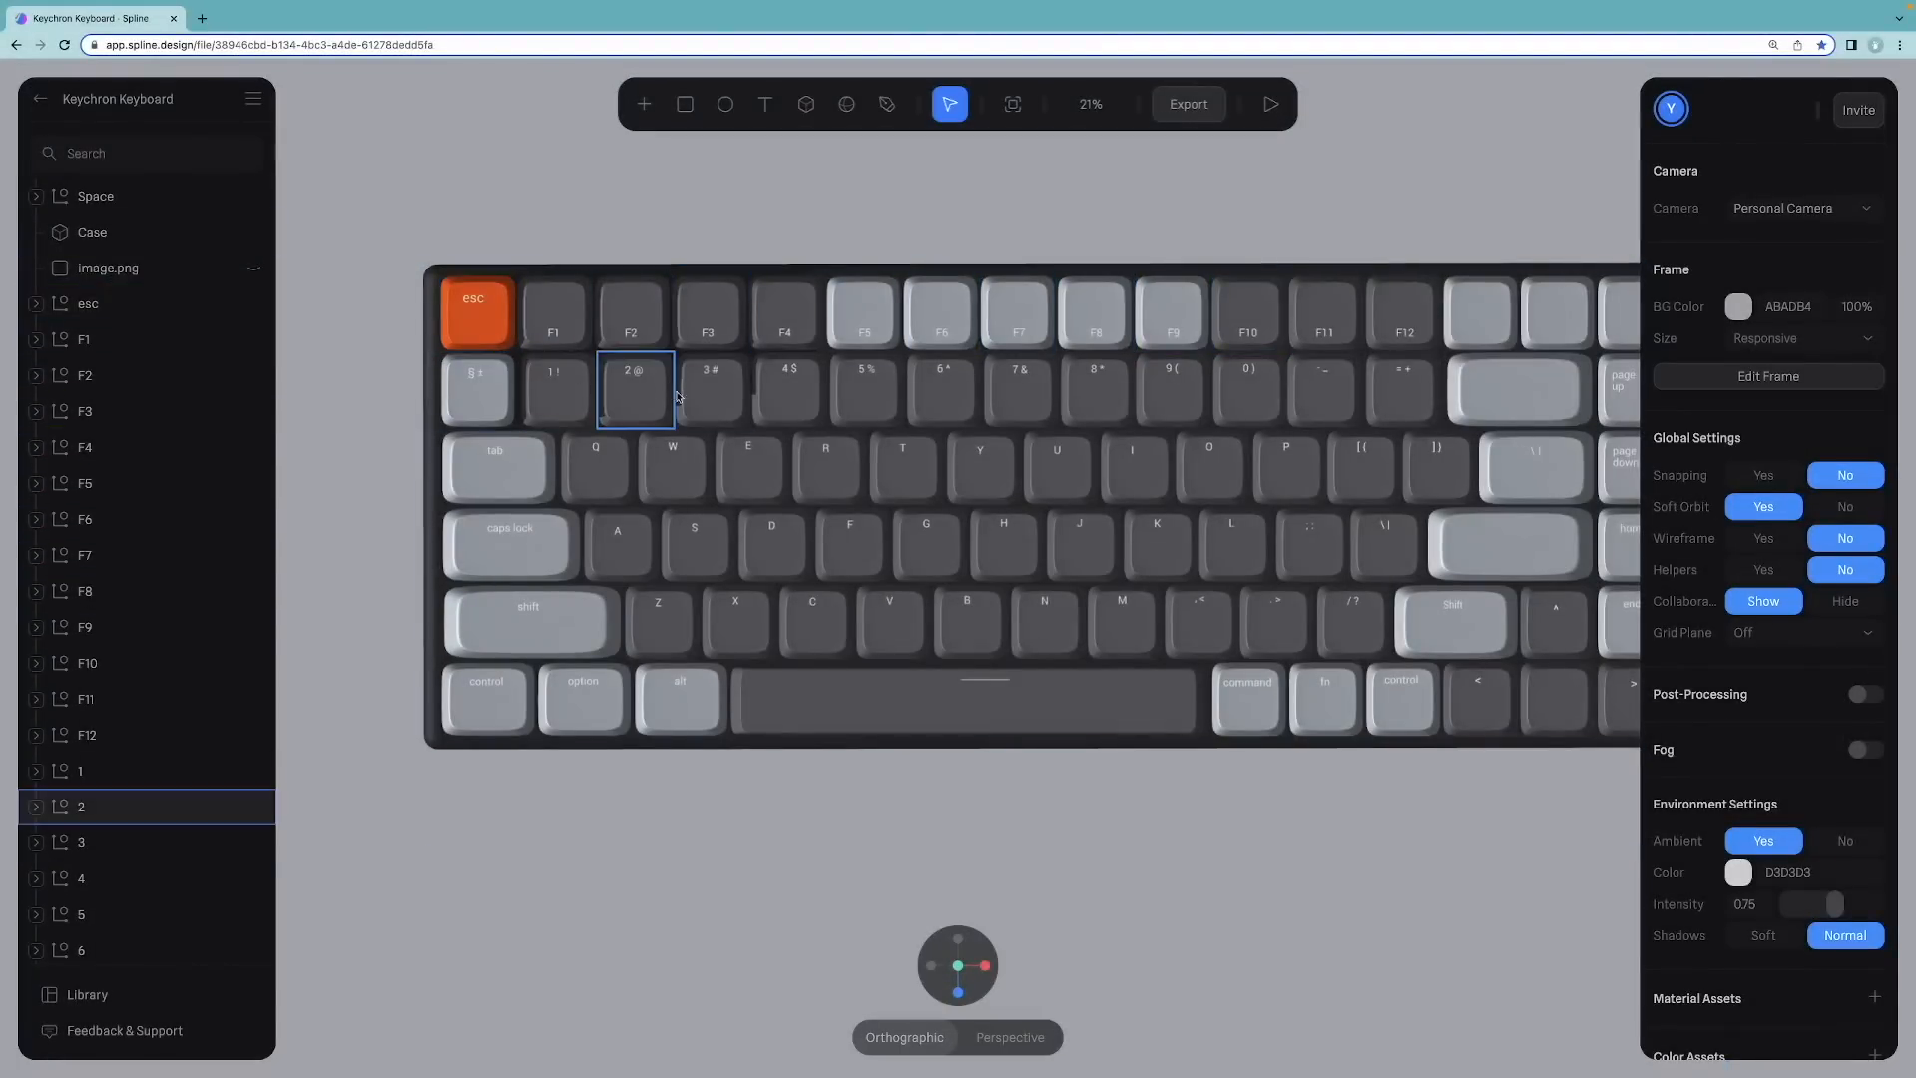
# Step: Play the scene from a tilted view, press several letter keys to test their animations, and stop playing
pyautogui.scroll(3, 878, 389)
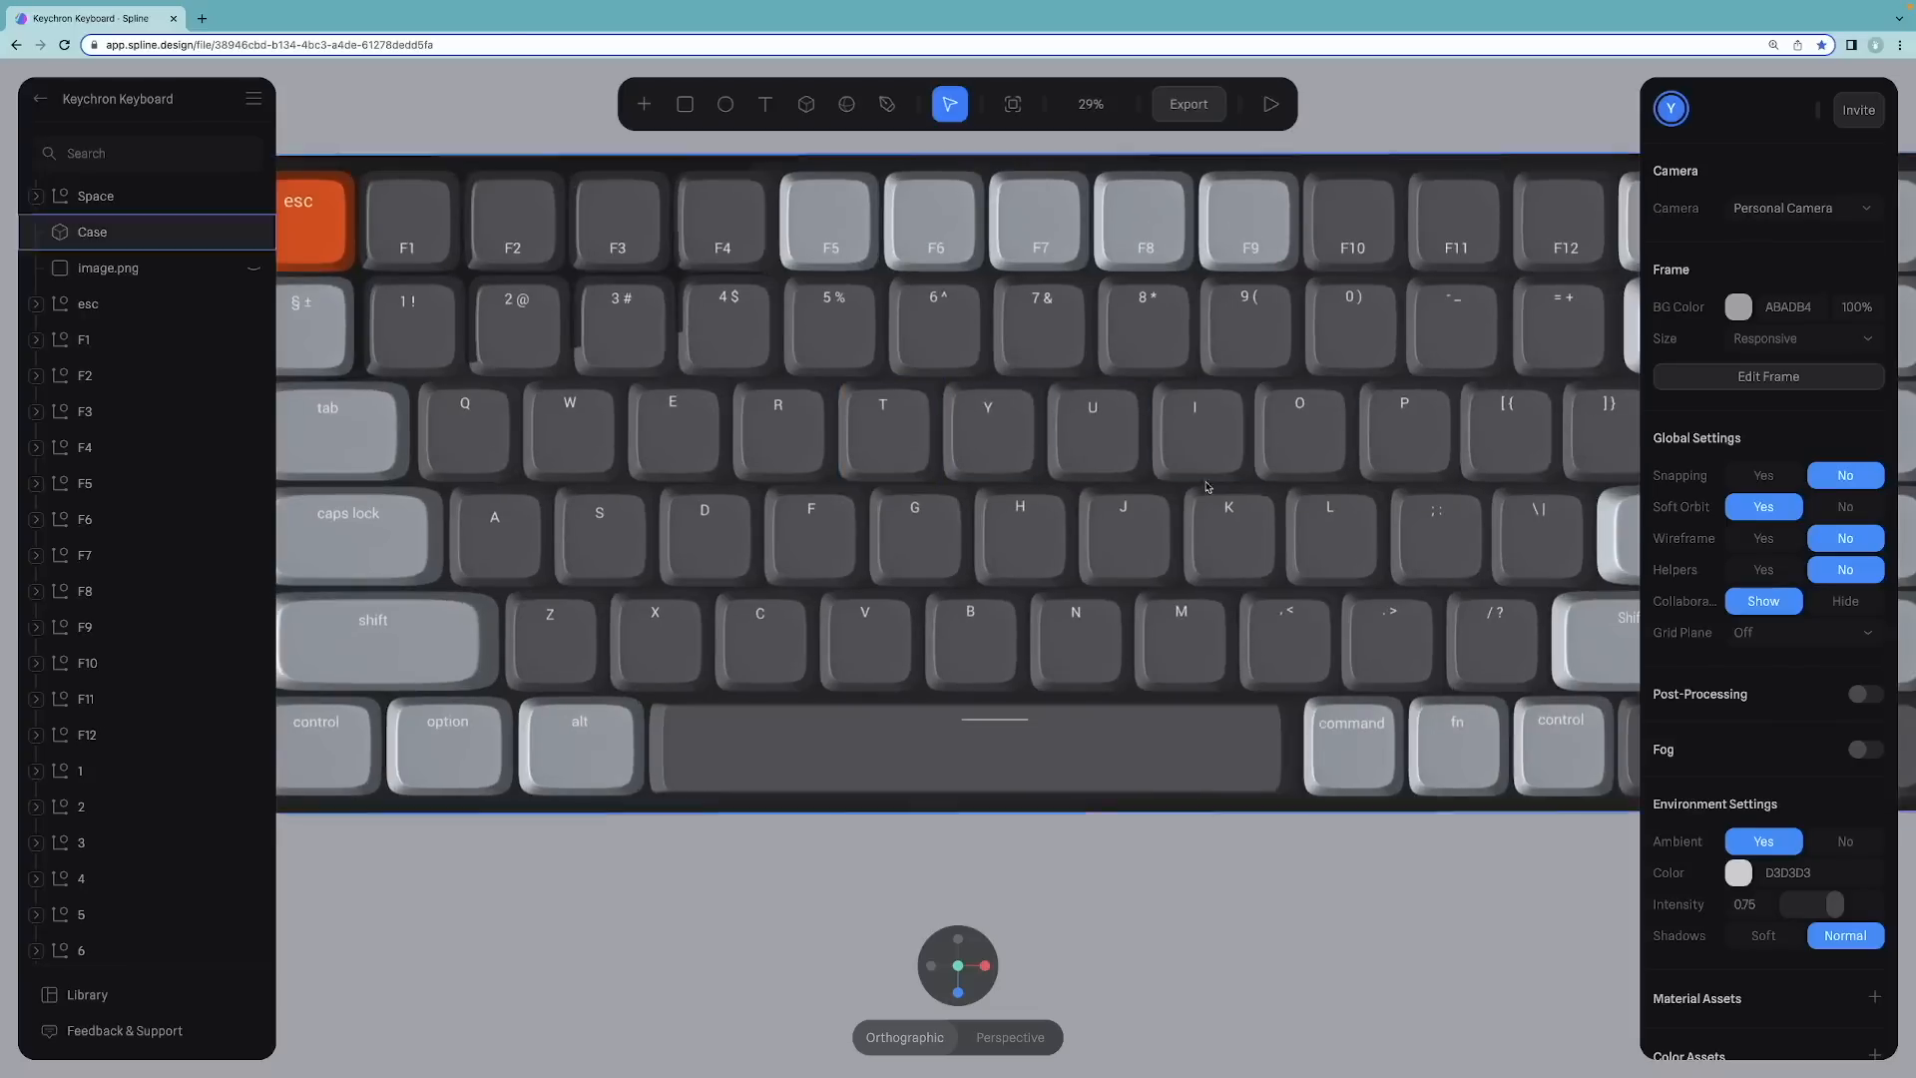
pyautogui.scroll(-3, 878, 404)
pyautogui.keyDown('alt'); pyautogui.moveTo(980, 245); pyautogui.dragTo(986, 161); pyautogui.keyUp('alt')
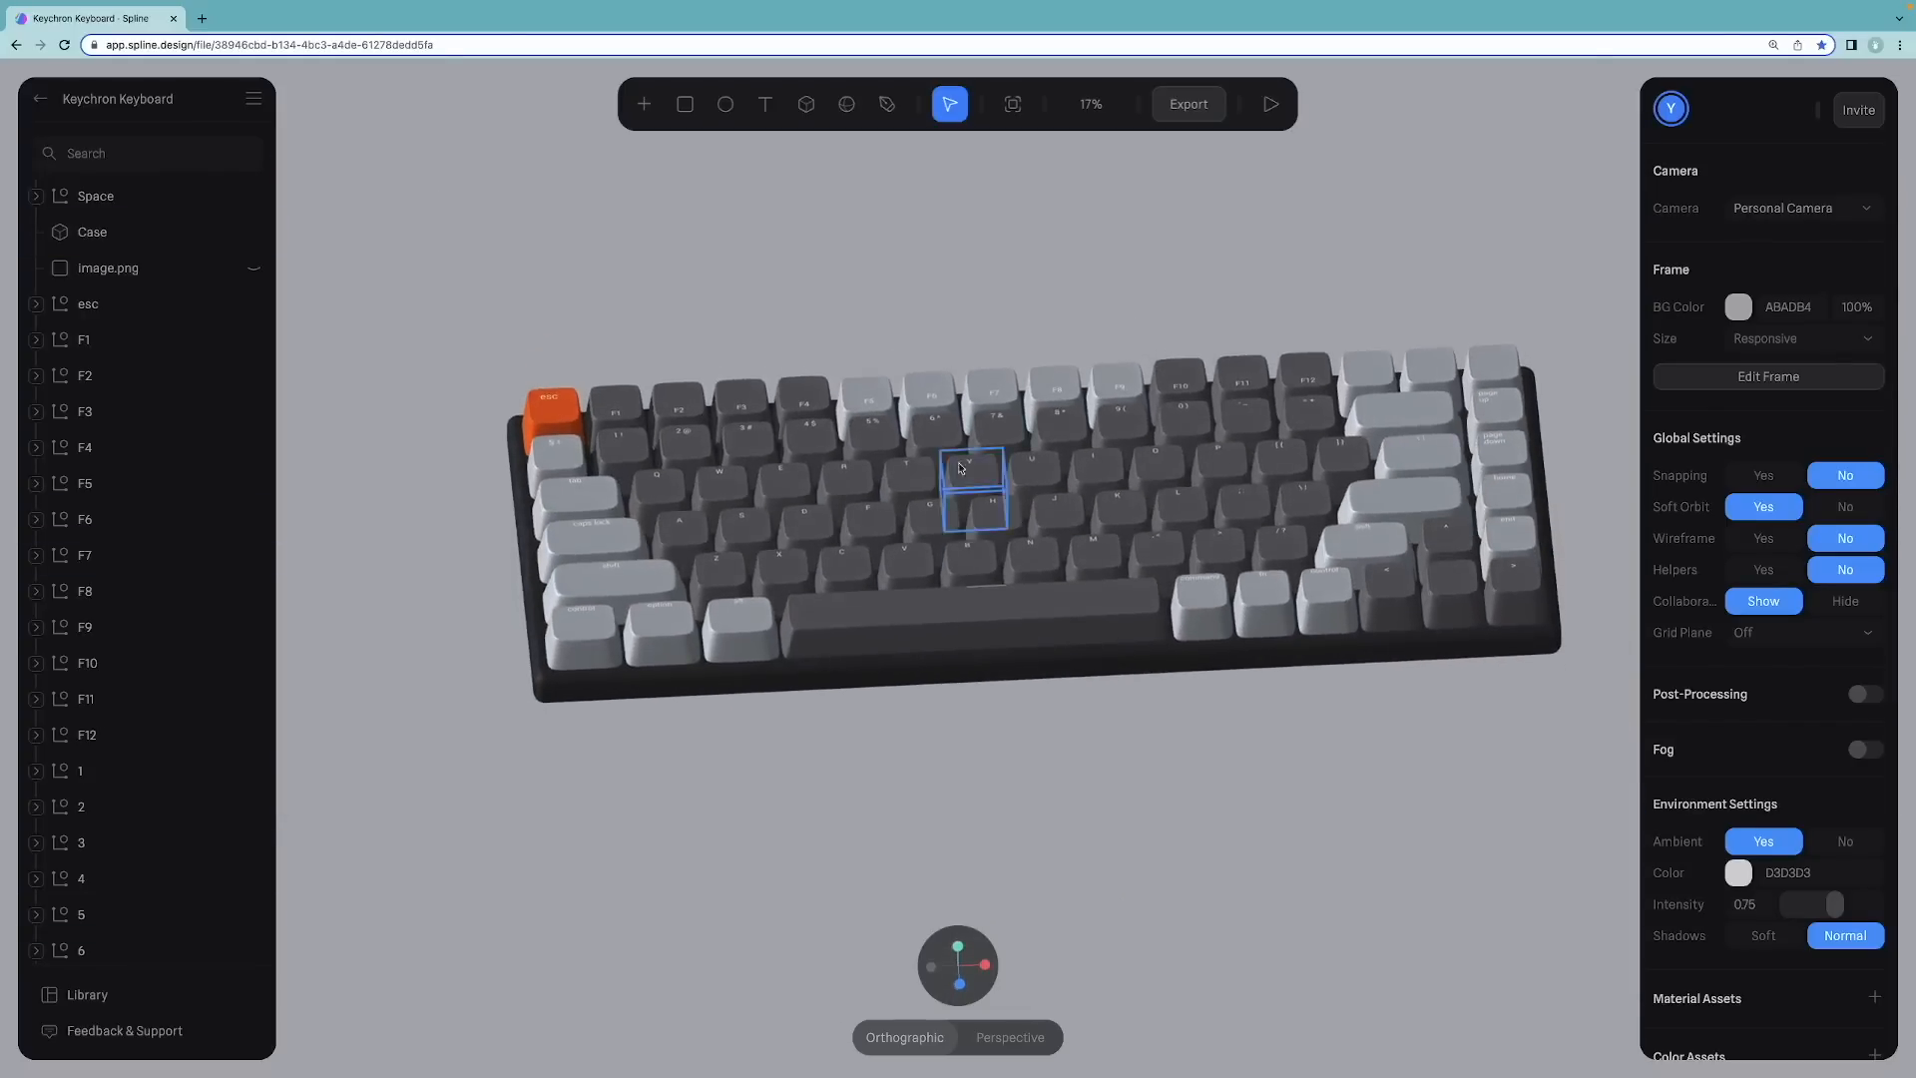
pyautogui.click(1270, 104)
pyautogui.press('a')
pyautogui.press('j')
pyautogui.press('e')
pyautogui.press('r')
pyautogui.press('s')
pyautogui.press('d')
pyautogui.press('k')
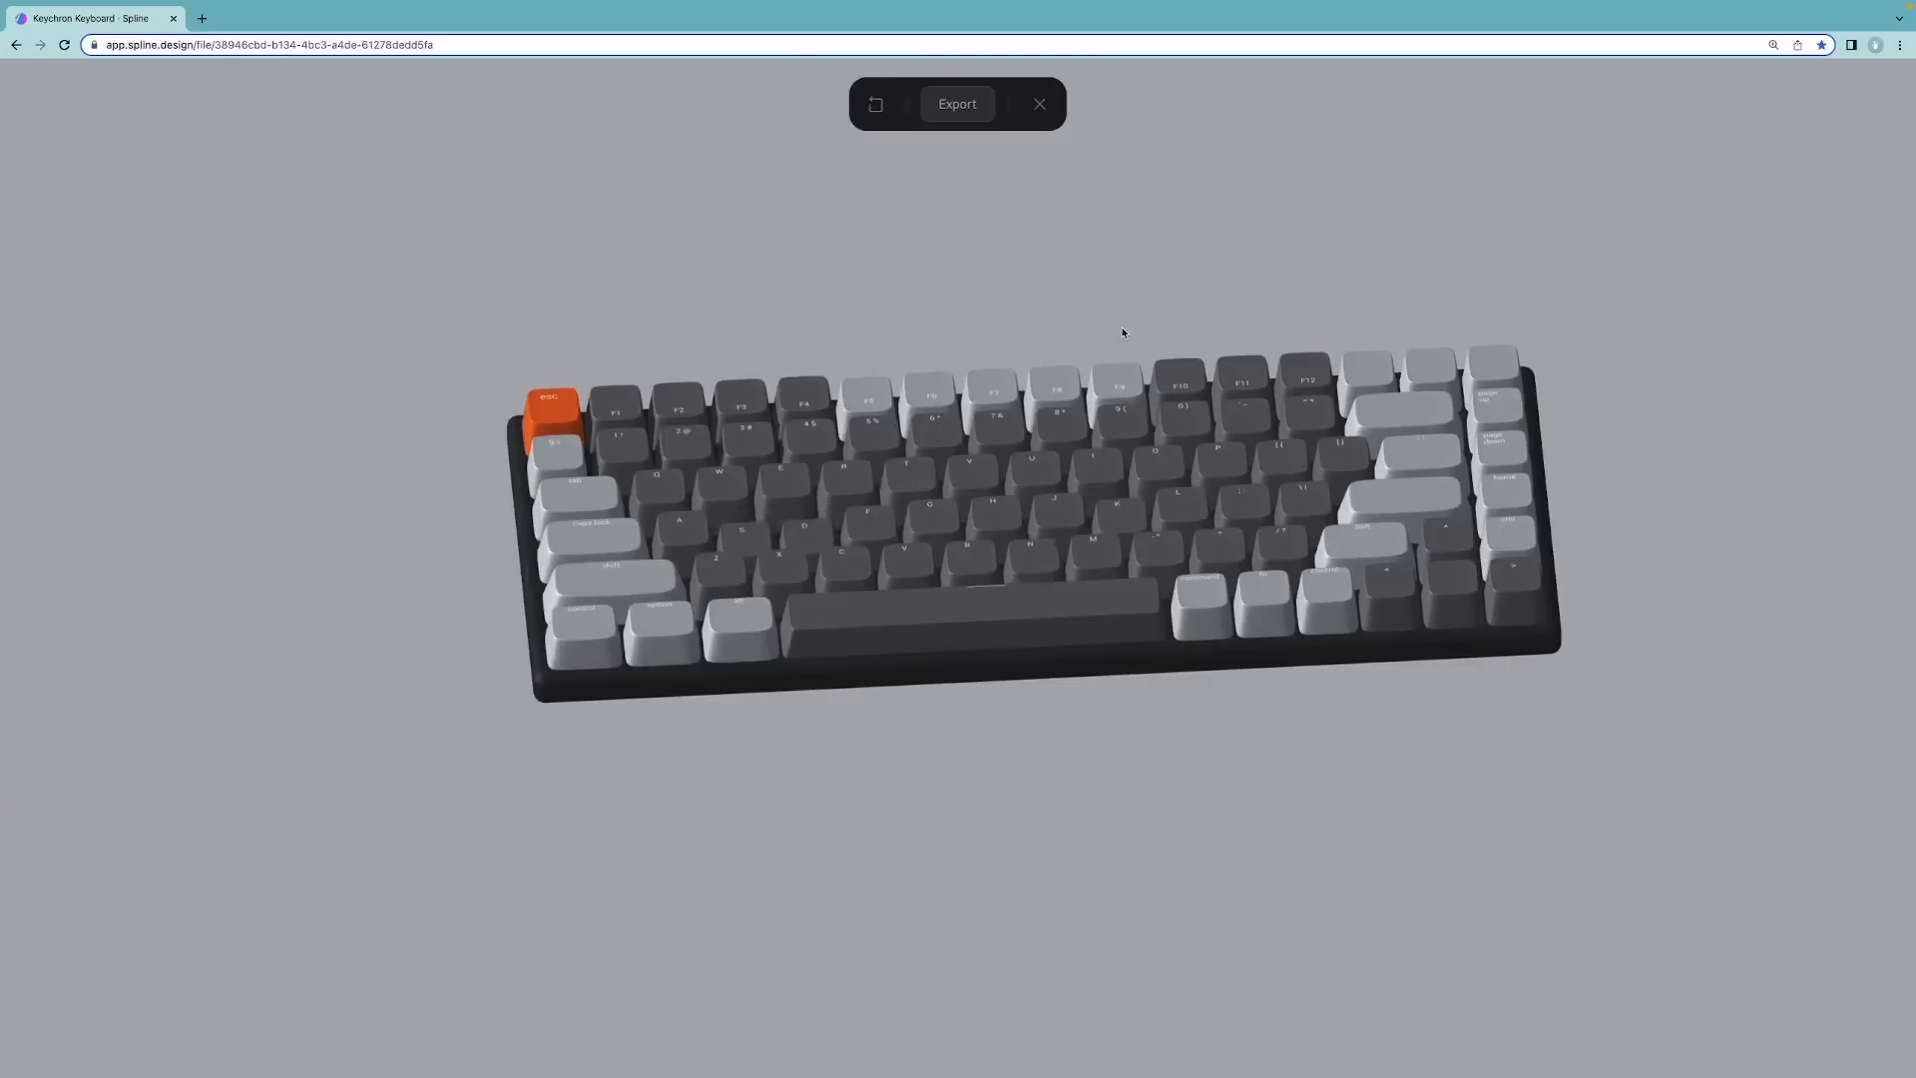
pyautogui.click(1040, 103)
# Step: Open the Export panel and switch to Public URL to copy the scene's public link
pyautogui.click(1189, 104)
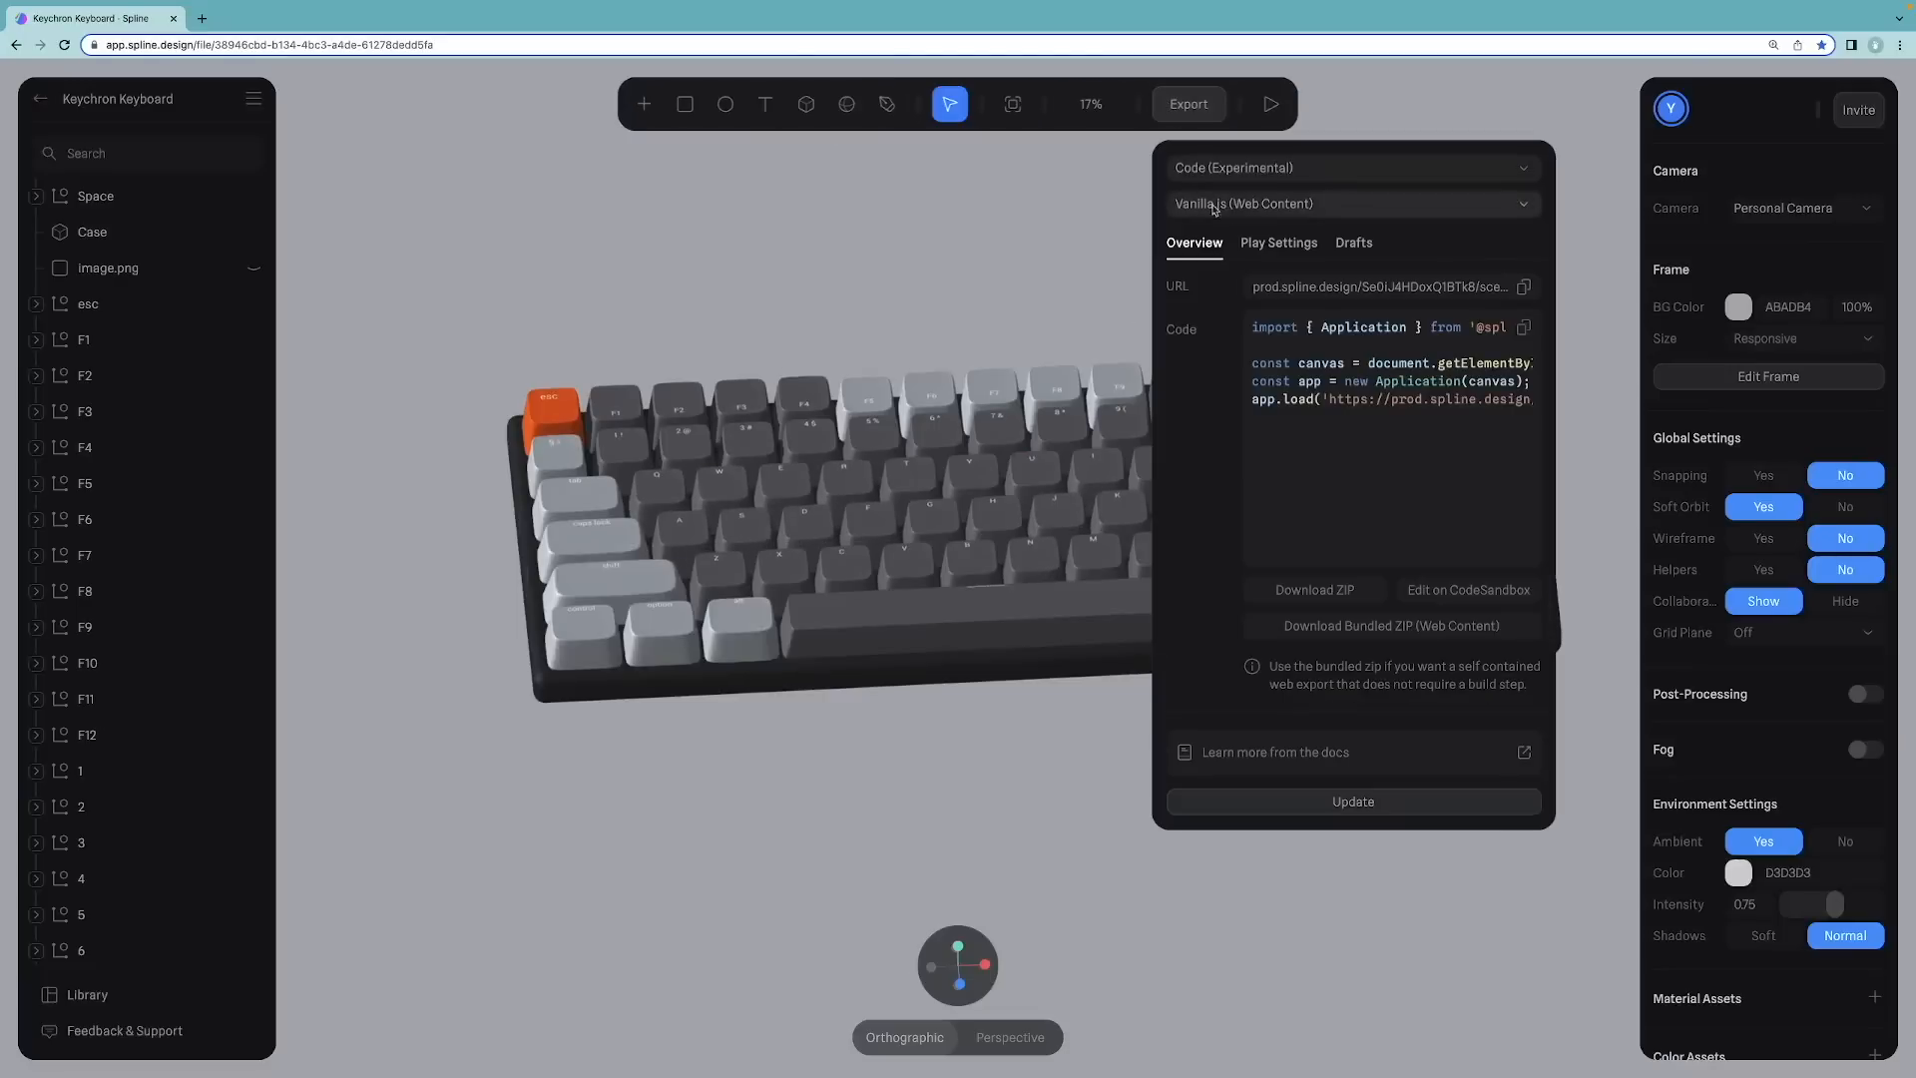
pyautogui.click(1267, 170)
pyautogui.click(1288, 208)
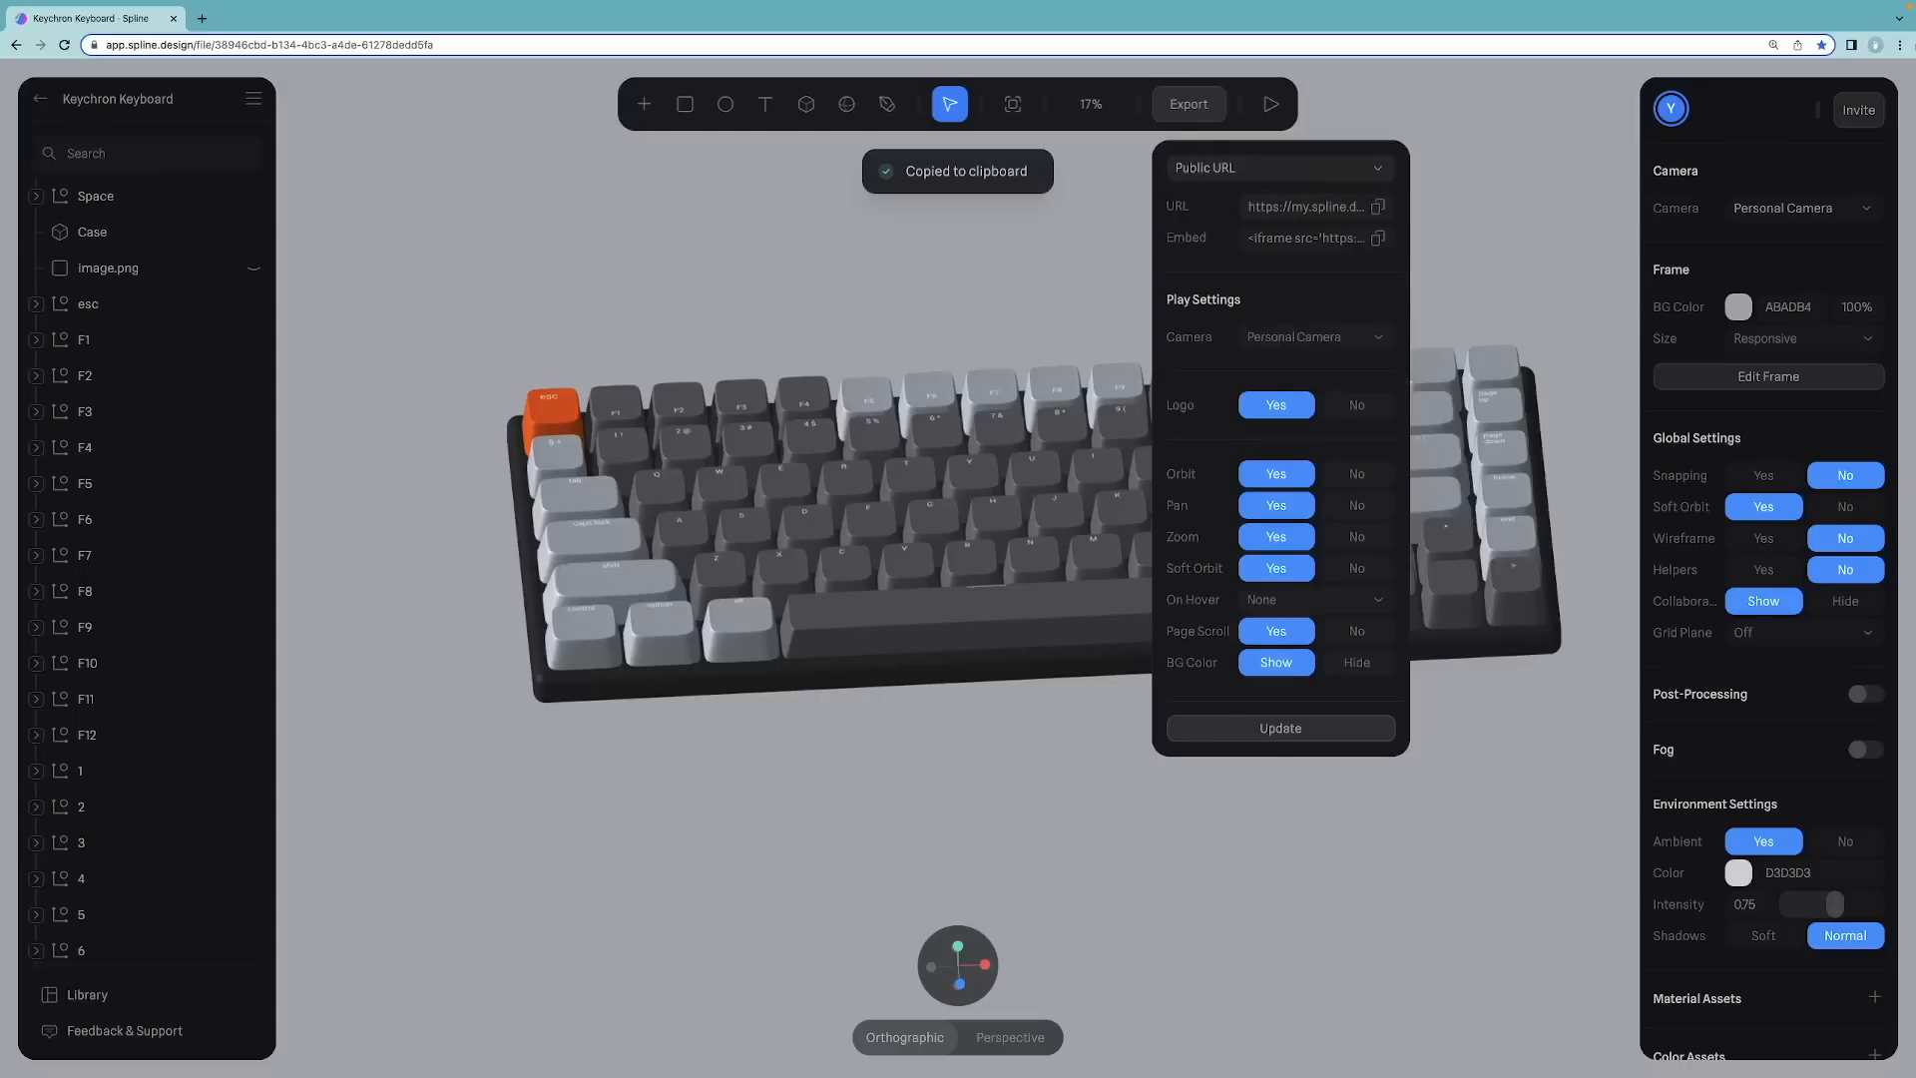
# Step: Paste the copied public link into a new browser window's address bar and open it
pyautogui.click(1899, 45)
pyautogui.click(1772, 116)
pyautogui.write('https://my.spline.design/keychronkeyboard-19959a62d5cdc8d28130b1affa2a6fb7/')
pyautogui.press('Return')
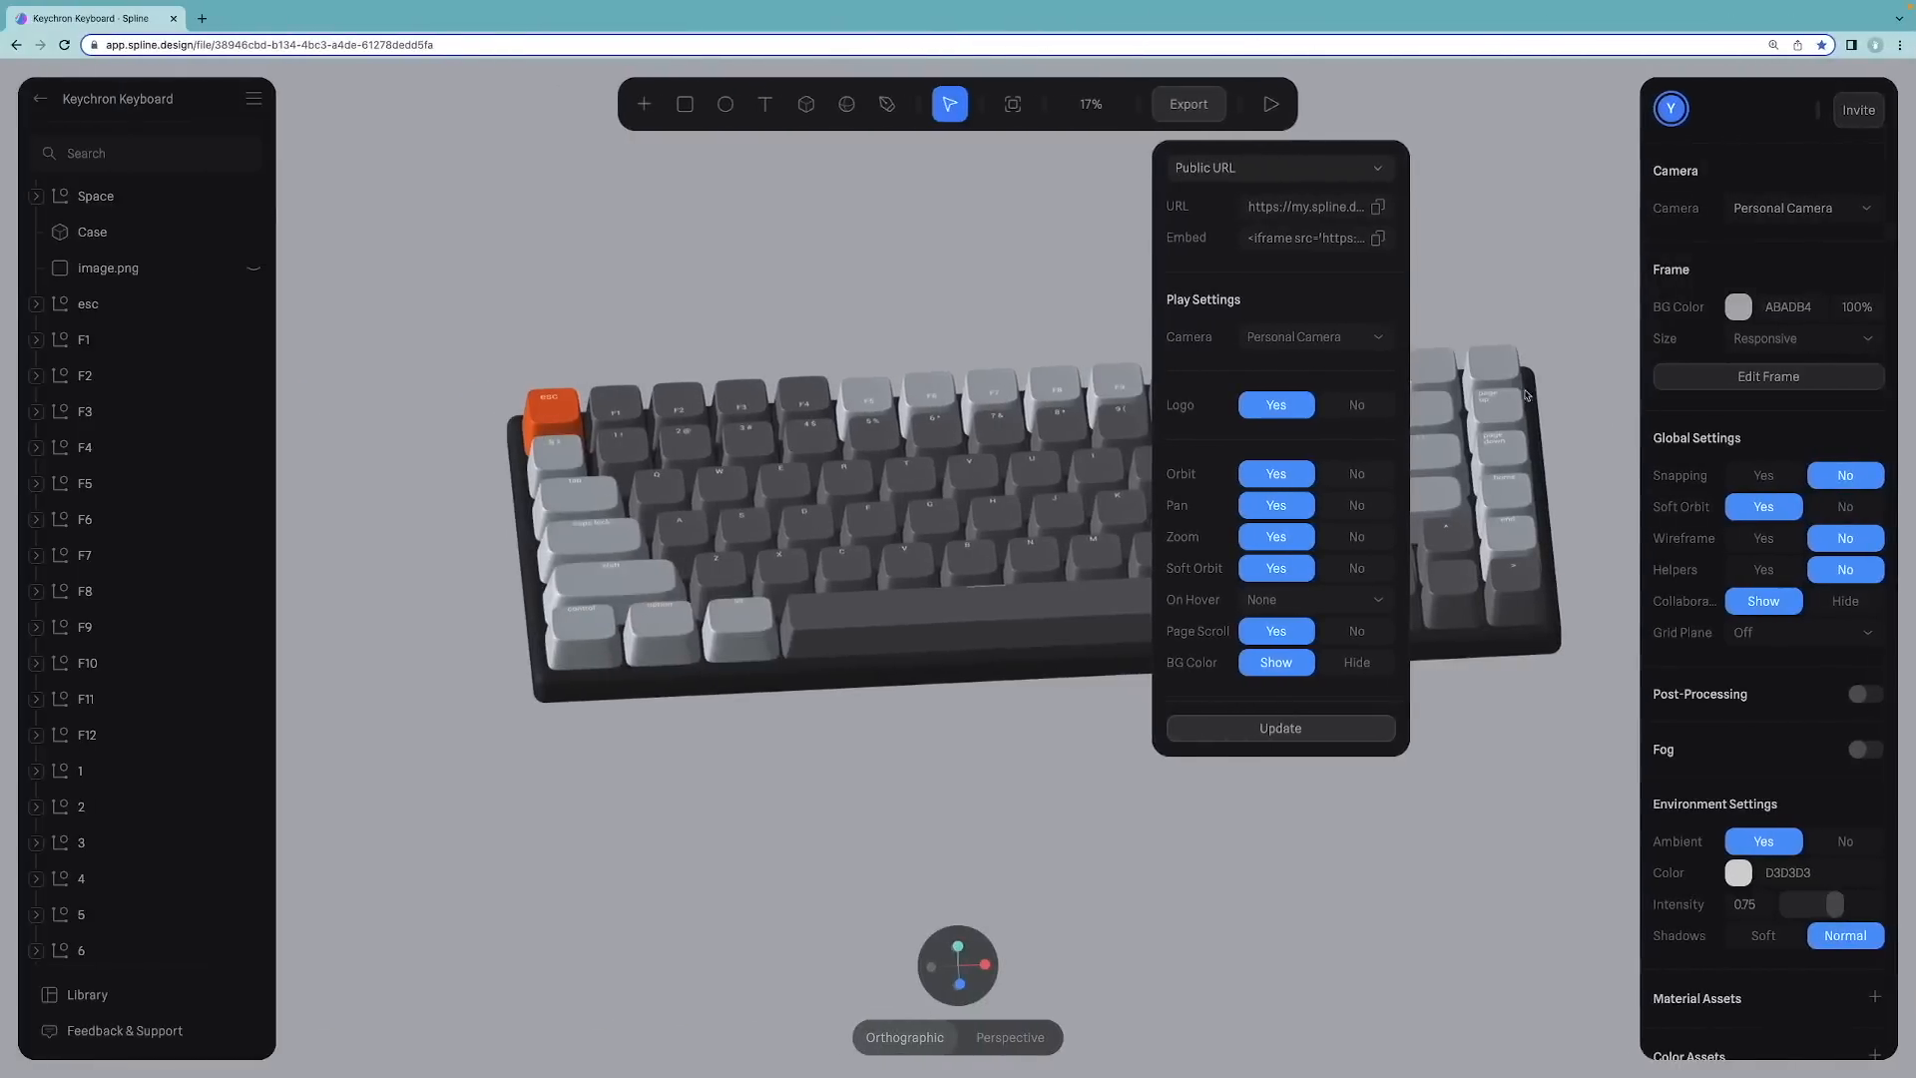
# Step: Copy the embed code, then switch the export type back to Code (Experimental)
pyautogui.click(1378, 237)
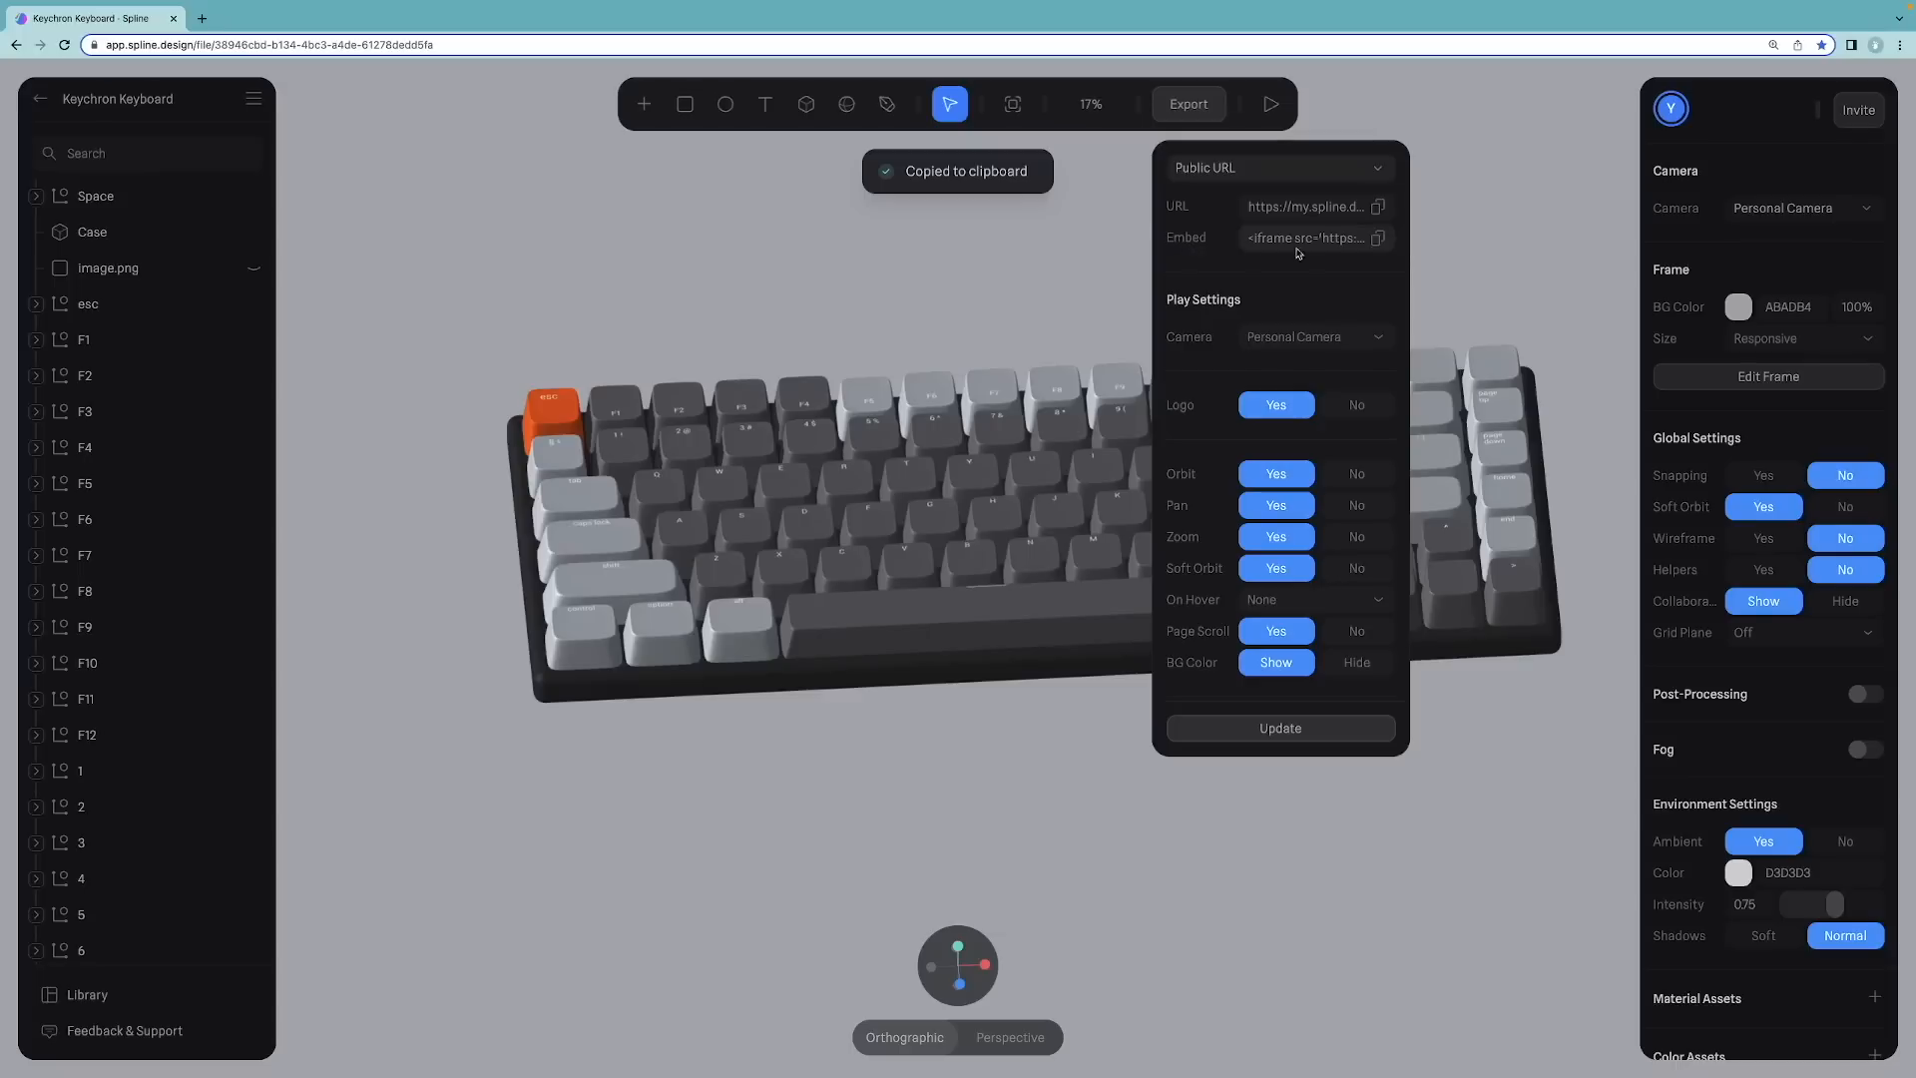
pyautogui.click(1249, 170)
pyautogui.click(1247, 243)
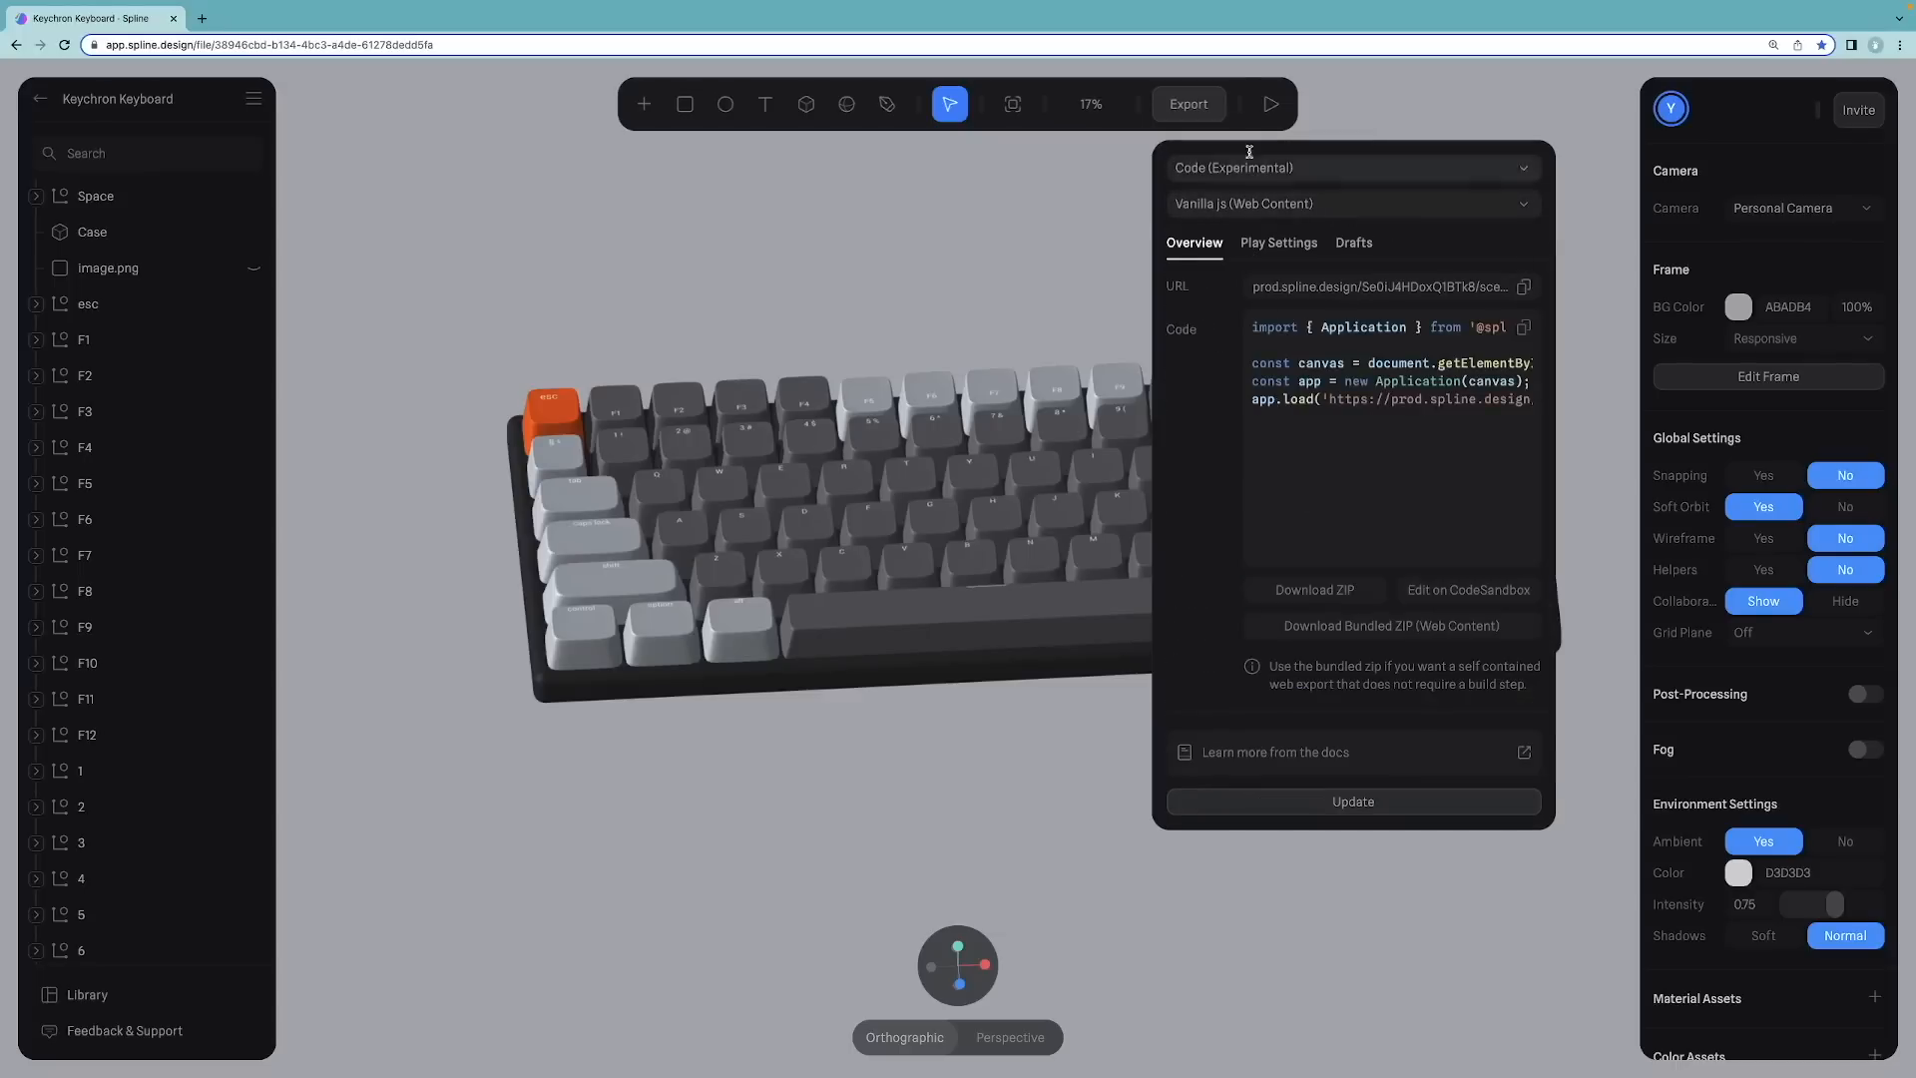
# Step: Review the available code framework options and the export format list
pyautogui.click(1262, 207)
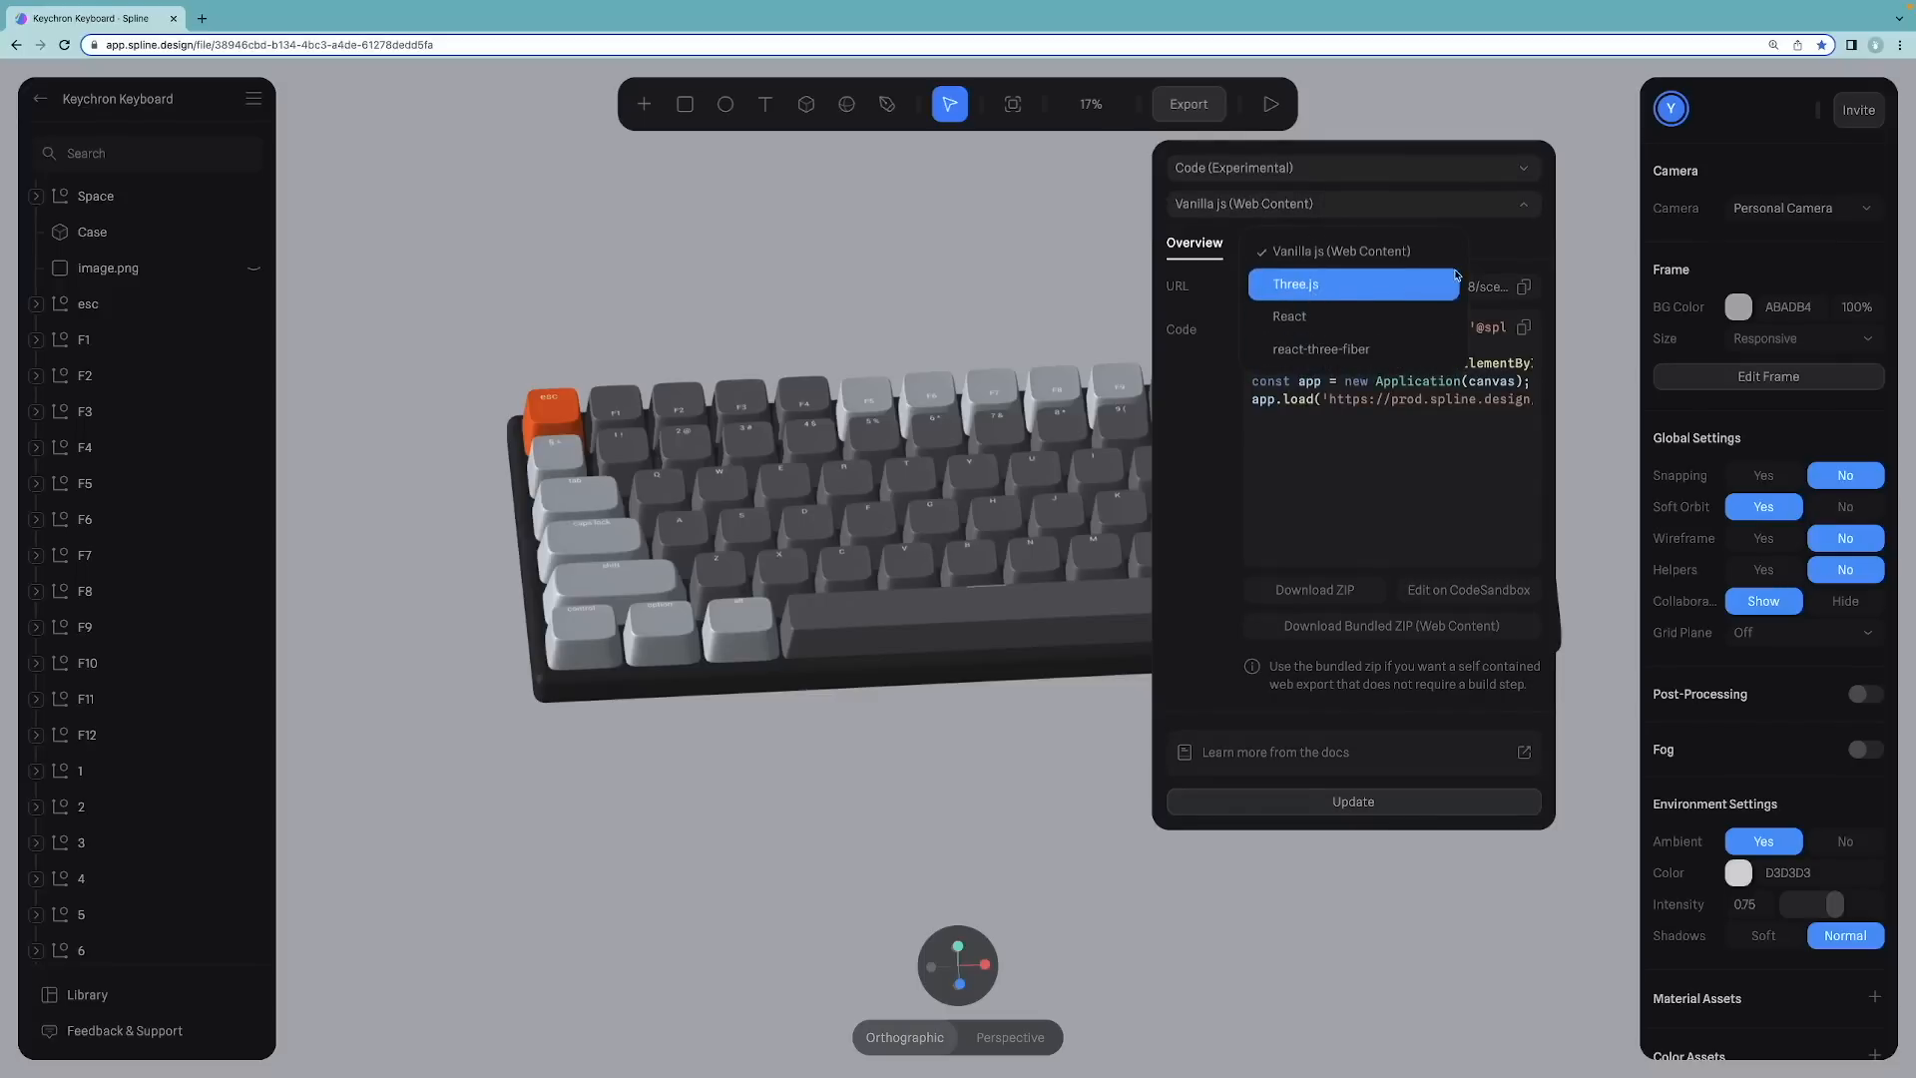
pyautogui.click(1508, 247)
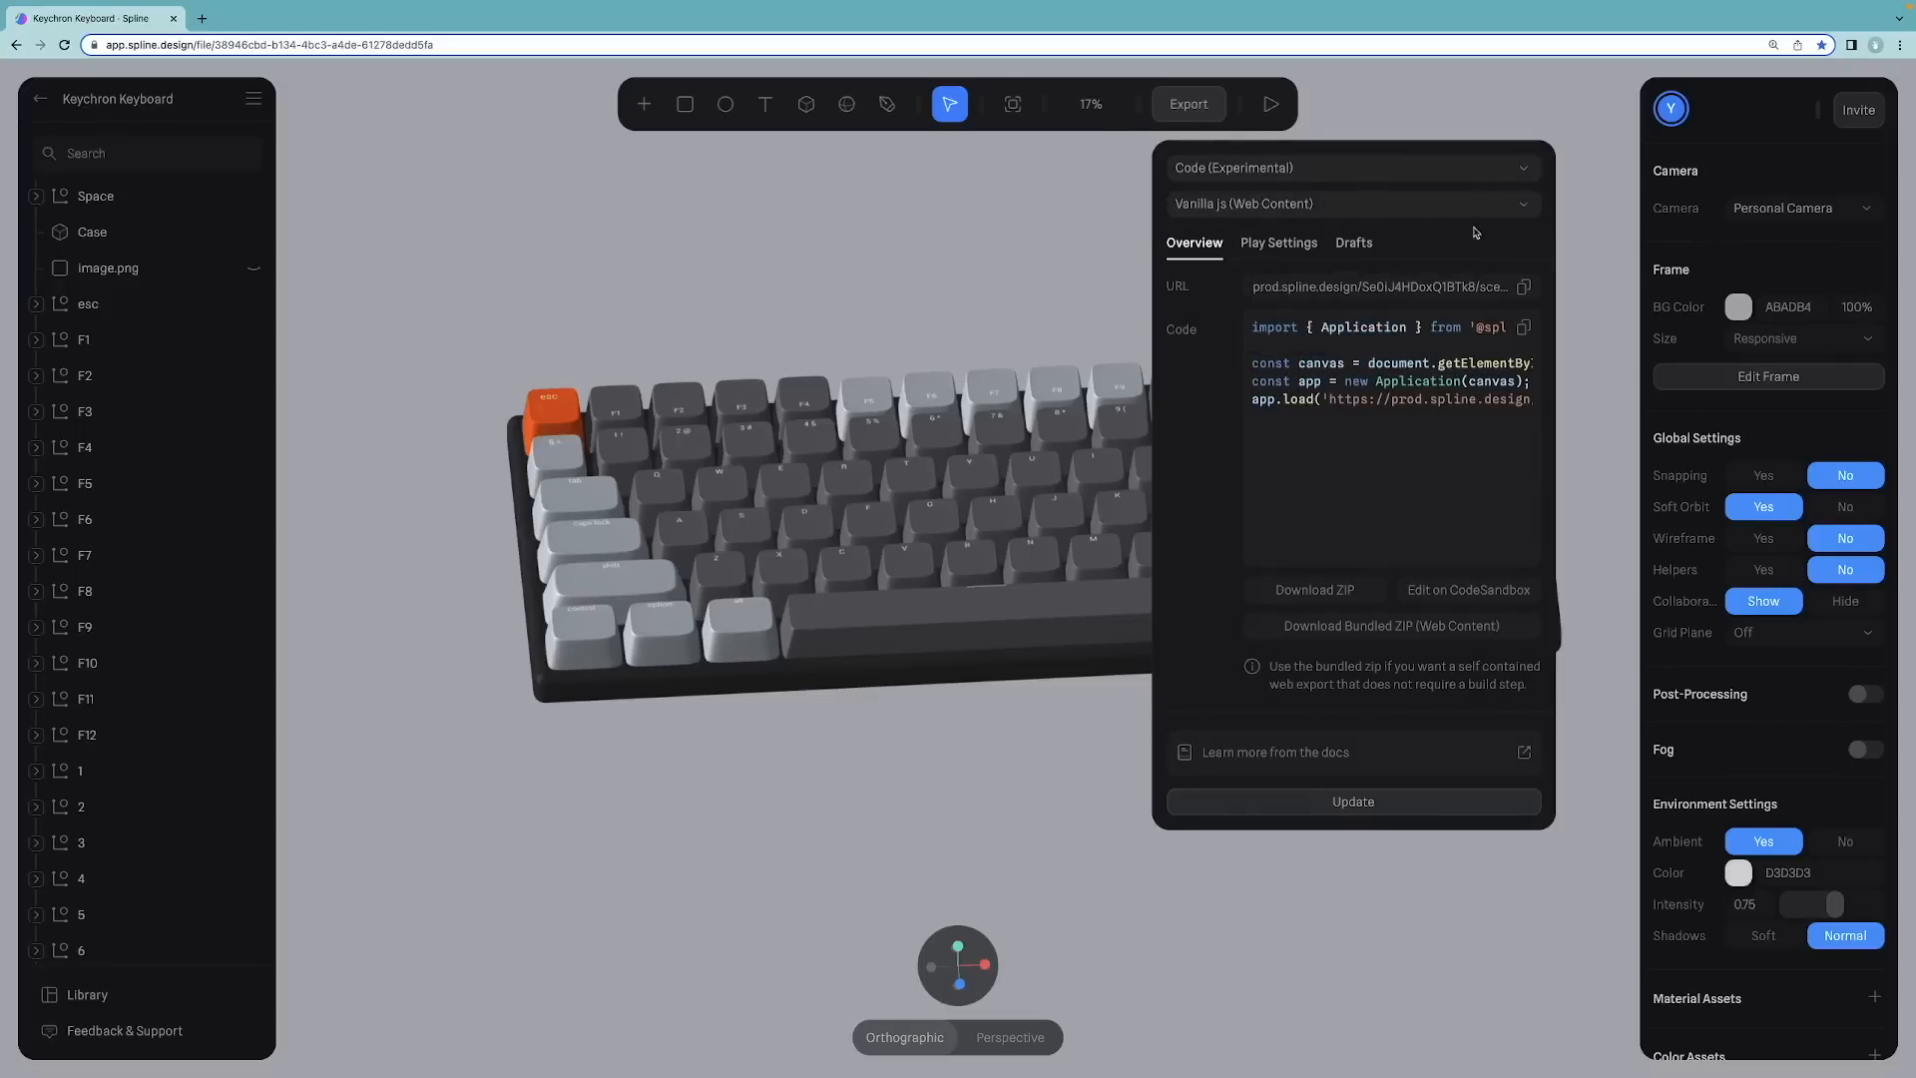
pyautogui.click(1232, 165)
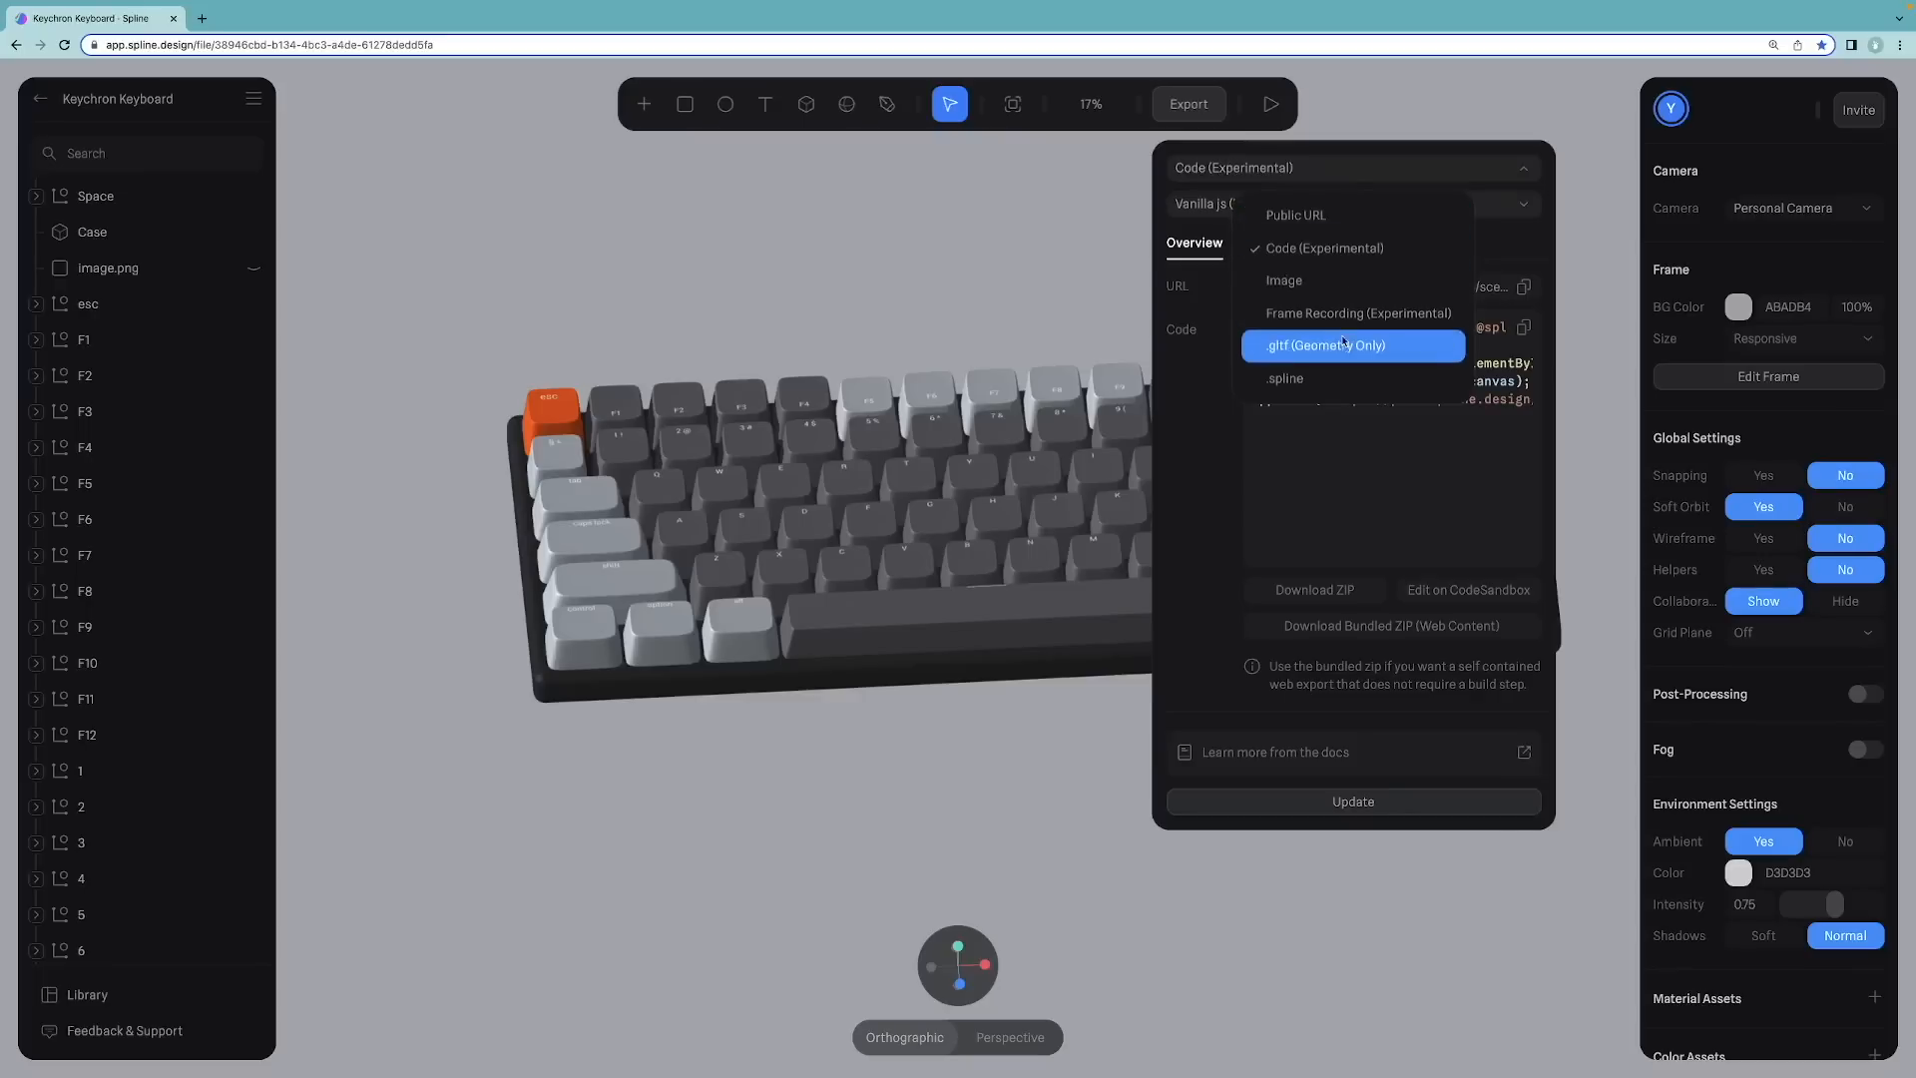